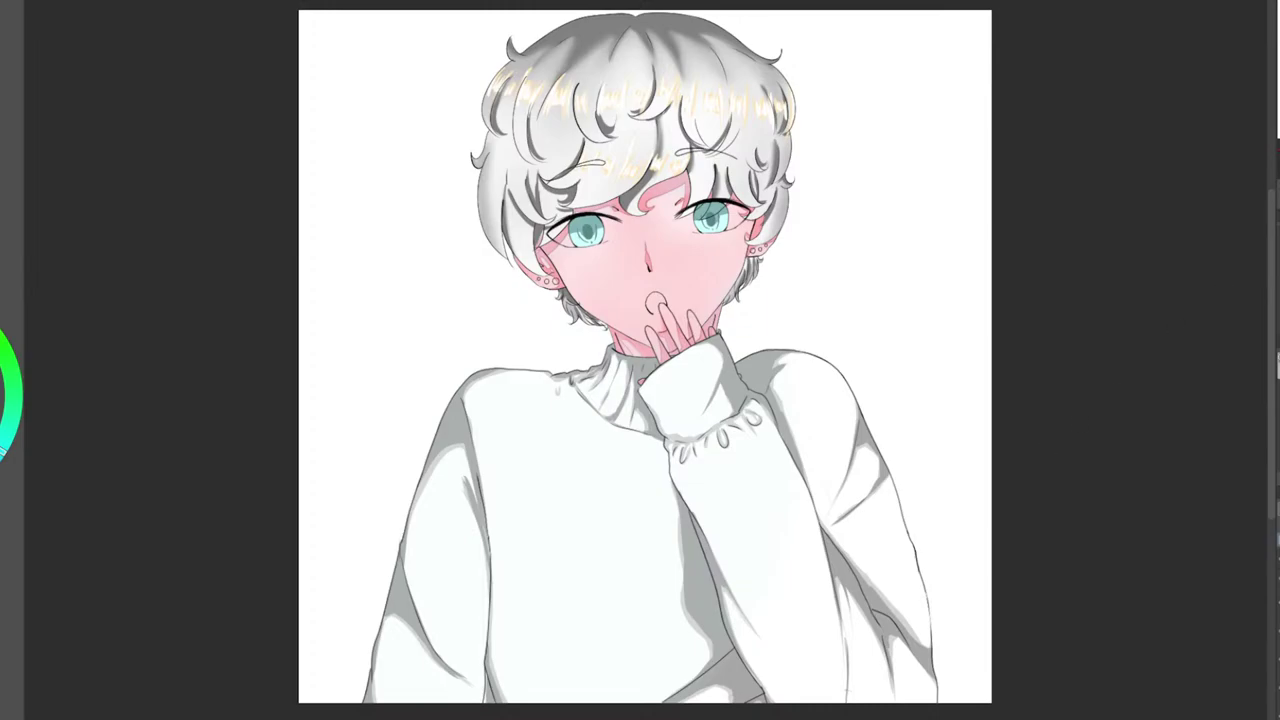
Select the pupil and inner iris details of the eye on the face's right side and rotate them slightly clockwise.
left_click_drag(645, 357, 541, 364)
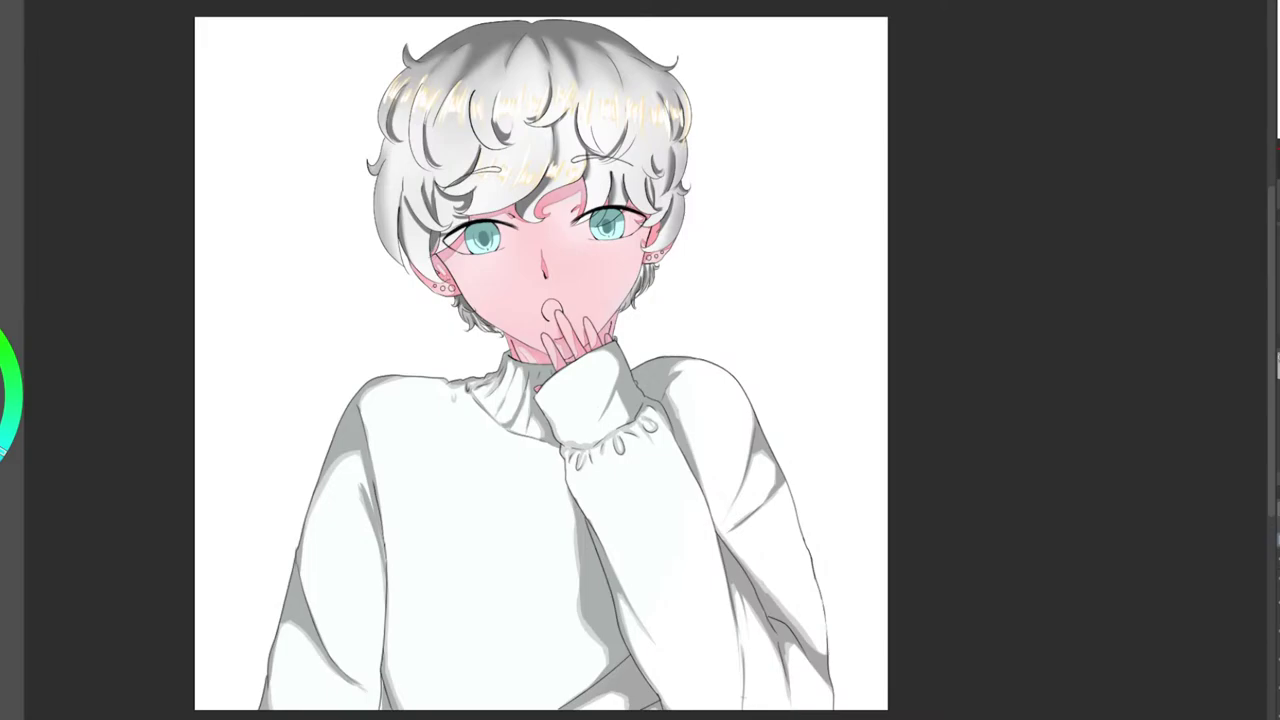
mouse_move(540, 400)
left_mouse_down()
mouse_move(529, 353)
mouse_move(565, 338)
mouse_move(526, 362)
left_mouse_up()
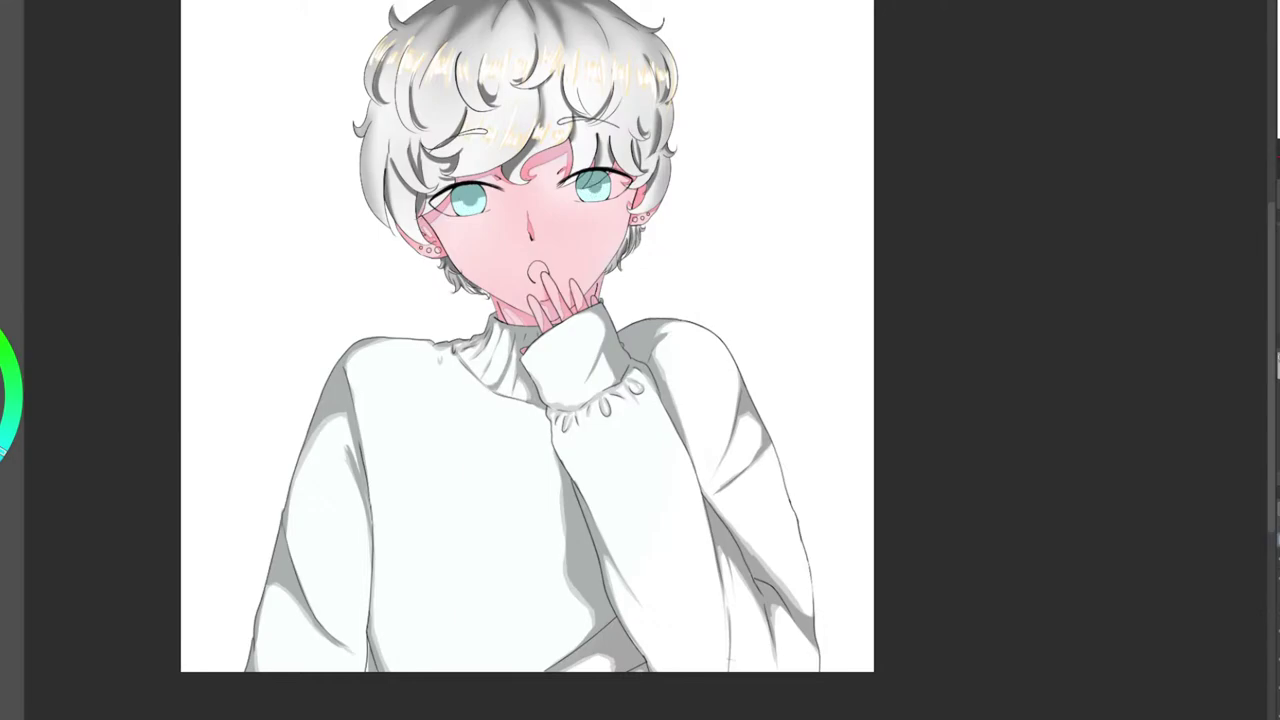
scroll(590, 188, "up", 5)
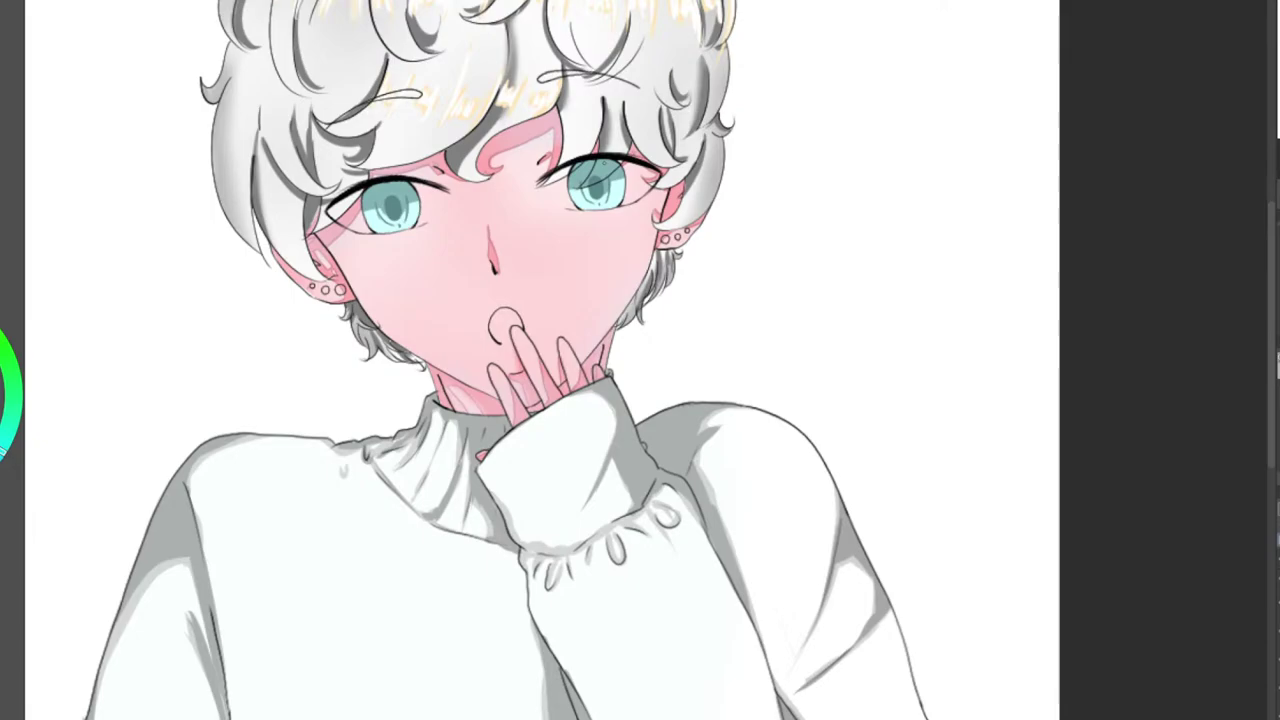
scroll(582, 206, "up", 3)
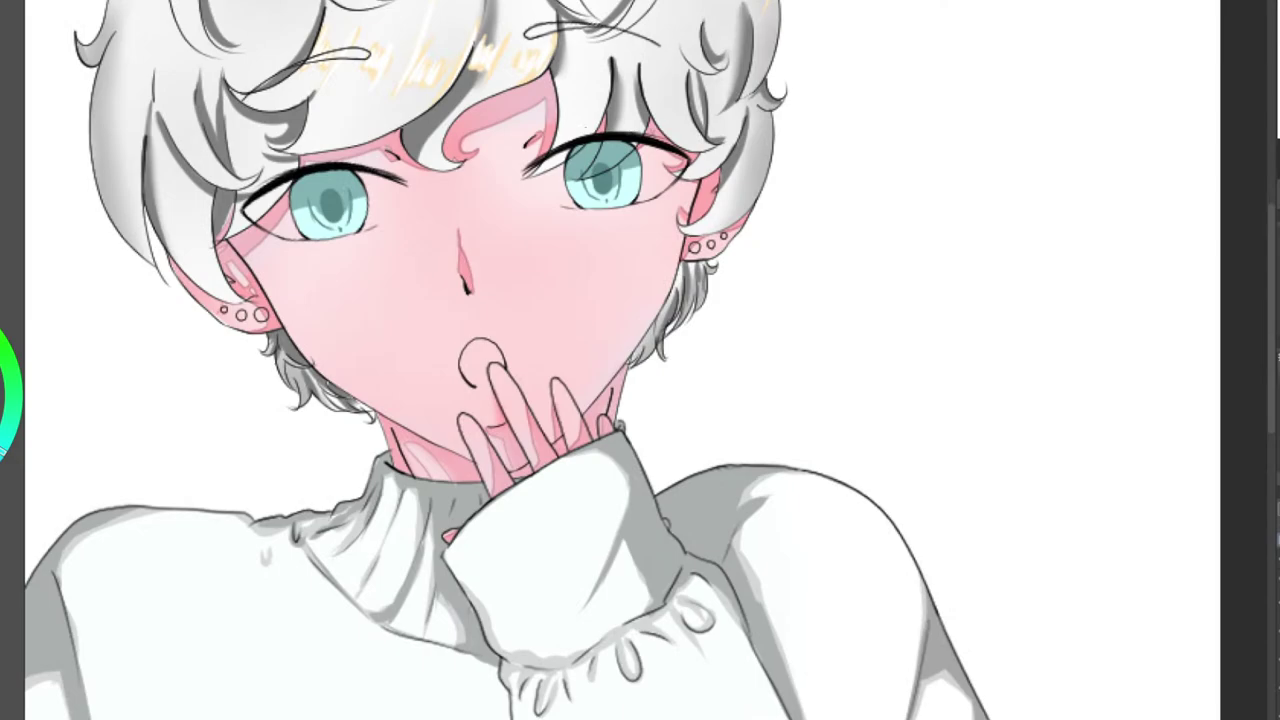
left_click_drag(586, 127, 570, 140)
key("ctrl+t")
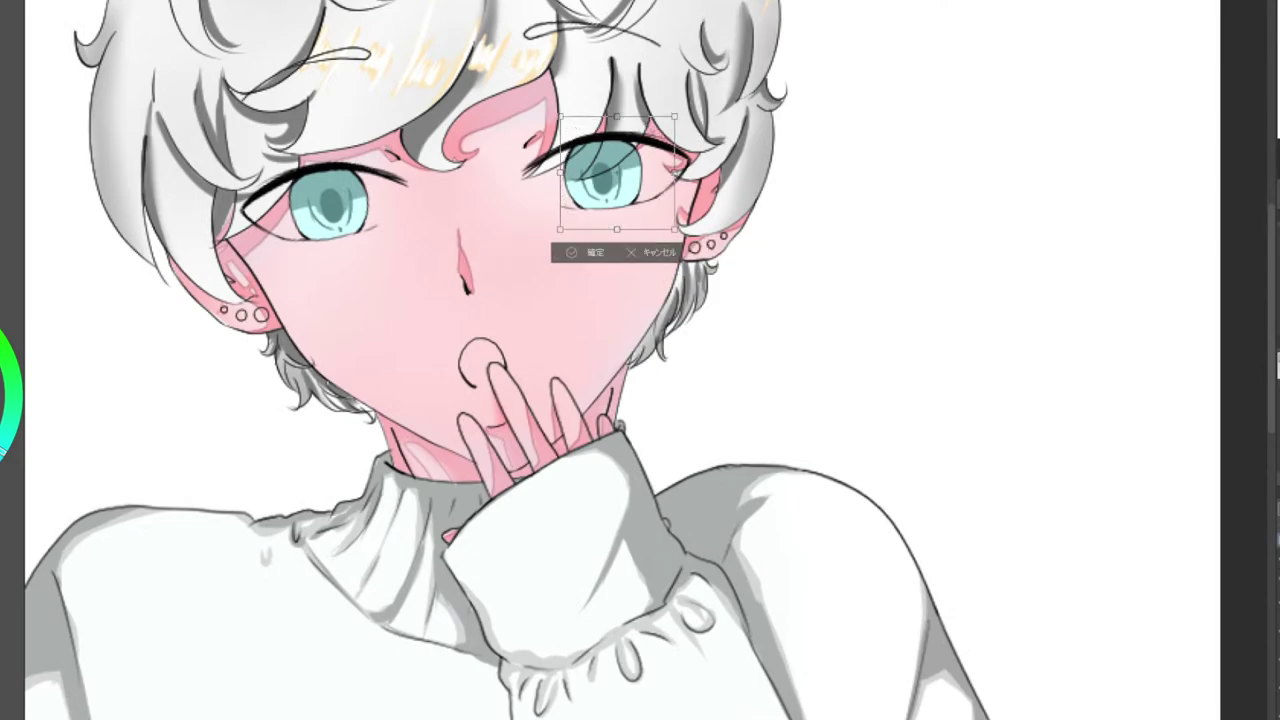
left_click_drag(695, 105, 700, 111)
left_click_drag(612, 180, 616, 178)
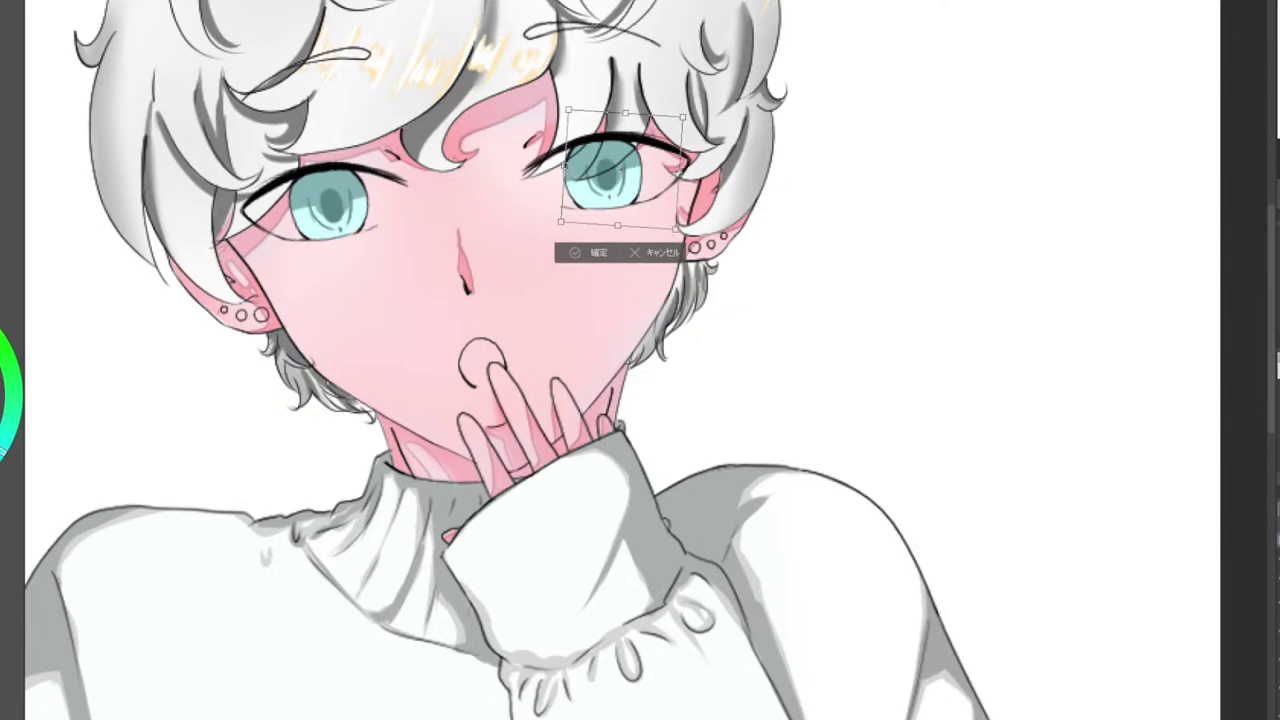
left_click(588, 252)
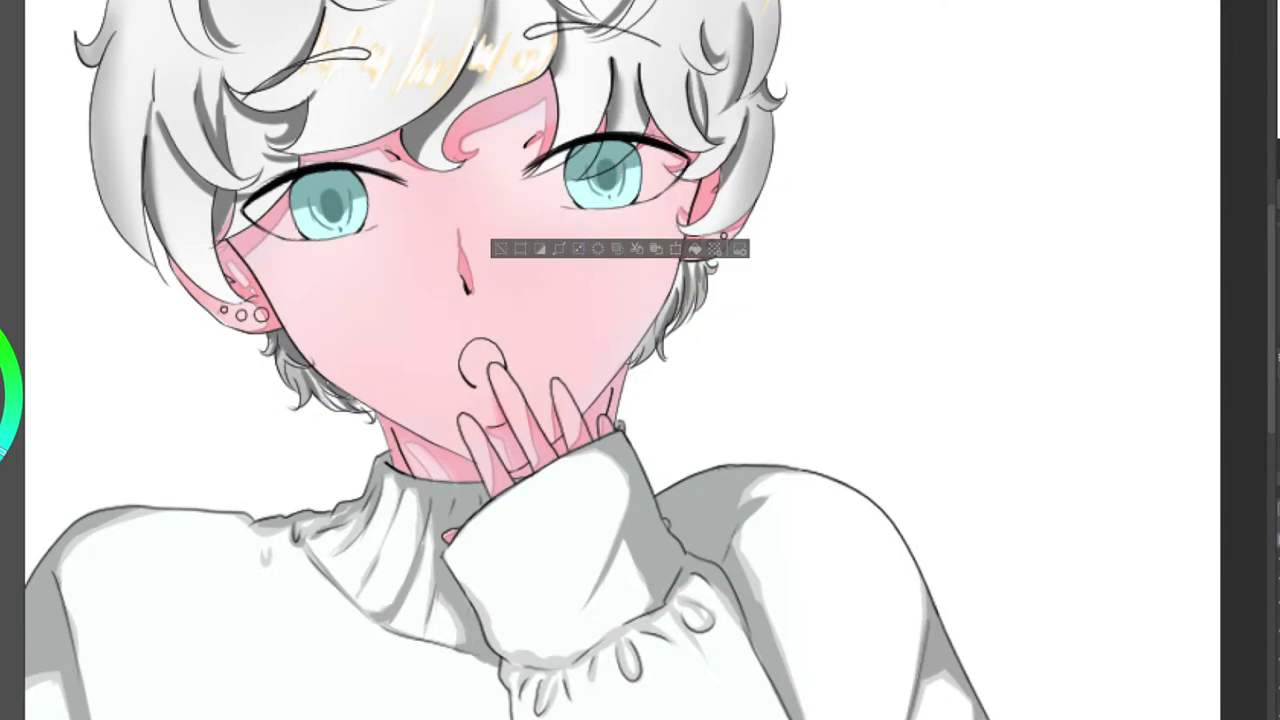
Select the pupil details of the eye on the face's left side, rotate them slightly clockwise and nudge them down.
left_click(370, 268)
mouse_move(338, 161)
left_mouse_down()
mouse_move(292, 203)
mouse_move(340, 156)
left_mouse_up()
key("ctrl+t")
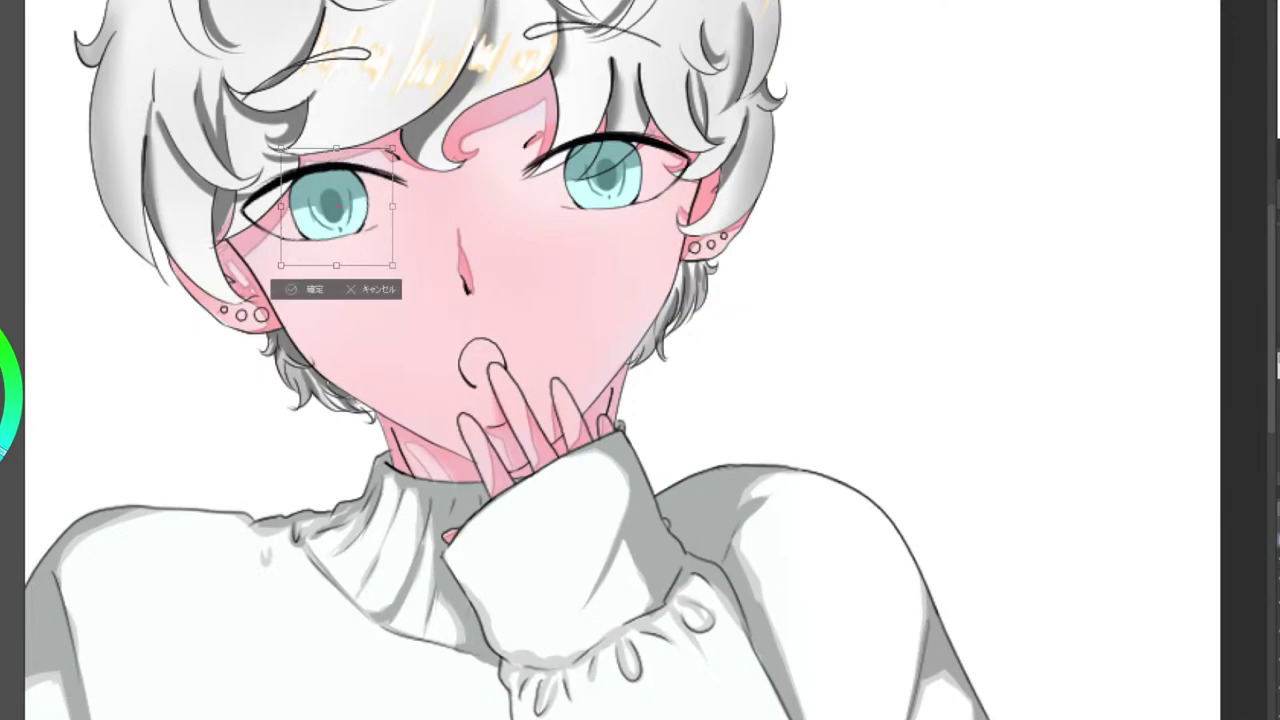
mouse_move(405, 140)
left_mouse_down()
mouse_move(413, 149)
mouse_move(398, 150)
left_mouse_up()
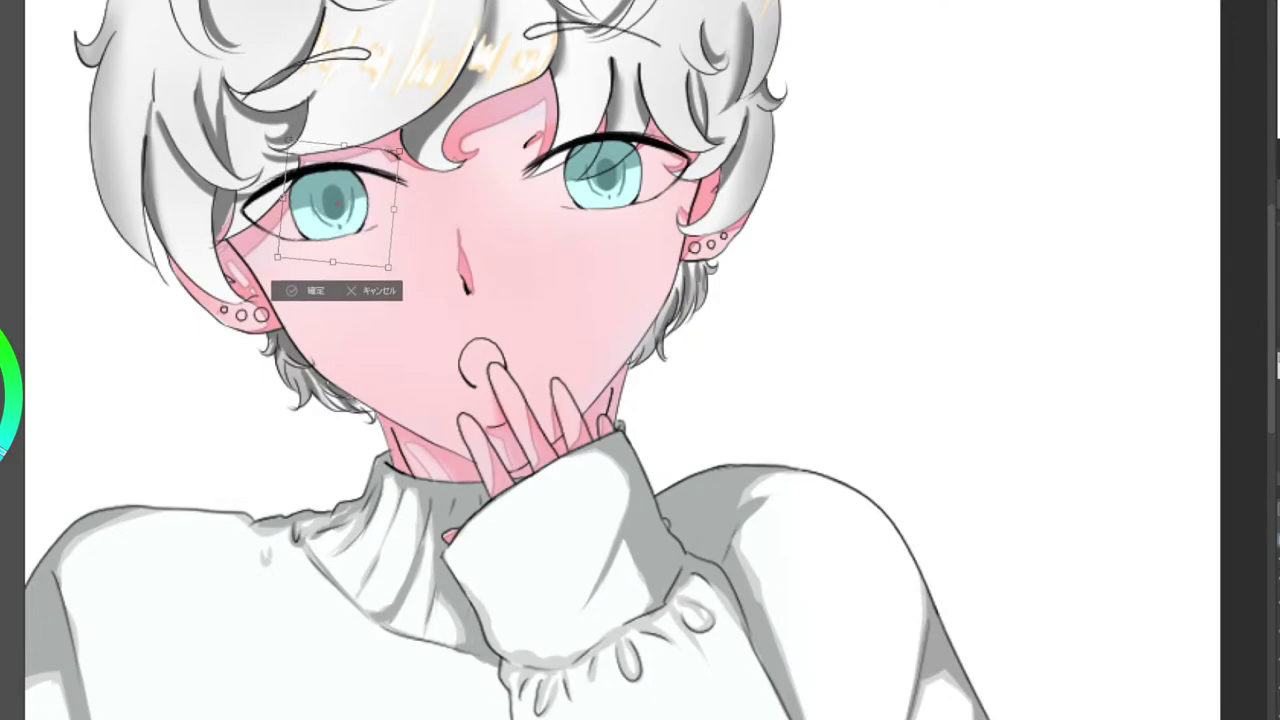
key("Down")
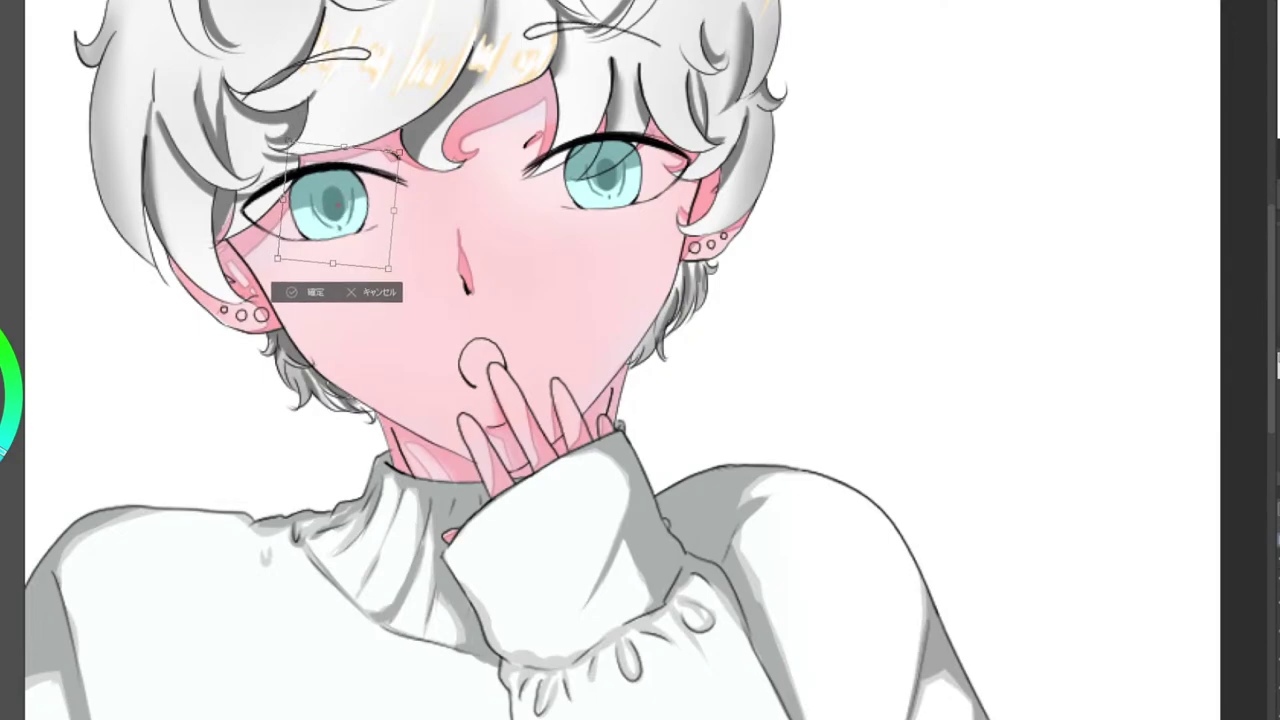
scroll(377, 323, "down", 2)
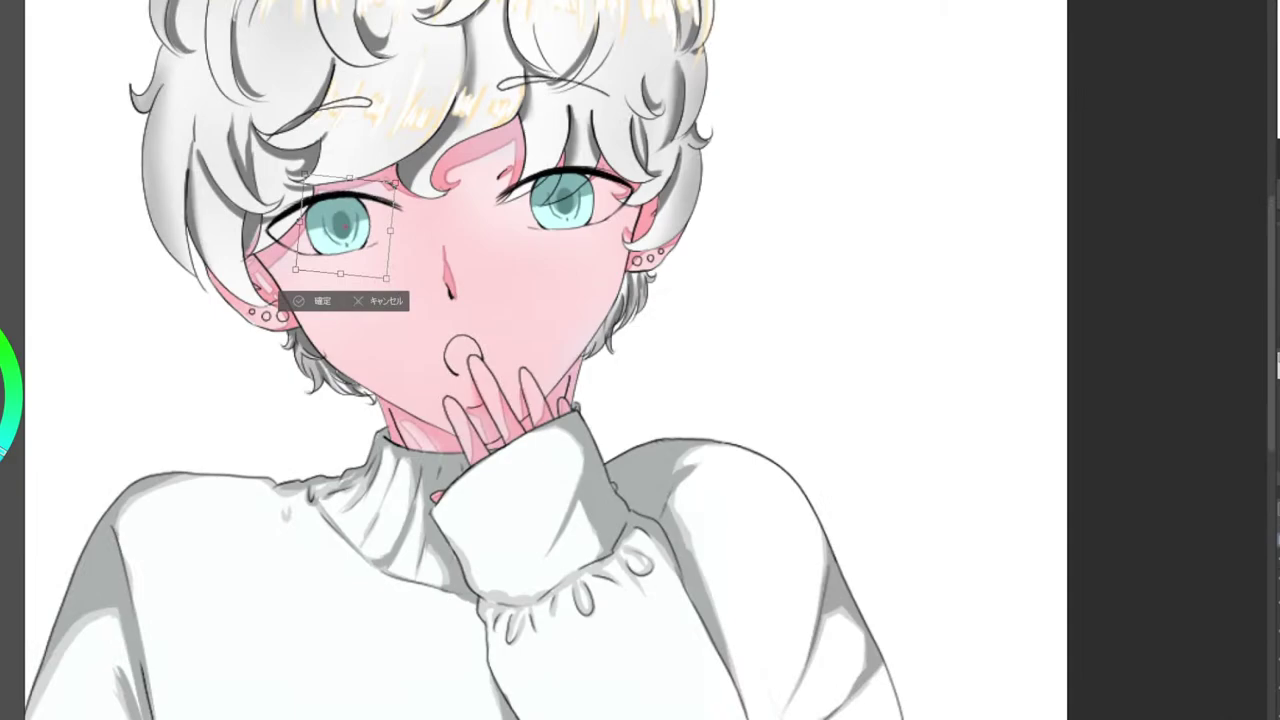
left_click(314, 301)
left_click(224, 297)
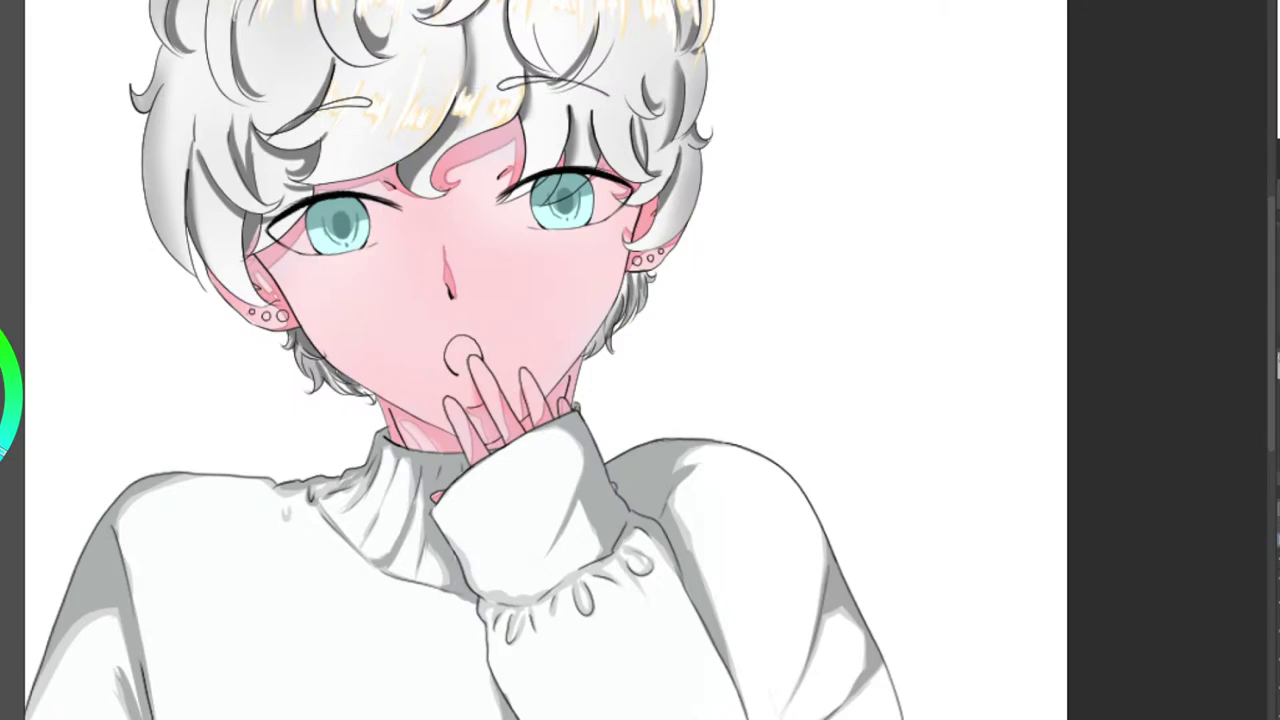
Try painting a yellow tint over the lower part of the iris on the face's right side.
scroll(660, 180, "up", 3)
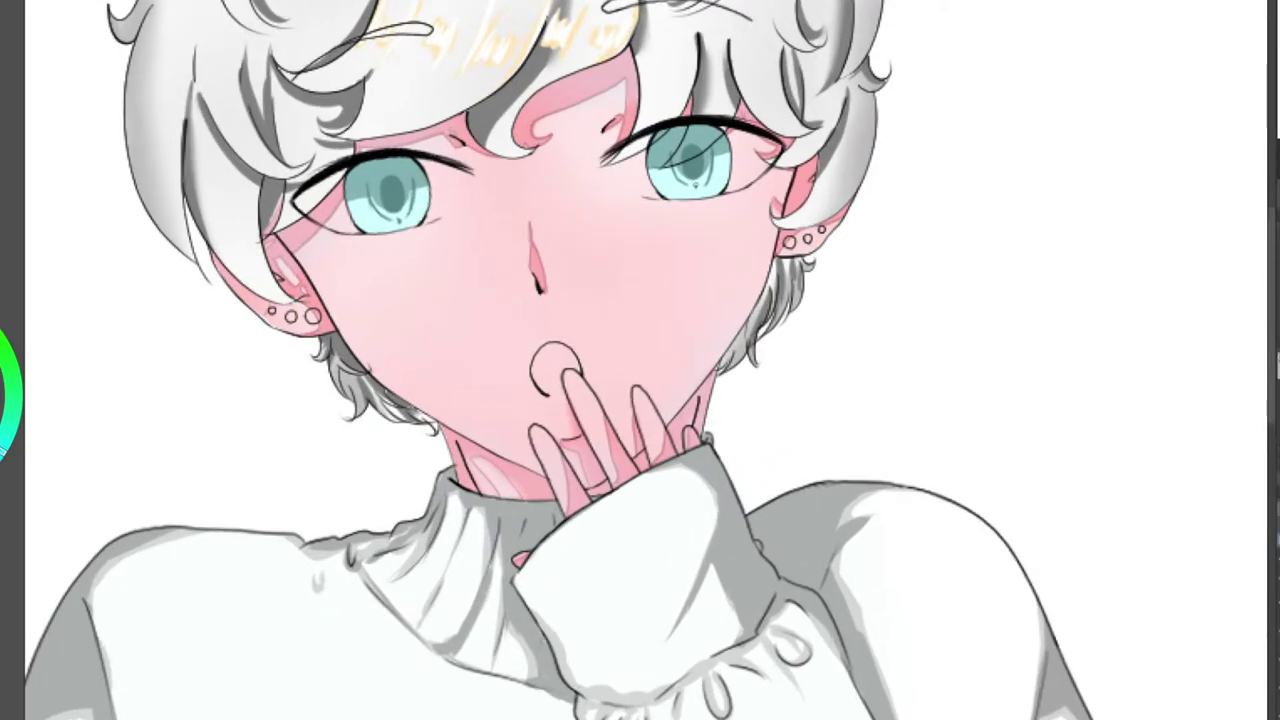
scroll(686, 216, "up", 4)
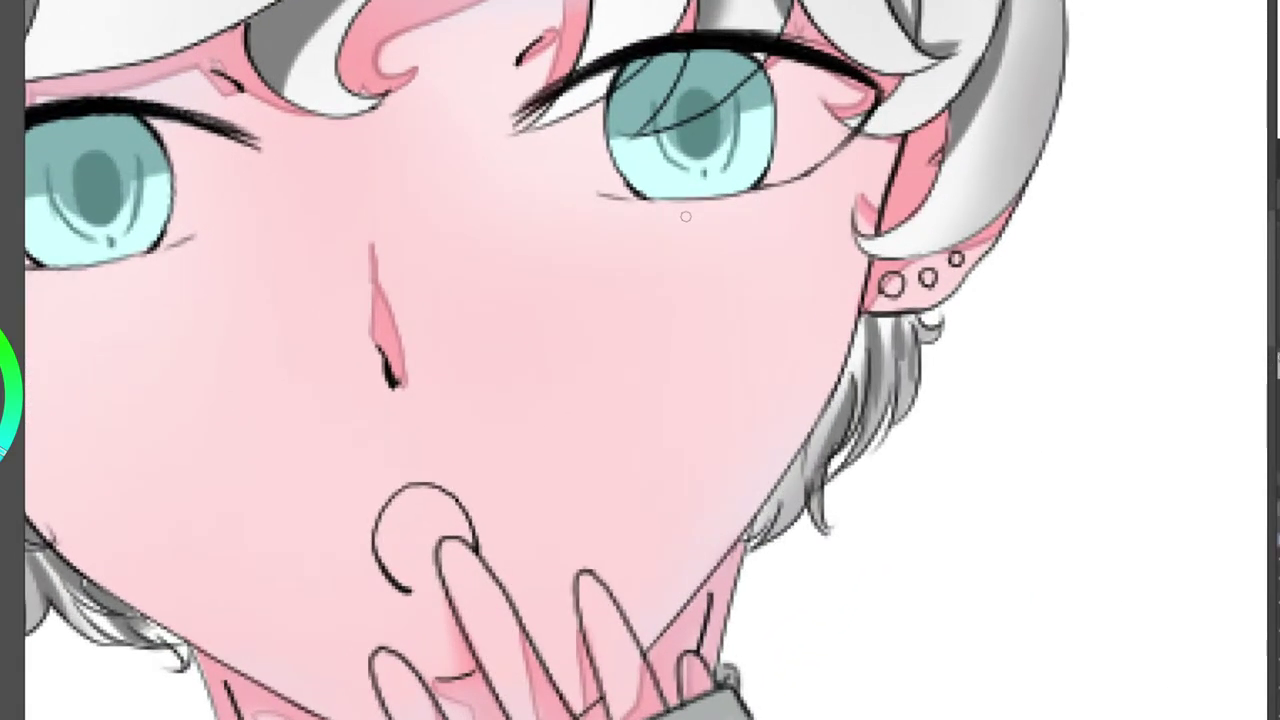
scroll(686, 216, "up", 1)
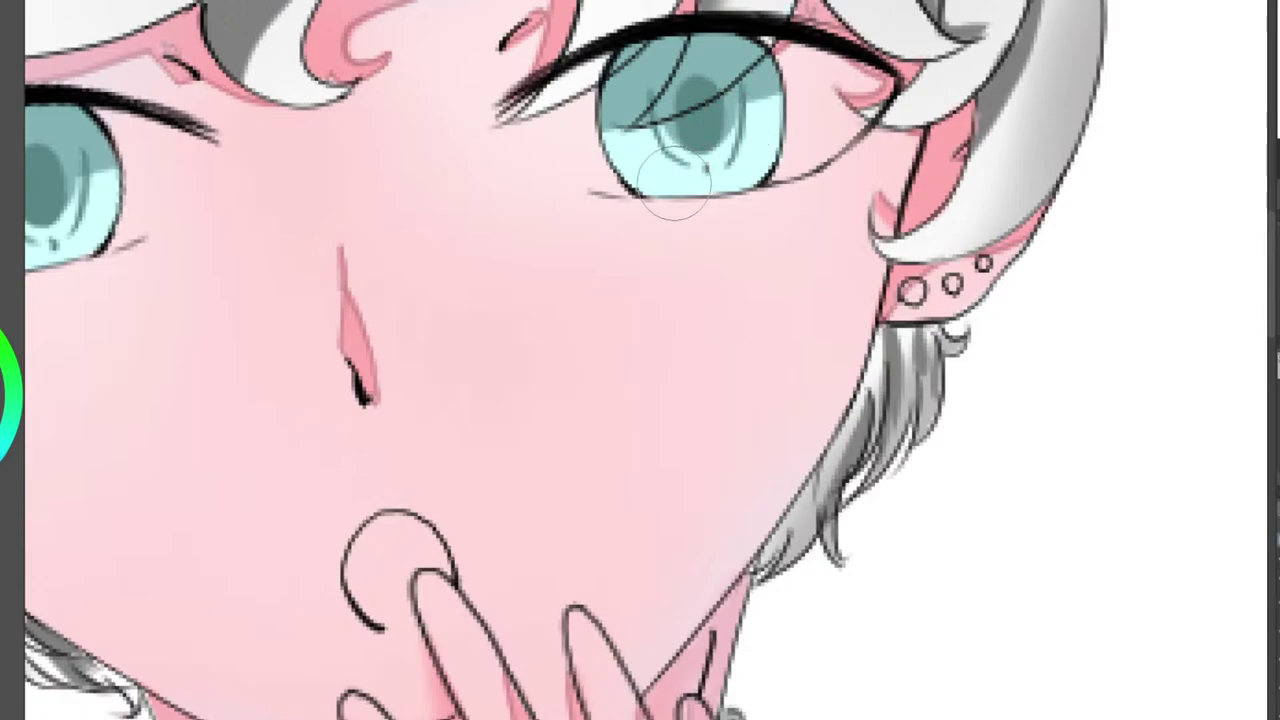
mouse_move(663, 206)
left_mouse_down()
mouse_move(699, 168)
mouse_move(730, 203)
mouse_move(648, 191)
mouse_move(728, 165)
left_mouse_up()
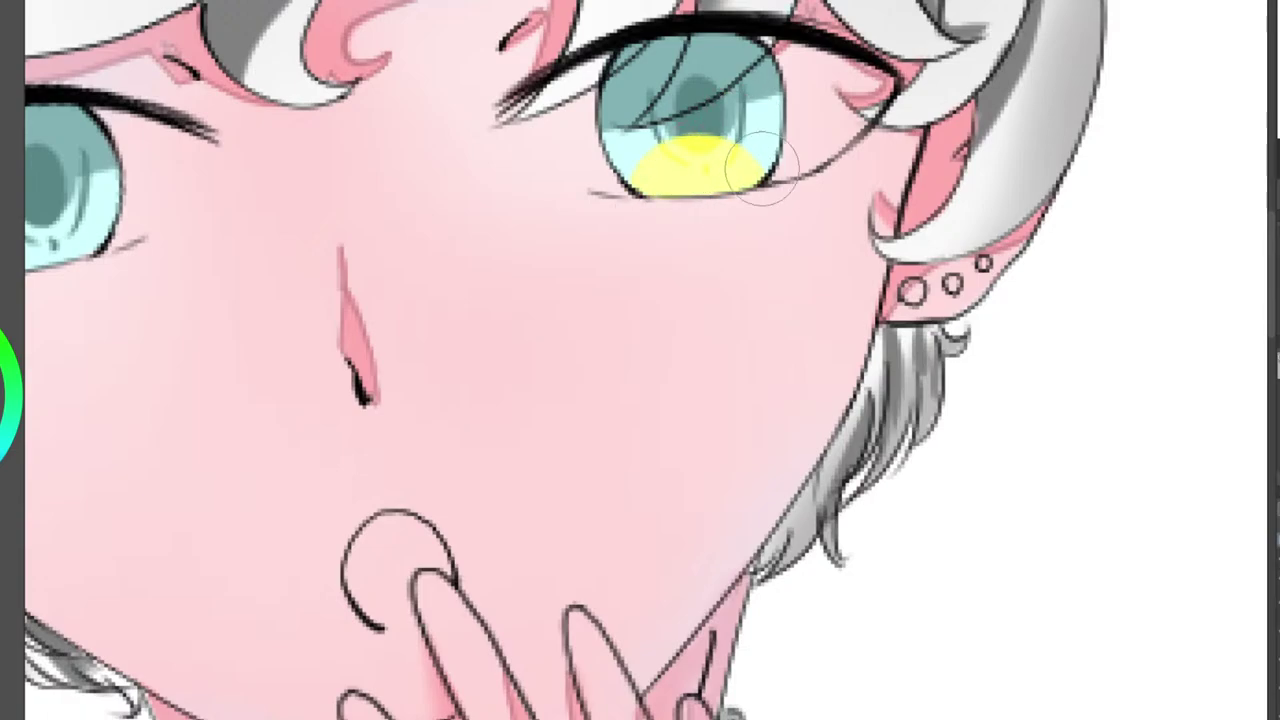
mouse_move(660, 140)
left_mouse_down()
mouse_move(659, 197)
mouse_move(777, 177)
left_mouse_up()
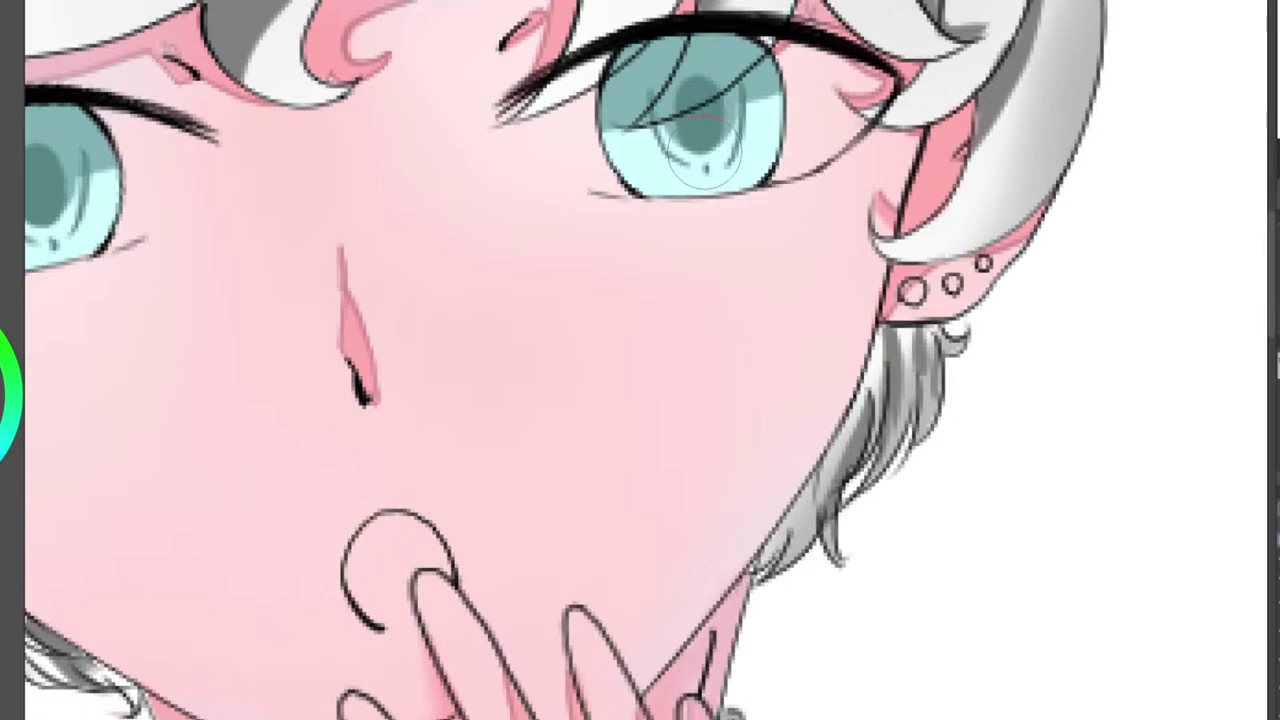
mouse_move(698, 170)
left_mouse_down()
mouse_move(680, 196)
mouse_move(699, 193)
mouse_move(664, 186)
mouse_move(672, 150)
mouse_move(691, 148)
mouse_move(691, 116)
mouse_move(712, 151)
left_mouse_up()
key("ctrl+z")
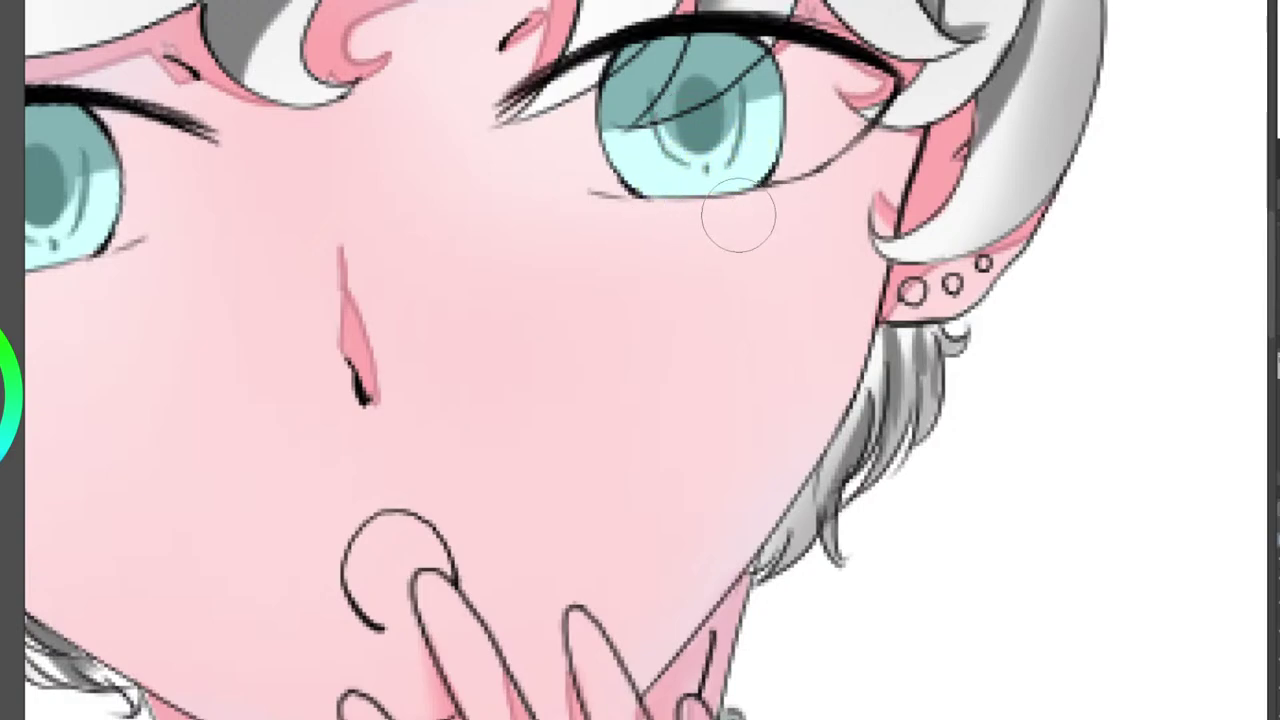
mouse_move(666, 194)
left_mouse_down()
mouse_move(723, 192)
mouse_move(675, 177)
mouse_move(689, 203)
mouse_move(658, 174)
mouse_move(707, 211)
mouse_move(658, 170)
mouse_move(716, 214)
mouse_move(751, 203)
mouse_move(714, 173)
mouse_move(652, 223)
mouse_move(712, 195)
mouse_move(710, 210)
mouse_move(677, 196)
mouse_move(714, 194)
mouse_move(704, 178)
mouse_move(734, 180)
mouse_move(706, 207)
mouse_move(736, 183)
mouse_move(649, 219)
mouse_move(652, 232)
mouse_move(774, 155)
mouse_move(757, 193)
left_mouse_up()
scroll(729, 220, "down", 2)
scroll(718, 248, "down", 3)
scroll(677, 178, "up", 2)
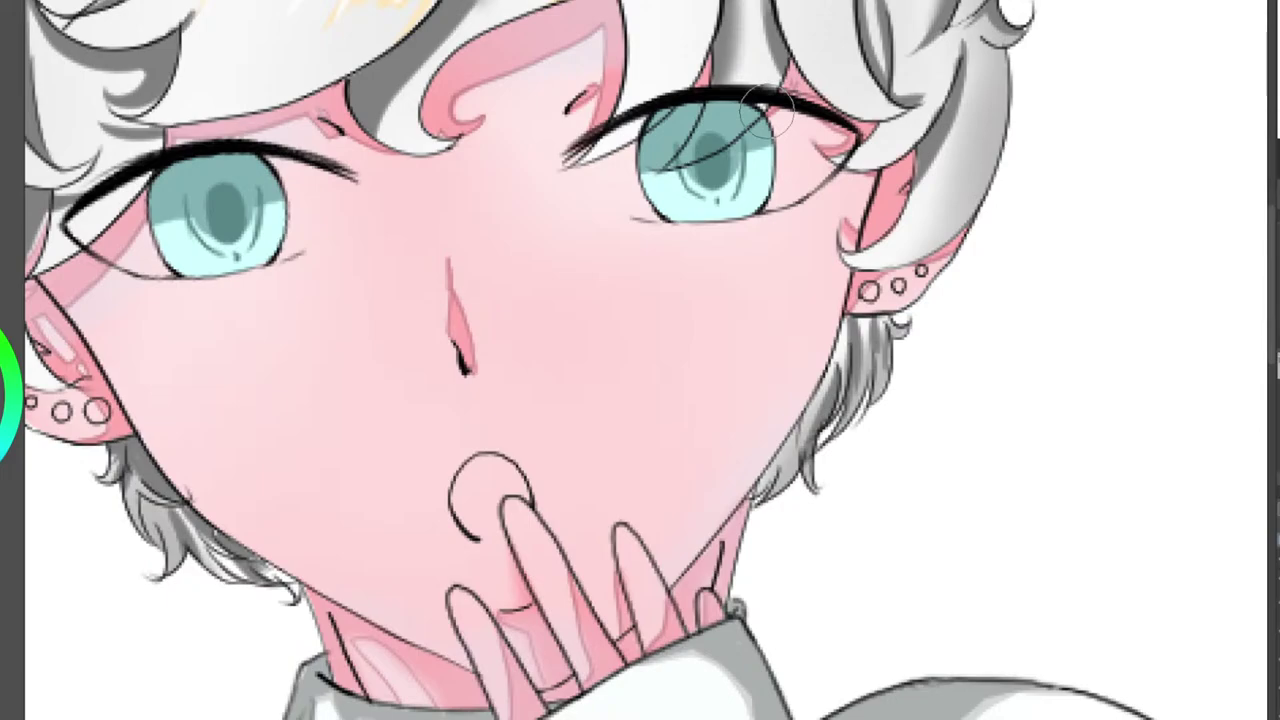
scroll(768, 115, "down", 1)
scroll(768, 115, "up", 1)
scroll(770, 115, "down", 1)
scroll(770, 115, "up", 1)
scroll(770, 115, "down", 1)
scroll(770, 115, "up", 1)
scroll(766, 113, "down", 1)
scroll(766, 113, "up", 1)
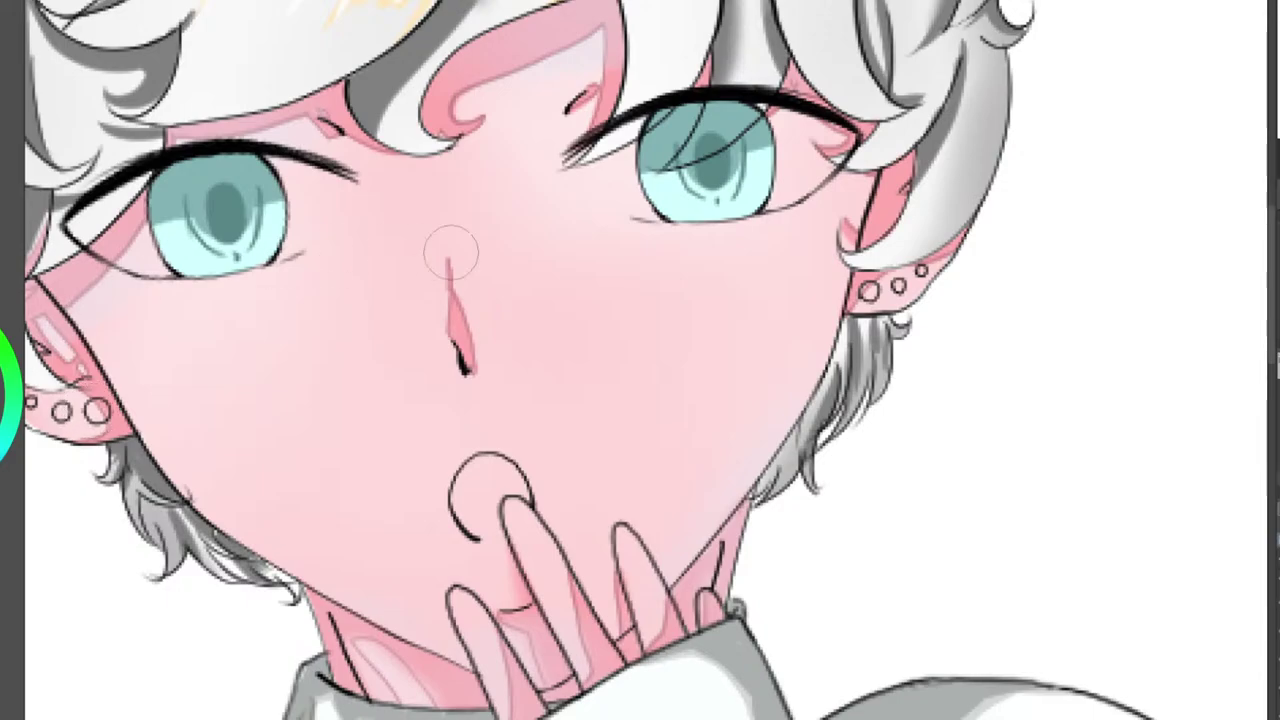
Paint a soft bright-blue gradient over the lower part of both irises, tinting the pupils' lower edges as well.
scroll(740, 190, "up", 3)
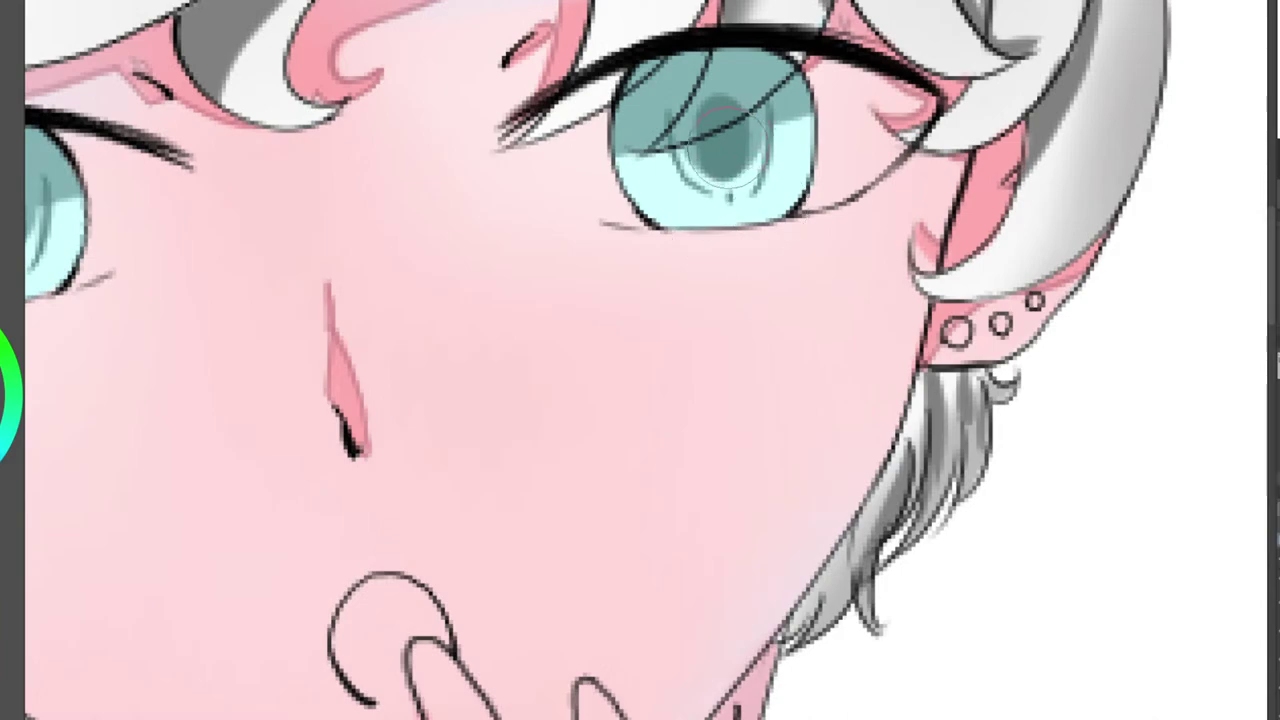
mouse_move(671, 229)
left_mouse_down()
mouse_move(760, 236)
mouse_move(665, 236)
mouse_move(727, 222)
mouse_move(720, 233)
mouse_move(736, 233)
mouse_move(664, 224)
left_mouse_up()
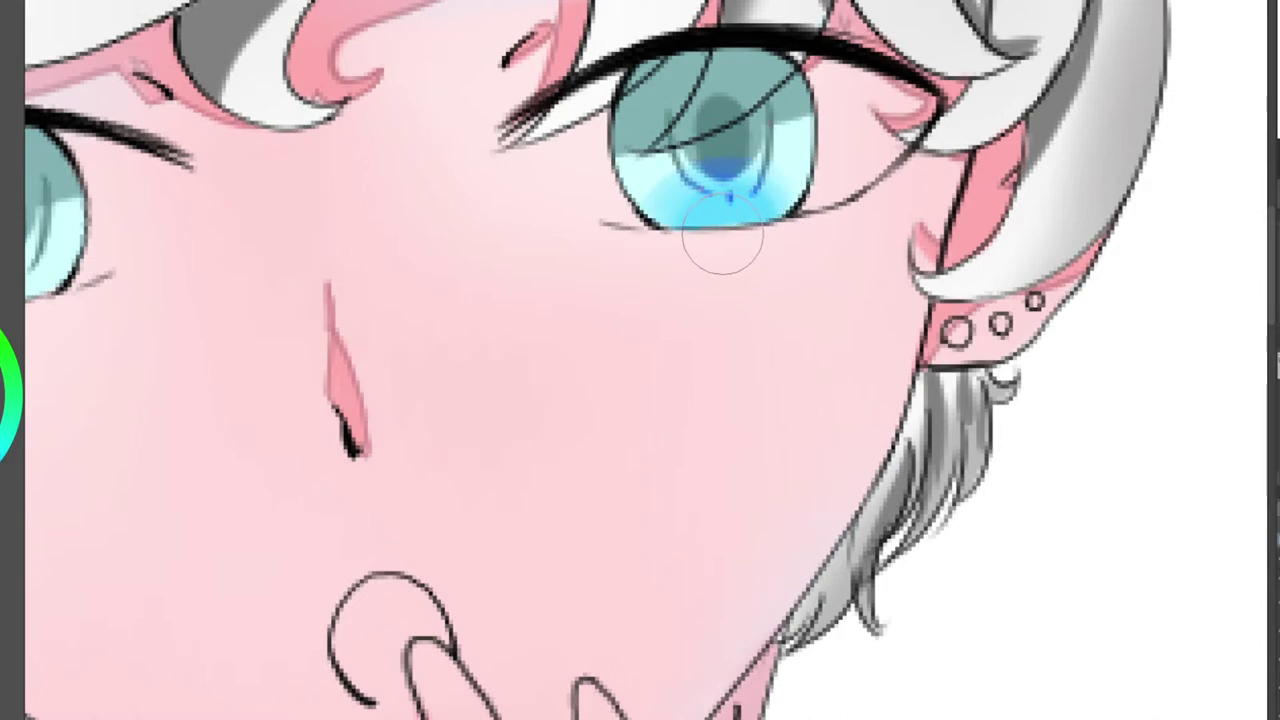
scroll(723, 237, "down", 3)
scroll(730, 240, "down", 2)
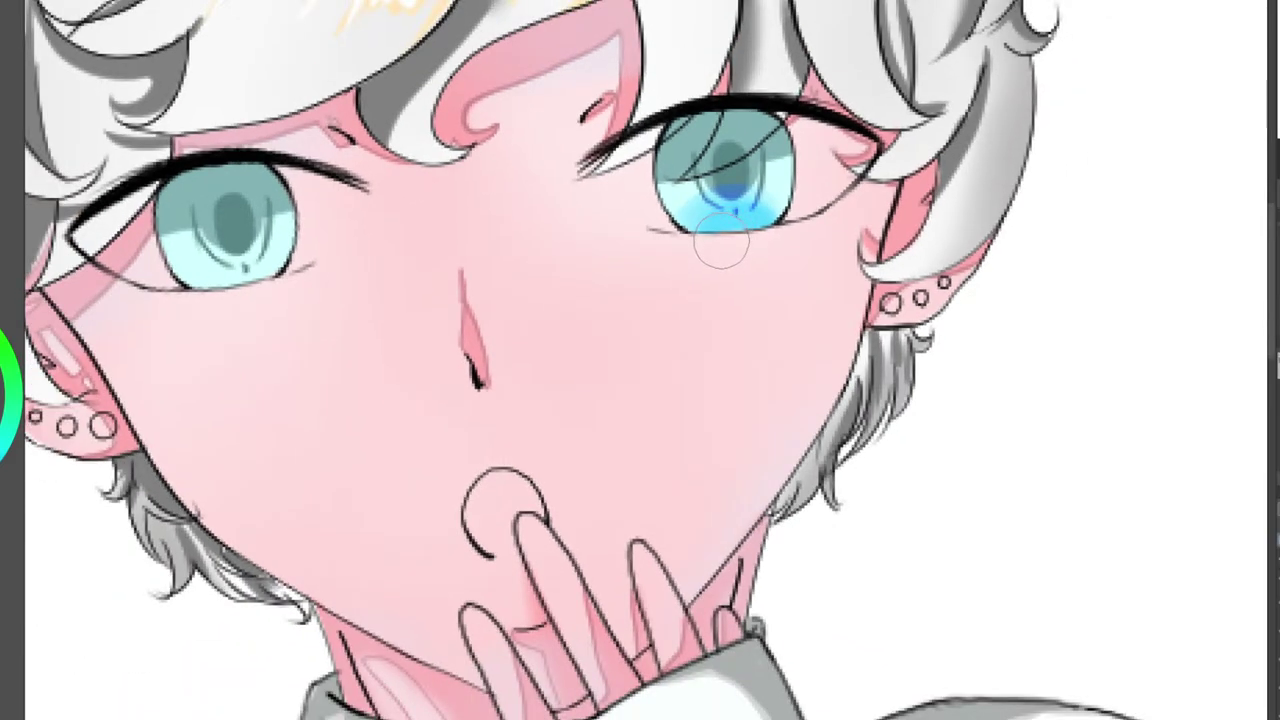
mouse_move(254, 285)
left_mouse_down()
mouse_move(324, 291)
mouse_move(272, 292)
mouse_move(276, 307)
mouse_move(268, 282)
mouse_move(286, 273)
mouse_move(316, 287)
left_mouse_up()
scroll(420, 305, "down", 3)
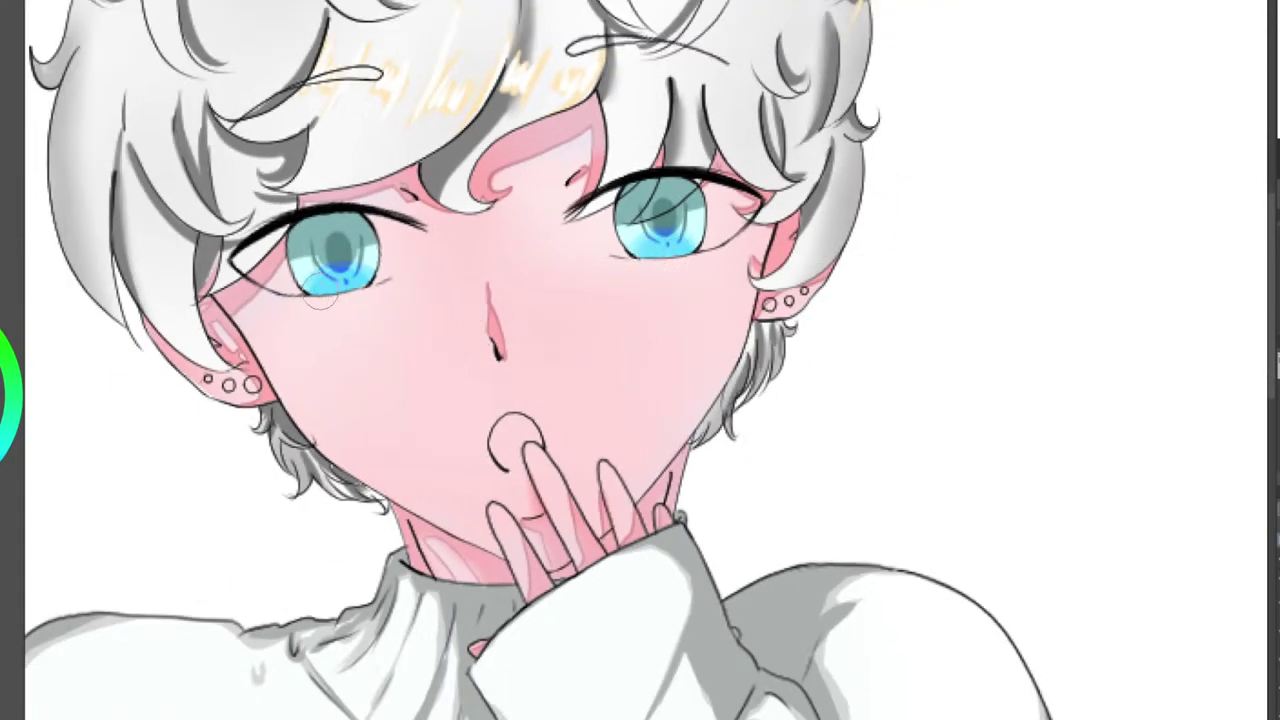
Examine the colouring of both eyes up close and against the whole face and hair.
scroll(482, 325, "up", 1)
scroll(654, 308, "up", 2)
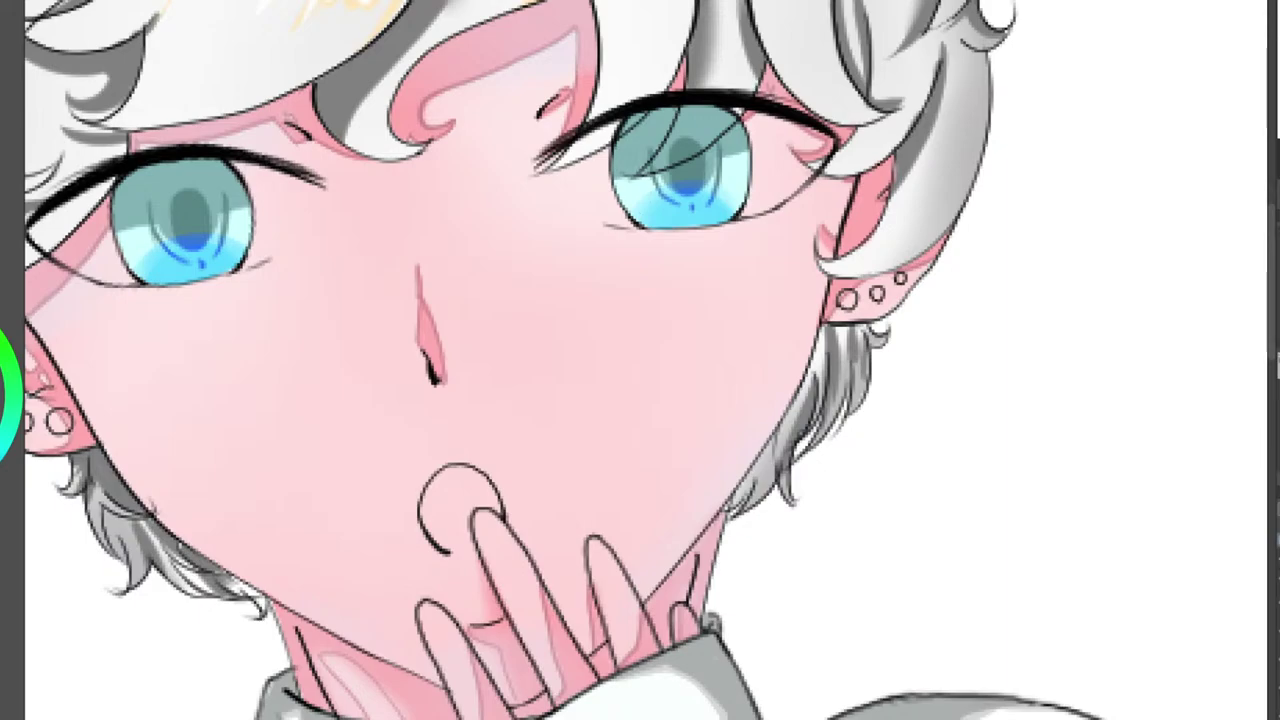
left_click_drag(640, 300, 759, 431)
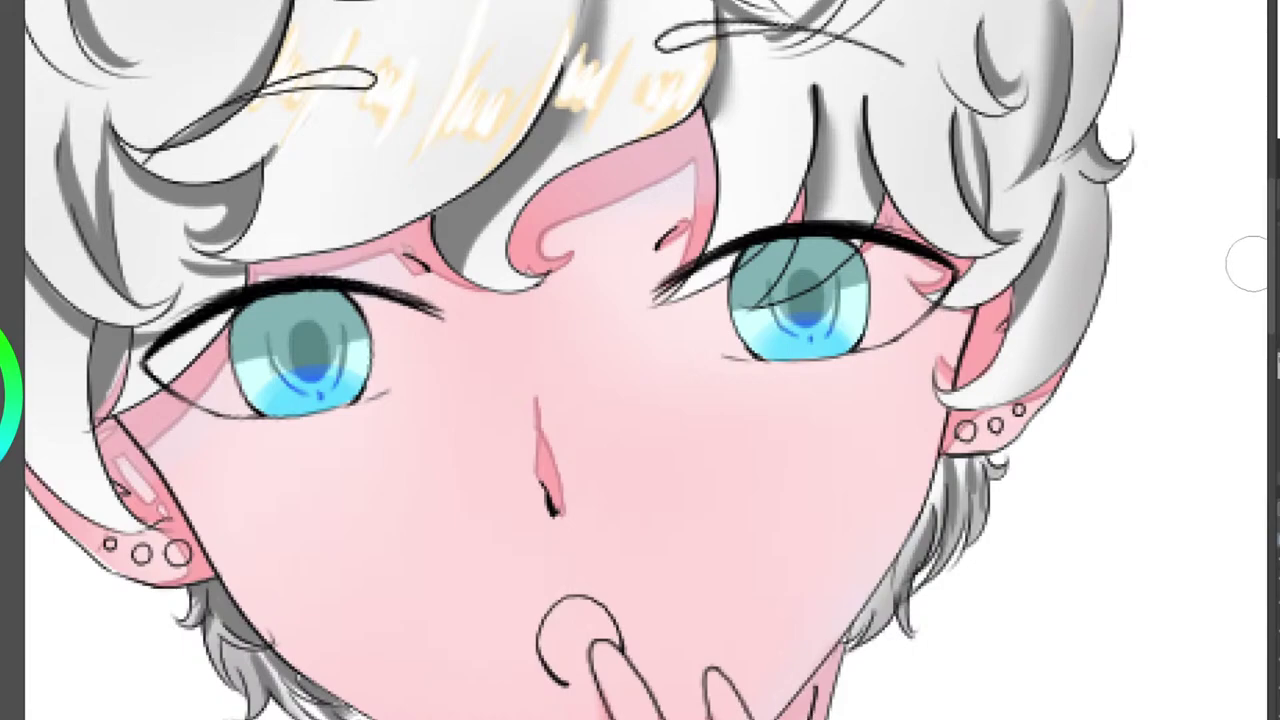
scroll(1157, 288, "down", 3)
scroll(1180, 265, "down", 2)
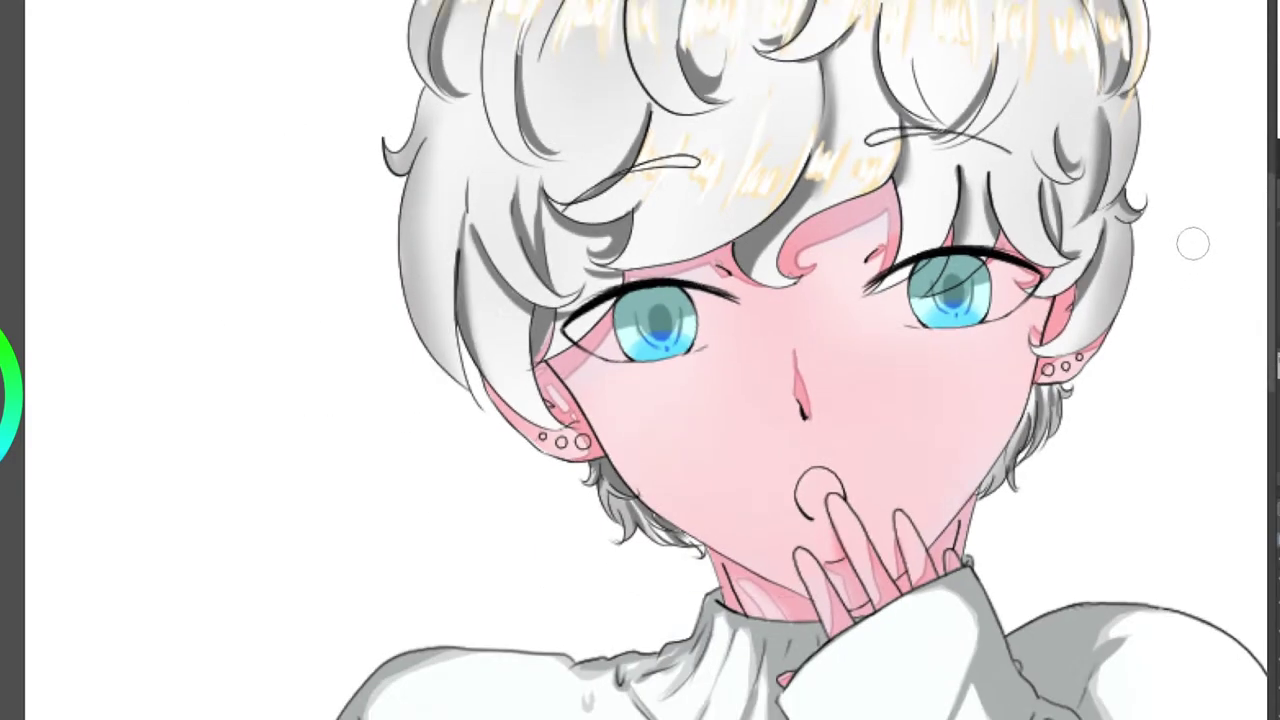
scroll(1230, 180, "right", 2)
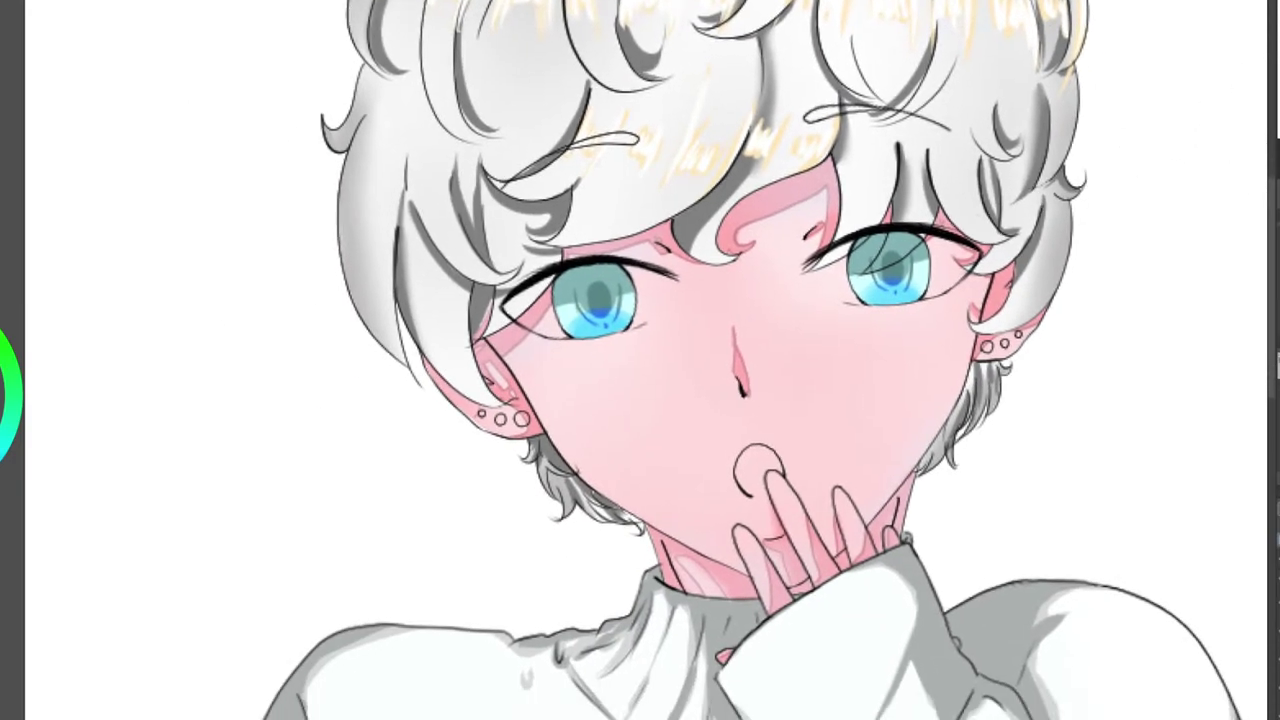
scroll(1252, 130, "right", 4)
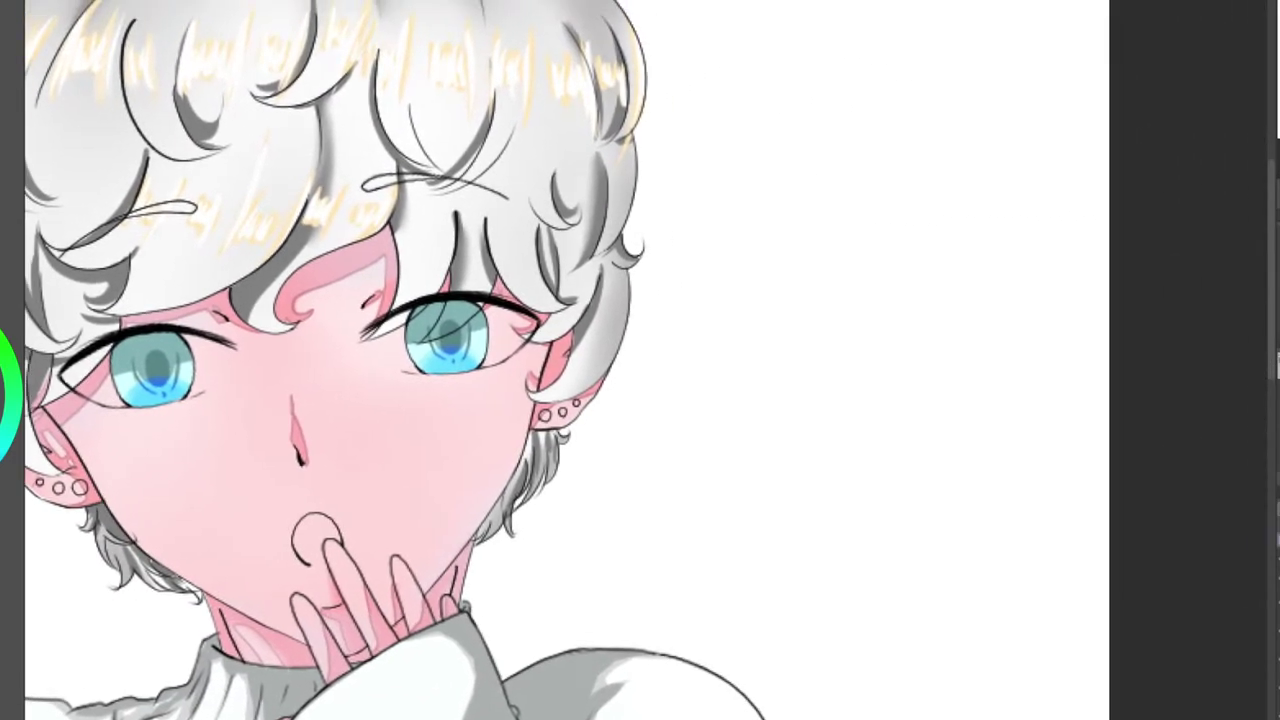
scroll(1166, 91, "left", 3)
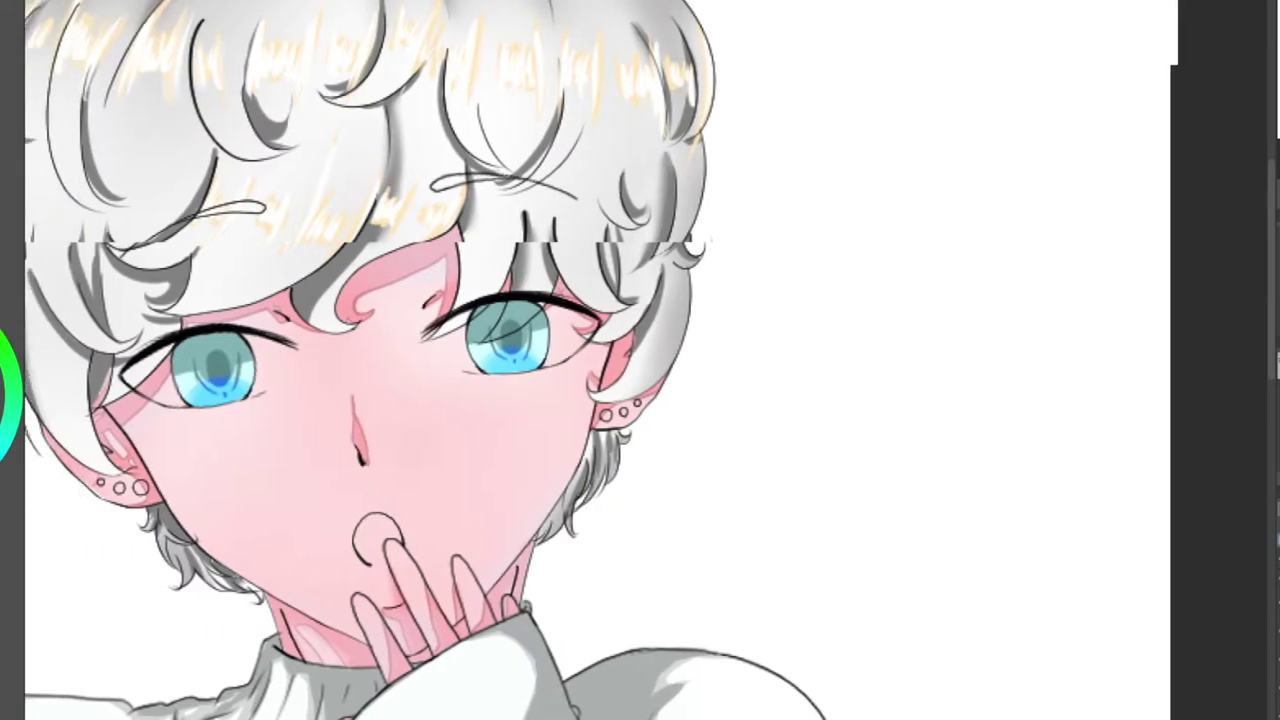
scroll(815, 326, "left", 2)
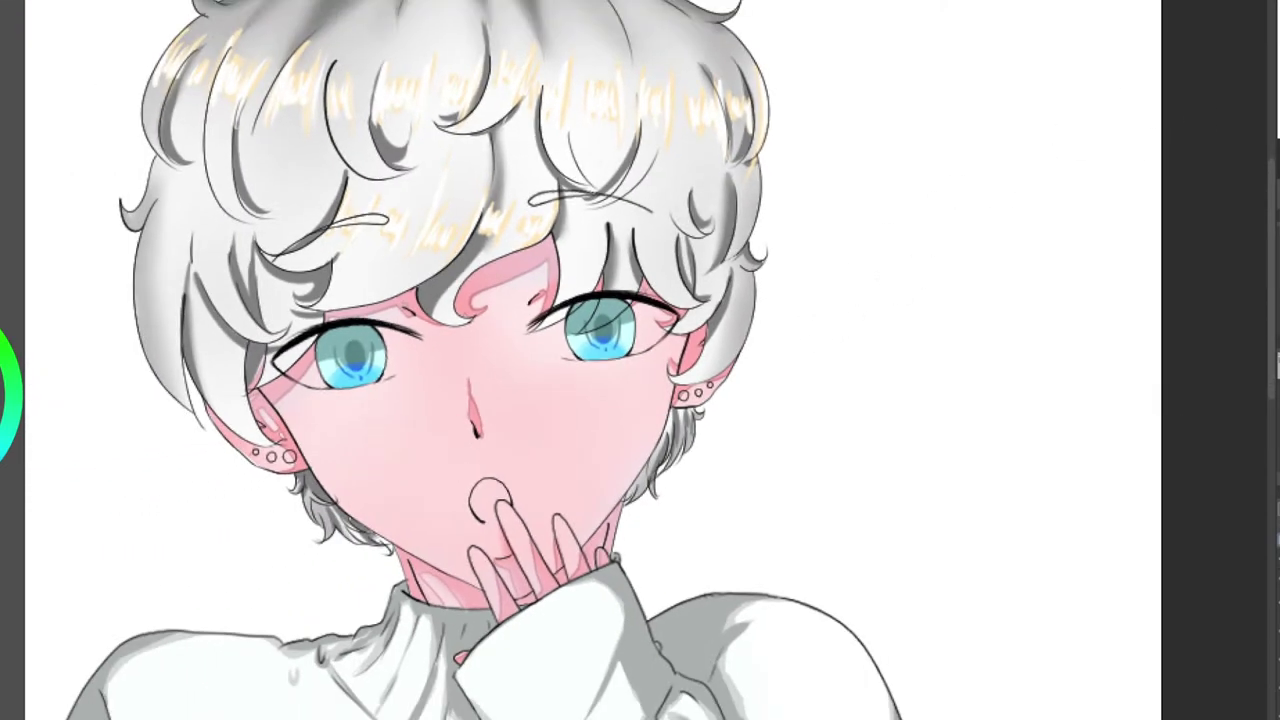
left_click_drag(831, 325, 927, 369)
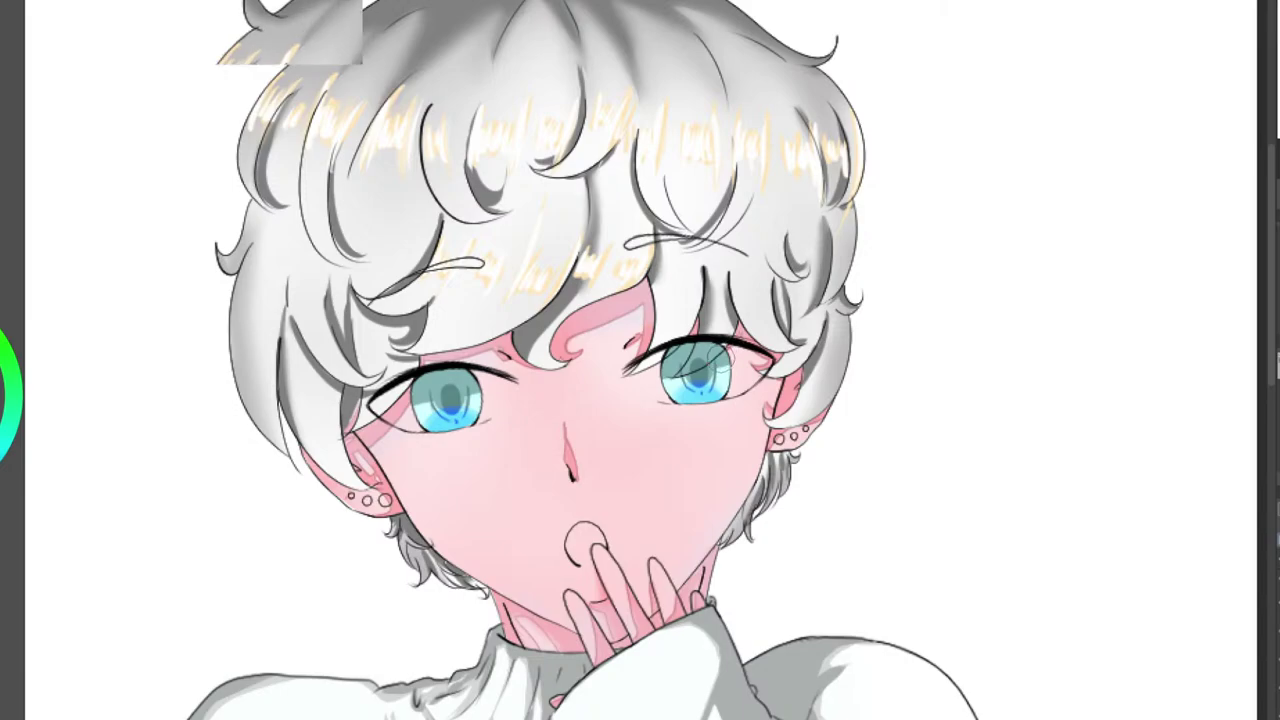
scroll(718, 360, "up", 4)
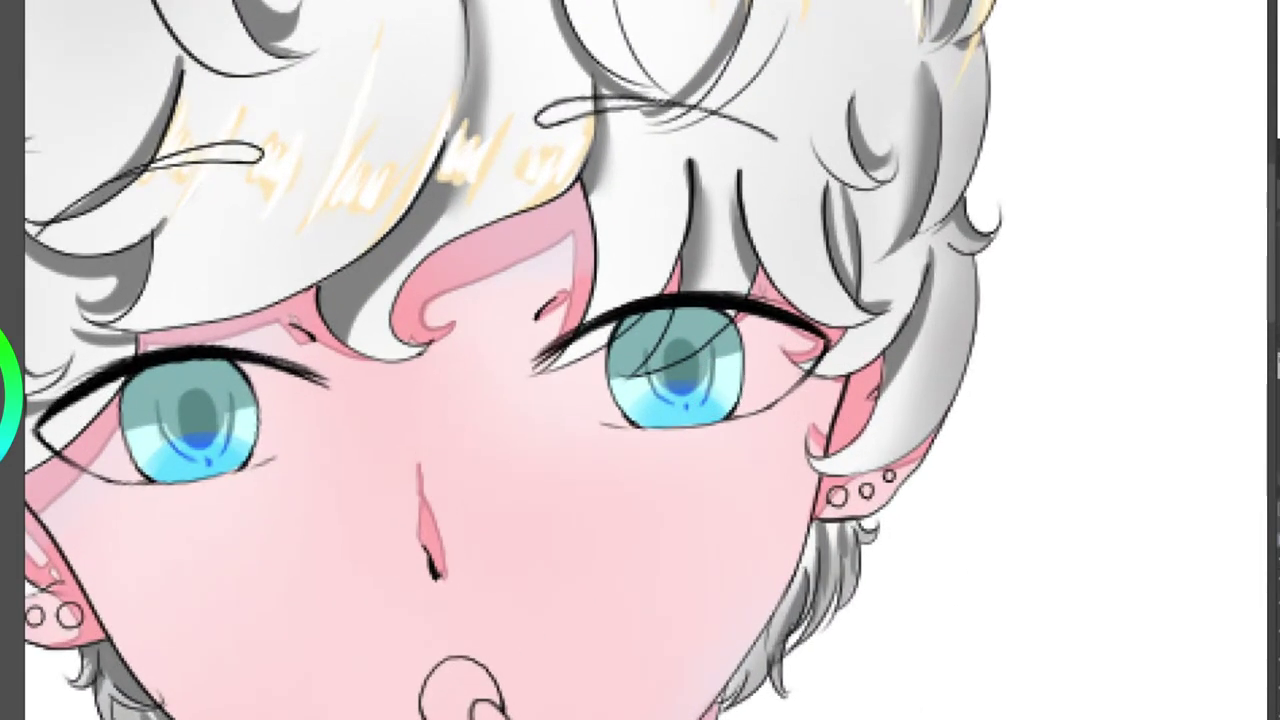
left_click_drag(788, 338, 966, 212)
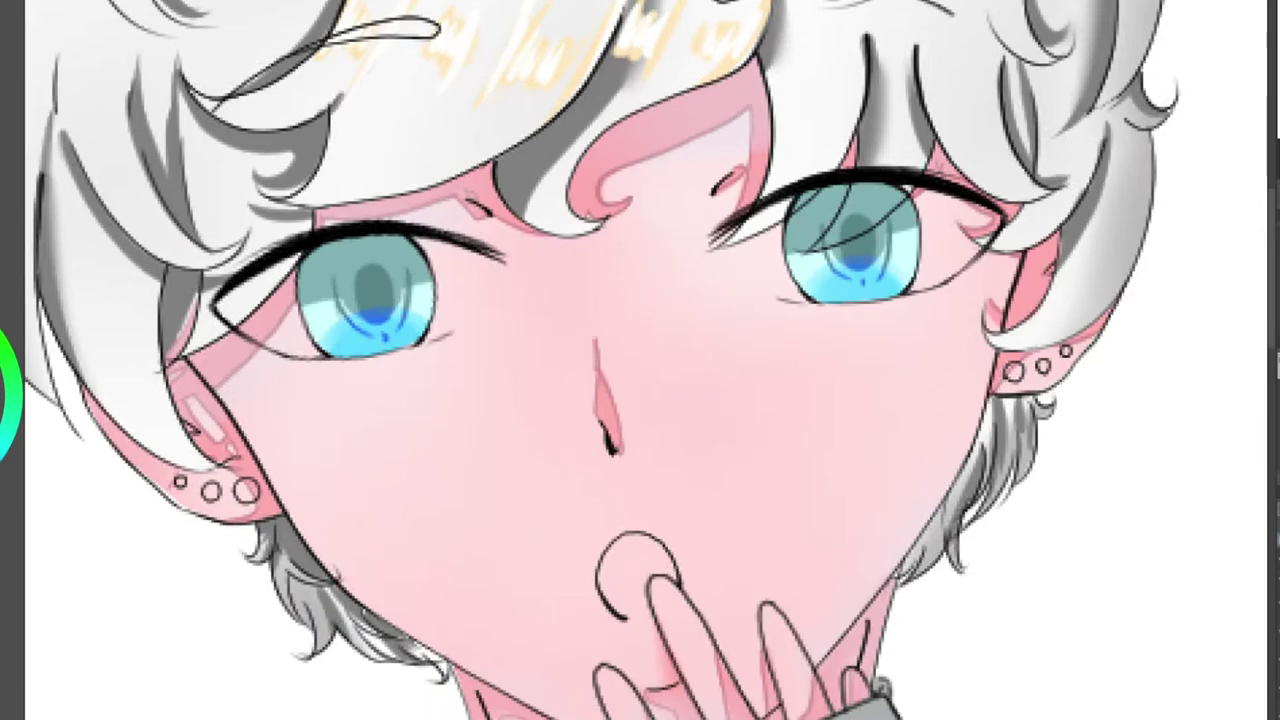
left_click_drag(1138, 142, 1014, 180)
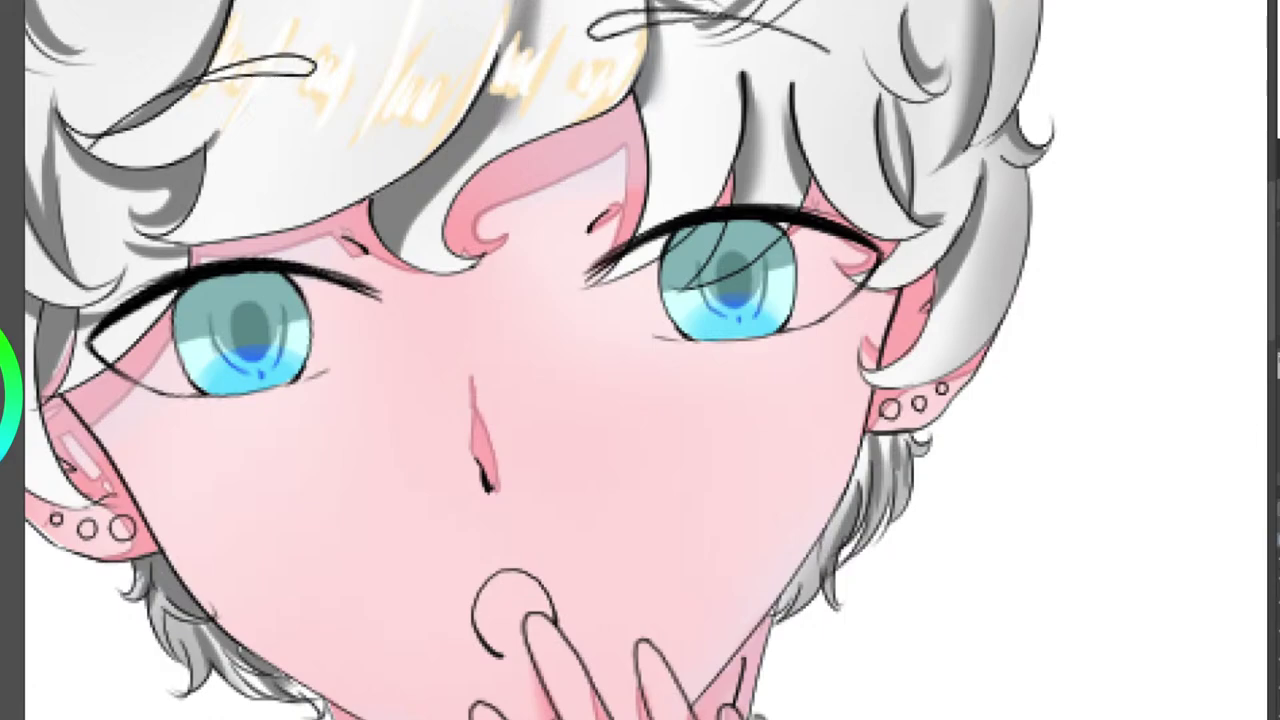
Paint two soft round pale-cyan highlights side by side in the iris's upper left on the face's right side.
left_click_drag(840, 248, 707, 145)
scroll(556, 252, "up", 4)
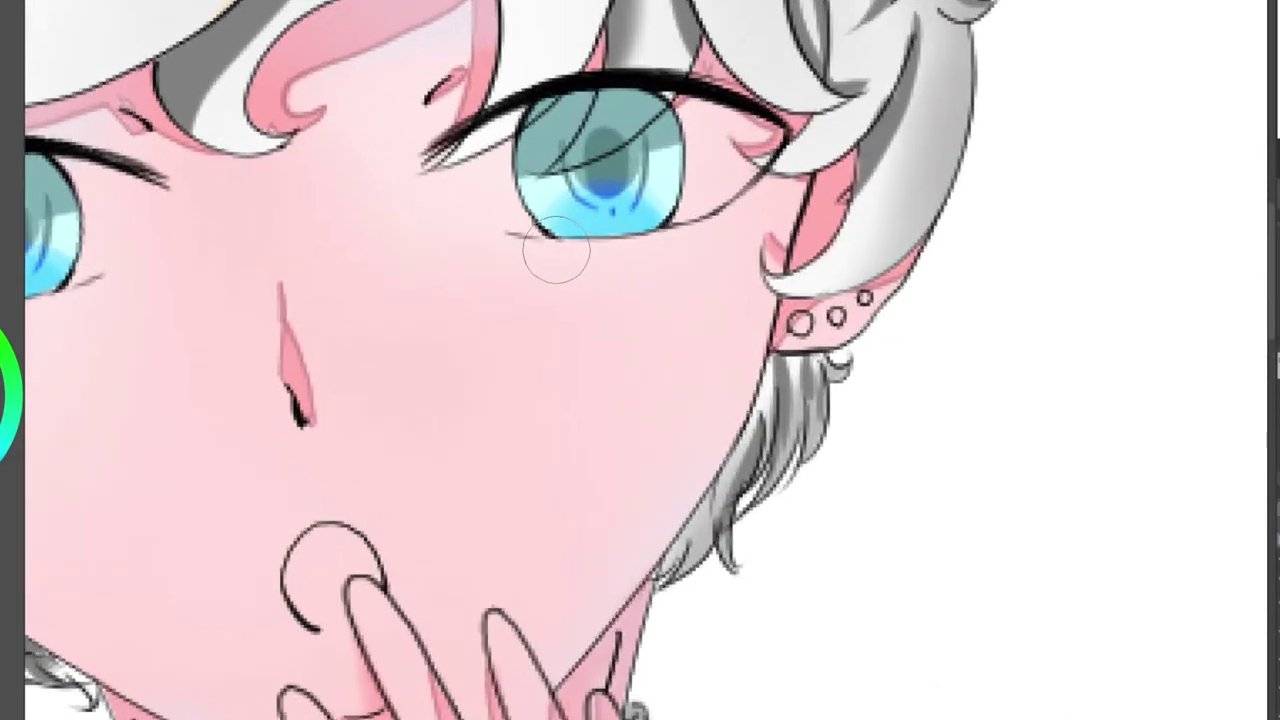
scroll(546, 256, "up", 5)
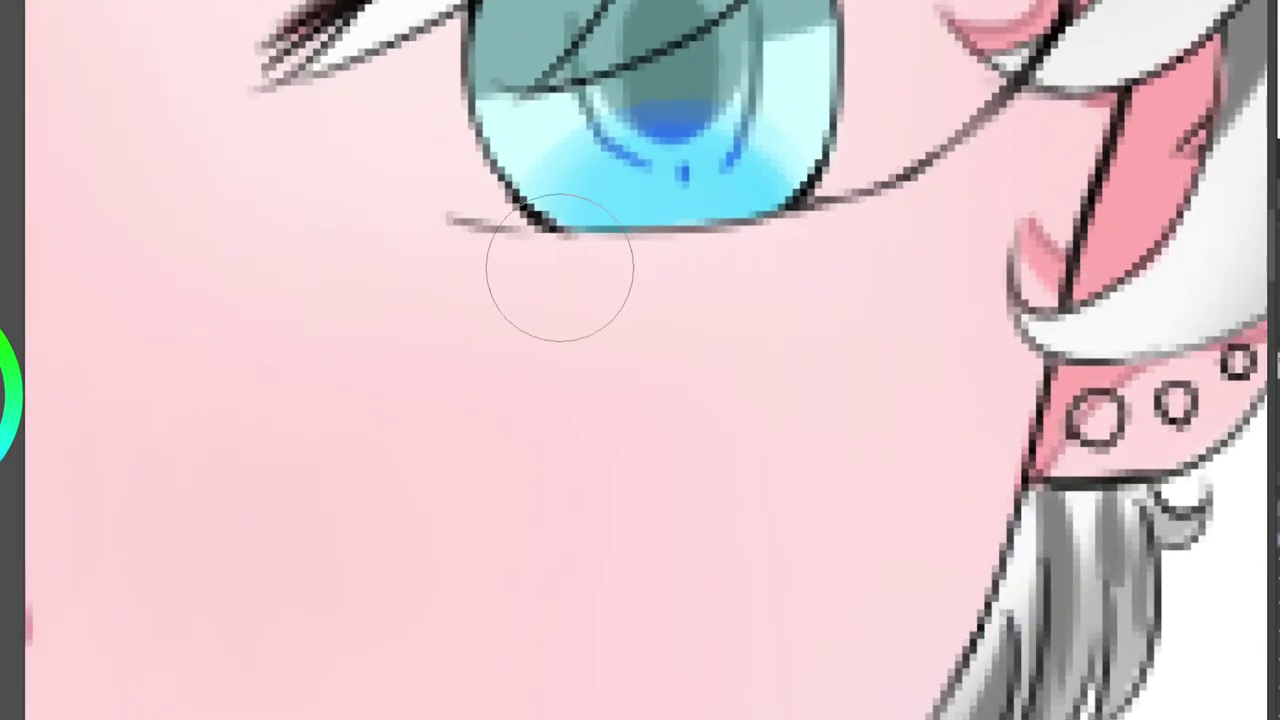
left_click_drag(600, 235, 565, 372)
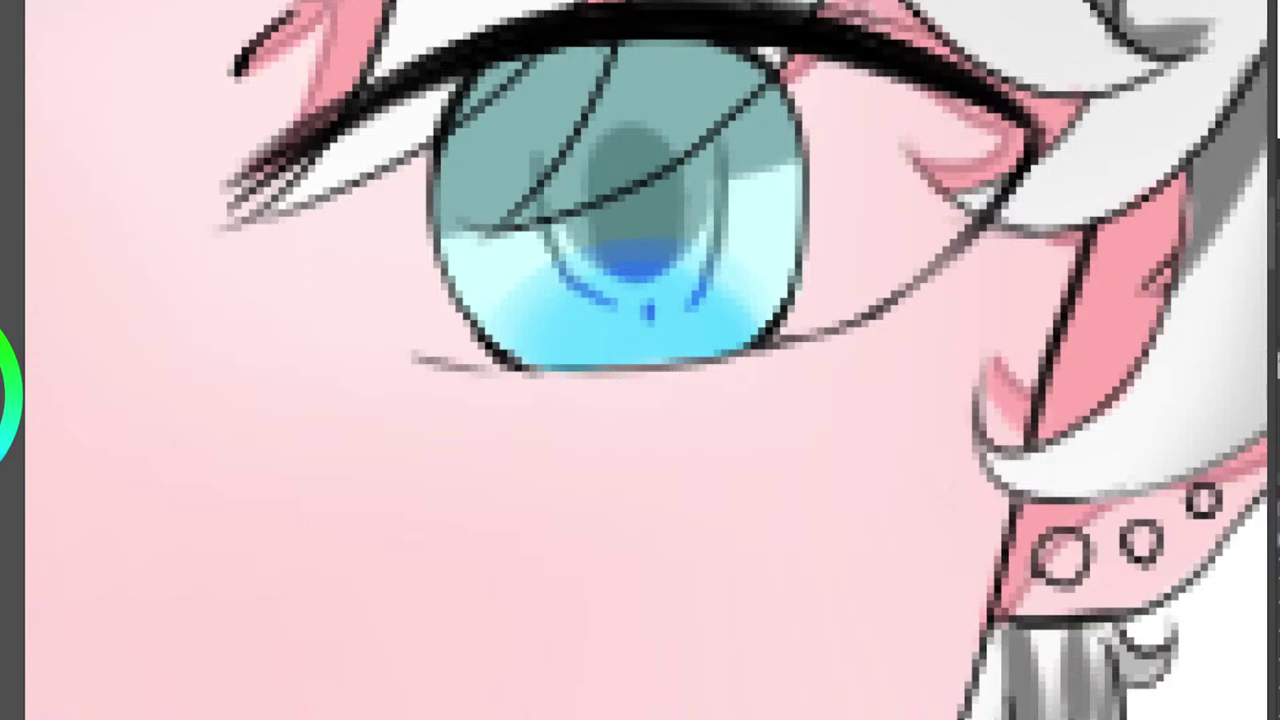
left_click_drag(640, 300, 605, 440)
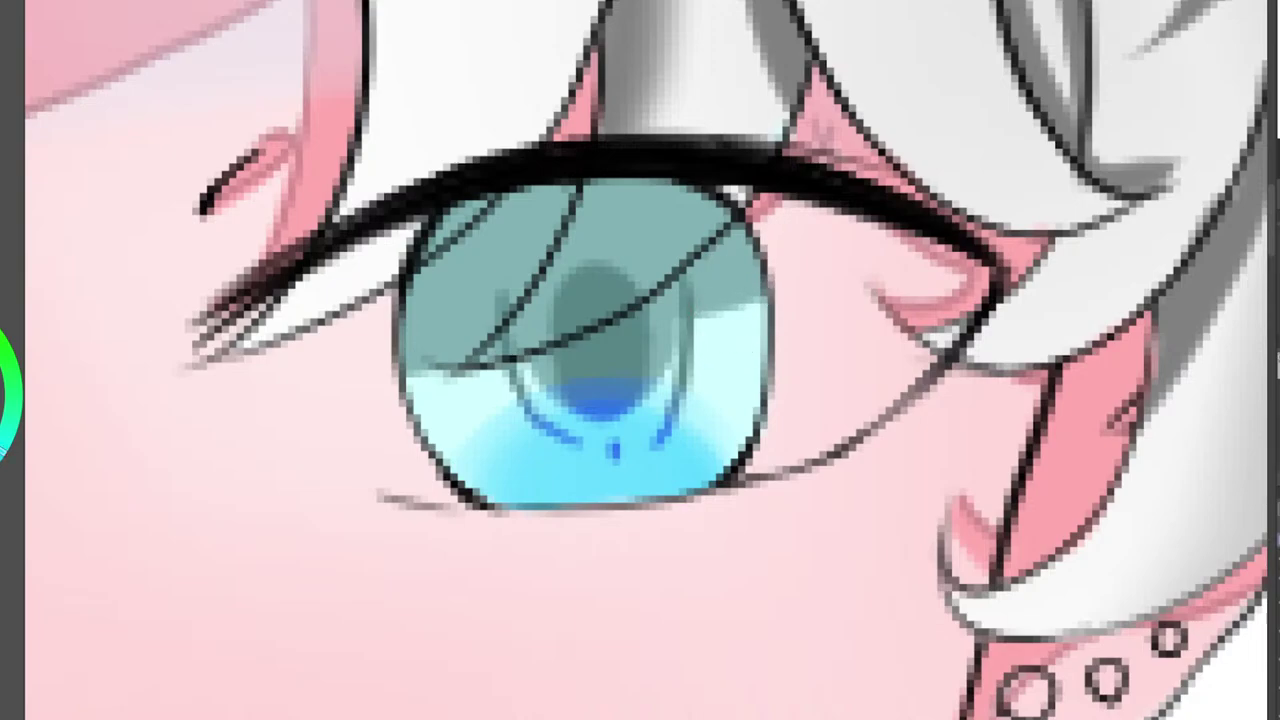
mouse_move(435, 262)
left_mouse_down()
mouse_move(448, 290)
mouse_move(452, 280)
left_mouse_up()
mouse_move(510, 228)
left_mouse_down()
mouse_move(500, 245)
mouse_move(515, 228)
left_mouse_up()
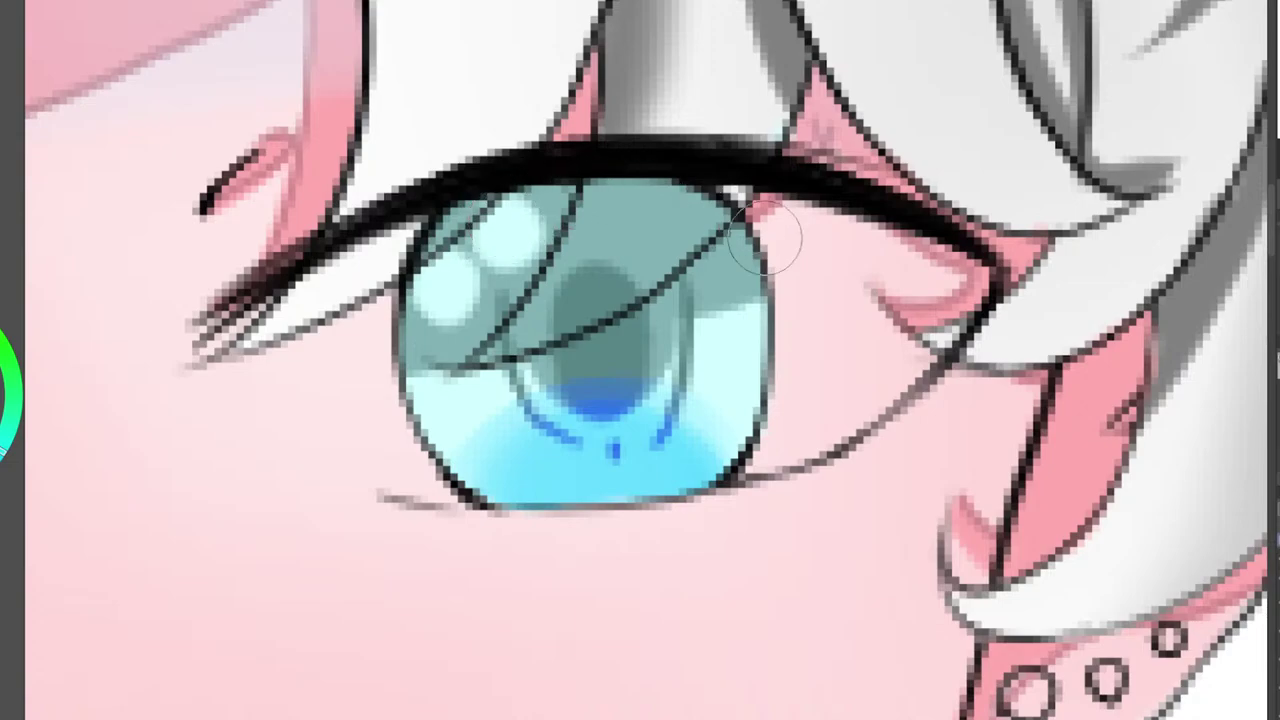
Paint two matching round pale-cyan highlights in the upper left of the iris on the face's left side.
scroll(700, 258, "down", 5)
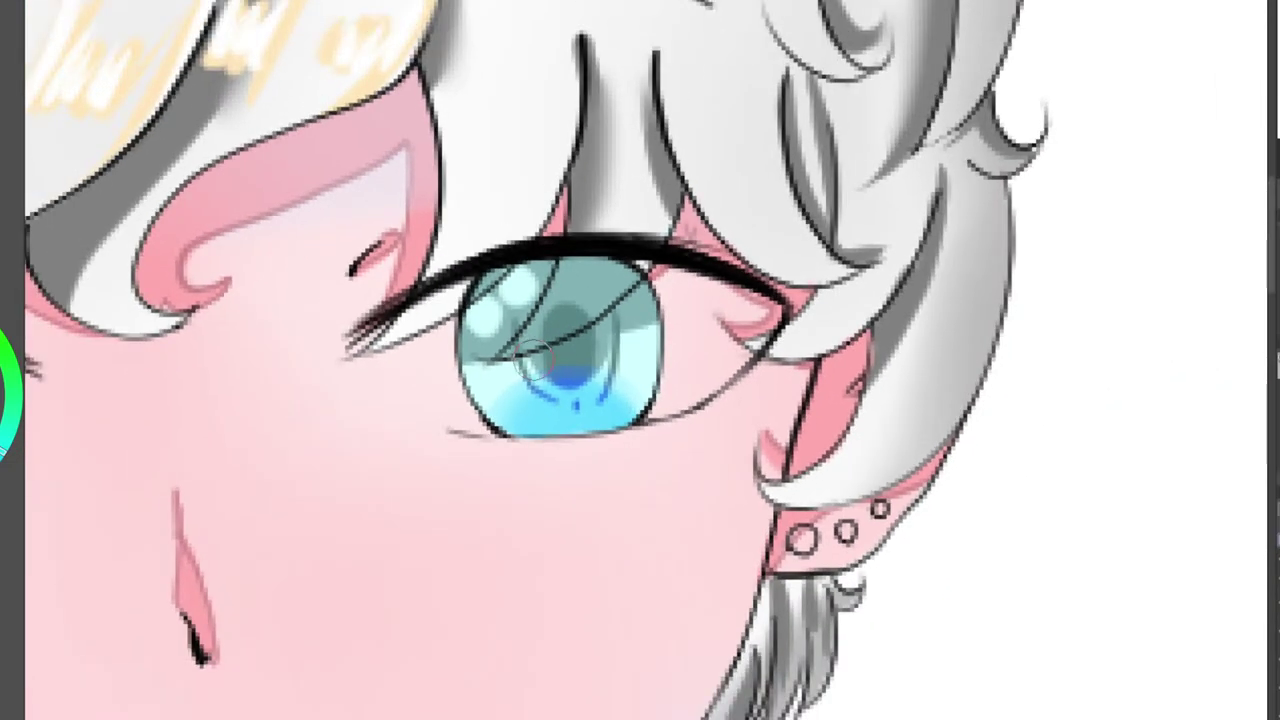
mouse_move(540, 172)
left_mouse_down()
mouse_move(790, 170)
mouse_move(1117, 100)
left_mouse_up()
scroll(331, 303, "up", 3)
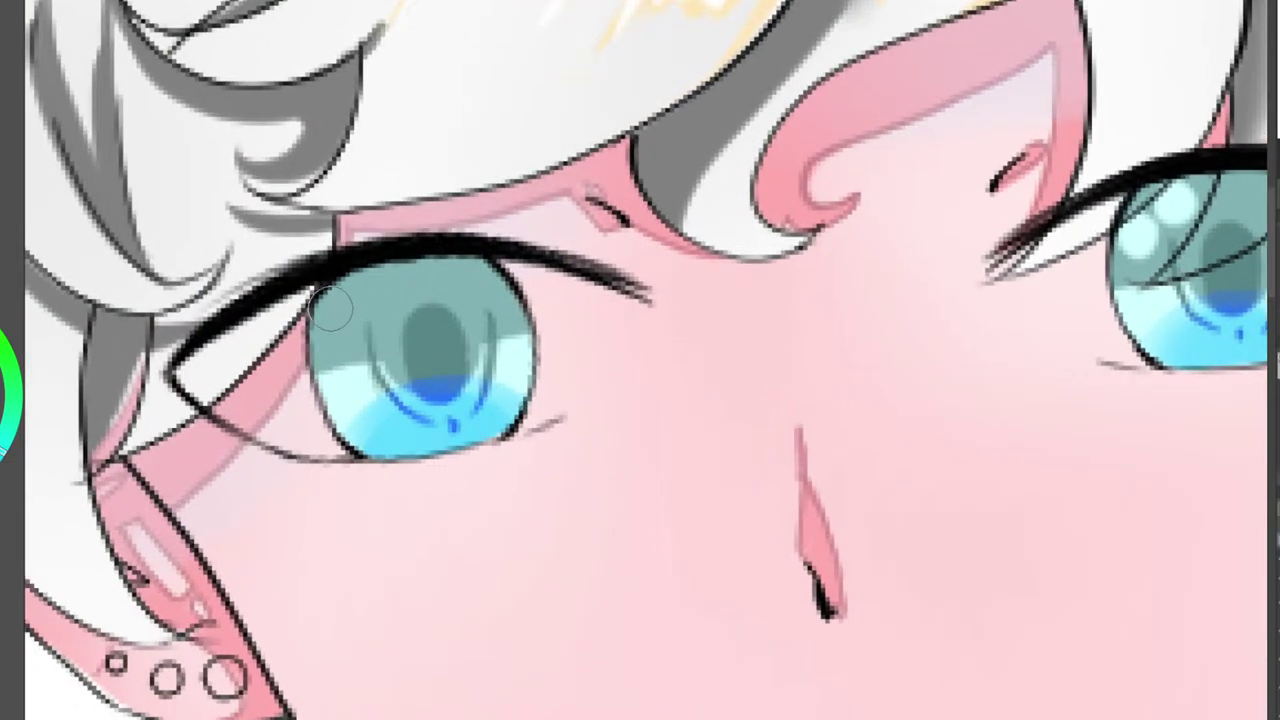
scroll(330, 305, "up", 3)
left_click_drag(334, 320, 347, 327)
left_click_drag(388, 286, 400, 280)
scroll(508, 277, "down", 2)
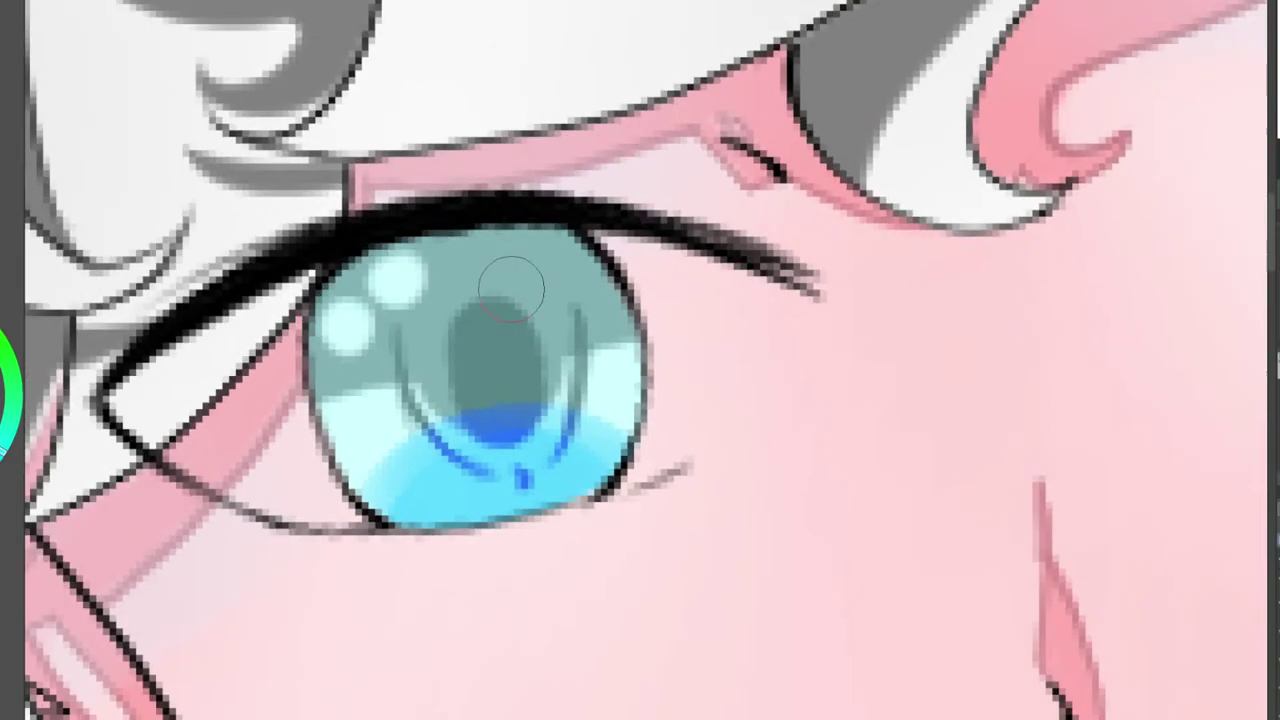
Lower the opacity of the paired round highlights in both eyes so they blend into the irises.
scroll(569, 320, "down", 2)
scroll(468, 358, "up", 2)
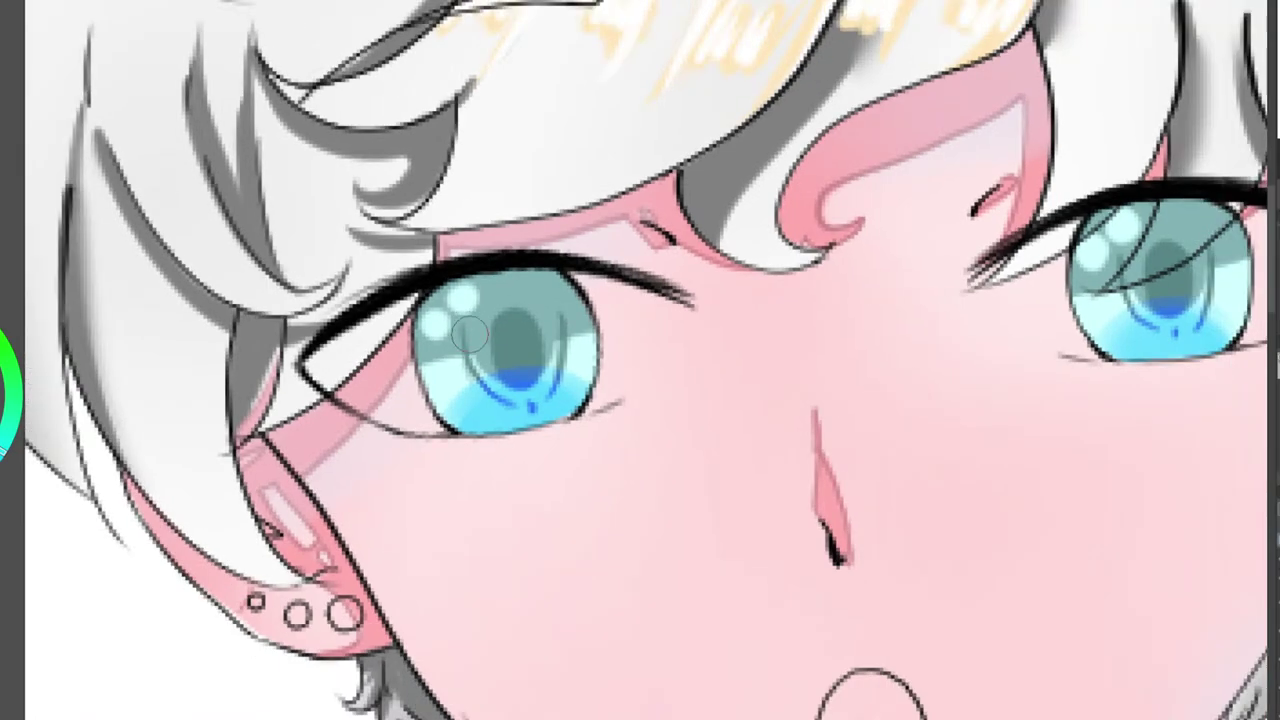
scroll(468, 358, "down", 3)
scroll(1024, 127, "up", 2)
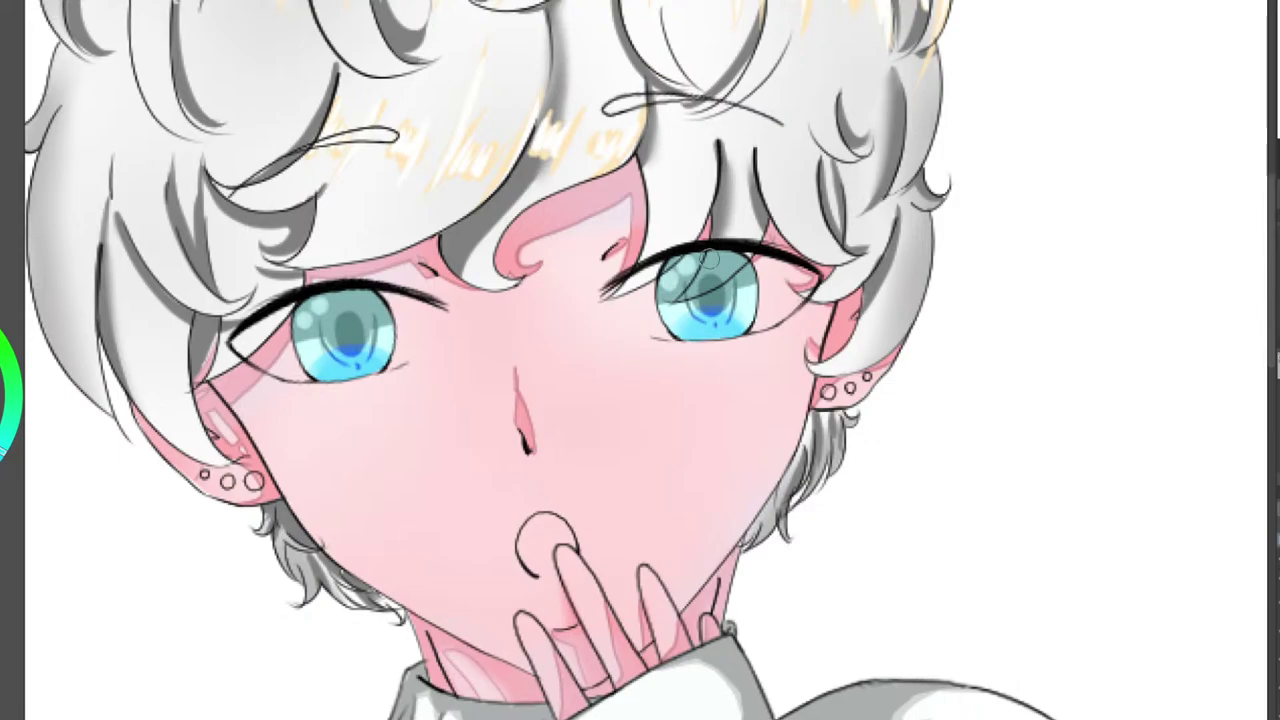
scroll(708, 262, "up", 3)
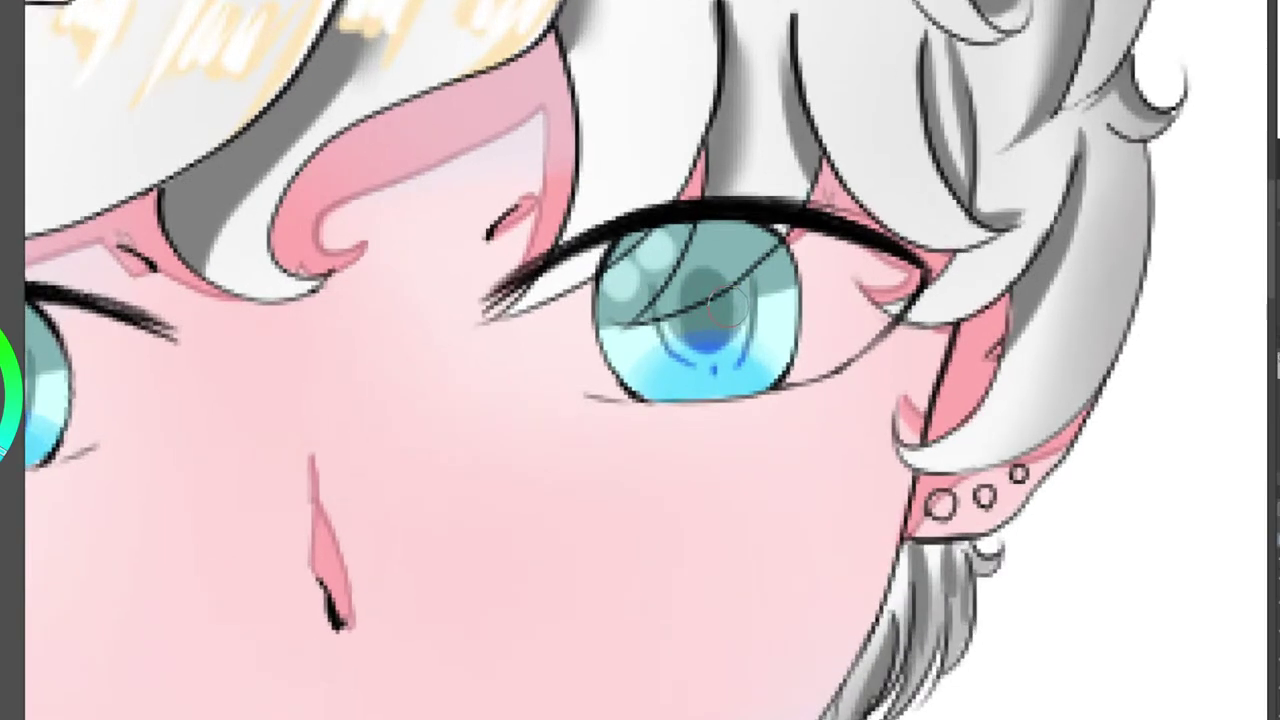
scroll(720, 306, "up", 4)
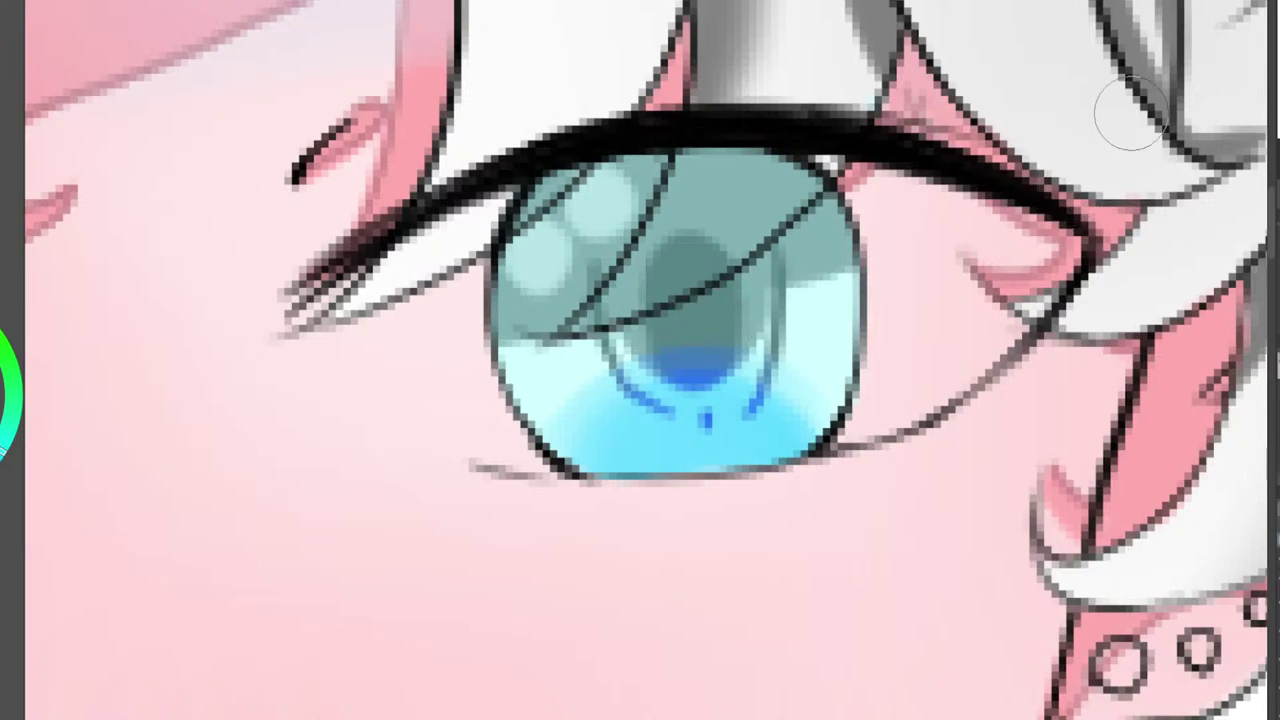
Paint a larger round pale-cyan highlight at the top centre of each iris, overlapping the upper lash line.
left_click_drag(200, 380, 198, 284)
mouse_move(749, 87)
left_mouse_down()
mouse_move(646, 119)
mouse_move(612, 154)
left_mouse_up()
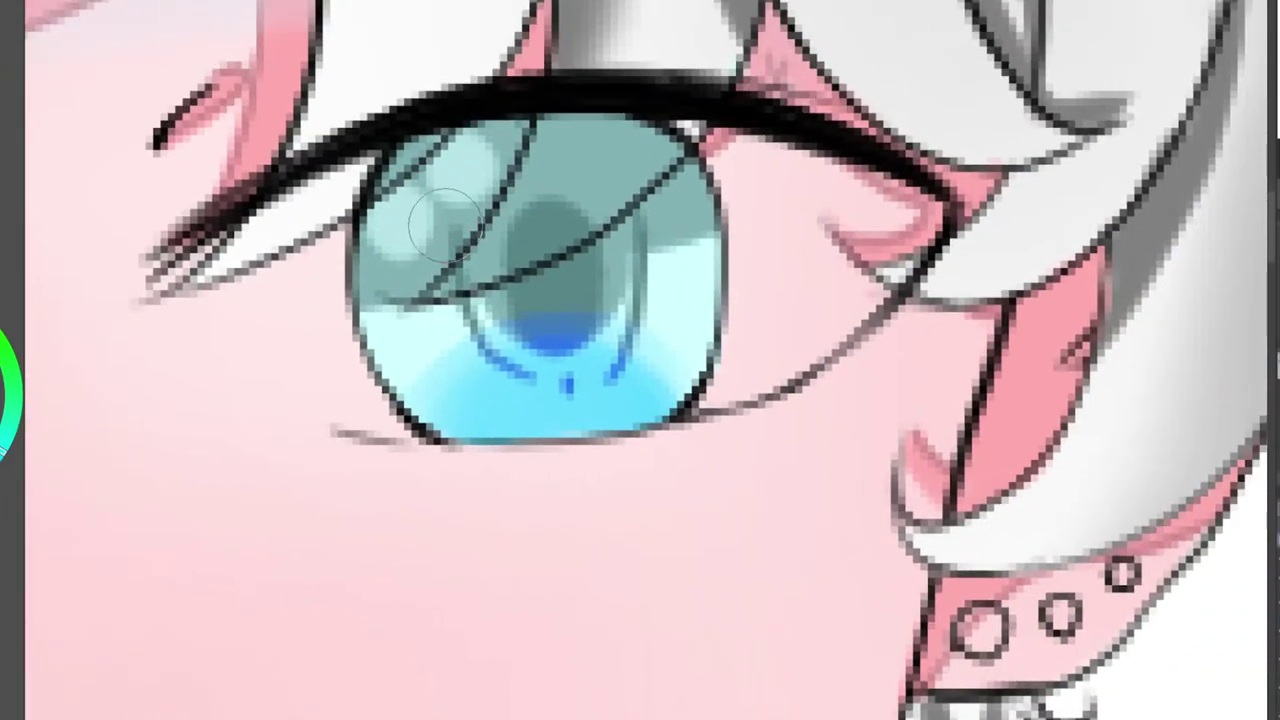
scroll(460, 230, "up", 2)
scroll(465, 237, "up", 1)
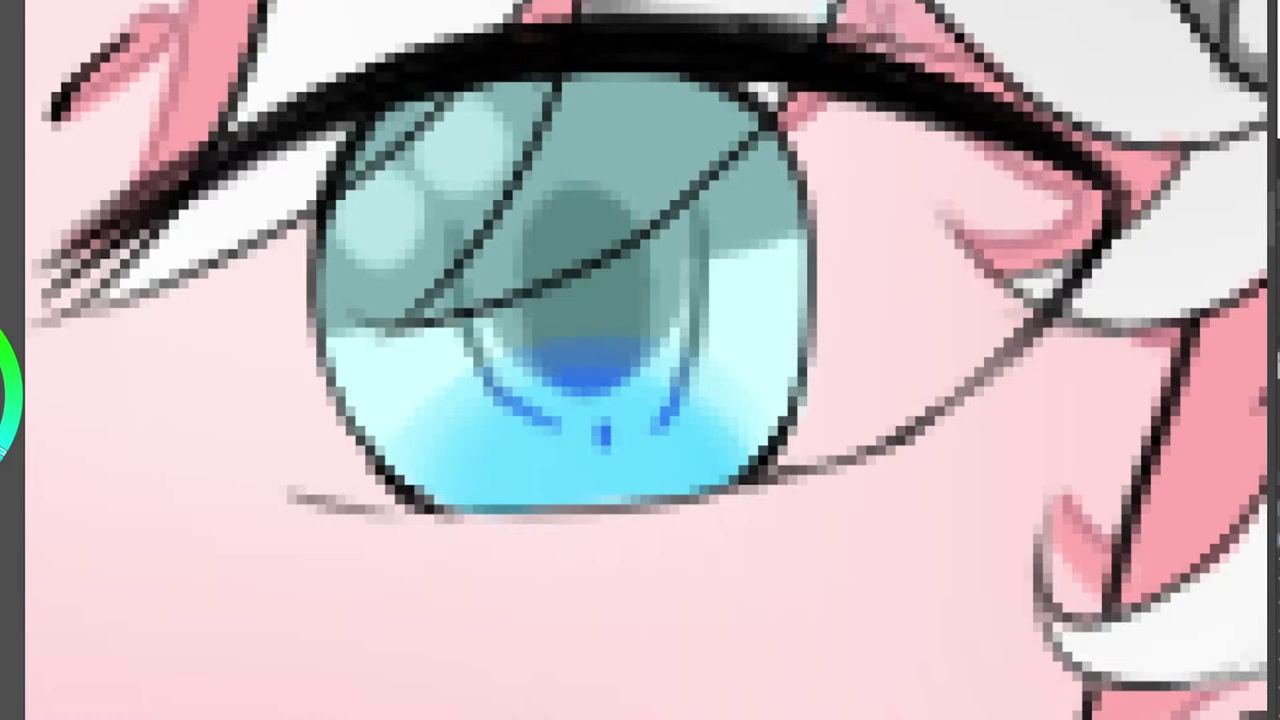
scroll(943, 286, "down", 2)
scroll(600, 86, "up", 2)
mouse_move(600, 86)
left_mouse_down()
mouse_move(600, 43)
mouse_move(588, 52)
mouse_move(617, 23)
left_mouse_up()
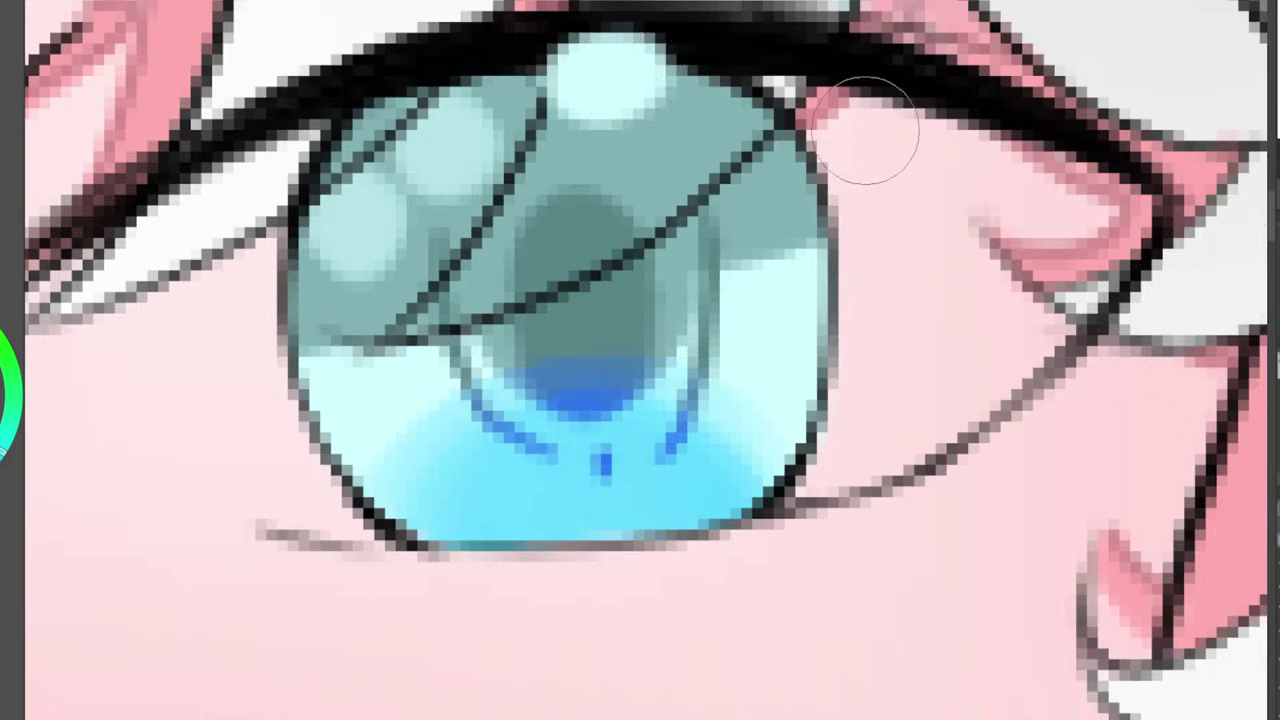
mouse_move(600, 60)
left_mouse_down()
mouse_move(652, 69)
mouse_move(580, 101)
mouse_move(639, 50)
mouse_move(668, 98)
mouse_move(573, 96)
mouse_move(674, 49)
mouse_move(668, 109)
mouse_move(688, 63)
left_mouse_up()
left_click_drag(300, 320, 1160, 370)
left_click_drag(120, 400, 1180, 252)
mouse_move(604, 180)
left_mouse_down()
mouse_move(614, 220)
mouse_move(666, 170)
left_mouse_up()
left_click_drag(1070, 360, 213, 312)
Reduce the opacity of the top-centre highlights in both eyes to match the softer paired highlights.
scroll(1000, 189, "down", 5)
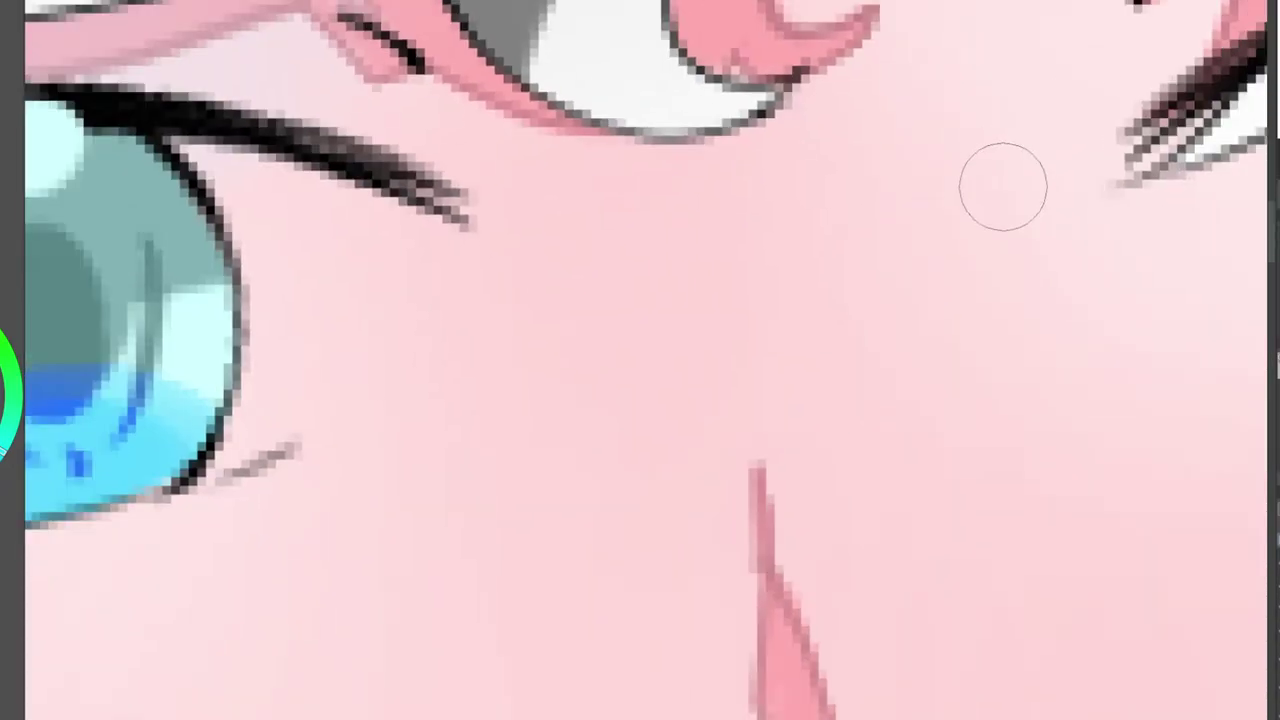
scroll(558, 204, "down", 8)
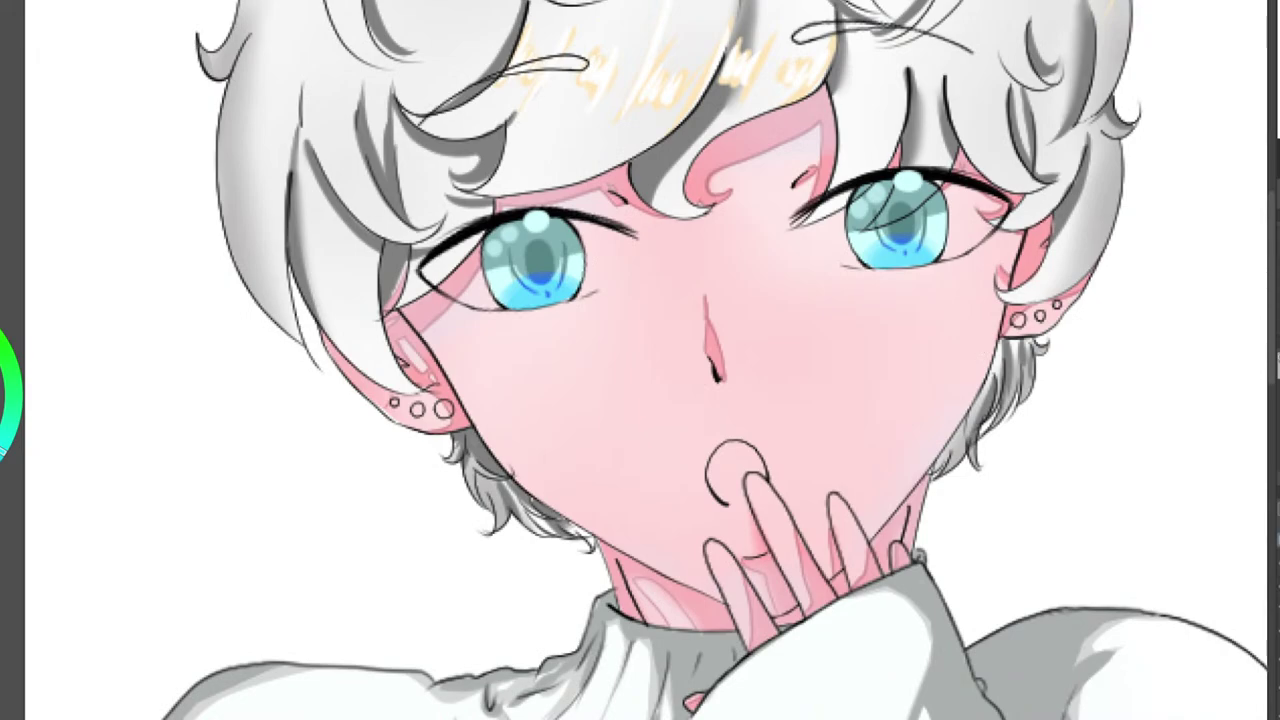
left_click_drag(1279, 160, 1272, 160)
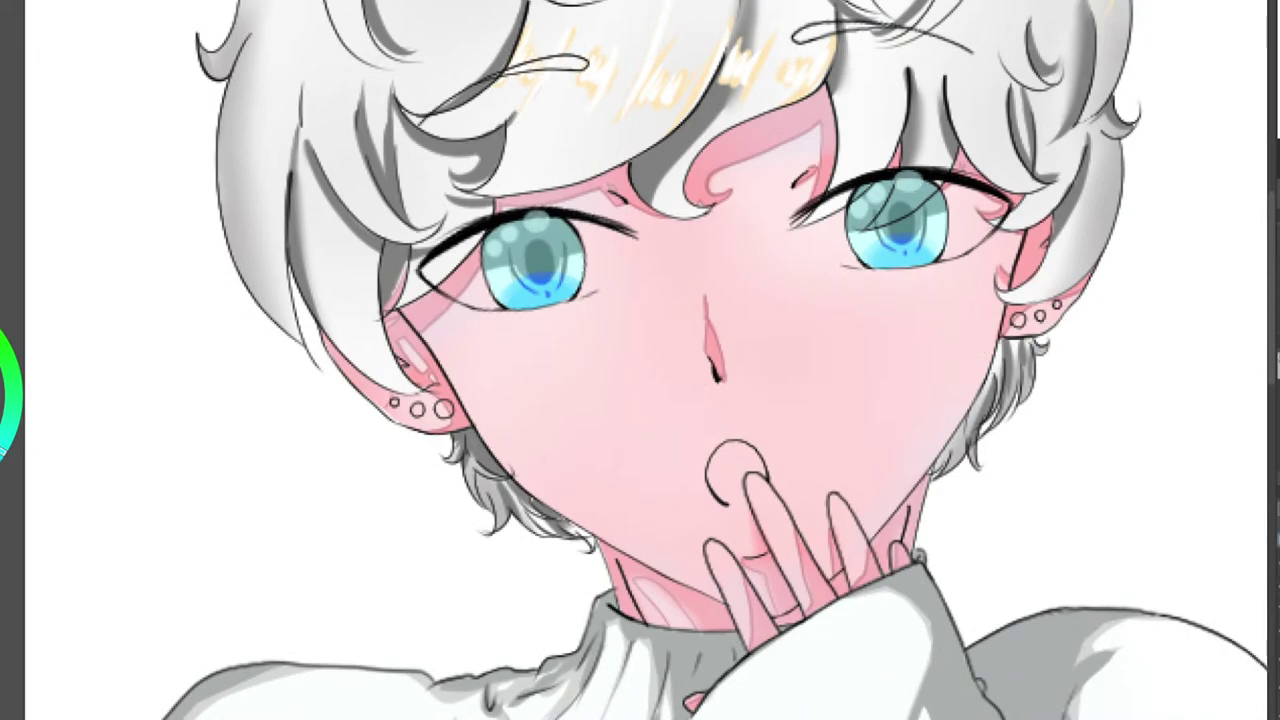
scroll(925, 332, "down", 3)
mouse_move(925, 332)
left_mouse_down()
mouse_move(815, 298)
mouse_move(821, 311)
left_mouse_up()
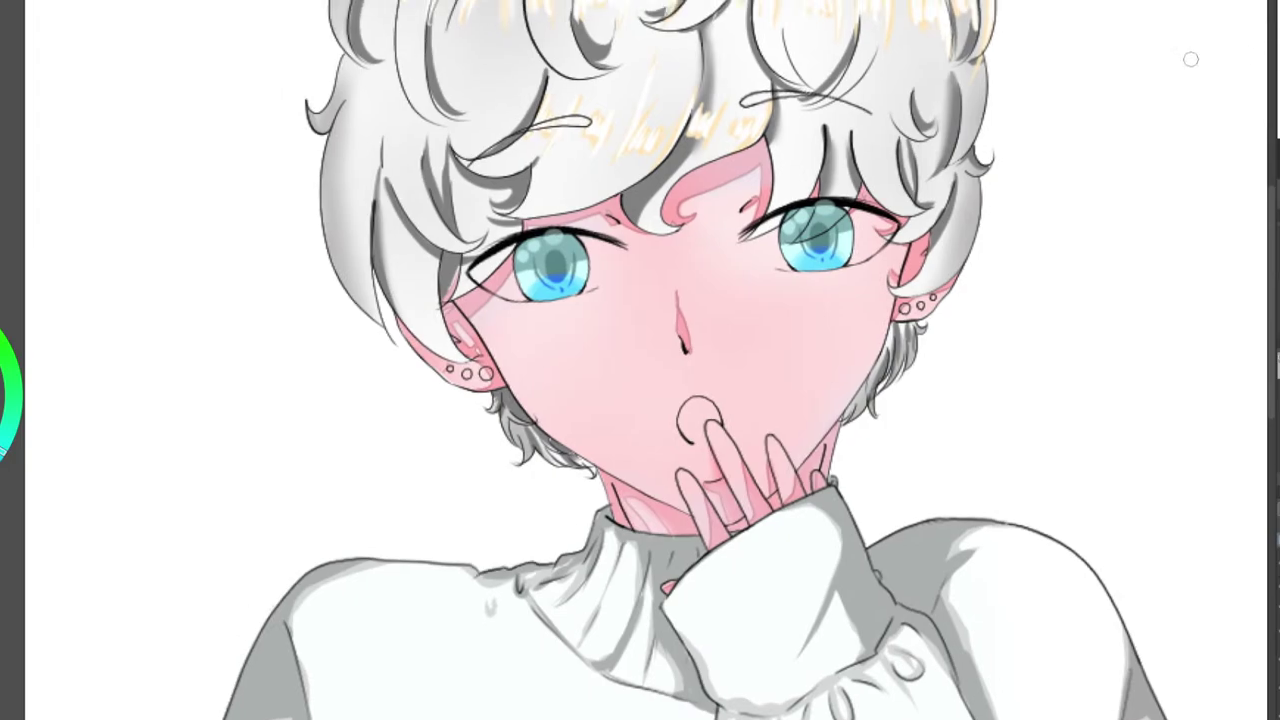
Try painting a soft white glow with a smaller brush along the lower-left edge of the iris on the face's right side.
scroll(790, 270, "up", 5)
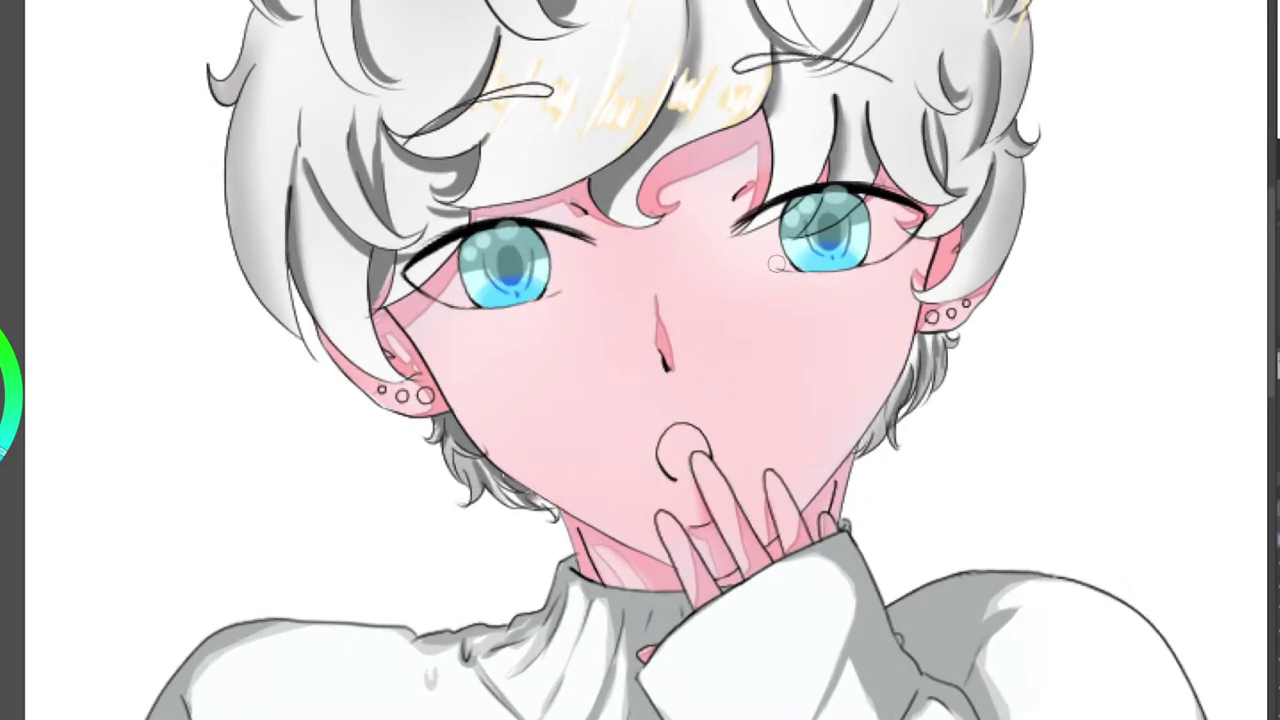
scroll(797, 272, "up", 3)
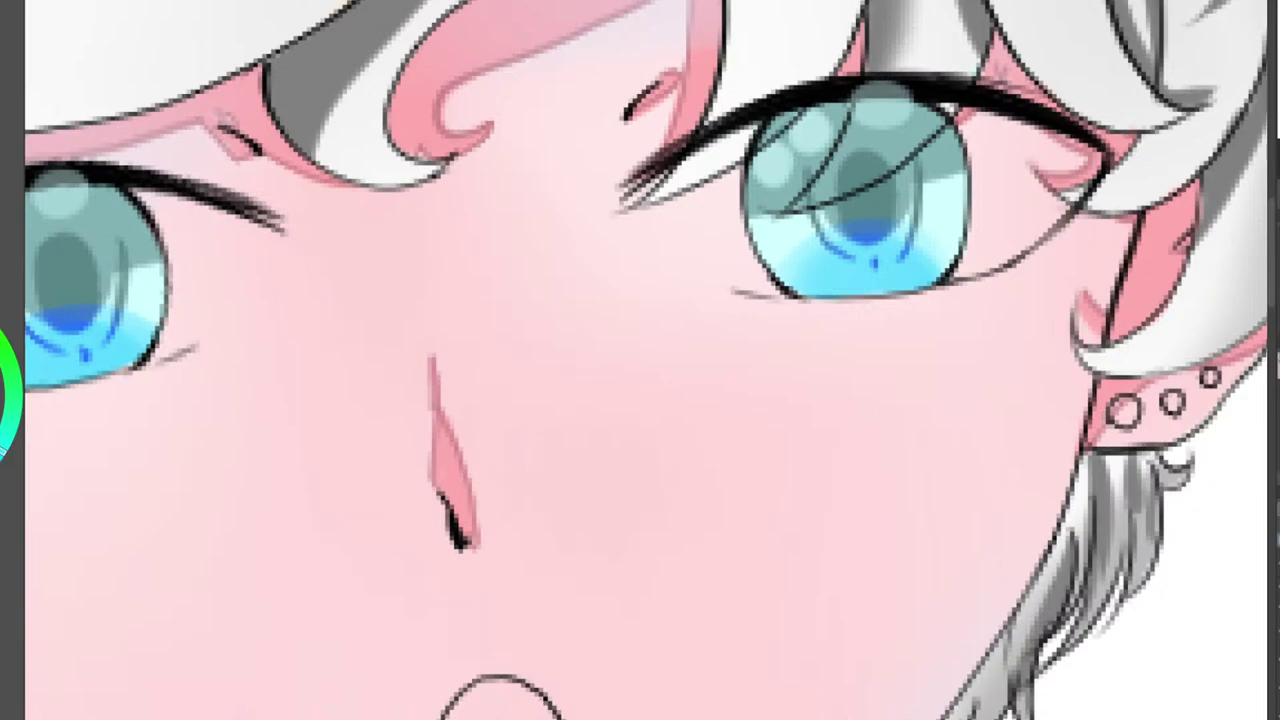
scroll(812, 300, "up", 4)
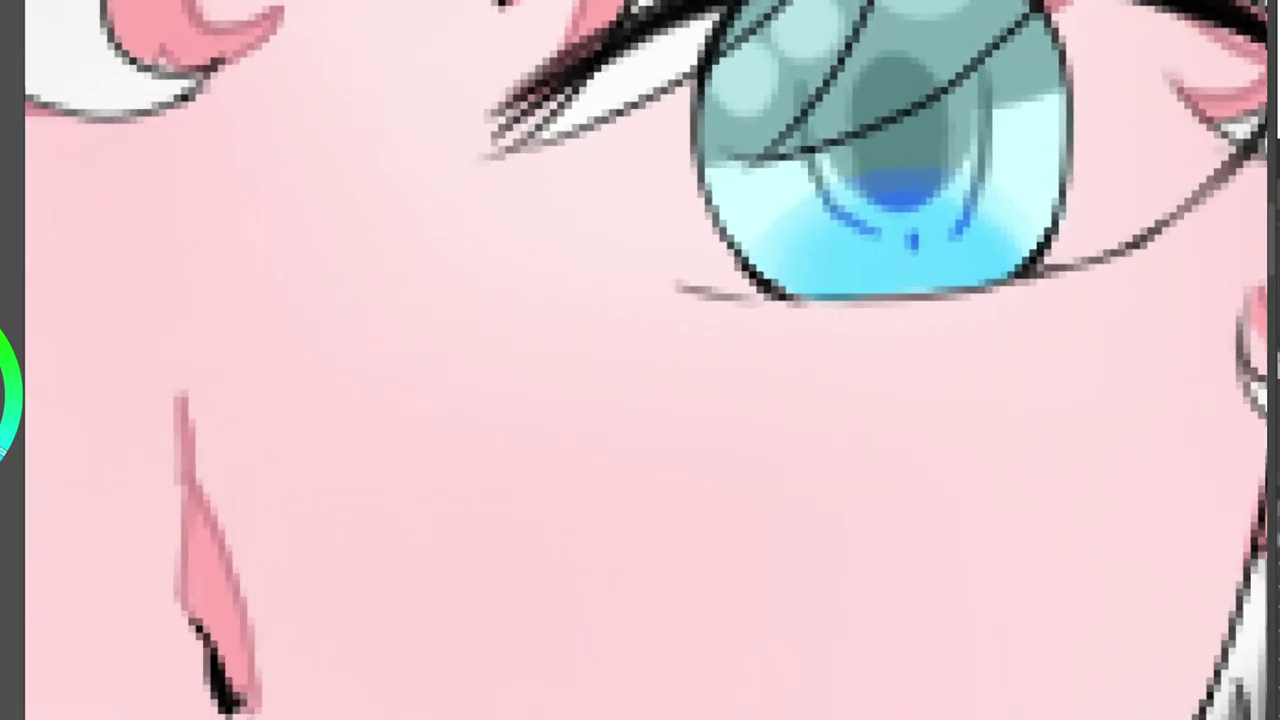
scroll(646, 354, "down", 2)
scroll(757, 197, "up", 4)
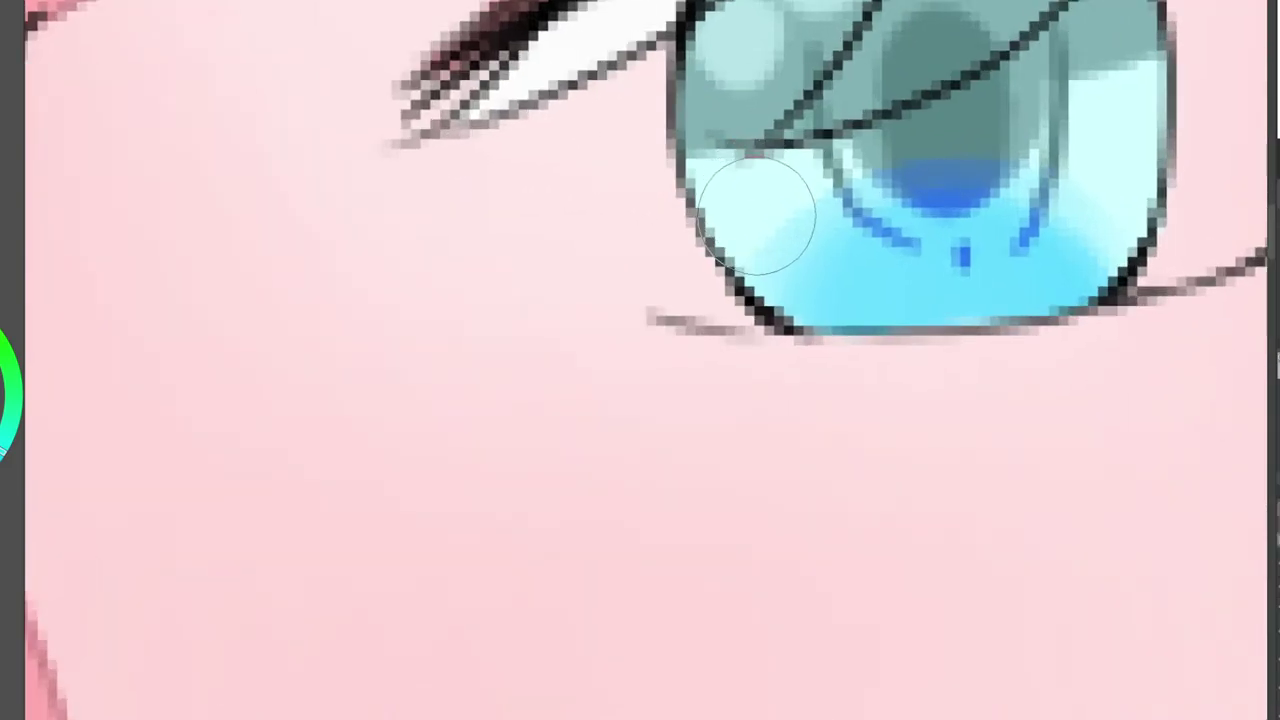
mouse_move(420, 360)
left_mouse_down()
mouse_move(1110, 360)
mouse_move(196, 498)
mouse_move(140, 405)
left_mouse_up()
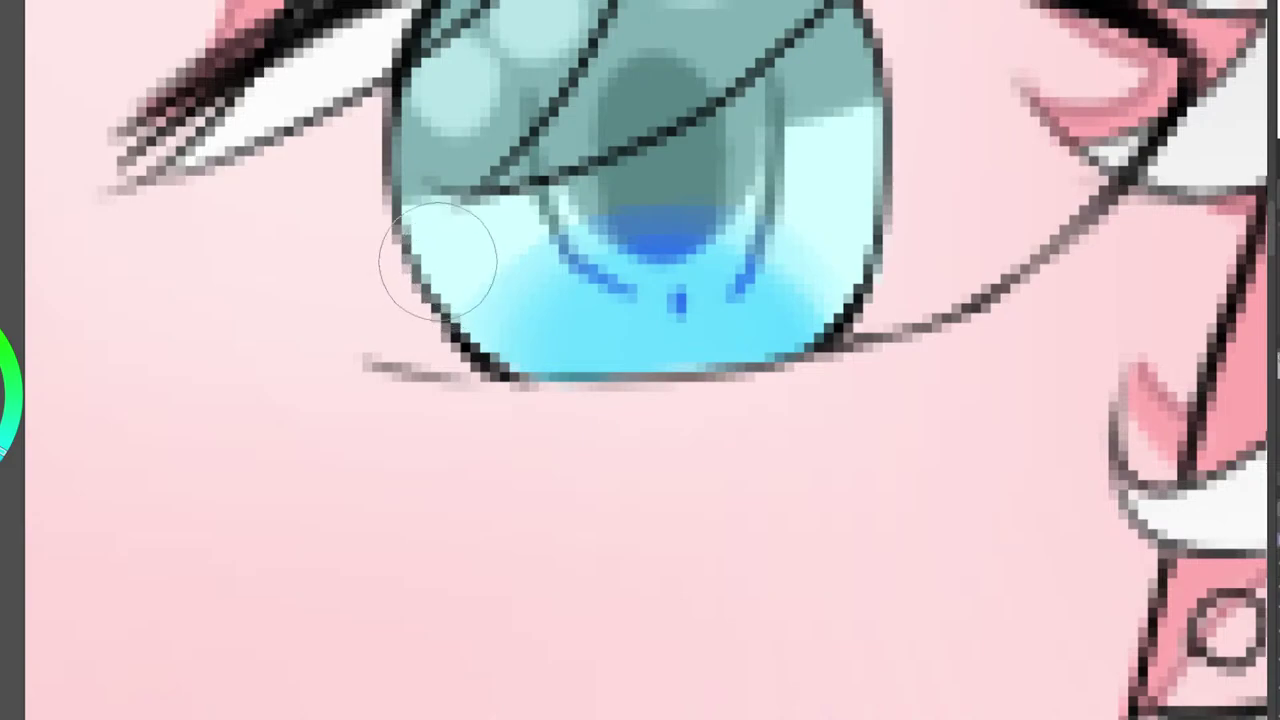
key("bracketleft")
scroll(469, 290, "down", 1)
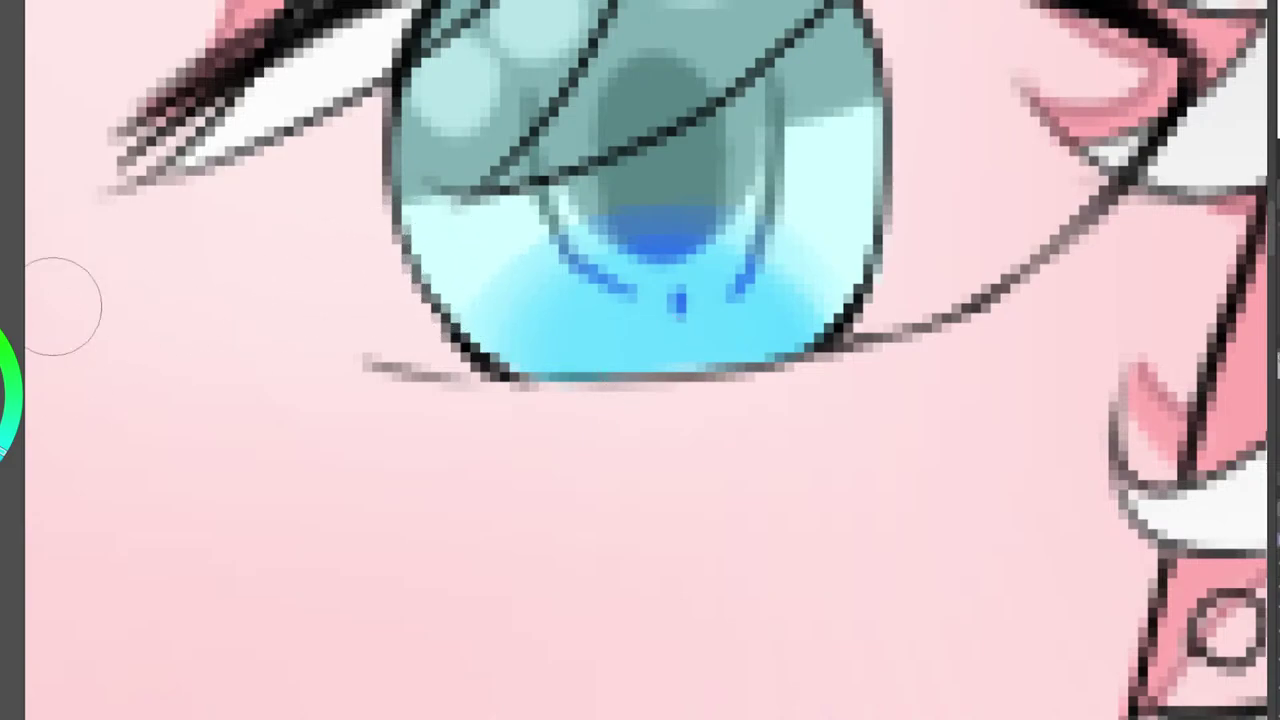
scroll(440, 275, "up", 1)
left_click(475, 255)
left_click_drag(475, 253, 443, 294)
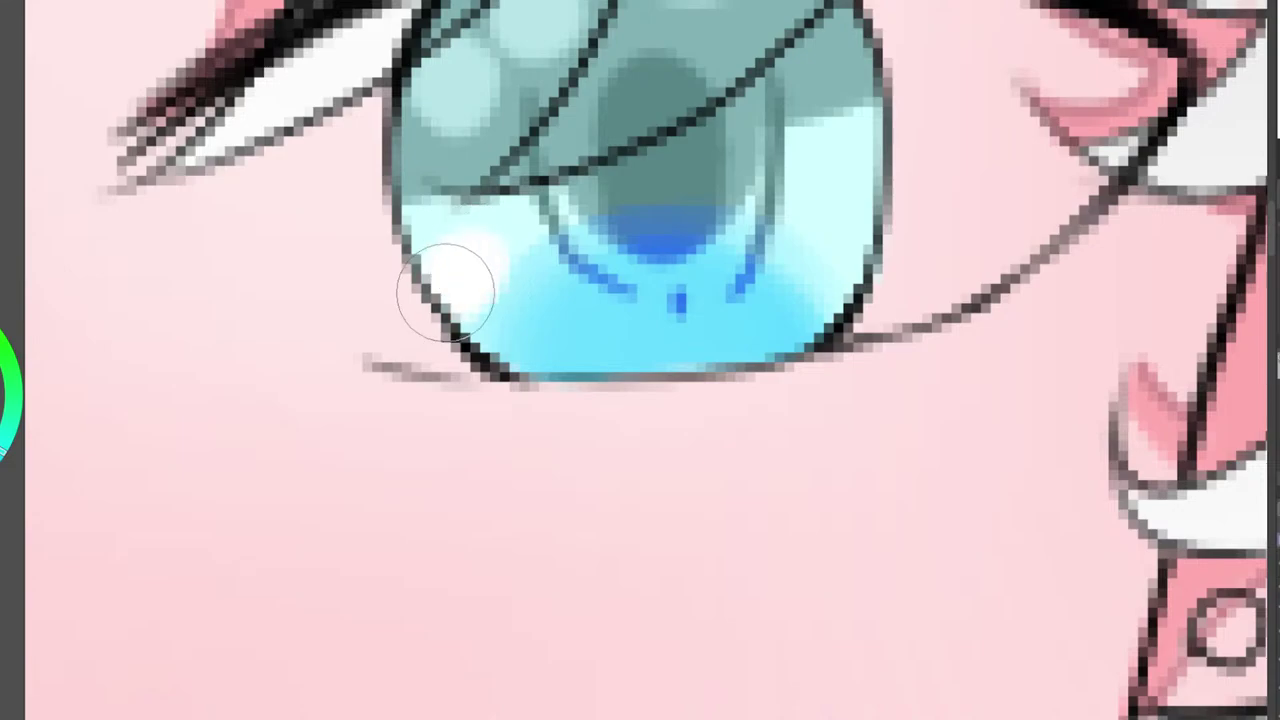
Try reshaping the white glow into a rounder spot in the lower left of the same iris, then remove it.
scroll(456, 350, "down", 1)
scroll(468, 485, "down", 1)
scroll(475, 311, "up", 1)
scroll(463, 285, "down", 1)
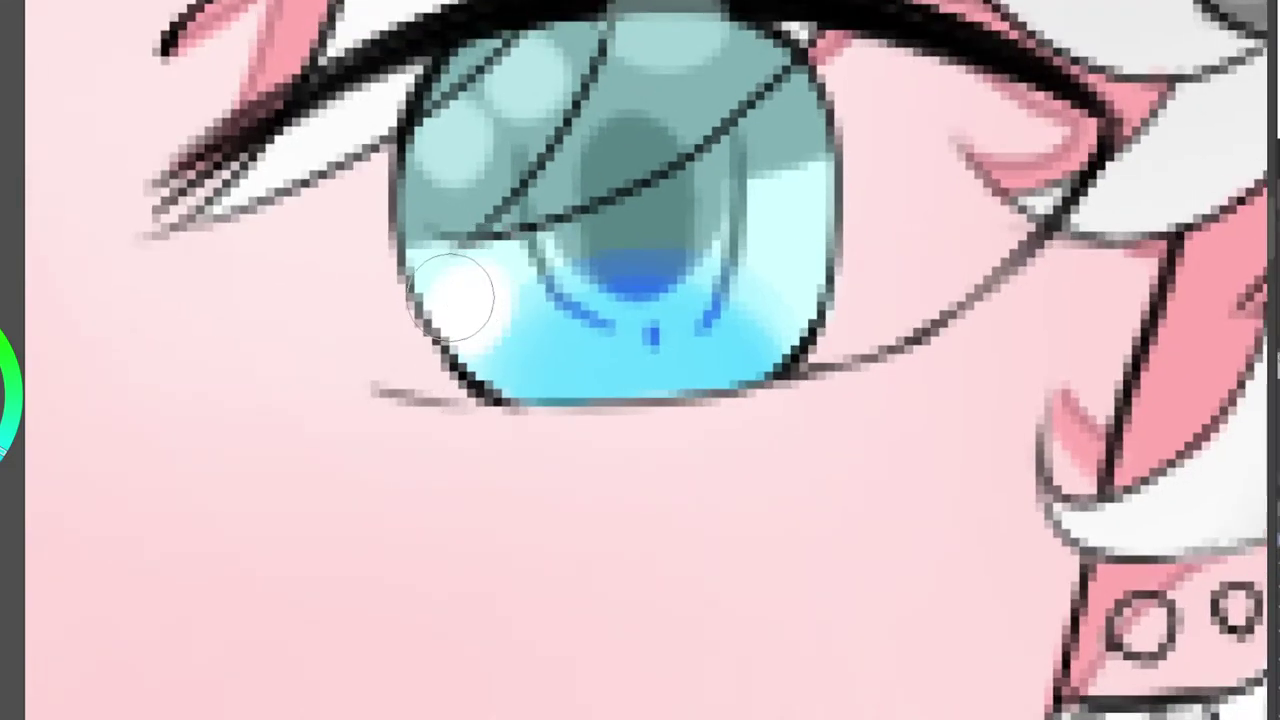
left_click(486, 289)
scroll(458, 297, "up", 1)
scroll(458, 298, "down", 1)
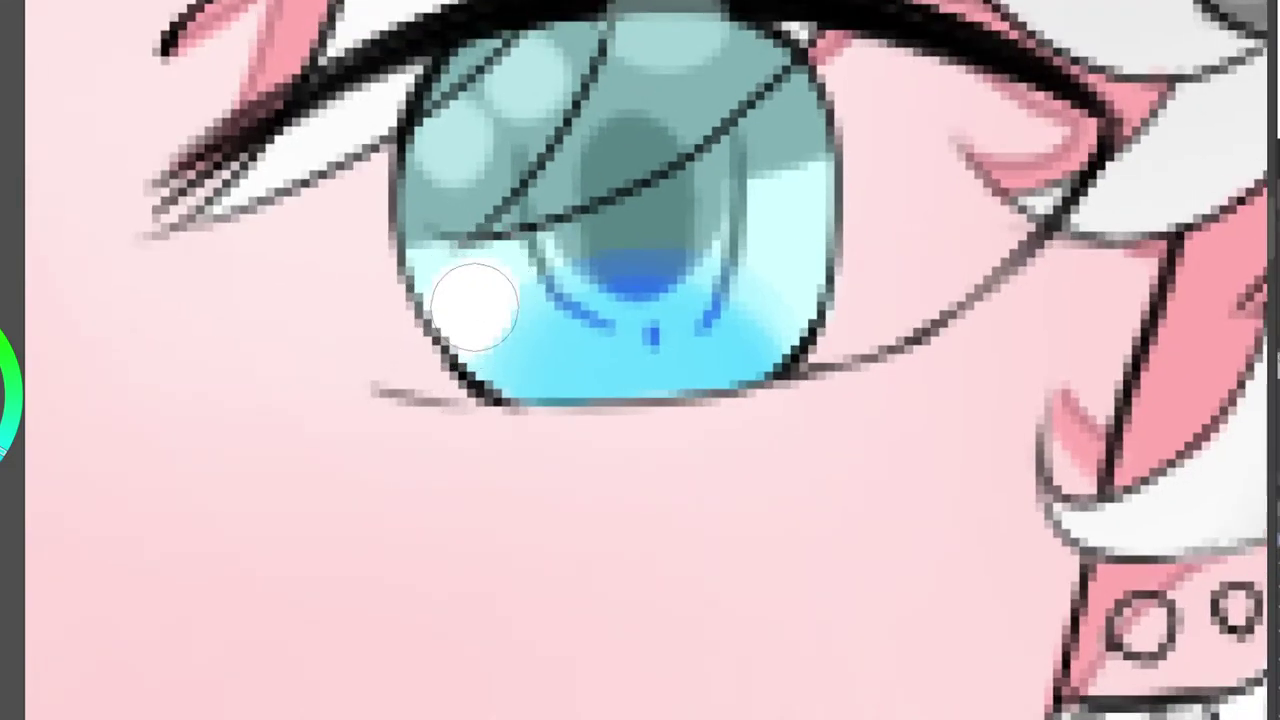
scroll(780, 310, "up", 1)
scroll(780, 310, "down", 2)
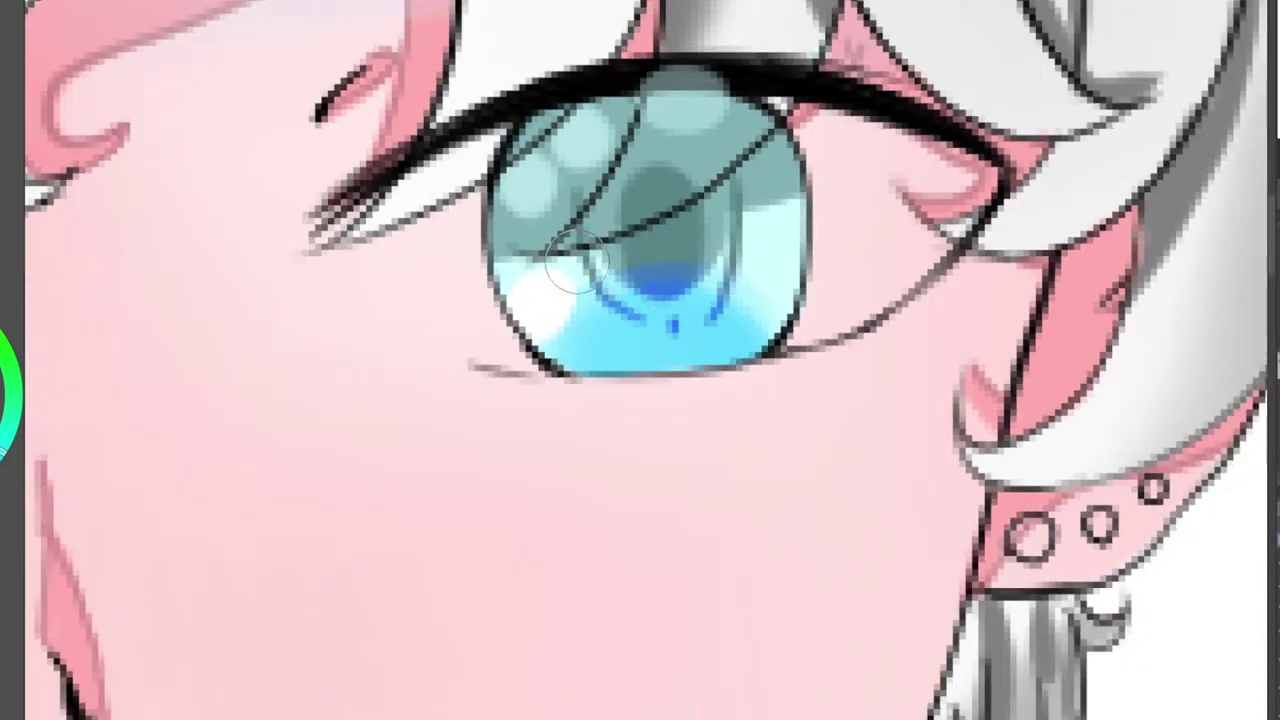
mouse_move(560, 268)
left_mouse_down()
mouse_move(511, 327)
mouse_move(567, 290)
left_mouse_up()
scroll(705, 172, "down", 1)
scroll(720, 155, "down", 4)
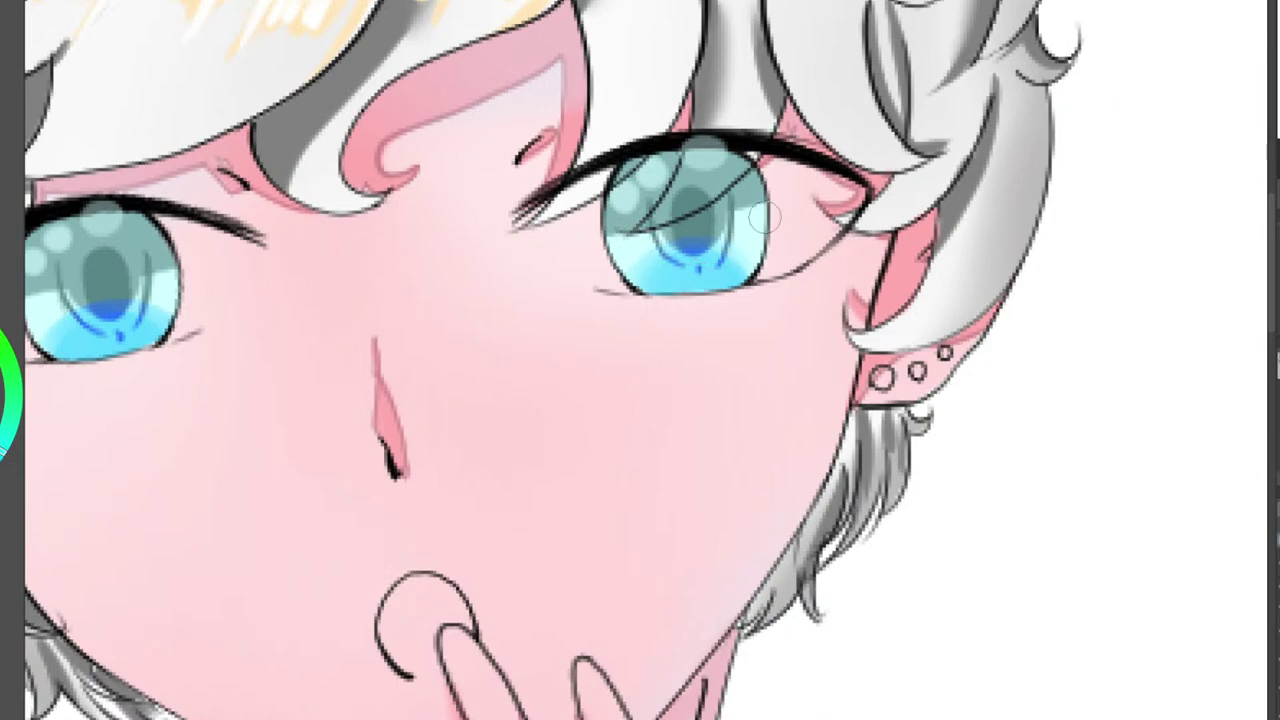
Try painting soft white spots on both side edges of the iris on the face's right side, then undo them.
scroll(761, 226, "up", 3)
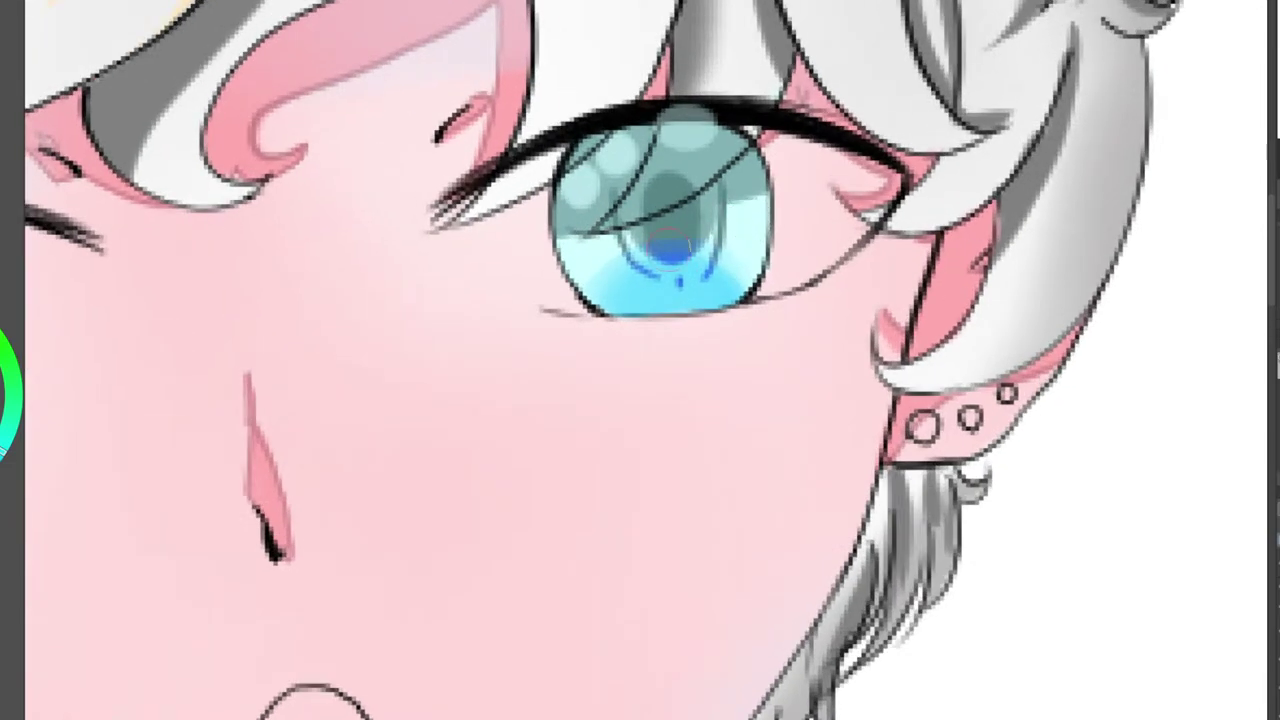
scroll(747, 236, "up", 4)
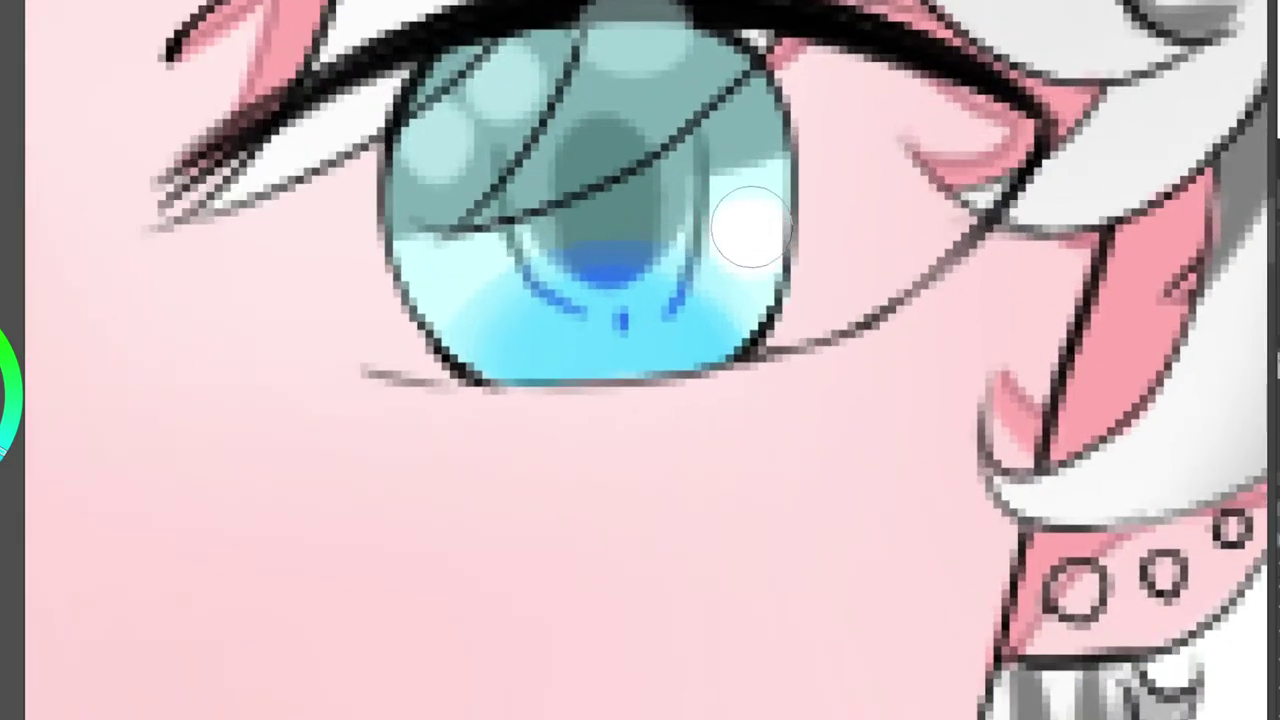
scroll(515, 285, "down", 2)
left_click_drag(425, 262, 460, 290)
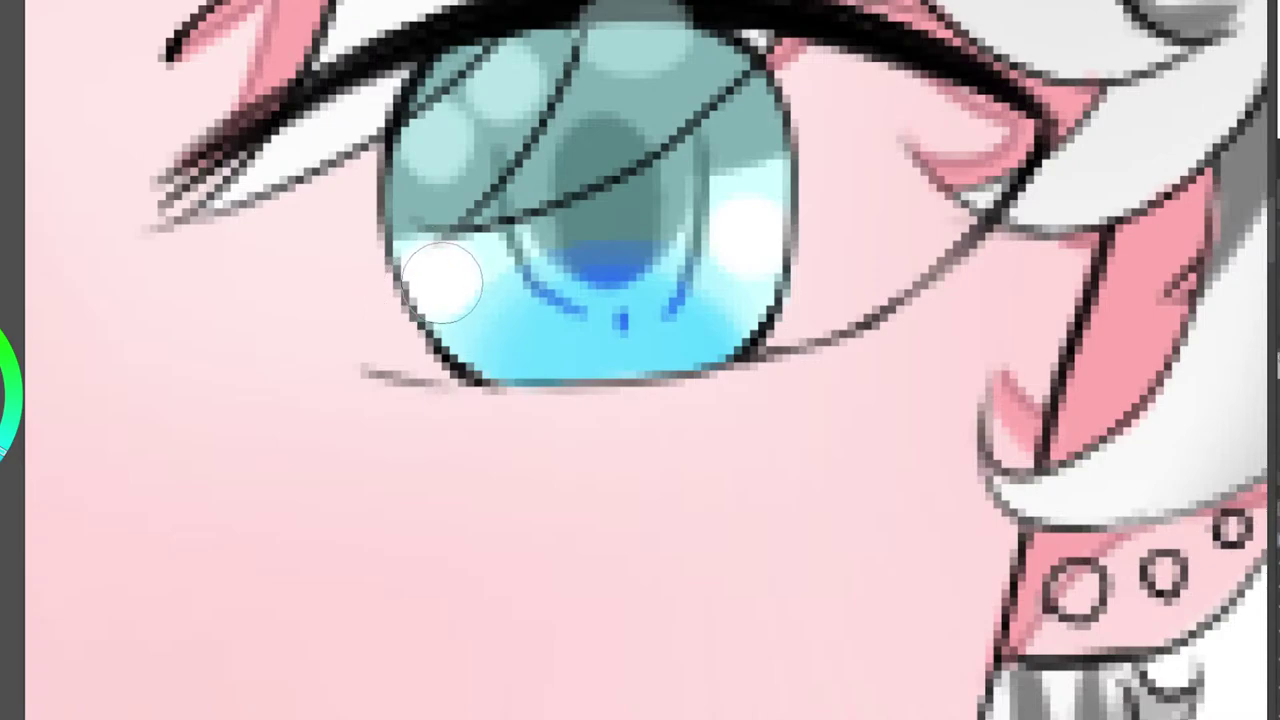
scroll(685, 300, "down", 1)
scroll(686, 298, "down", 5)
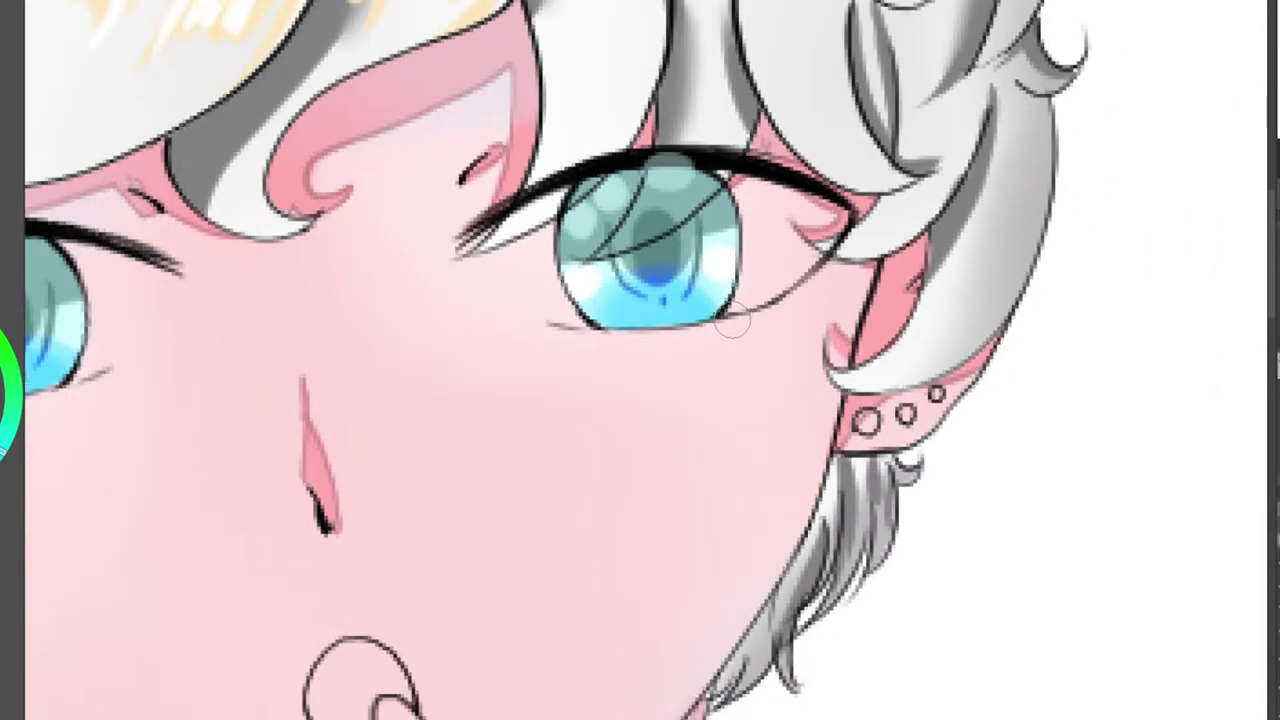
scroll(726, 332, "down", 2)
scroll(710, 300, "up", 5)
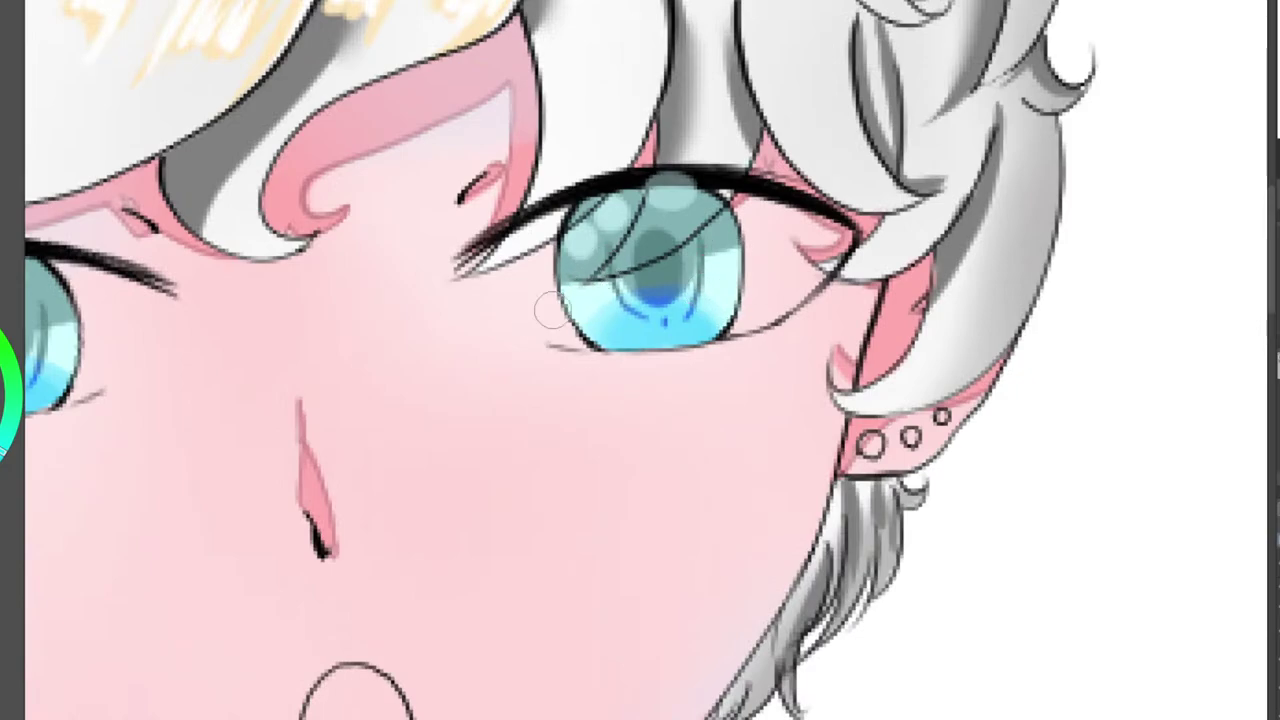
Paint two small solid white round highlights on the upper right and right edge of the iris on the face's right side.
scroll(658, 80, "up", 5)
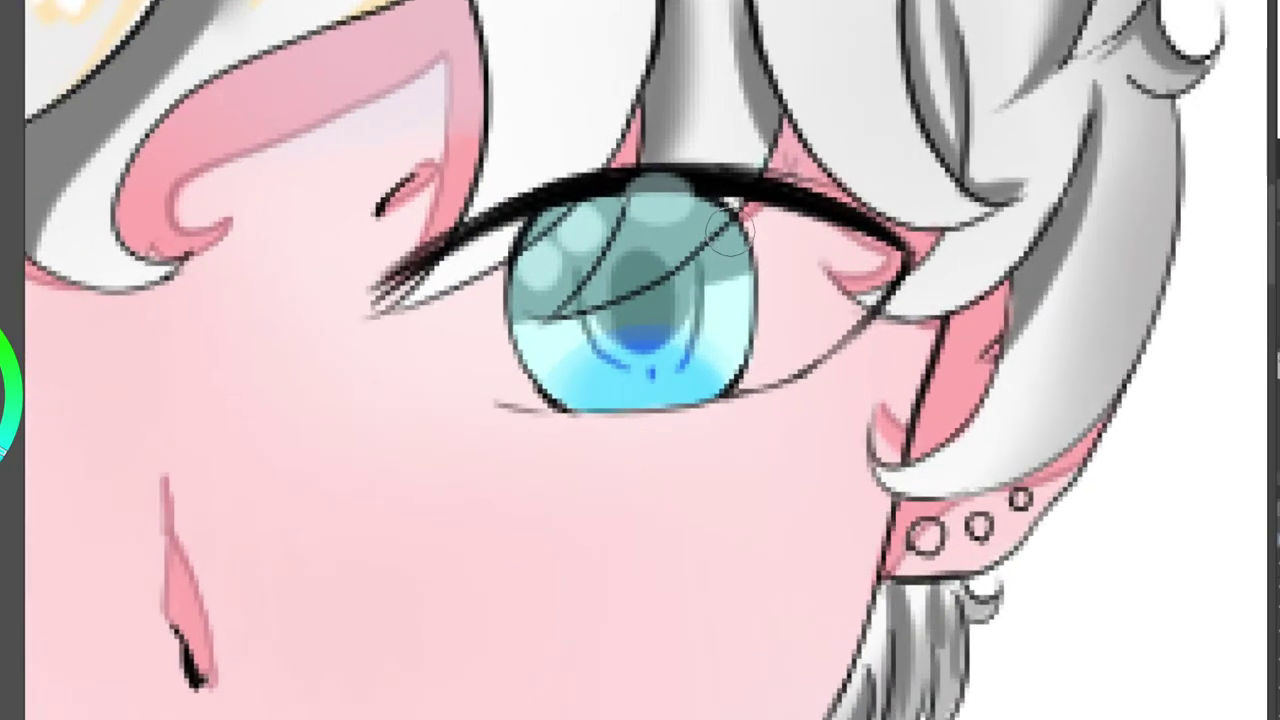
scroll(705, 232, "up", 1)
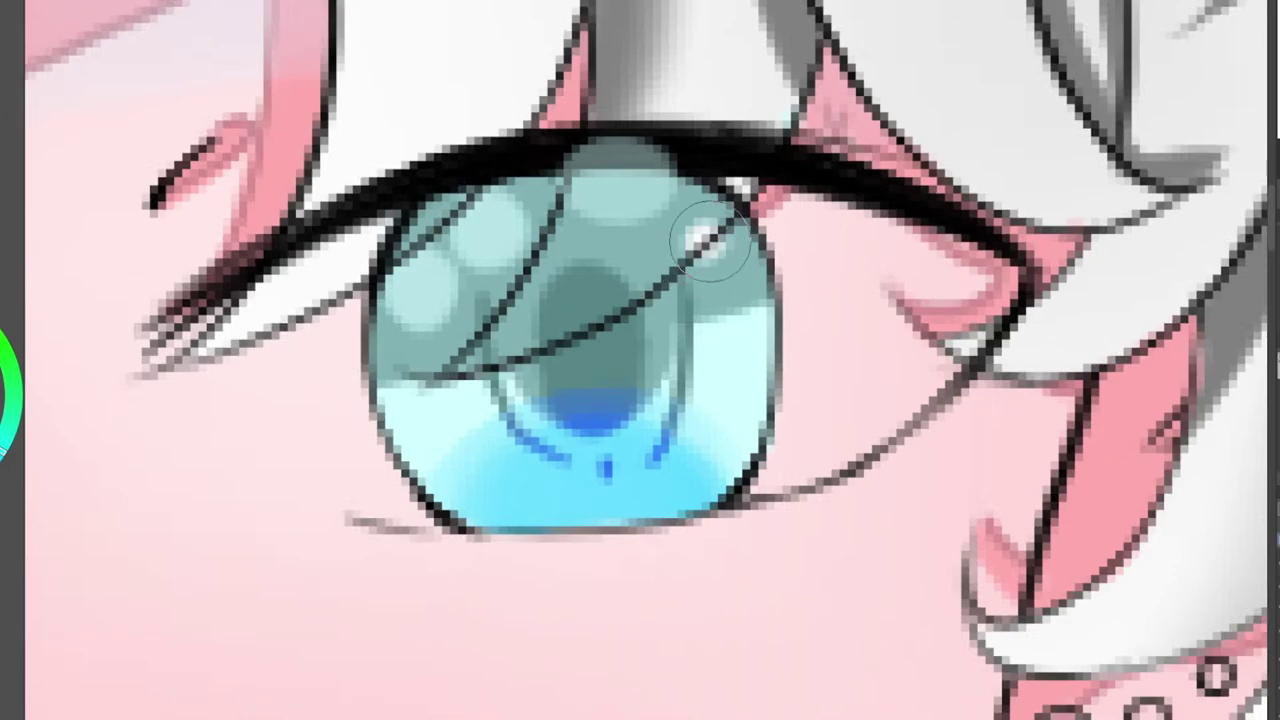
scroll(732, 313, "down", 5)
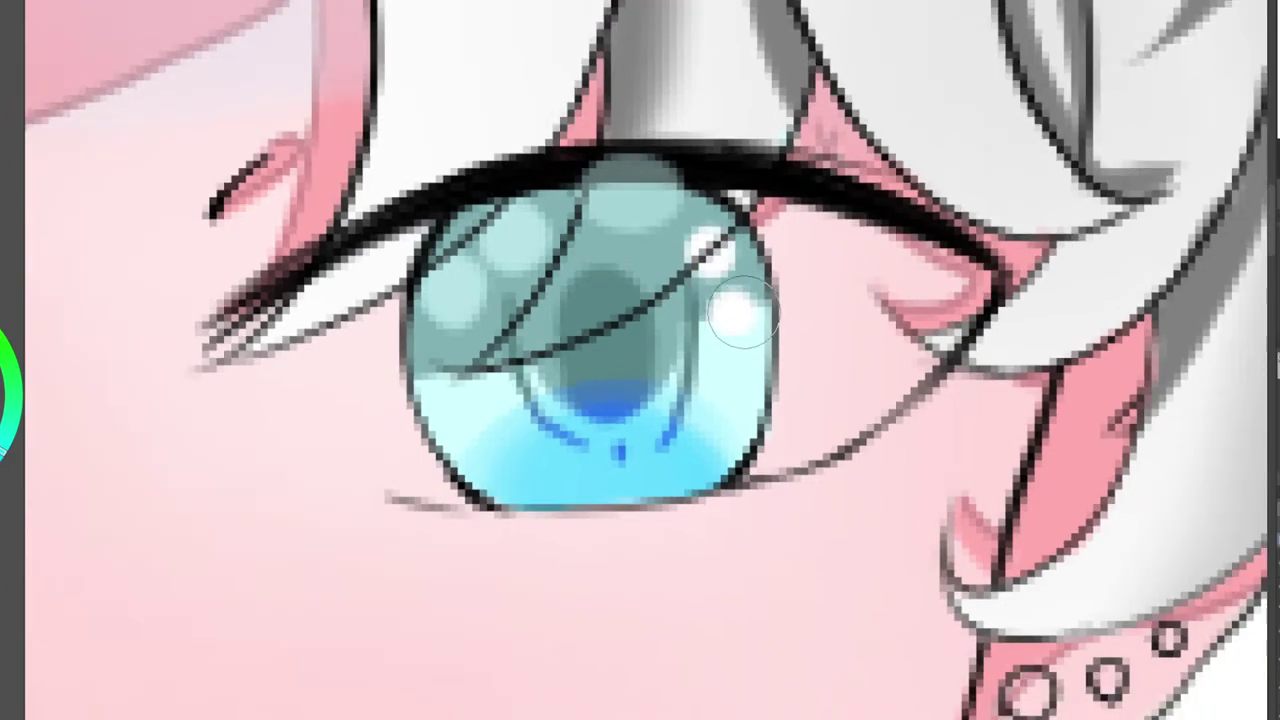
scroll(750, 395, "down", 3)
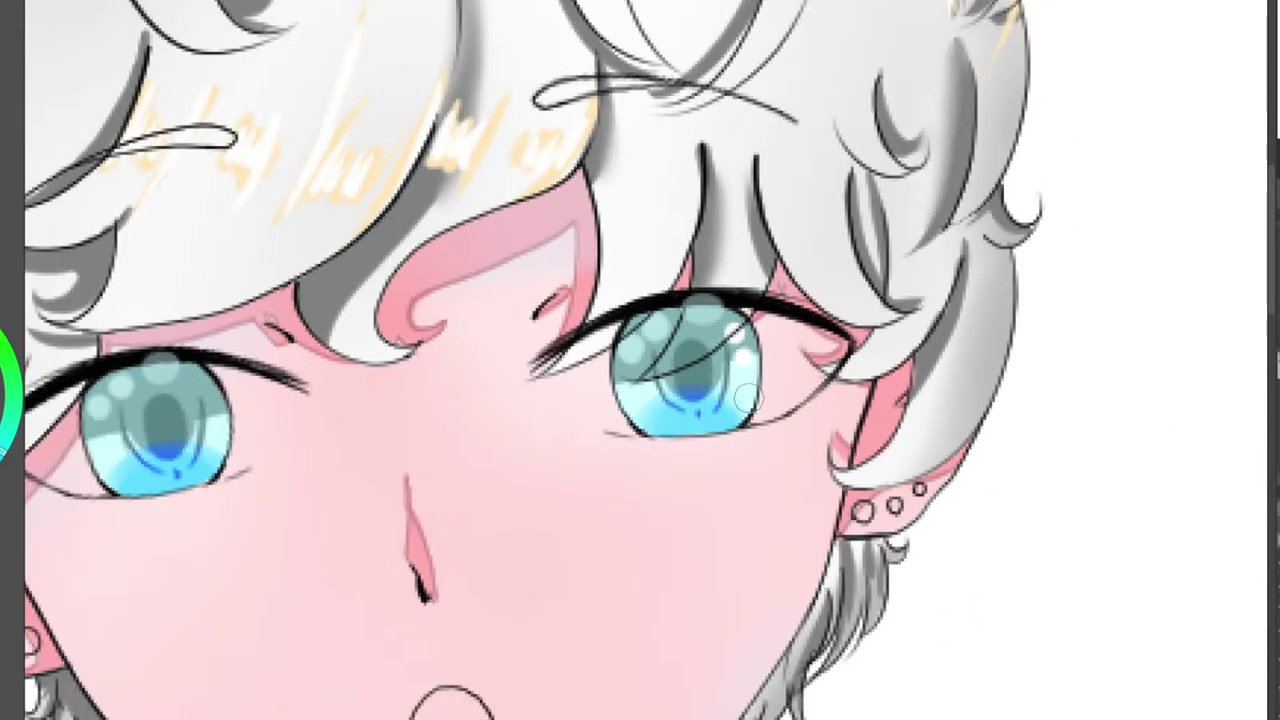
Add two matching solid white round highlights to the upper right and right edge of the iris on the face's left side.
left_click_drag(280, 394, 546, 195)
scroll(546, 195, "up", 2)
scroll(563, 192, "up", 4)
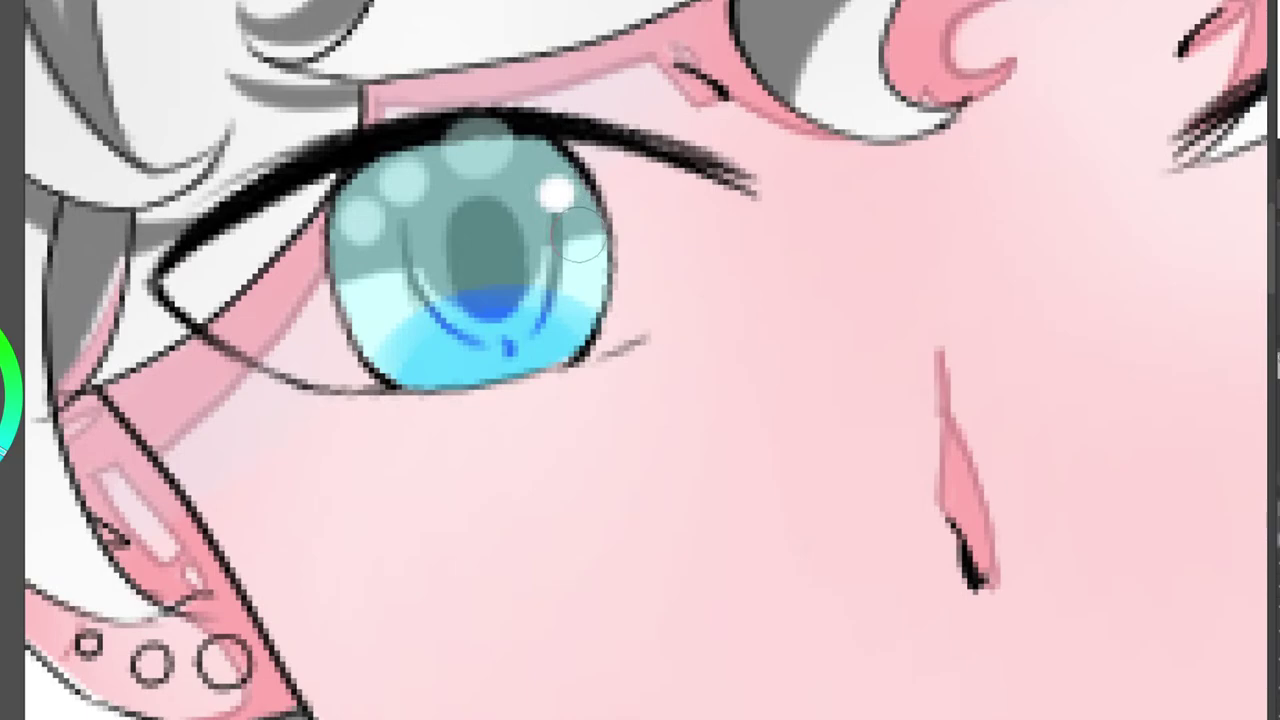
scroll(578, 262, "down", 3)
scroll(577, 264, "down", 3)
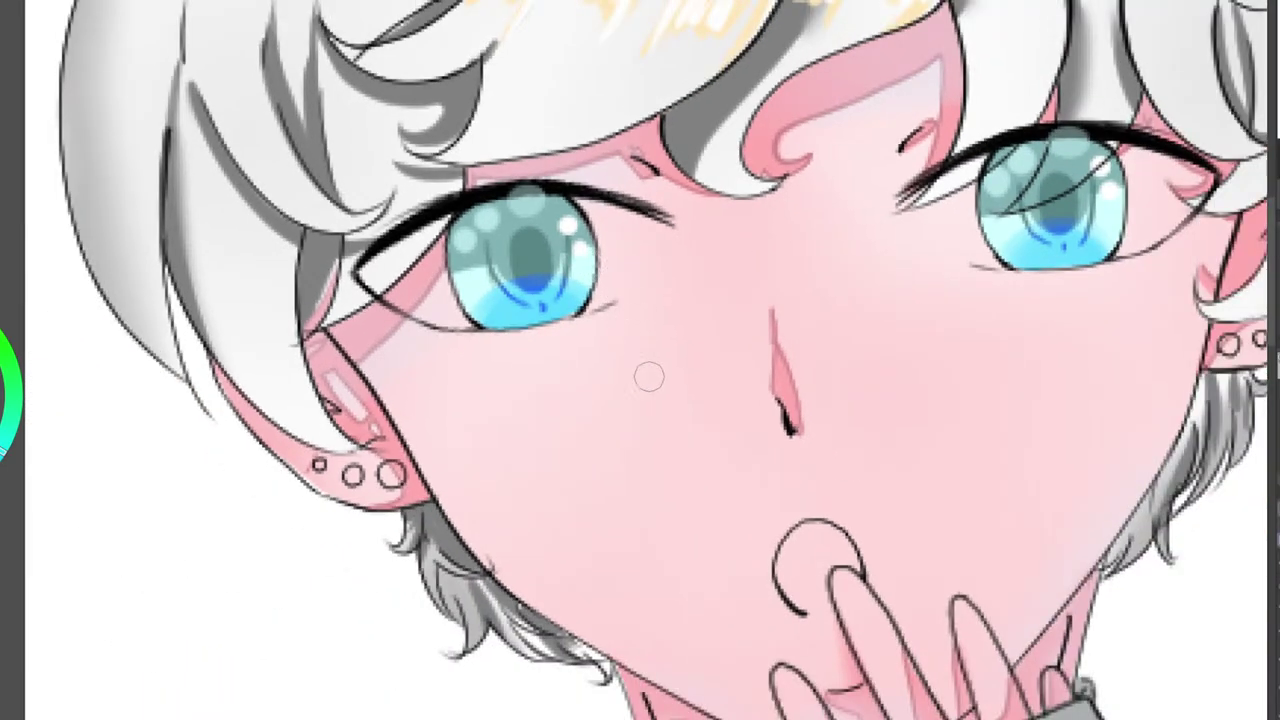
Draw thin diagonal streaks across the irises of both eyes.
scroll(700, 351, "up", 3)
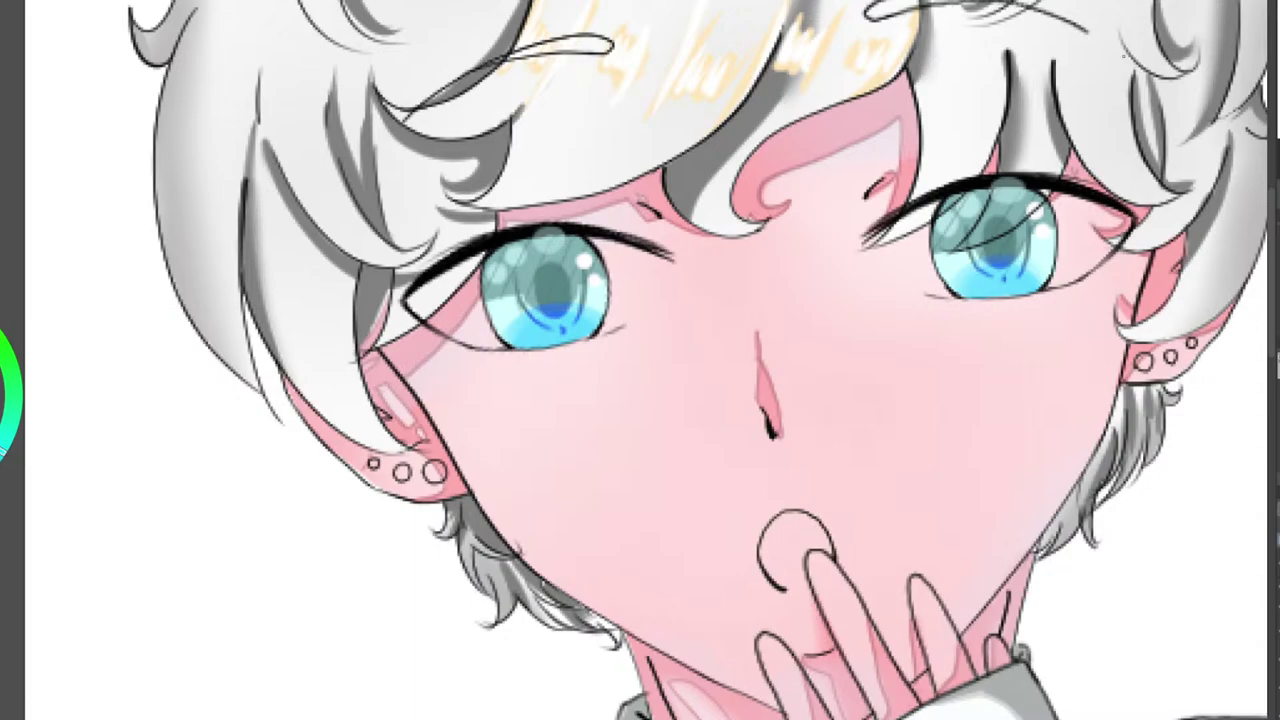
scroll(650, 360, "down", 3)
scroll(650, 360, "up", 4)
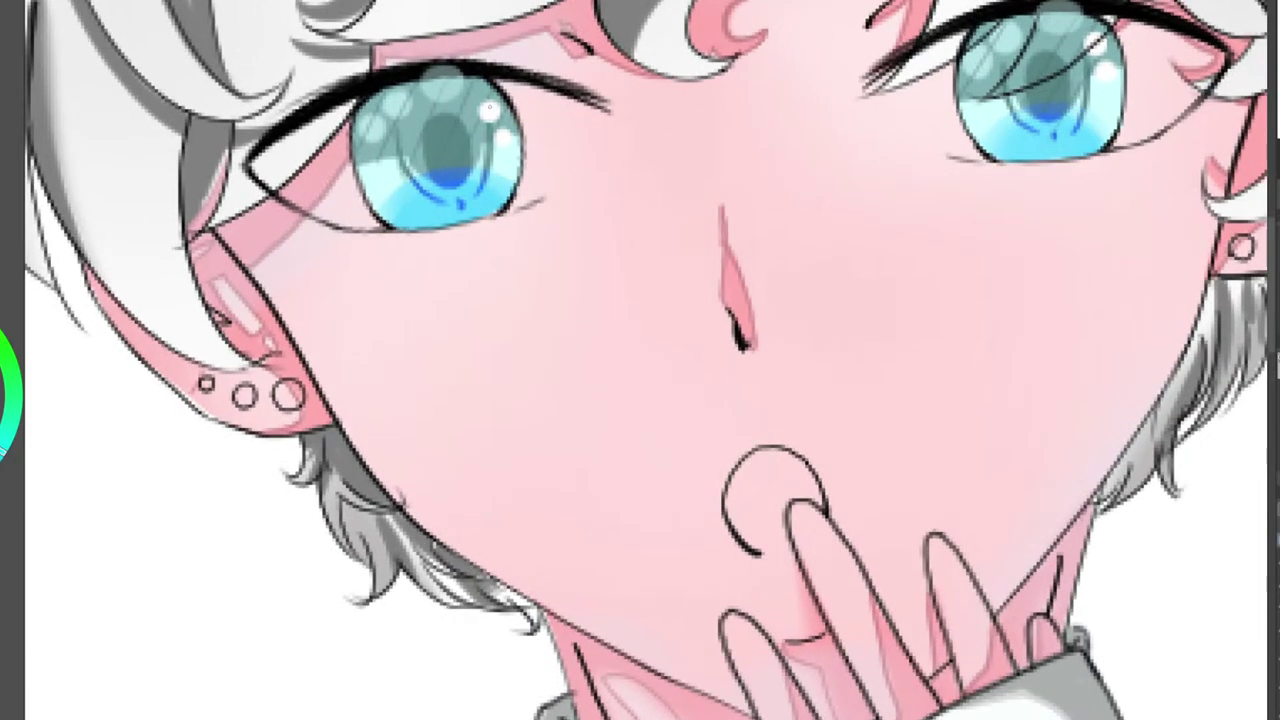
scroll(497, 93, "up", 2)
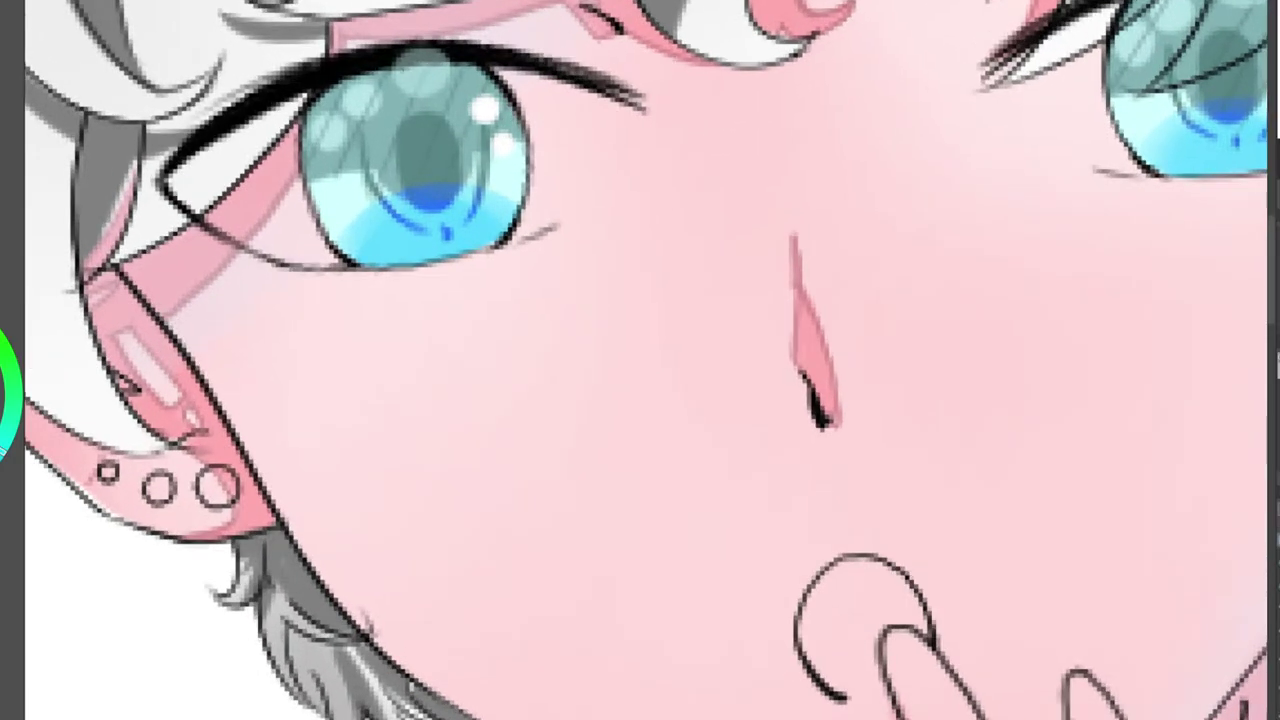
left_click_drag(800, 350, 386, 455)
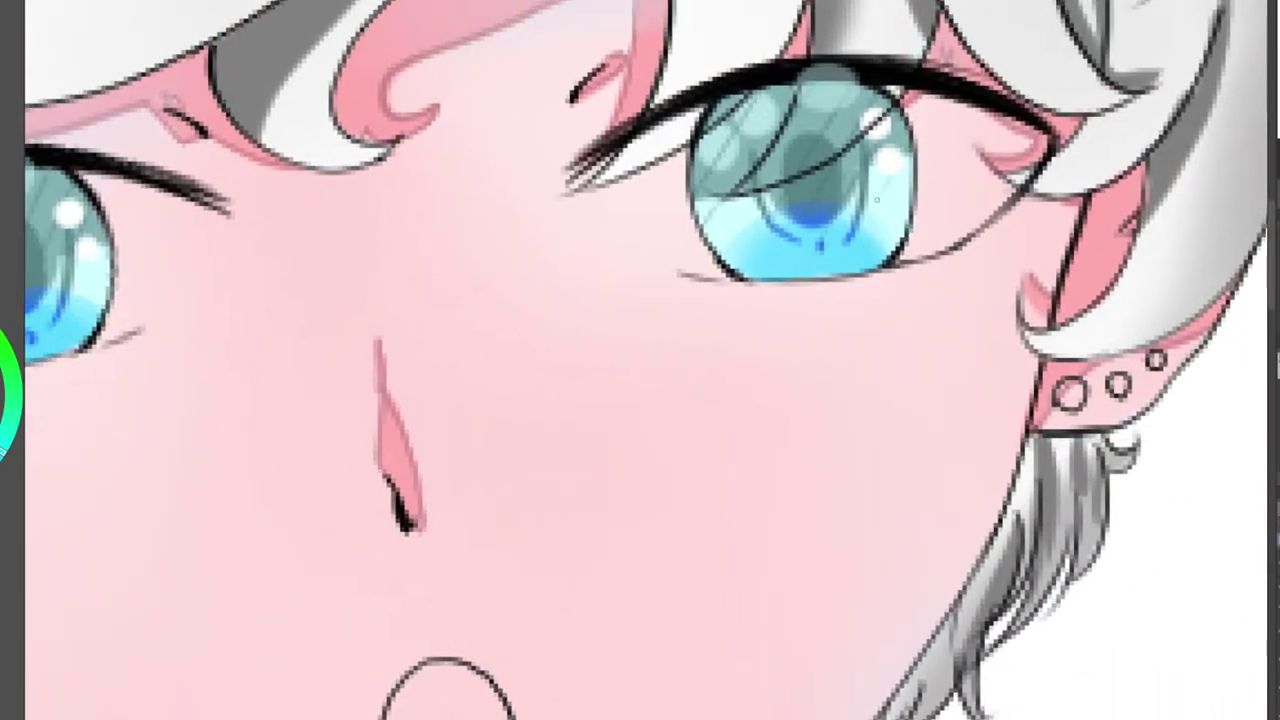
scroll(650, 360, "down", 3)
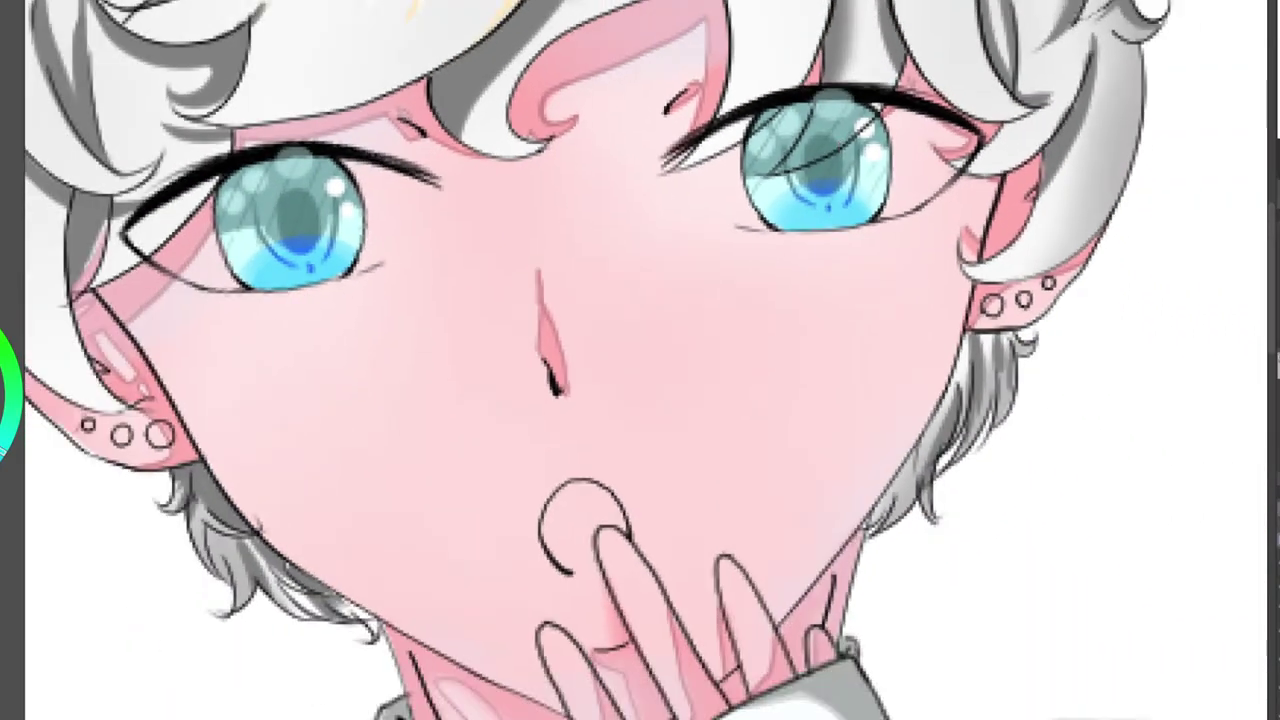
scroll(650, 360, "down", 4)
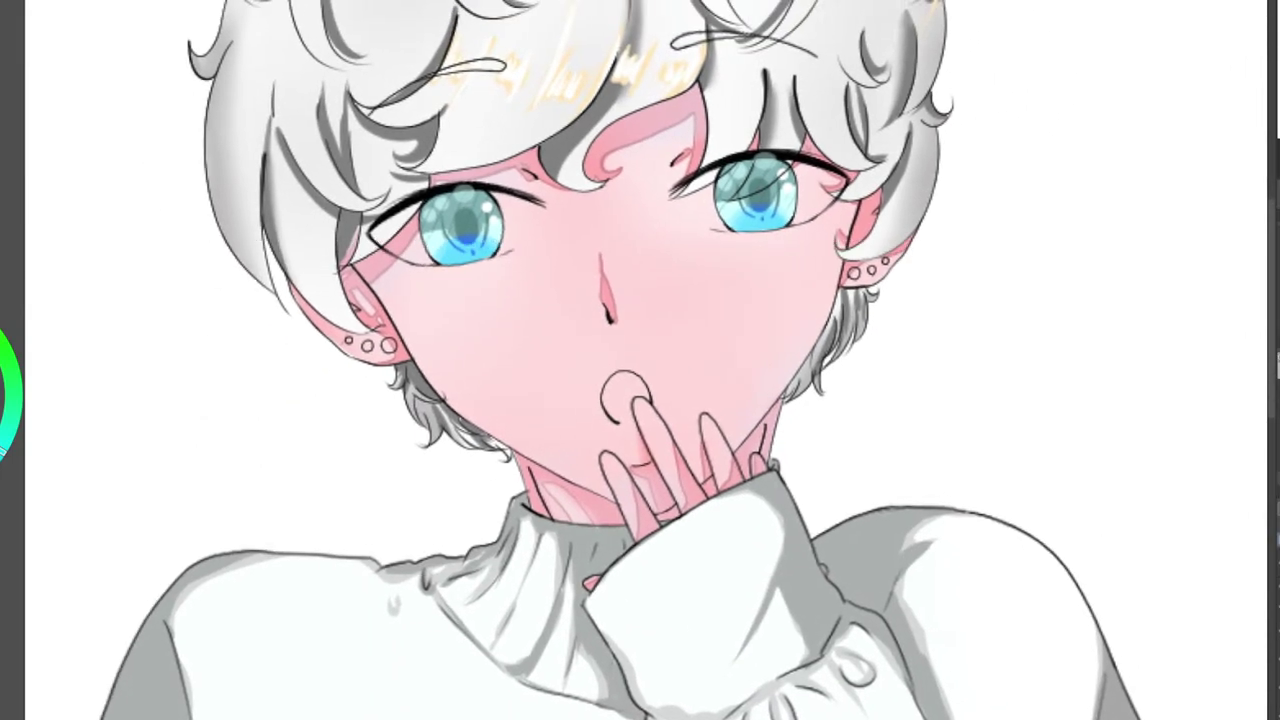
Examine the streaks and highlights of both eyes up close and against the whole face.
left_click_drag(625, 395, 648, 403)
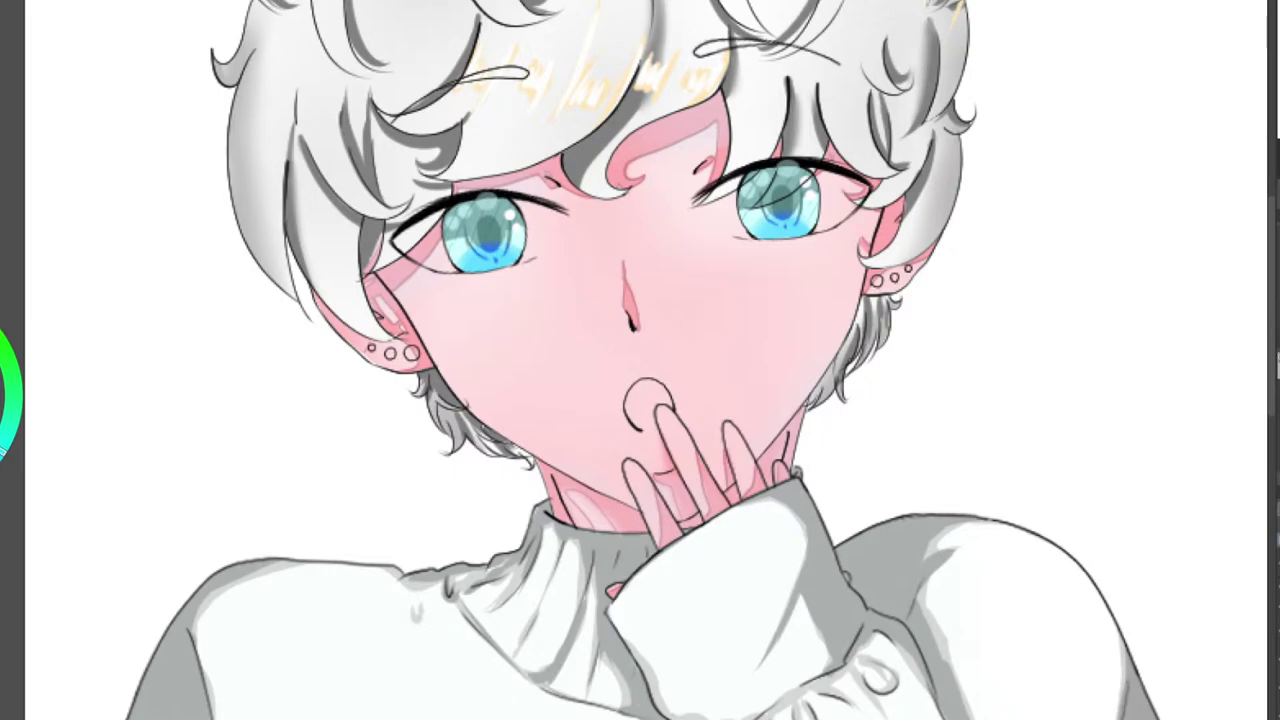
scroll(740, 250, "up", 5)
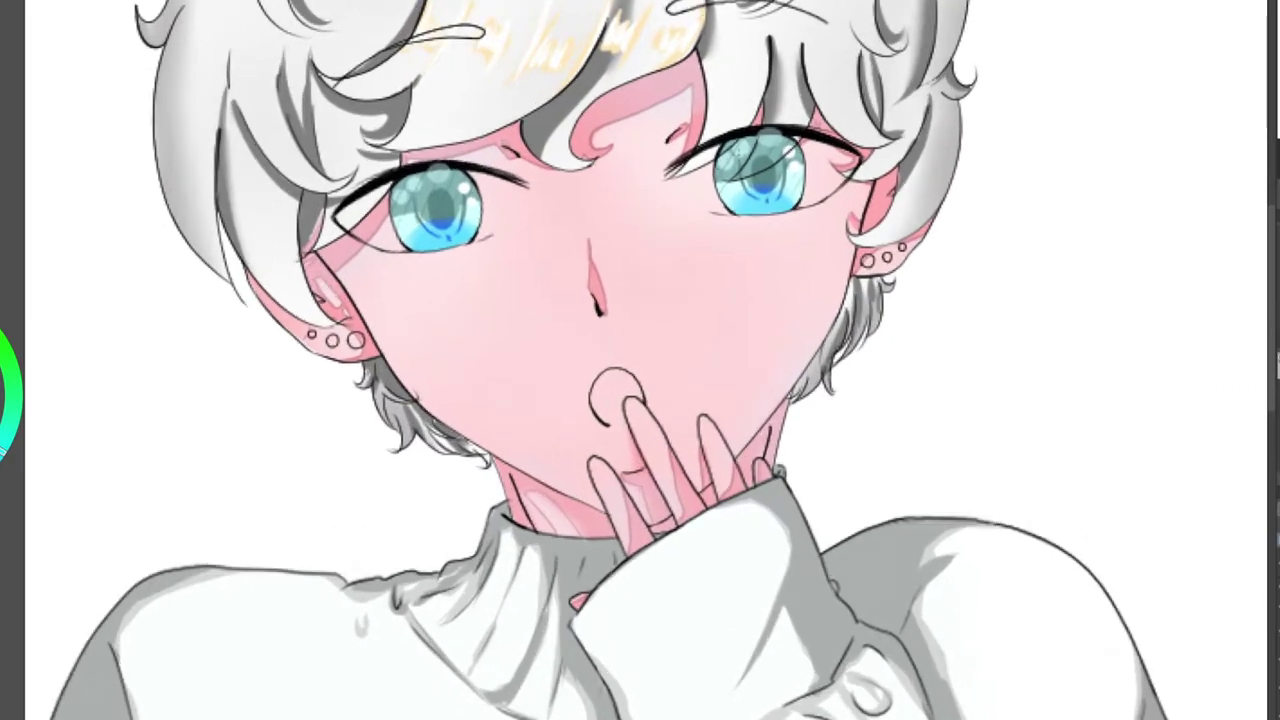
scroll(770, 160, "up", 2)
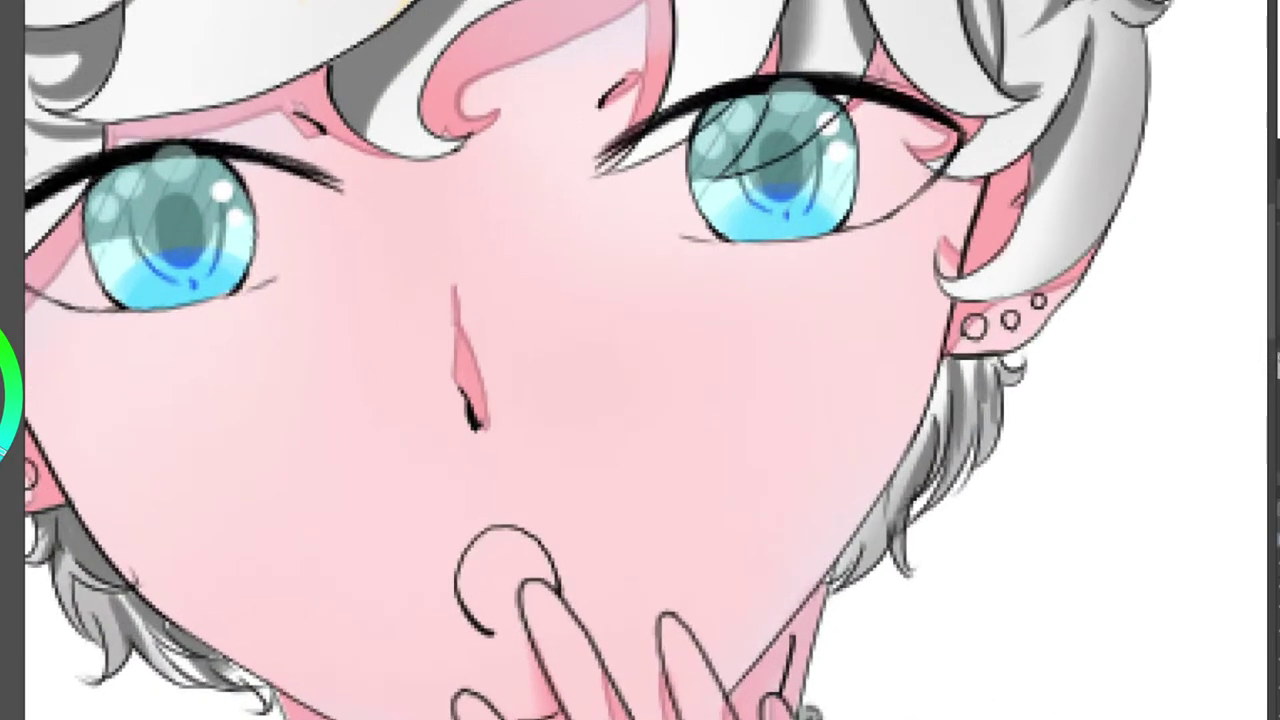
left_click_drag(600, 300, 760, 330)
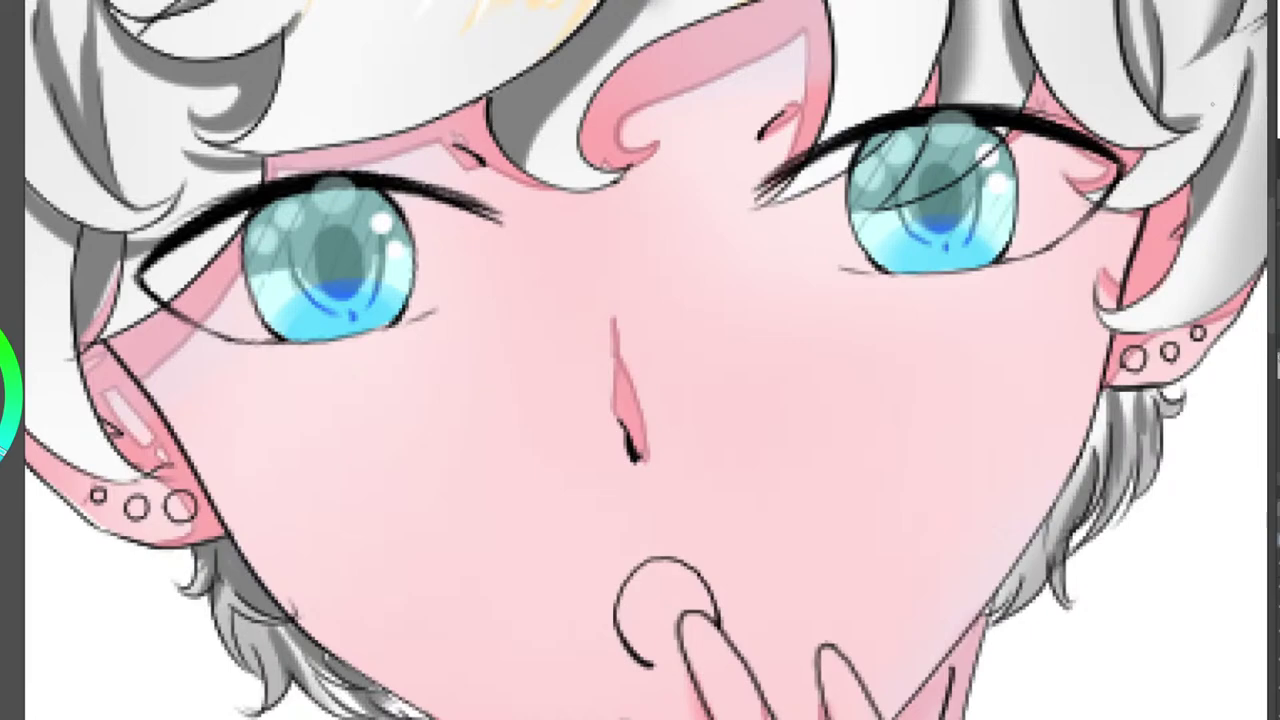
scroll(1210, 104, "down", 3)
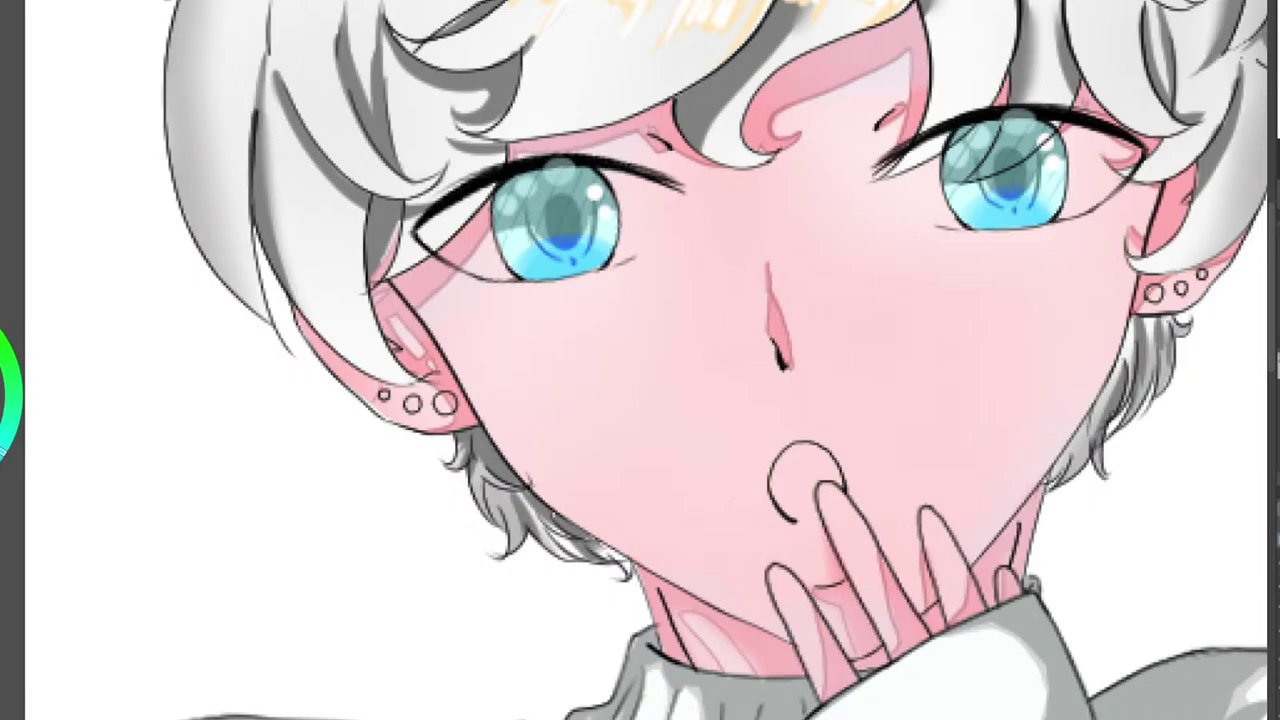
left_click_drag(740, 400, 645, 388)
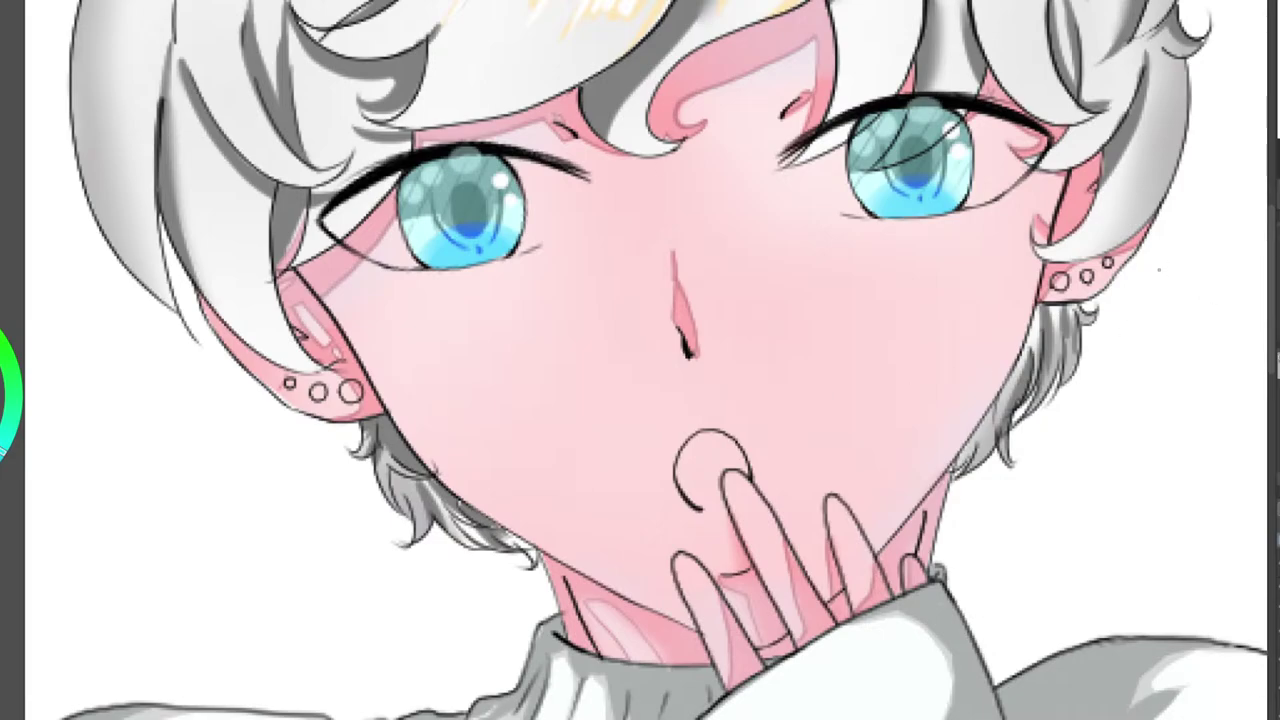
scroll(903, 296, "down", 5)
left_click_drag(985, 220, 790, 169)
scroll(790, 167, "up", 4)
scroll(631, 193, "up", 4)
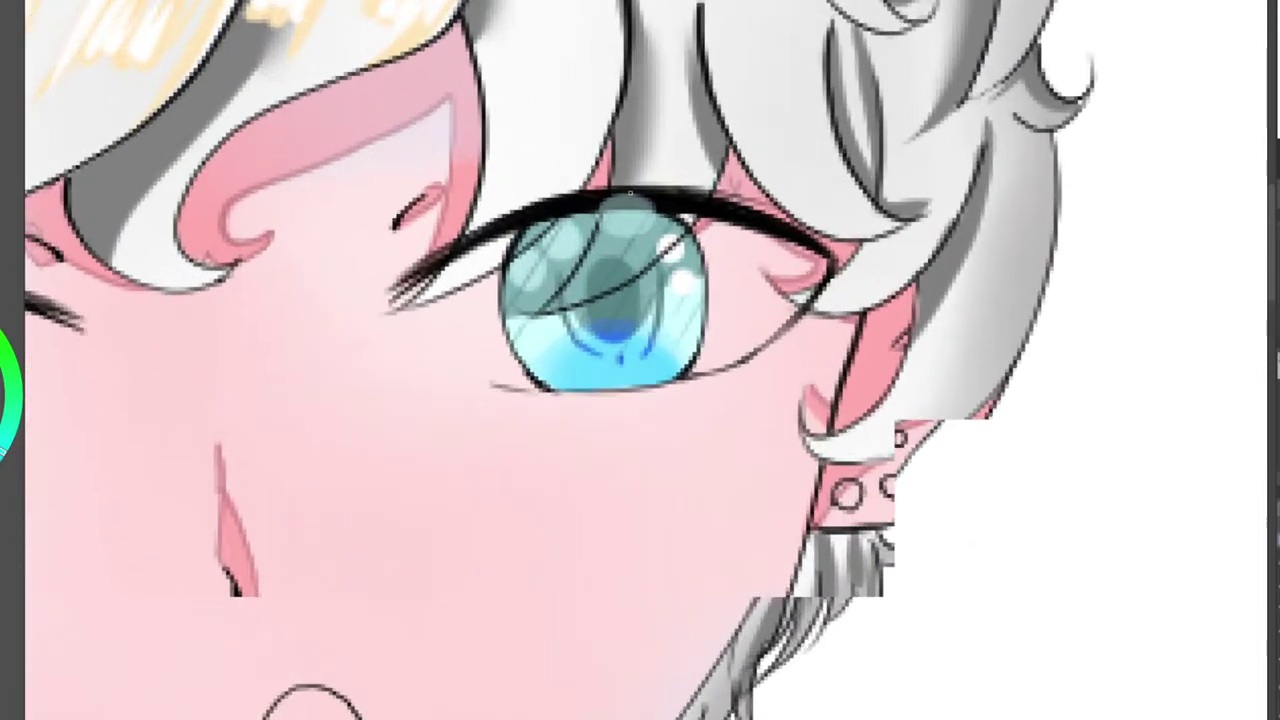
scroll(631, 193, "down", 5)
scroll(633, 196, "down", 3)
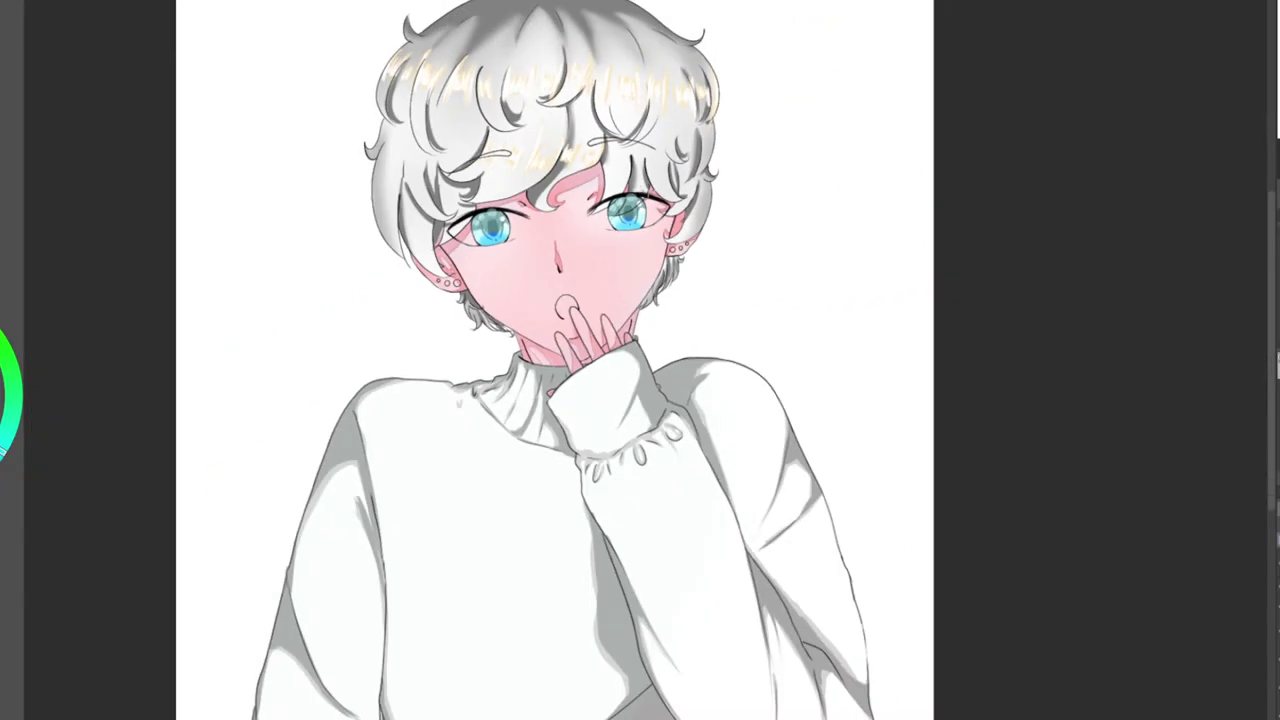
left_click_drag(631, 204, 693, 145)
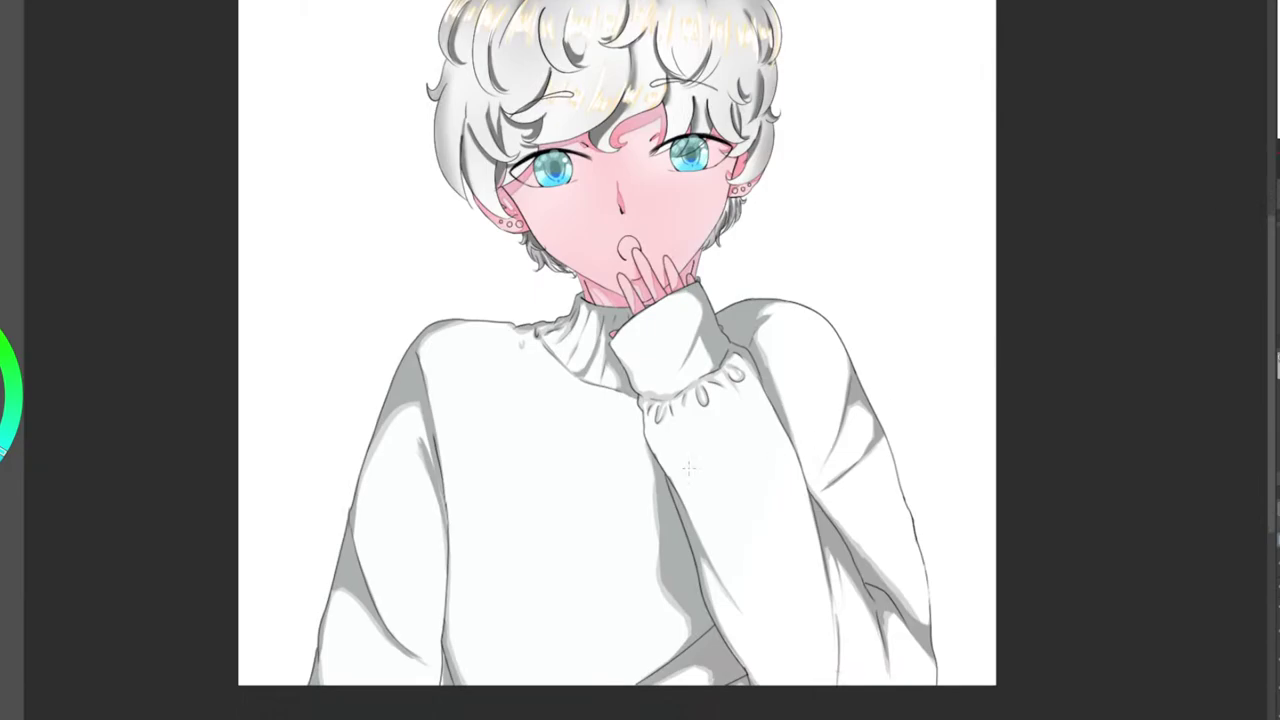
Look over the sweater's folds and cuff, the hair and the overall figure.
scroll(688, 468, "up", 1)
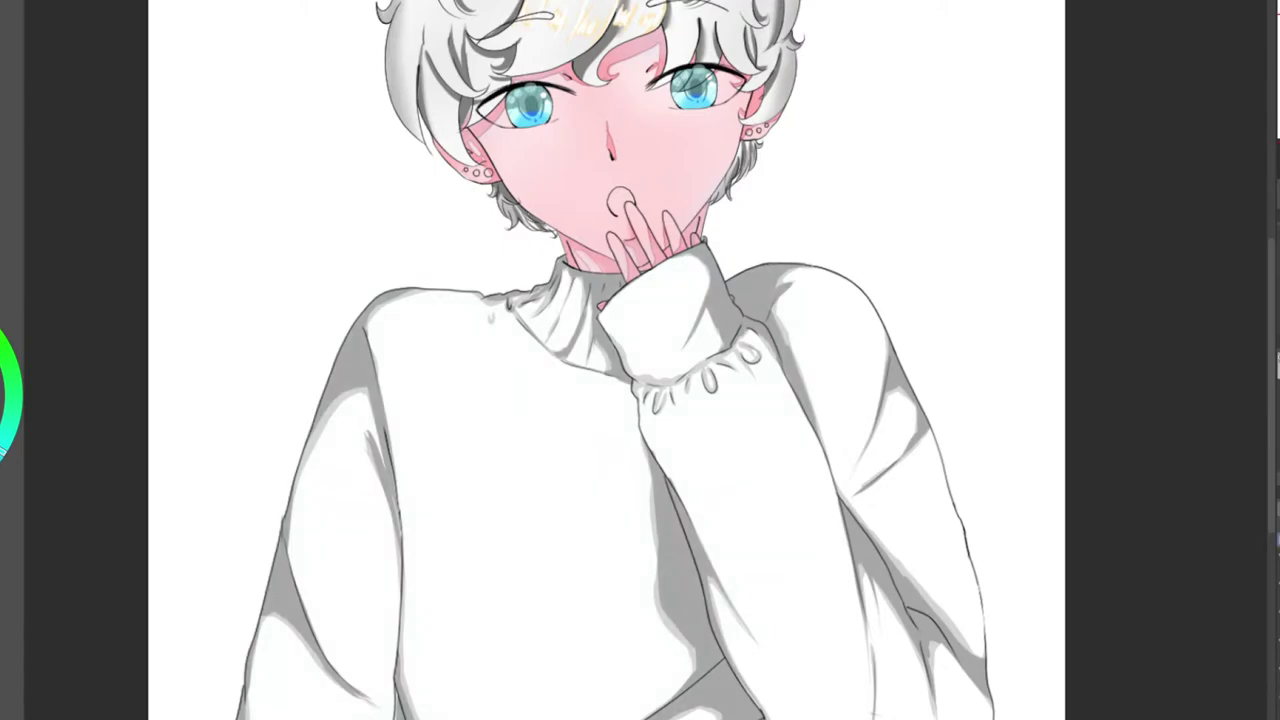
left_click_drag(400, 480, 620, 440)
scroll(768, 391, "up", 8)
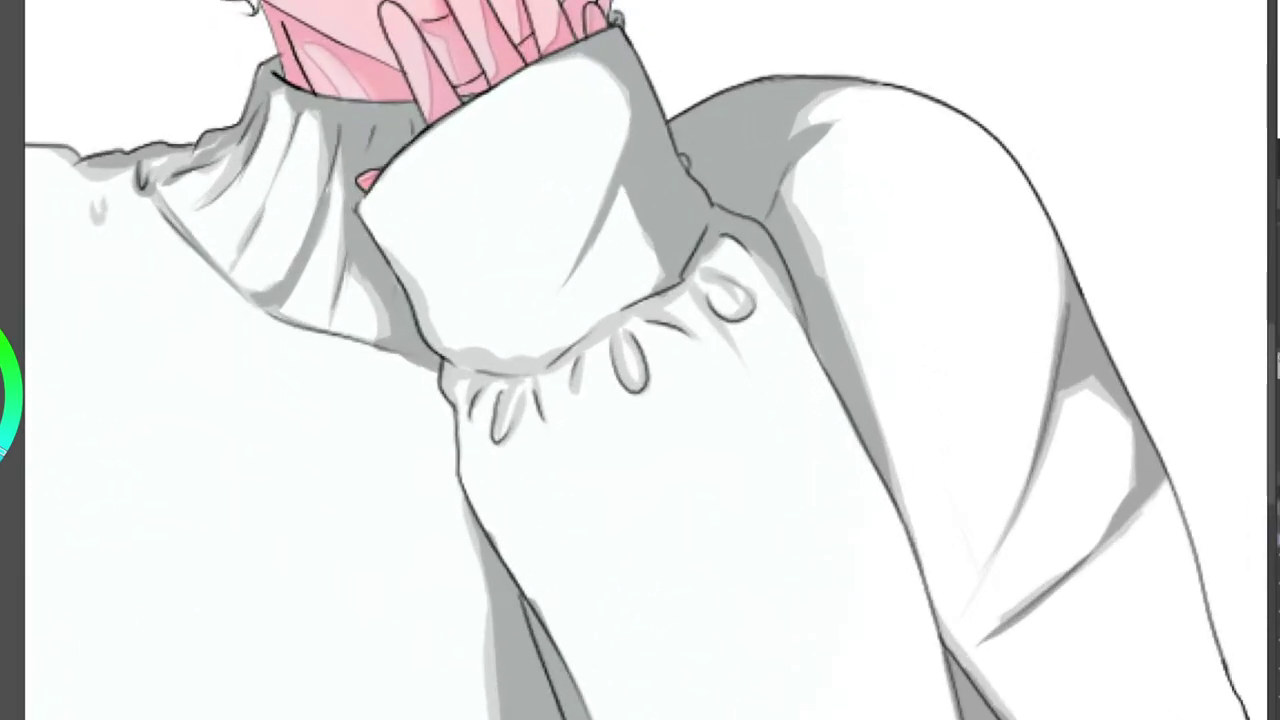
left_click_drag(500, 25, 680, 598)
scroll(1029, 385, "down", 2)
left_click_drag(700, 390, 609, 428)
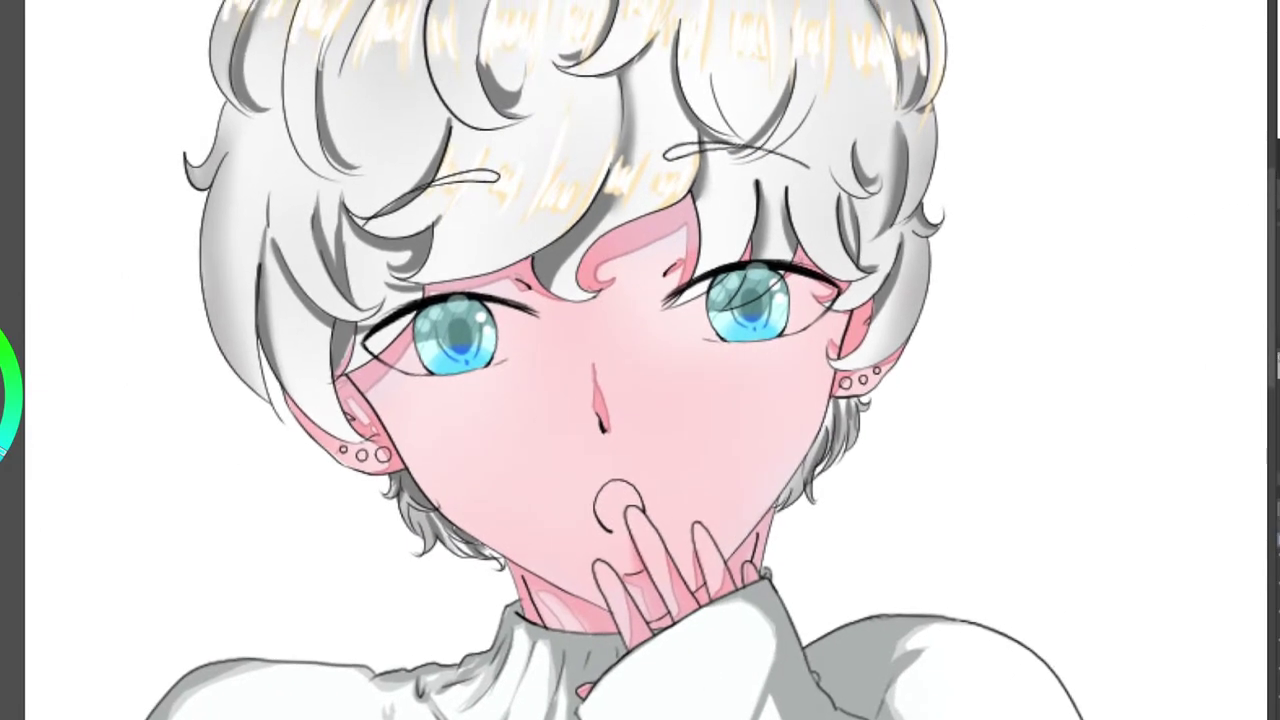
scroll(842, 166, "down", 2)
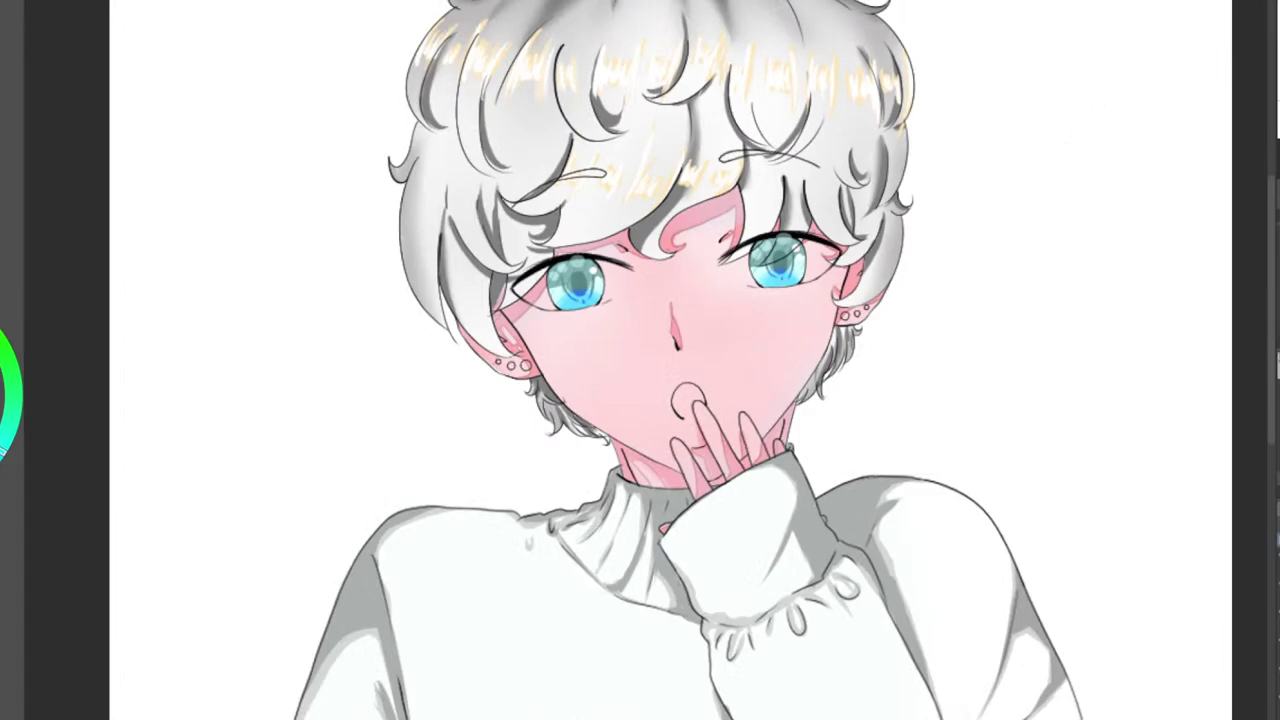
scroll(863, 183, "down", 3)
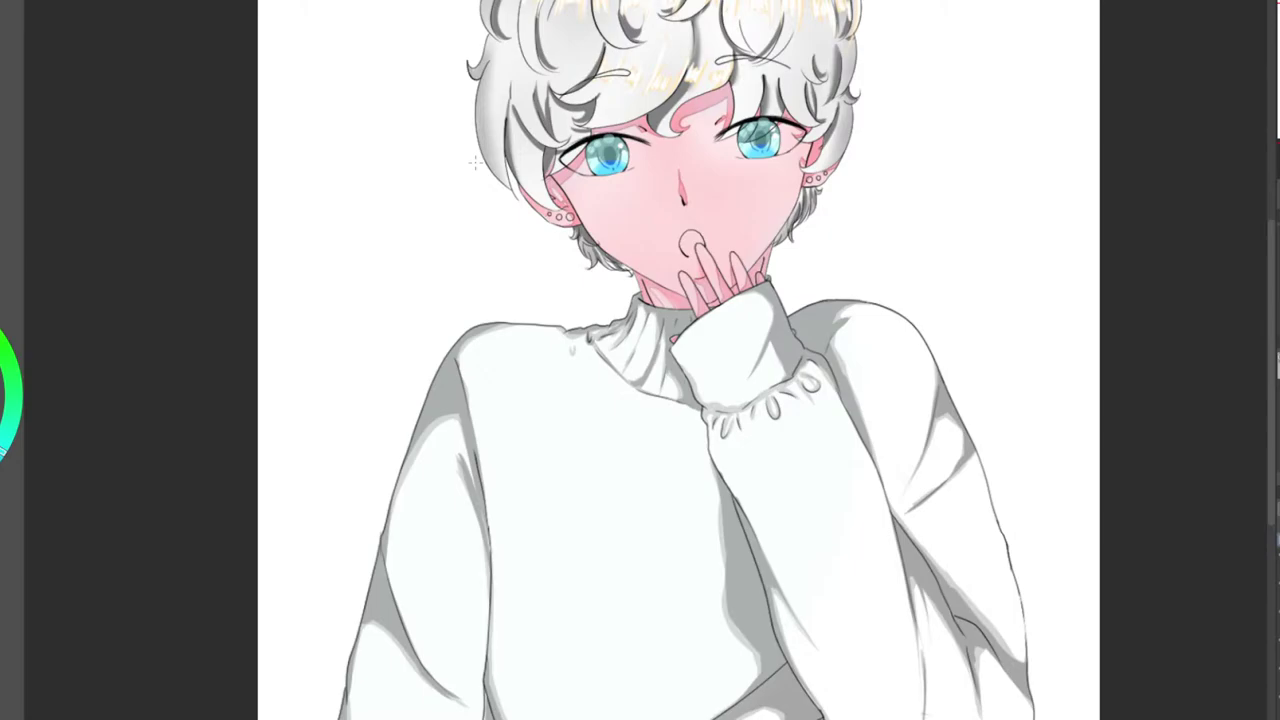
Try two small dark purple dots on the pale band of the iris on the face's left side.
scroll(744, 151, "up", 8)
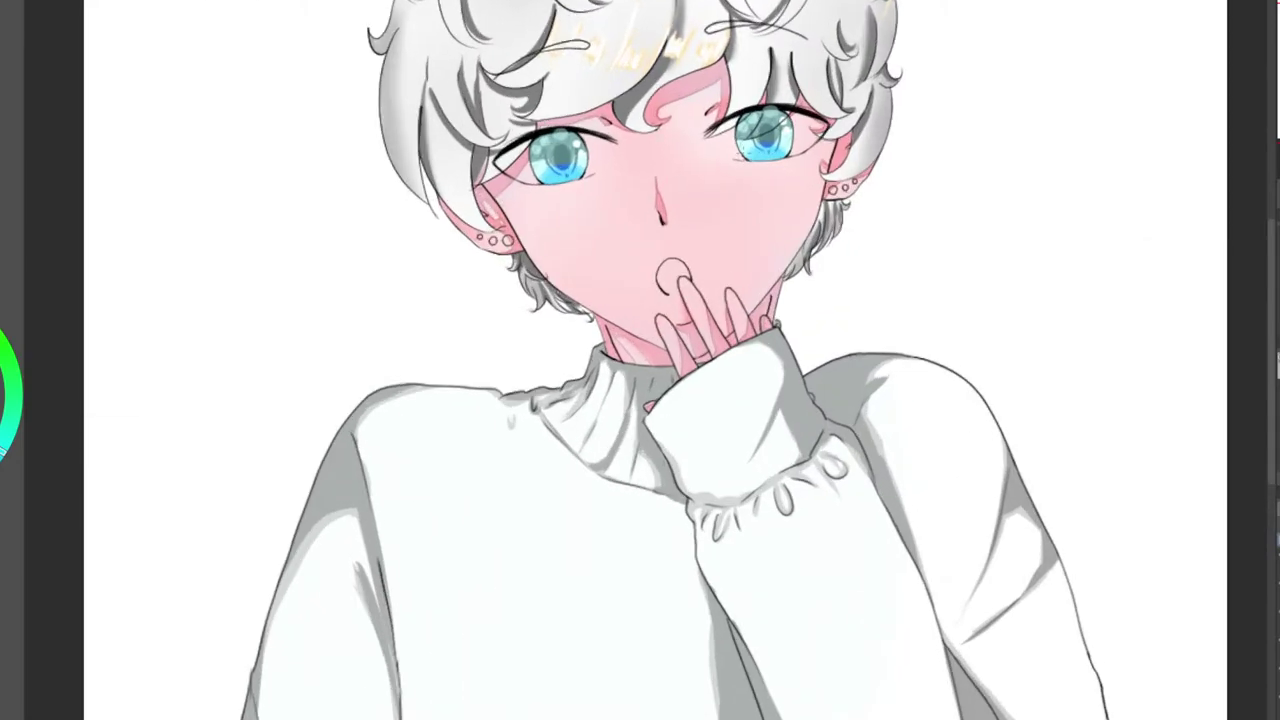
scroll(816, 94, "up", 2)
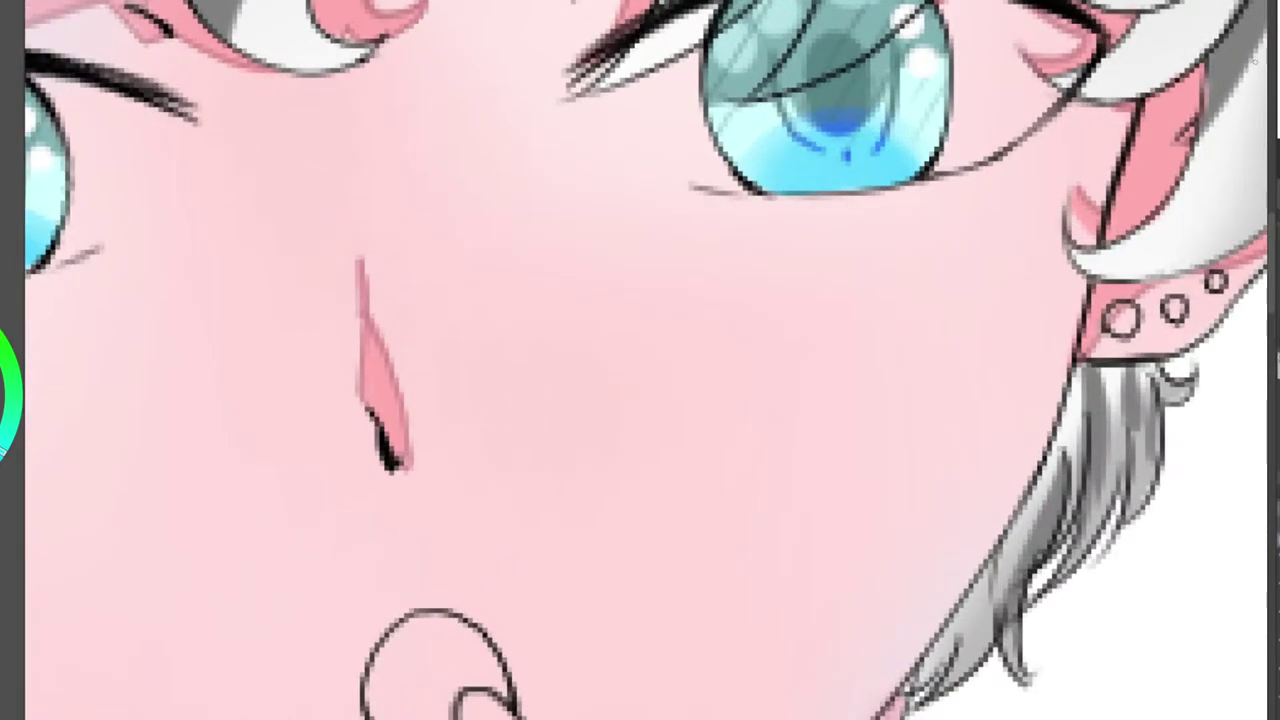
left_click_drag(816, 94, 609, 461)
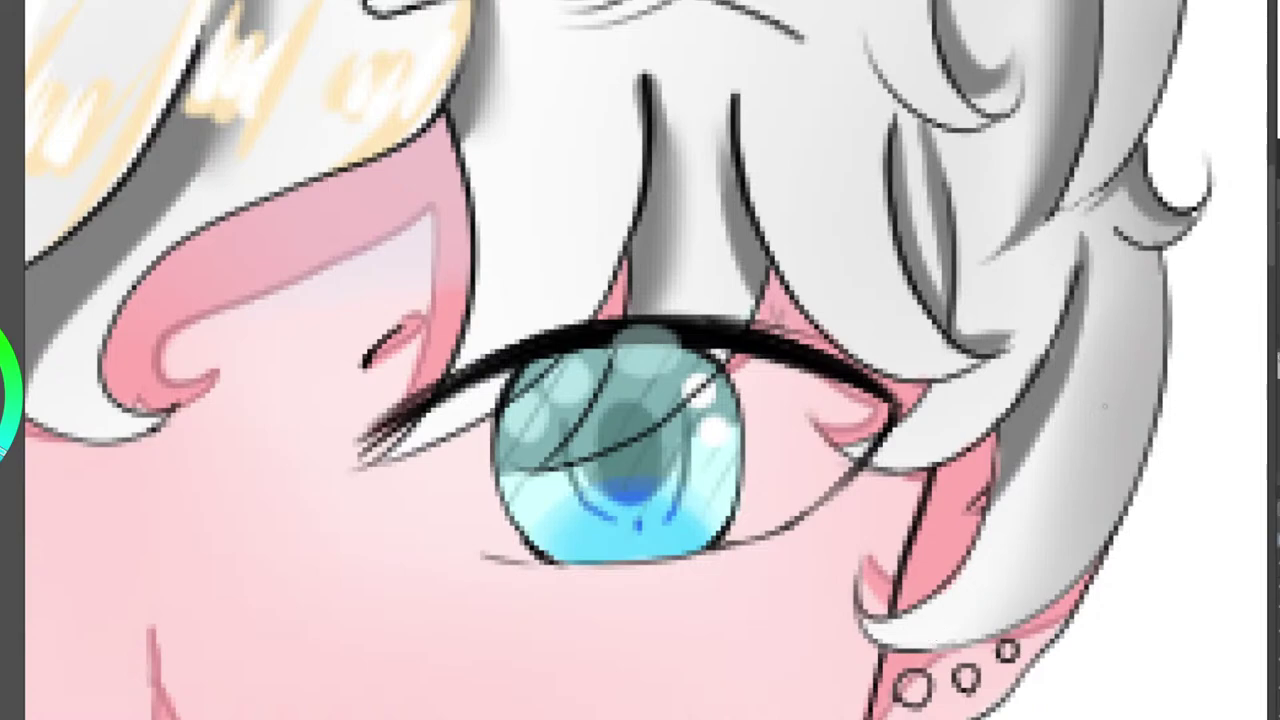
left_click_drag(300, 650, 1038, 277)
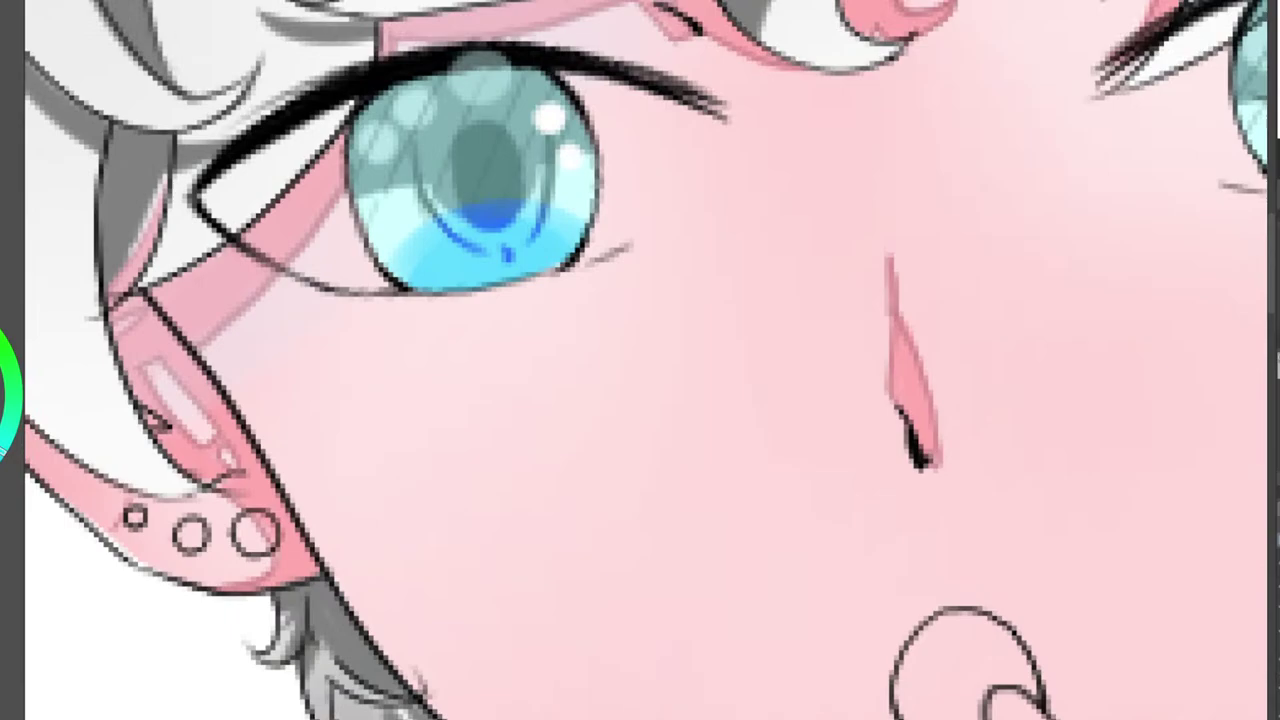
left_click_drag(640, 330, 662, 421)
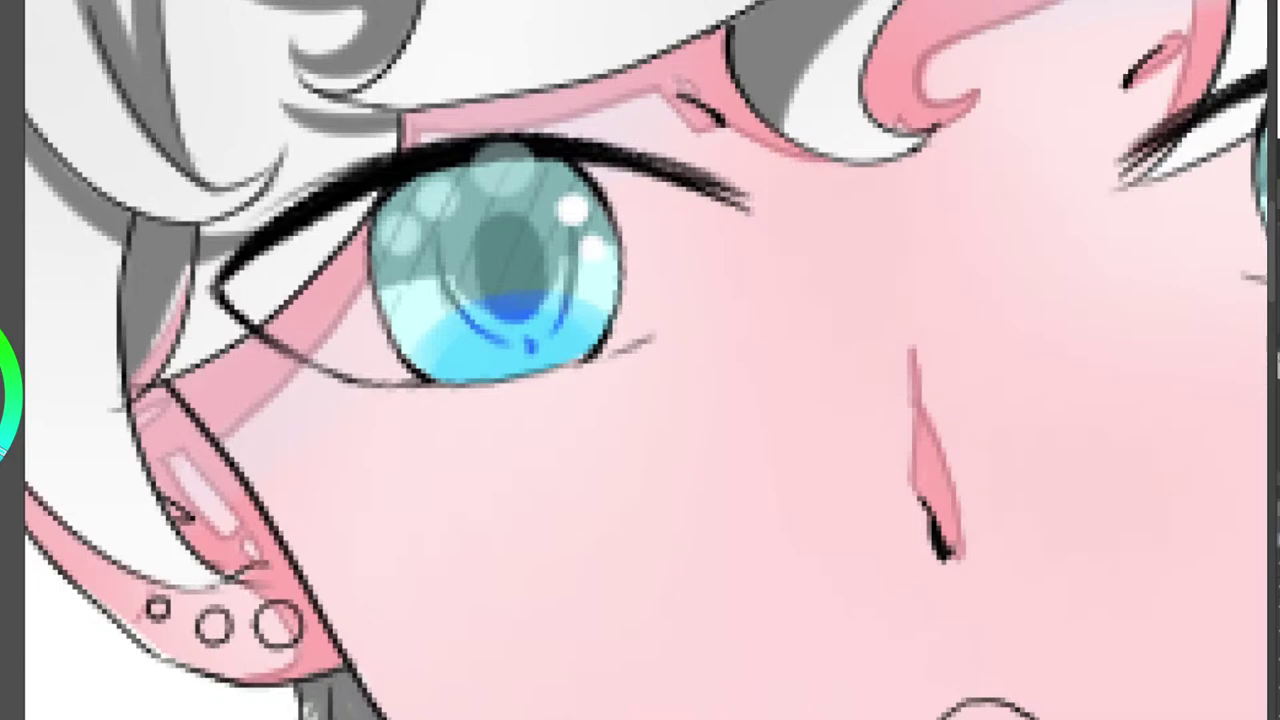
scroll(438, 282, "up", 8)
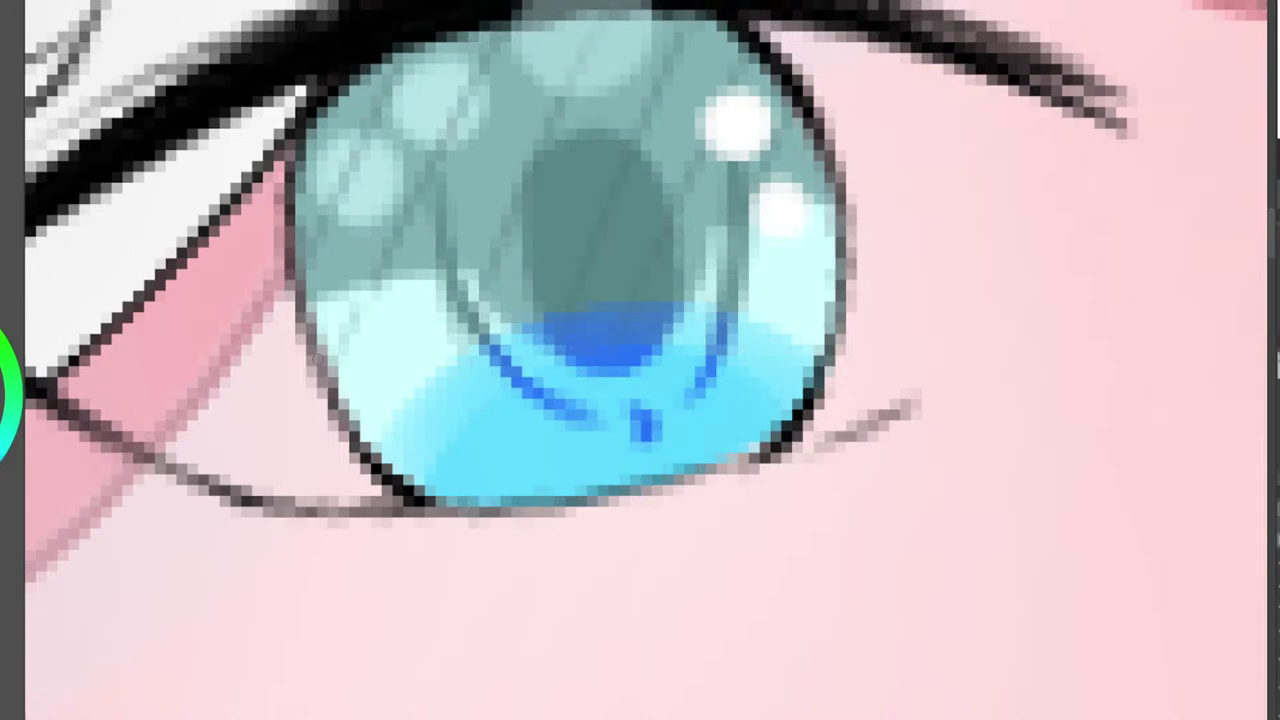
left_click(424, 360)
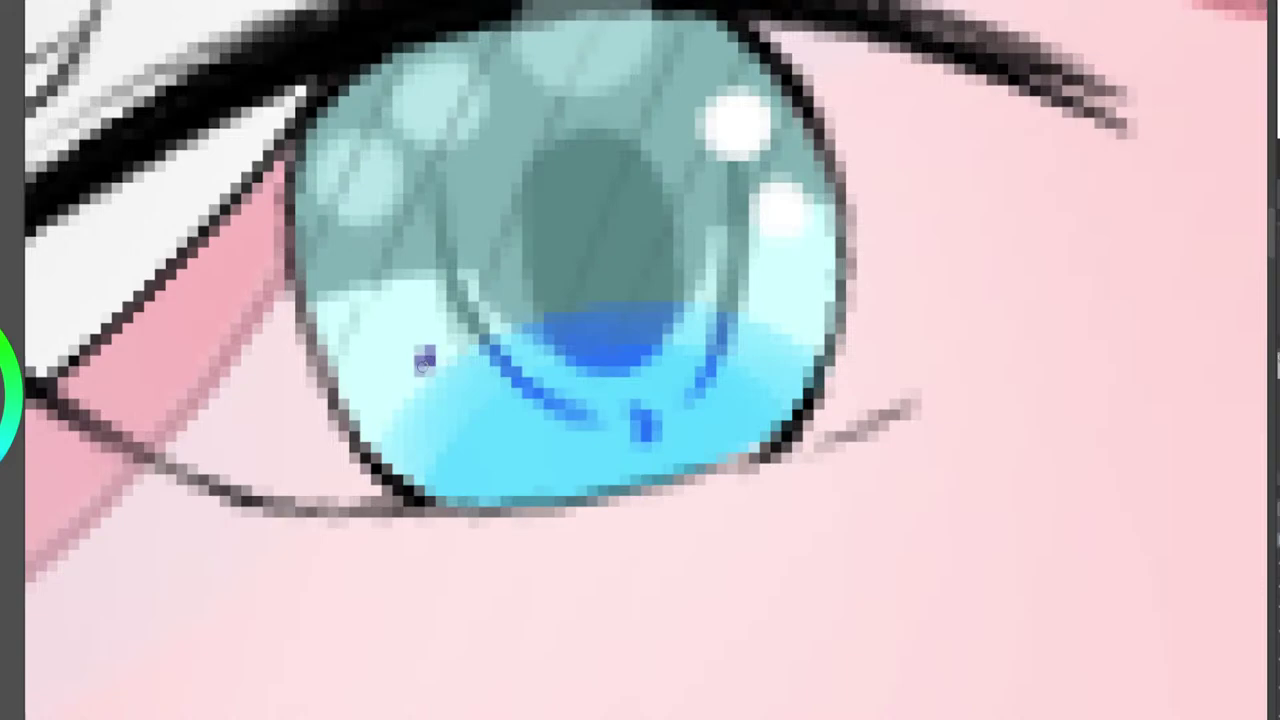
left_click(402, 292)
scroll(749, 292, "down", 2)
scroll(750, 292, "down", 4)
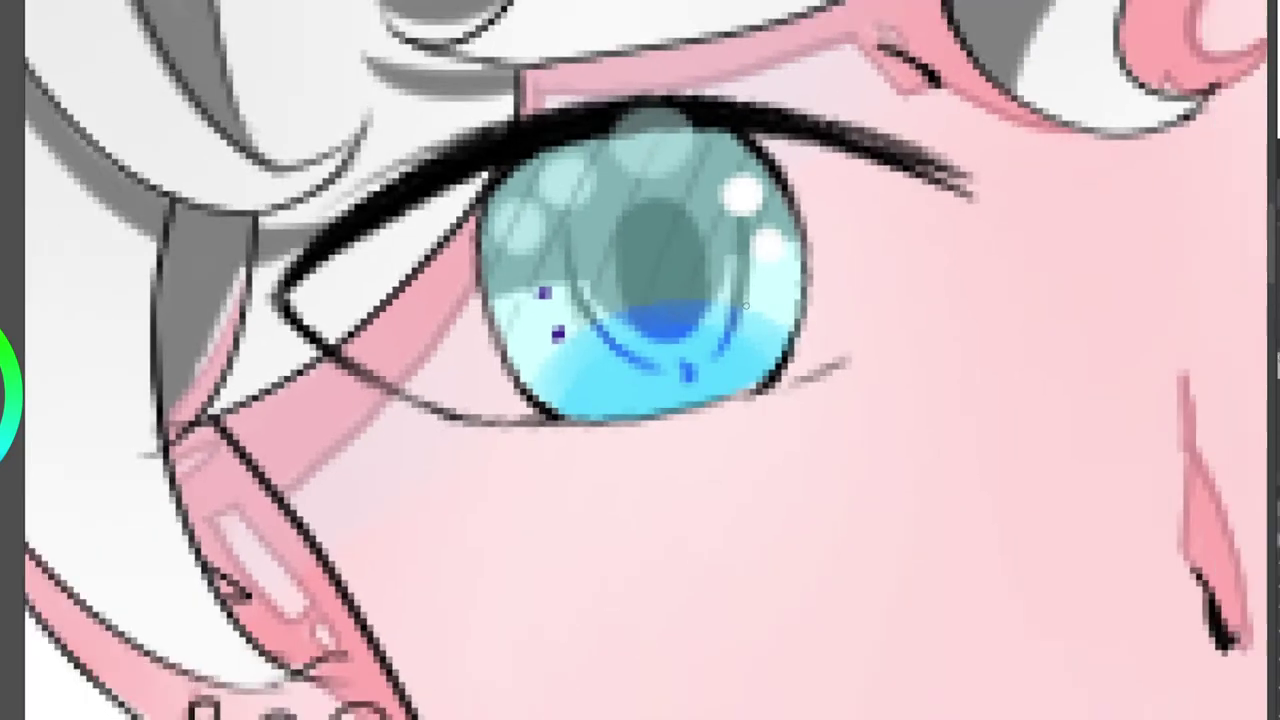
left_click_drag(750, 292, 223, 292)
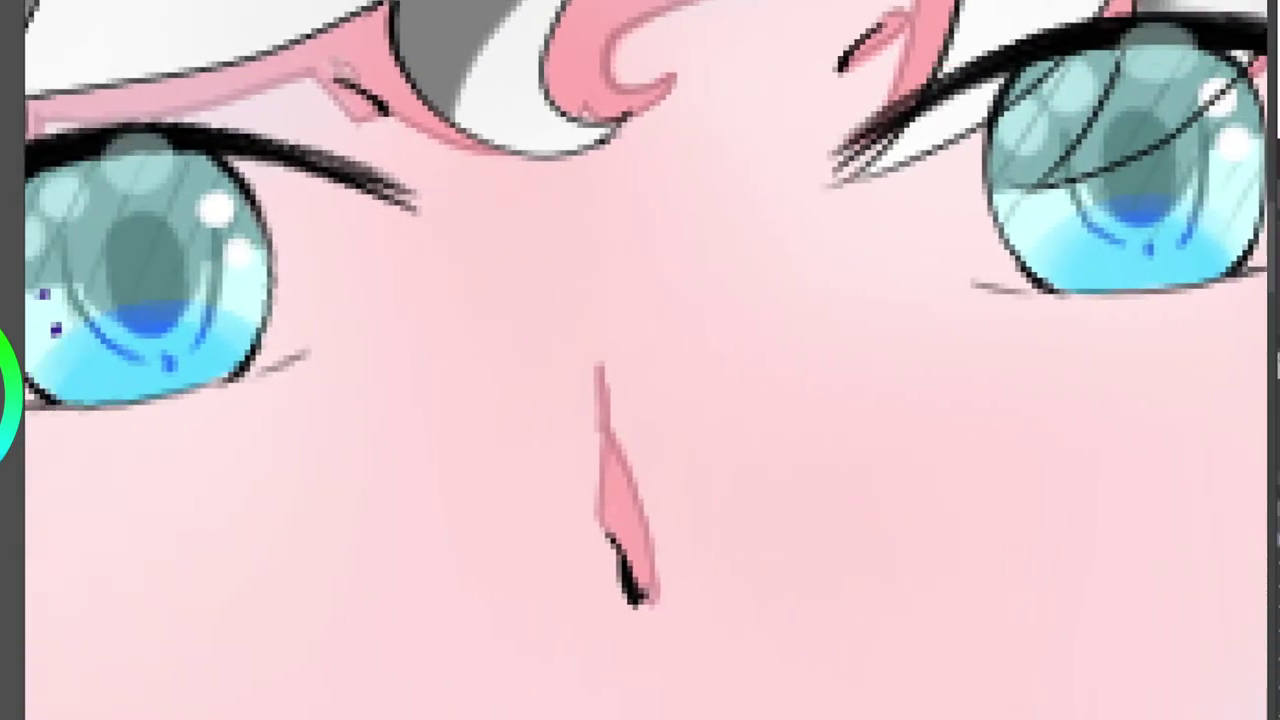
Try pairs of small dark accent dots on the pale left area of both irises and judge them against the whole face.
mouse_move(59, 297)
left_mouse_down()
mouse_move(296, 271)
mouse_move(287, 309)
left_mouse_up()
left_click(300, 293)
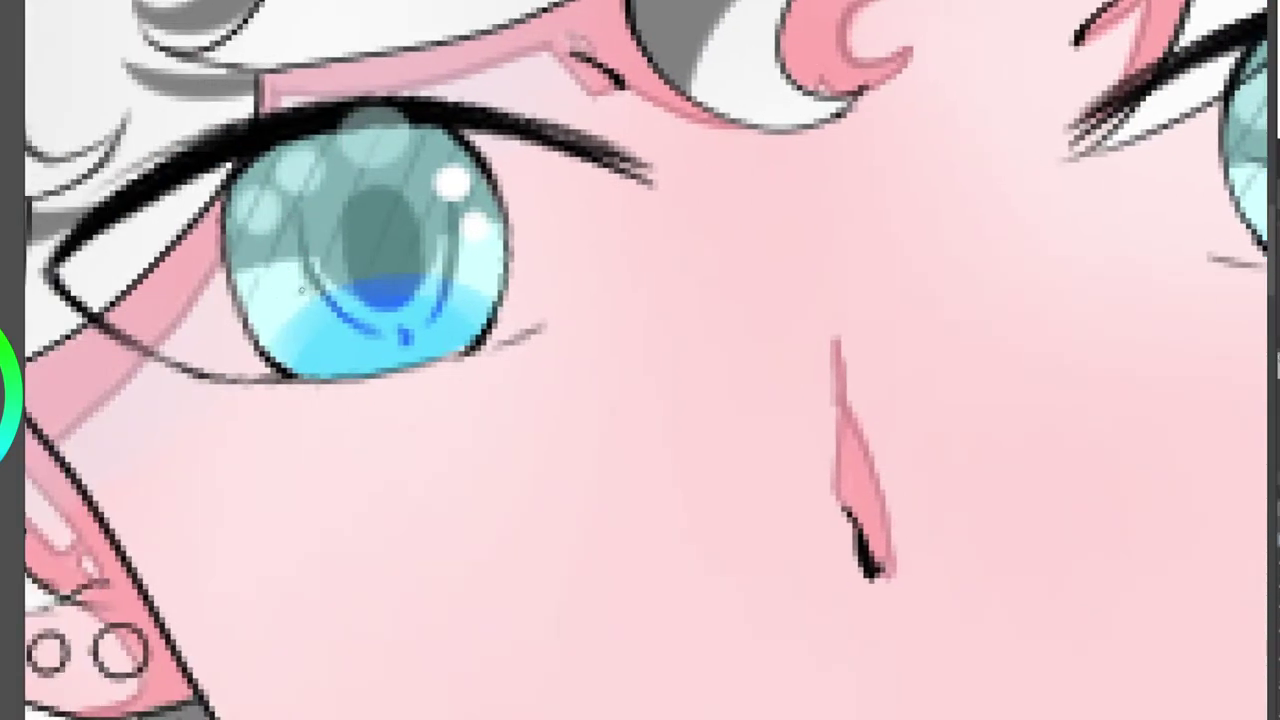
left_click(256, 278)
left_click_drag(940, 300, 178, 352)
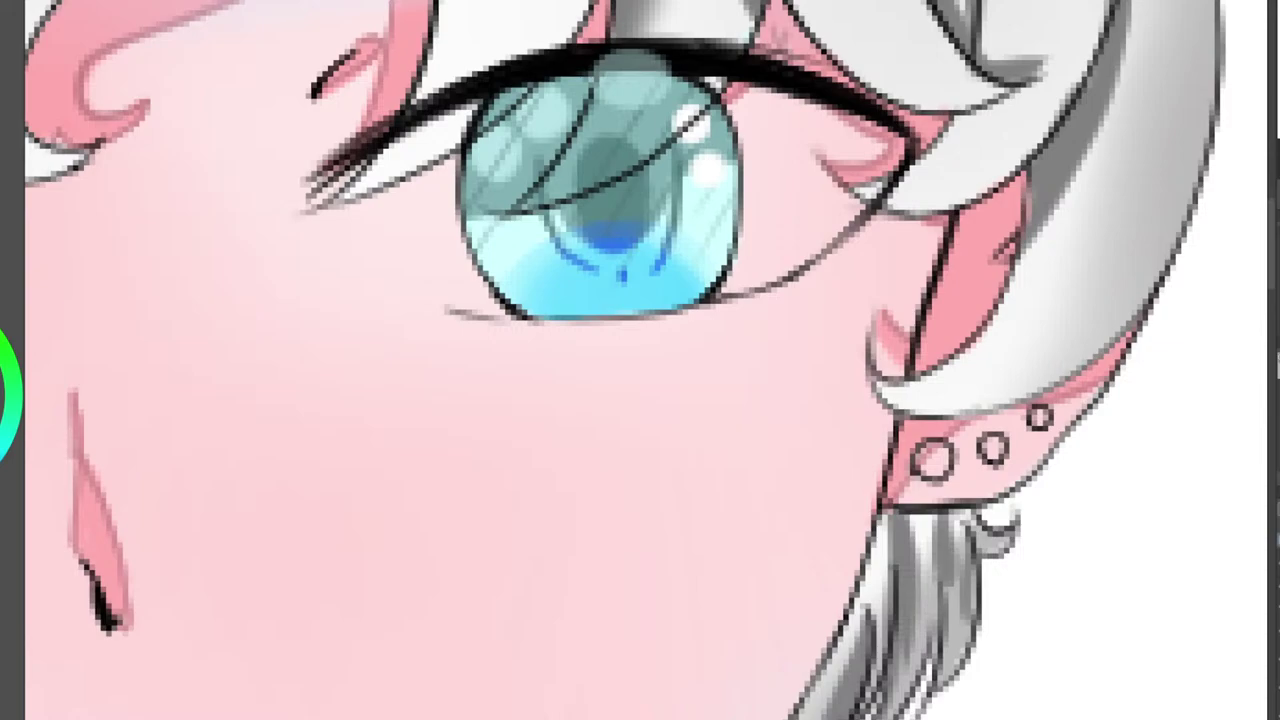
scroll(815, 211, "down", 3)
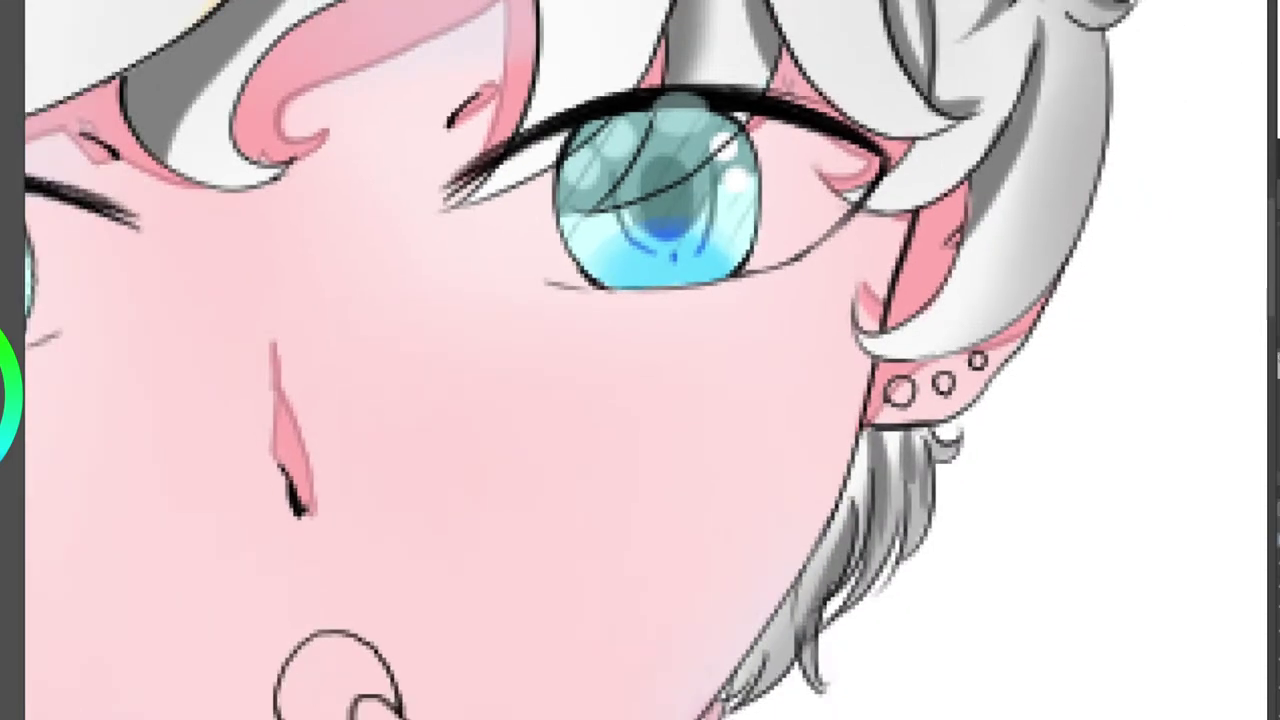
mouse_move(450, 350)
left_mouse_down()
mouse_move(826, 425)
mouse_move(1087, 336)
mouse_move(1012, 359)
mouse_move(991, 350)
left_mouse_up()
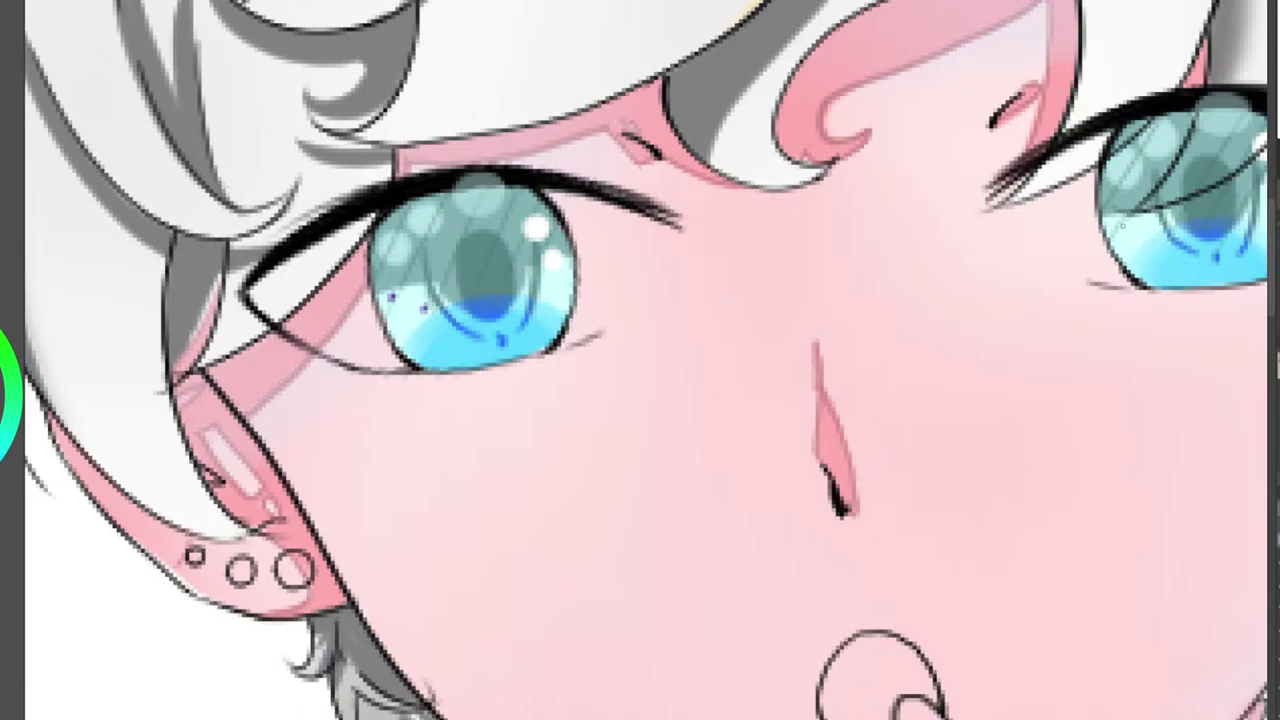
left_click(1157, 233)
scroll(1172, 205, "down", 5)
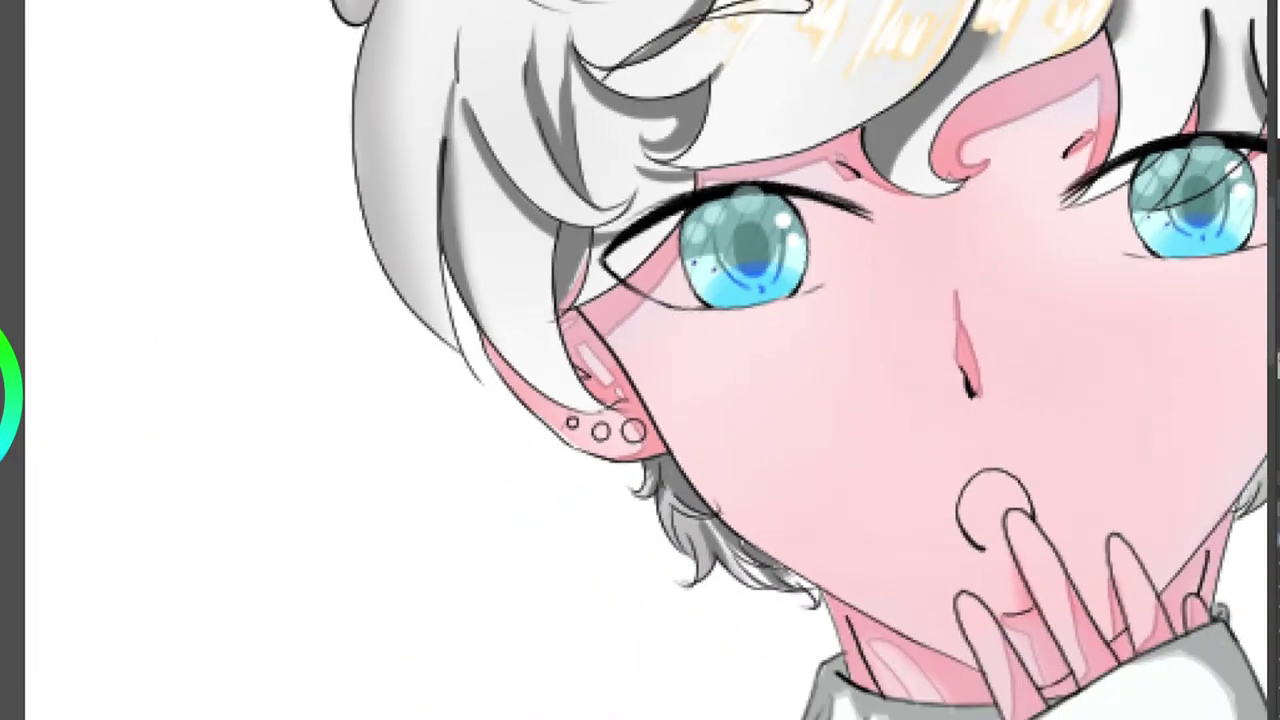
scroll(1173, 197, "down", 3)
left_click_drag(1173, 197, 787, 198)
scroll(640, 360, "down", 1)
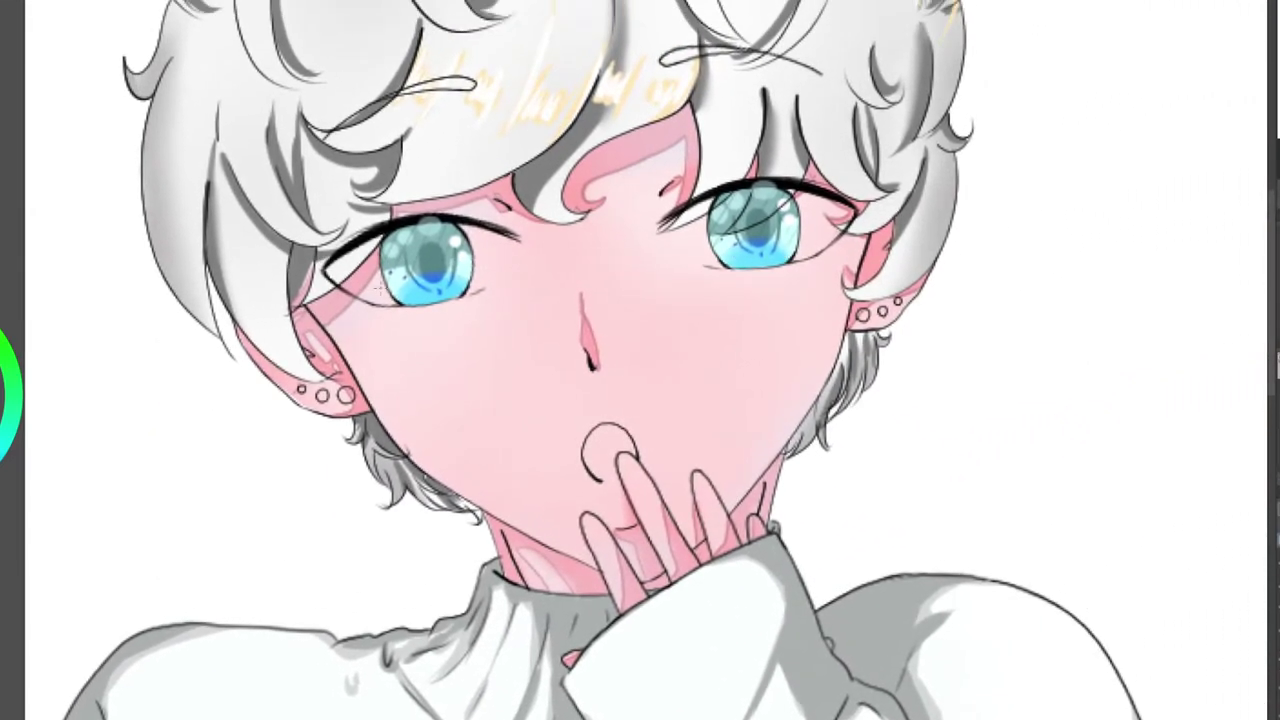
Place two small translucent violet-blue accent dots on the pale left area of each iris.
scroll(640, 360, "up", 4)
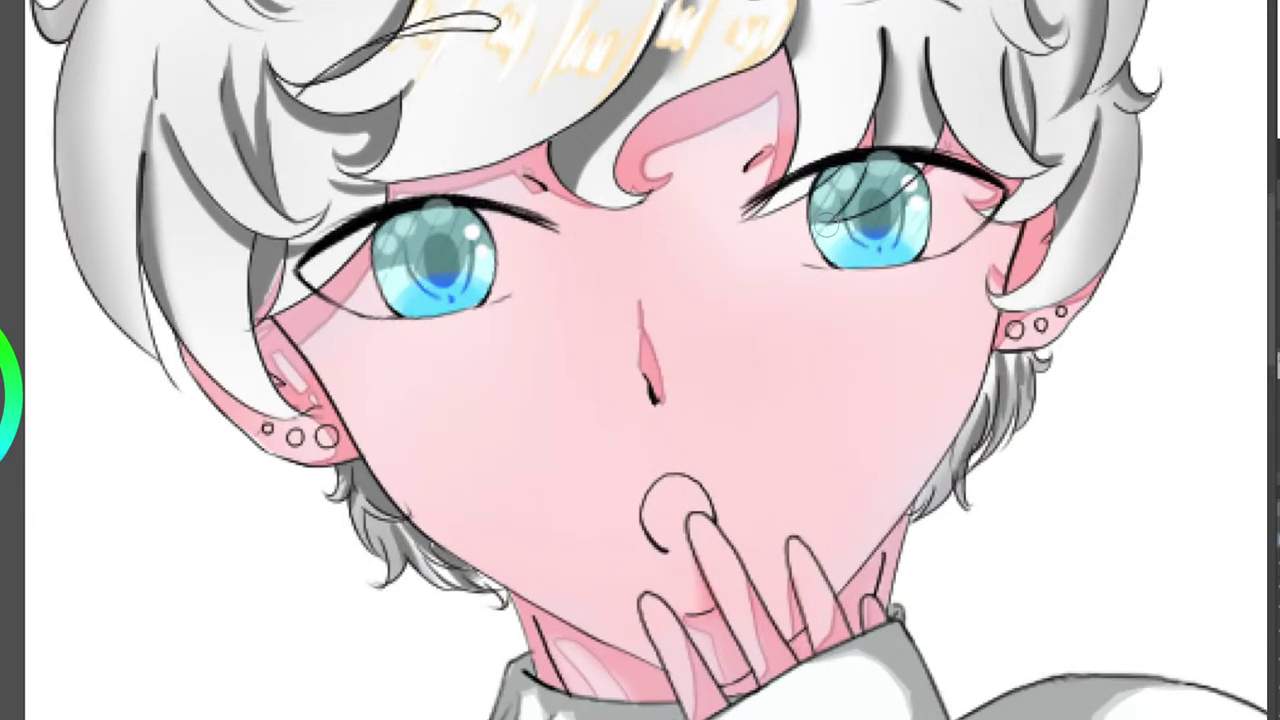
scroll(727, 181, "up", 2)
scroll(640, 360, "up", 1)
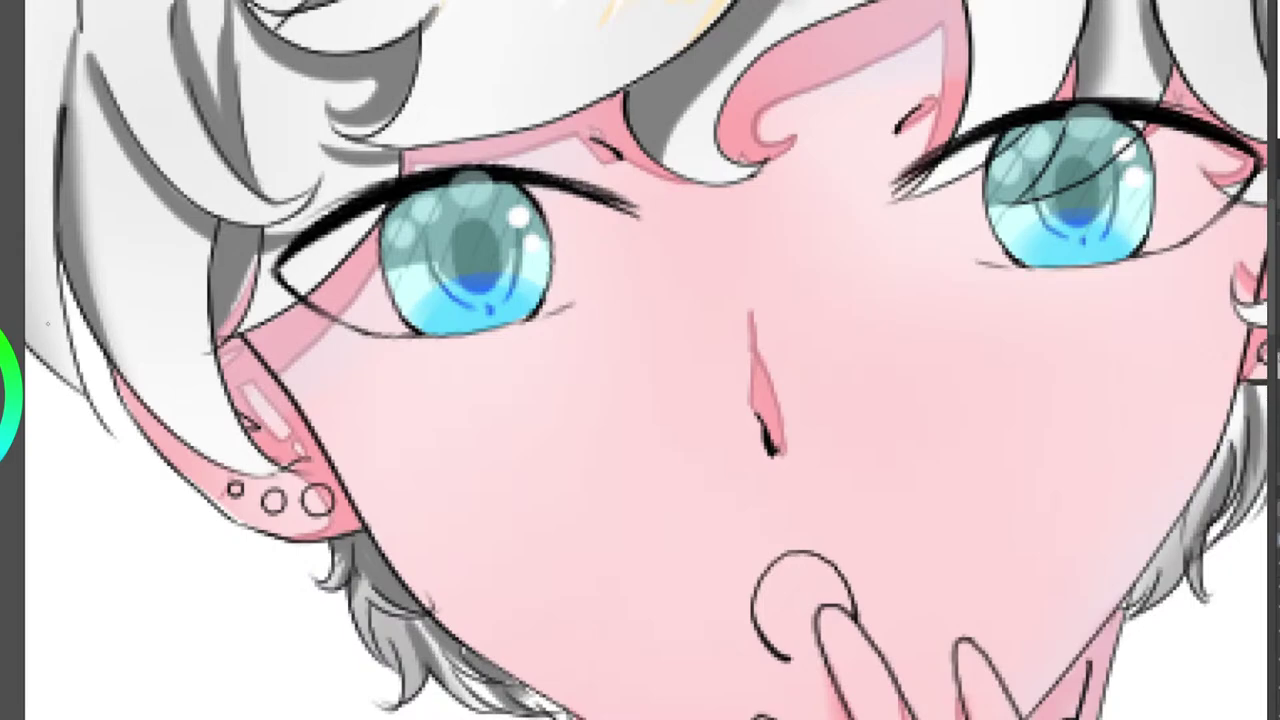
scroll(640, 360, "up", 1)
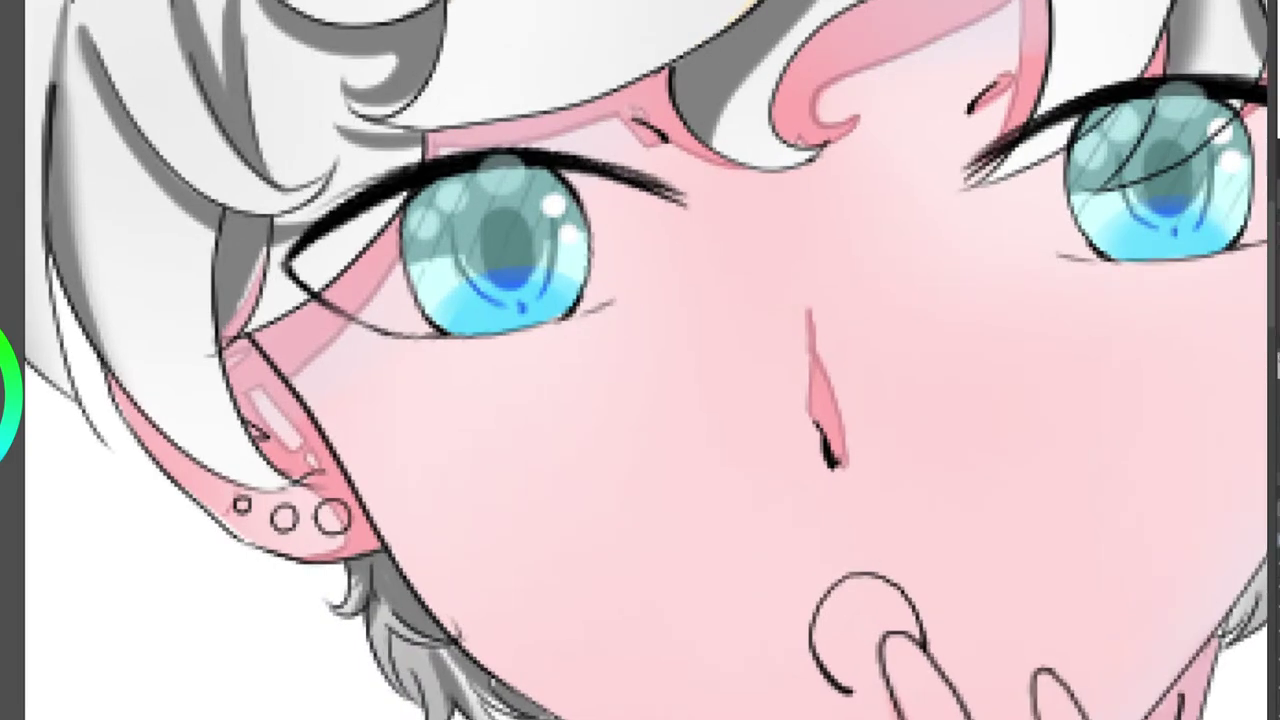
scroll(380, 318, "up", 2)
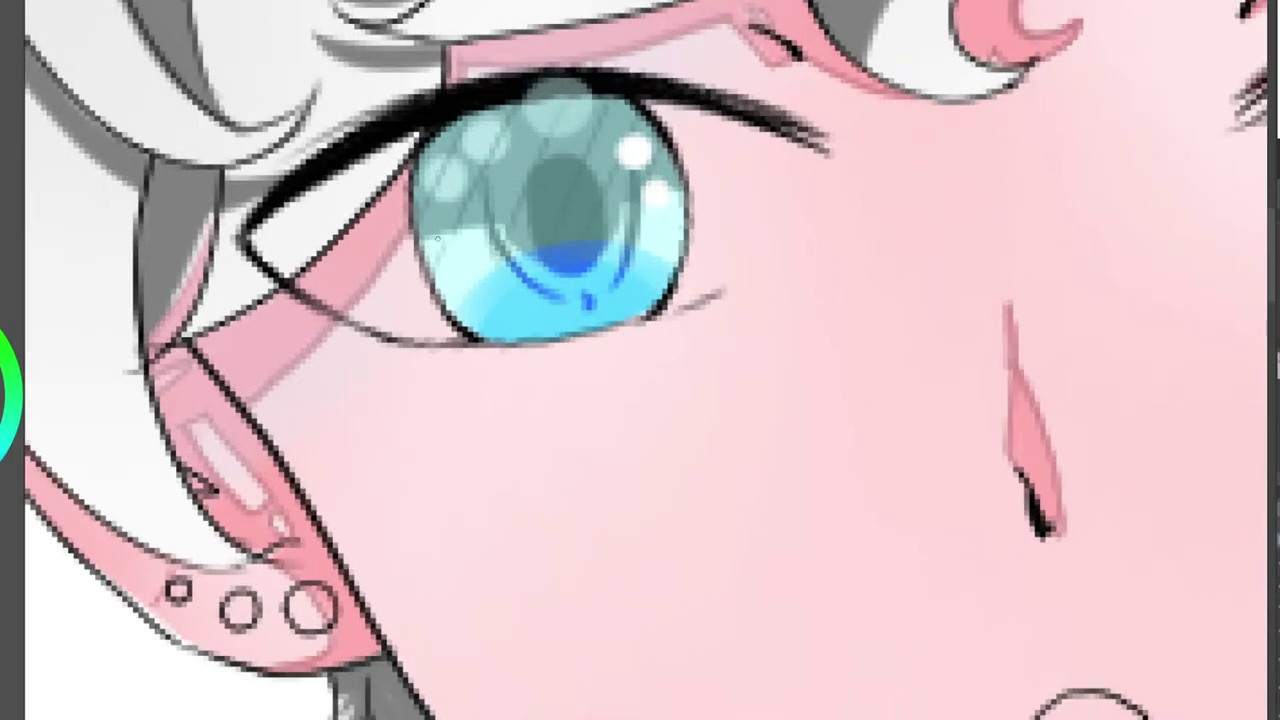
left_click_drag(441, 236, 440, 237)
left_click(486, 260)
left_click(484, 256)
left_click_drag(1130, 200, 130, 485)
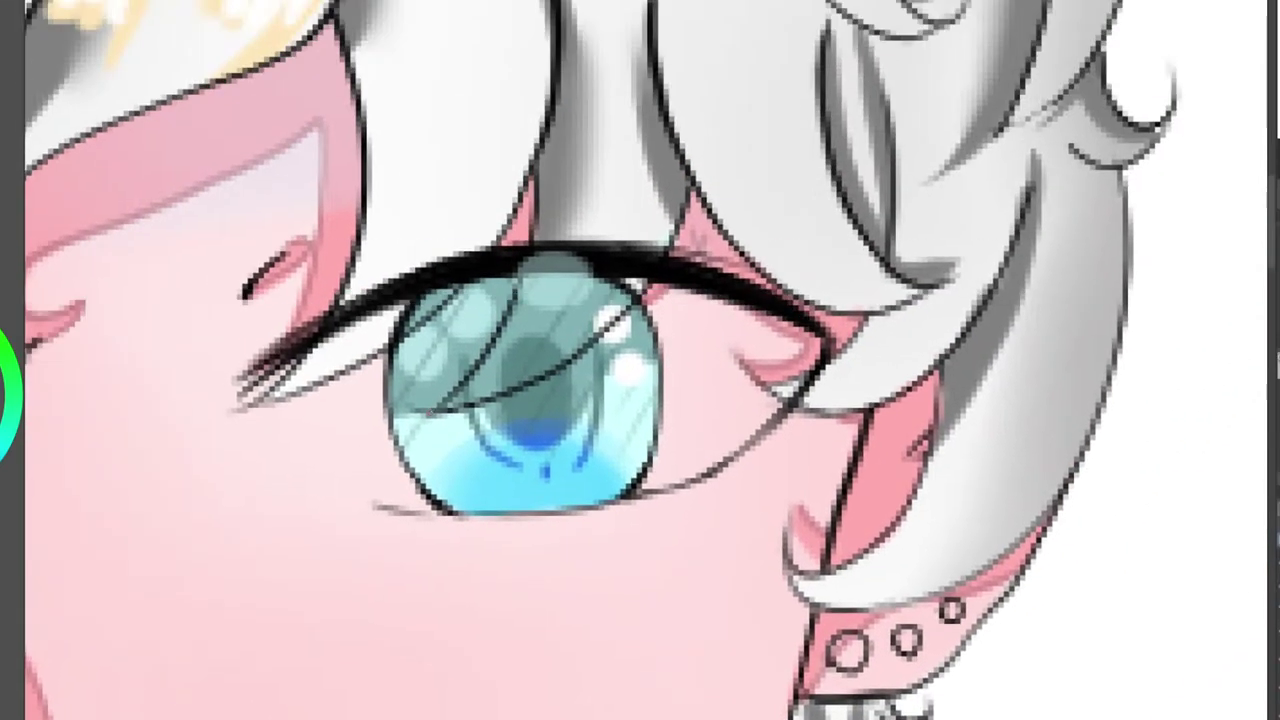
left_click(420, 429)
left_click(456, 441)
Add a small yellow accent dot to the pale area below the white highlights in each iris.
left_click_drag(188, 144, 1088, 12)
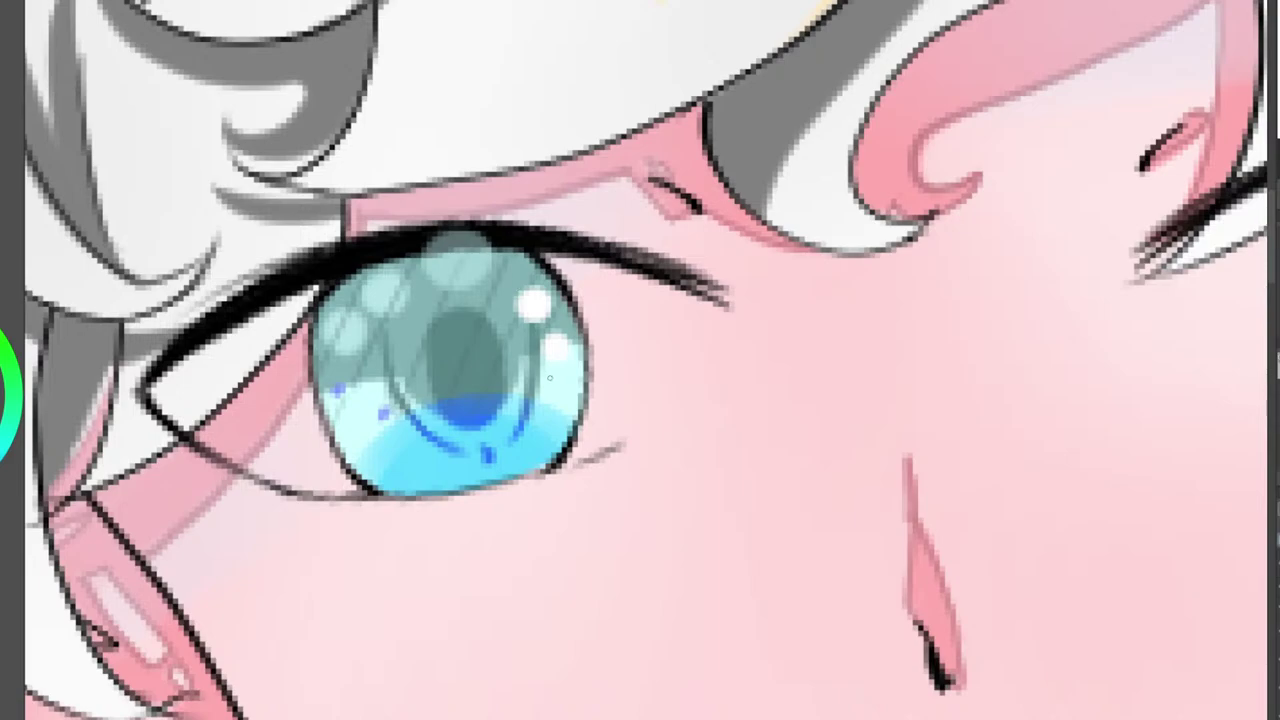
left_click(551, 387)
mouse_move(1150, 230)
left_mouse_down()
mouse_move(620, 175)
mouse_move(235, 333)
left_mouse_up()
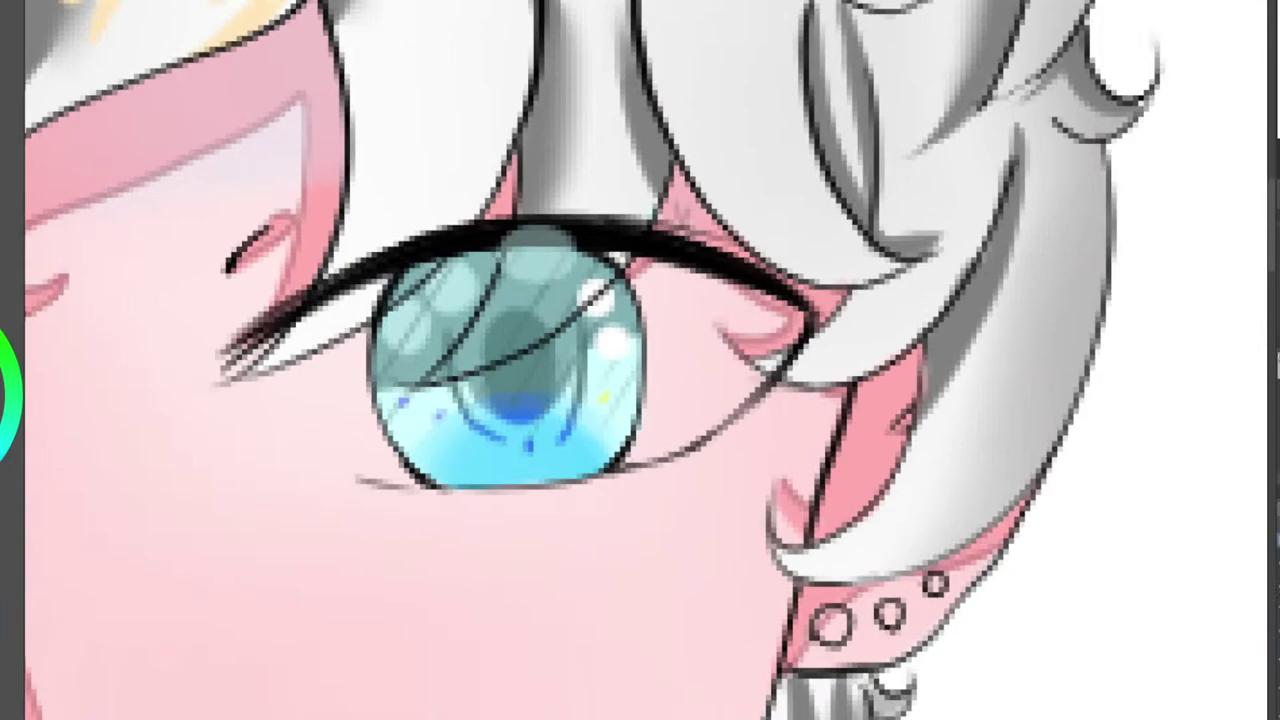
Check both eyes against the whole face and compare the irises with and without the coloured accent dots.
left_click_drag(300, 430, 1122, 217)
scroll(1080, 178, "down", 5)
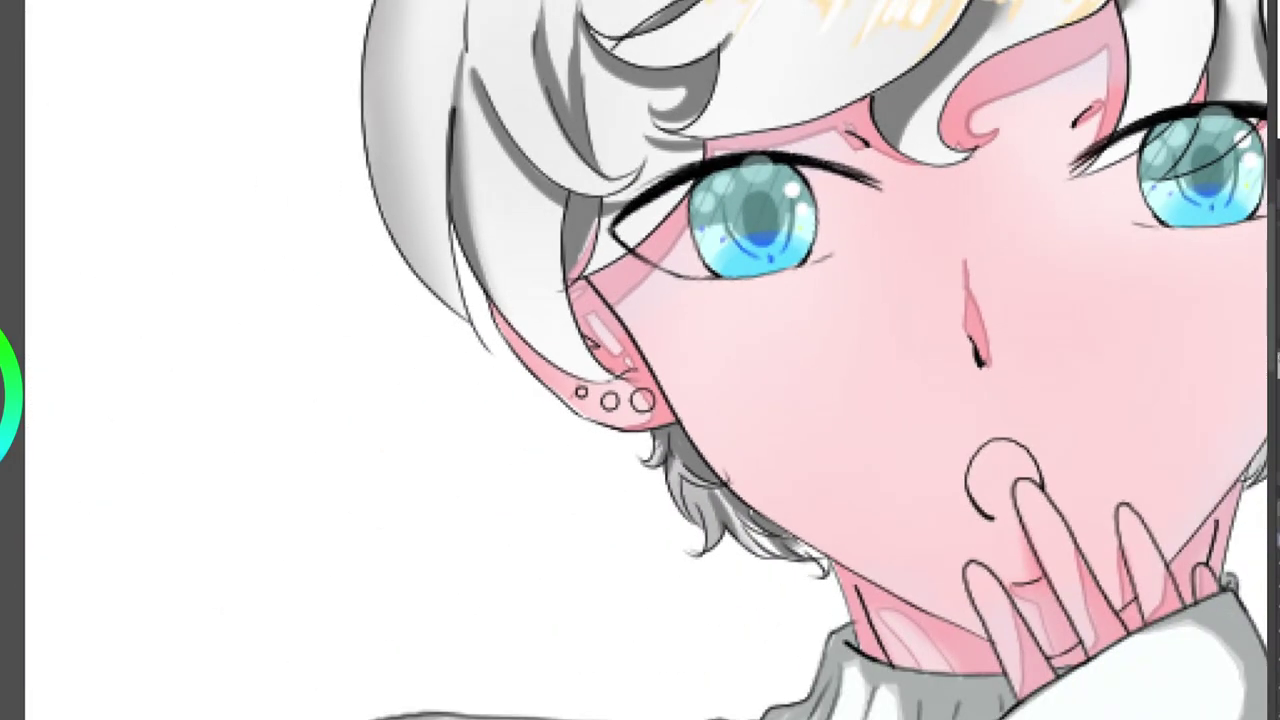
mouse_move(1080, 178)
left_mouse_down()
mouse_move(635, 237)
mouse_move(693, 189)
left_mouse_up()
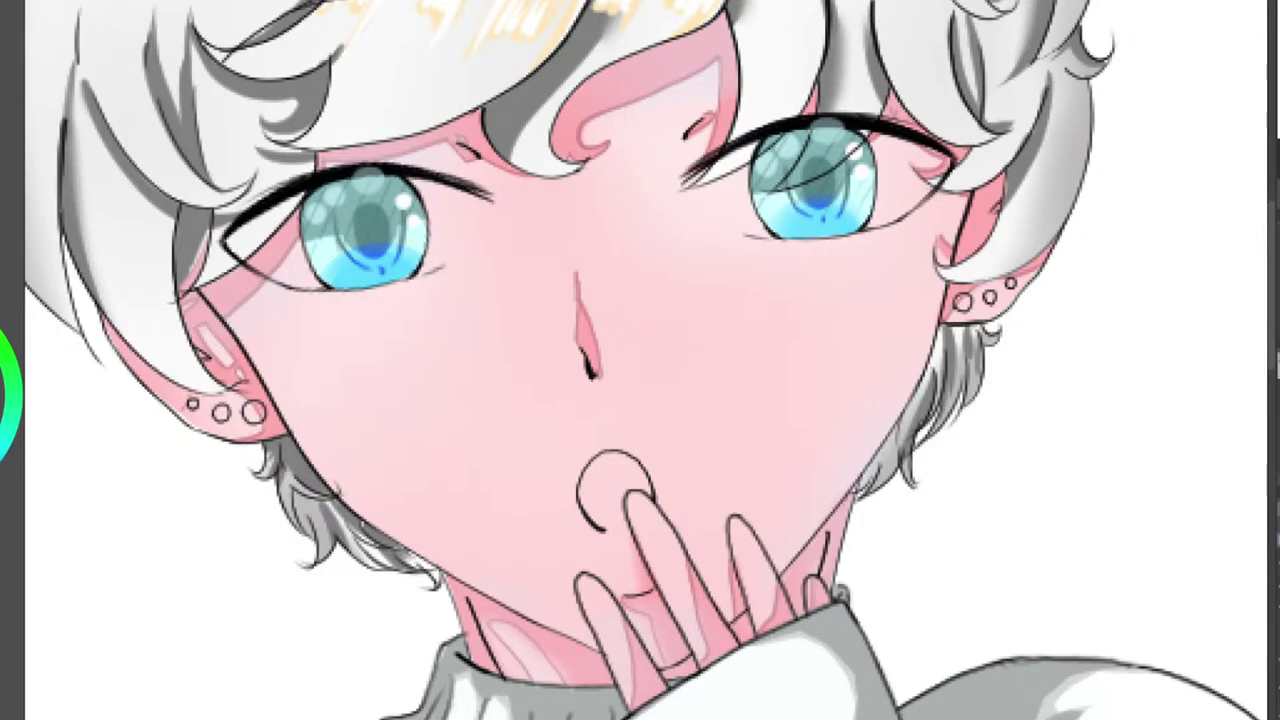
scroll(855, 148, "up", 6)
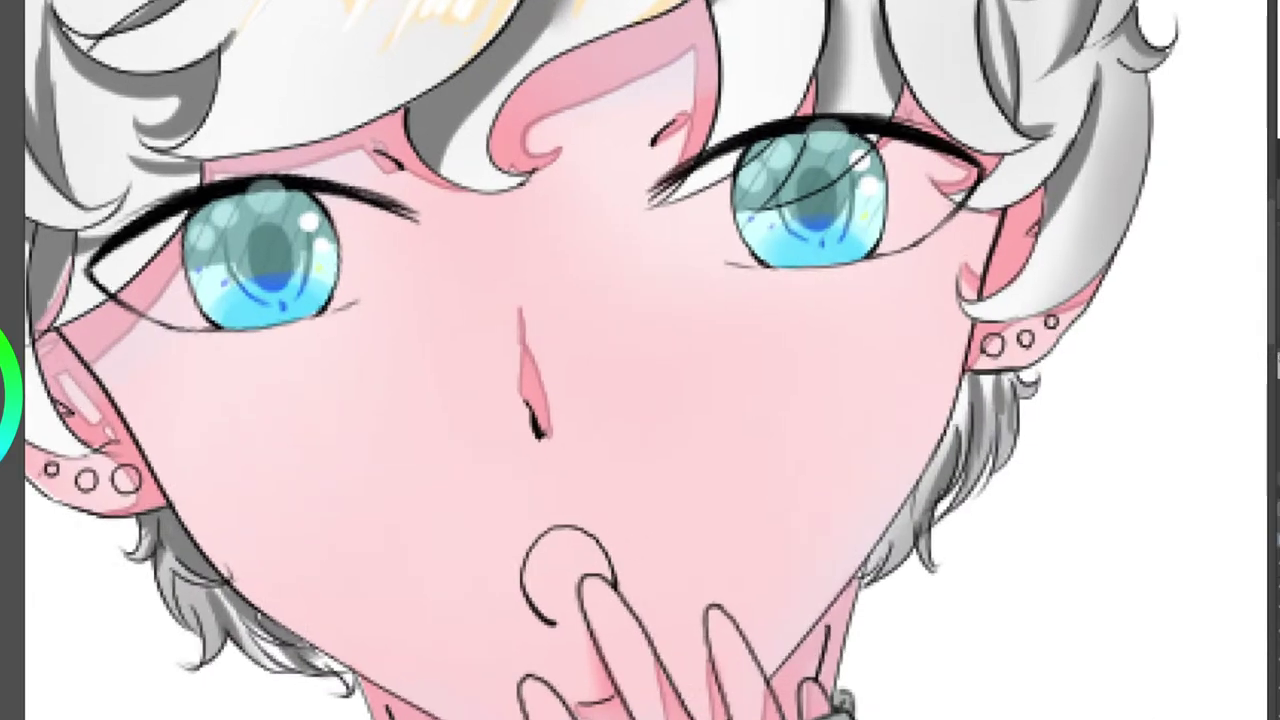
scroll(880, 150, "up", 2)
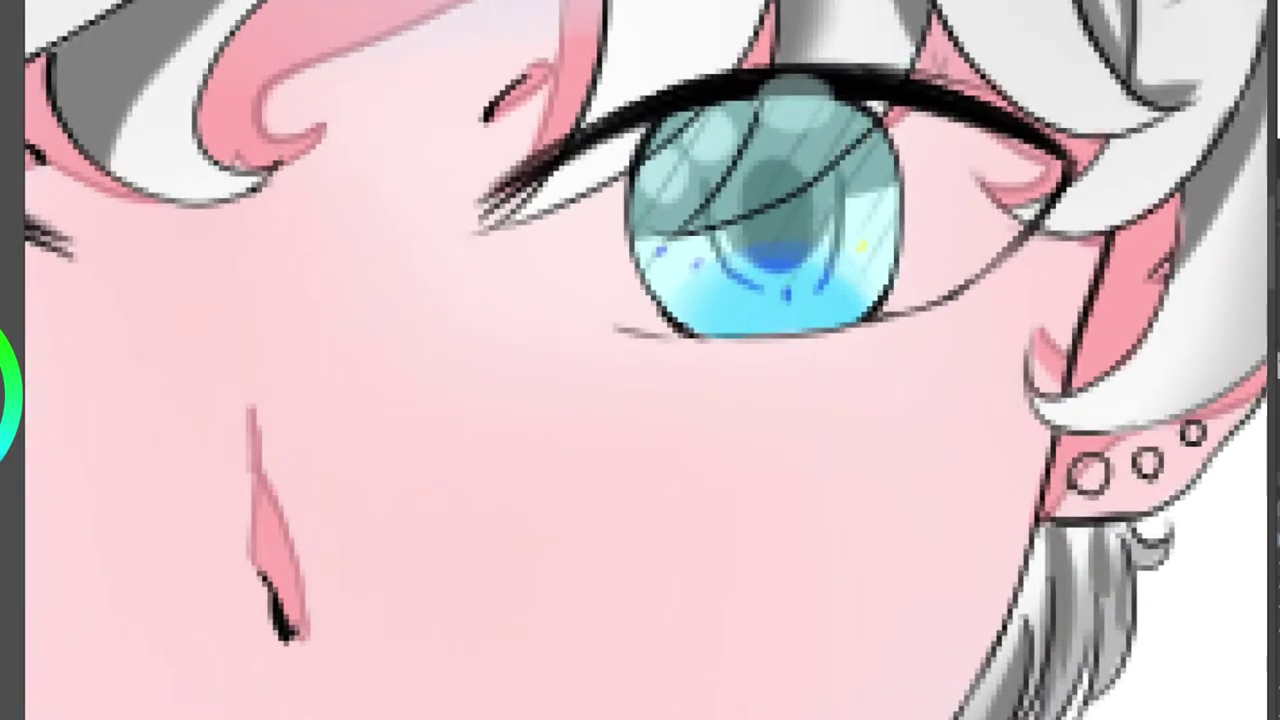
key("ctrl+z")
key("ctrl+z")
key("ctrl+z")
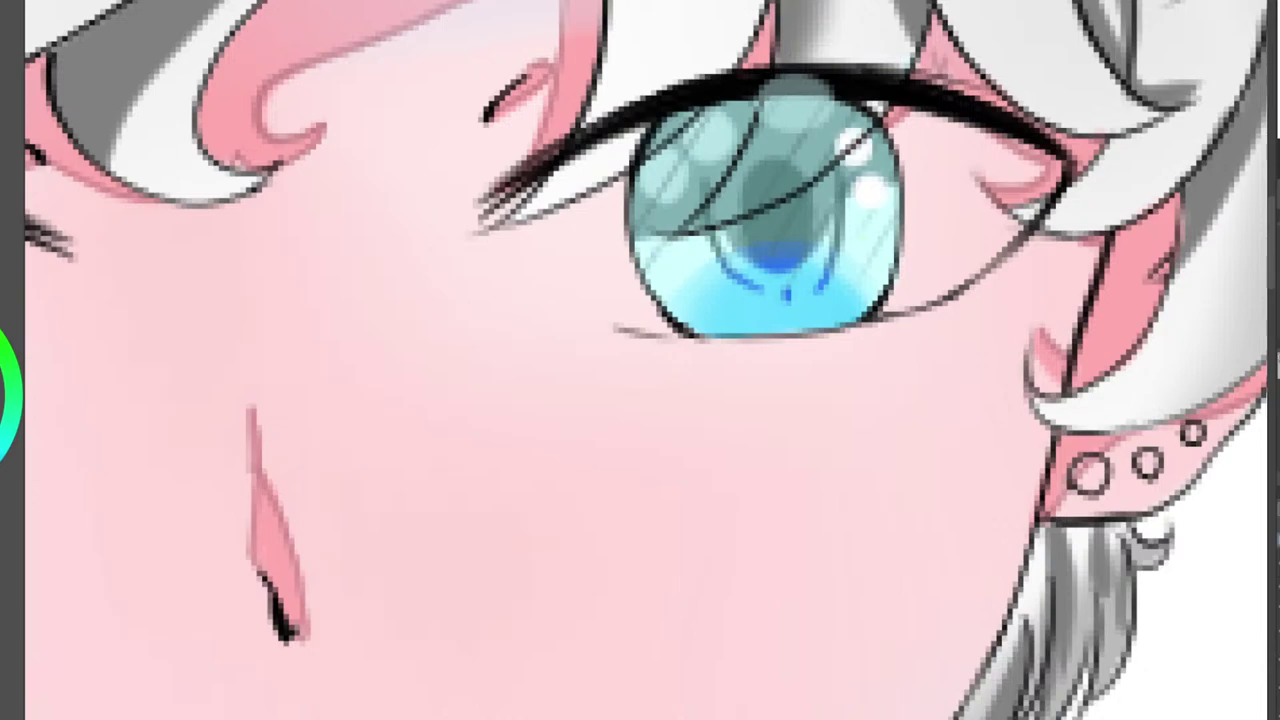
key("ctrl+y")
key("ctrl+y")
key("ctrl+y")
Paint a light green crescent along the upper left edge of the upper white highlight in each eye.
left_click_drag(890, 173, 685, 80)
scroll(655, 80, "up", 4)
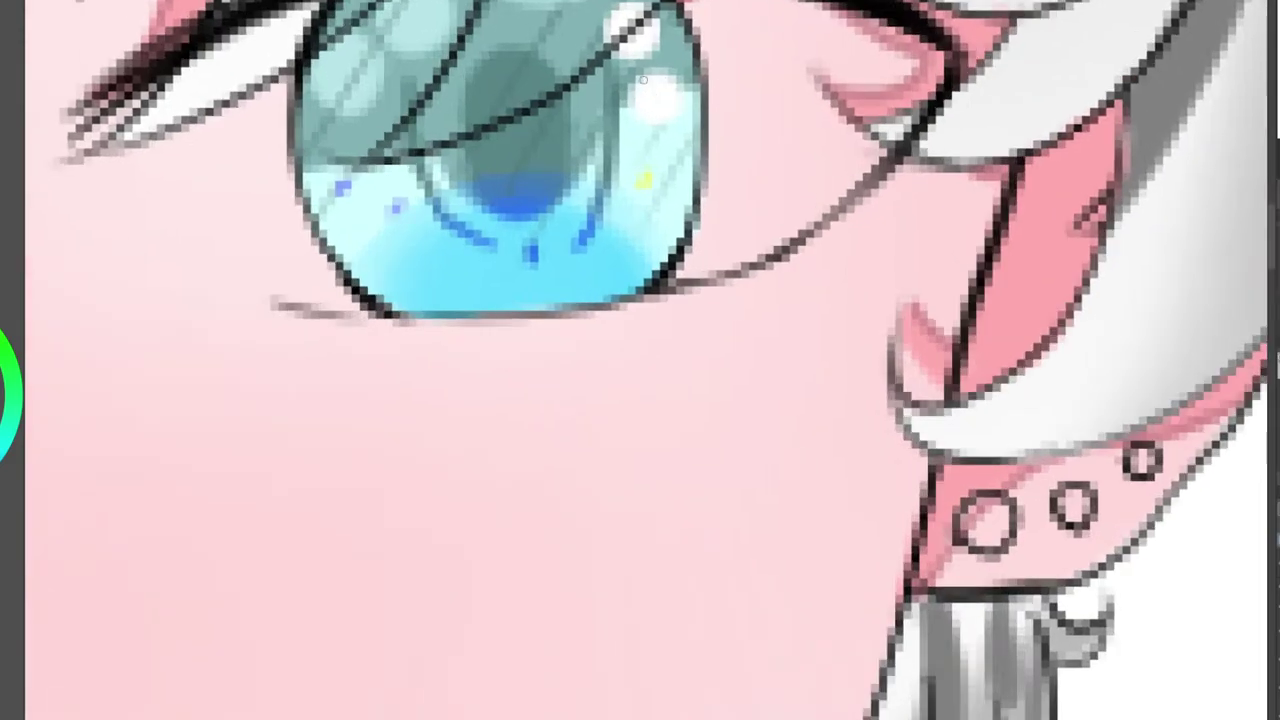
scroll(641, 100, "up", 2)
left_click_drag(975, 2, 975, 98)
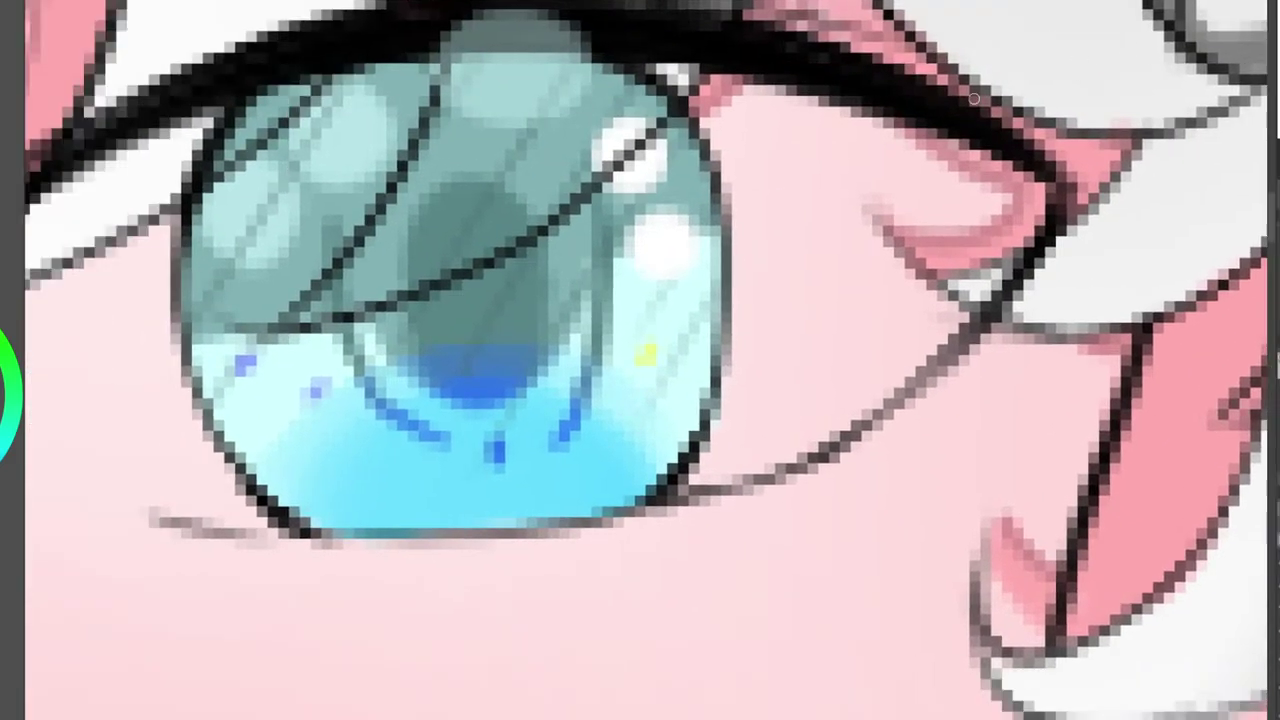
scroll(648, 211, "up", 2)
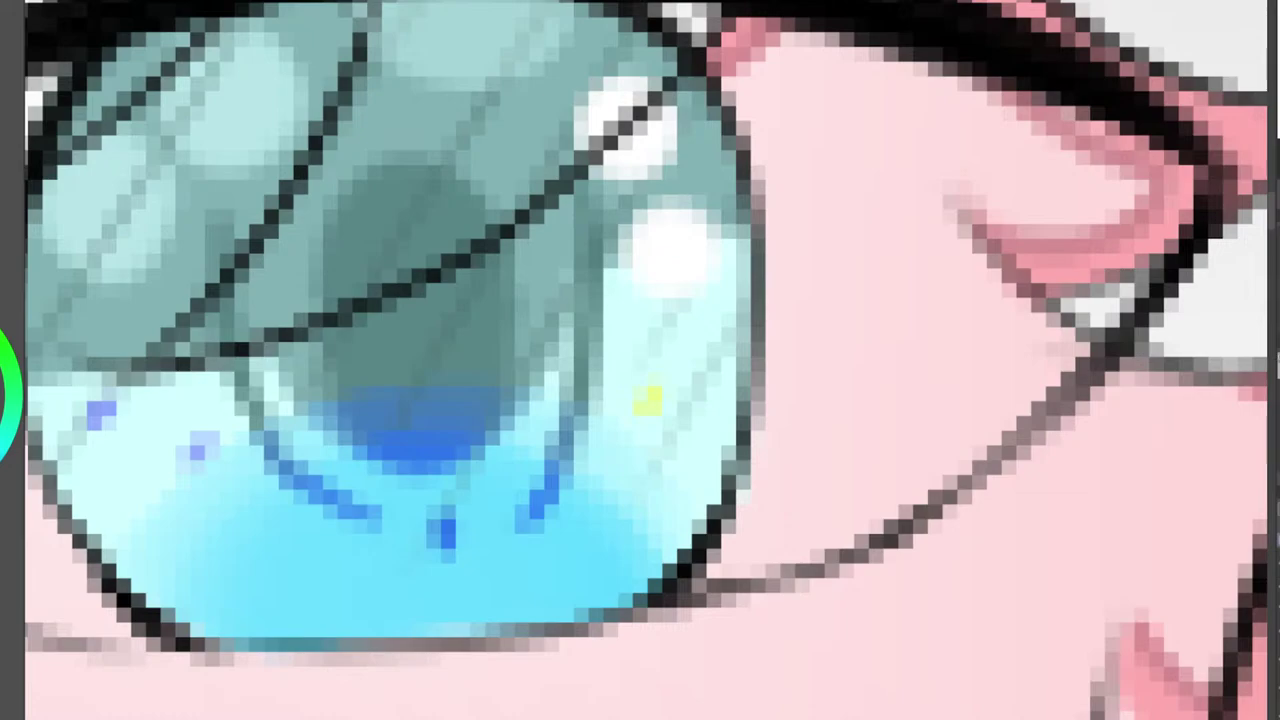
mouse_move(636, 76)
left_mouse_down()
mouse_move(581, 118)
mouse_move(603, 158)
mouse_move(588, 105)
mouse_move(641, 80)
mouse_move(607, 182)
left_mouse_up()
mouse_move(400, 200)
left_mouse_down()
mouse_move(1093, 477)
mouse_move(486, 189)
mouse_move(695, 120)
mouse_move(639, 183)
left_mouse_up()
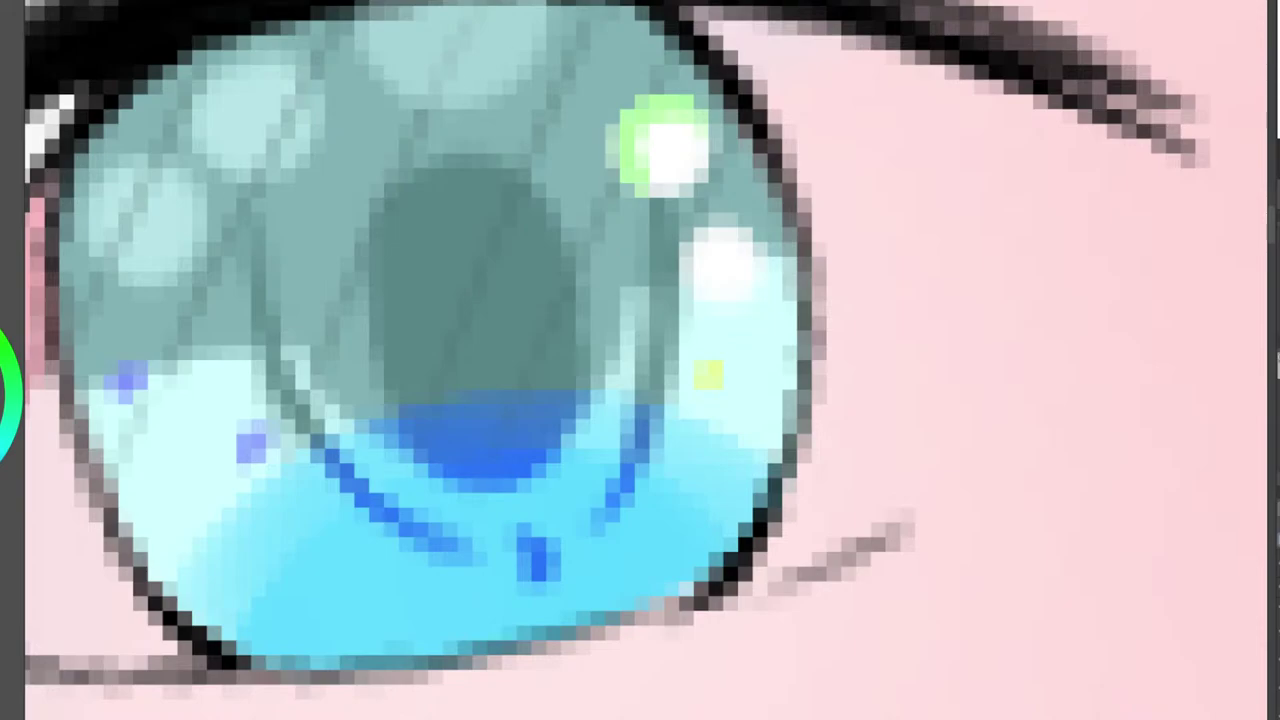
Paint a pale yellow crescent along the lower right edge of each eye's upper highlight and brighten the centre of the right-hand one.
left_click_drag(700, 174, 643, 190)
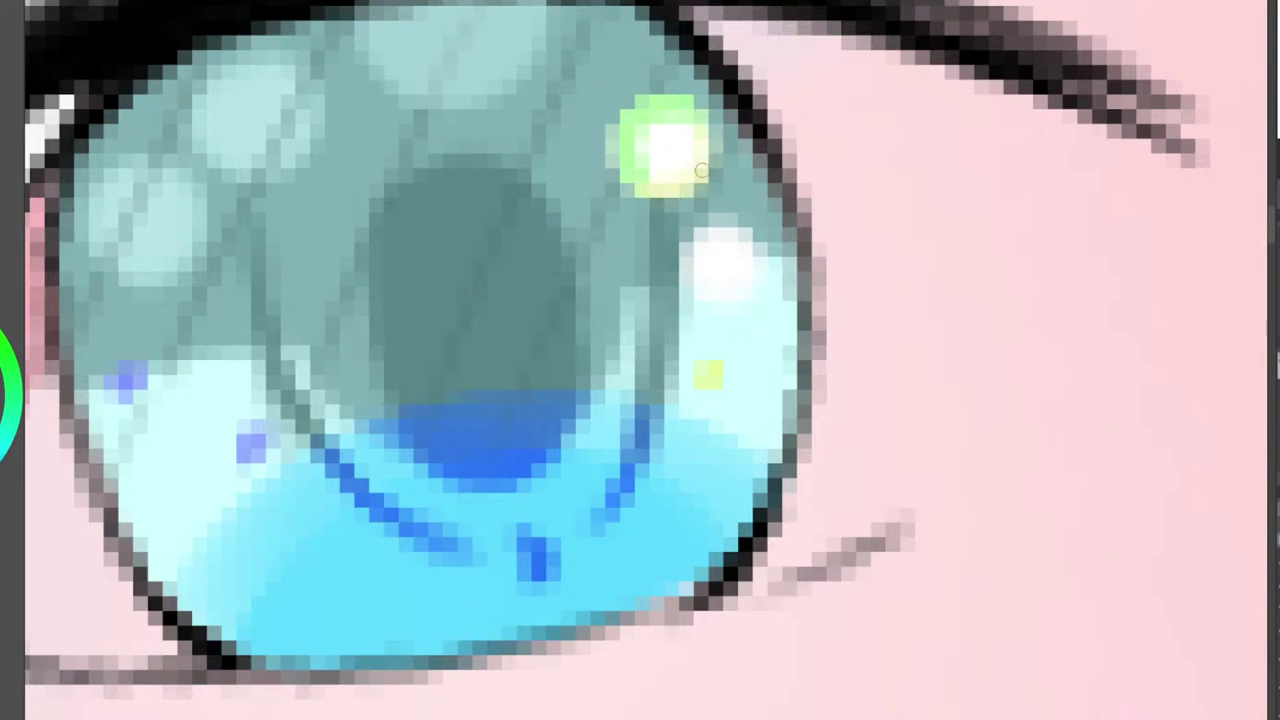
mouse_move(708, 118)
left_mouse_down()
mouse_move(657, 189)
mouse_move(708, 183)
left_mouse_up()
mouse_move(1278, 20)
left_mouse_down()
mouse_move(1265, 8)
mouse_move(640, 298)
left_mouse_up()
mouse_move(938, 235)
left_mouse_down()
mouse_move(932, 298)
mouse_move(888, 295)
left_mouse_up()
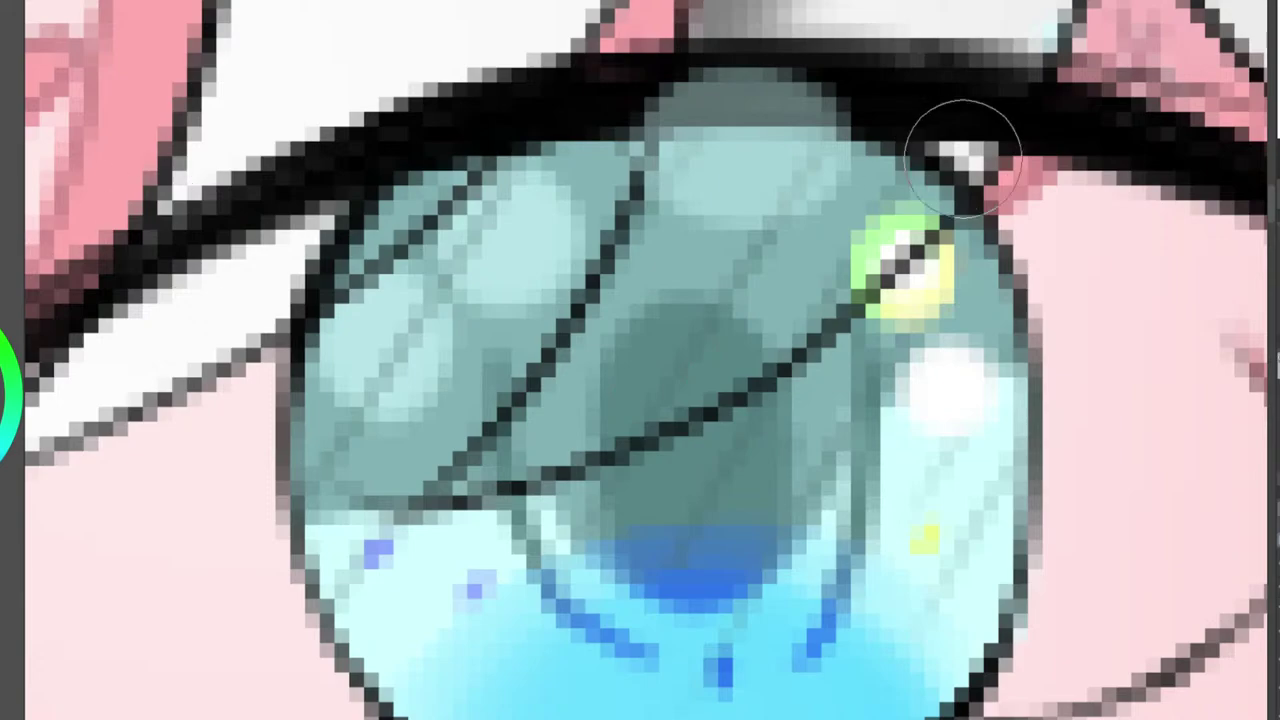
left_click_drag(925, 270, 910, 266)
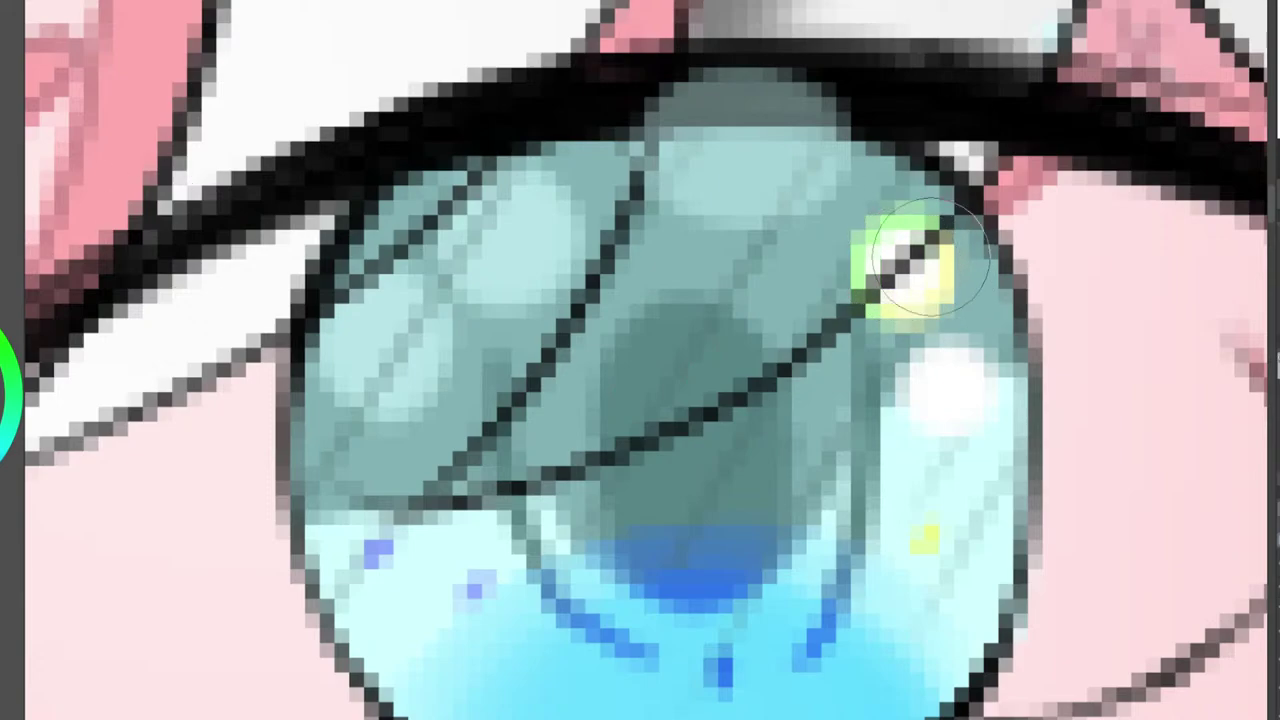
scroll(911, 325, "down", 2)
scroll(918, 350, "down", 5)
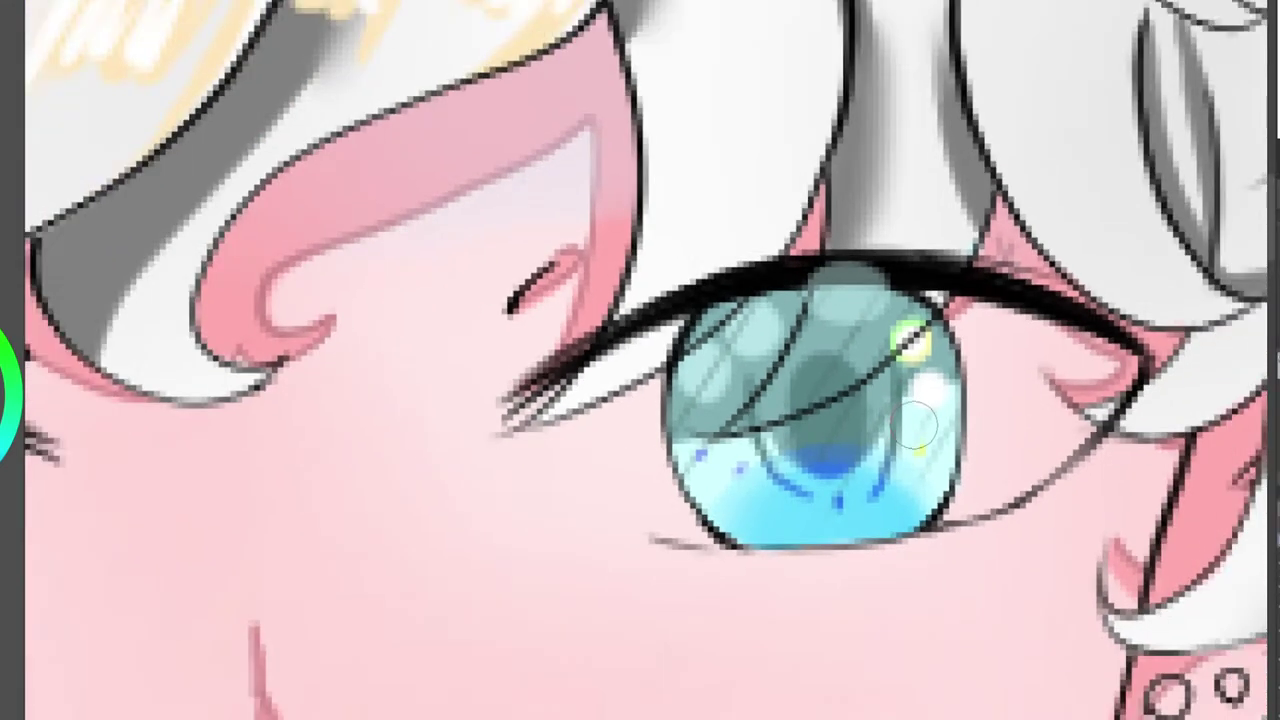
Examine the green and yellow edges of both upper eye highlights against the whole face and in close-up.
scroll(918, 440, "down", 5)
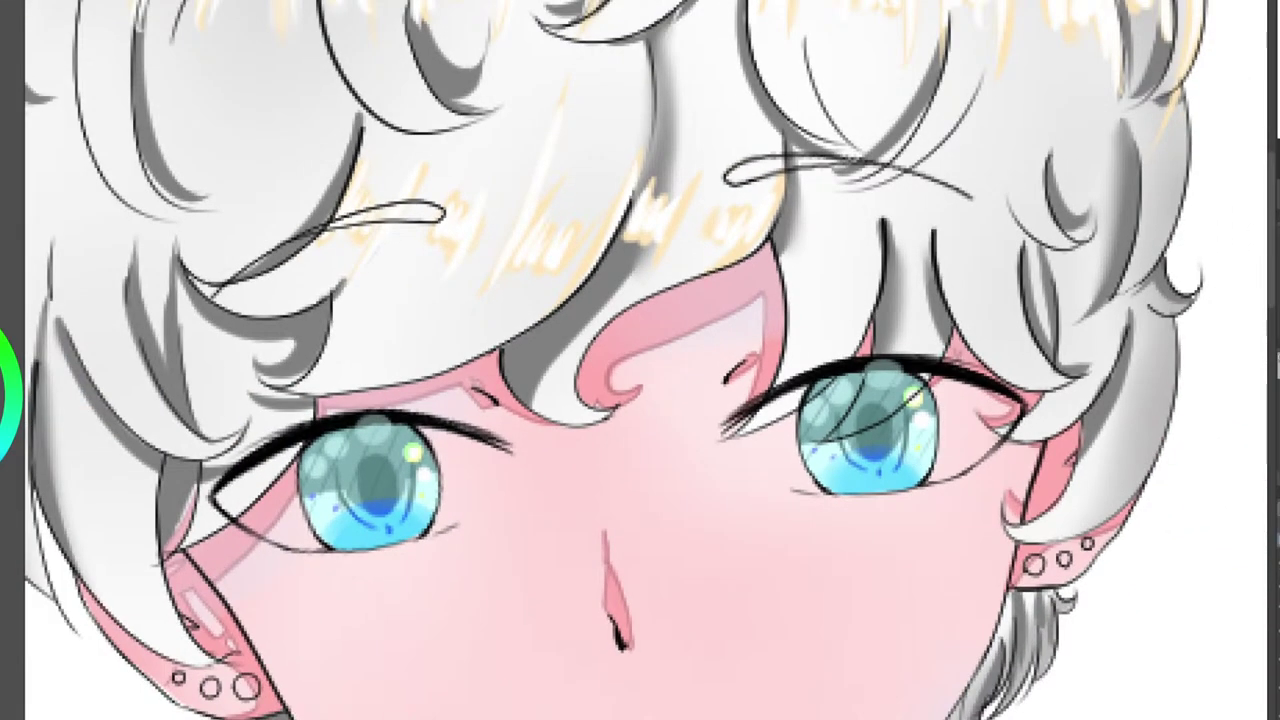
mouse_move(1198, 286)
left_mouse_down()
mouse_move(1255, 75)
mouse_move(1225, 89)
left_mouse_up()
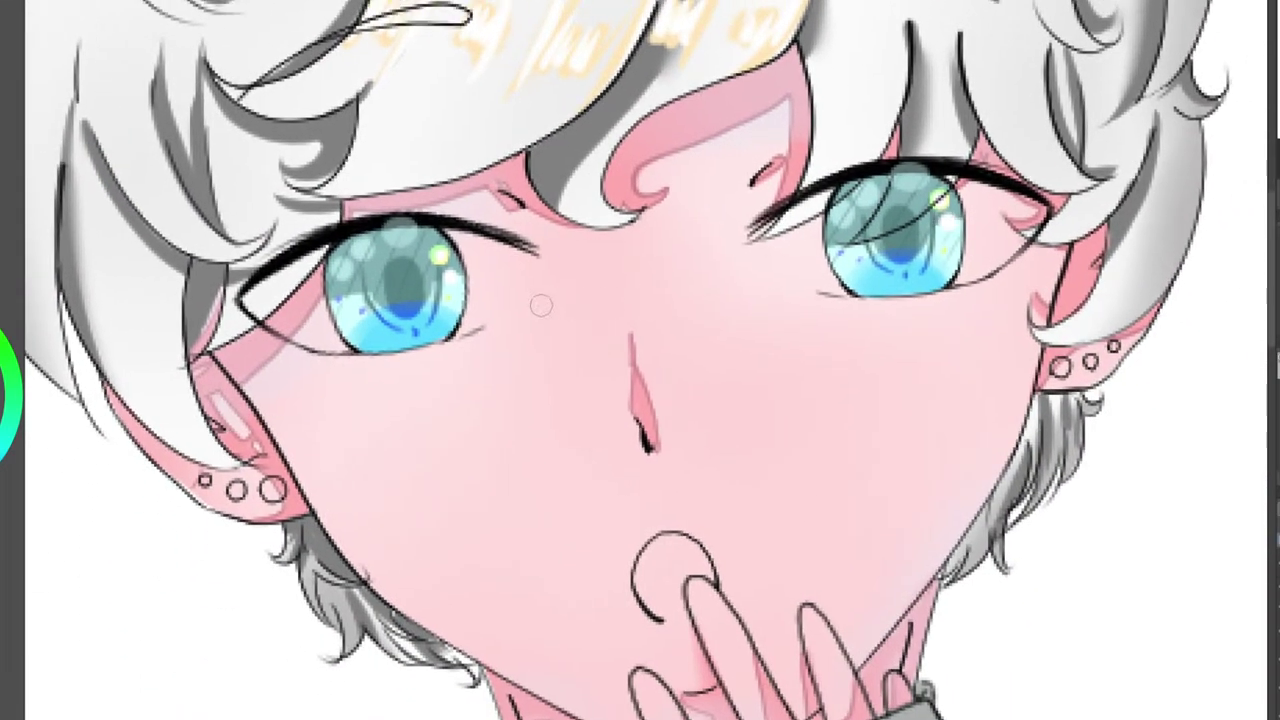
scroll(455, 285, "up", 2)
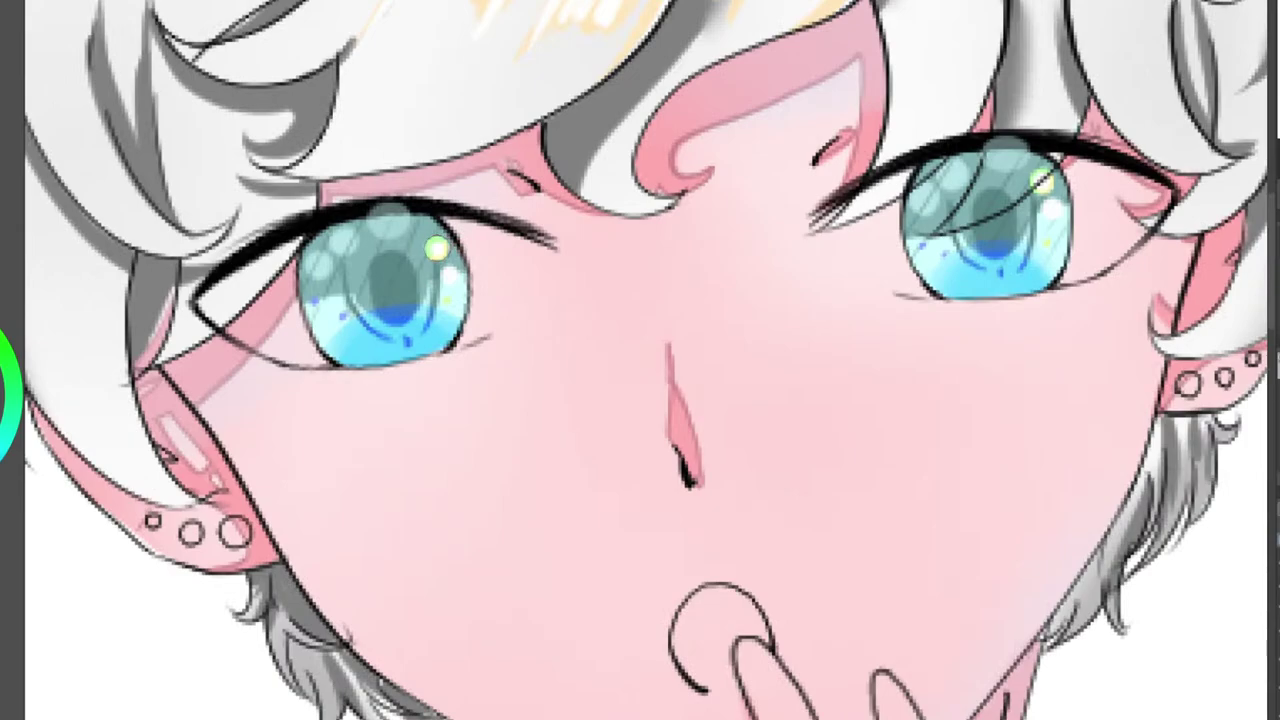
scroll(746, 366, "down", 3)
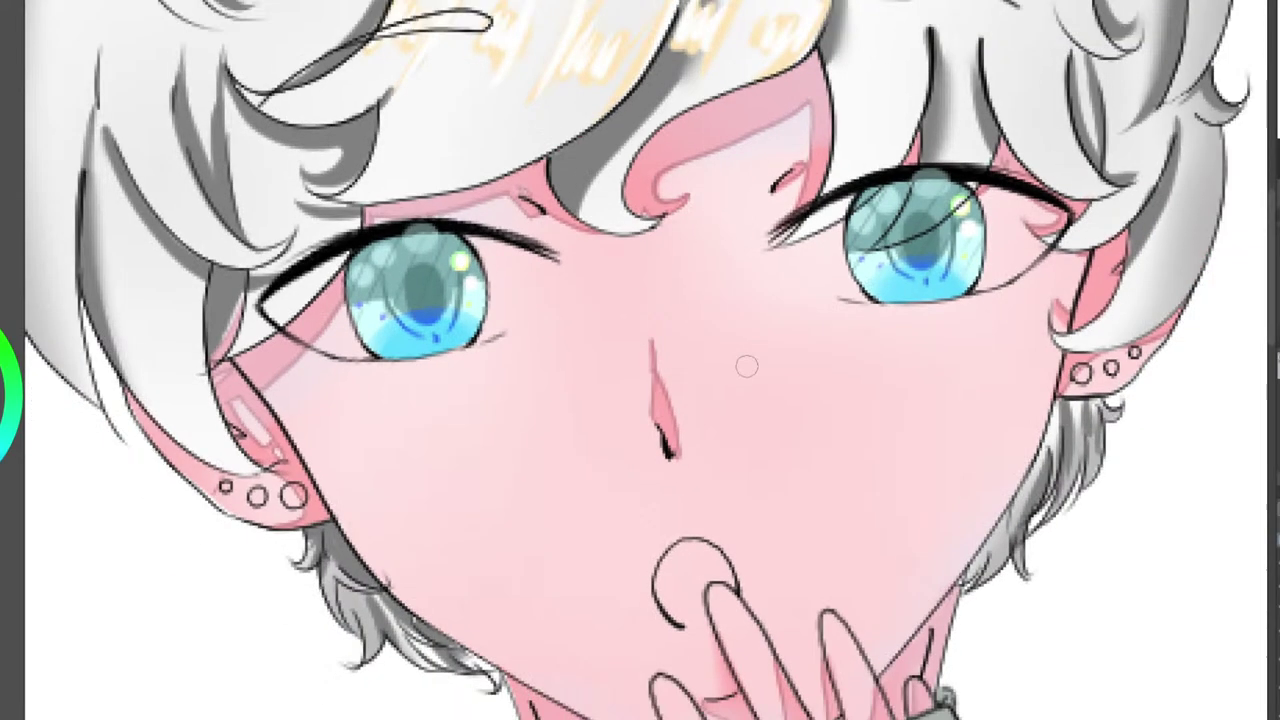
scroll(489, 403, "up", 5)
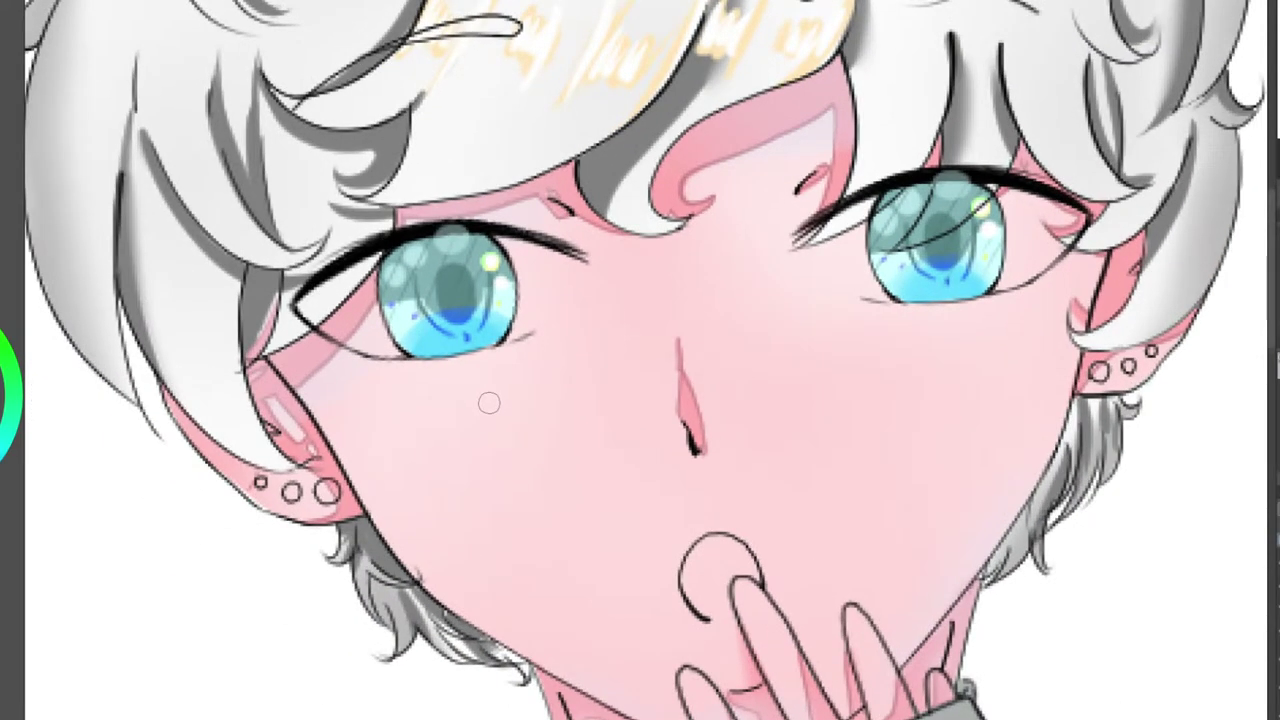
scroll(496, 213, "up", 2)
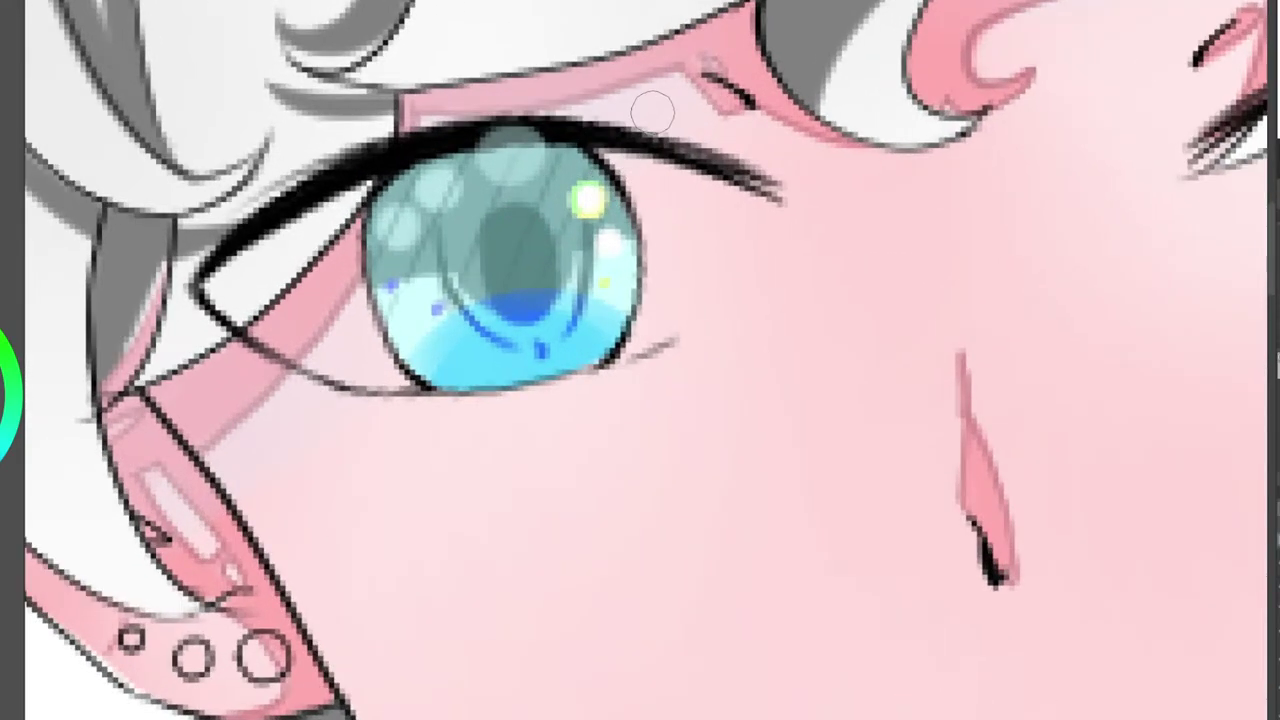
scroll(583, 210, "up", 2)
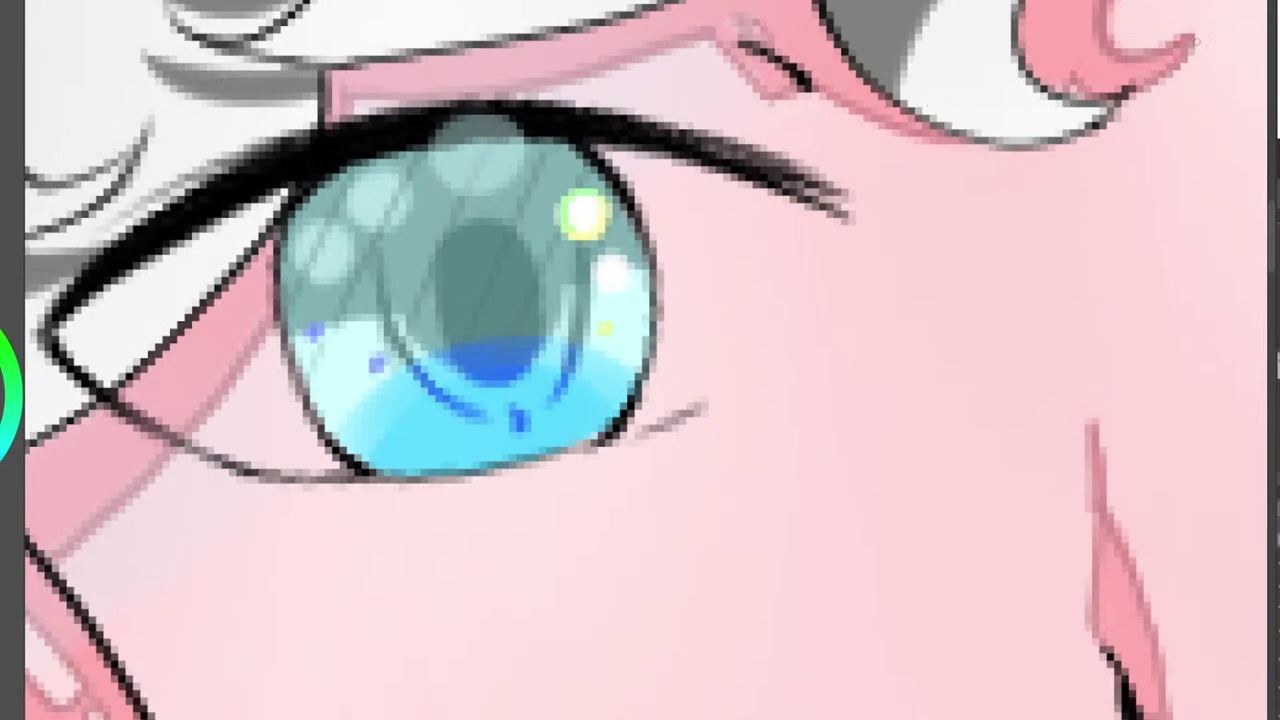
left_click_drag(1192, 60, 412, 23)
left_click_drag(1155, 100, 536, 272)
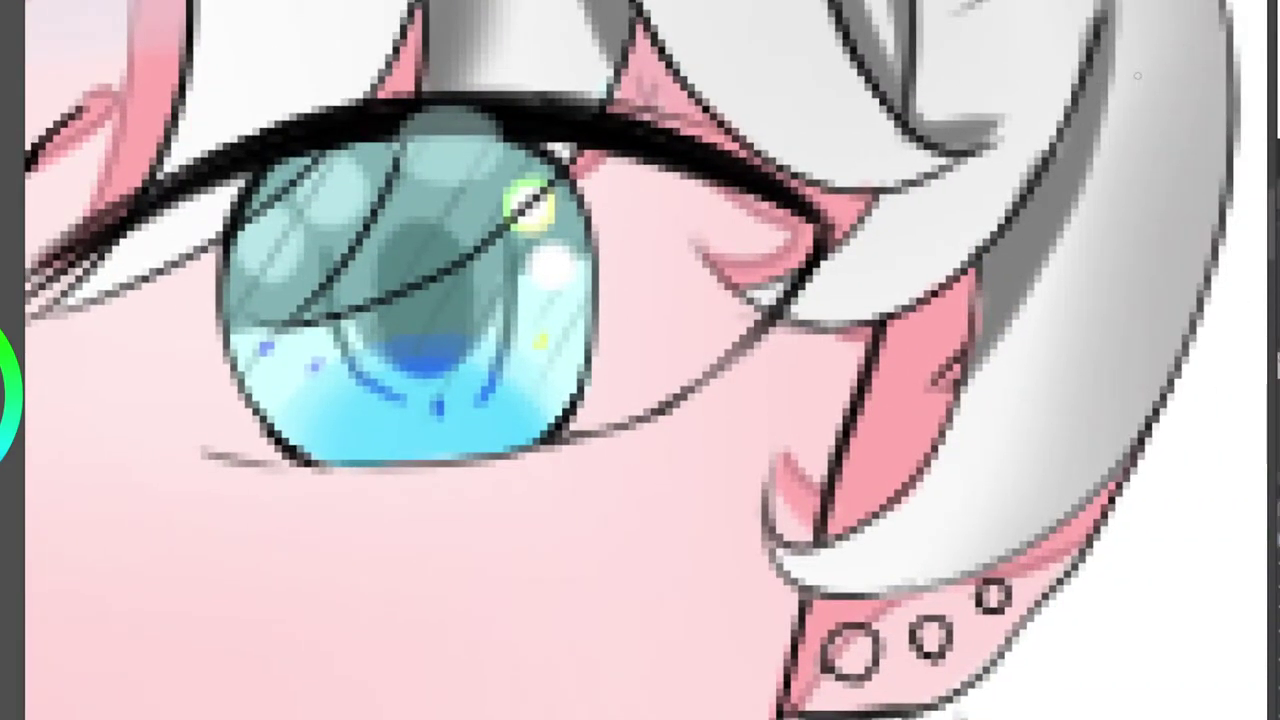
Paint a pinkish-lilac crescent along the lower right edge of the lower white highlight in each eye.
scroll(515, 284, "up", 2)
scroll(538, 245, "up", 4)
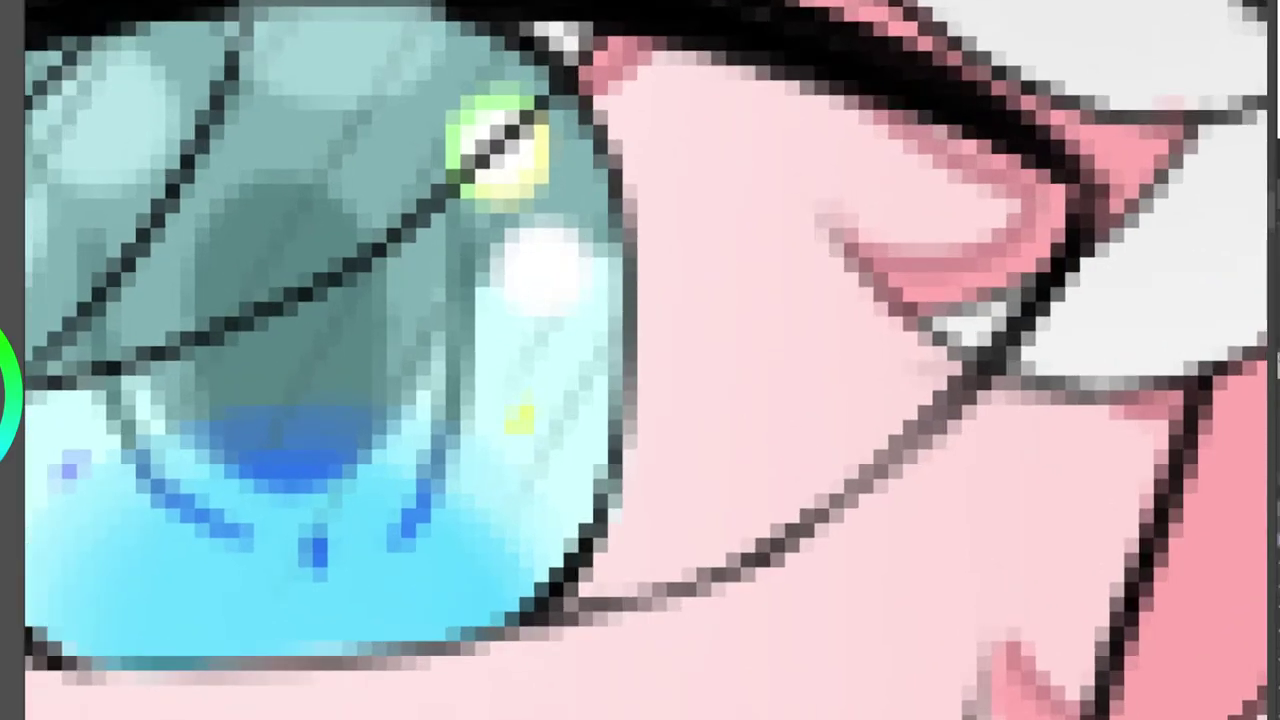
mouse_move(571, 235)
left_mouse_down()
mouse_move(547, 309)
mouse_move(584, 285)
mouse_move(570, 235)
mouse_move(503, 308)
left_mouse_up()
left_click_drag(1277, 60, 1254, 62)
scroll(646, 360, "right", 3)
scroll(646, 360, "down", 1)
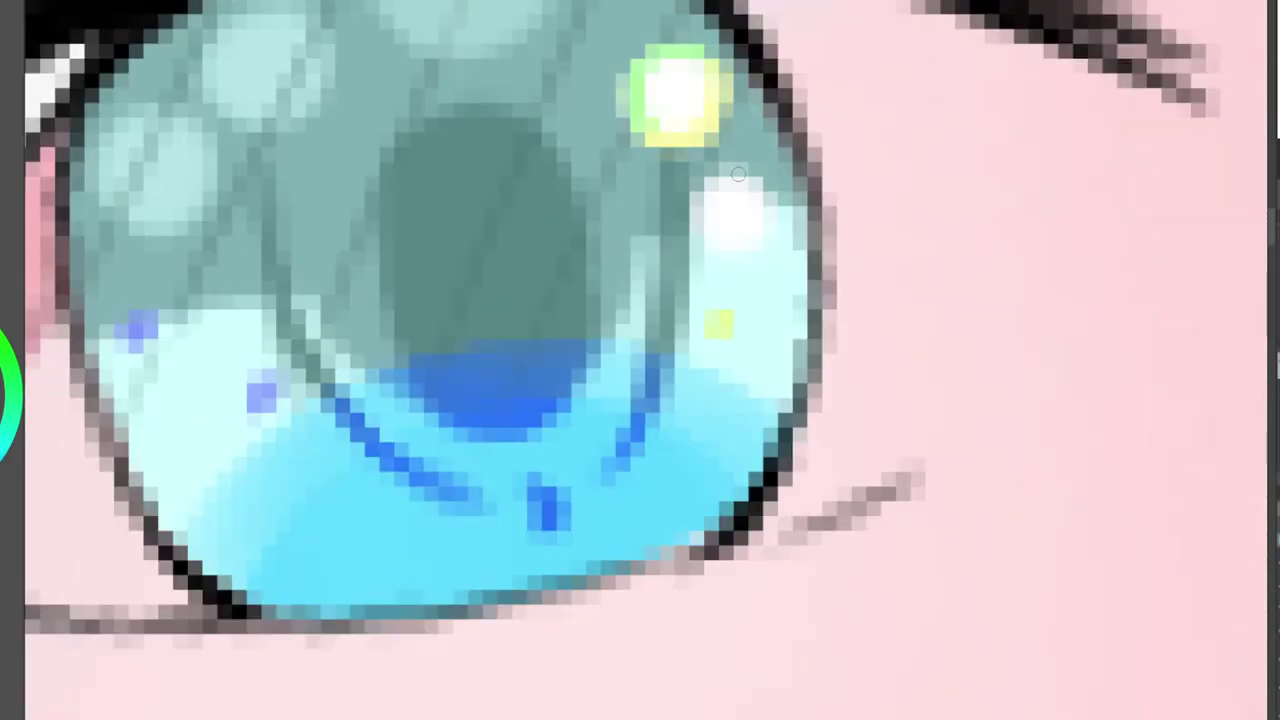
mouse_move(738, 172)
left_mouse_down()
mouse_move(749, 229)
mouse_move(729, 241)
mouse_move(755, 191)
left_mouse_up()
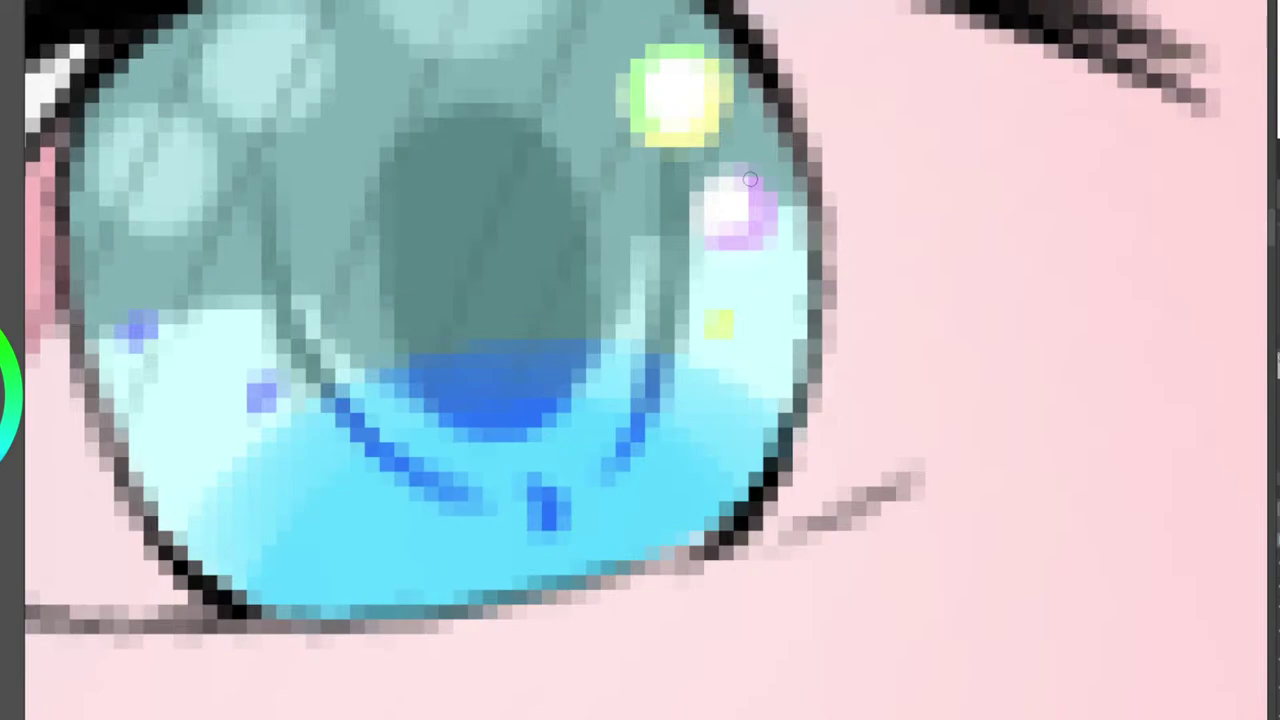
Paint a blue-violet crescent along the left edge of the lower white highlight in each eye.
mouse_move(750, 179)
left_mouse_down()
mouse_move(700, 235)
mouse_move(755, 168)
left_mouse_up()
left_click_drag(1276, 8, 1279, 8)
mouse_move(641, 234)
left_mouse_down()
mouse_move(584, 230)
mouse_move(578, 315)
mouse_move(628, 238)
left_mouse_up()
scroll(585, 284, "down", 3)
scroll(577, 300, "down", 5)
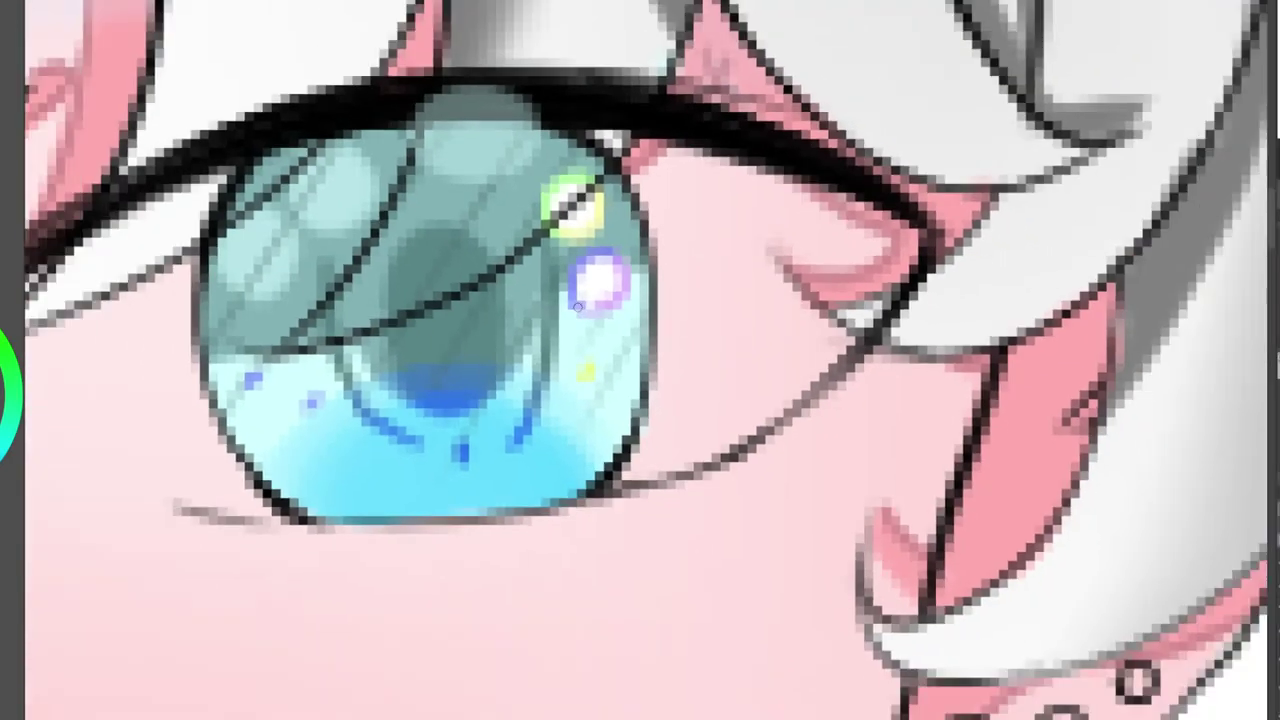
Check the lilac and blue-violet highlight edges in both eyes against the whole face.
scroll(577, 300, "down", 5)
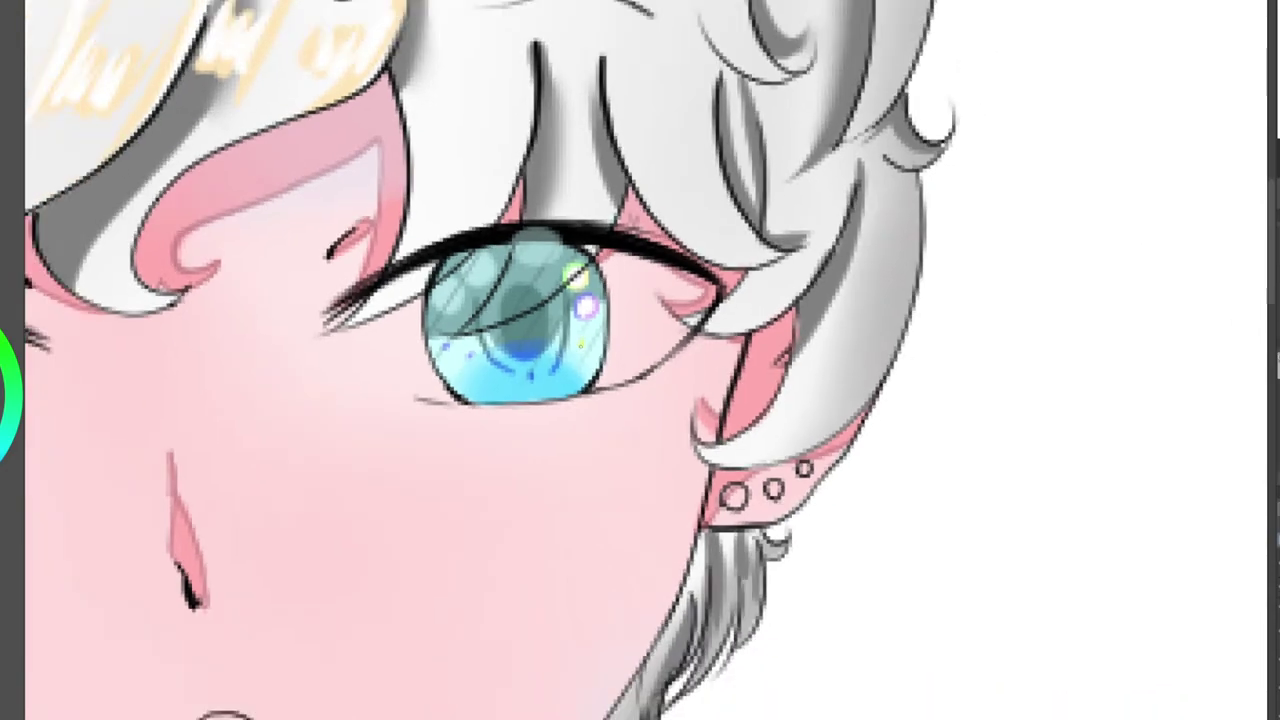
scroll(577, 300, "down", 2)
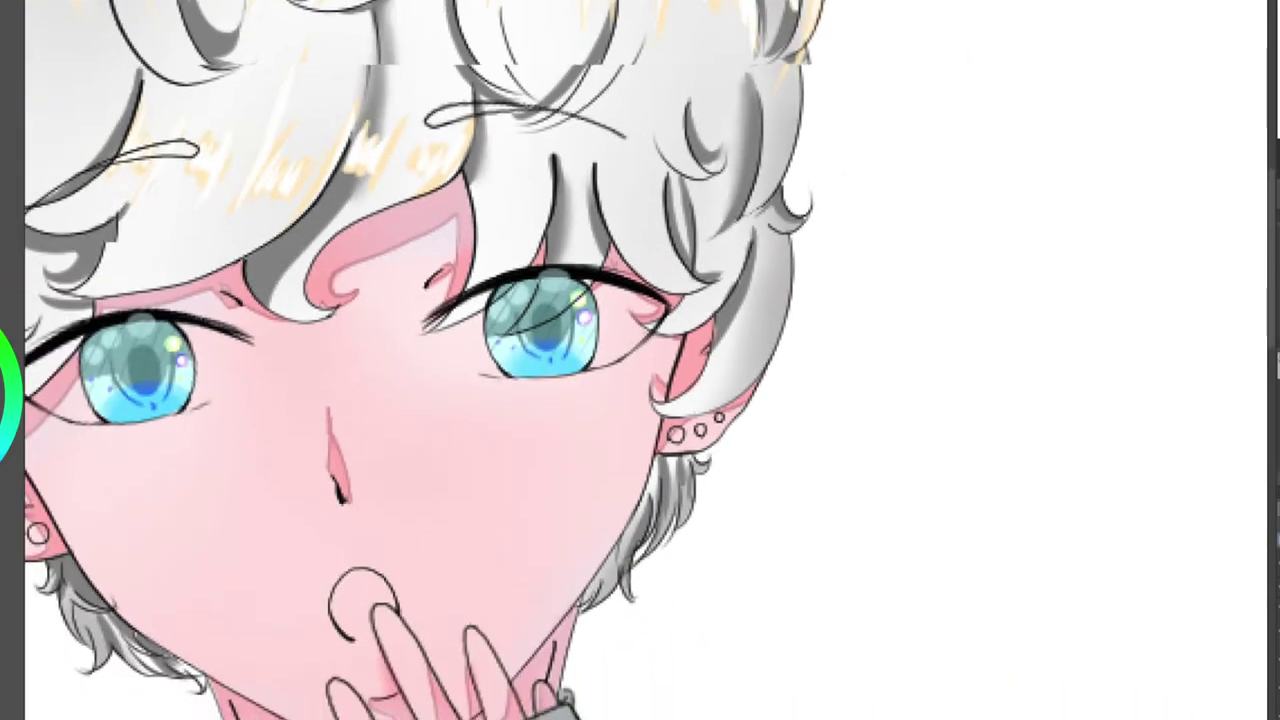
scroll(600, 330, "up", 5)
left_click_drag(640, 360, 609, 401)
key("Left")
key("Left")
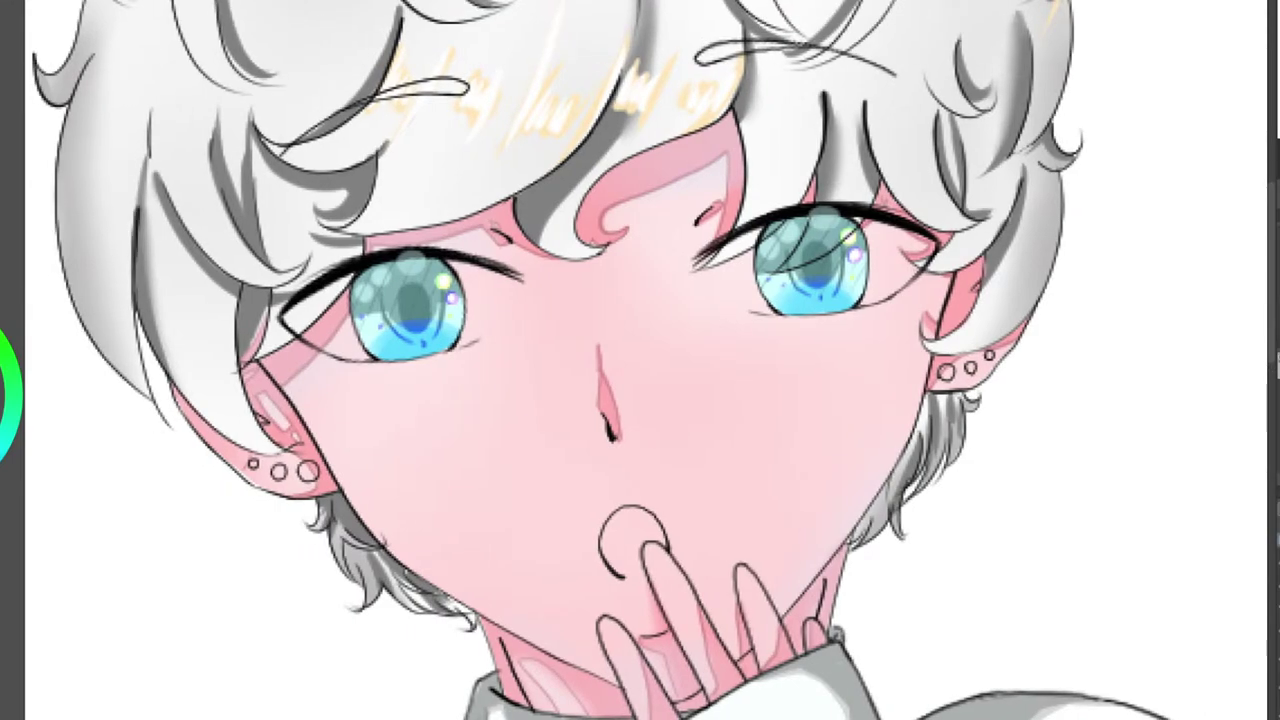
key("ctrl+z")
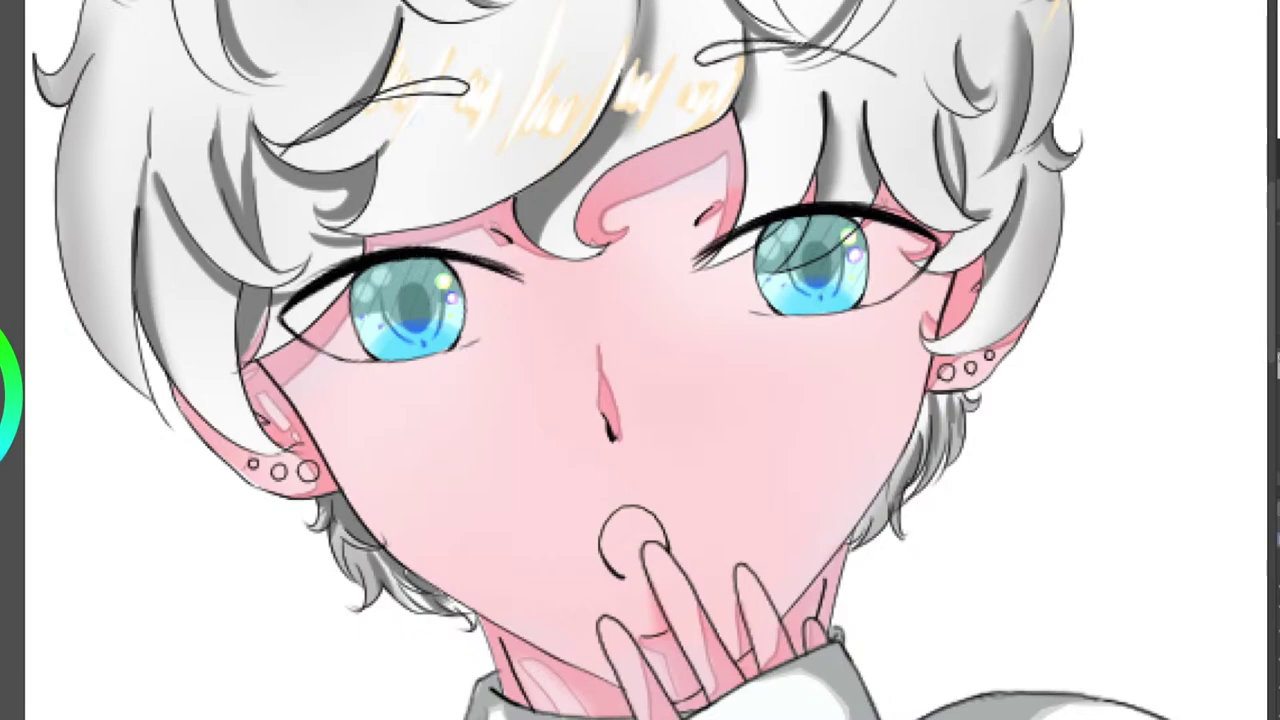
key("ctrl+y")
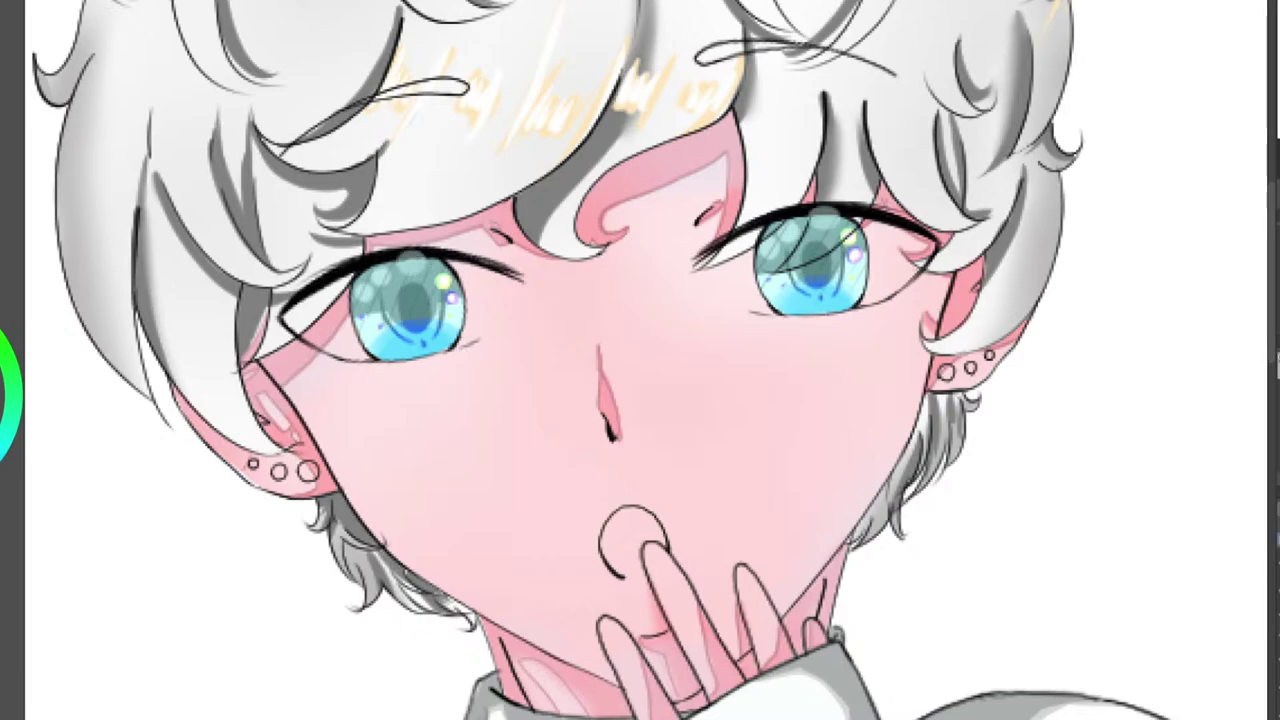
Add a solid white highlight at the upper left of each iris, overlapping the upper lash line.
scroll(435, 267, "up", 3)
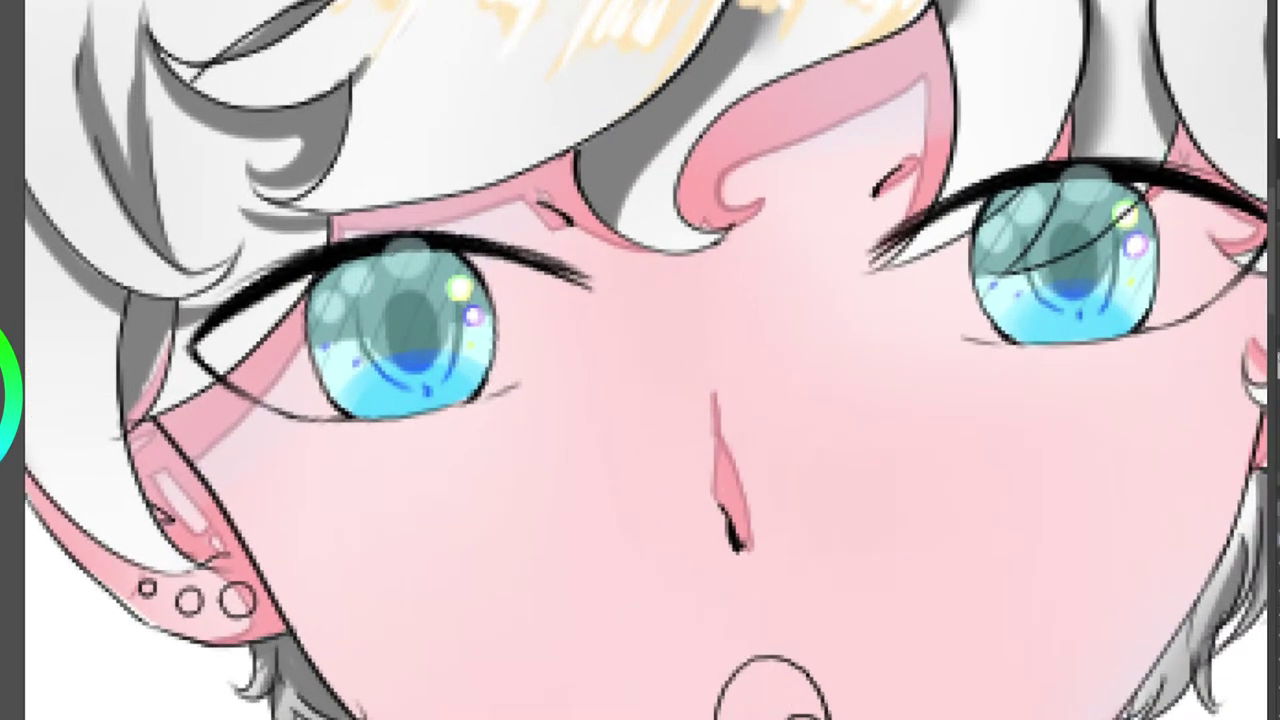
scroll(296, 268, "up", 2)
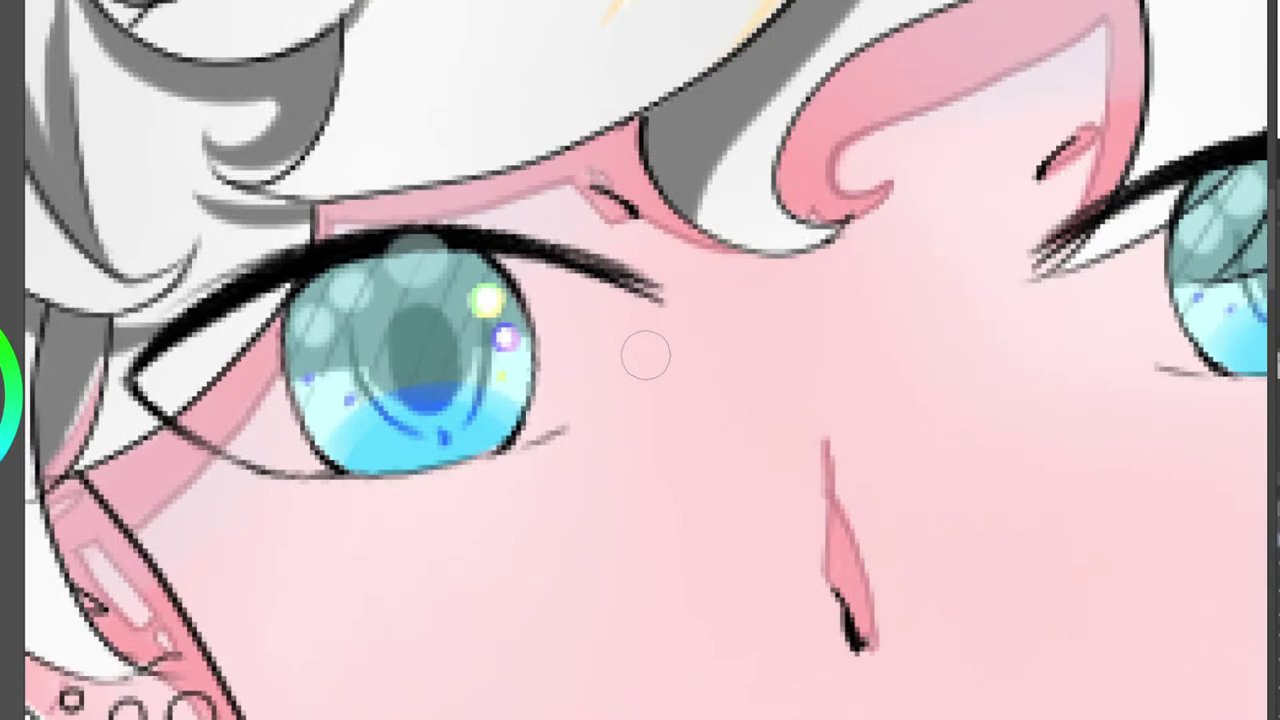
scroll(430, 300, "up", 1)
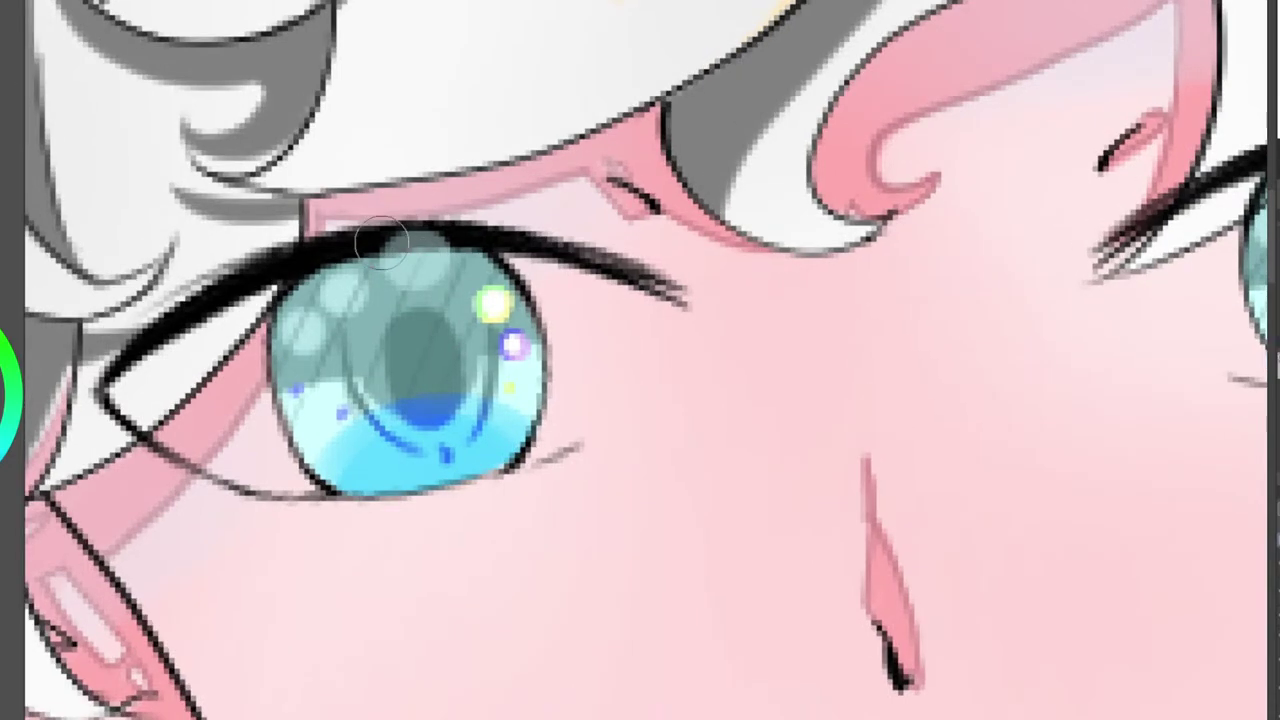
scroll(400, 280, "down", 3)
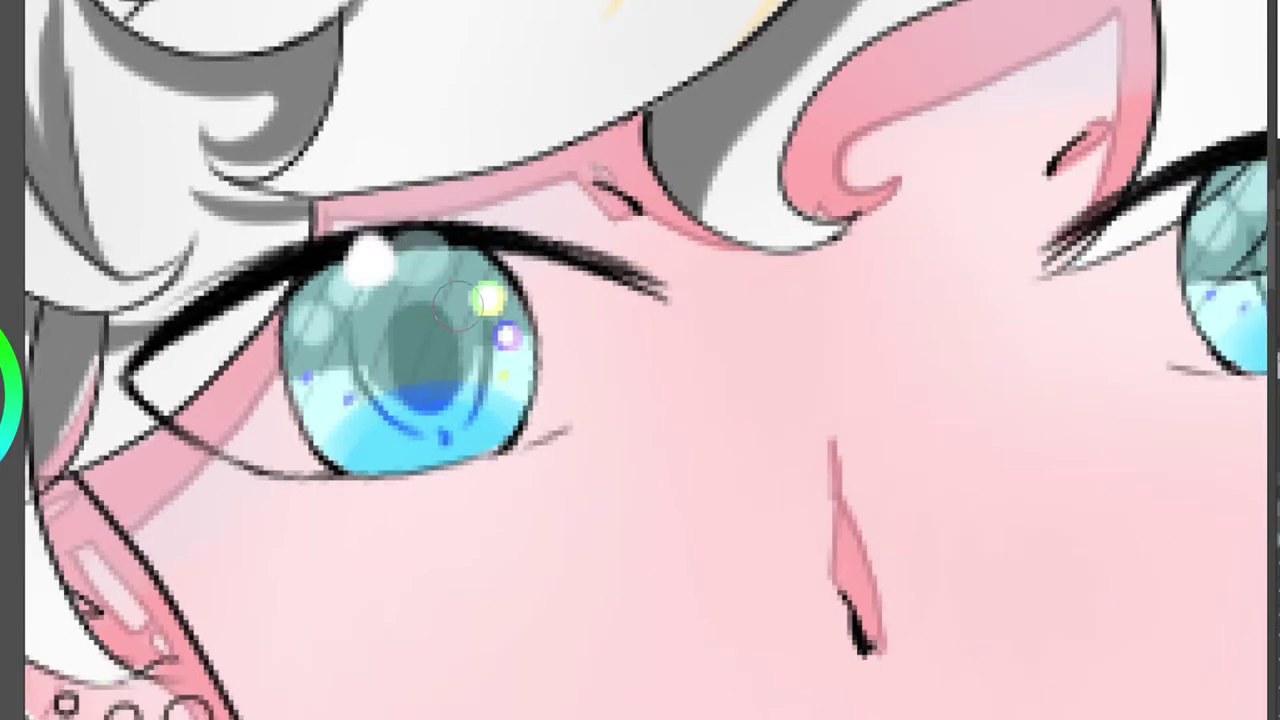
scroll(581, 415, "down", 1)
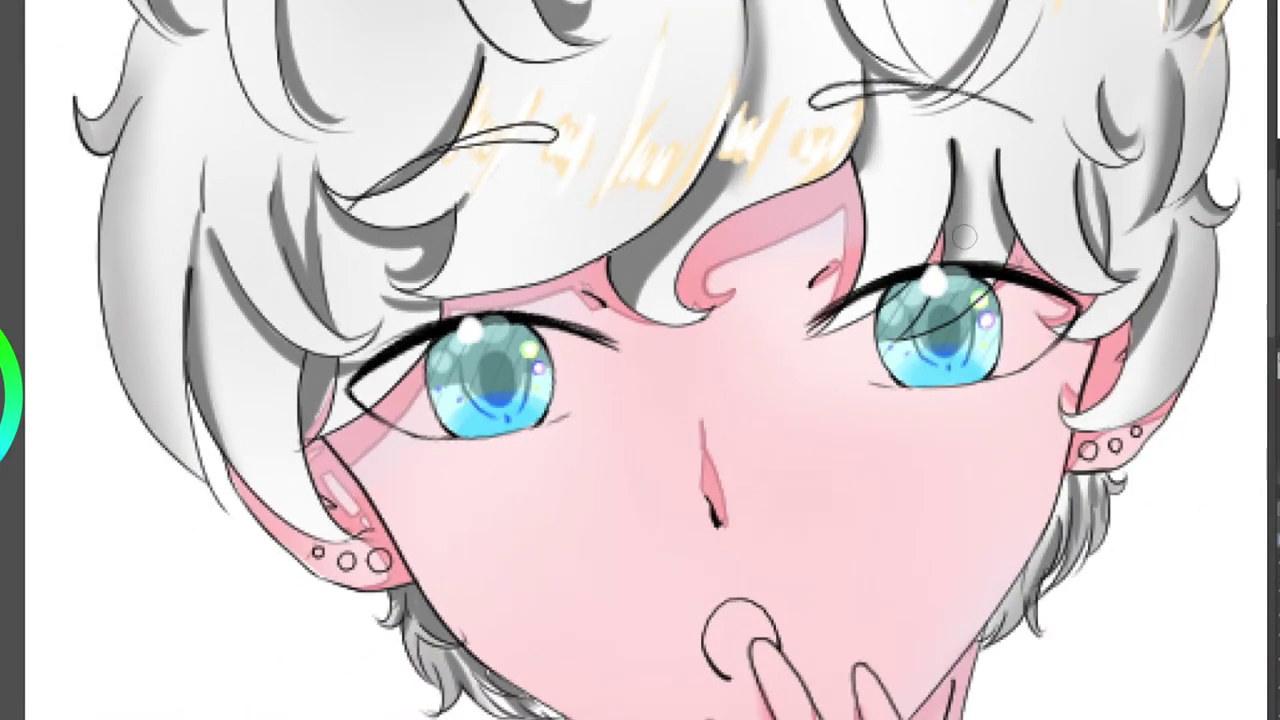
scroll(965, 240, "down", 2)
mouse_move(1208, 155)
left_mouse_down()
mouse_move(1168, 131)
mouse_move(1050, 105)
mouse_move(1084, 105)
left_mouse_up()
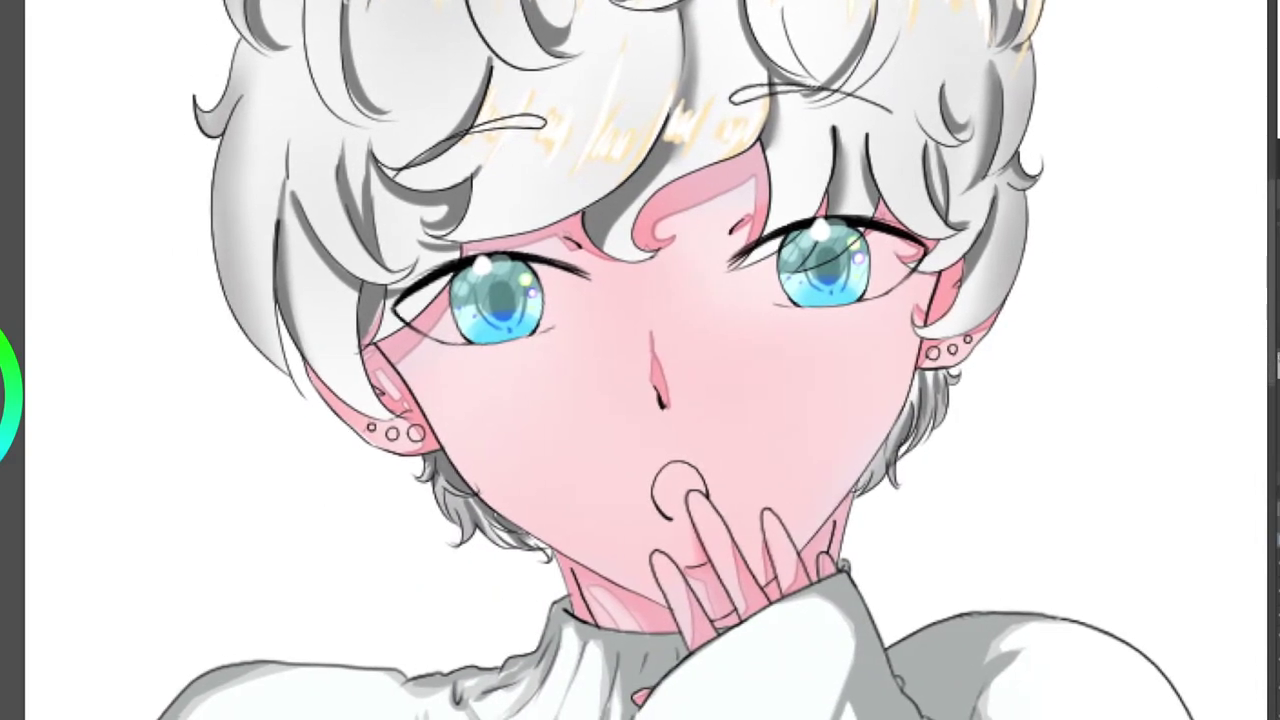
Compare both eyes with and without the white centres of the colour-edged round highlights.
scroll(460, 345, "up", 2)
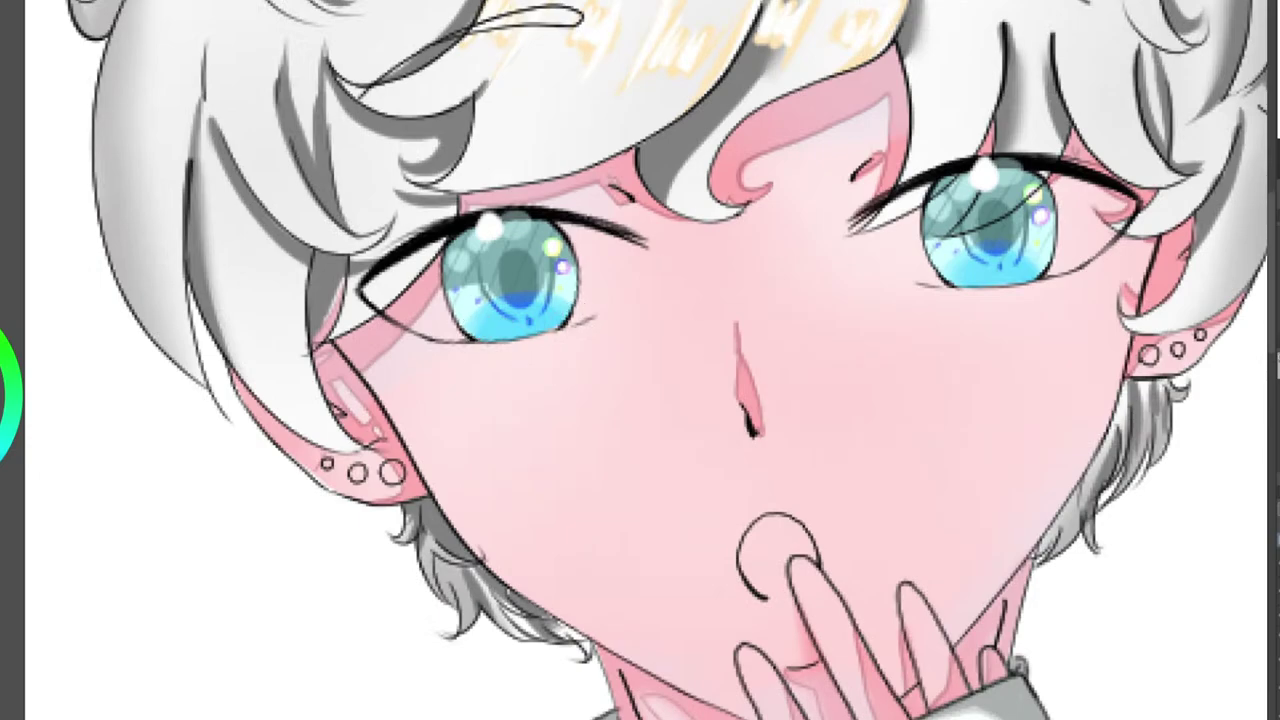
key("ctrl+z")
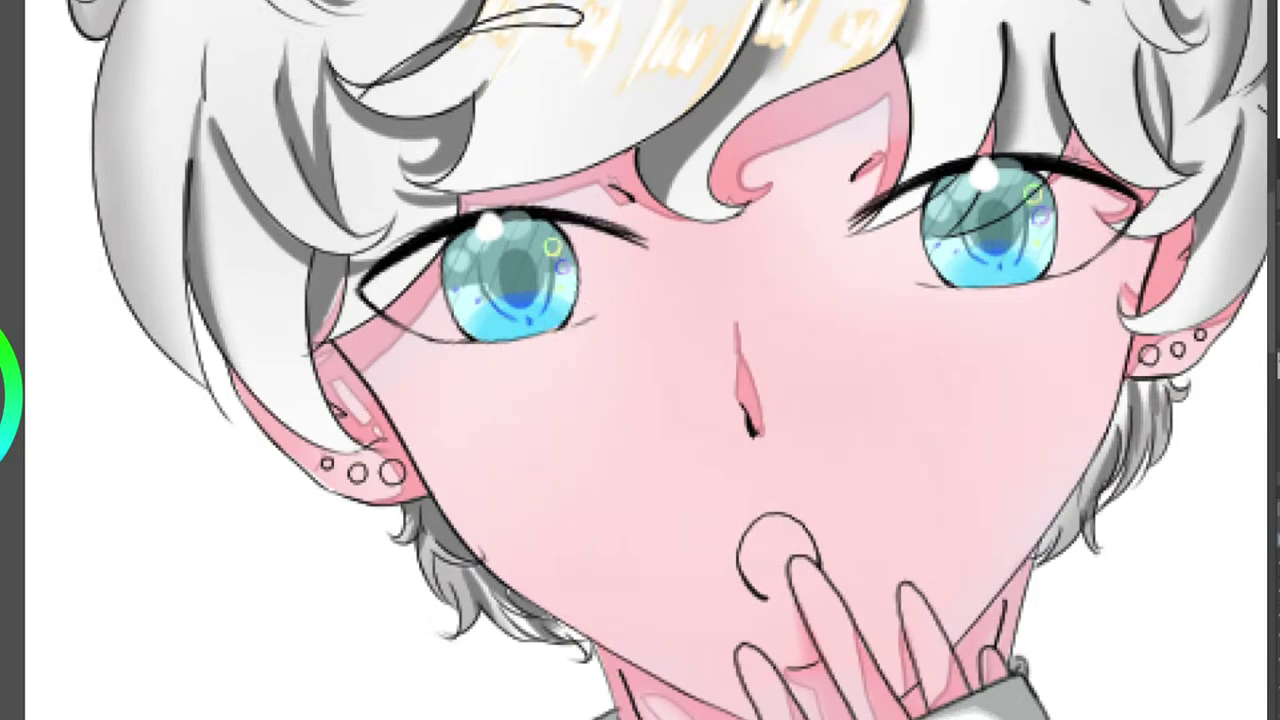
key("ctrl+y")
Paint a large round white highlight over the lower right part of each iris.
scroll(1030, 258, "up", 3)
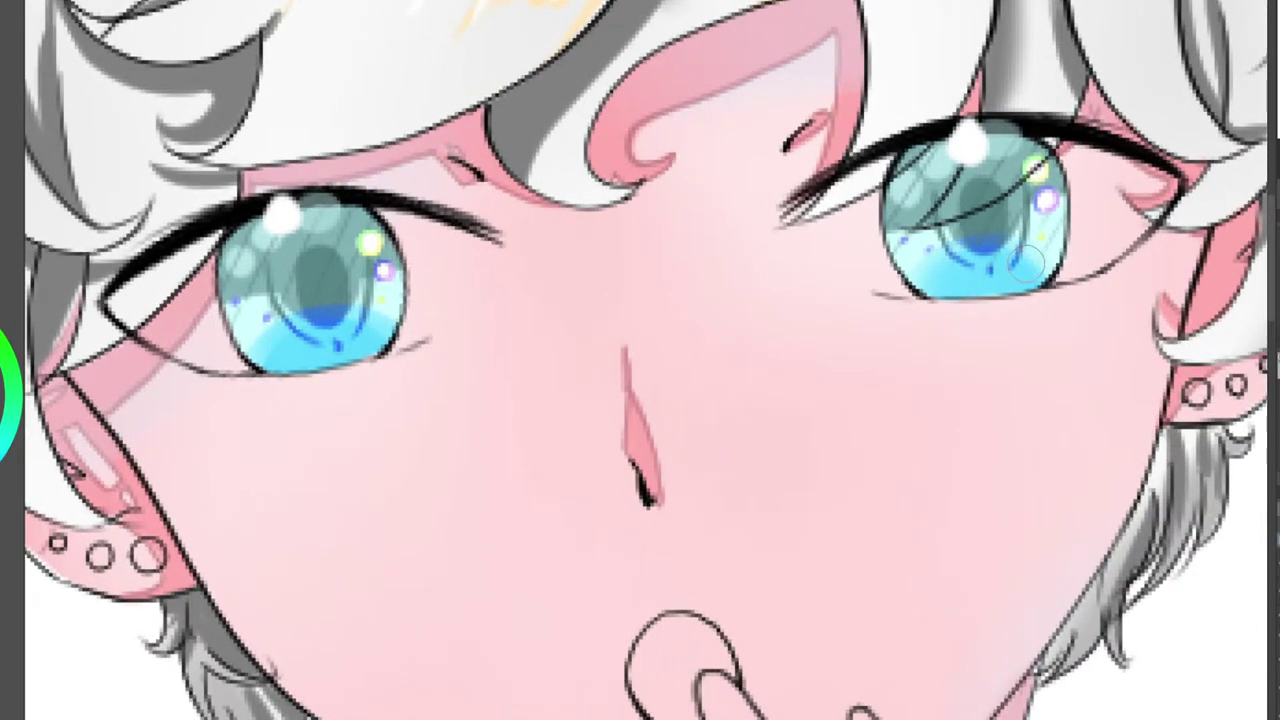
left_click_drag(1026, 262, 1038, 258)
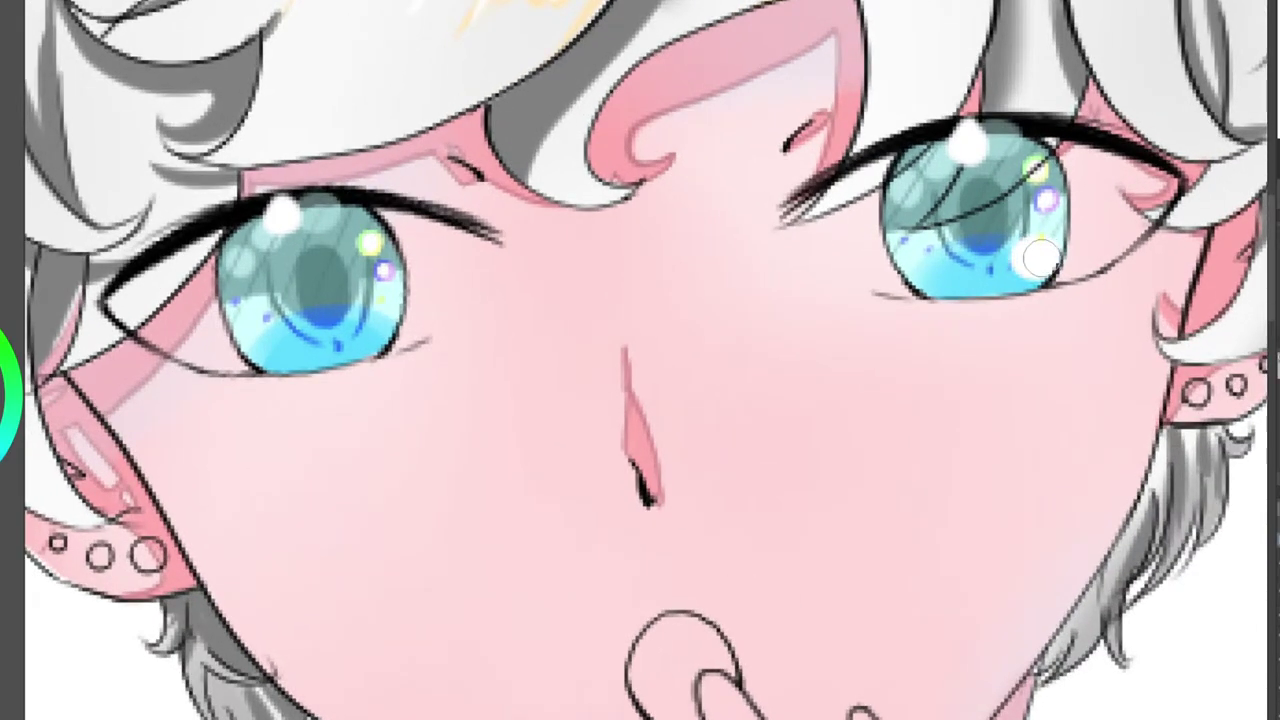
left_click_drag(366, 332, 380, 318)
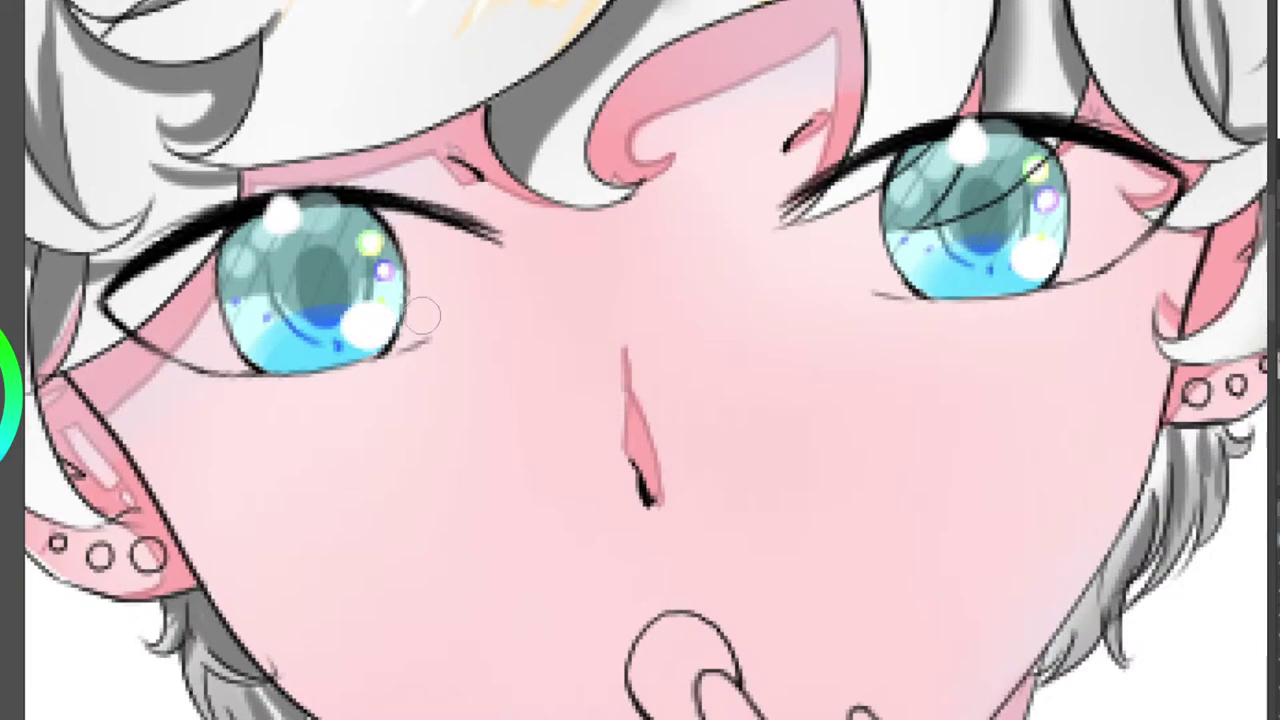
Examine the large white highlights in both eyes, close up and against the whole face.
scroll(669, 391, "down", 5)
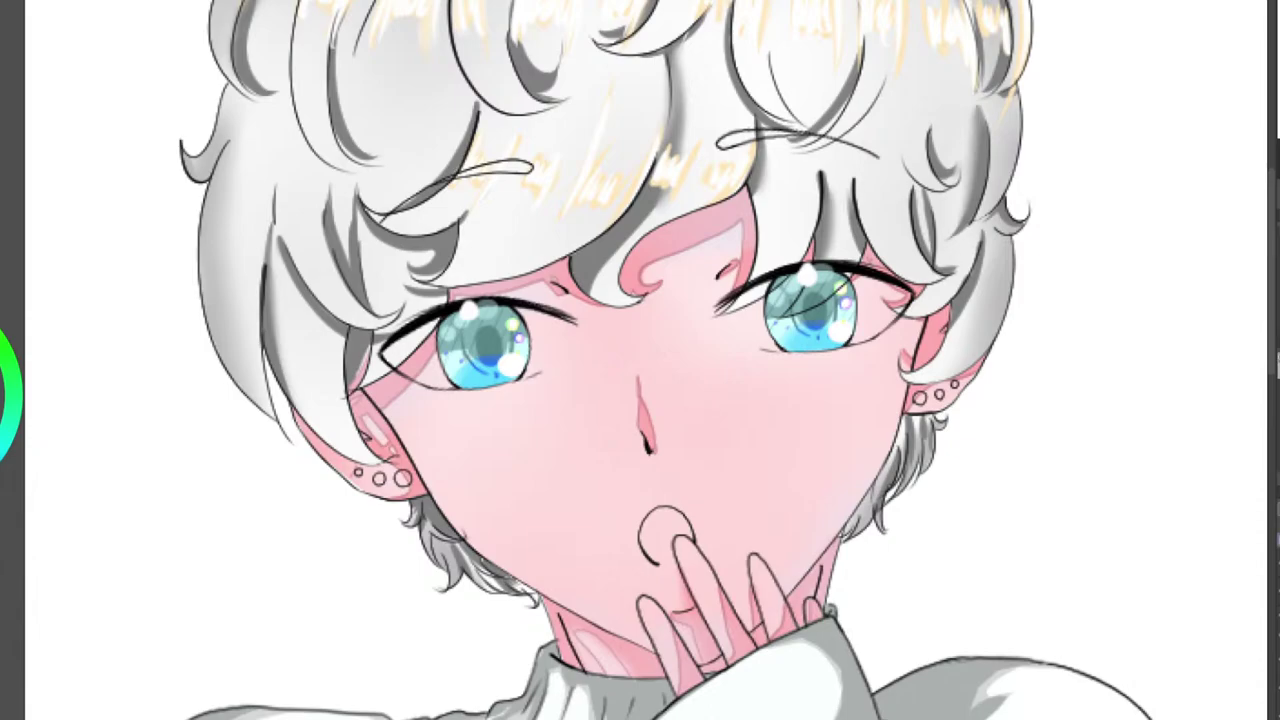
scroll(550, 418, "up", 5)
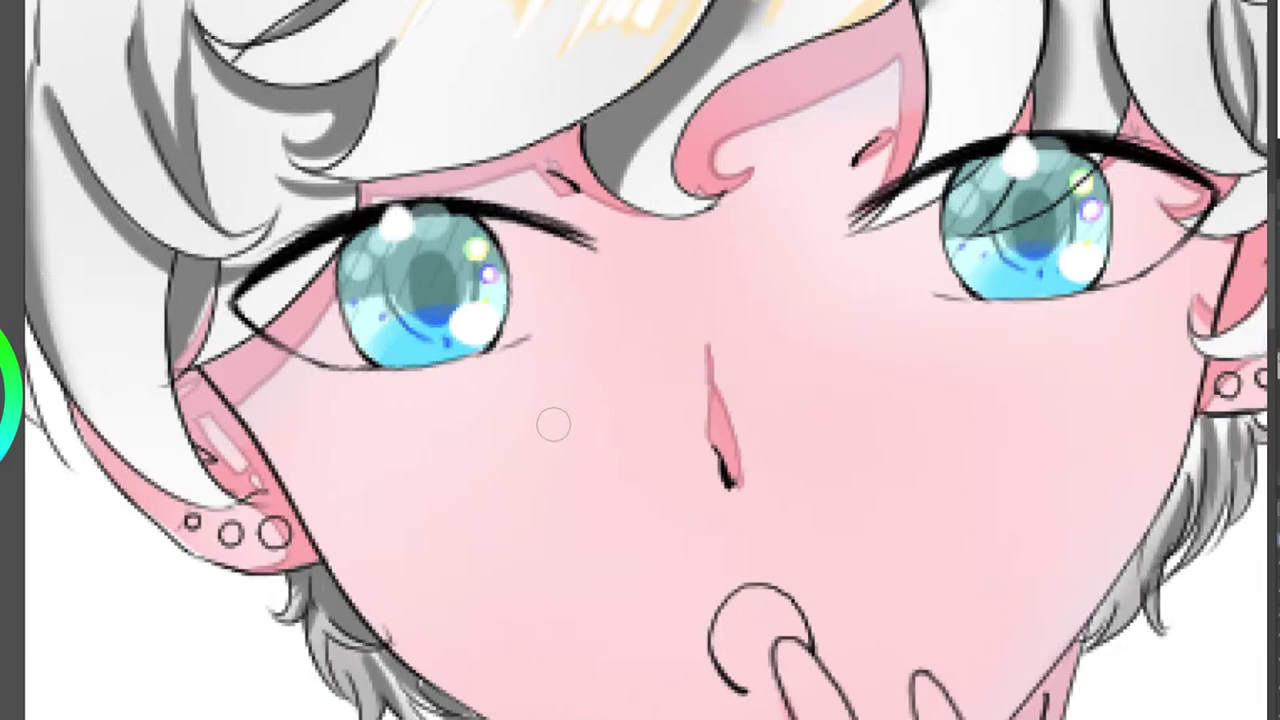
left_click_drag(680, 400, 632, 416)
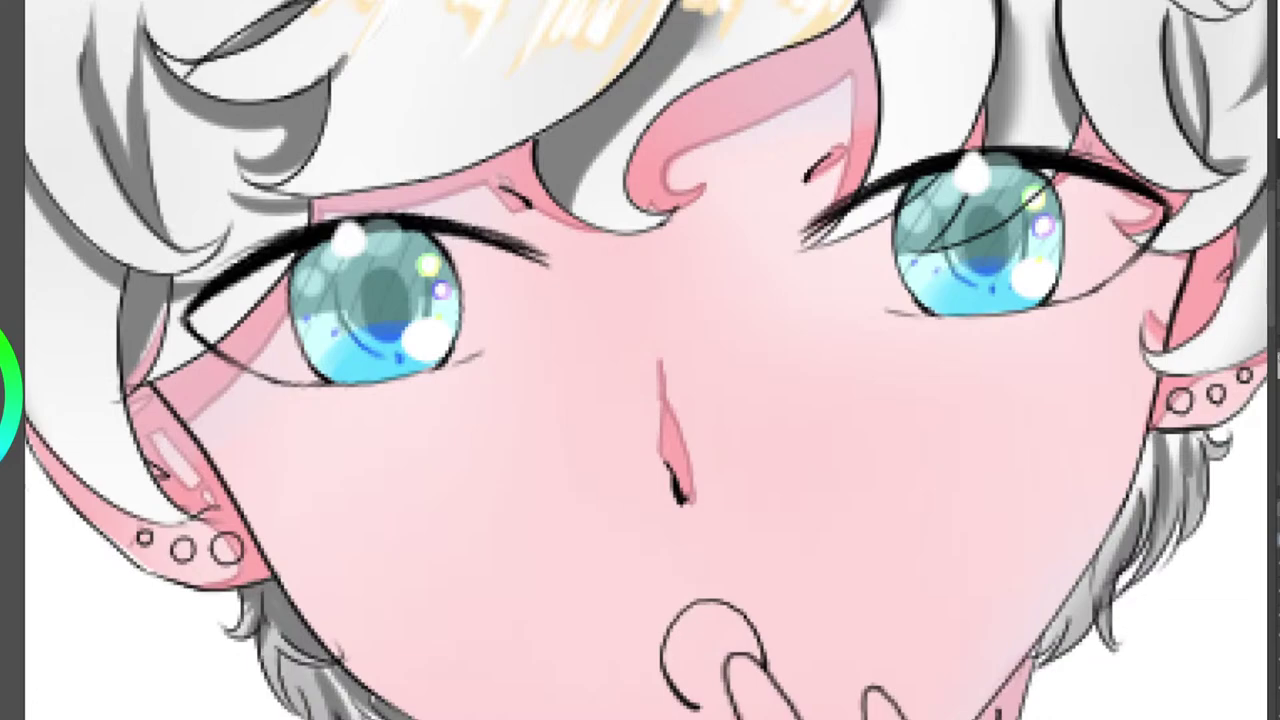
scroll(734, 409, "down", 1)
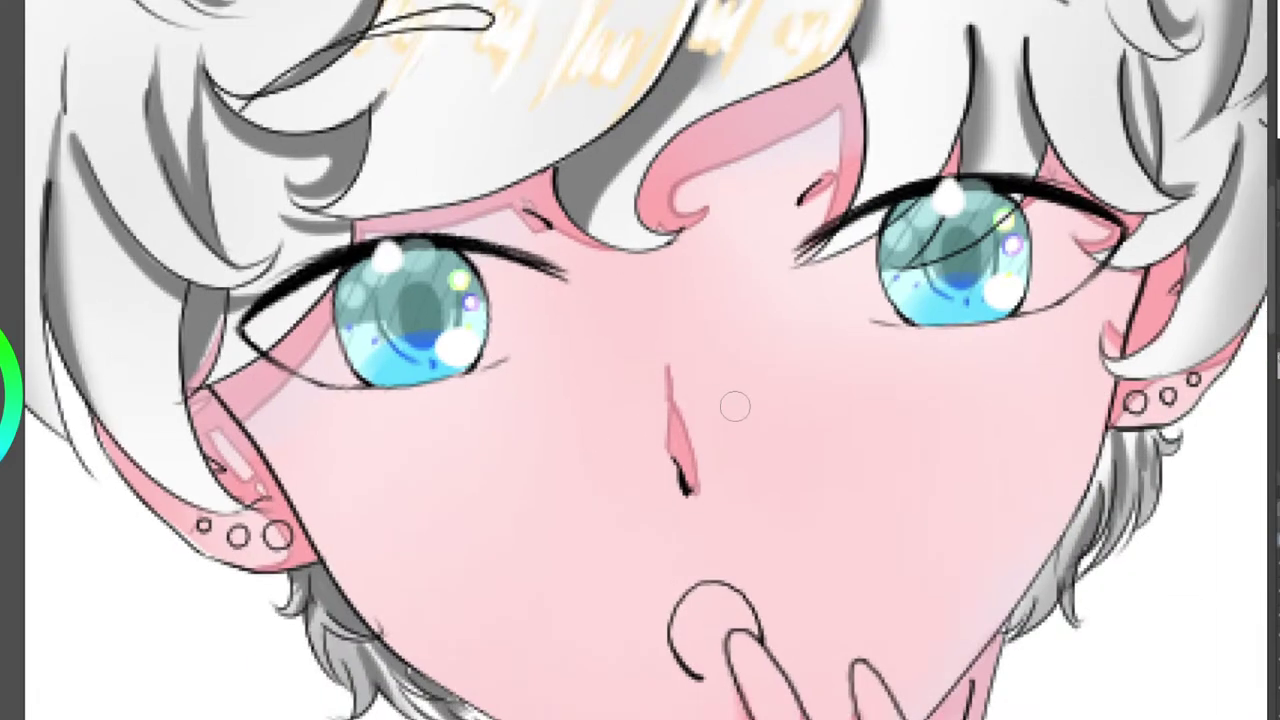
scroll(709, 404, "down", 3)
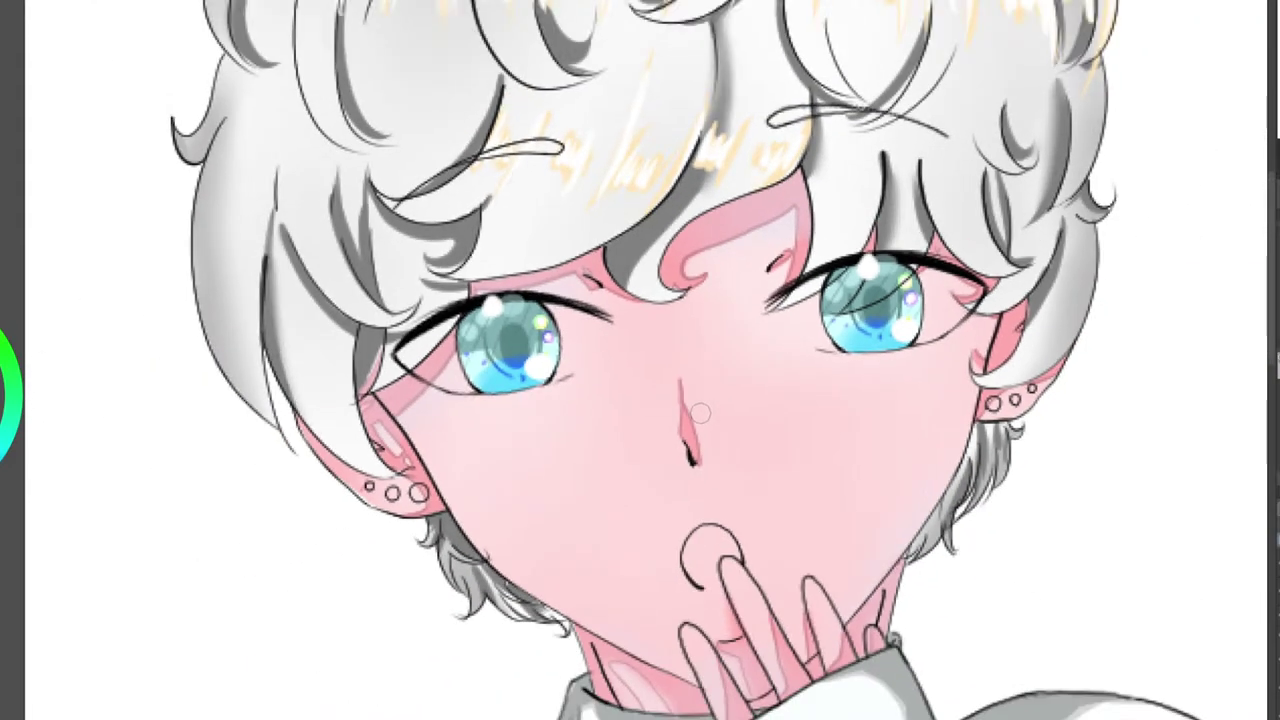
mouse_move(843, 304)
left_mouse_down()
mouse_move(863, 304)
mouse_move(786, 288)
mouse_move(796, 314)
left_mouse_up()
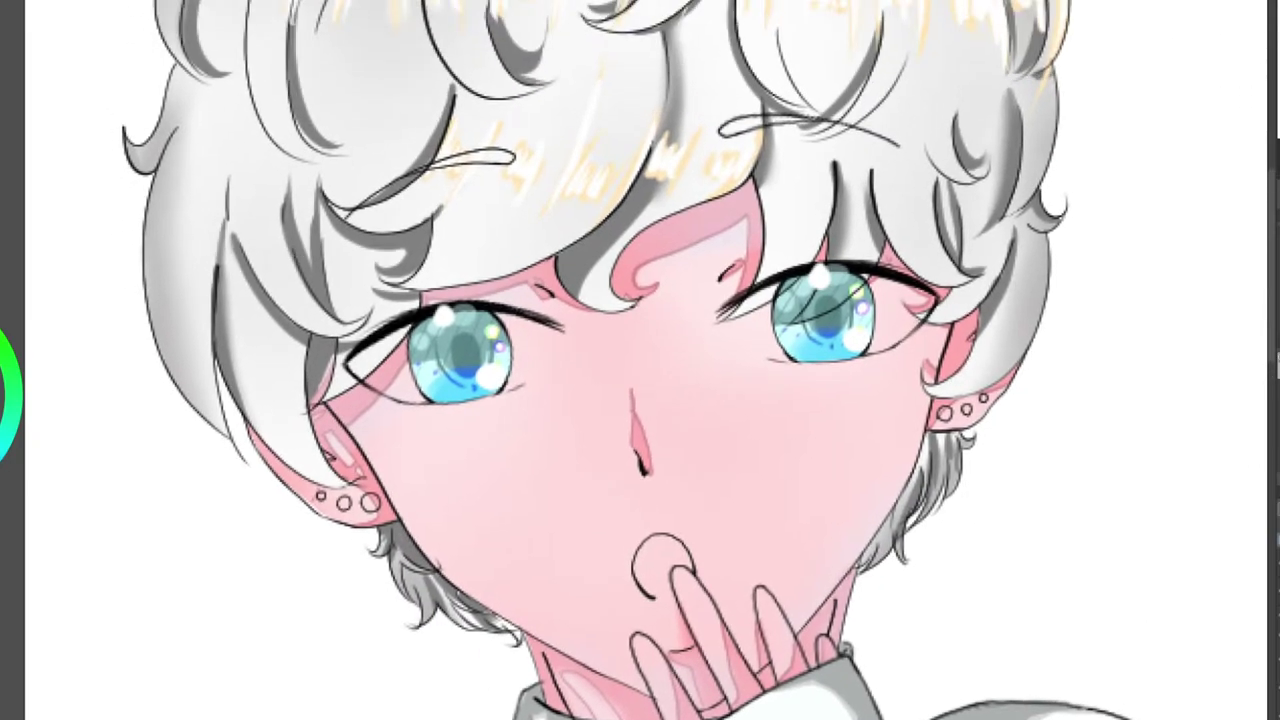
scroll(848, 345, "up", 3)
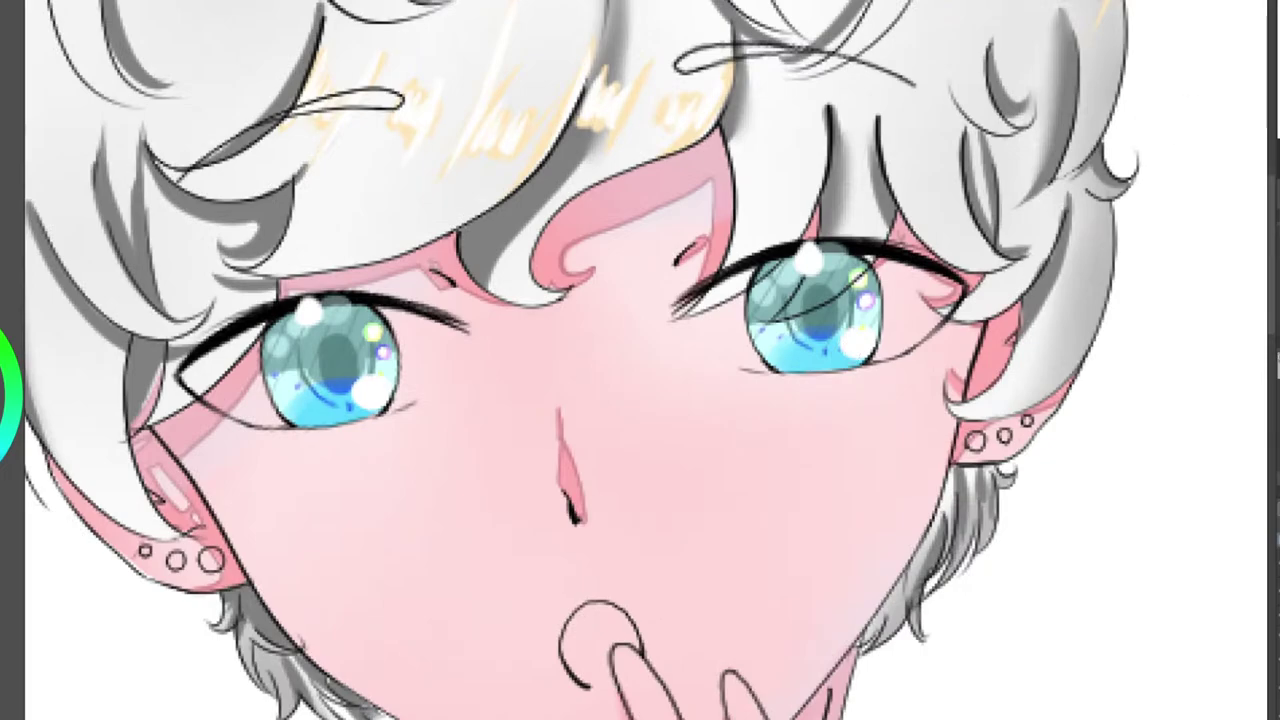
Outline the large white highlight in the lower part of the left eye's iris with a thin blue-violet edge.
mouse_move(860, 330)
left_mouse_down()
mouse_move(1022, 288)
mouse_move(997, 290)
mouse_move(998, 302)
mouse_move(1083, 302)
left_mouse_up()
scroll(460, 275, "up", 3)
left_click_drag(460, 275, 502, 265)
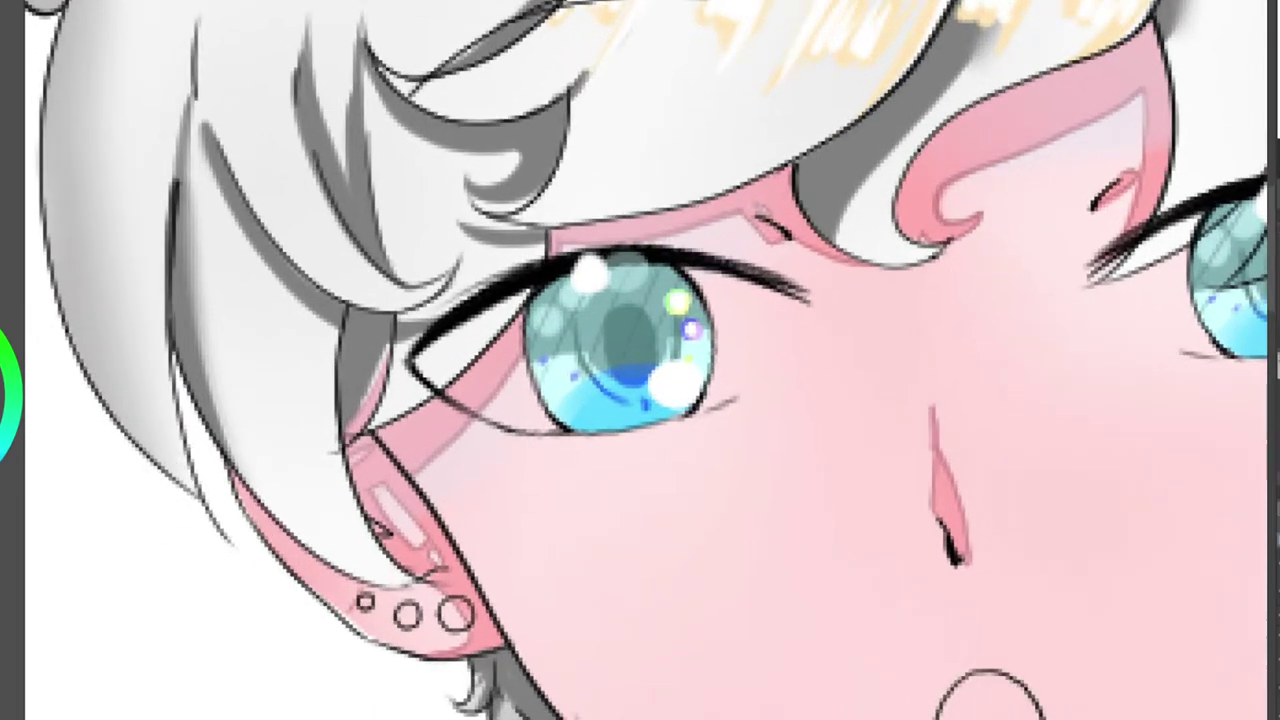
scroll(214, 343, "up", 2)
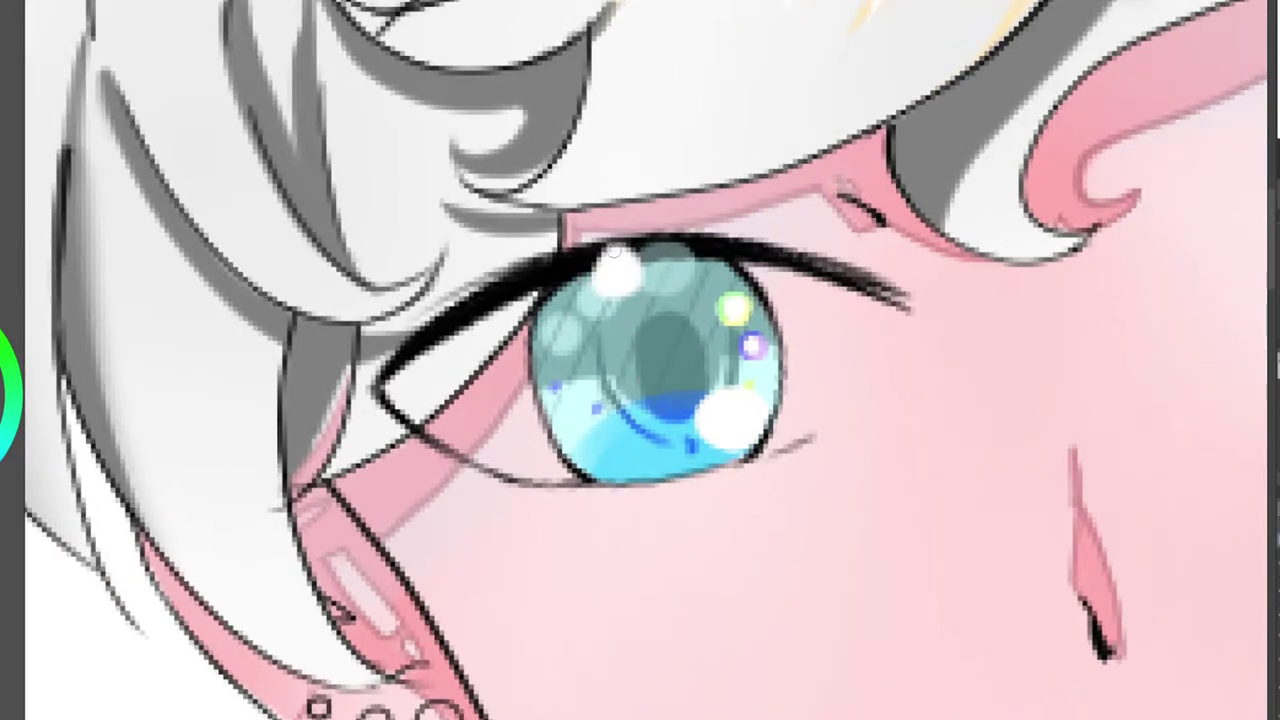
left_click_drag(591, 279, 592, 289)
mouse_move(616, 246)
left_mouse_down()
mouse_move(641, 268)
mouse_move(616, 289)
mouse_move(641, 271)
mouse_move(596, 281)
mouse_move(597, 298)
mouse_move(651, 261)
left_mouse_up()
key("e")
key("b")
scroll(640, 360, "down", 2)
scroll(640, 360, "up", 2)
mouse_move(723, 386)
left_mouse_down()
mouse_move(694, 416)
mouse_move(713, 446)
left_mouse_up()
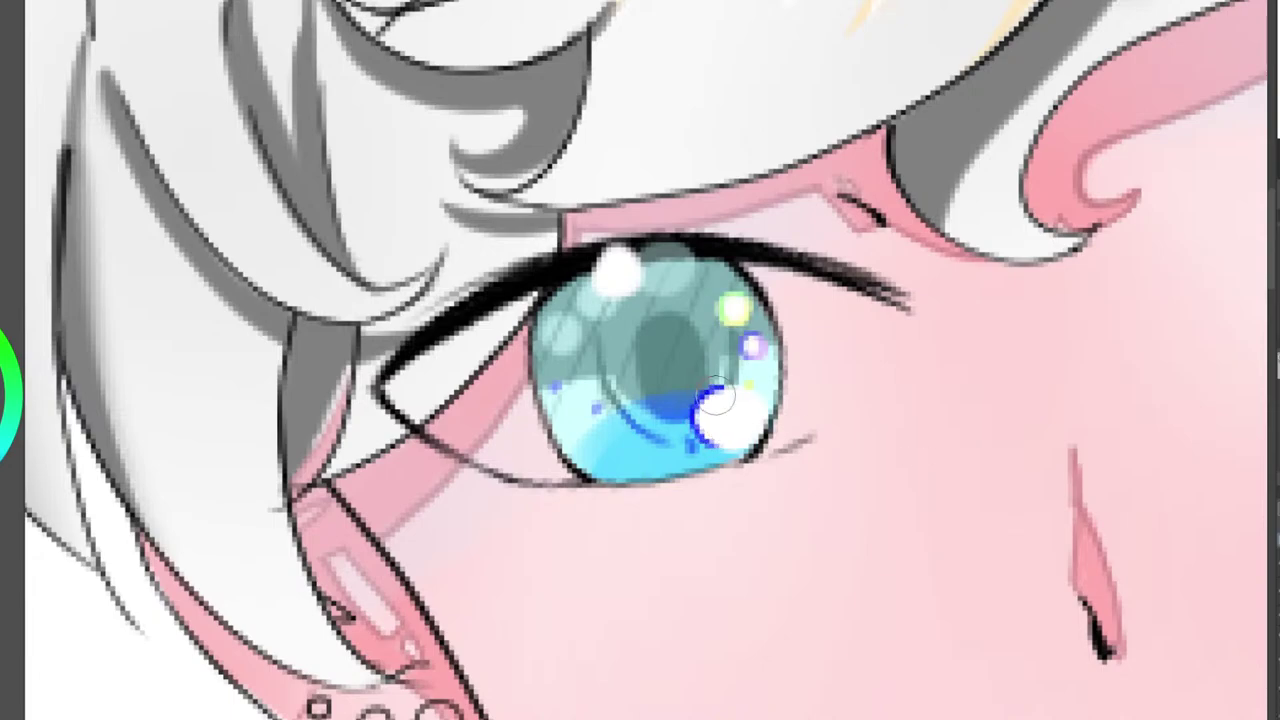
key("ctrl+z")
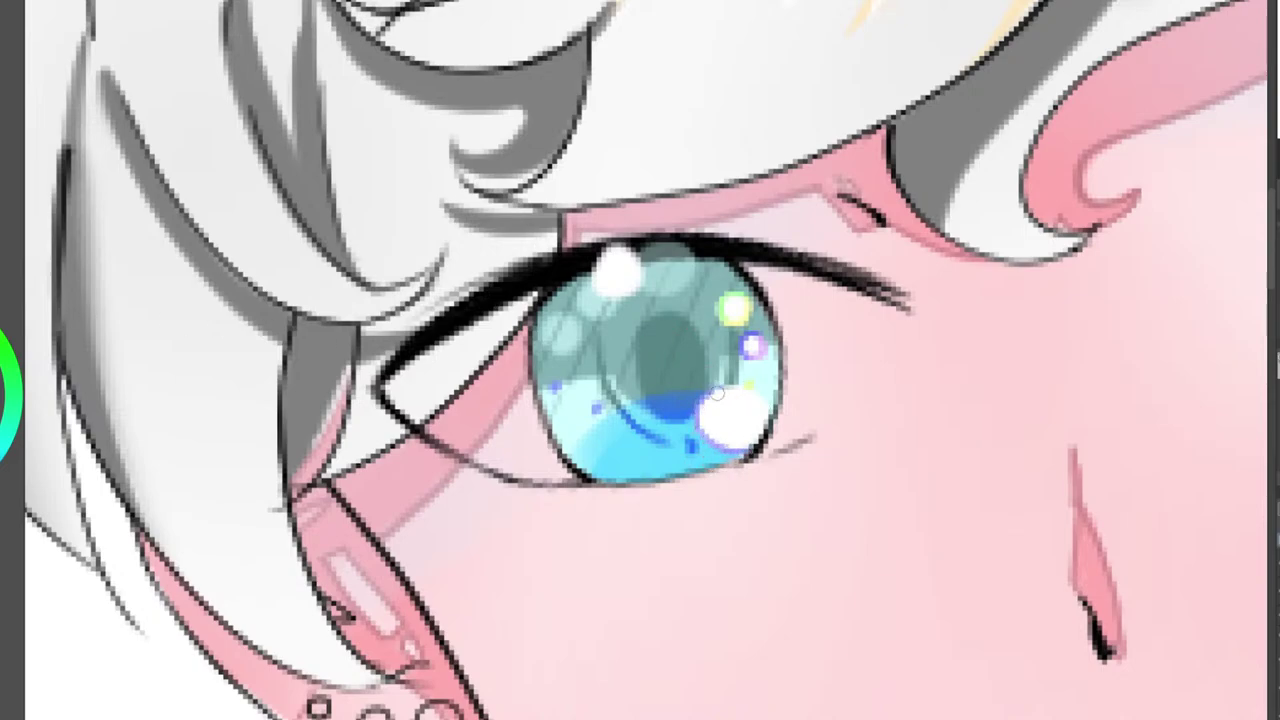
left_click_drag(708, 392, 770, 410)
Add a matching thin blue-violet edge around the large white highlight in the right eye's iris.
left_click_drag(1060, 330, 190, 235)
mouse_move(786, 222)
left_mouse_down()
mouse_move(752, 265)
mouse_move(730, 258)
mouse_move(721, 228)
mouse_move(790, 234)
left_mouse_up()
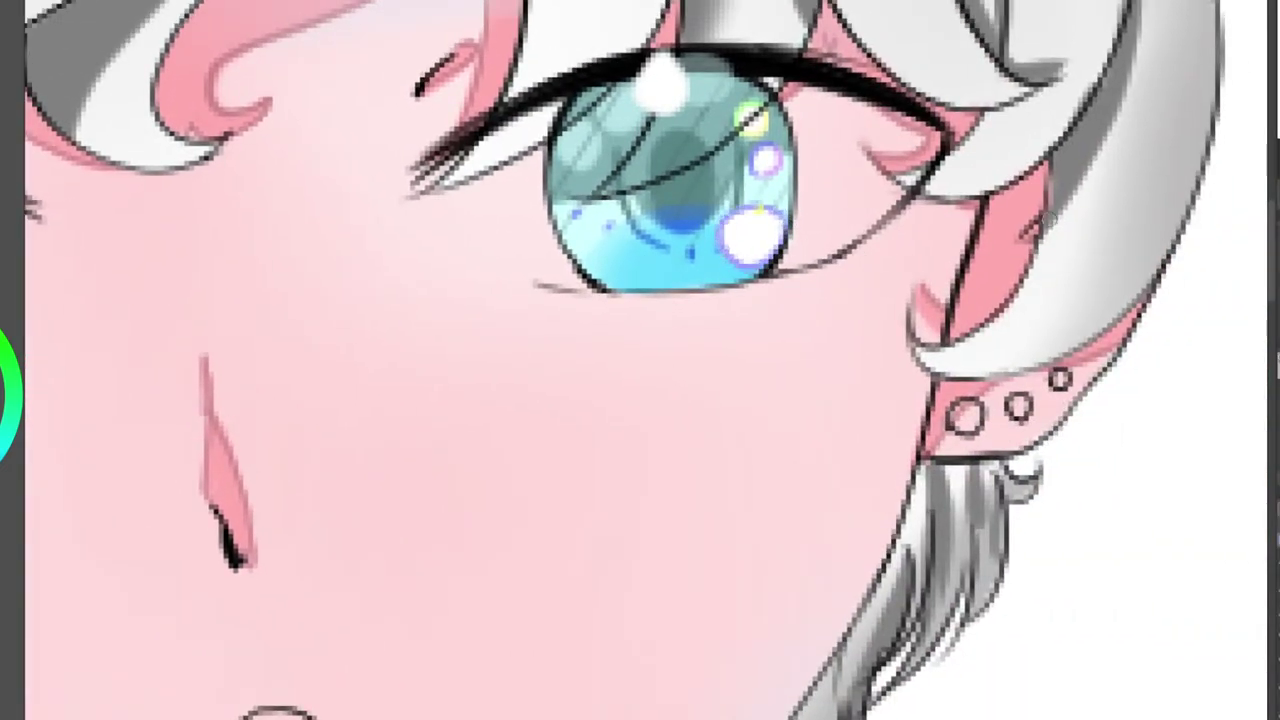
scroll(645, 360, "down", 5)
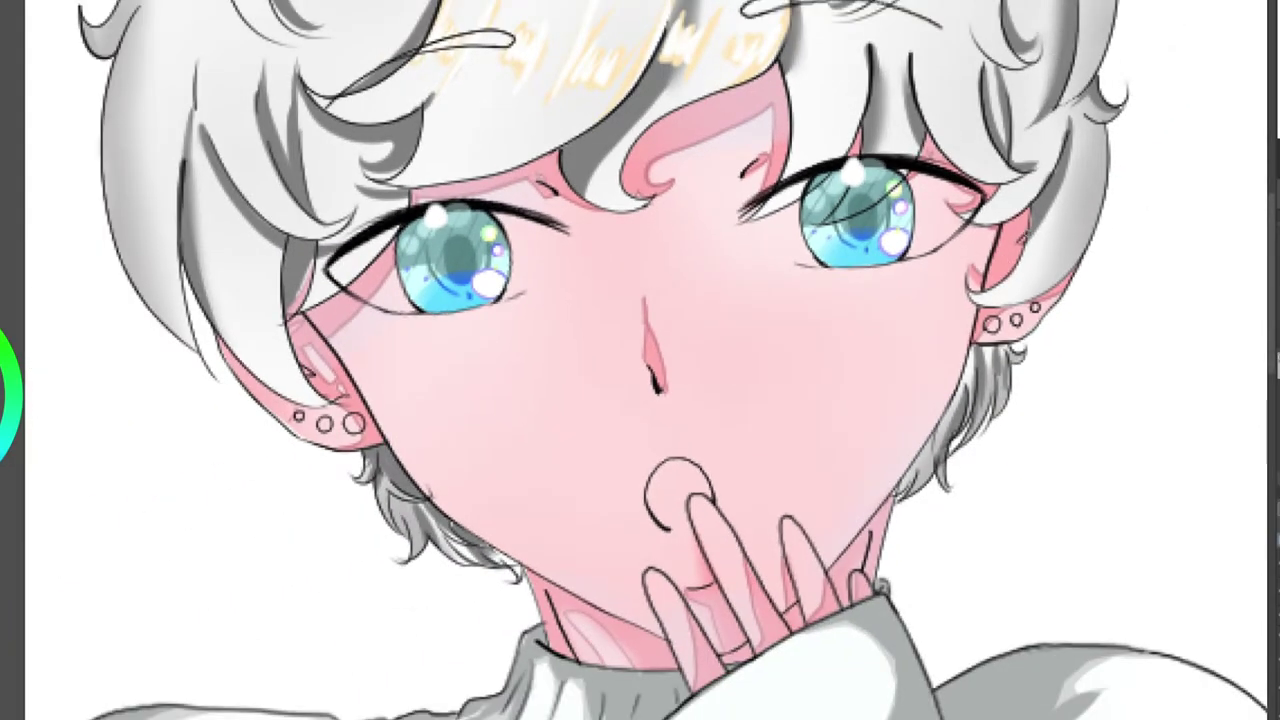
left_click_drag(645, 360, 707, 412)
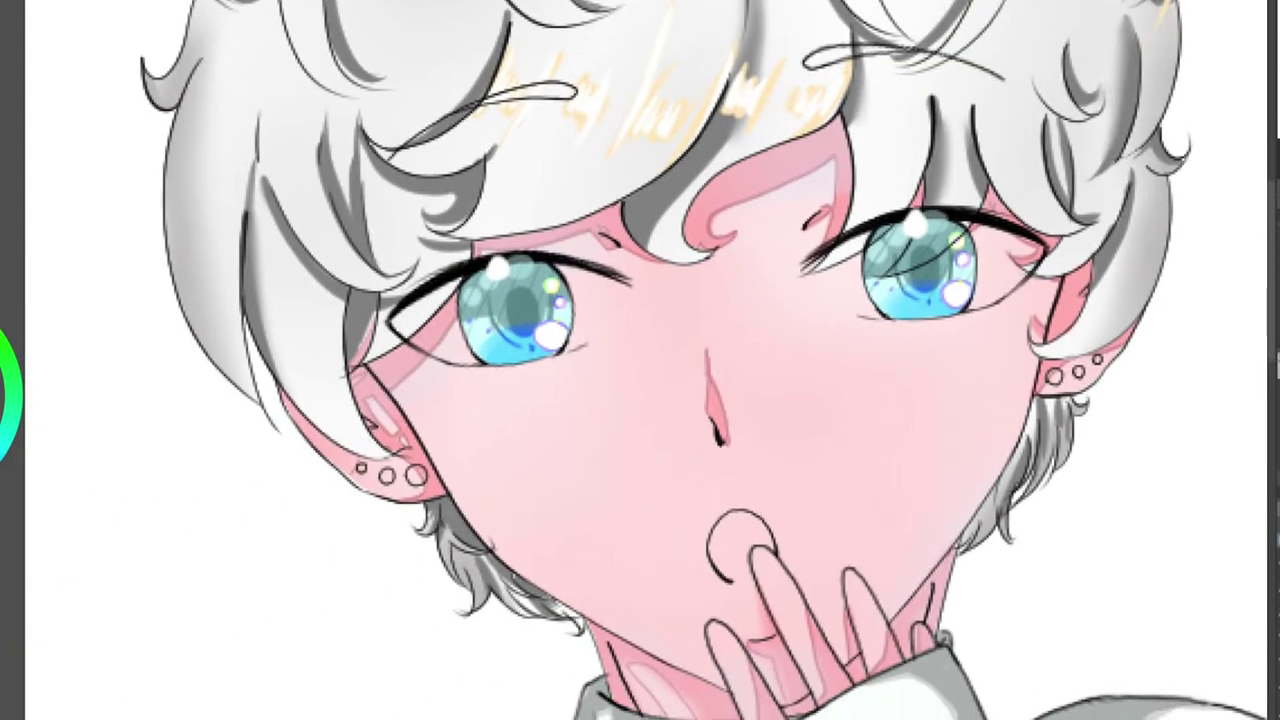
Edge the pointed white highlight at the right eye's upper lash line with pale yellow.
scroll(900, 210, "up", 5)
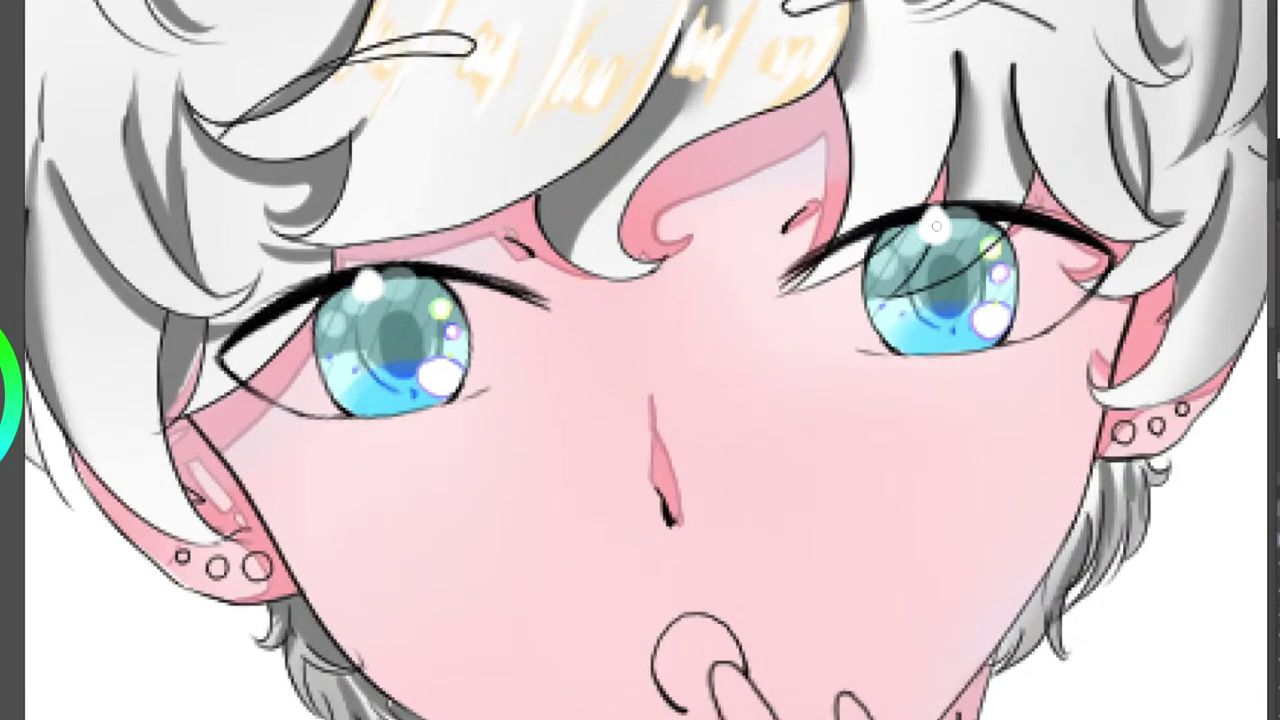
scroll(955, 198, "up", 4)
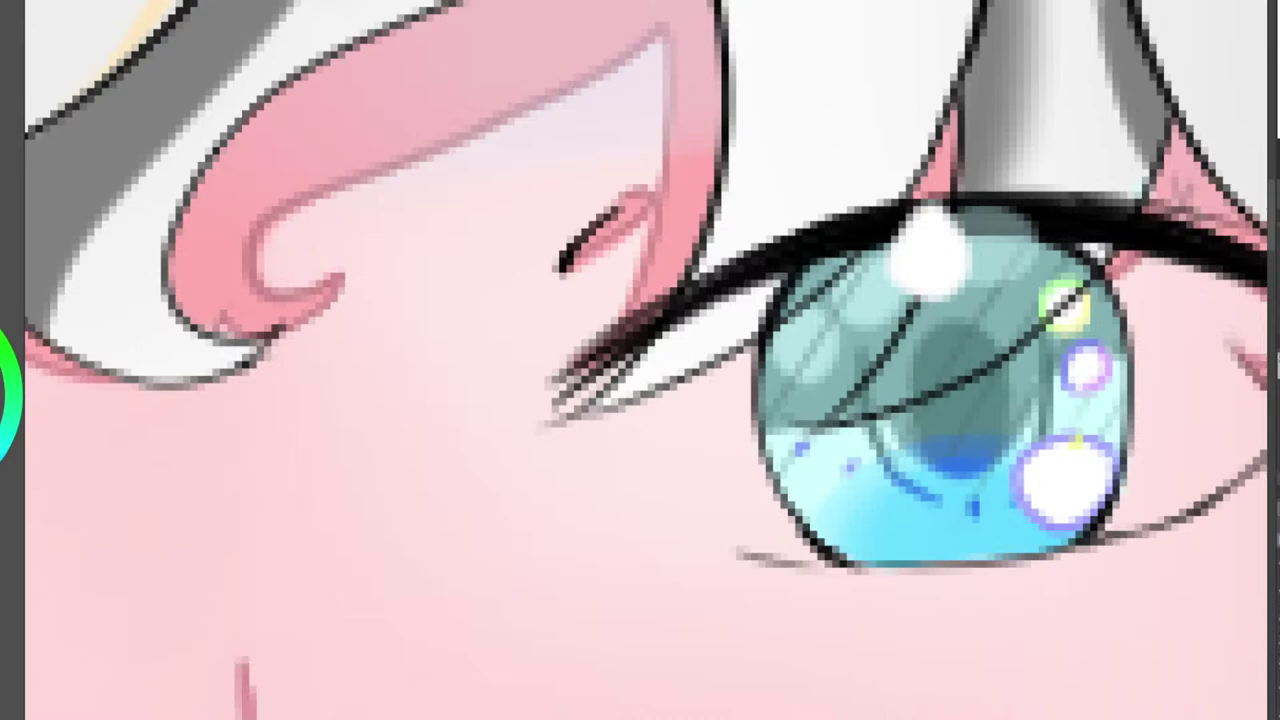
left_click_drag(780, 330, 537, 365)
scroll(670, 284, "down", 3)
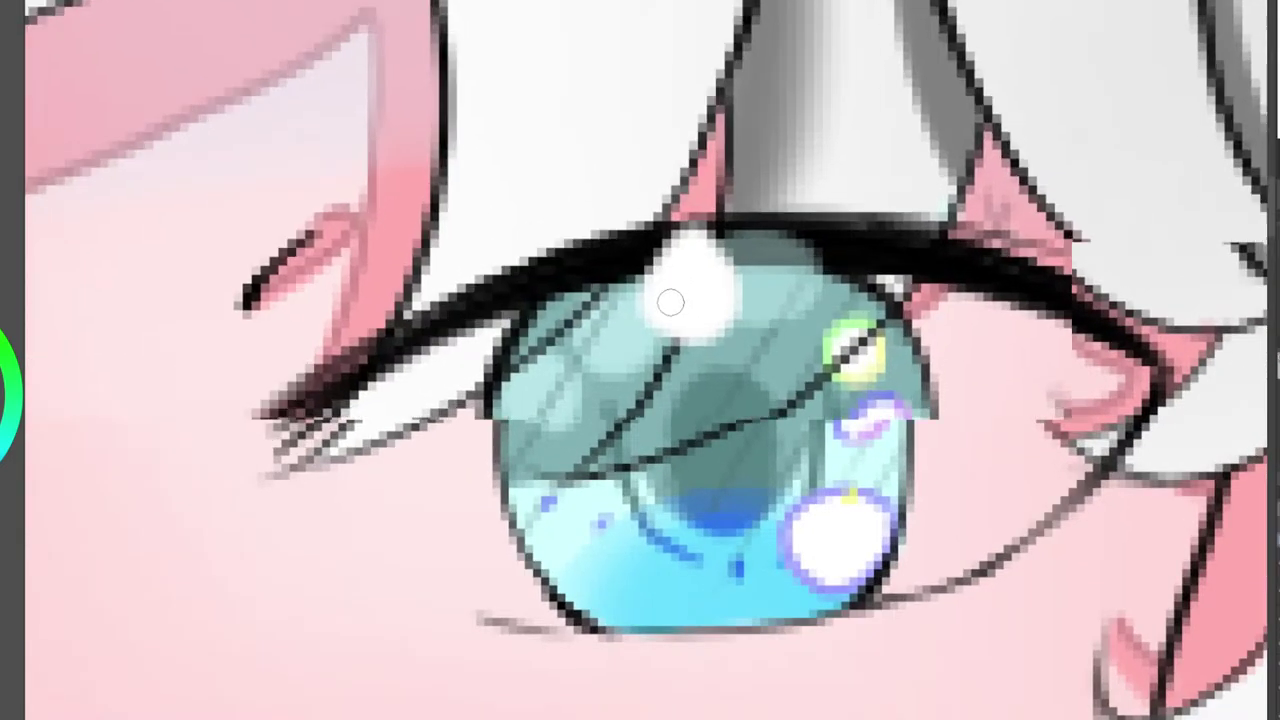
scroll(675, 300, "up", 4)
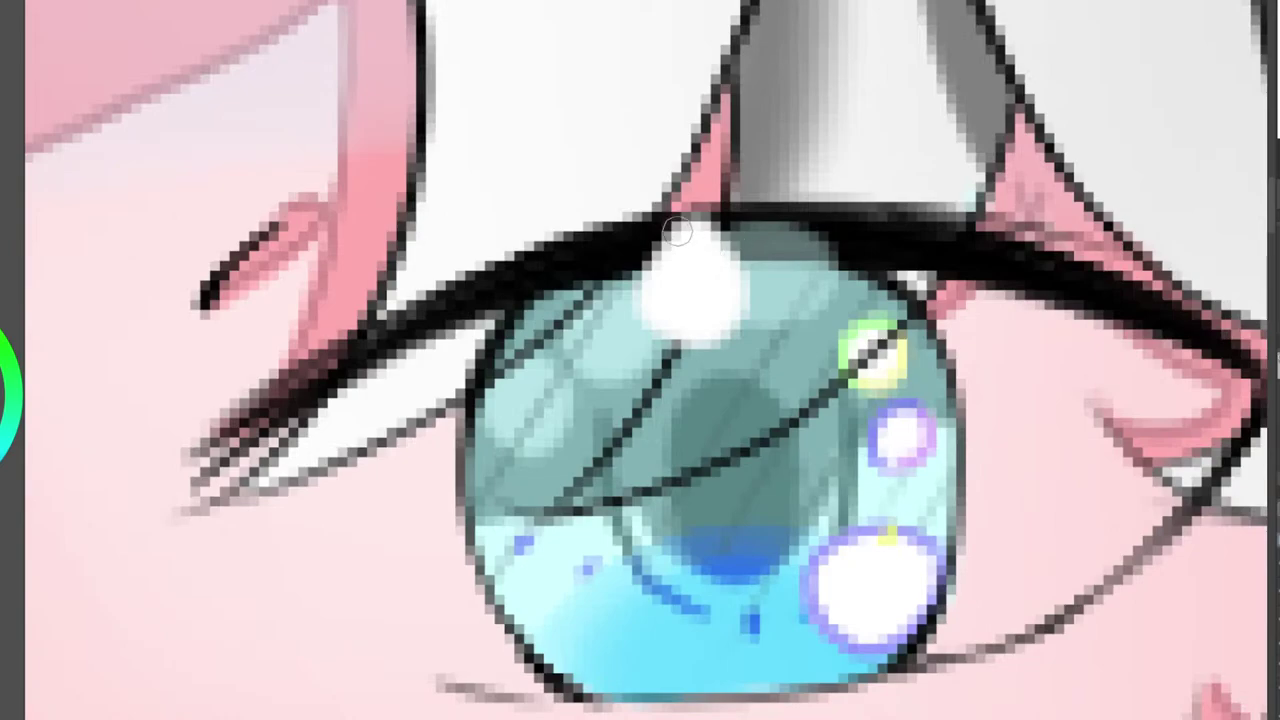
mouse_move(696, 217)
left_mouse_down()
mouse_move(644, 266)
mouse_move(637, 317)
mouse_move(744, 312)
left_mouse_up()
scroll(745, 311, "down", 3)
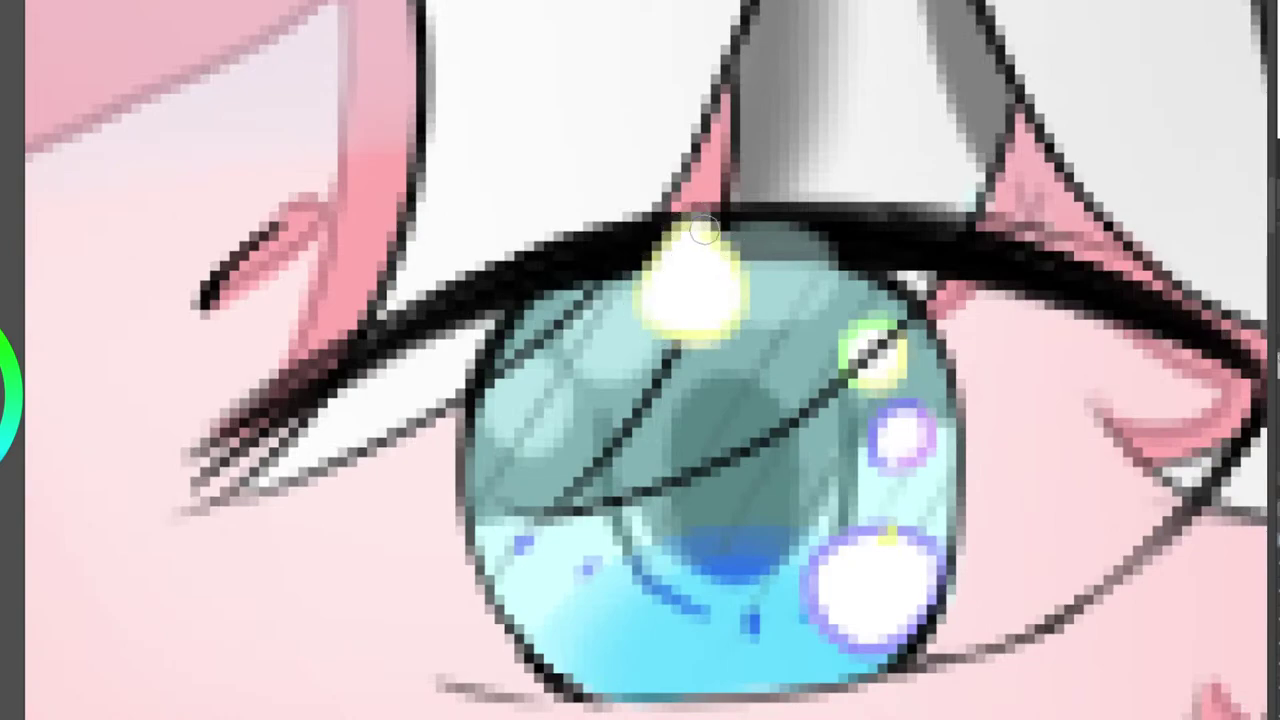
Add the same pale yellow edge around the pointed upper highlight in the left eye's iris.
scroll(1190, 520, "up", 3)
scroll(640, 300, "down", 3)
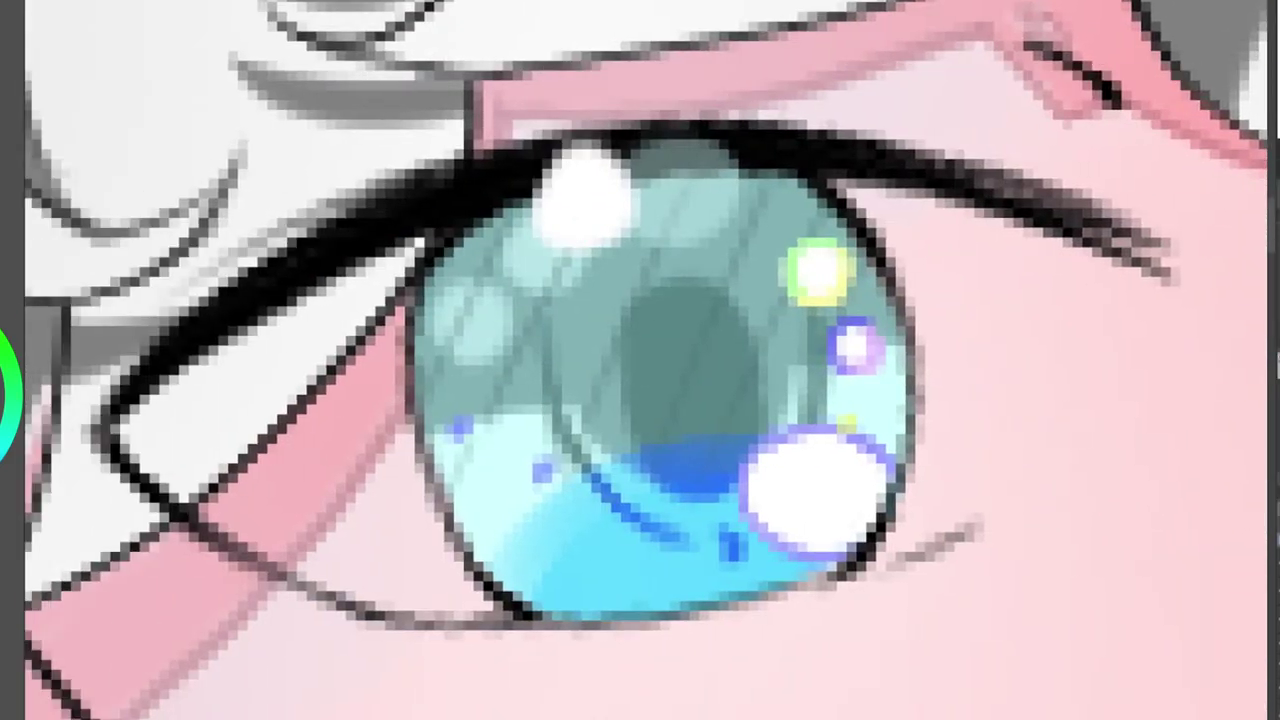
scroll(630, 232, "up", 1)
scroll(629, 232, "down", 3)
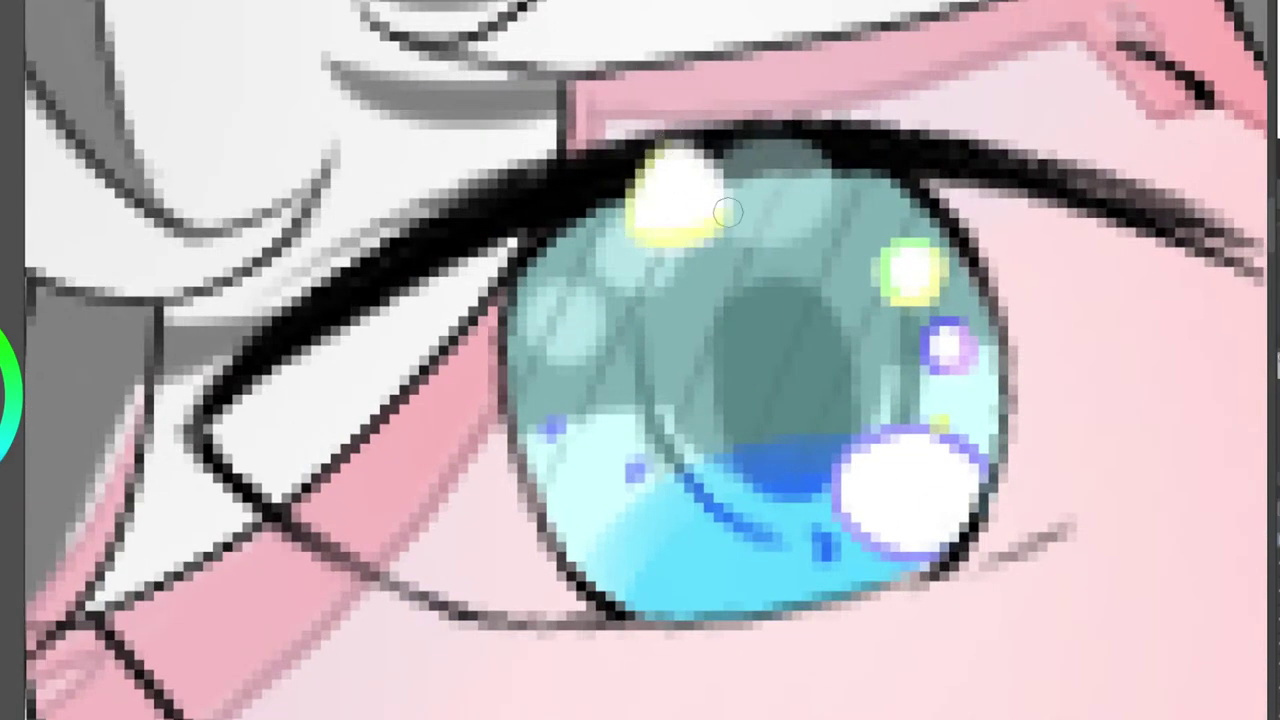
scroll(850, 320, "up", 2)
scroll(853, 325, "down", 4)
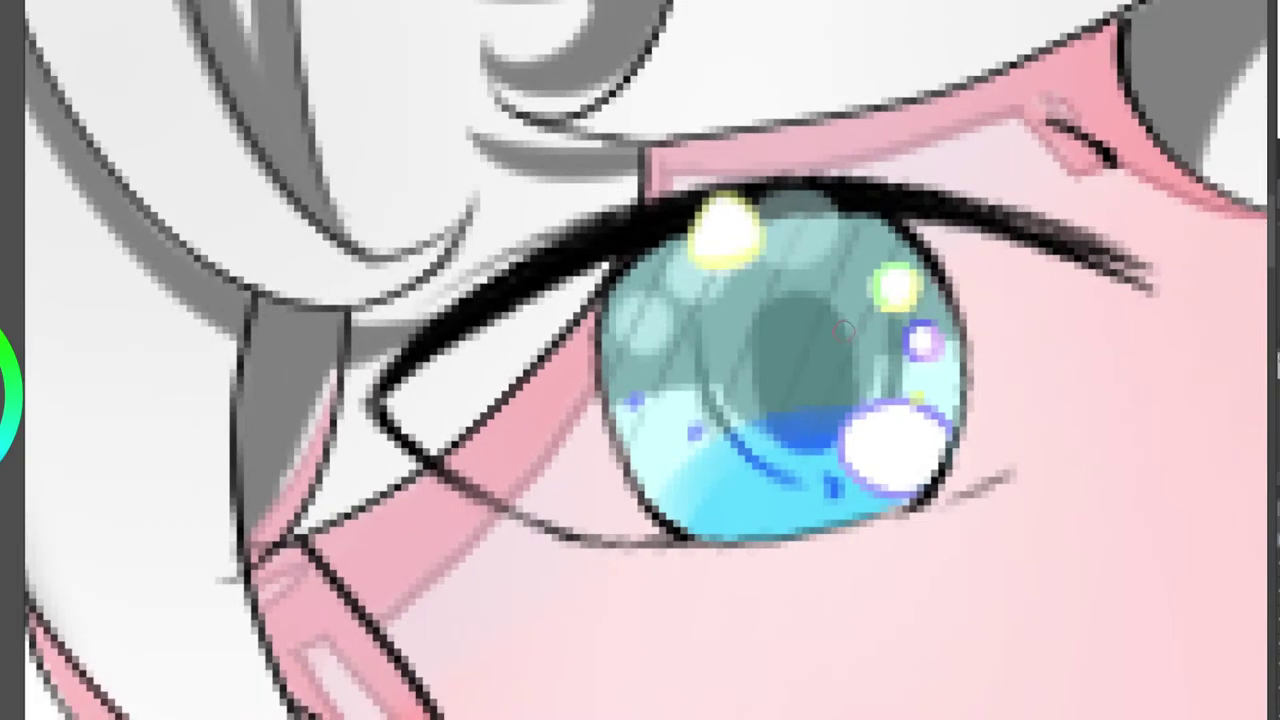
scroll(850, 352, "down", 4)
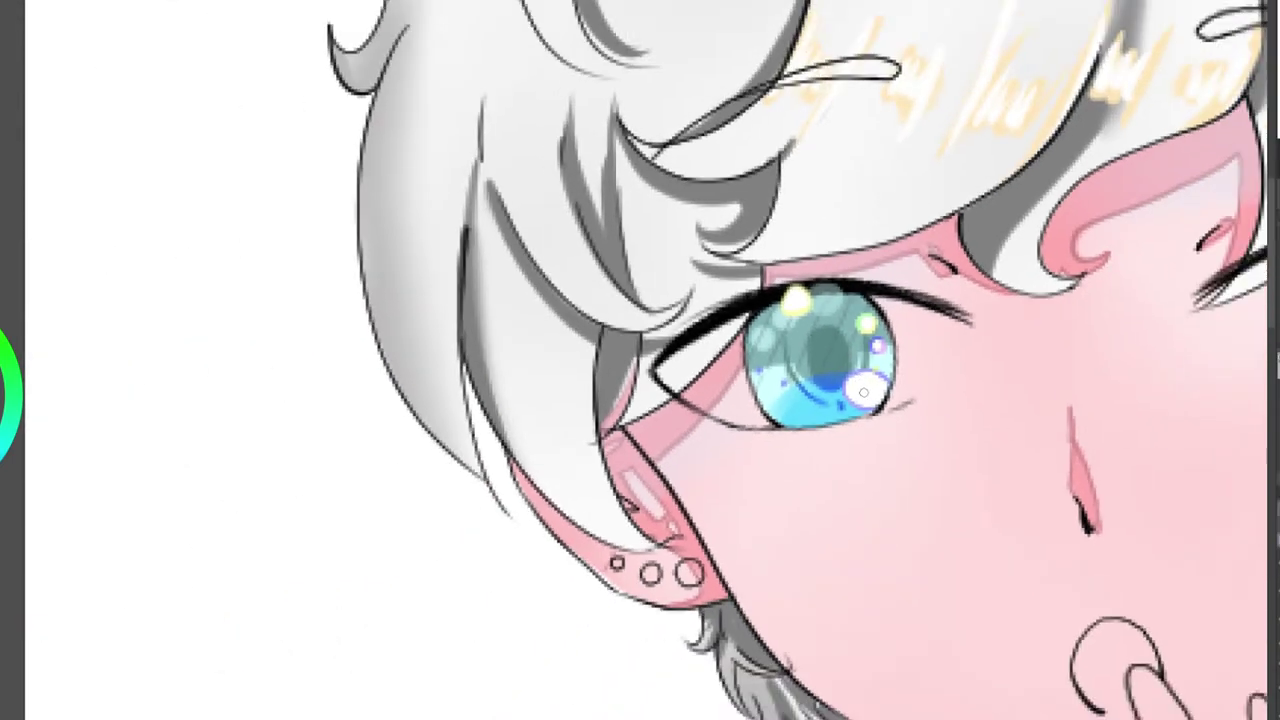
left_click_drag(896, 375, 464, 226)
scroll(853, 325, "down", 3)
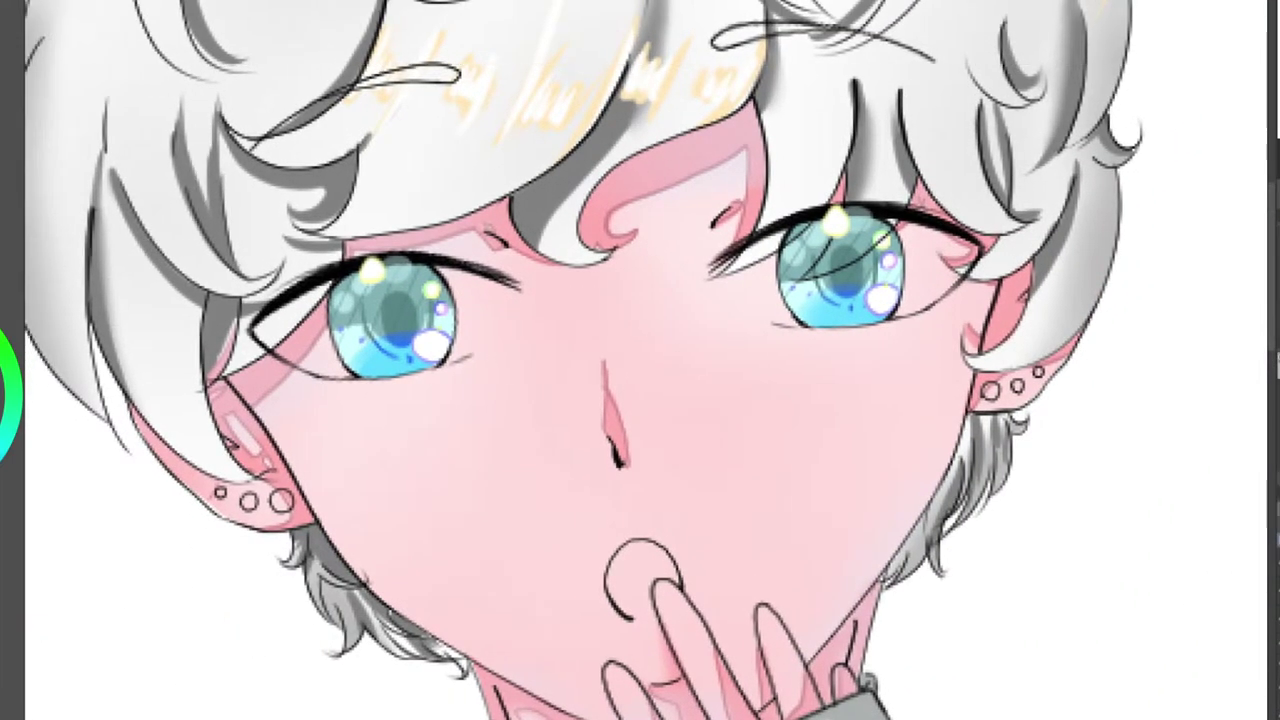
Try short diagonal red blush lines on both cheeks beneath the eyes.
scroll(853, 325, "up", 4)
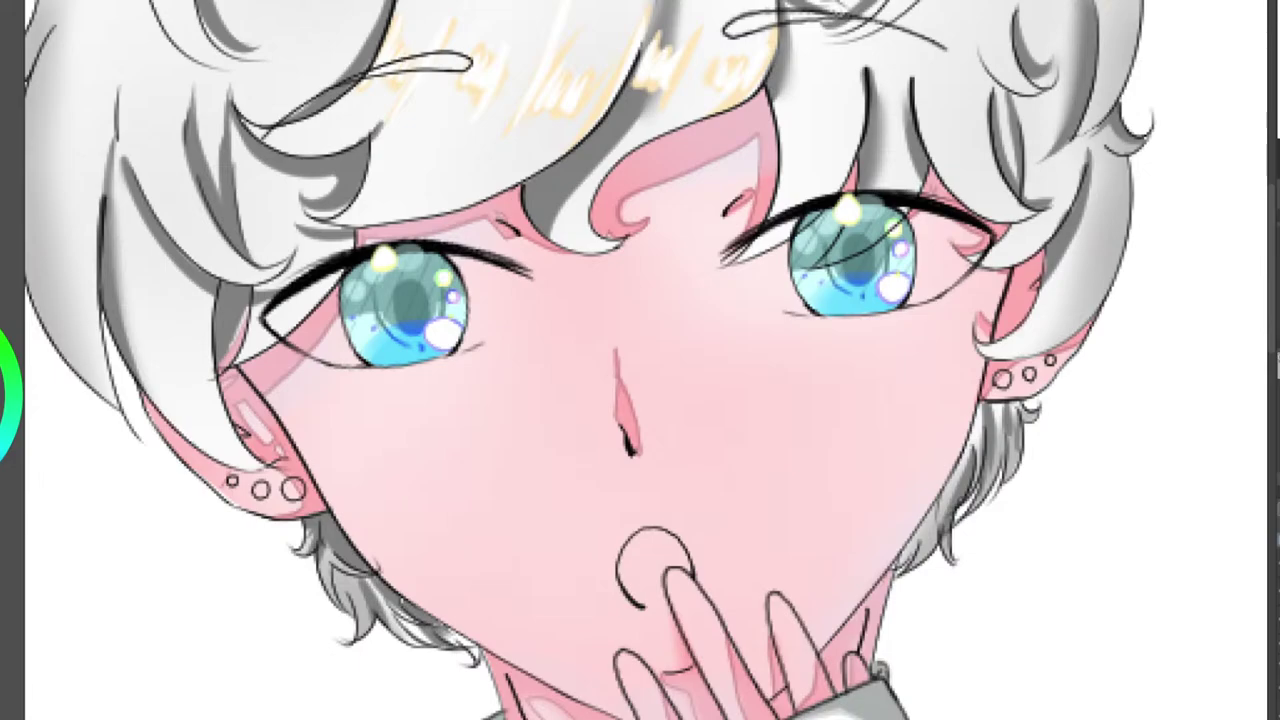
scroll(980, 237, "down", 6)
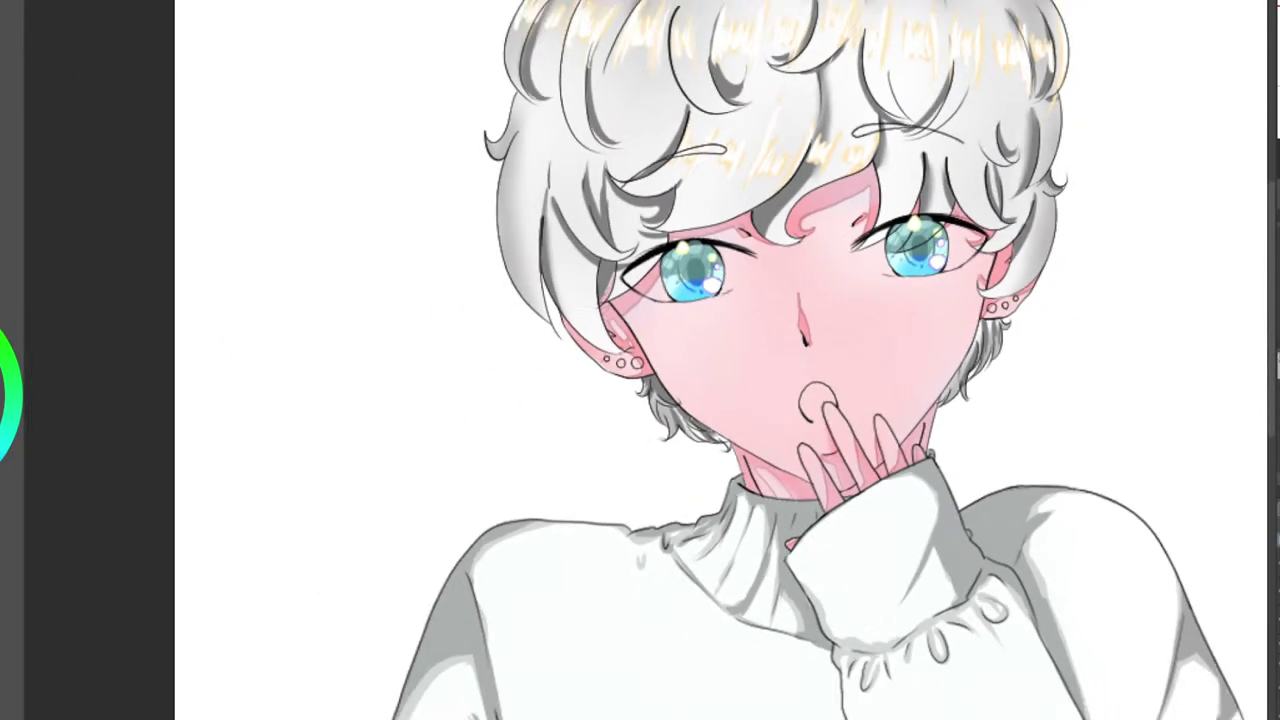
scroll(640, 360, "up", 10)
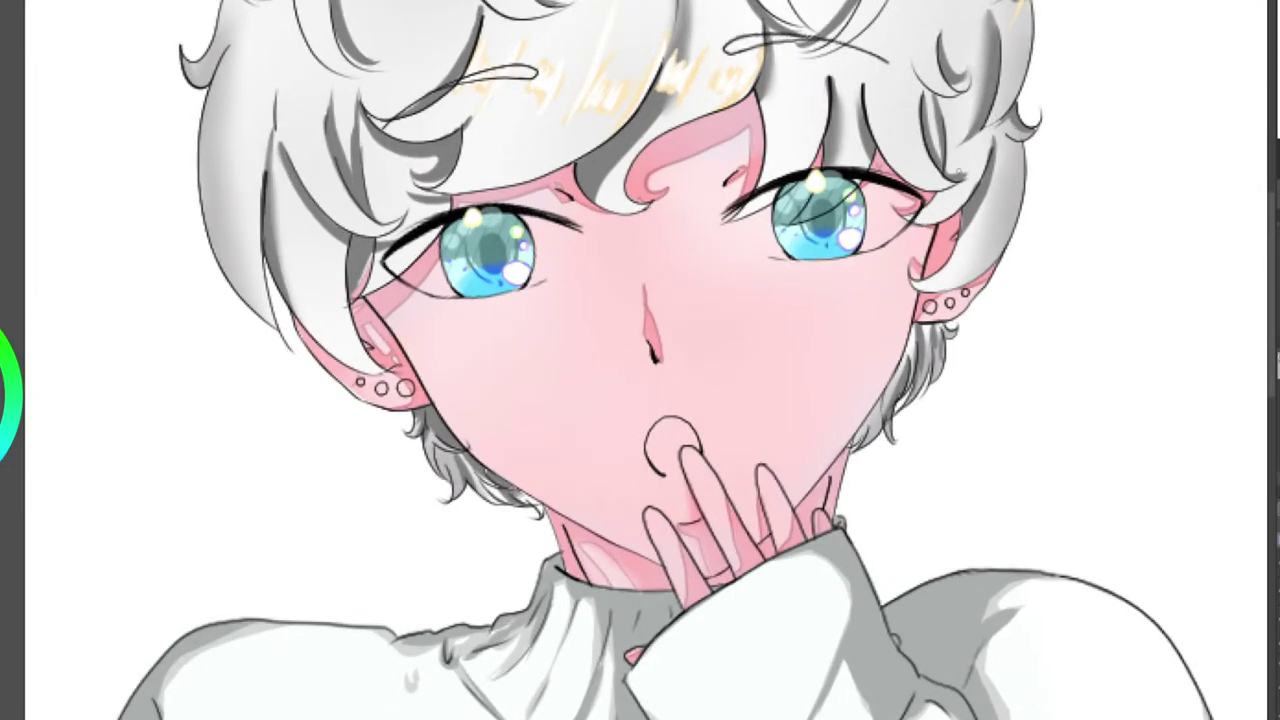
left_click_drag(772, 281, 734, 327)
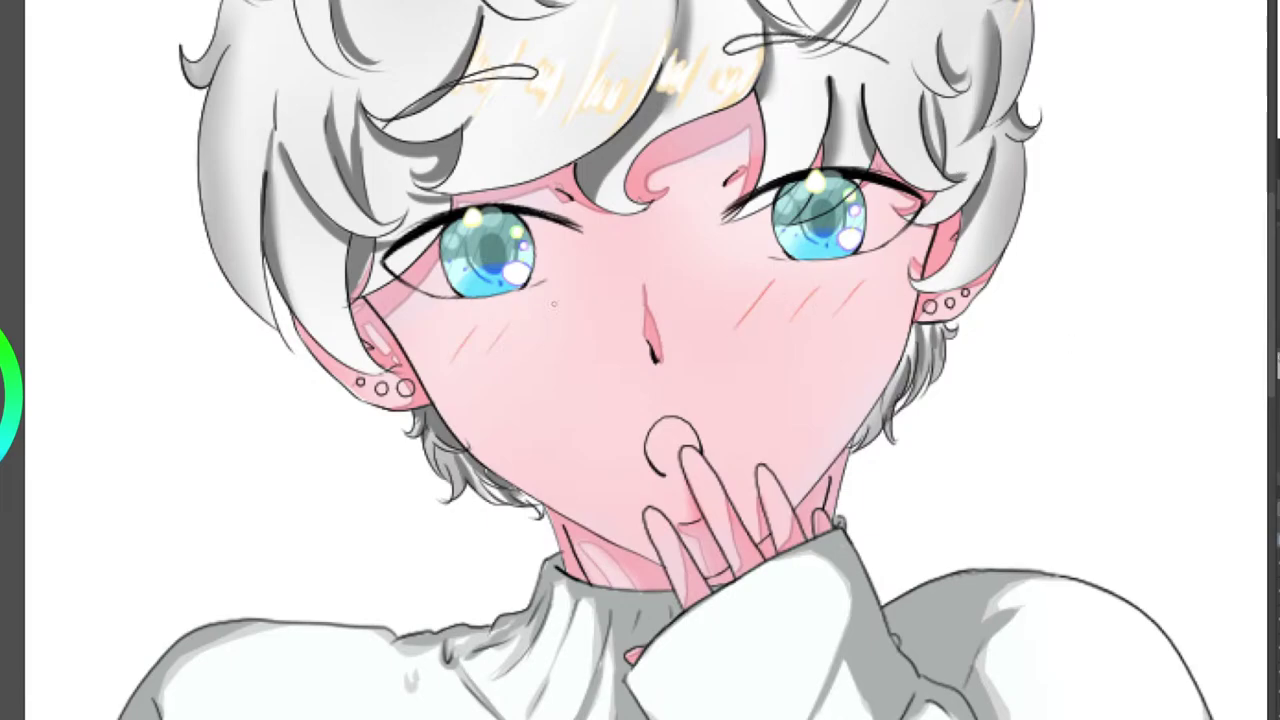
scroll(553, 303, "down", 3)
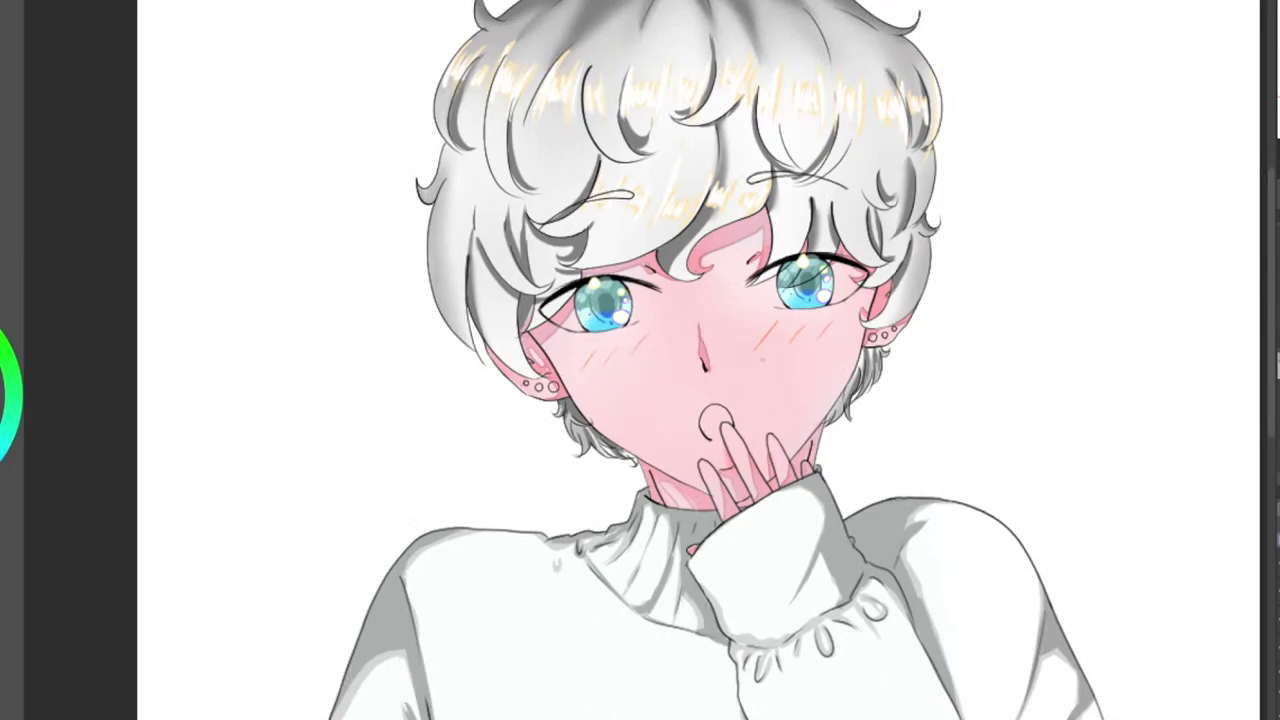
scroll(636, 358, "up", 2)
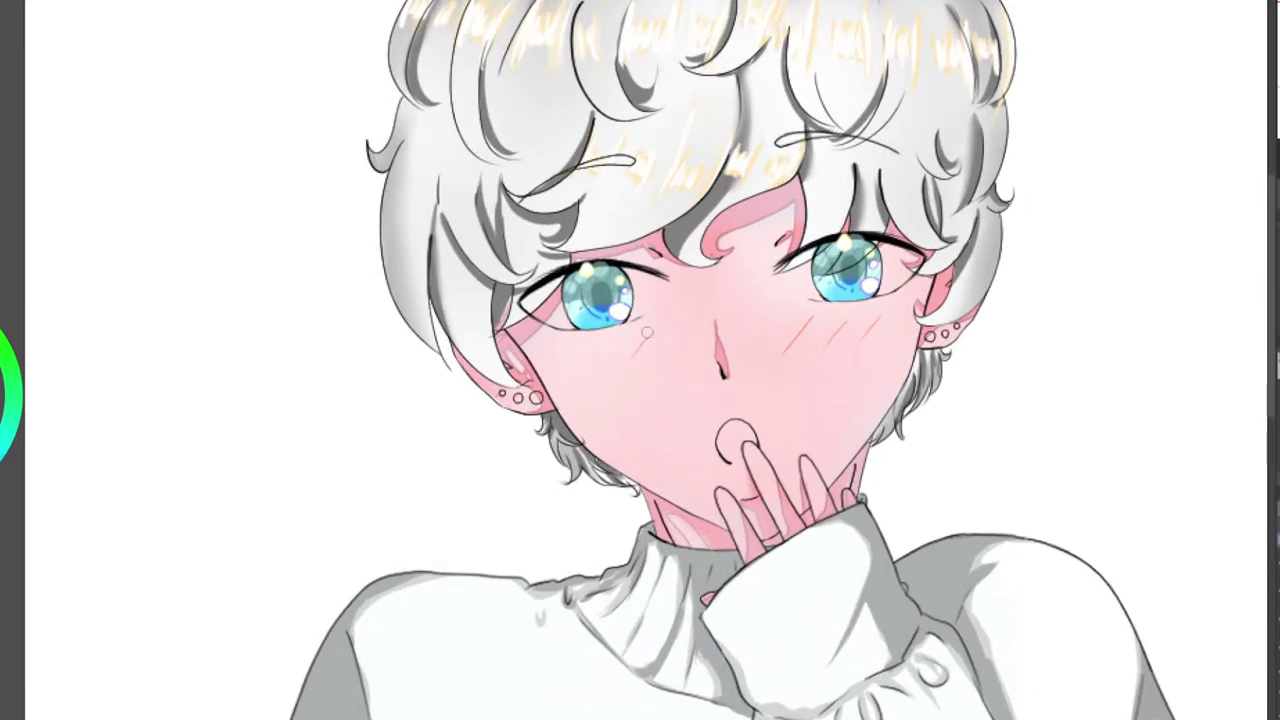
Remove the diagonal blush lines from both cheeks.
left_click_drag(647, 332, 628, 369)
mouse_move(812, 317)
left_mouse_down()
mouse_move(772, 367)
mouse_move(849, 317)
left_mouse_up()
left_click_drag(880, 317, 849, 346)
mouse_move(873, 338)
left_mouse_down()
mouse_move(832, 310)
mouse_move(769, 330)
left_mouse_up()
scroll(769, 330, "up", 4)
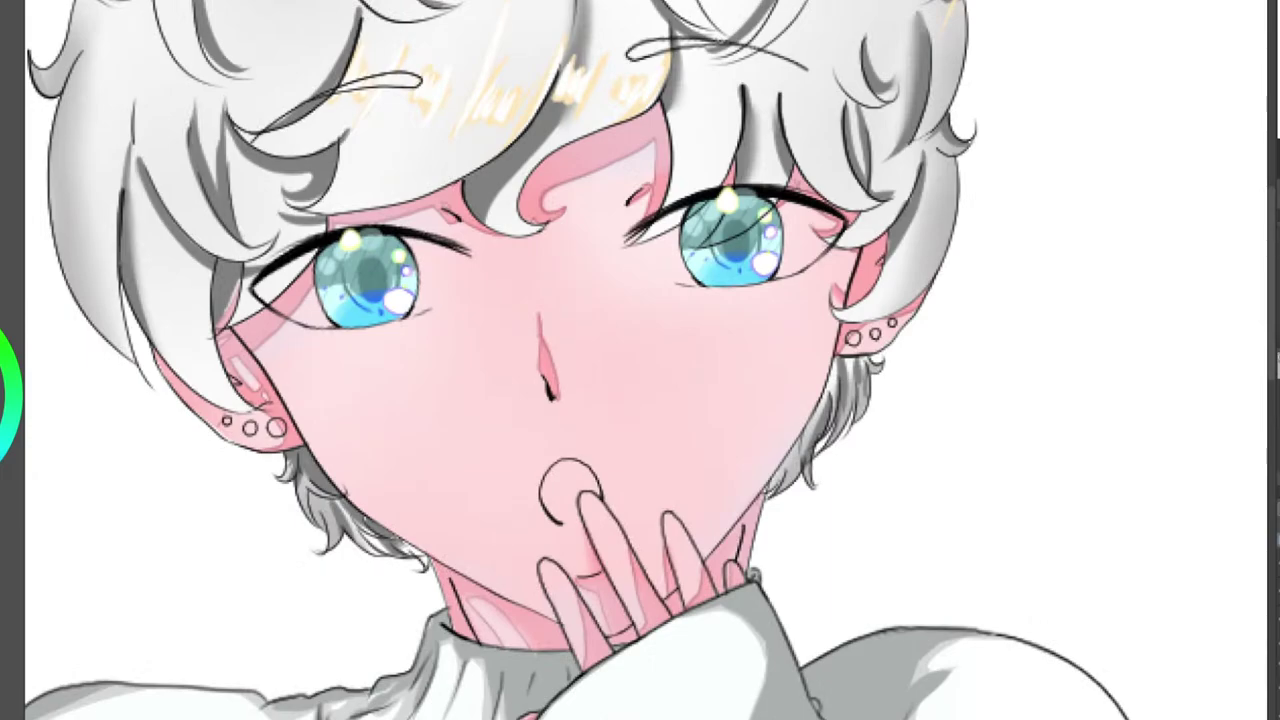
Examine the colour-edged eye highlights against the whole figure and closer up on the face.
scroll(1050, 244, "down", 3)
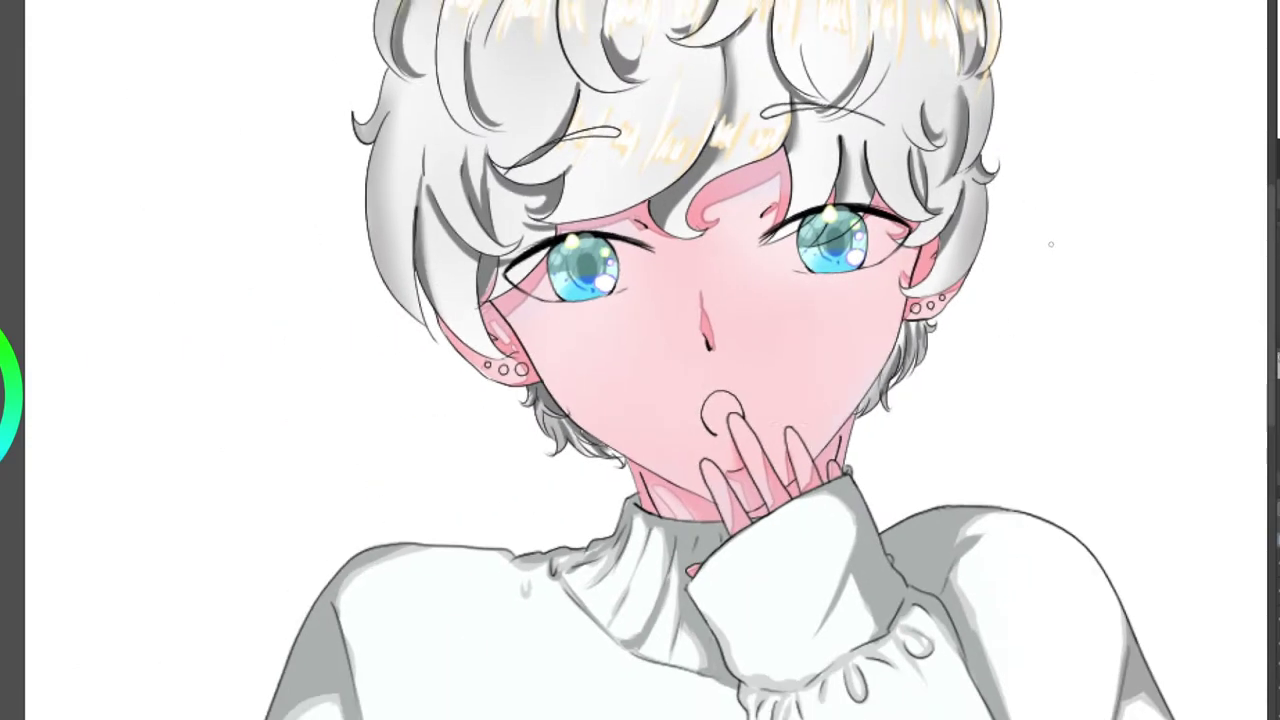
scroll(1050, 244, "down", 3)
left_click_drag(1050, 244, 871, 238)
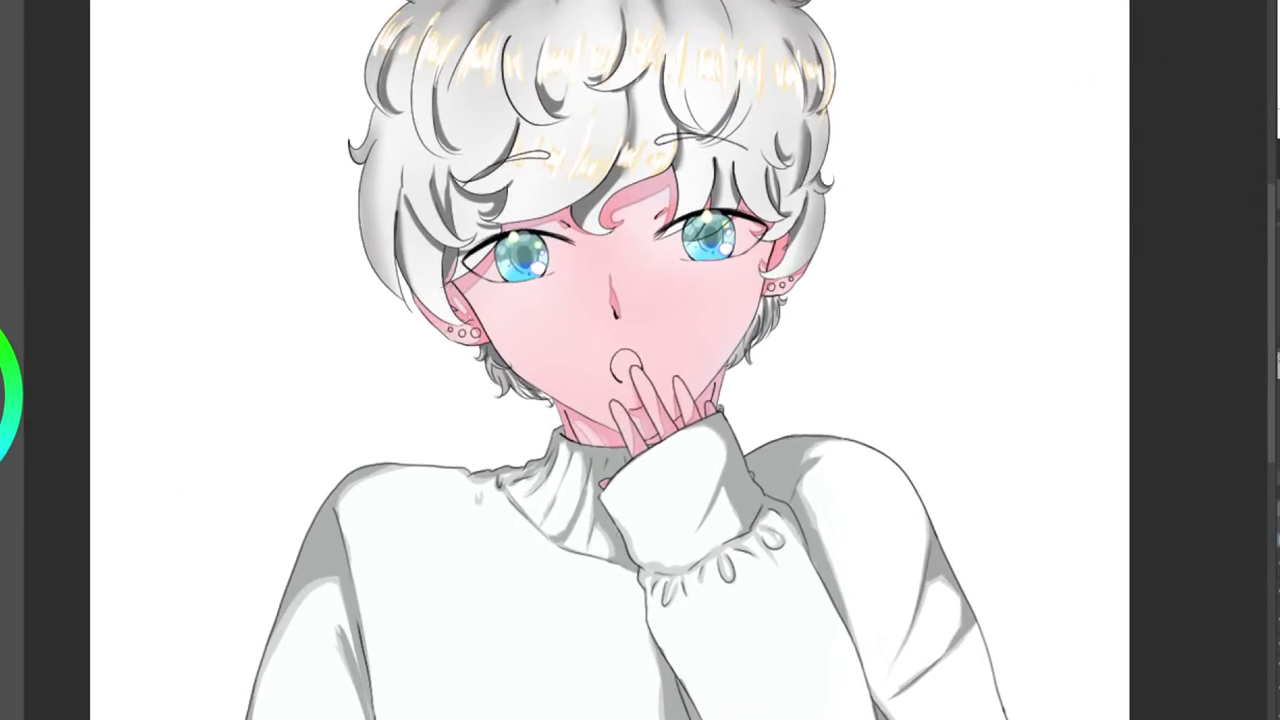
scroll(877, 283, "down", 2)
left_click_drag(877, 283, 814, 243)
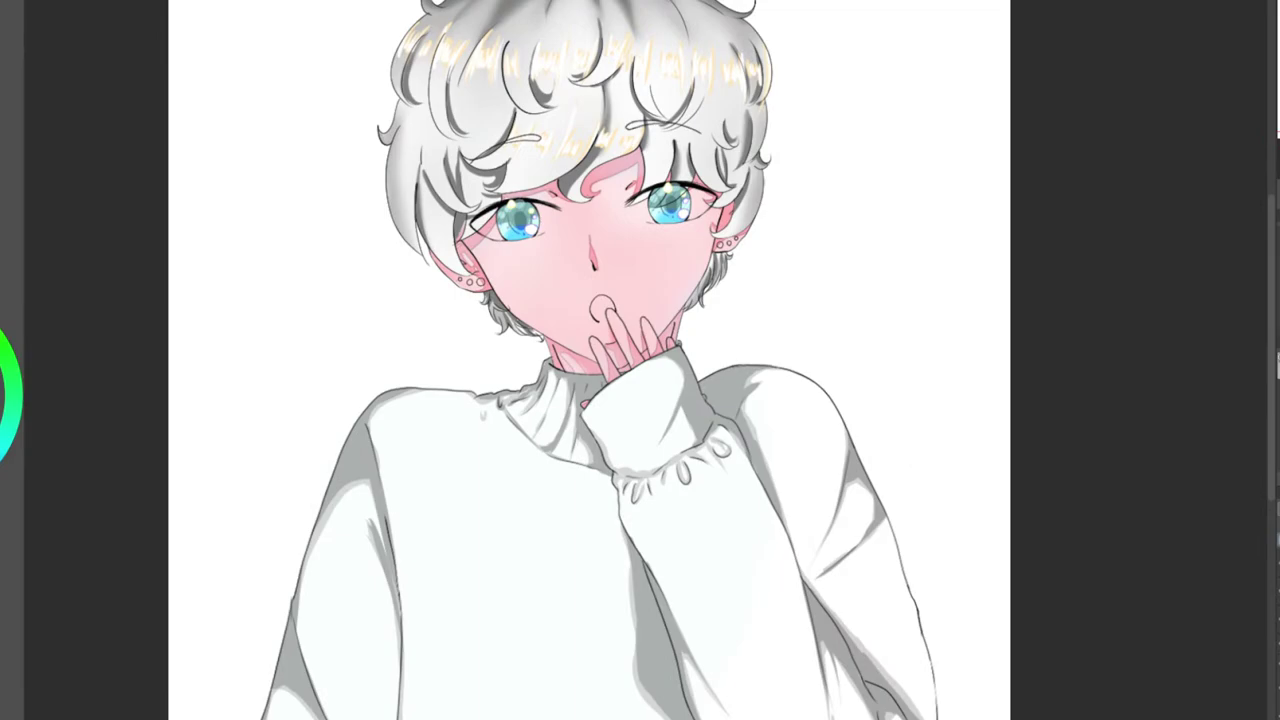
mouse_move(590, 400)
left_mouse_down()
mouse_move(582, 289)
mouse_move(582, 384)
left_mouse_up()
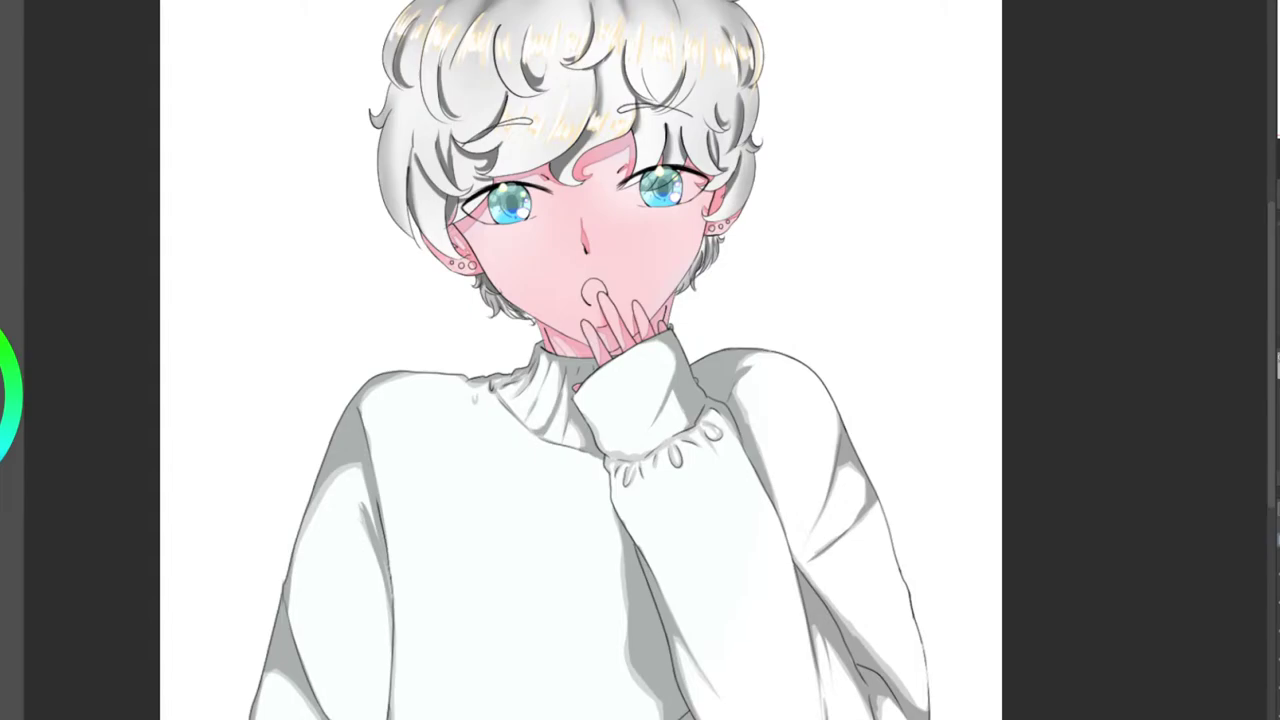
scroll(540, 218, "down", 2)
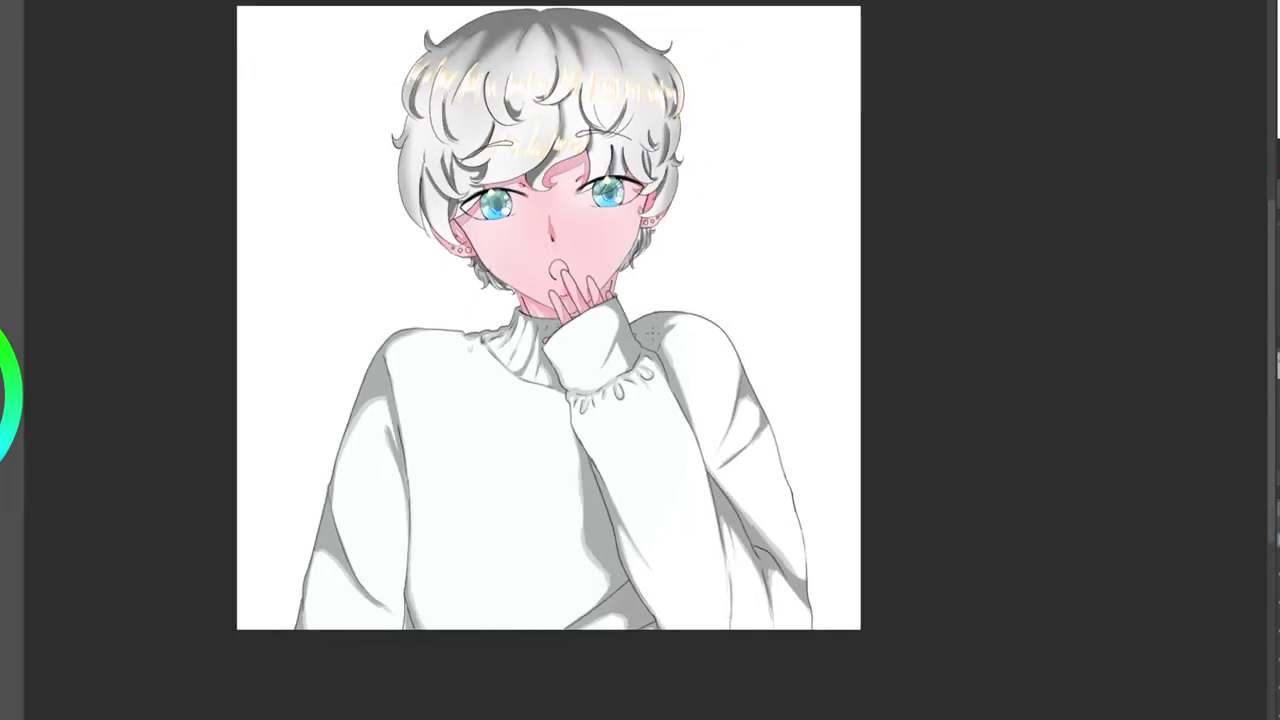
scroll(540, 218, "up", 6)
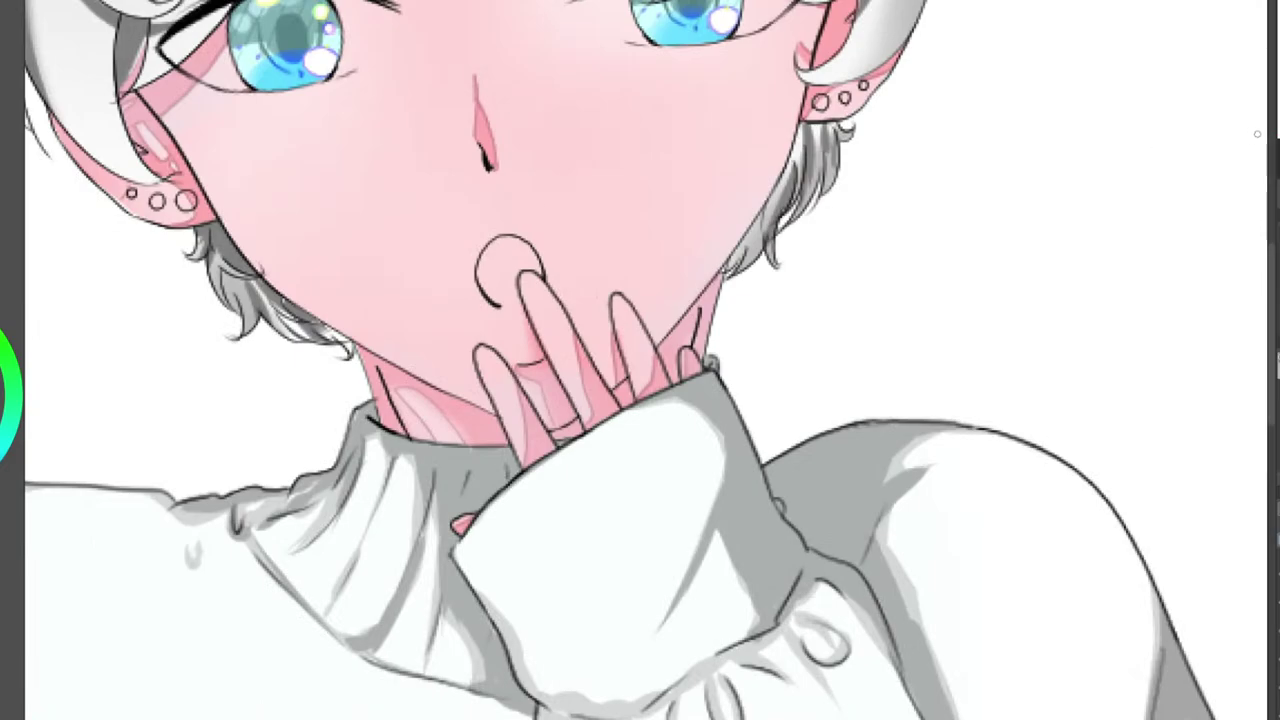
left_click_drag(560, 250, 653, 458)
left_click_drag(640, 360, 619, 391)
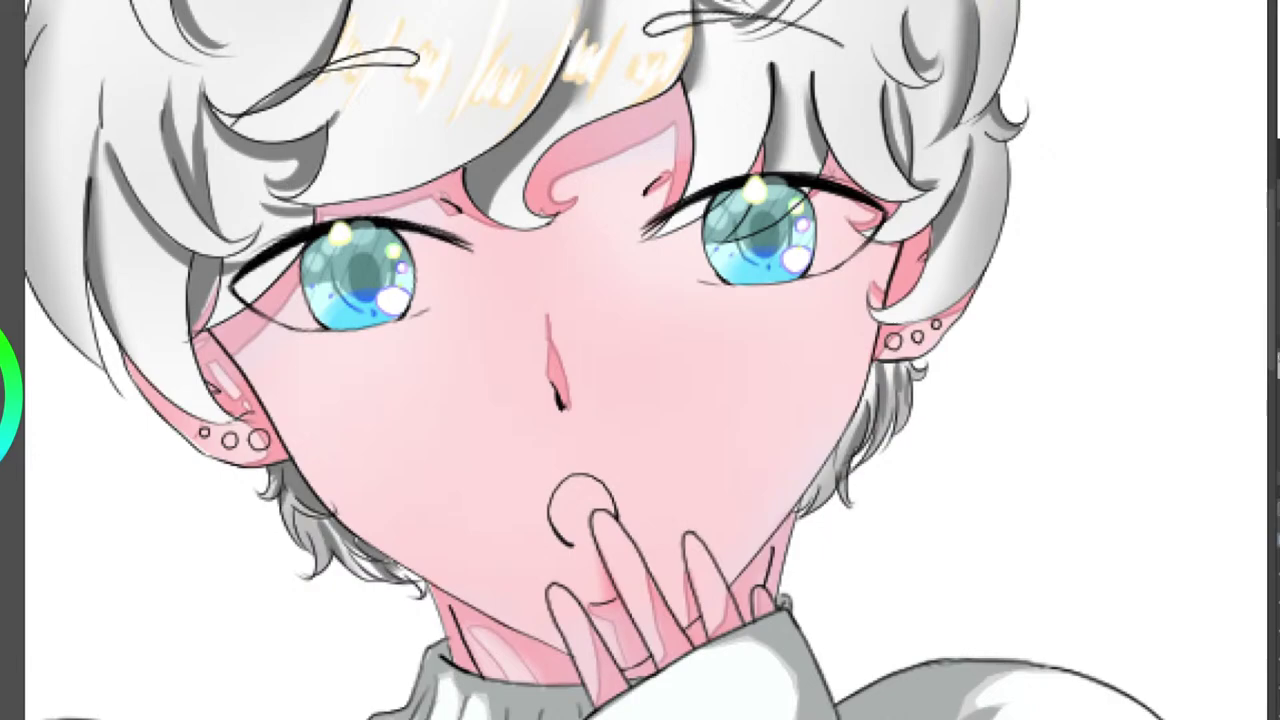
scroll(715, 258, "up", 3)
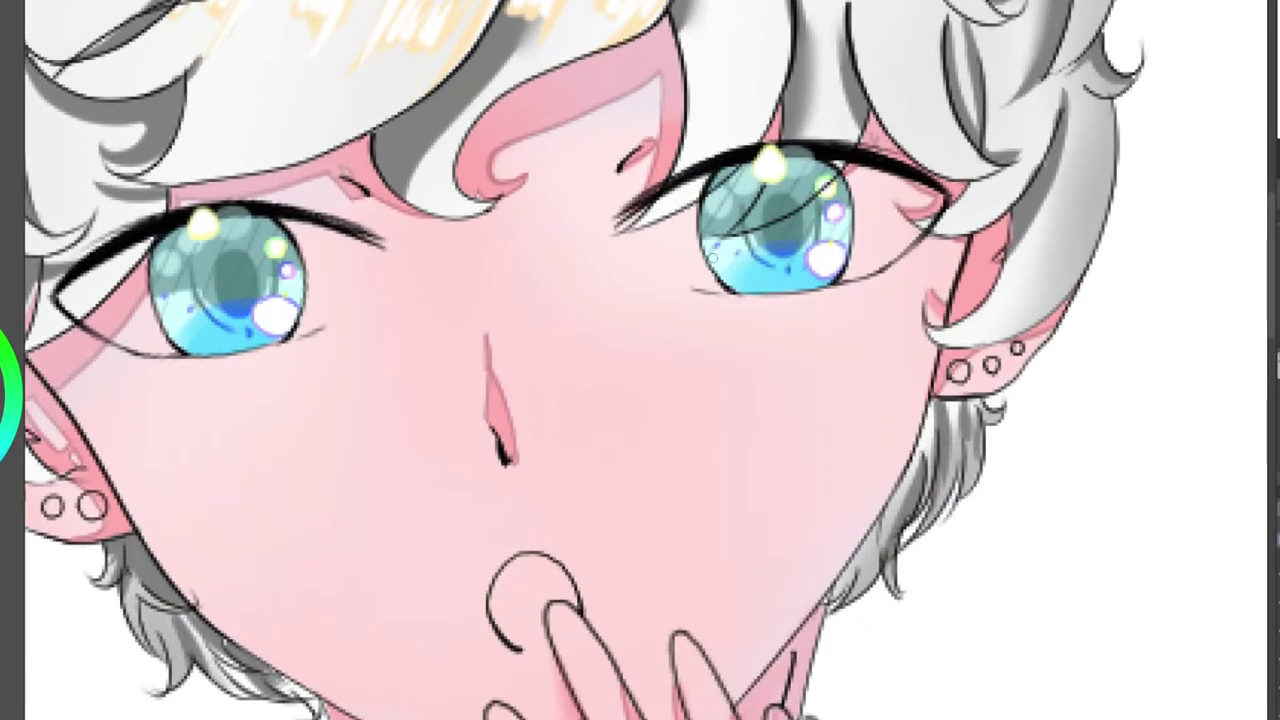
Paint the right eyeball white between the inner corner and the iris, down to the lower lash line.
left_click_drag(640, 360, 698, 448)
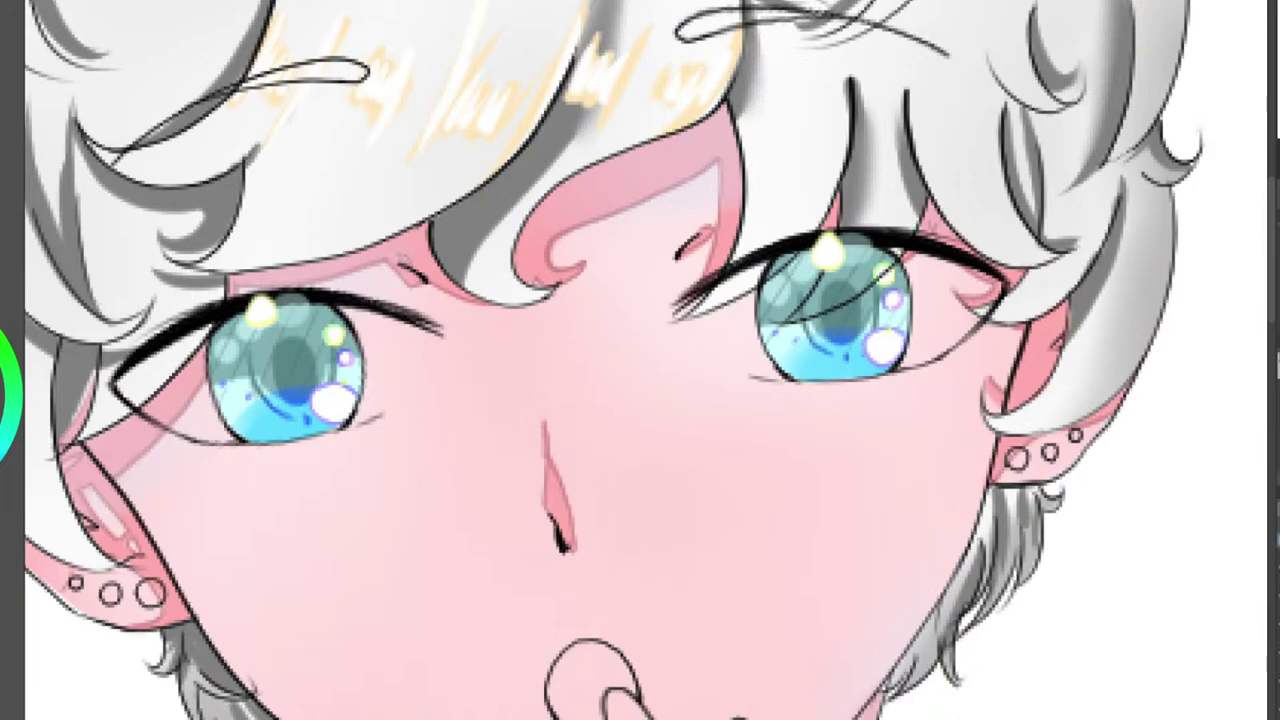
left_click(1277, 652)
left_click(1277, 652)
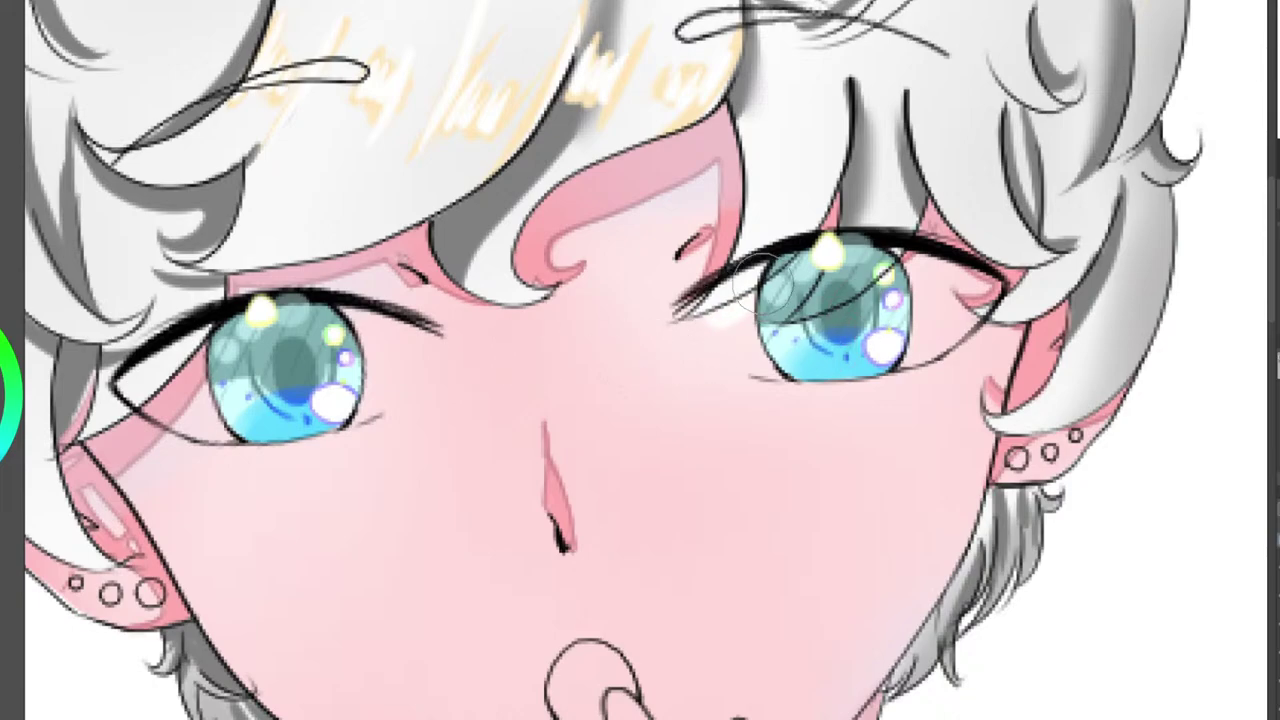
mouse_move(718, 312)
left_mouse_down()
mouse_move(770, 242)
mouse_move(755, 317)
mouse_move(727, 317)
mouse_move(752, 342)
mouse_move(710, 320)
mouse_move(782, 360)
mouse_move(712, 324)
mouse_move(737, 320)
mouse_move(758, 355)
mouse_move(719, 322)
mouse_move(732, 347)
mouse_move(742, 327)
mouse_move(770, 360)
mouse_move(717, 320)
mouse_move(747, 349)
mouse_move(757, 297)
mouse_move(784, 280)
mouse_move(808, 366)
left_mouse_up()
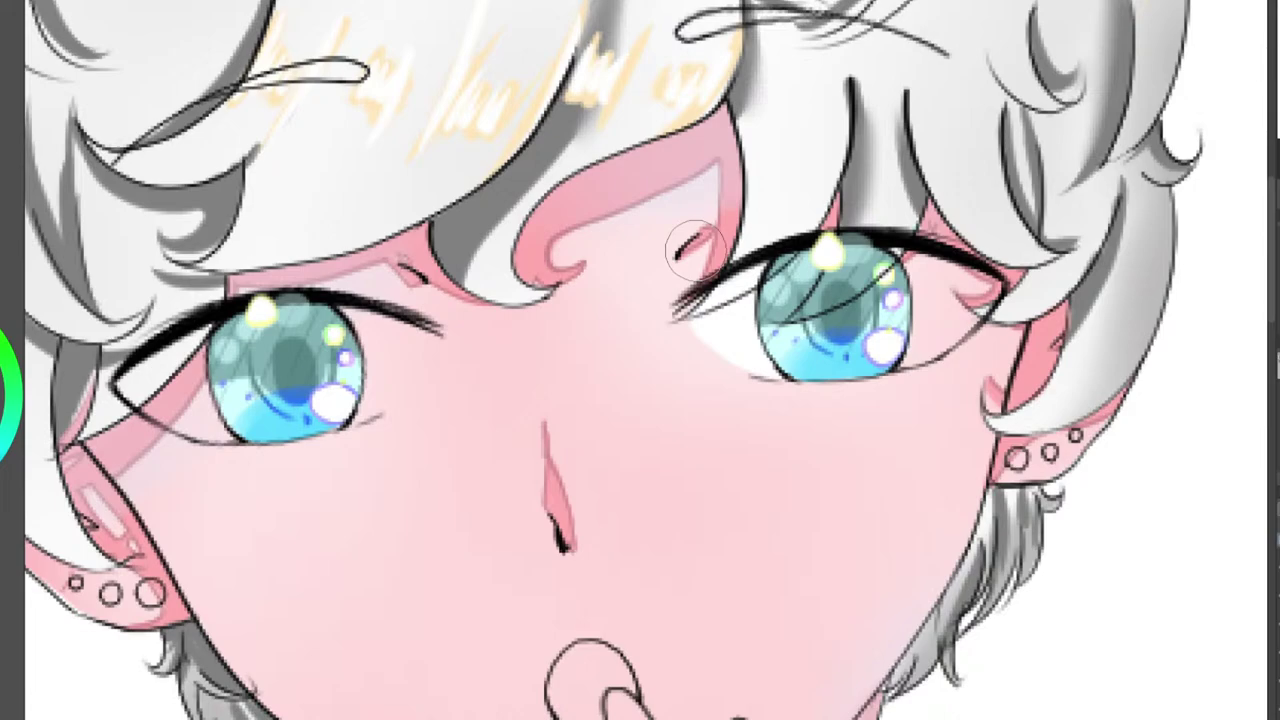
Paint the outer corner of the right eyeball white, and fill the left eyeball white on both sides of the iris.
scroll(882, 262, "up", 1)
mouse_move(891, 274)
left_mouse_down()
mouse_move(924, 265)
mouse_move(884, 258)
mouse_move(950, 280)
mouse_move(977, 273)
mouse_move(937, 307)
mouse_move(990, 289)
mouse_move(910, 362)
mouse_move(1014, 288)
left_mouse_up()
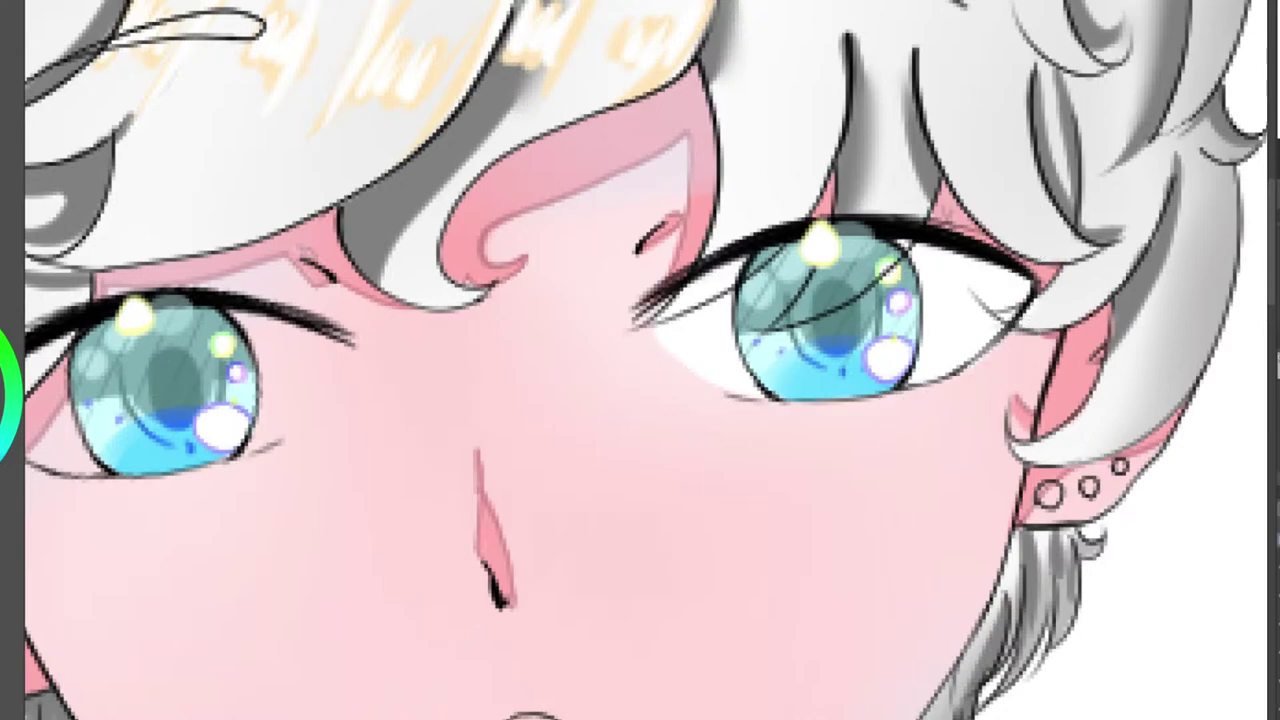
left_click_drag(792, 29, 1242, 46)
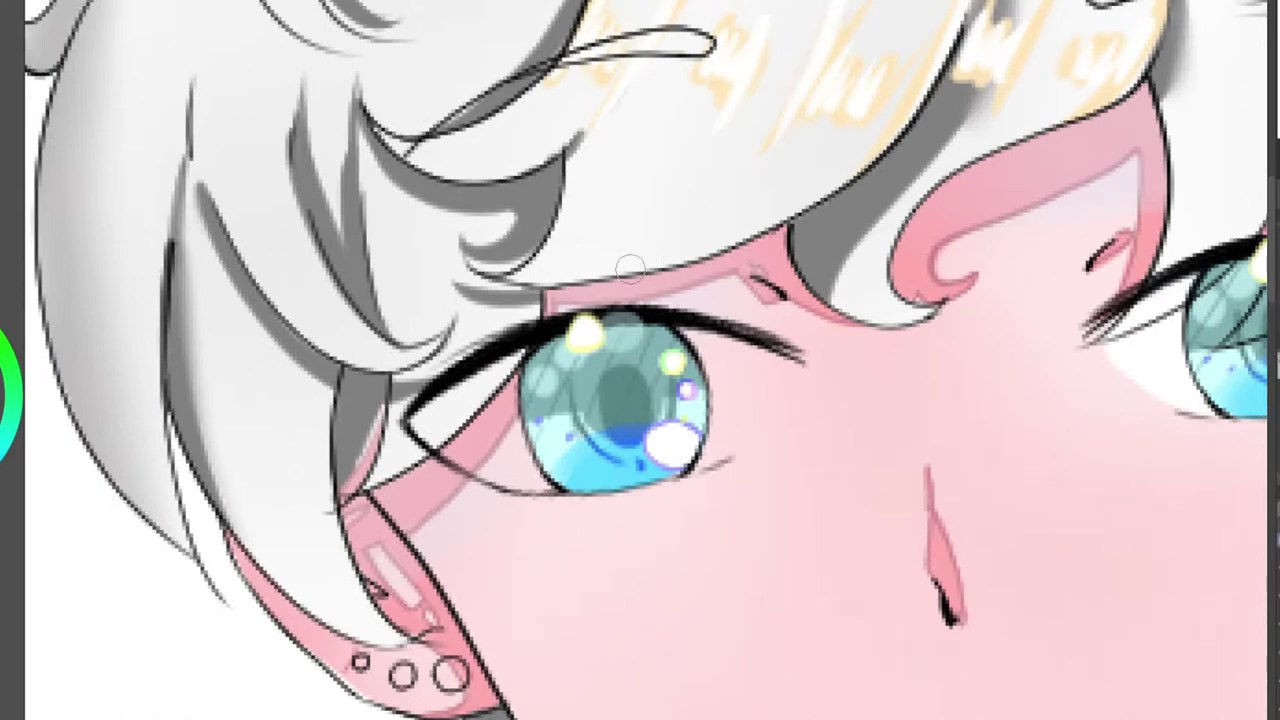
mouse_move(505, 385)
left_mouse_down()
mouse_move(449, 418)
mouse_move(444, 439)
mouse_move(516, 456)
mouse_move(519, 419)
mouse_move(511, 451)
mouse_move(524, 461)
mouse_move(494, 458)
left_mouse_up()
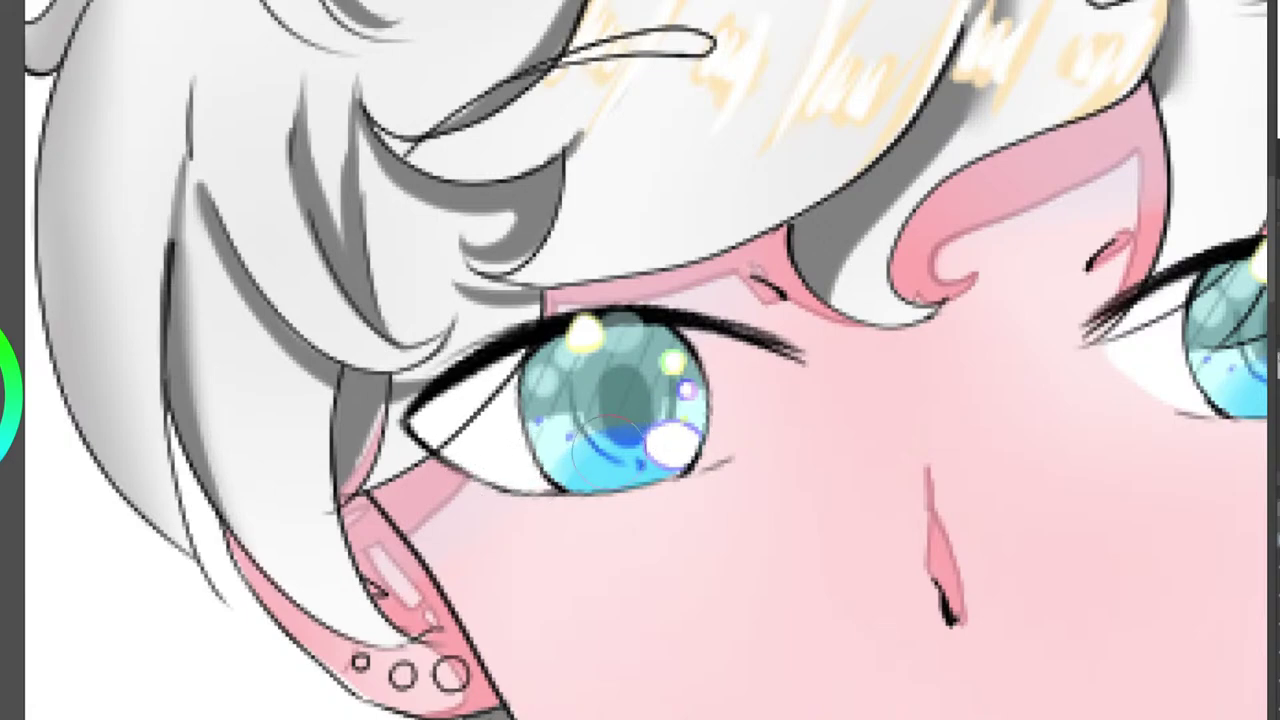
mouse_move(682, 440)
left_mouse_down()
mouse_move(714, 426)
mouse_move(699, 453)
mouse_move(756, 382)
mouse_move(674, 353)
mouse_move(757, 387)
left_mouse_up()
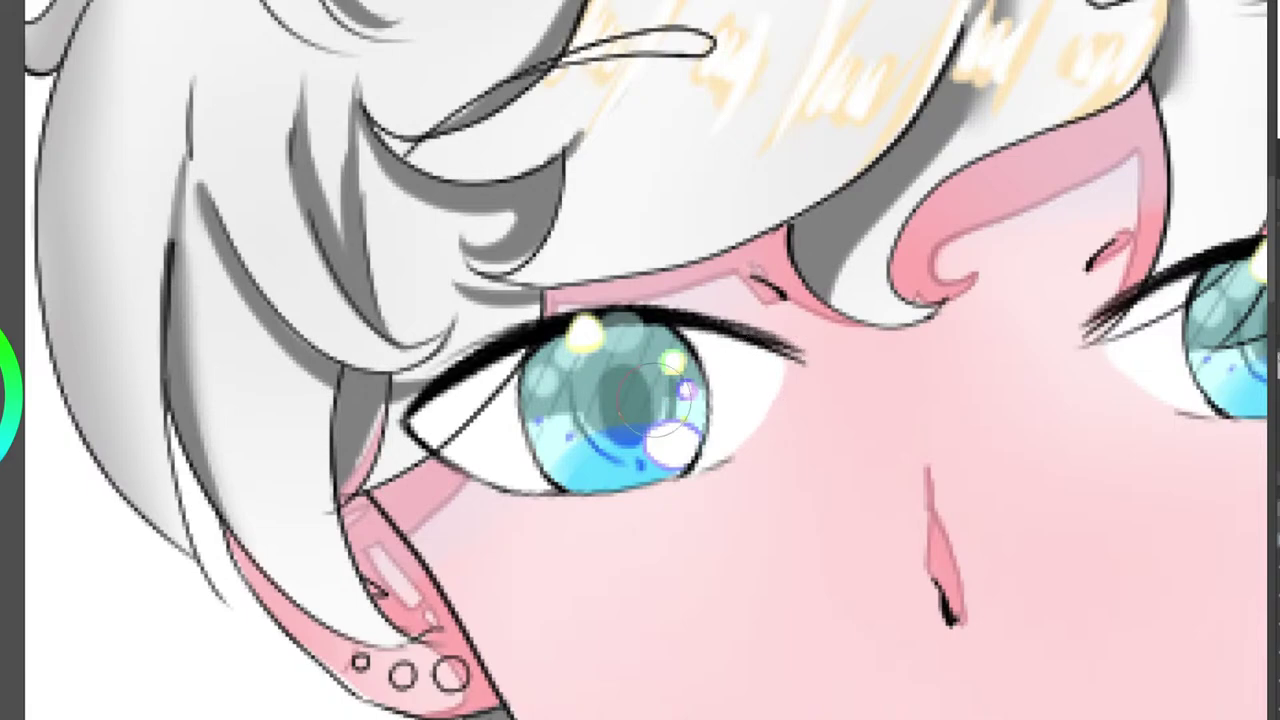
Examine the white eyeballs against the whole figure and closer up on the face.
scroll(619, 399, "down", 3)
scroll(620, 404, "down", 5)
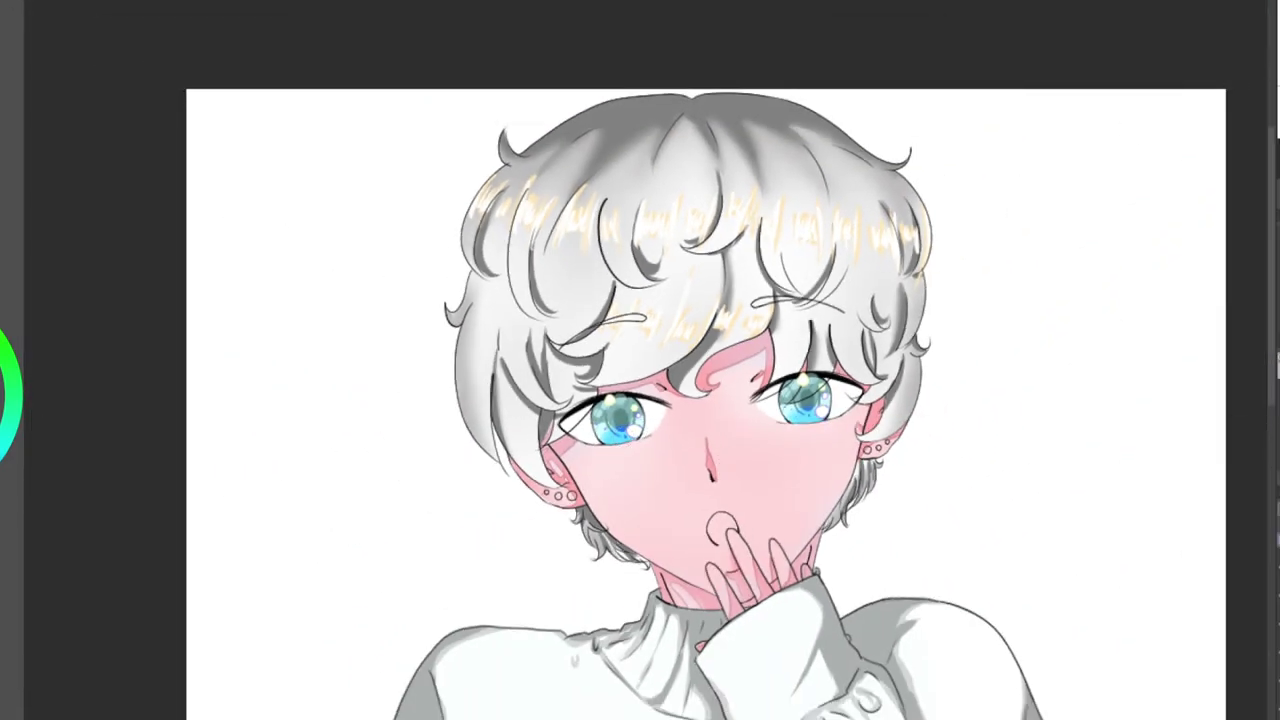
left_click_drag(626, 434, 519, 294)
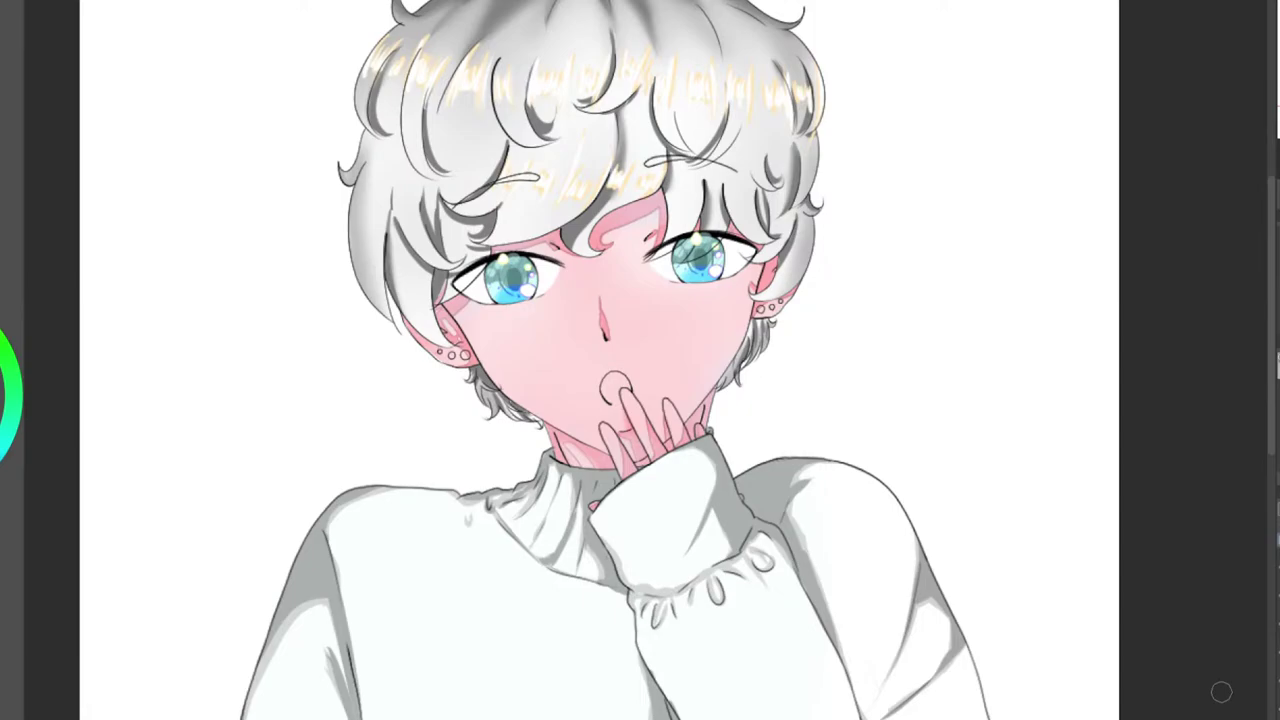
scroll(943, 177, "down", 1)
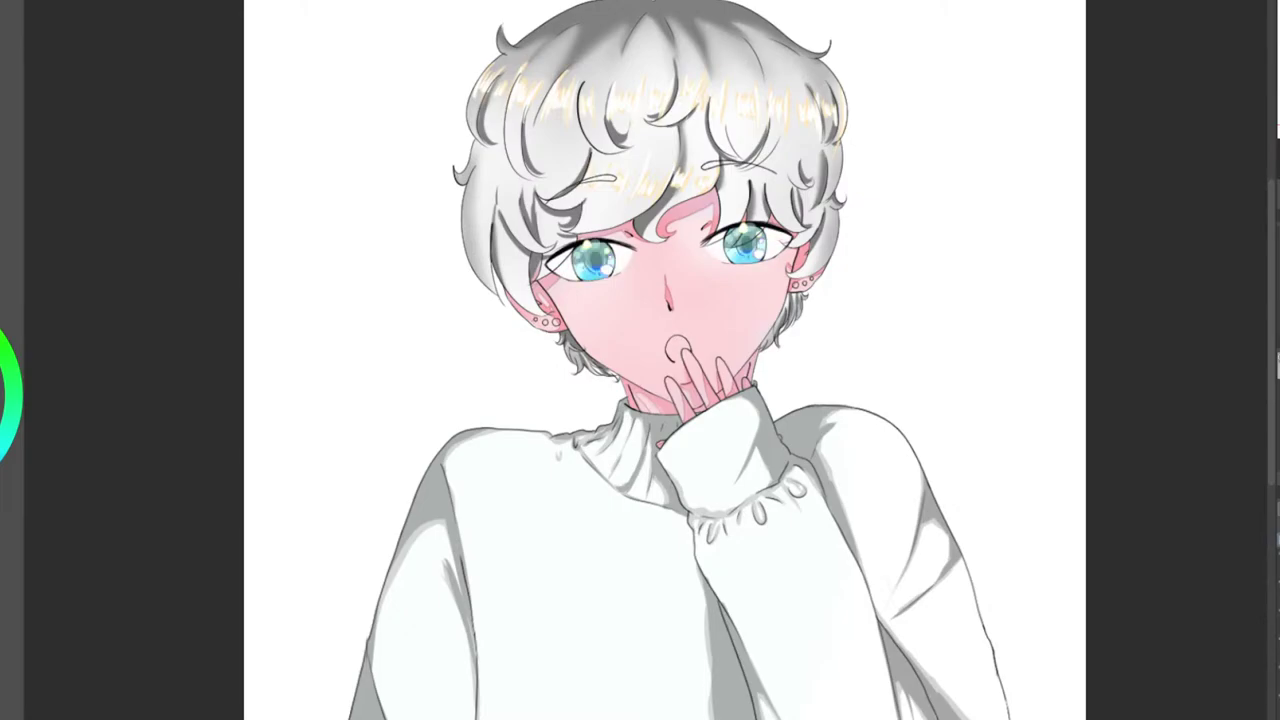
scroll(752, 212, "up", 5)
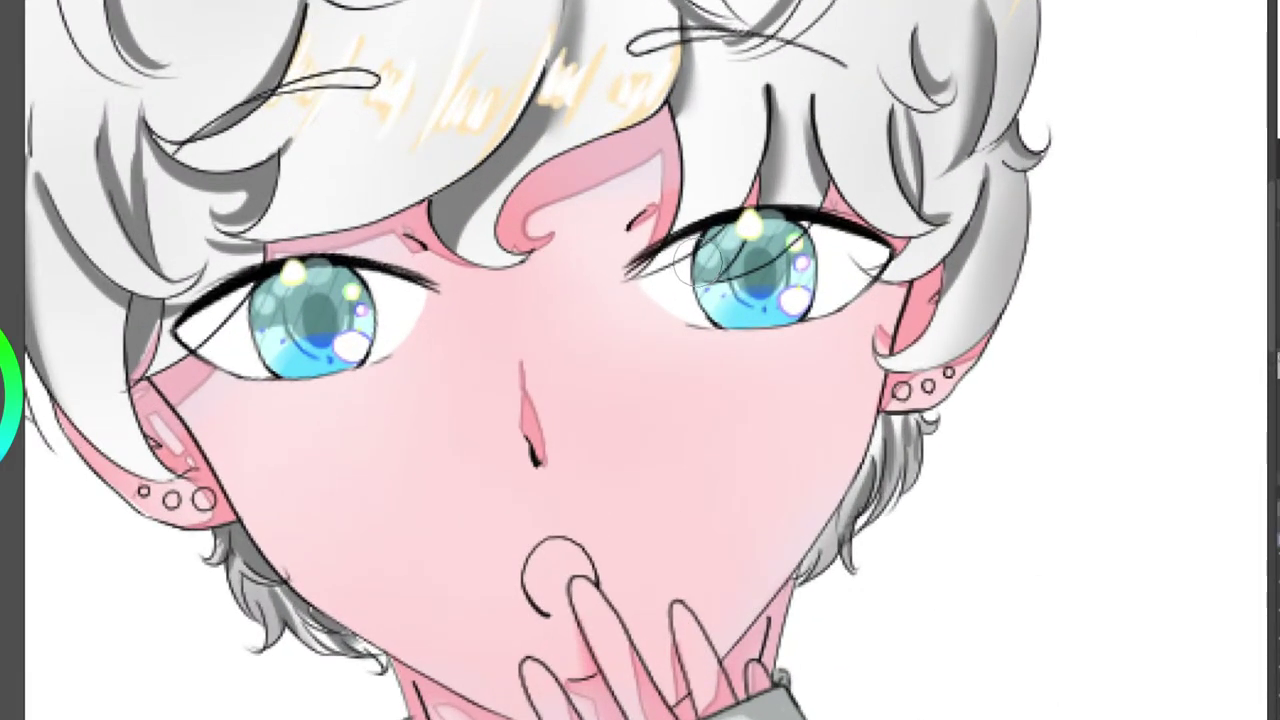
scroll(695, 267, "up", 2)
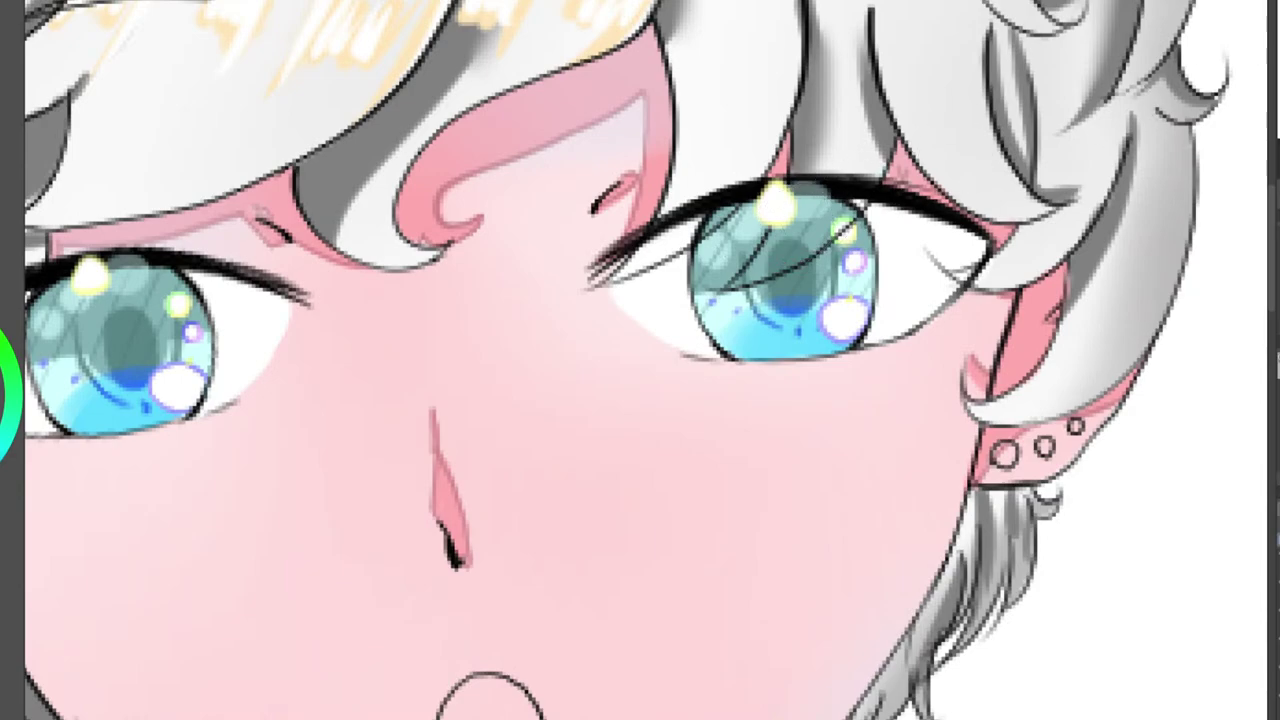
Shade the upper part of the whites of both eyes with a soft pale blue shadow under the lashes.
left_click_drag(1030, 110, 1270, 196)
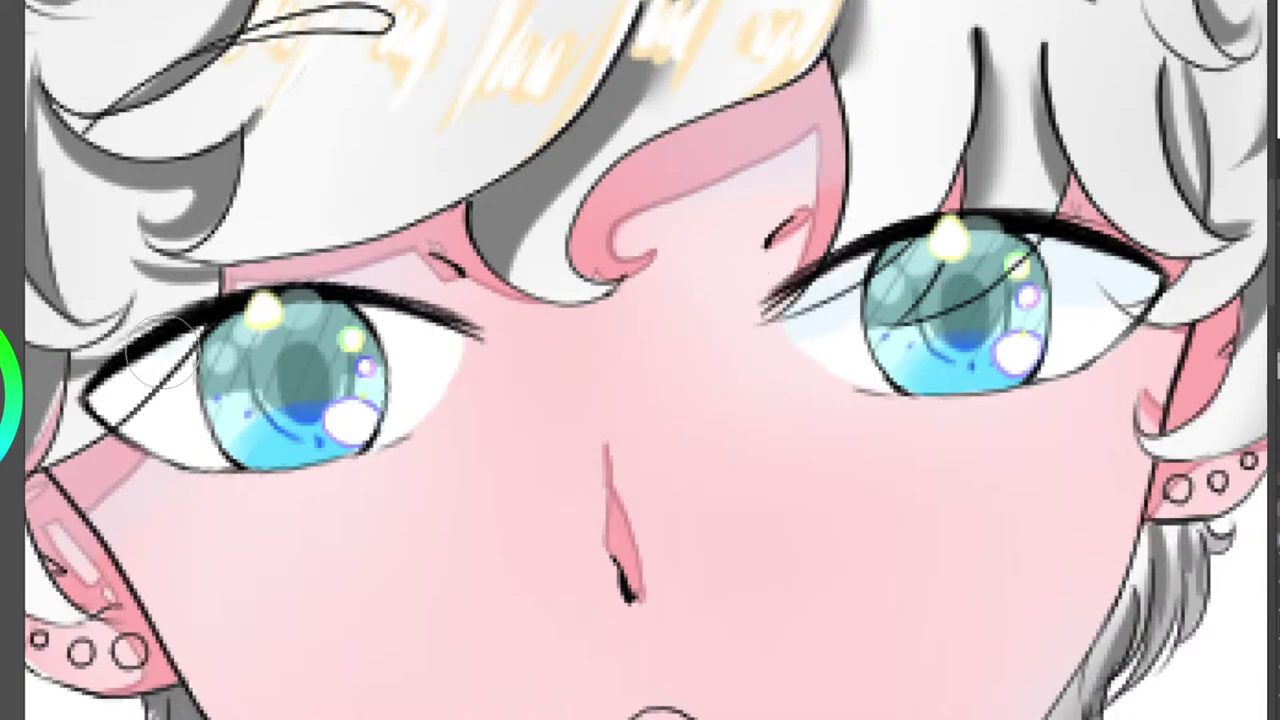
left_click_drag(180, 330, 95, 410)
mouse_move(352, 326)
left_mouse_down()
mouse_move(440, 332)
mouse_move(490, 360)
left_mouse_up()
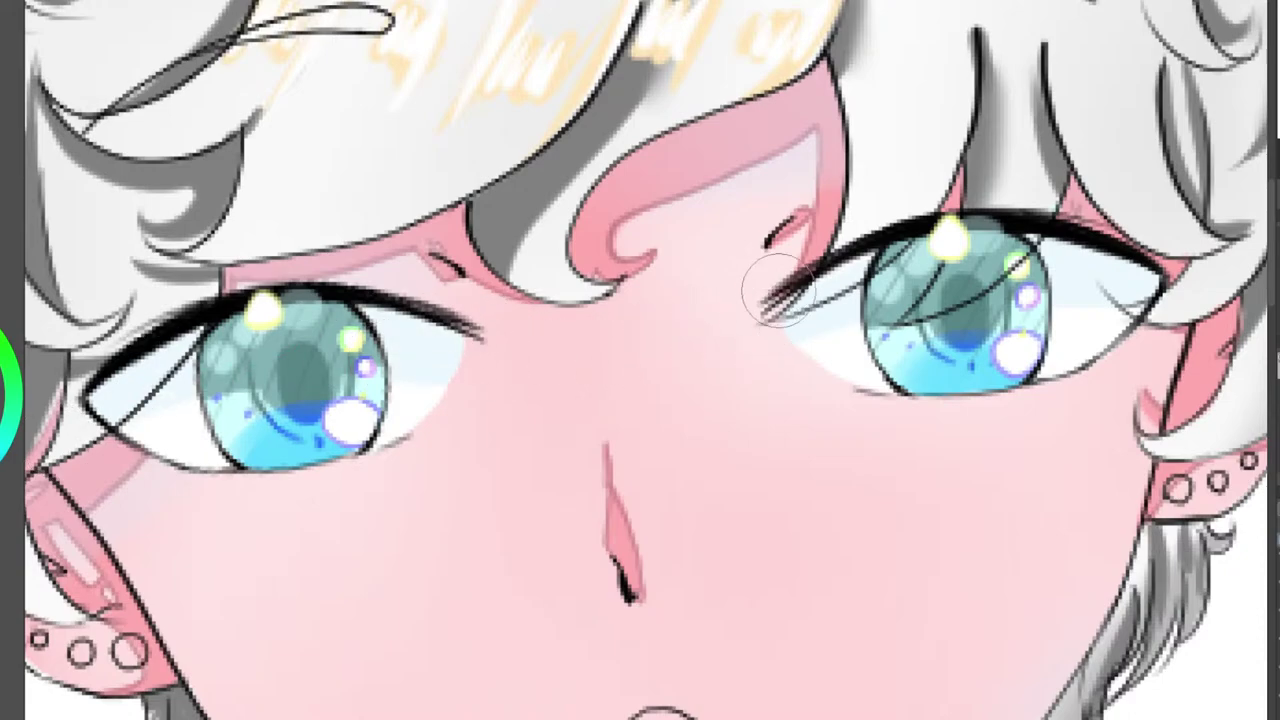
Recolour the outer parts of the black lash lines and eye outlines on both eyes dark teal blue.
scroll(838, 245, "down", 1)
scroll(836, 240, "down", 1)
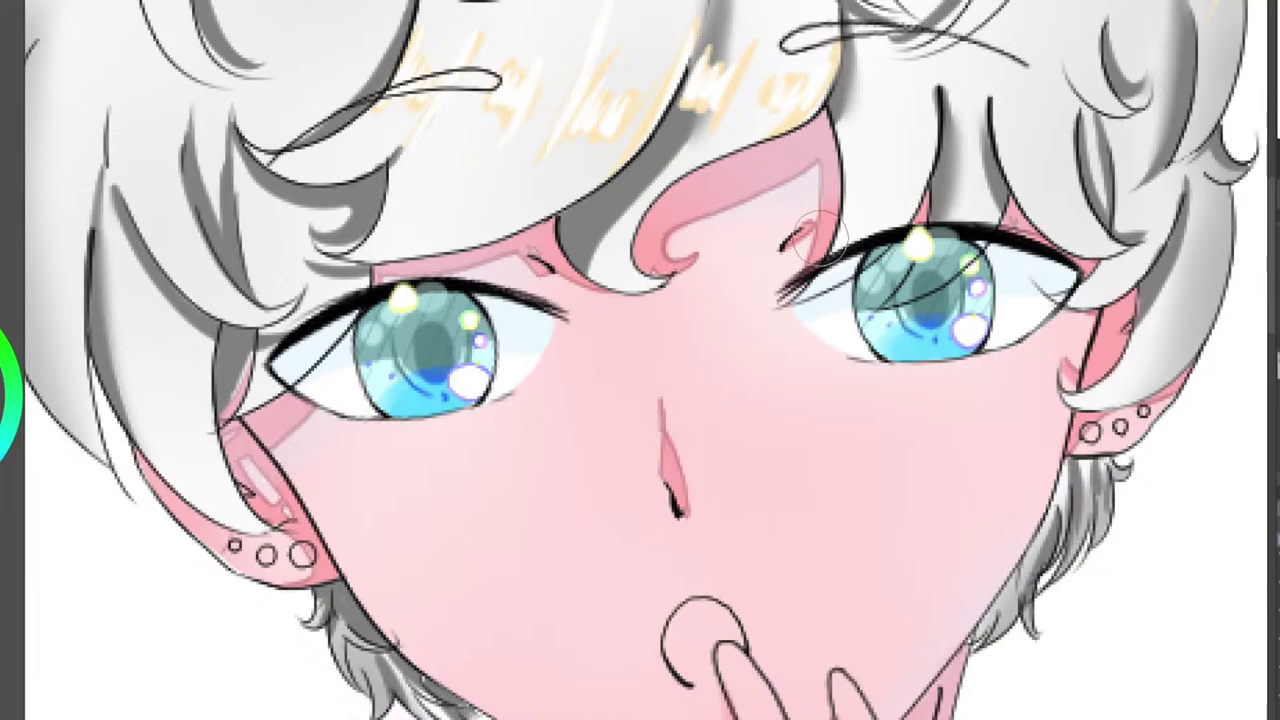
scroll(816, 232, "down", 1)
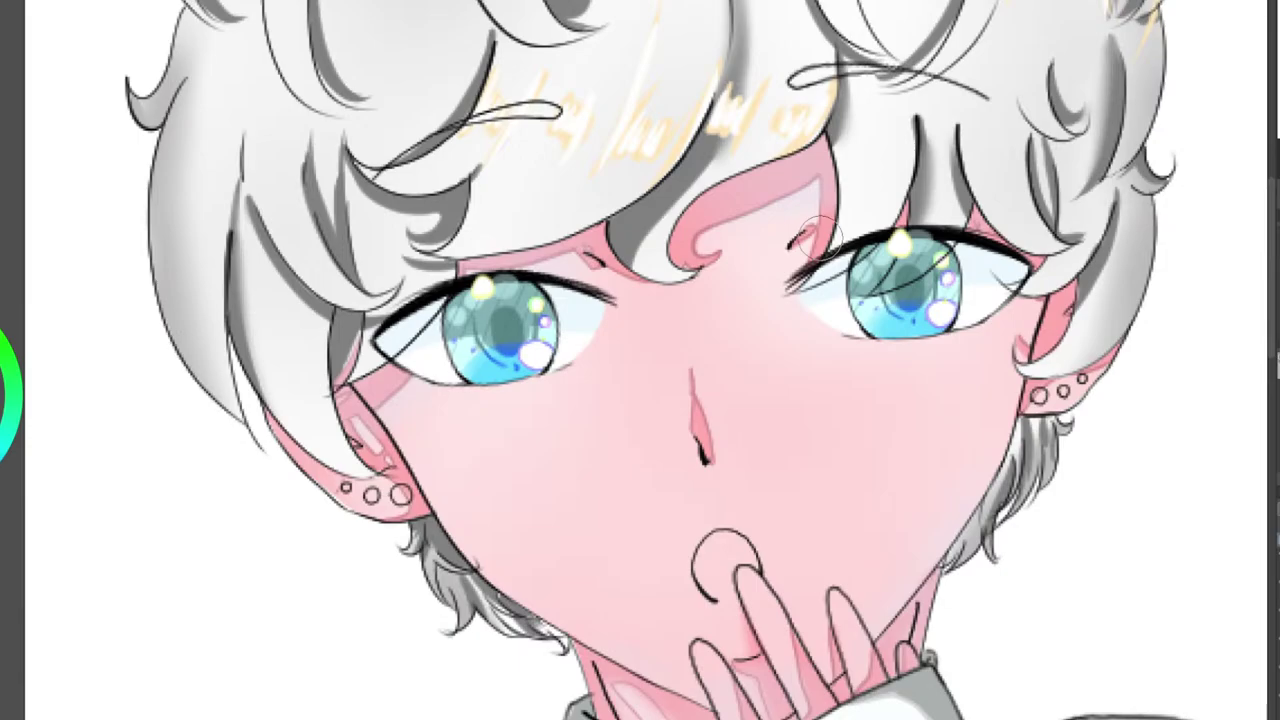
scroll(816, 232, "down", 1)
scroll(818, 232, "up", 4)
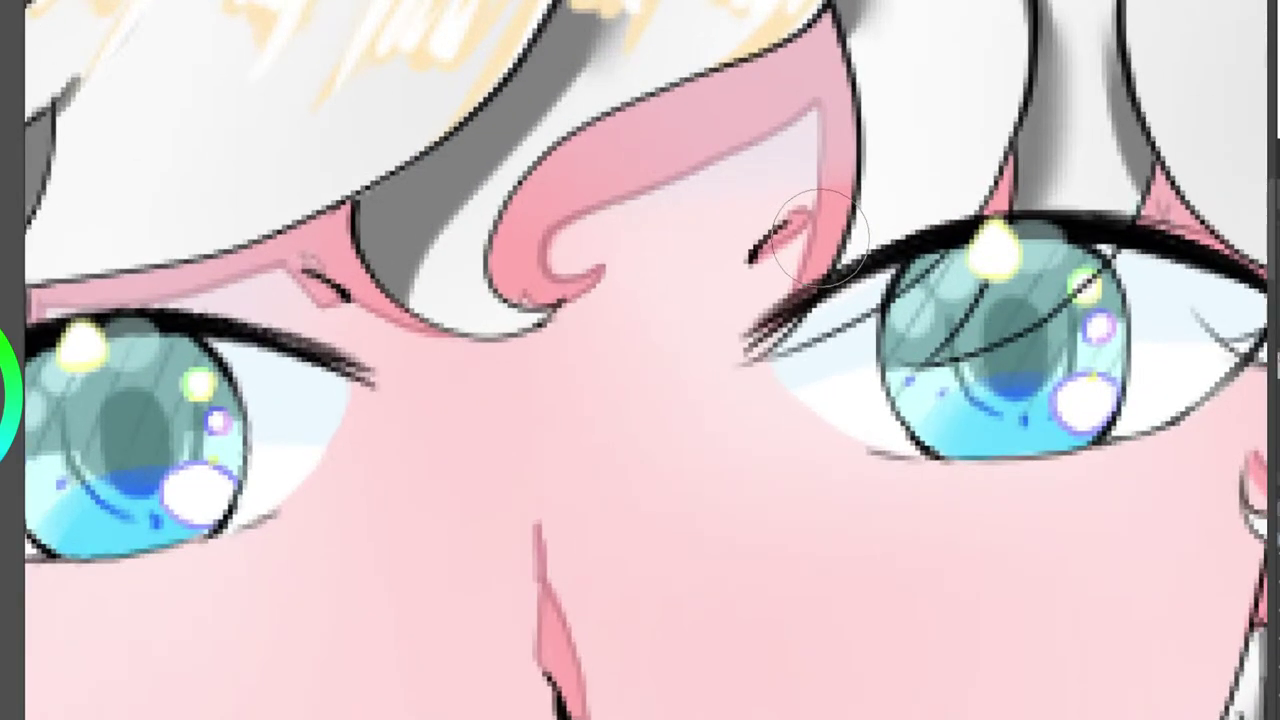
scroll(818, 232, "down", 3)
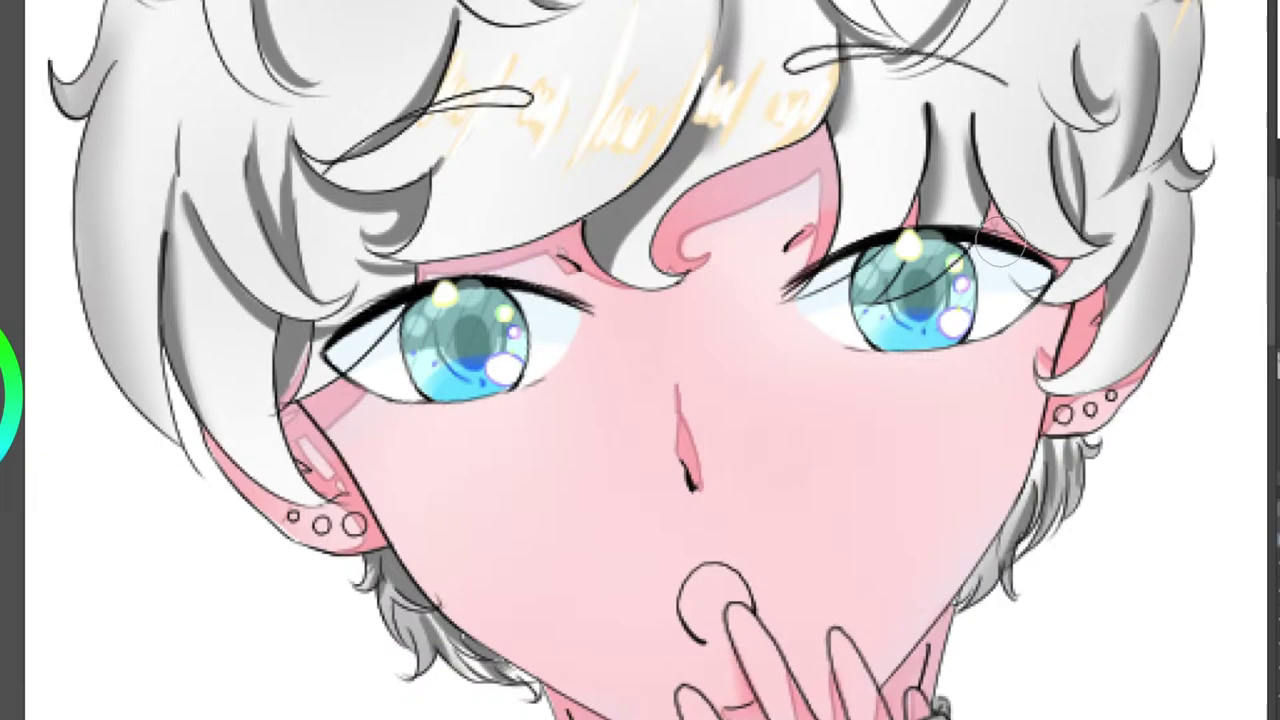
mouse_move(1001, 243)
left_mouse_down()
mouse_move(965, 279)
mouse_move(804, 290)
mouse_move(813, 243)
left_mouse_up()
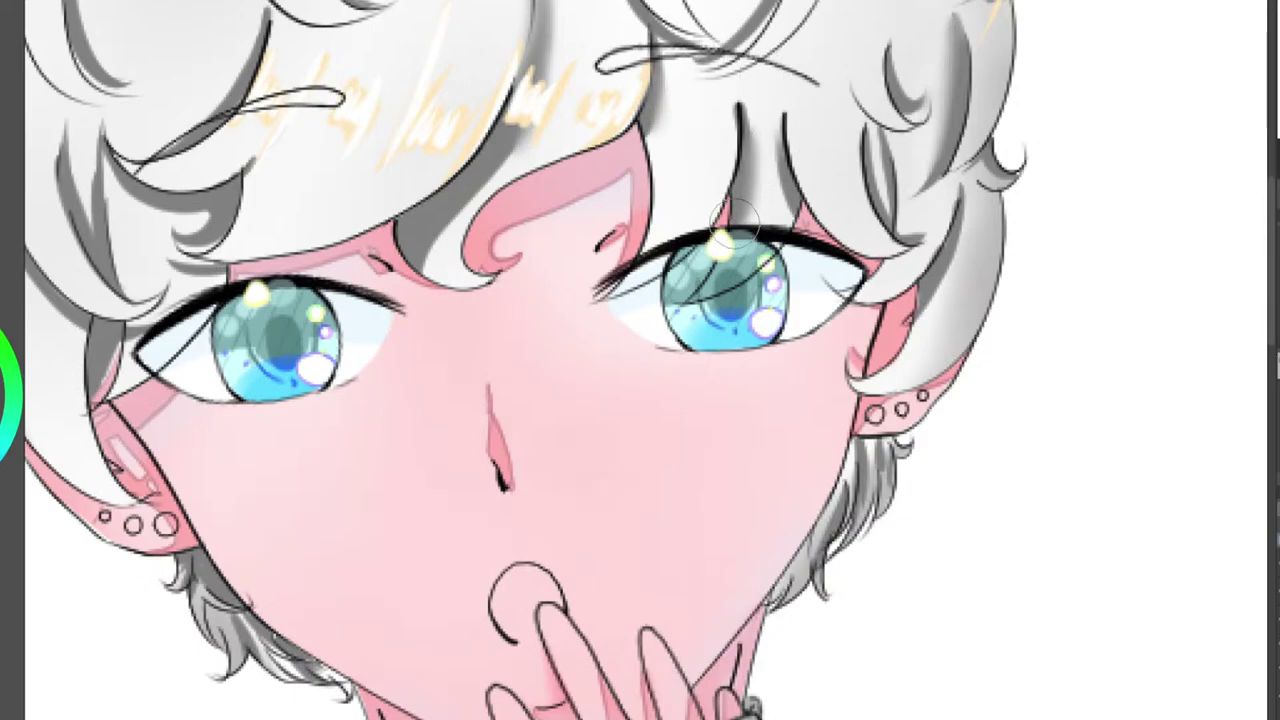
left_click_drag(720, 232, 862, 262)
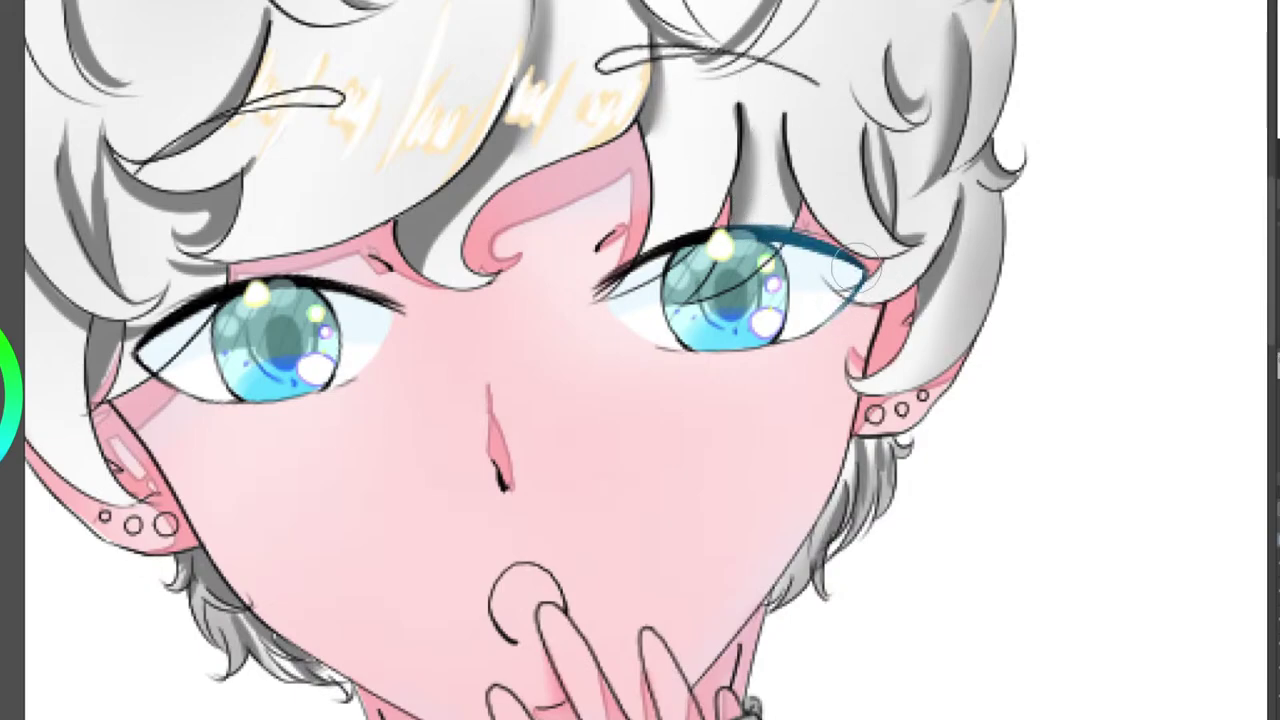
mouse_move(733, 94)
left_mouse_down()
mouse_move(167, 719)
mouse_move(278, 635)
mouse_move(983, 266)
mouse_move(1007, 185)
left_mouse_up()
mouse_move(500, 394)
left_mouse_down()
mouse_move(422, 458)
mouse_move(460, 499)
mouse_move(510, 461)
mouse_move(567, 372)
left_mouse_up()
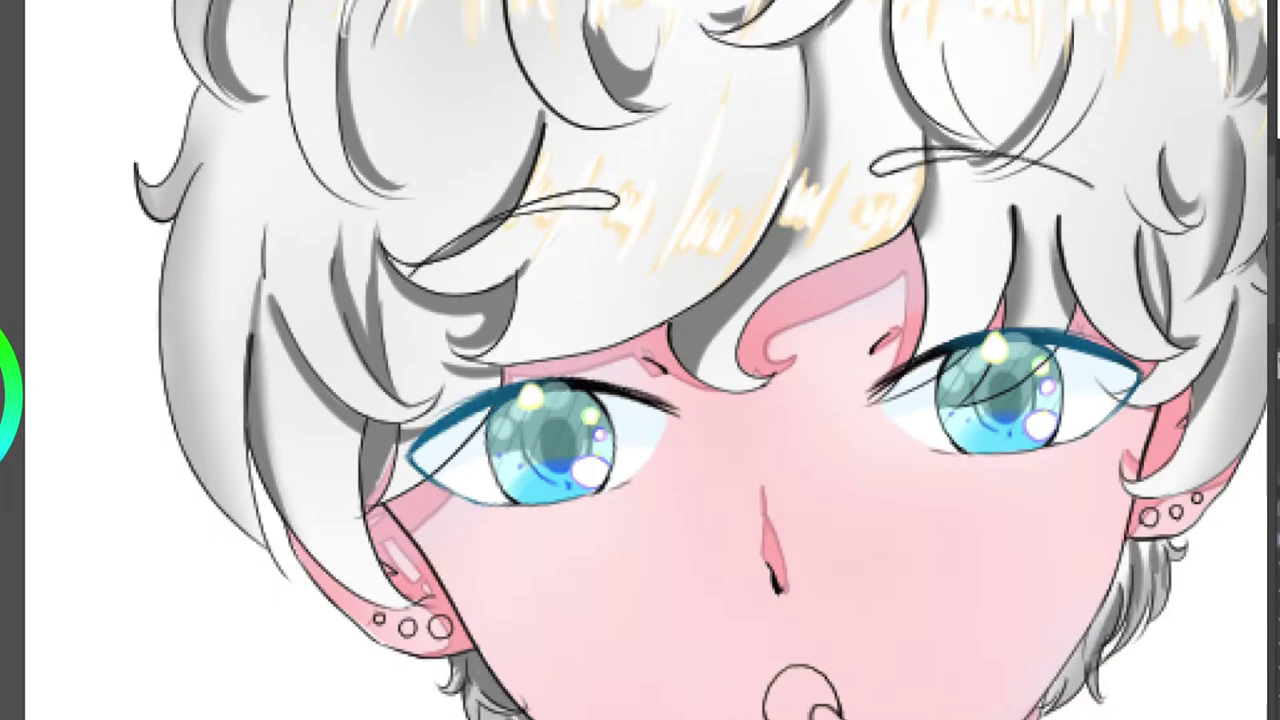
Darken the teal upper lash lines of both eyes from above the iris towards the outer corners.
mouse_move(845, 310)
left_mouse_down()
mouse_move(787, 305)
mouse_move(726, 275)
left_mouse_up()
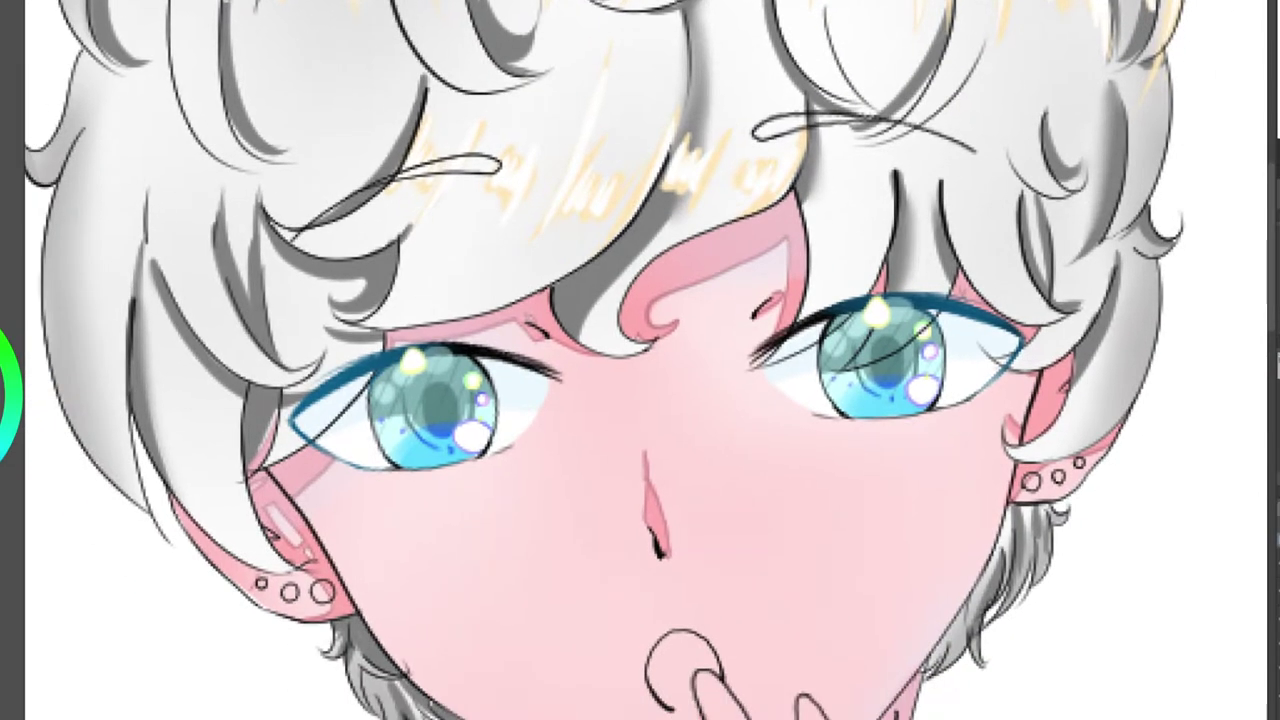
left_click_drag(888, 297, 1014, 332)
left_click_drag(425, 346, 314, 402)
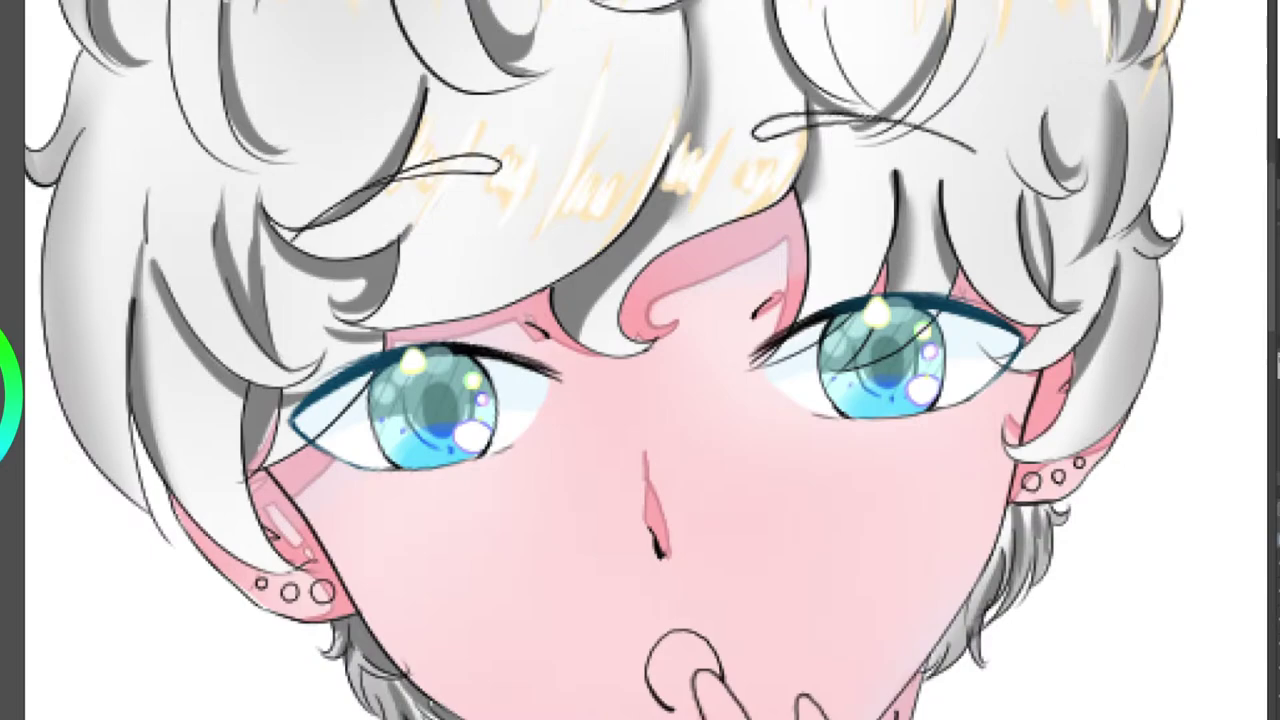
Fill the inside of the open mouth with a flat salmon colour.
left_click_drag(640, 360, 510, 230)
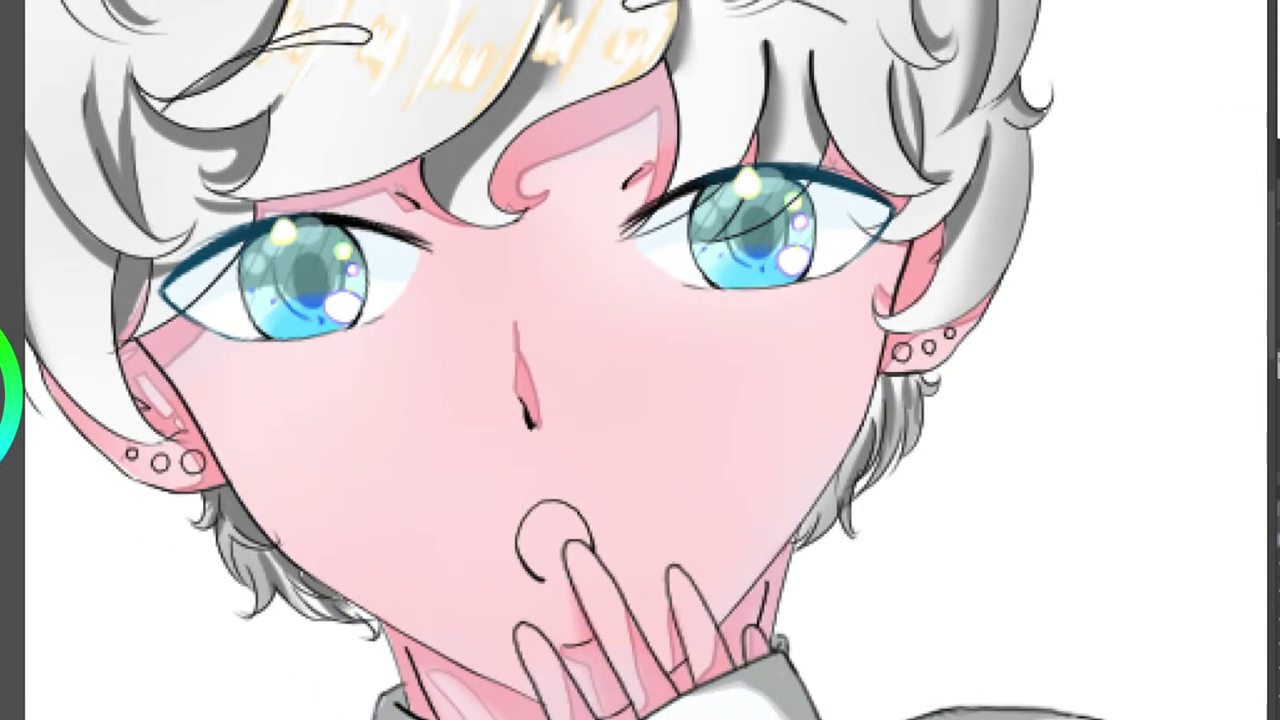
scroll(1110, 262, "down", 5)
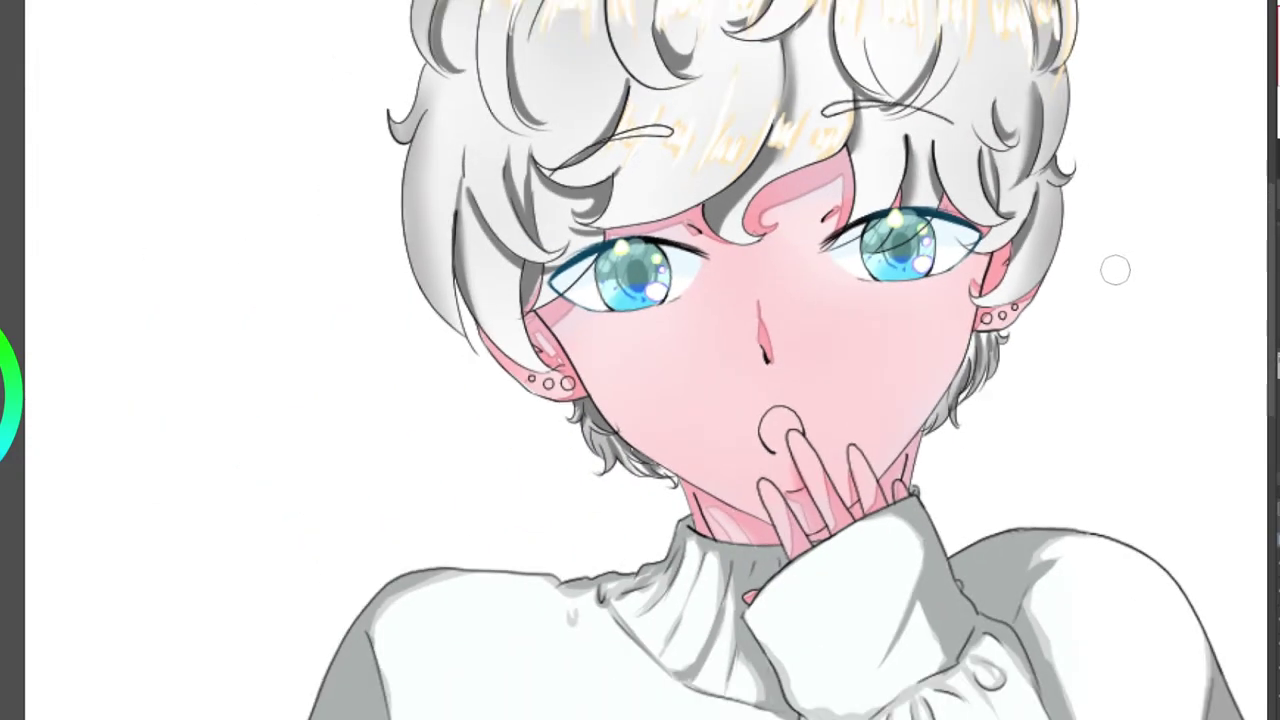
mouse_move(926, 300)
left_mouse_down()
mouse_move(807, 233)
mouse_move(808, 245)
left_mouse_up()
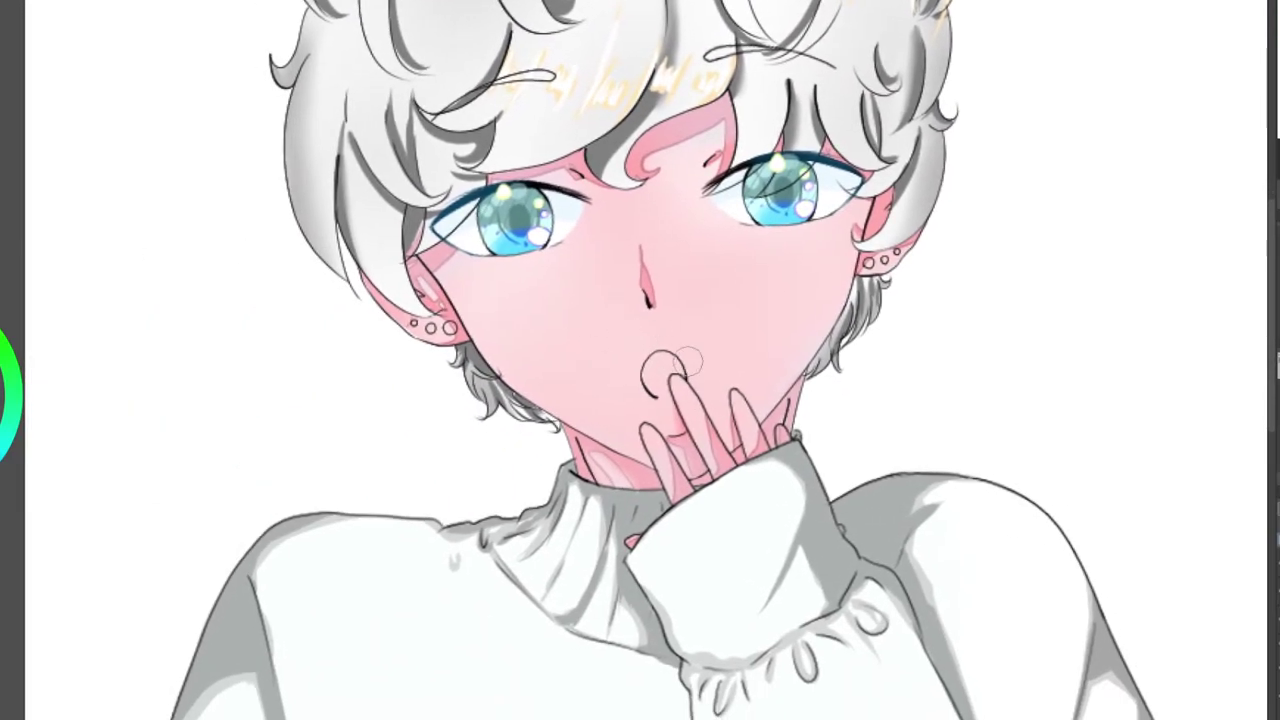
left_click_drag(1048, 124, 1034, 144)
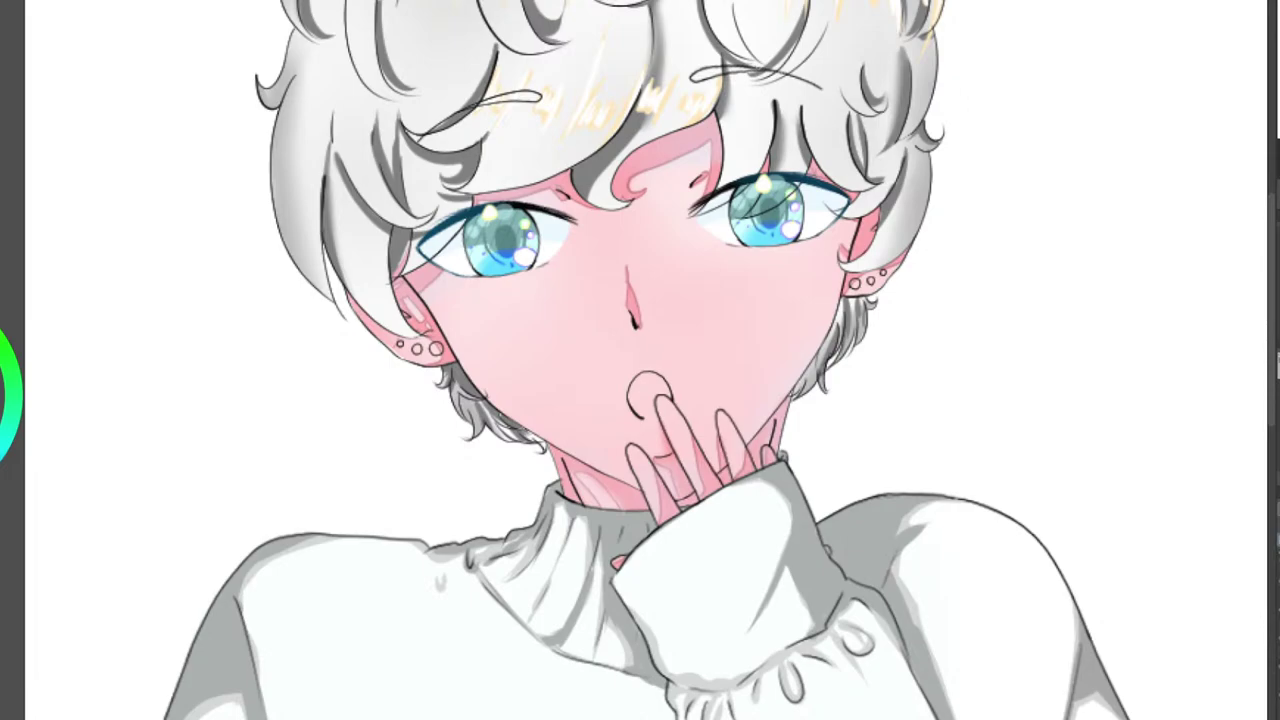
scroll(652, 388, "up", 5)
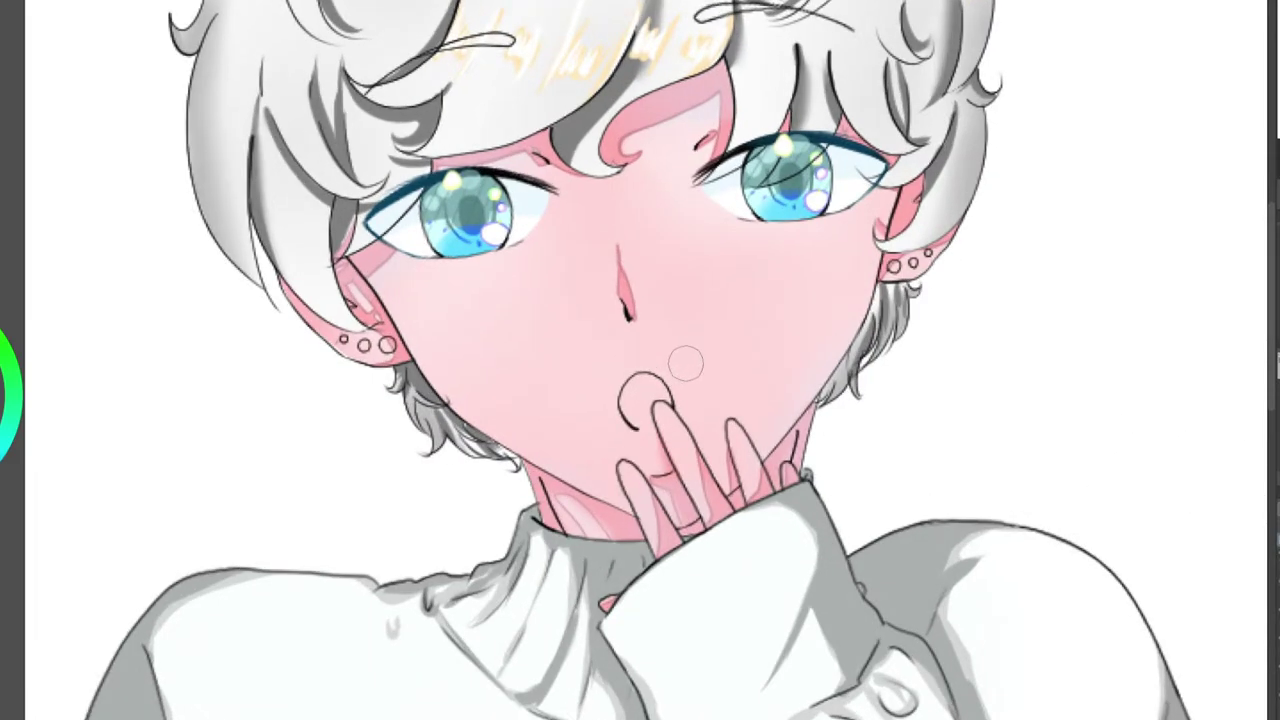
scroll(642, 405, "up", 5)
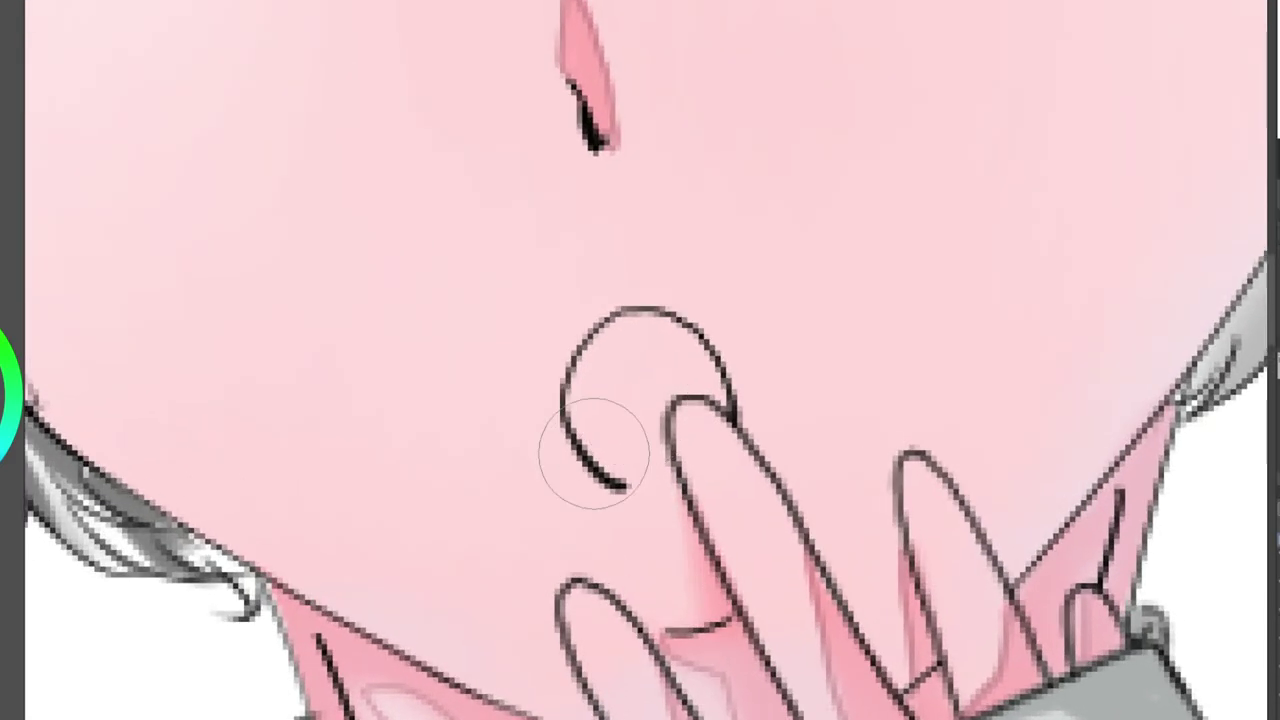
left_click_drag(594, 454, 586, 462)
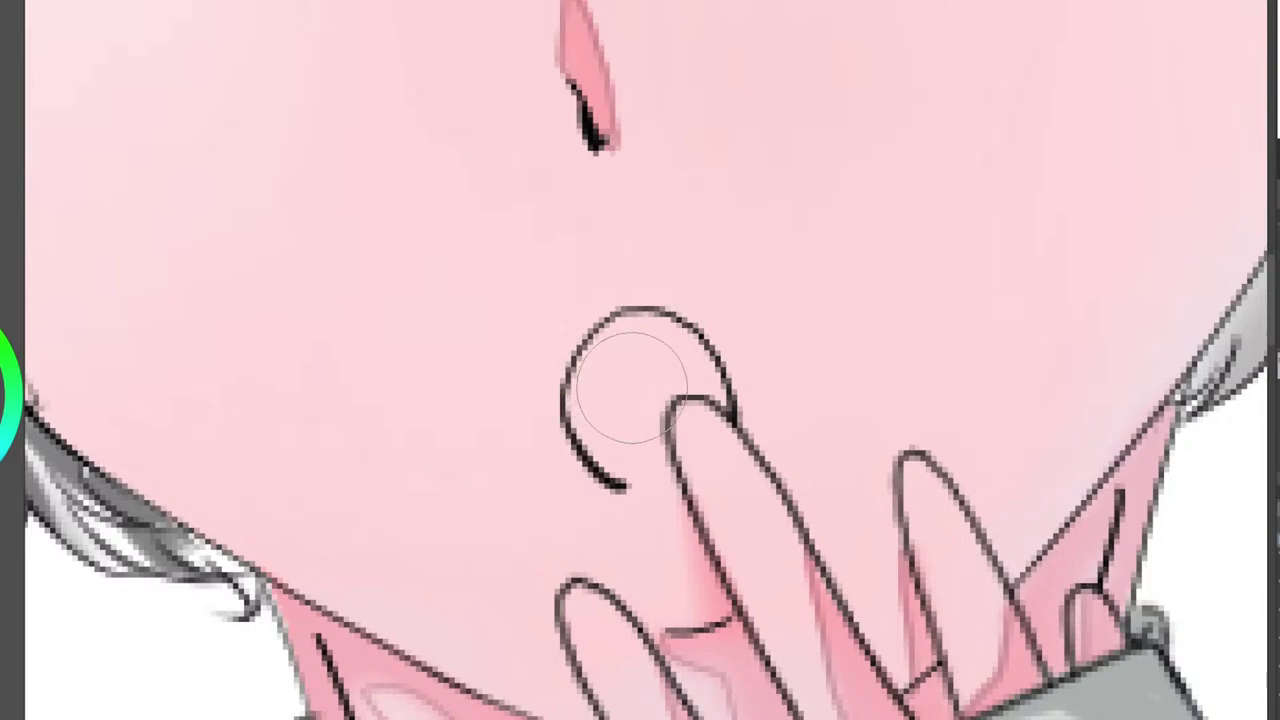
mouse_move(640, 382)
left_mouse_down()
mouse_move(617, 410)
mouse_move(635, 395)
mouse_move(632, 422)
mouse_move(626, 369)
mouse_move(662, 403)
mouse_move(670, 364)
mouse_move(647, 435)
mouse_move(645, 362)
mouse_move(650, 451)
mouse_move(653, 365)
mouse_move(629, 422)
left_mouse_up()
Erase the salmon colour that spills over the fingertip and below the mouth's lower edge.
key("e")
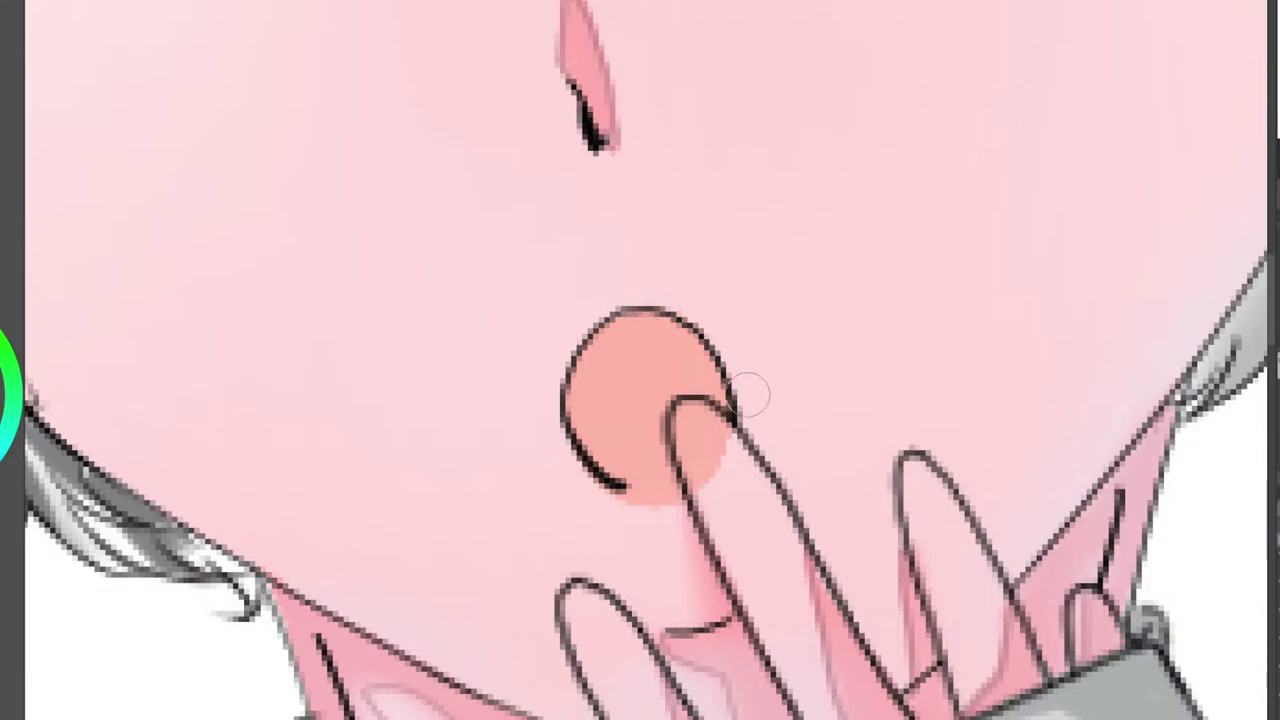
mouse_move(718, 478)
left_mouse_down()
mouse_move(686, 440)
mouse_move(700, 424)
mouse_move(690, 430)
left_mouse_up()
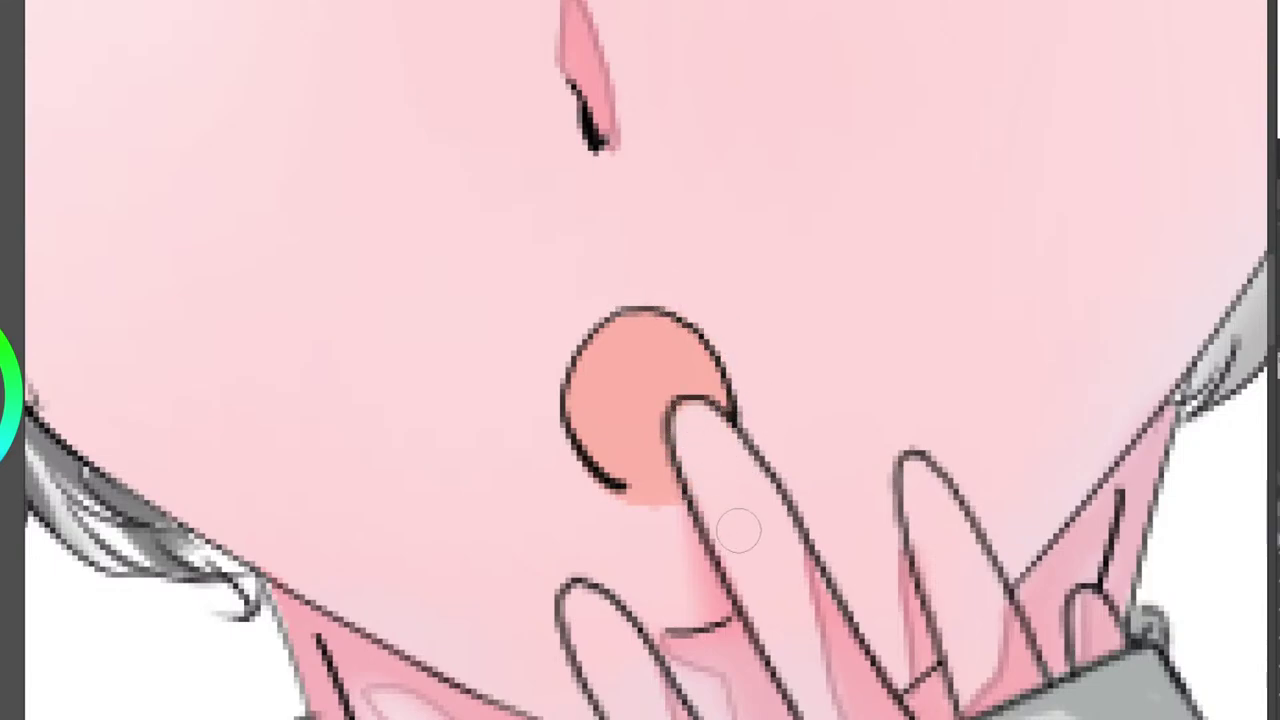
left_click_drag(645, 512, 672, 511)
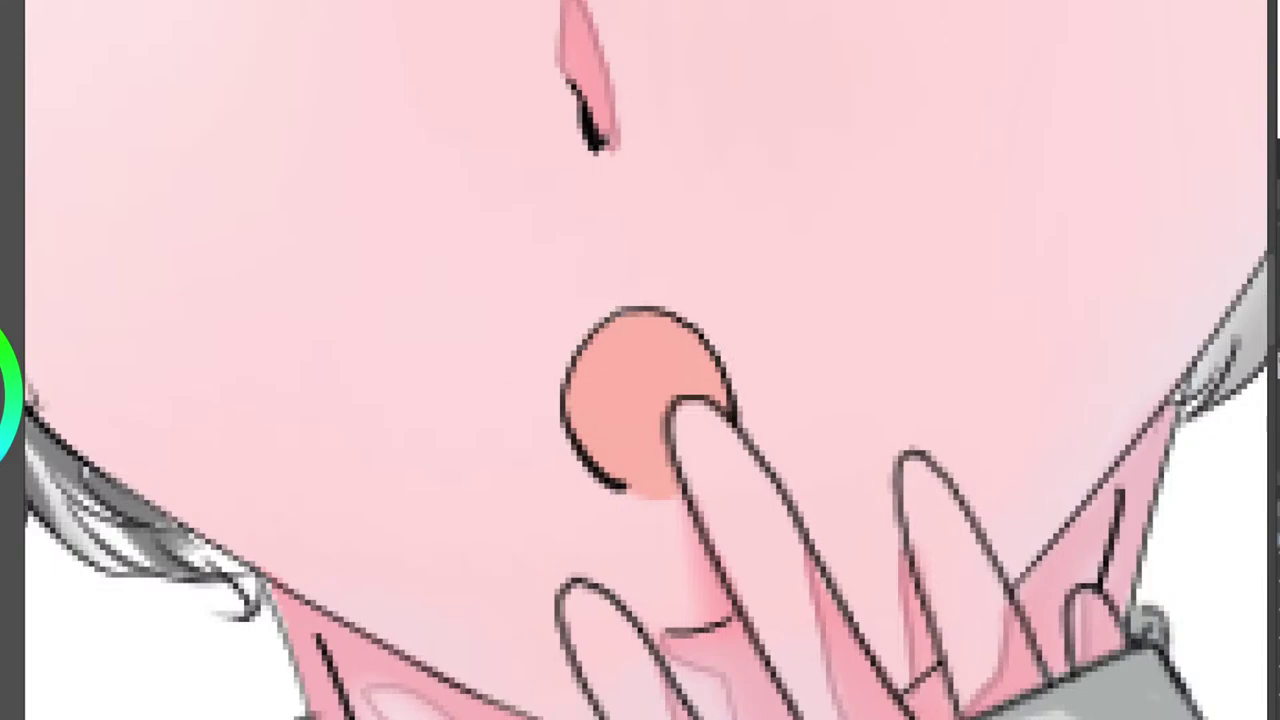
mouse_move(590, 400)
left_mouse_down()
mouse_move(608, 367)
mouse_move(600, 410)
left_mouse_up()
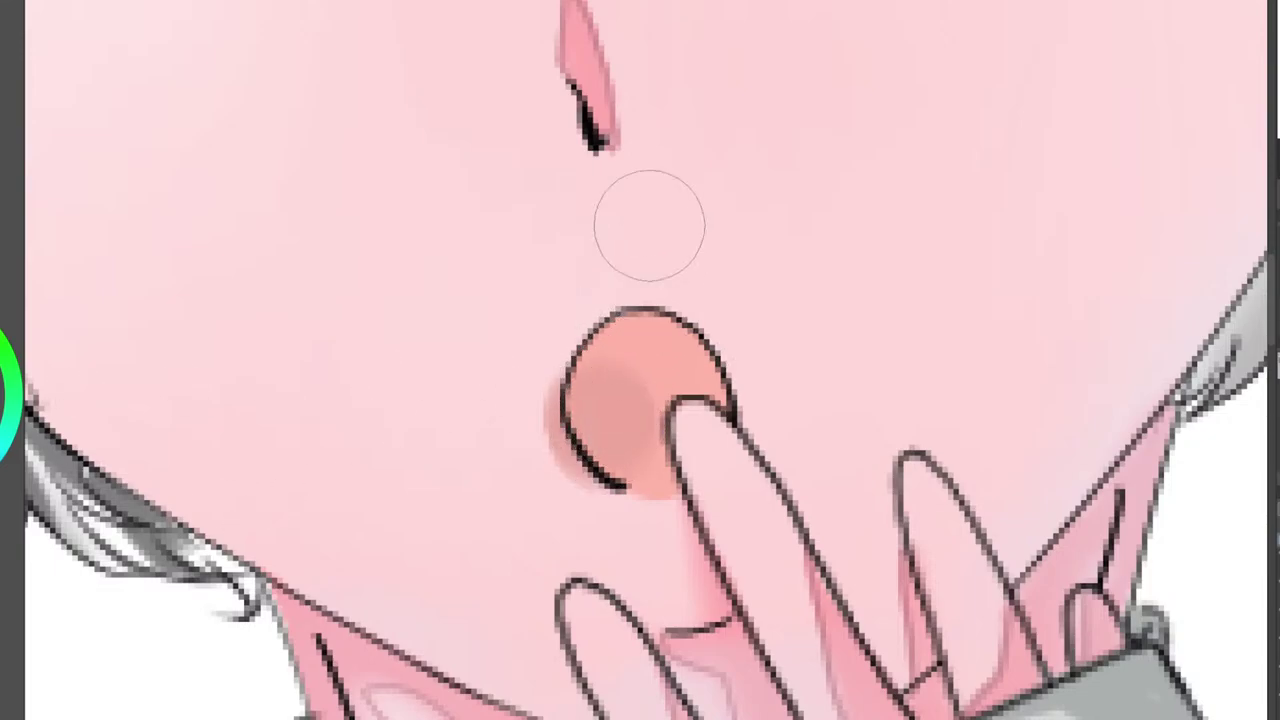
key("ctrl+z")
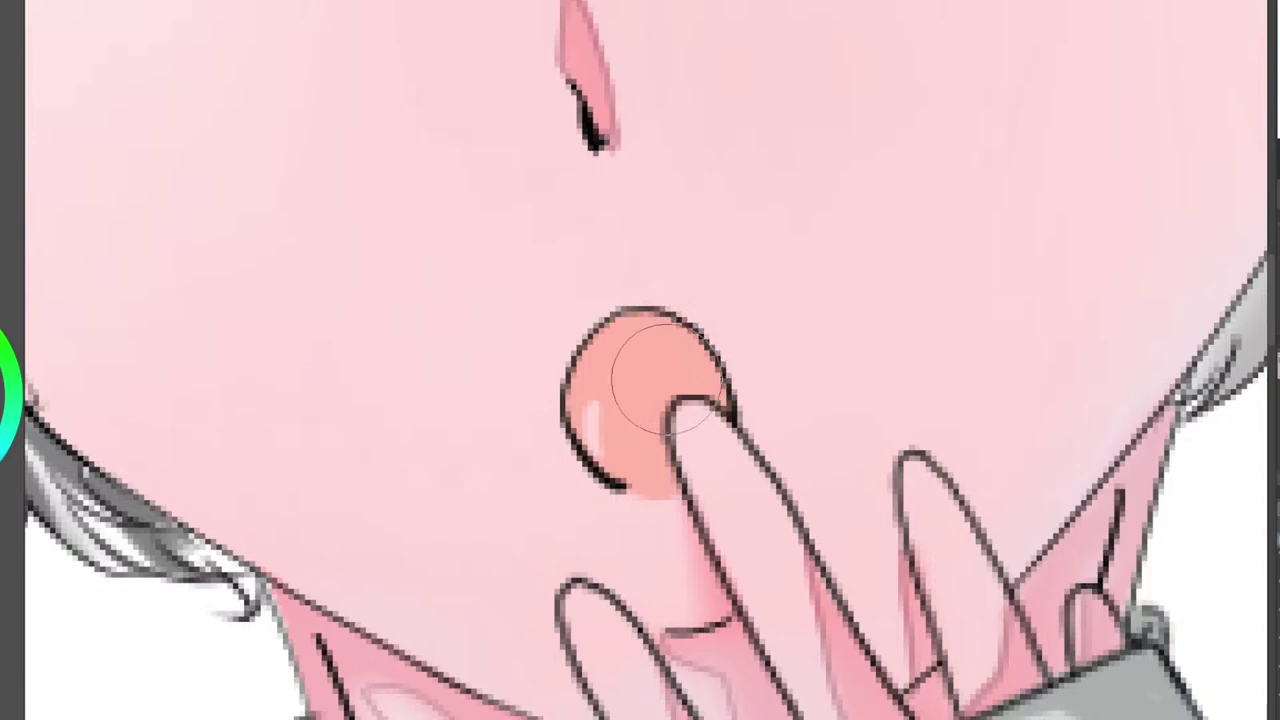
key("ctrl+z")
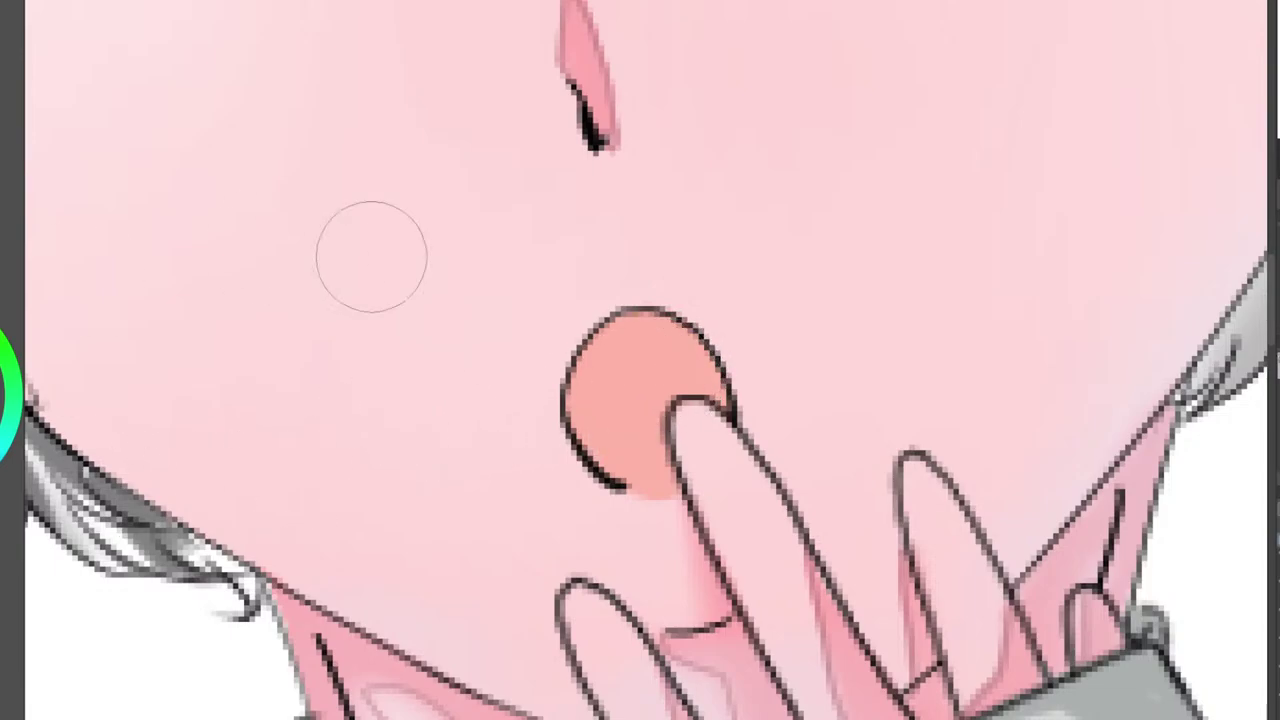
Paint a darker reddish-brown shadow over the lower part of the mouth and erase the excess around its outline.
mouse_move(651, 371)
left_mouse_down()
mouse_move(611, 418)
mouse_move(618, 448)
mouse_move(645, 470)
mouse_move(636, 398)
mouse_move(715, 375)
mouse_move(630, 370)
mouse_move(657, 476)
mouse_move(643, 468)
left_mouse_up()
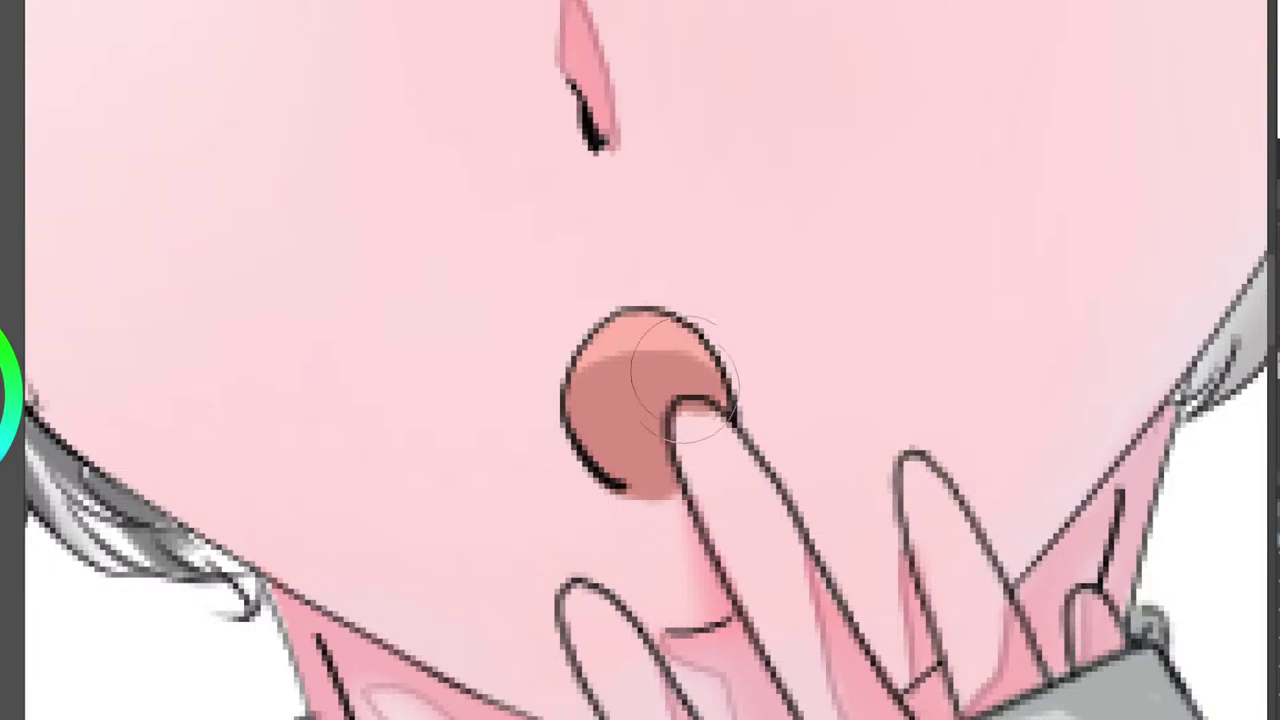
key("e")
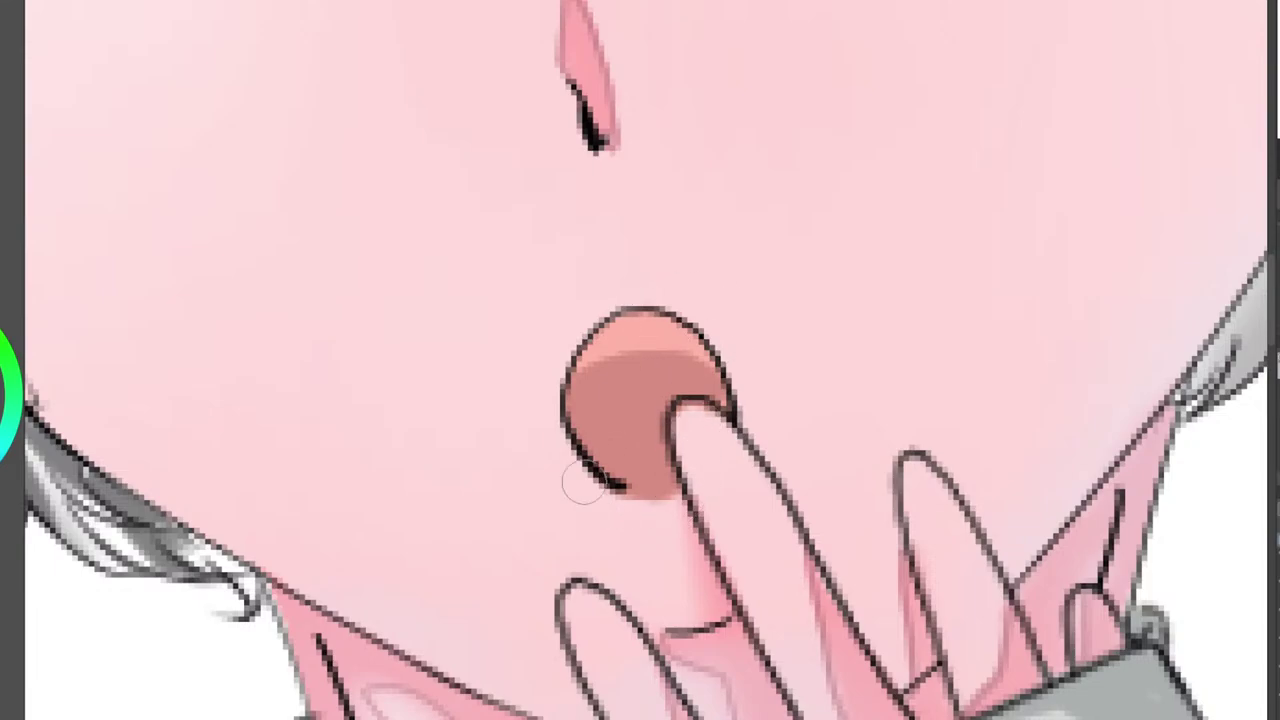
left_click_drag(608, 503, 616, 493)
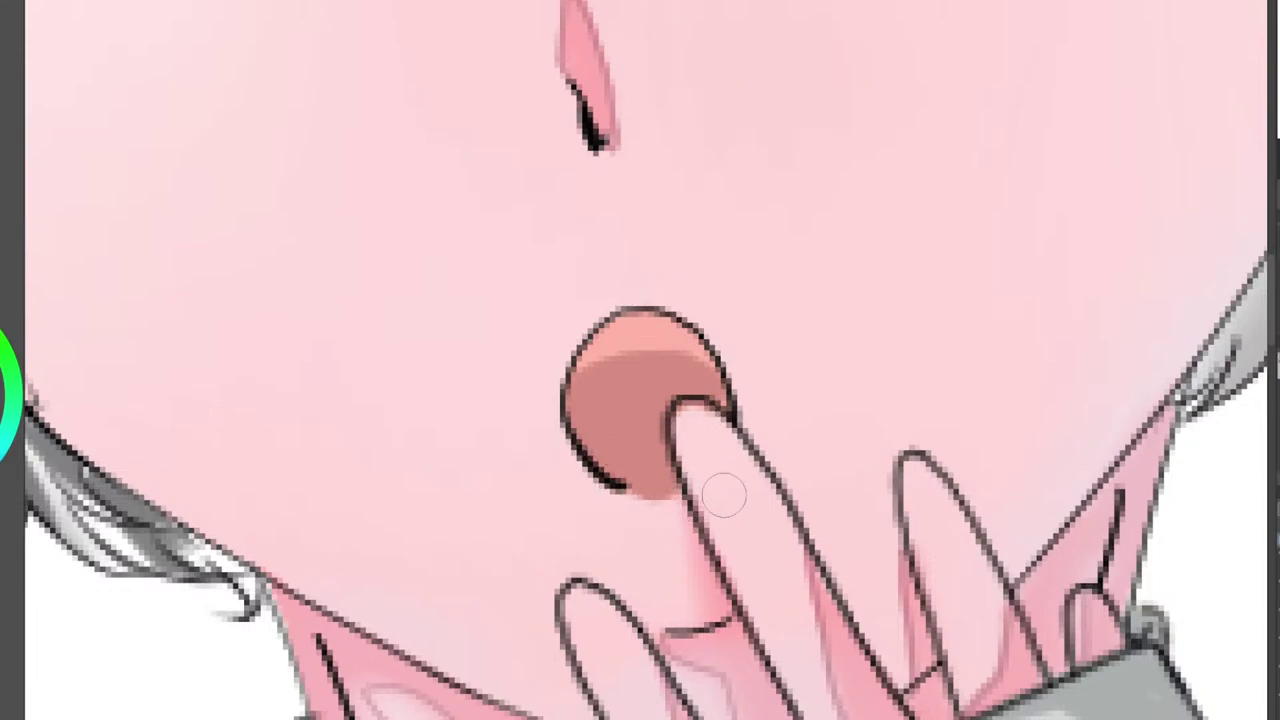
Add a thin pale pink highlight along the inside of the mouth's upper edge.
scroll(842, 420, "down", 3)
scroll(762, 440, "down", 5)
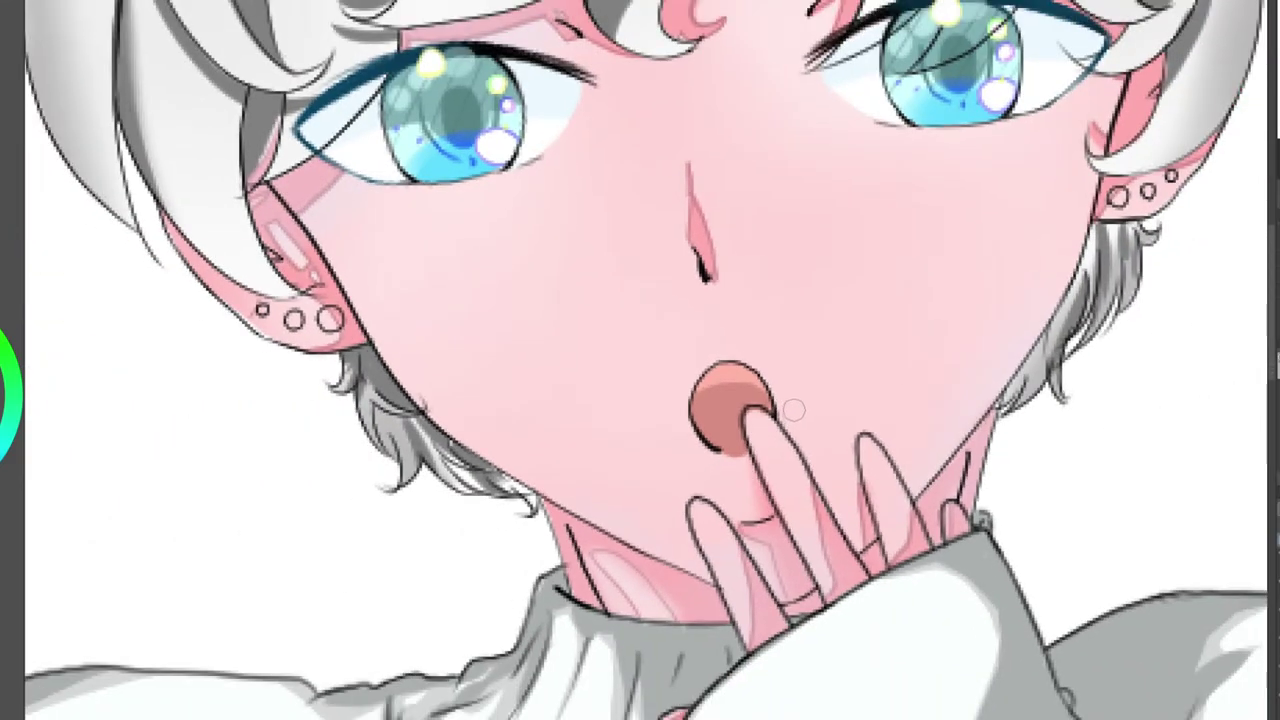
scroll(789, 427, "down", 2)
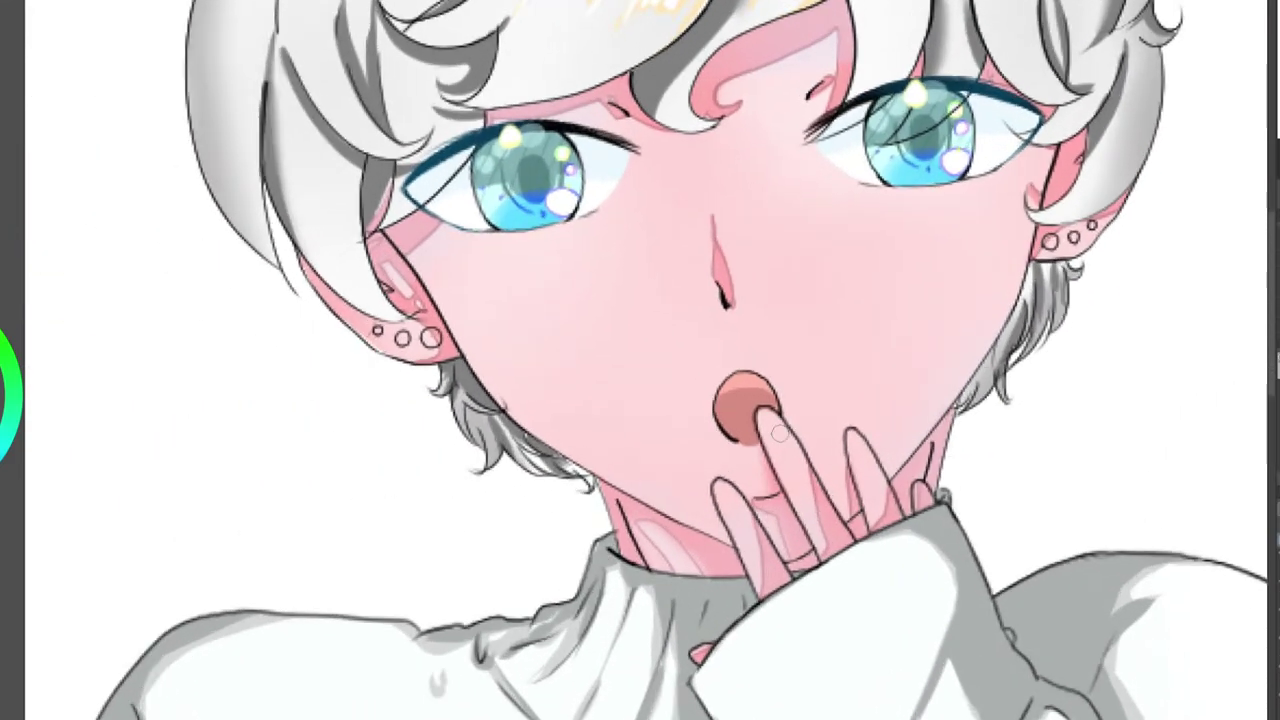
scroll(770, 426, "up", 6)
scroll(757, 427, "up", 1)
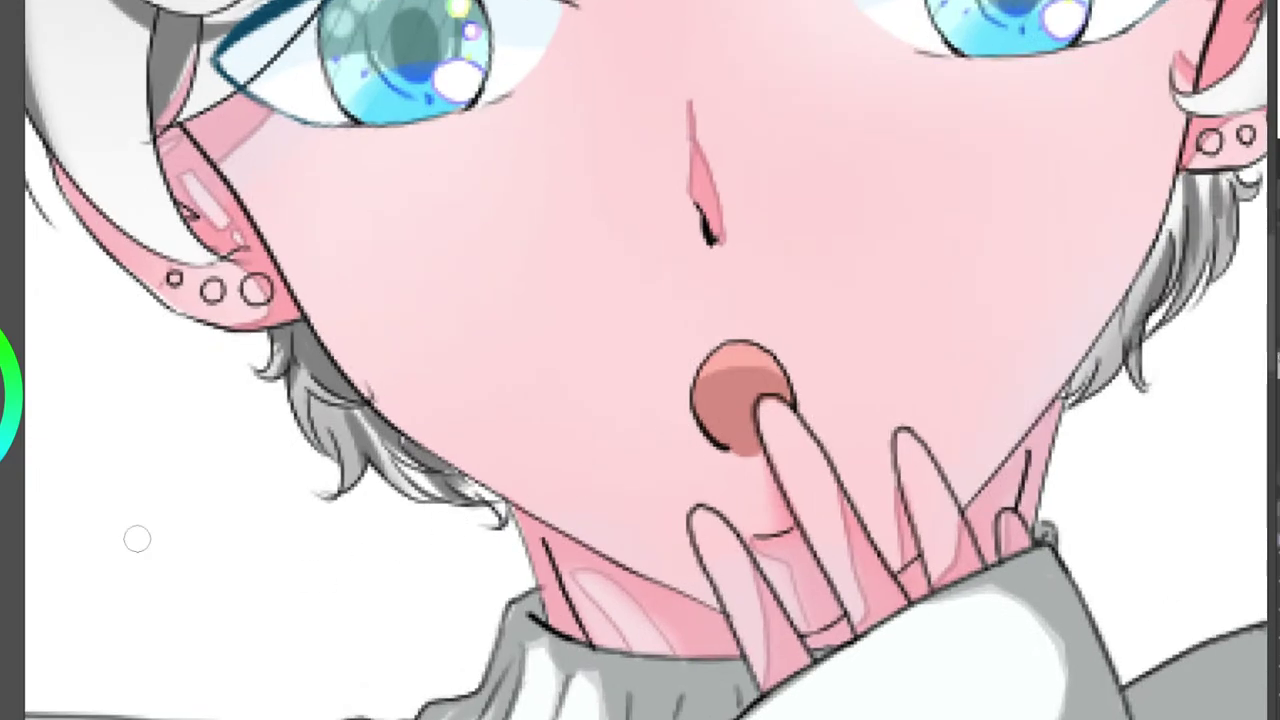
scroll(755, 343, "up", 2)
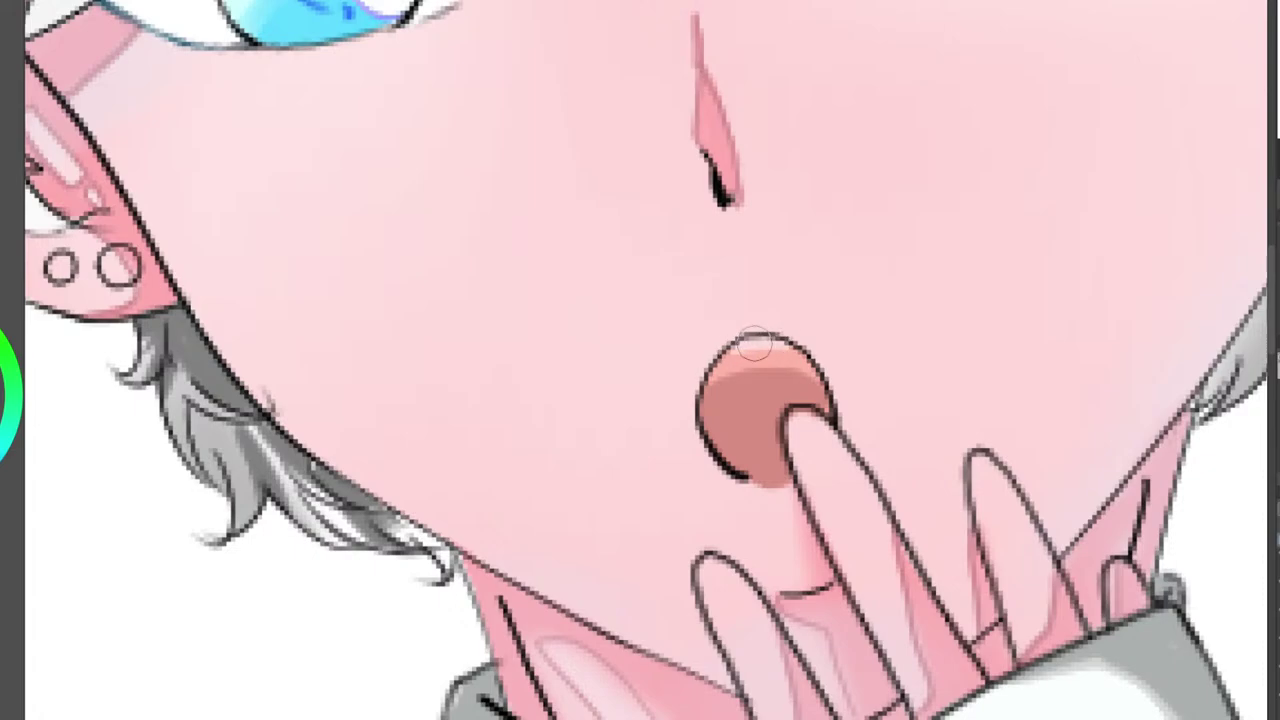
scroll(837, 365, "down", 1)
scroll(837, 365, "down", 4)
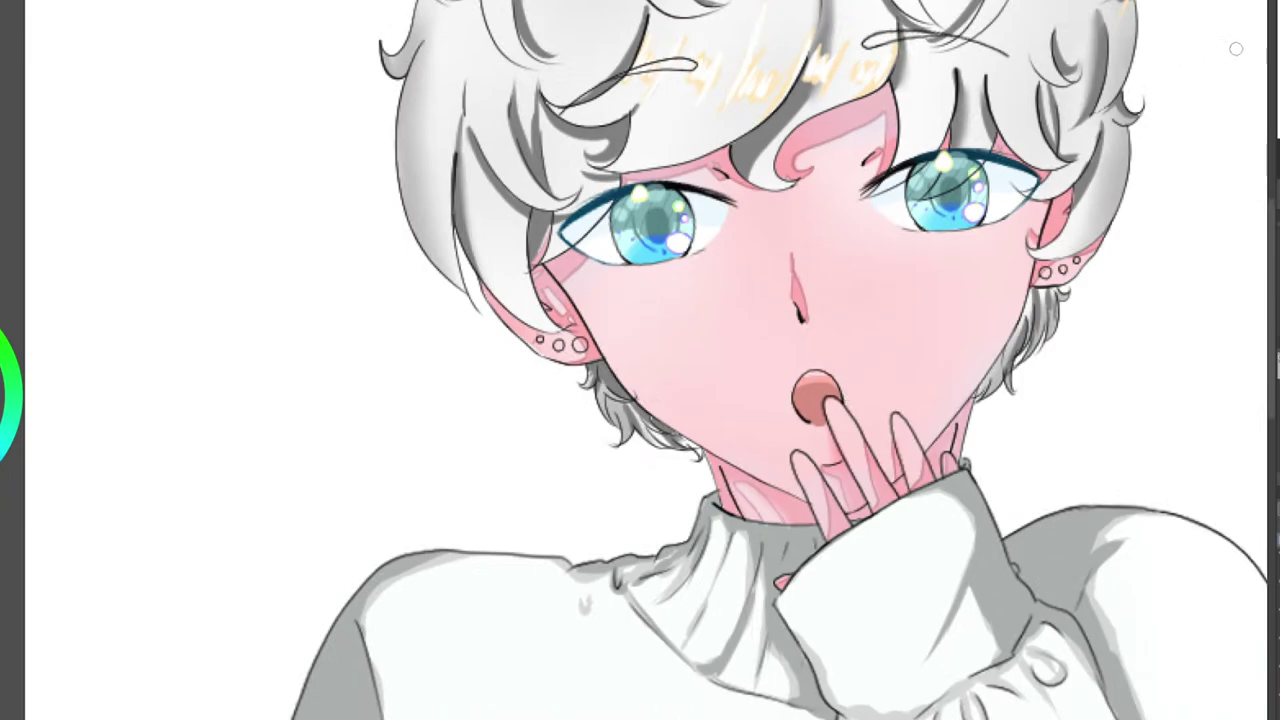
left_click_drag(840, 360, 665, 412)
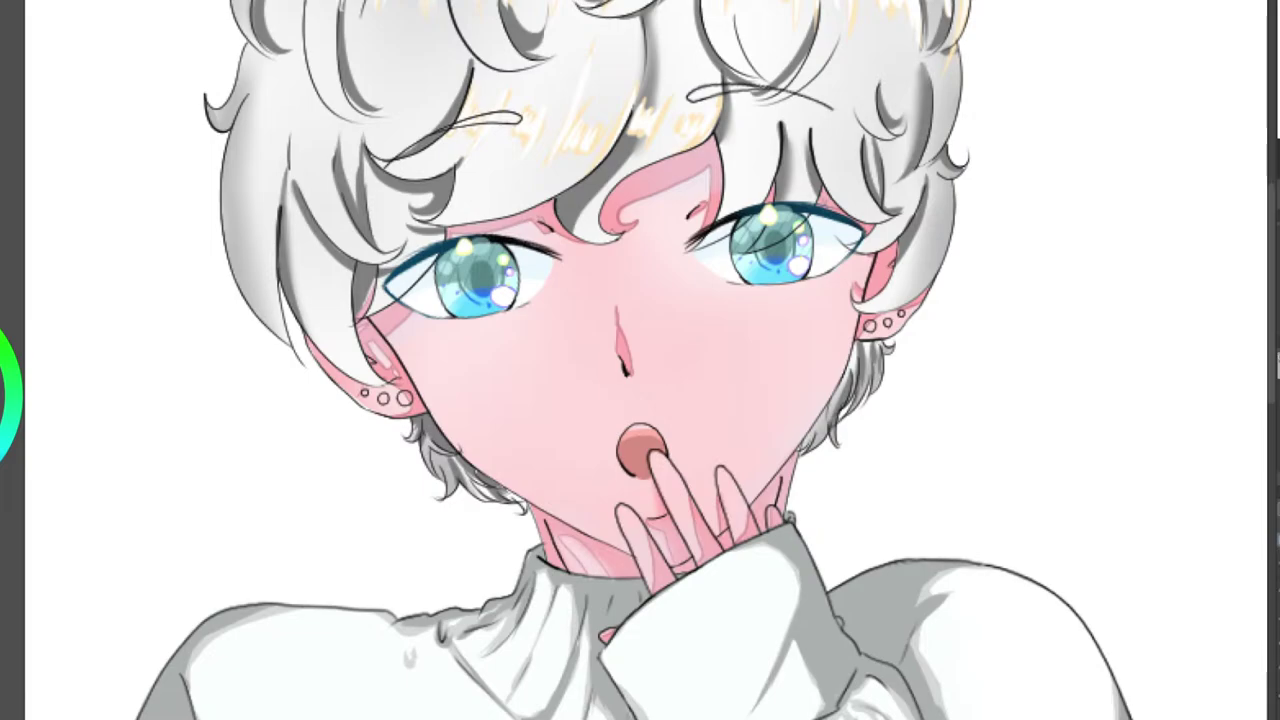
scroll(722, 443, "up", 3)
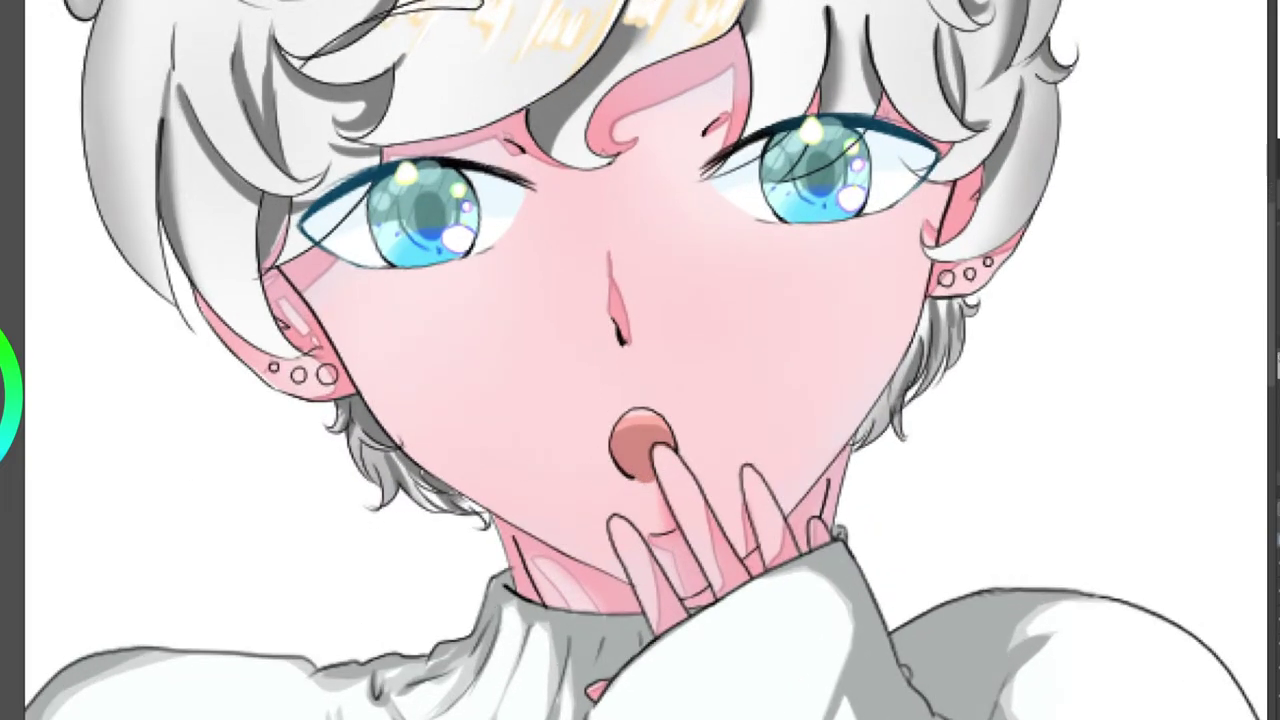
scroll(658, 490, "up", 5)
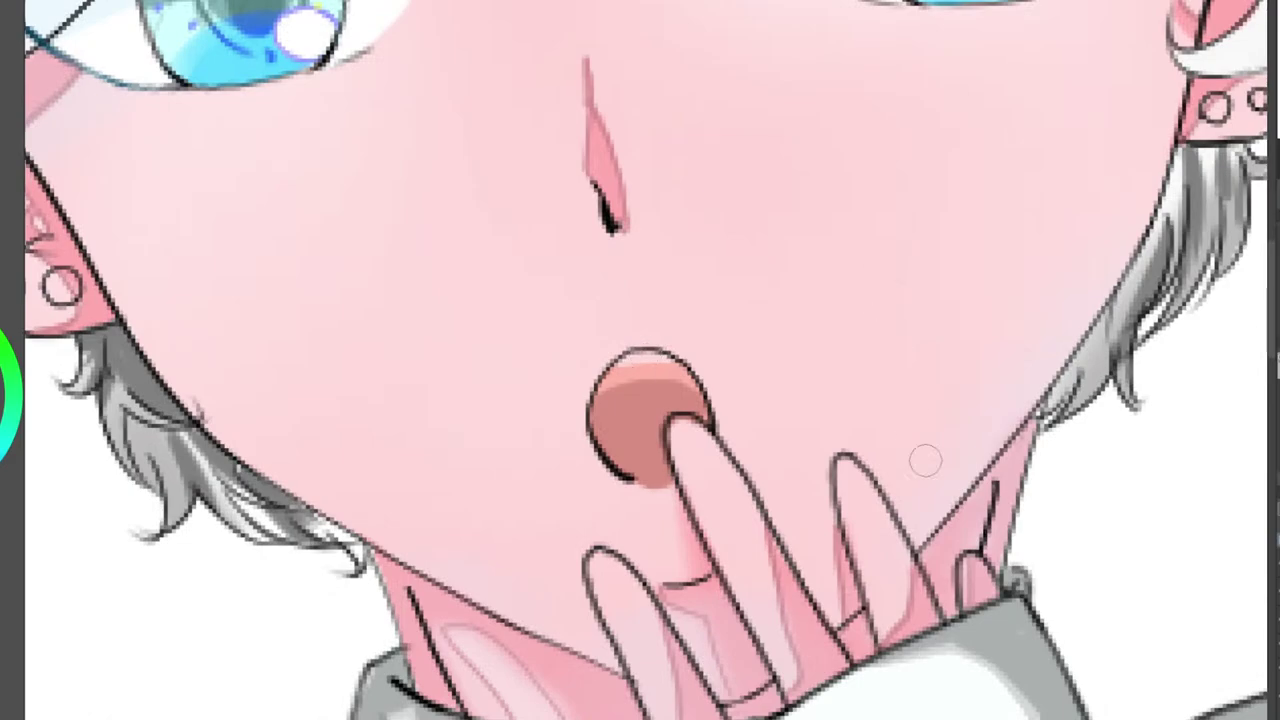
Try to draw curved fingernail outlines at the tips of the fingers resting against the mouth and the thumb near the cuff.
mouse_move(984, 554)
left_mouse_down()
mouse_move(663, 442)
mouse_move(739, 404)
mouse_move(738, 380)
mouse_move(748, 424)
left_mouse_up()
scroll(740, 420, "up", 2)
mouse_move(574, 340)
left_mouse_down()
mouse_move(608, 327)
mouse_move(570, 268)
mouse_move(605, 328)
left_mouse_up()
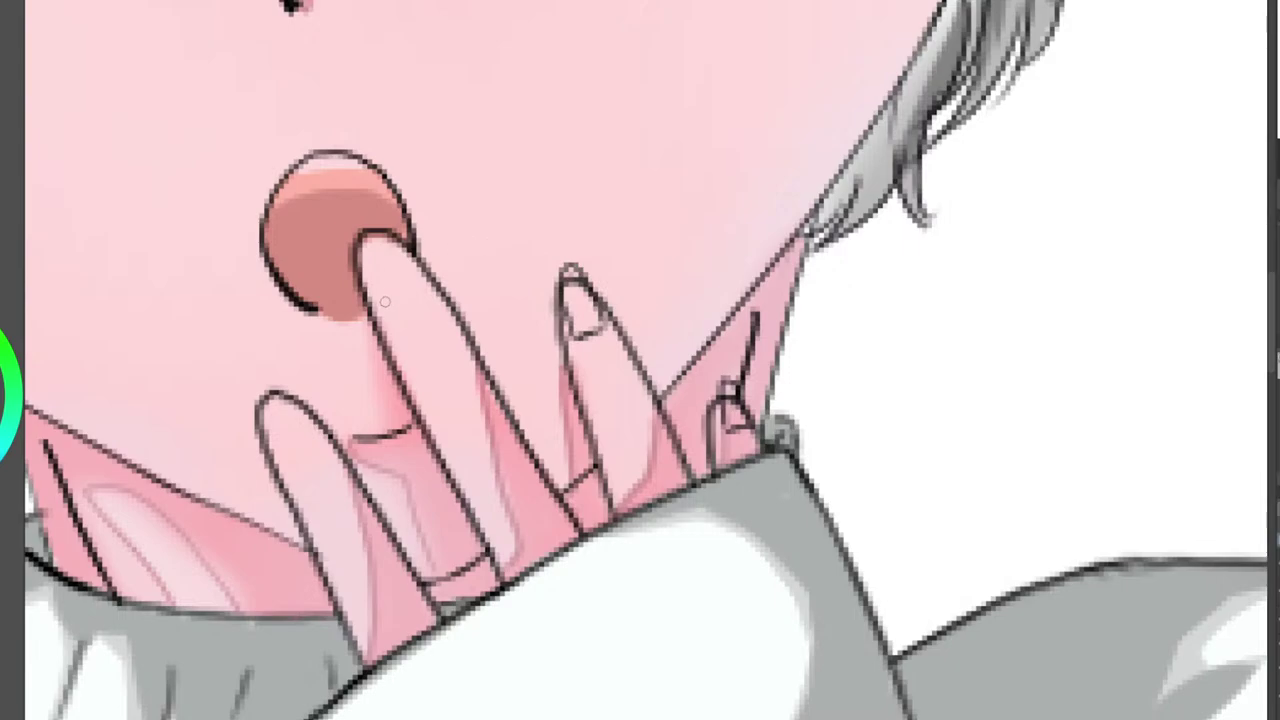
mouse_move(382, 300)
left_mouse_down()
mouse_move(413, 275)
mouse_move(356, 263)
mouse_move(352, 218)
mouse_move(397, 236)
mouse_move(408, 268)
left_mouse_up()
mouse_move(280, 458)
left_mouse_down()
mouse_move(256, 415)
mouse_move(258, 376)
mouse_move(308, 430)
left_mouse_up()
left_click_drag(743, 500, 1225, 87)
mouse_move(684, 374)
left_mouse_down()
mouse_move(712, 388)
mouse_move(696, 387)
left_mouse_up()
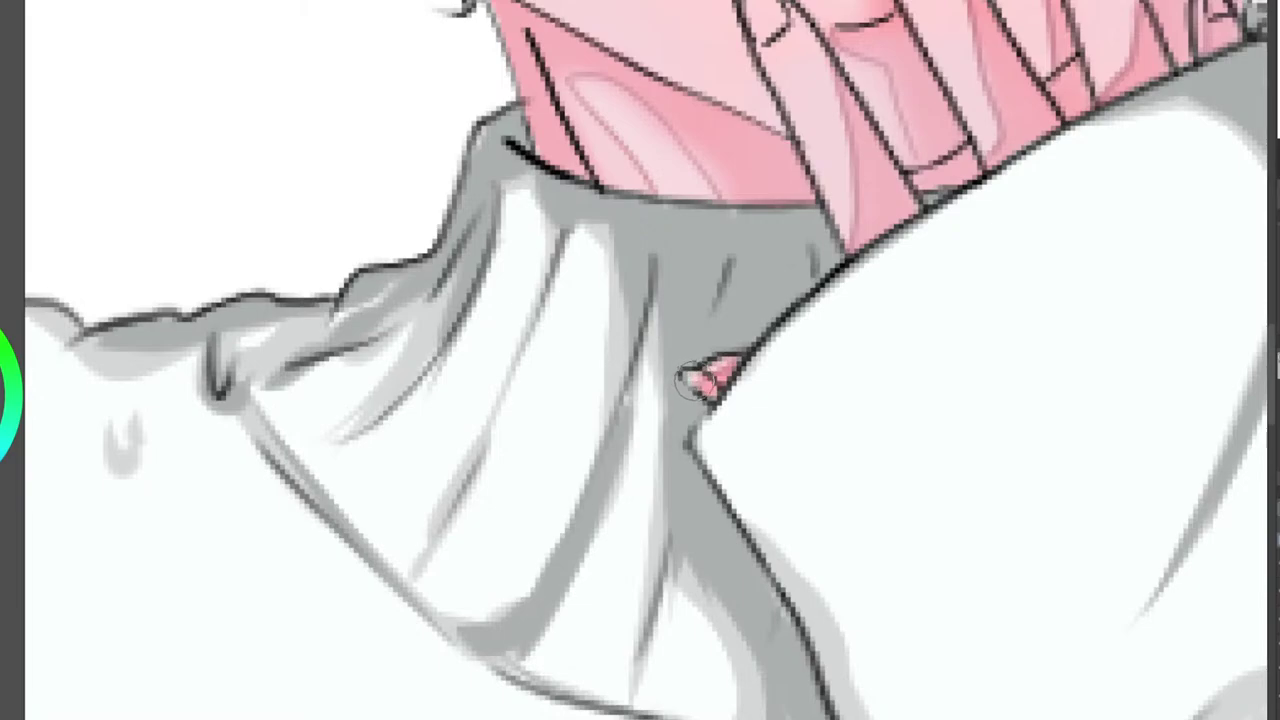
Erase the fingernail lines that extend past the fingertips, keeping the nail shapes within the finger outlines.
mouse_move(800, 200)
left_mouse_down()
mouse_move(754, 201)
mouse_move(546, 382)
left_mouse_up()
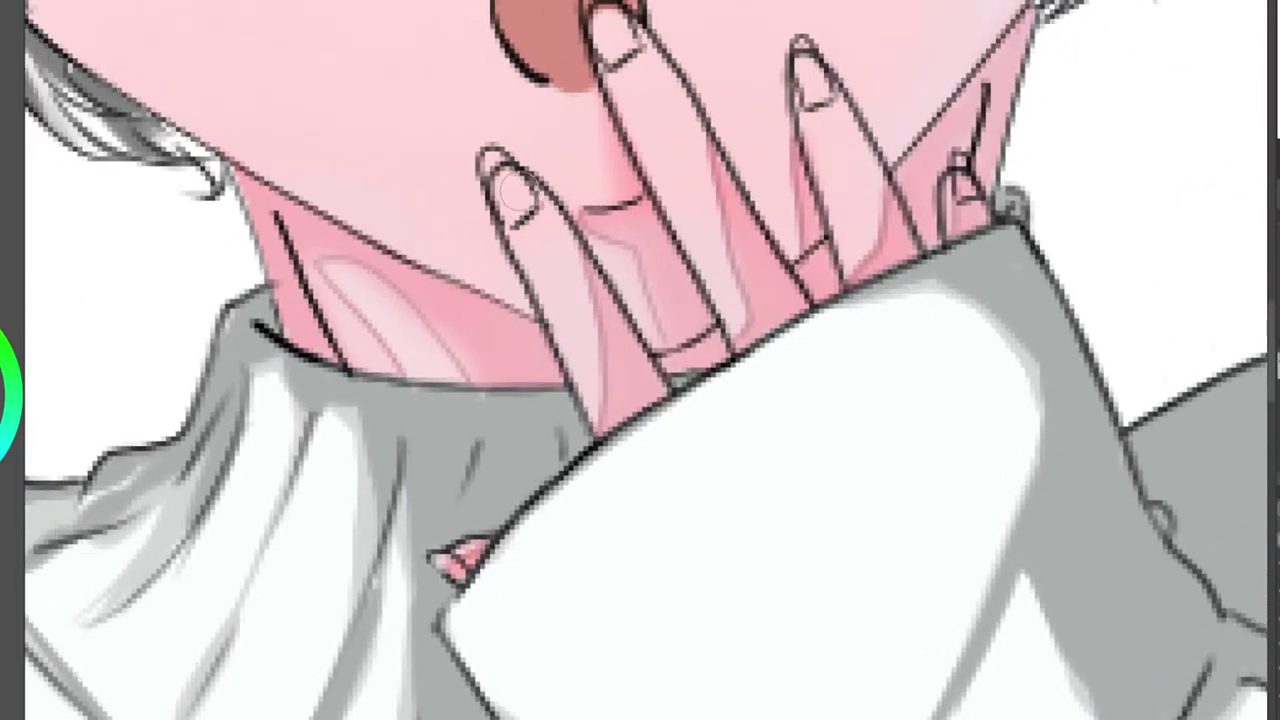
left_click_drag(509, 185, 513, 158)
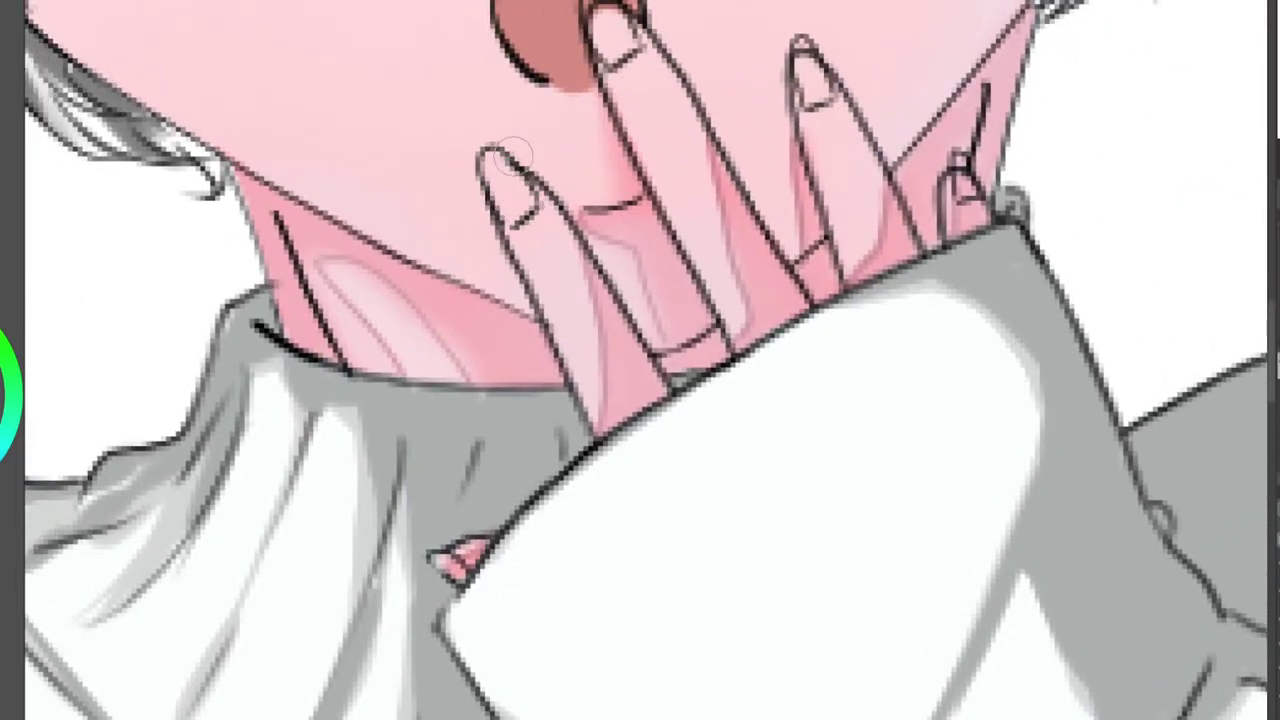
mouse_move(700, 150)
left_mouse_down()
mouse_move(517, 402)
mouse_move(449, 446)
left_mouse_up()
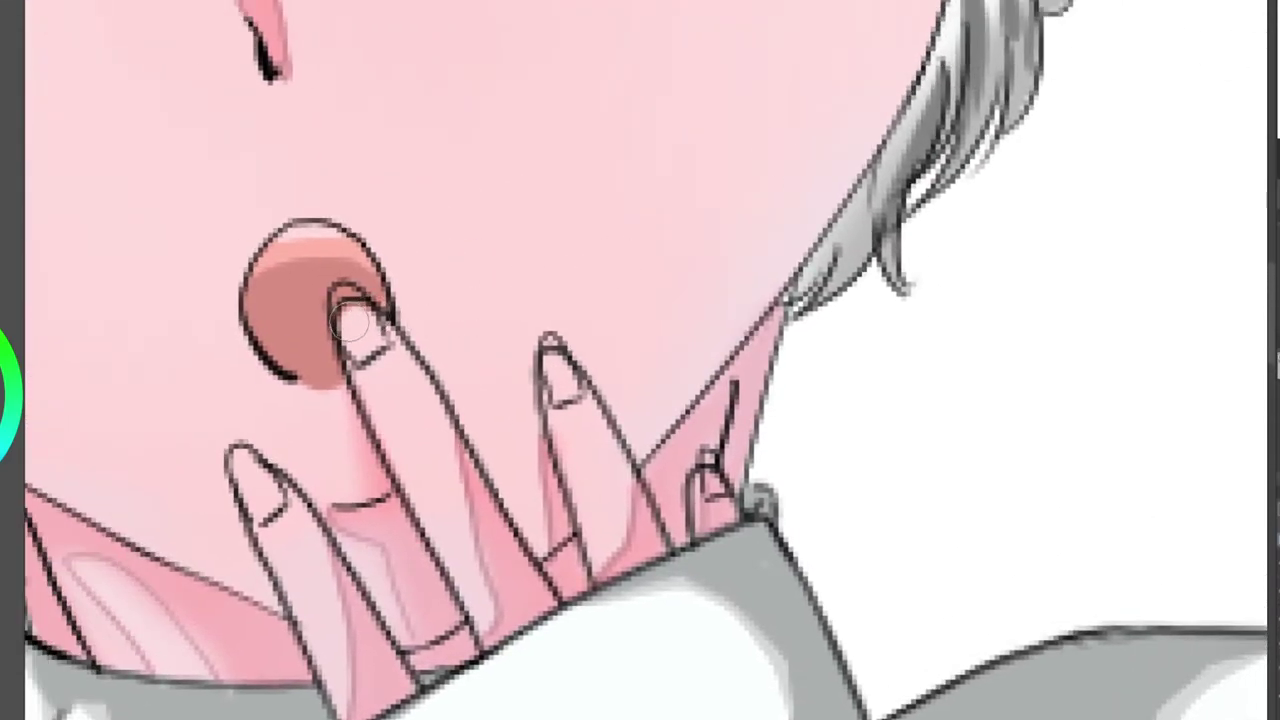
left_click_drag(350, 322, 348, 316)
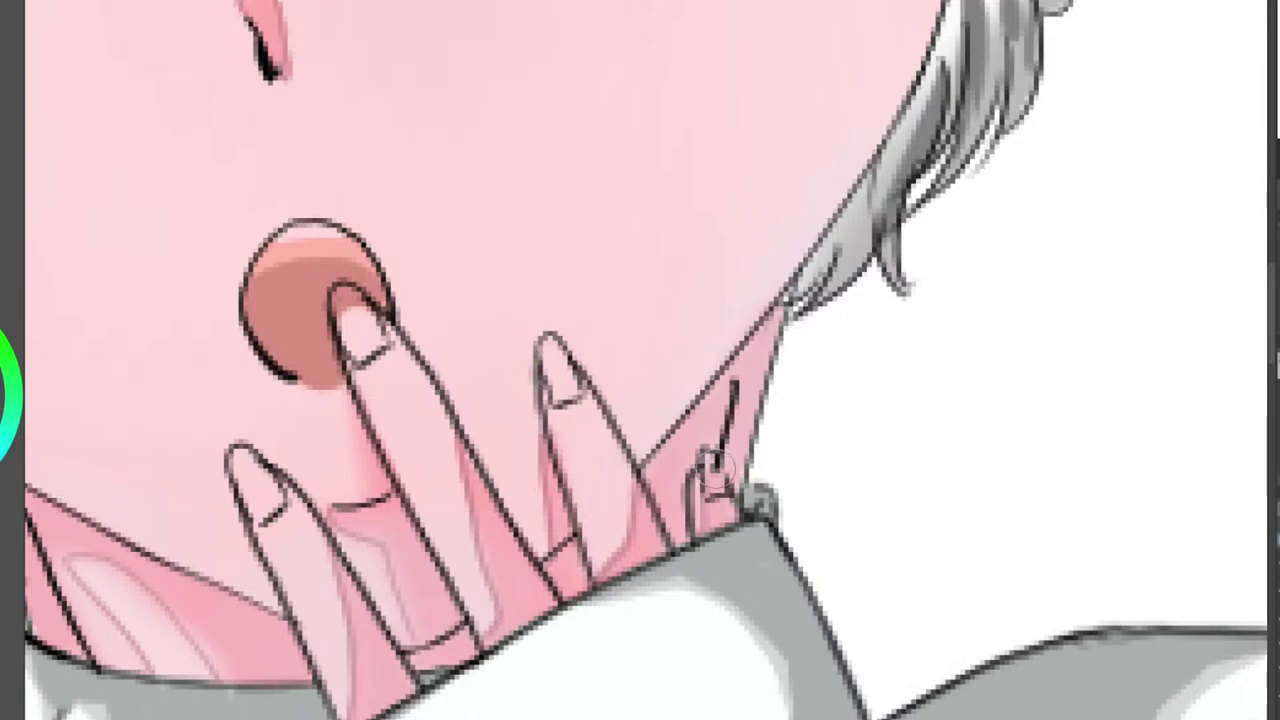
Examine the hand against the face, hair and sweater, both close up and in the whole figure.
scroll(716, 404, "down", 1)
scroll(726, 491, "down", 5)
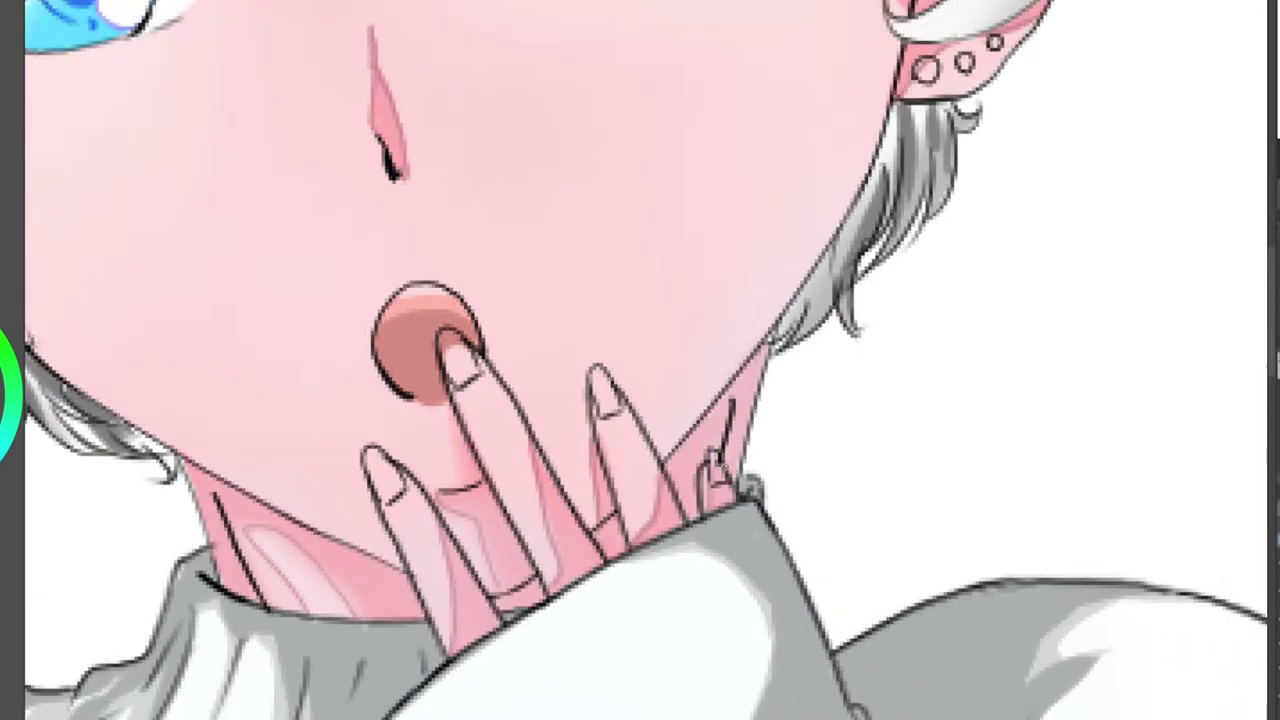
scroll(723, 520, "down", 3)
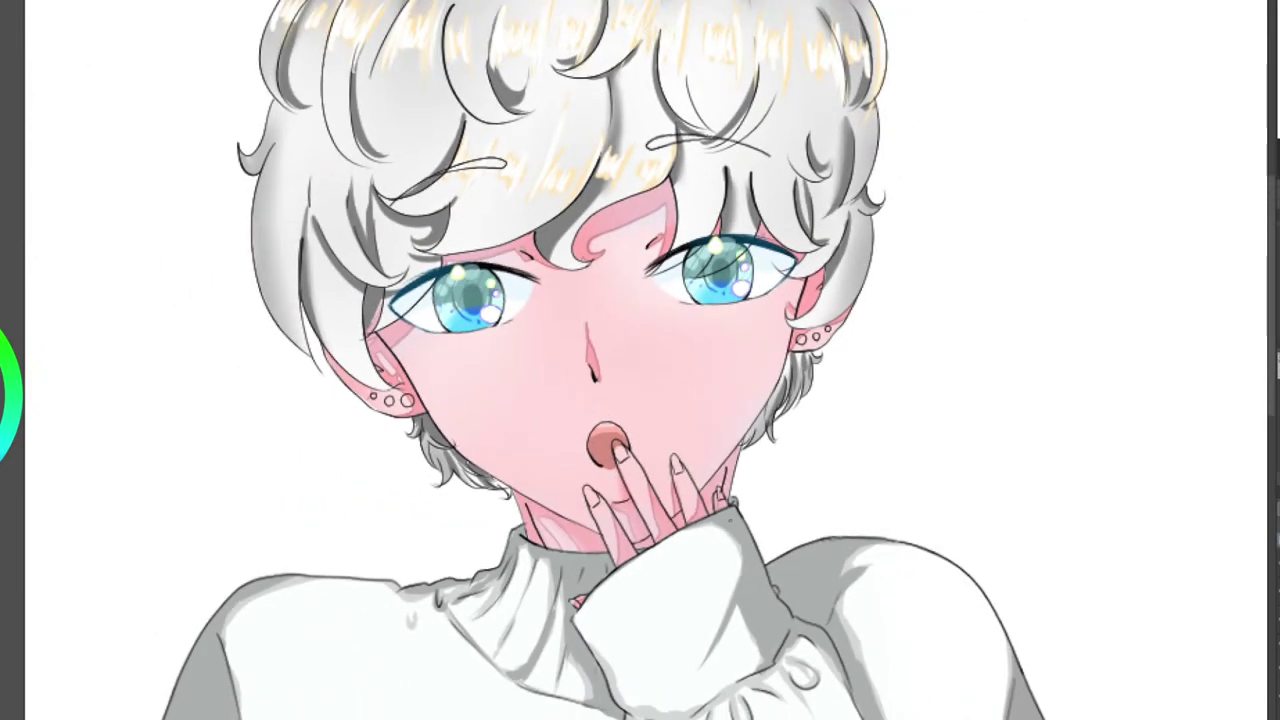
left_click_drag(1000, 303, 1006, 100)
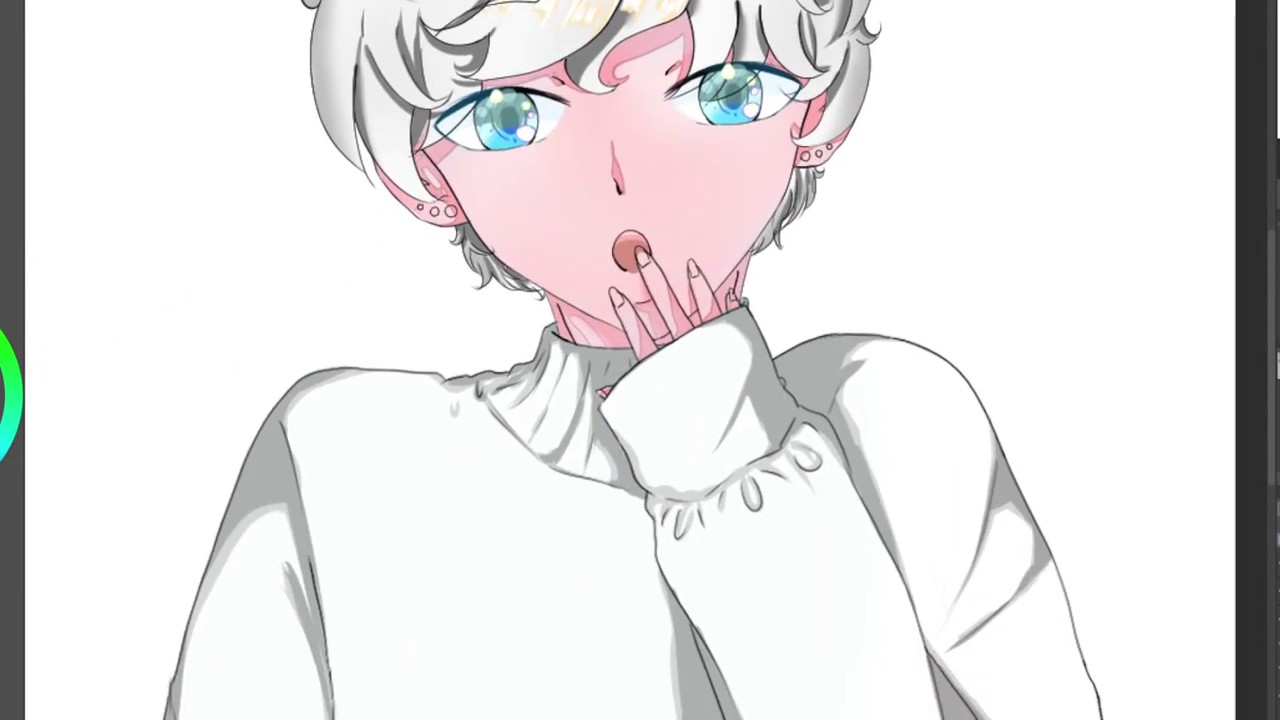
scroll(680, 310, "down", 2)
left_click_drag(680, 310, 615, 421)
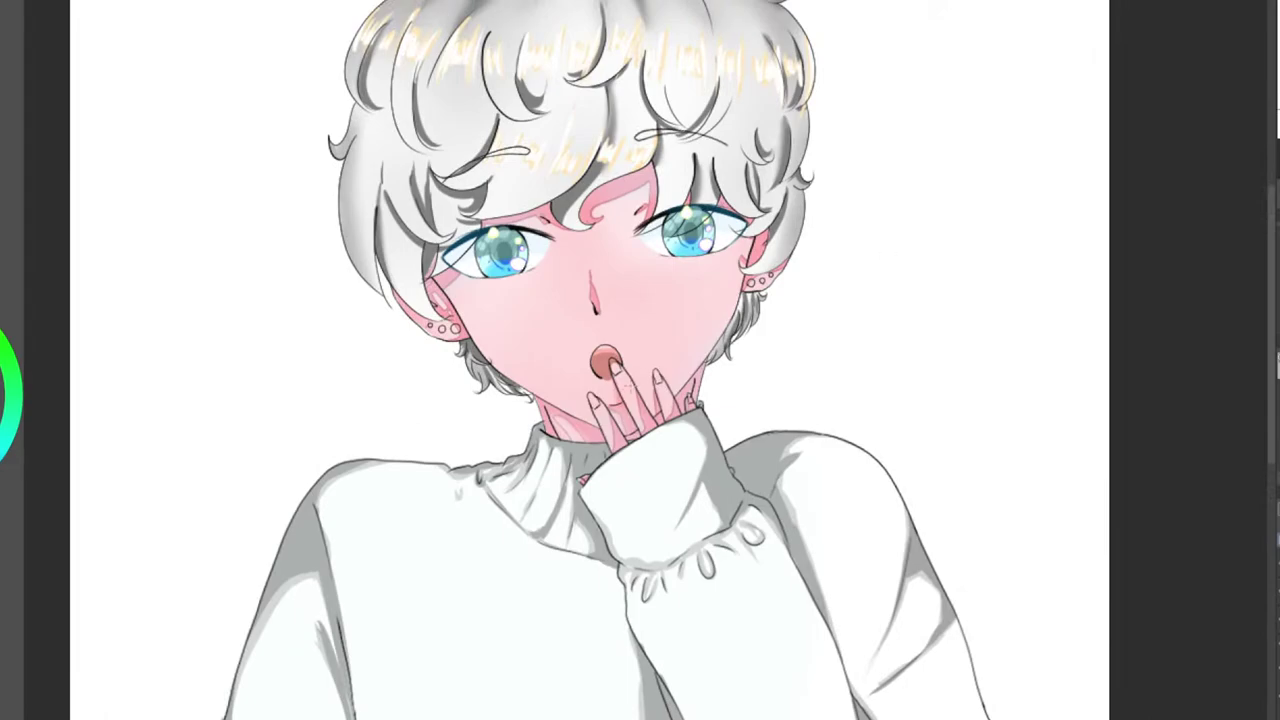
scroll(600, 360, "up", 4)
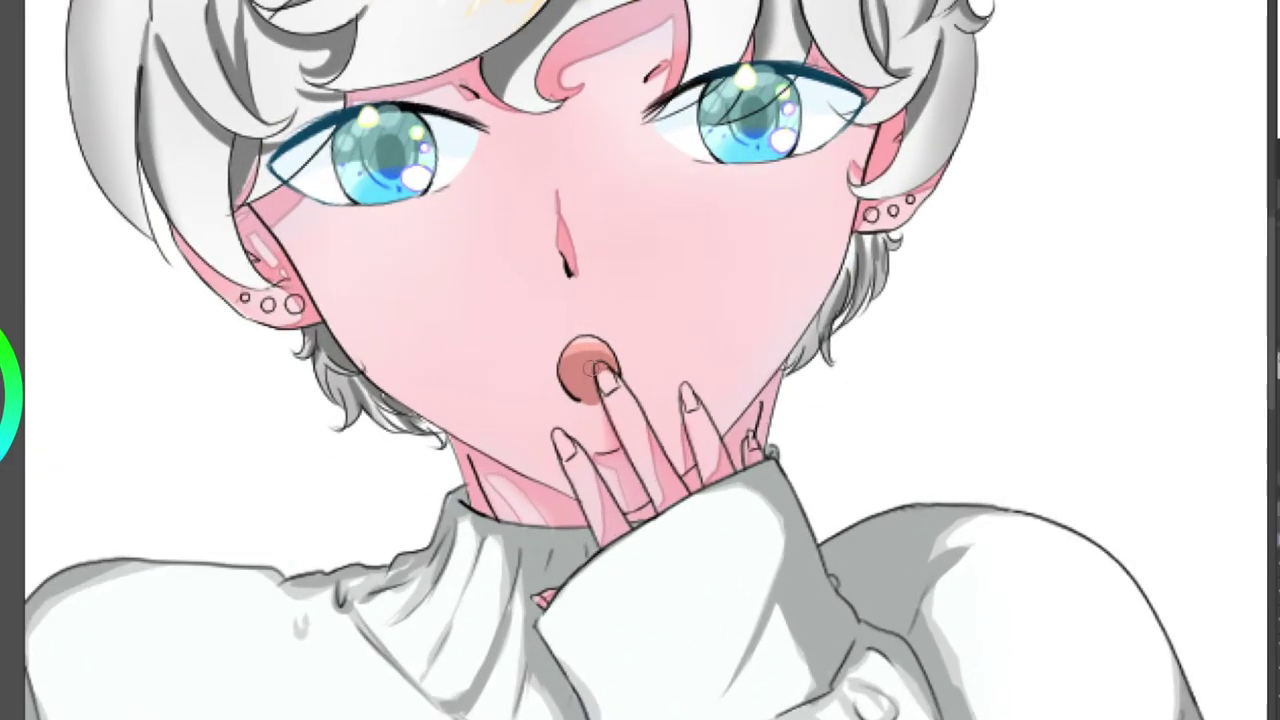
scroll(594, 370, "up", 3)
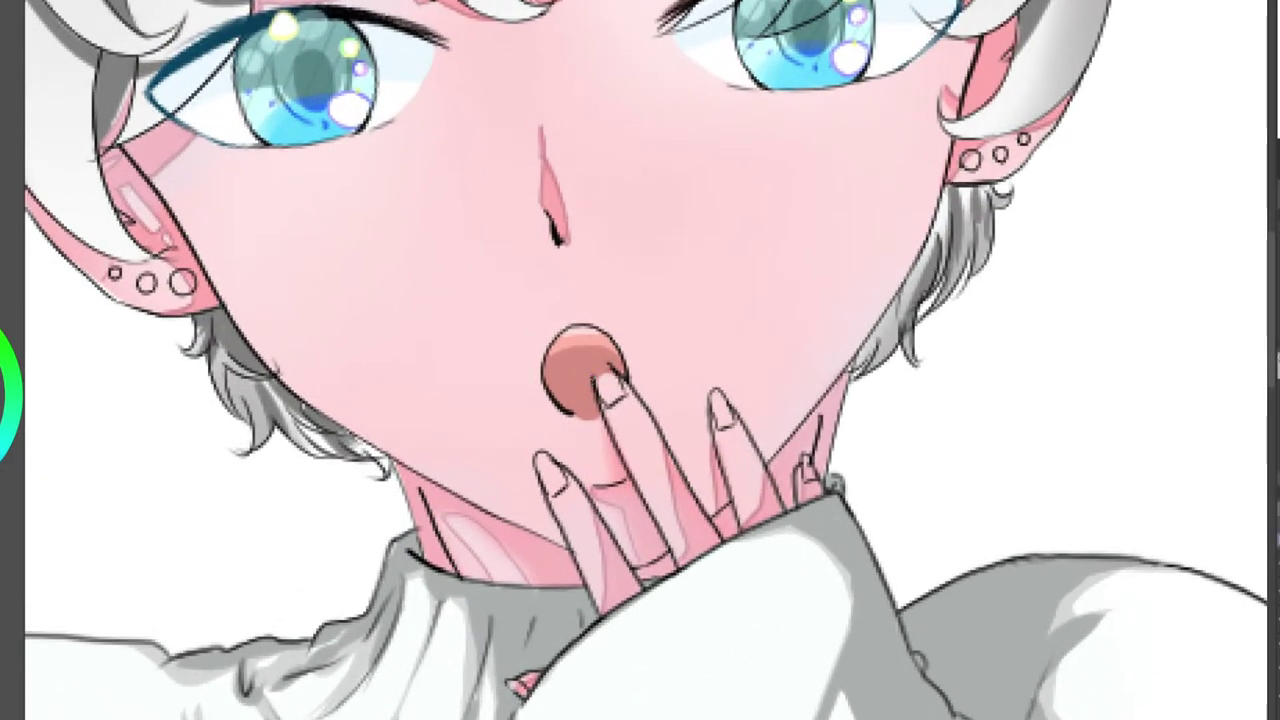
scroll(594, 370, "down", 4)
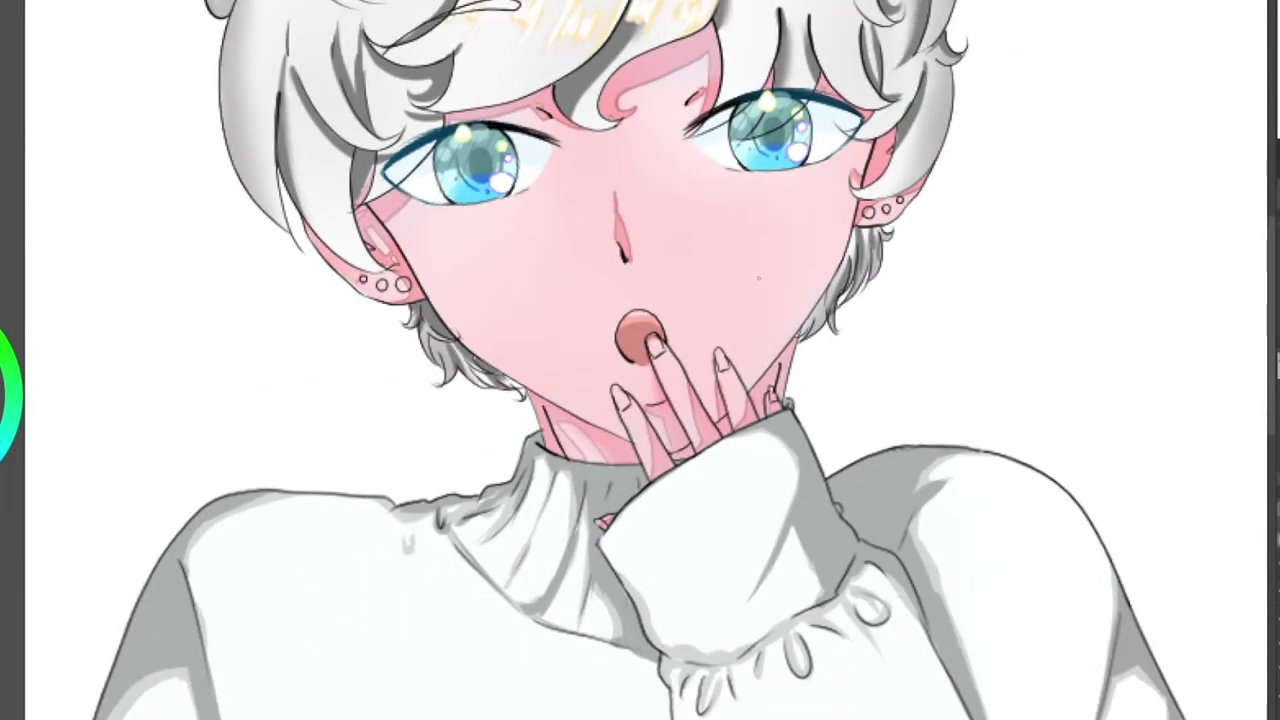
scroll(758, 280, "down", 2)
scroll(757, 280, "up", 2)
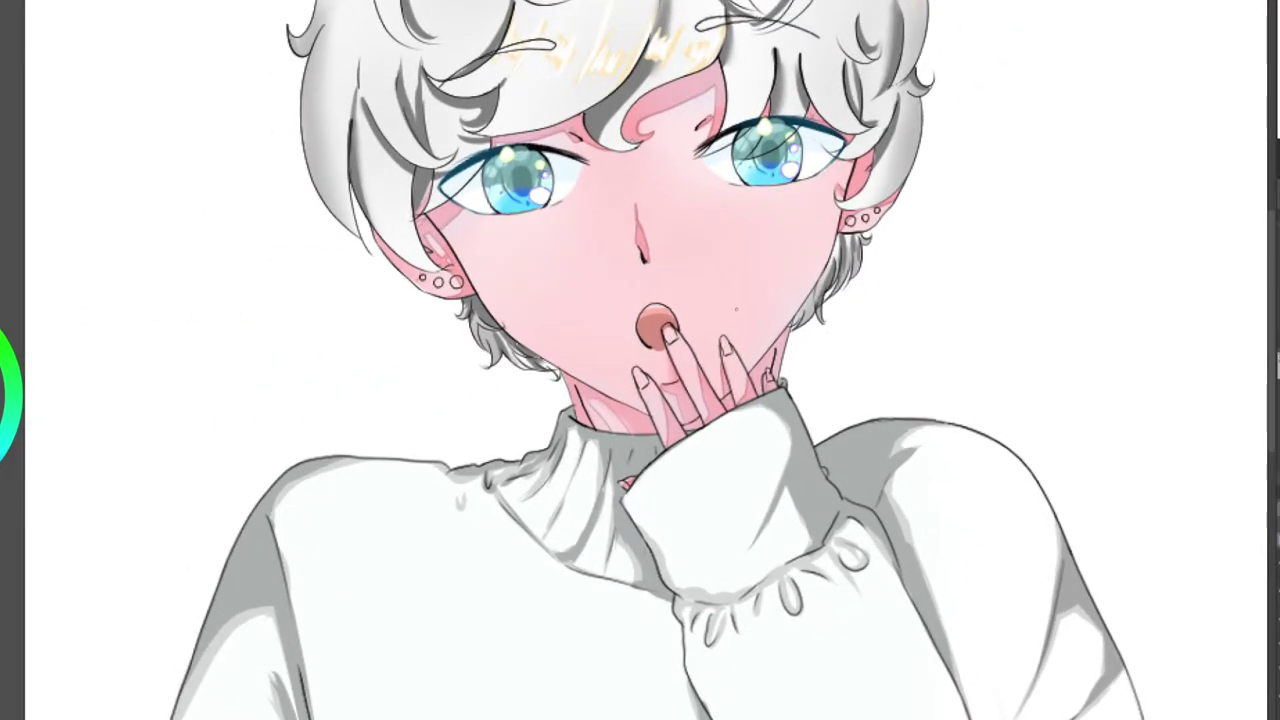
scroll(735, 313, "down", 1)
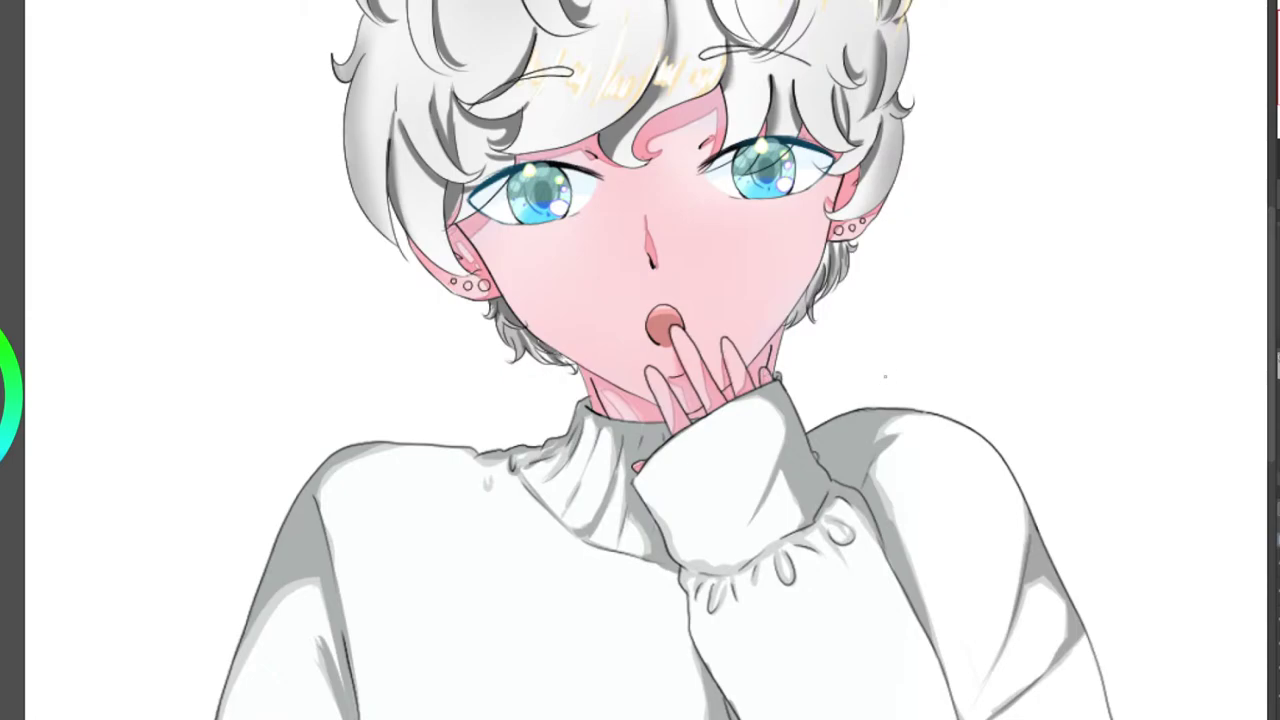
scroll(656, 385, "up", 3)
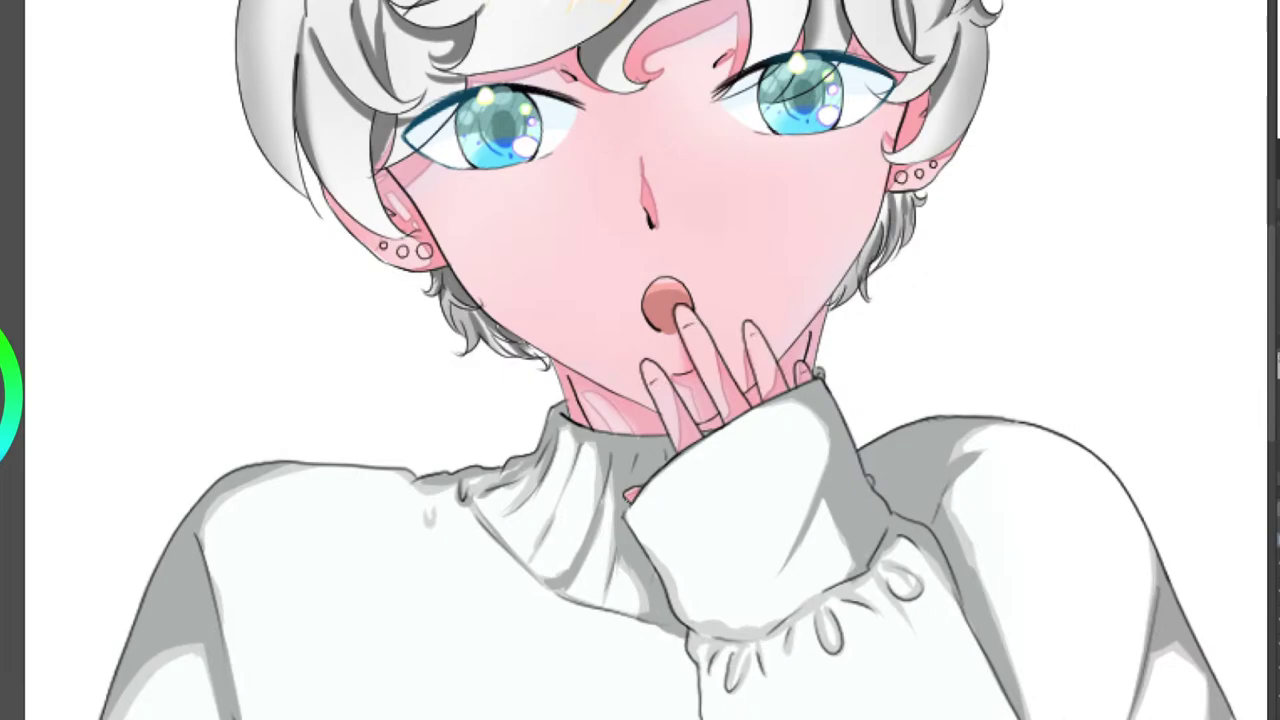
scroll(773, 486, "down", 3)
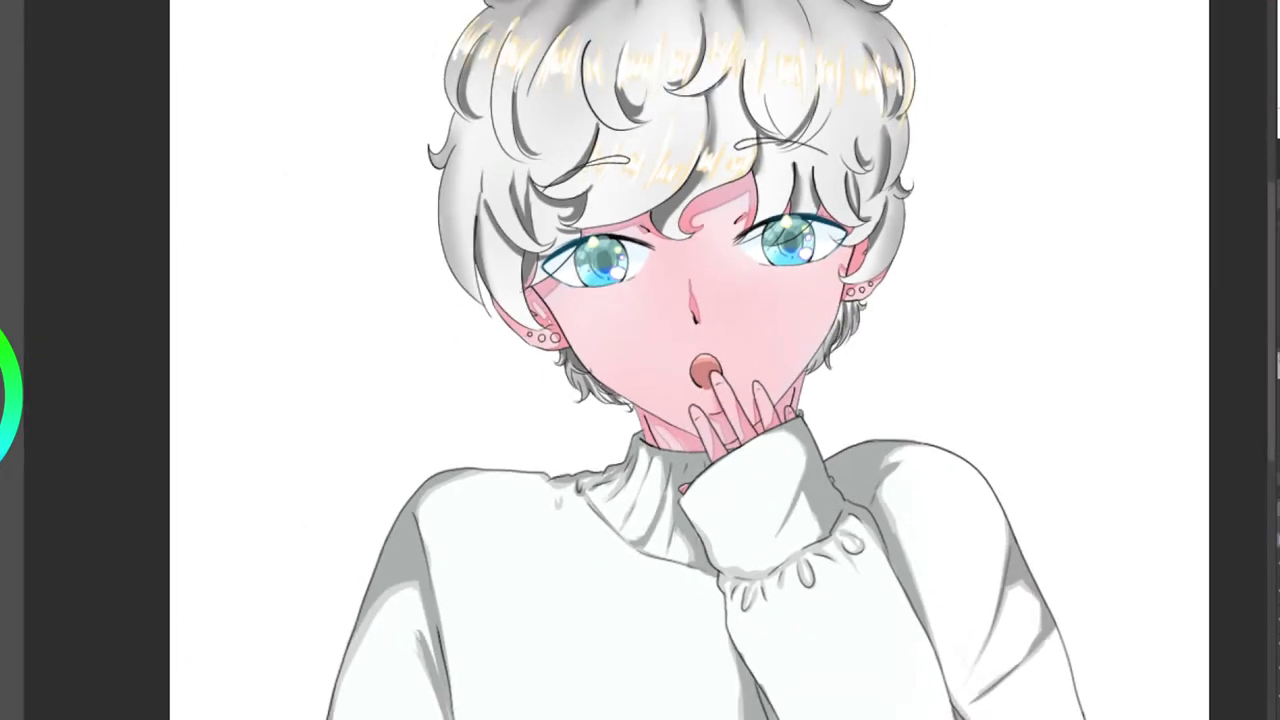
scroll(910, 258, "down", 3)
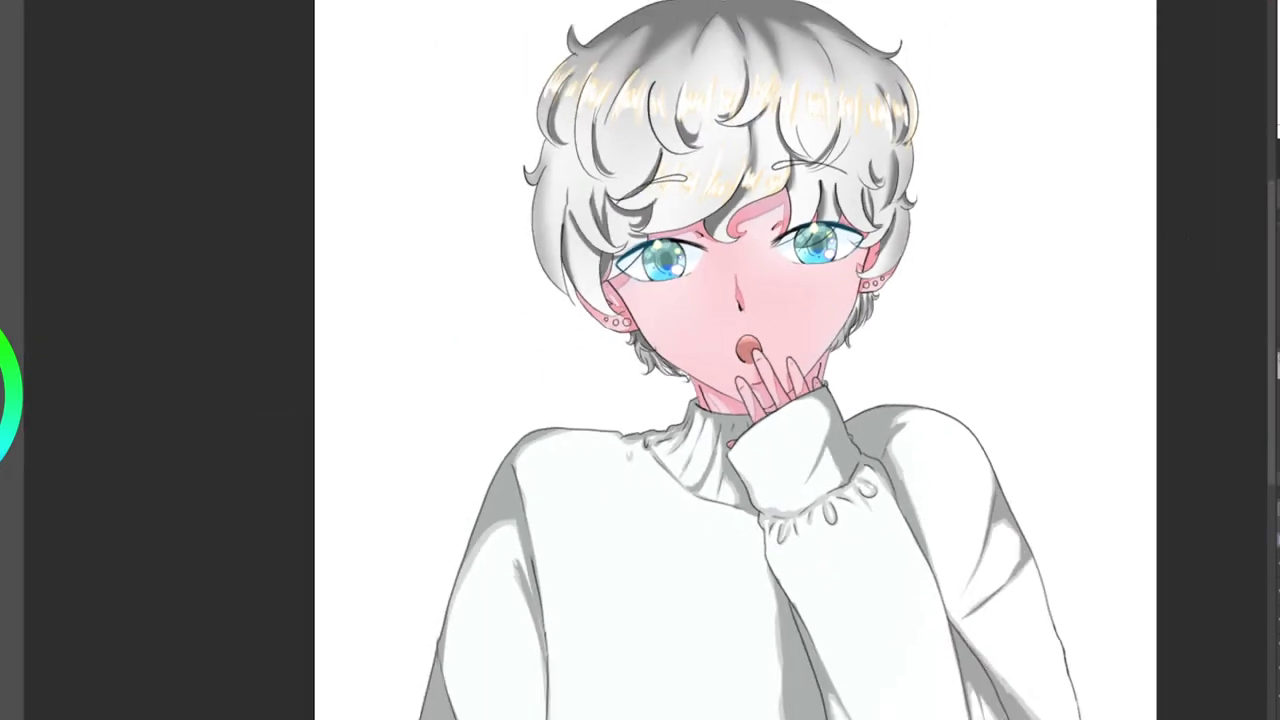
left_click_drag(910, 258, 819, 137)
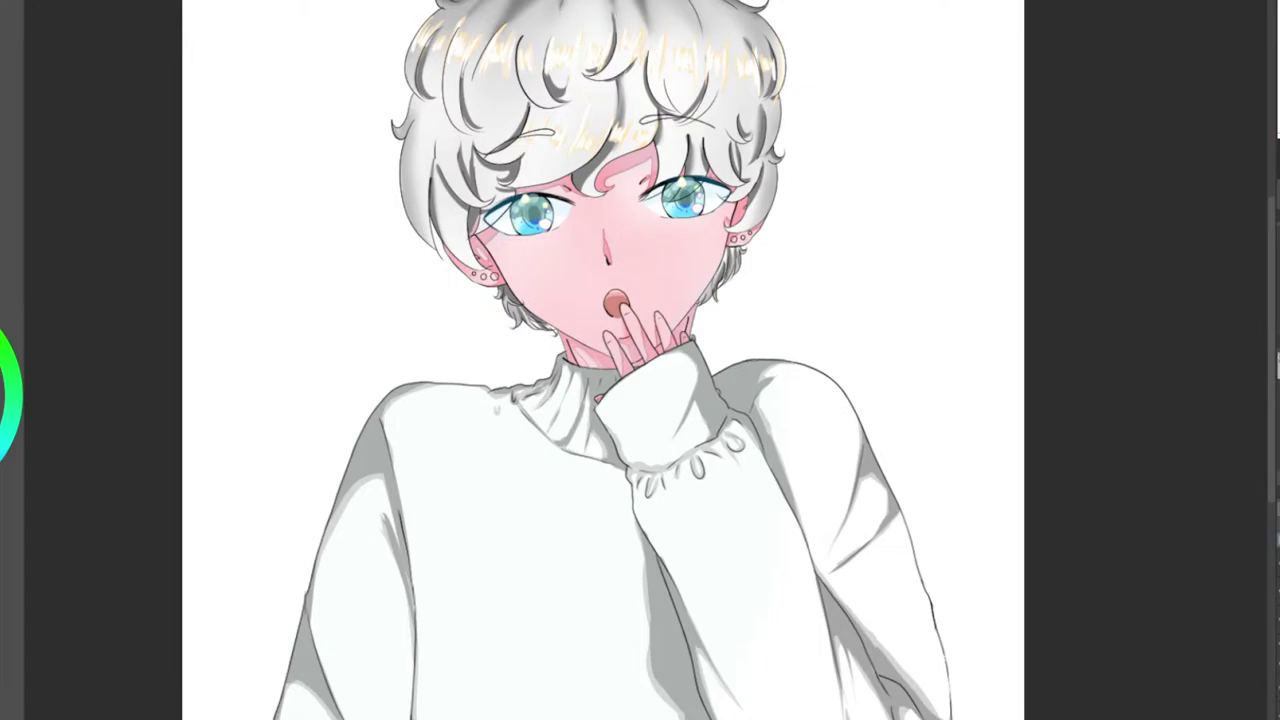
Fill the three round studs on the character's left earlobe with a light cyan colour.
scroll(646, 219, "up", 6)
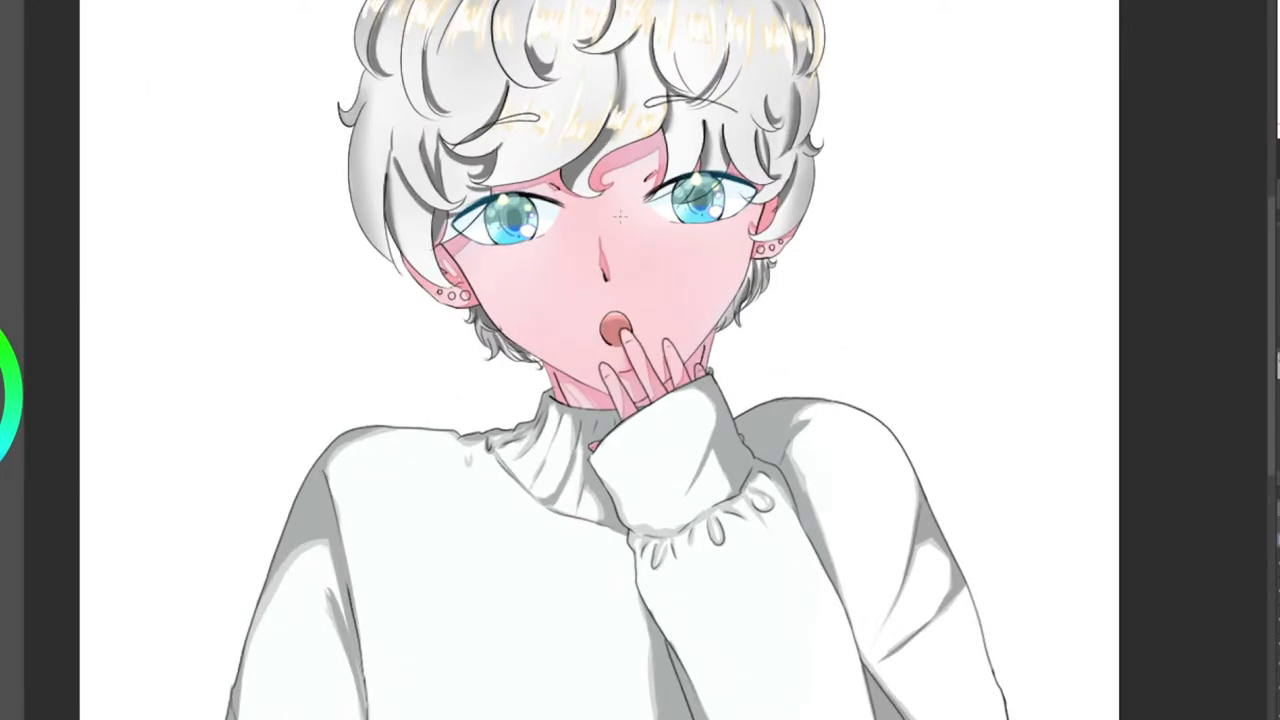
scroll(800, 268, "up", 5)
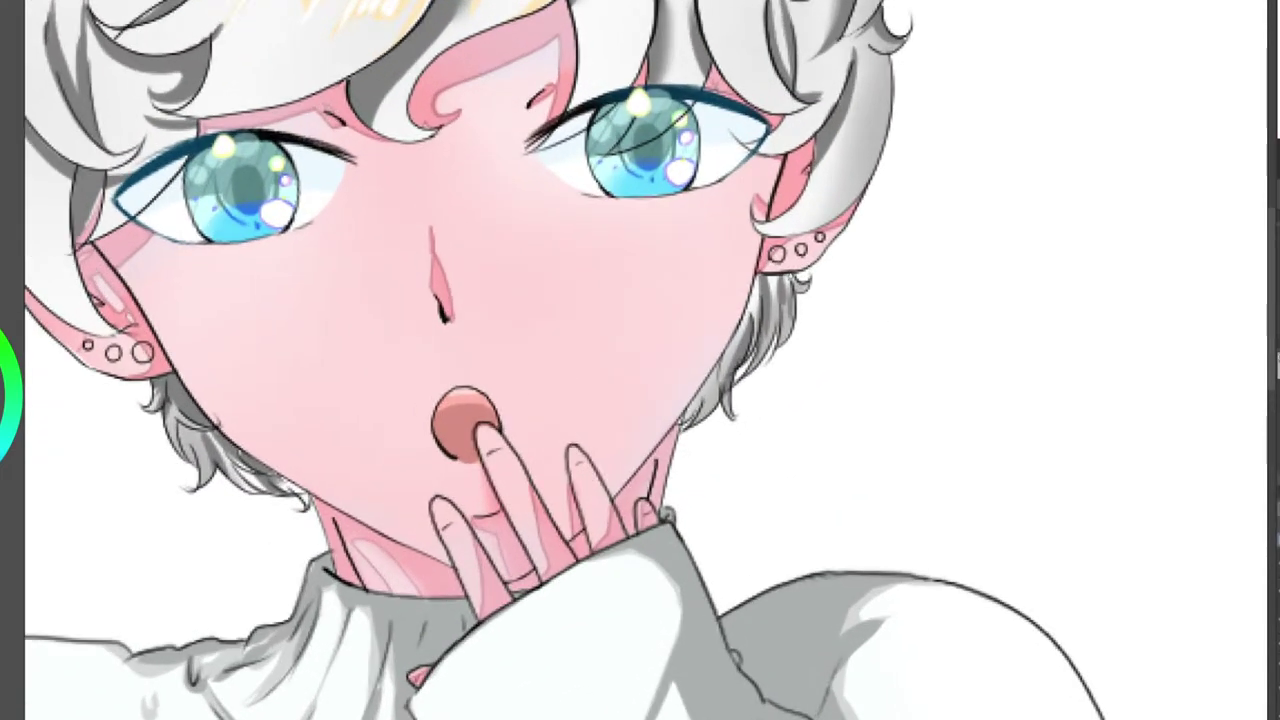
scroll(788, 277, "up", 5)
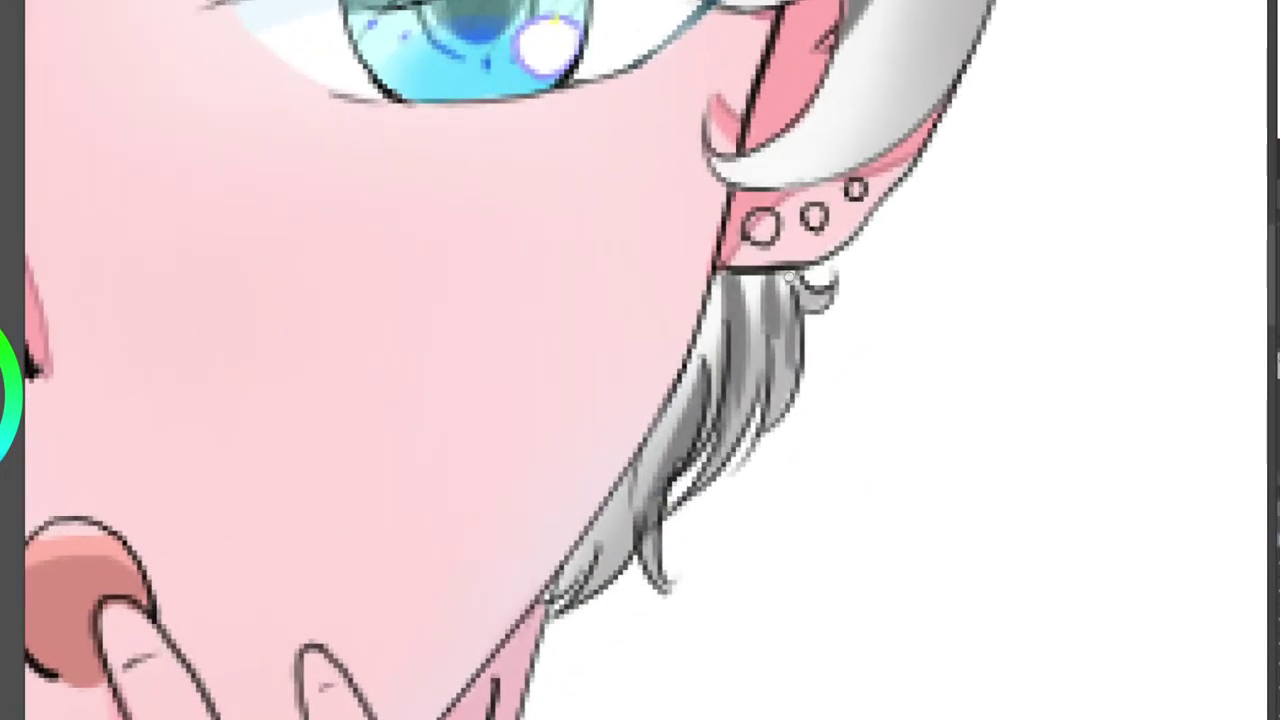
scroll(788, 278, "up", 5)
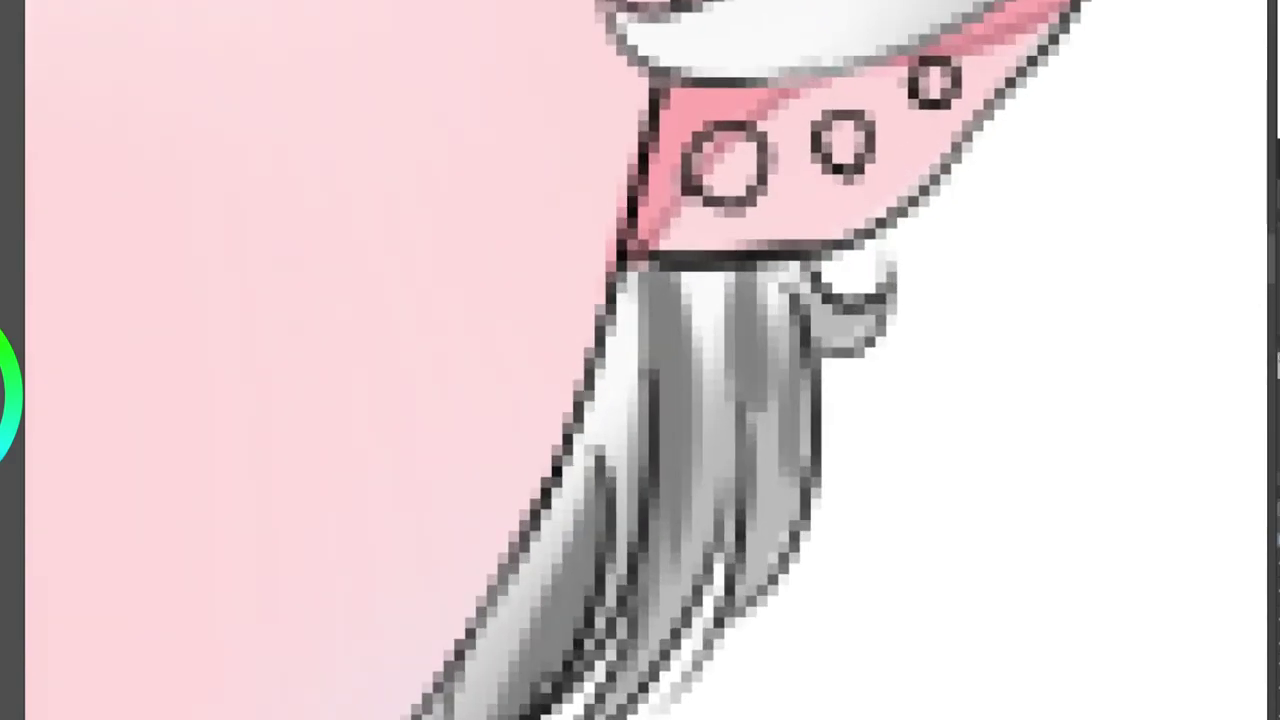
key("Left")
key("Left")
key("Down")
key("Down")
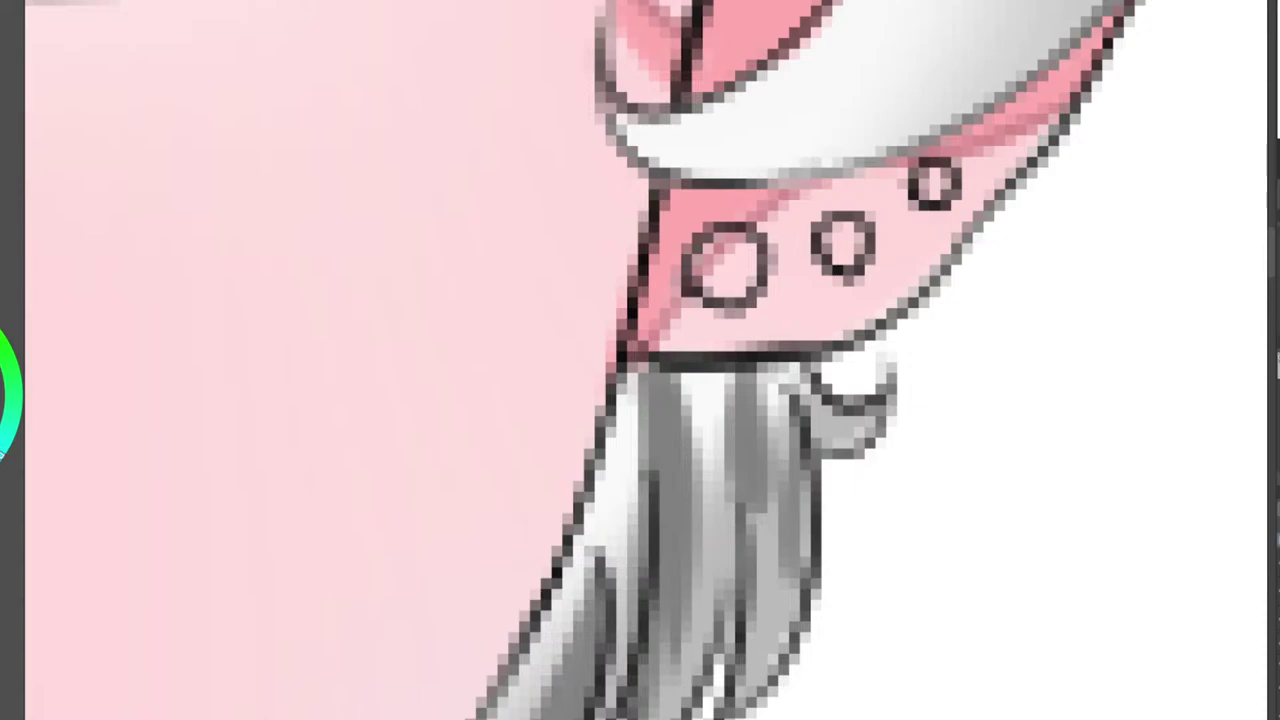
mouse_move(728, 262)
left_mouse_down()
mouse_move(716, 252)
mouse_move(708, 270)
mouse_move(730, 278)
mouse_move(742, 246)
mouse_move(712, 258)
left_mouse_up()
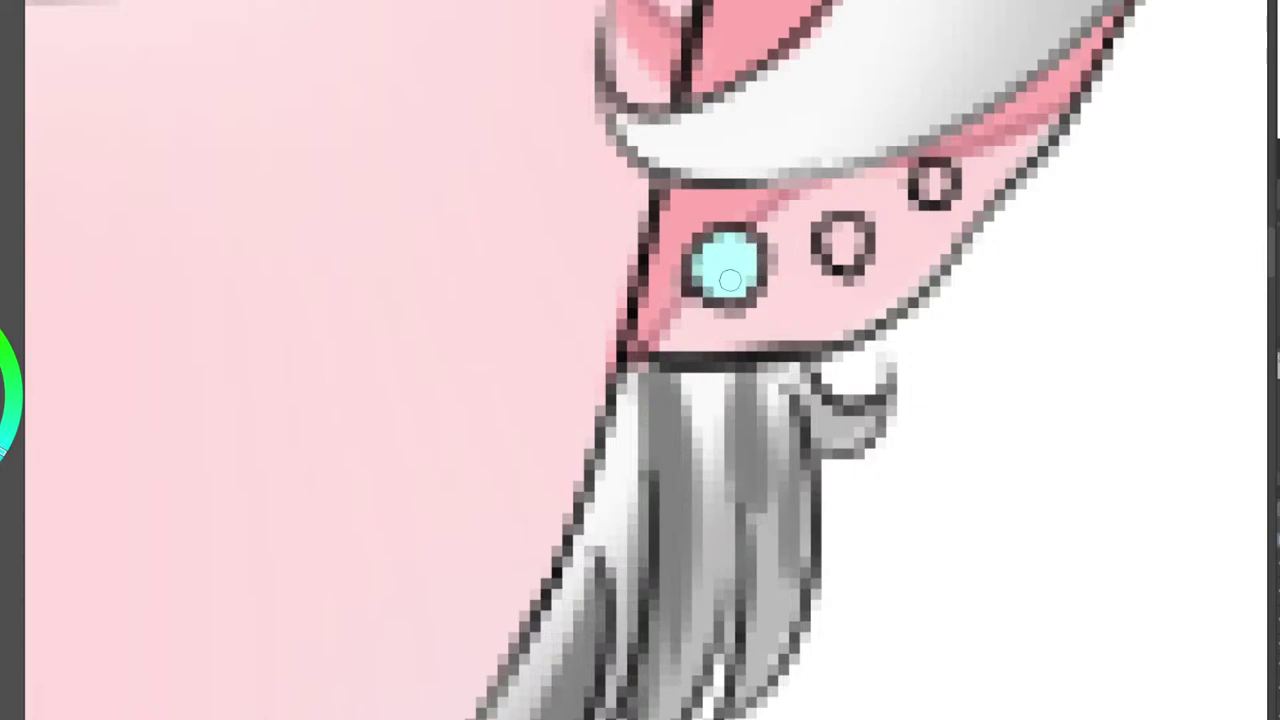
mouse_move(848, 252)
left_mouse_down()
mouse_move(843, 230)
mouse_move(852, 240)
left_mouse_up()
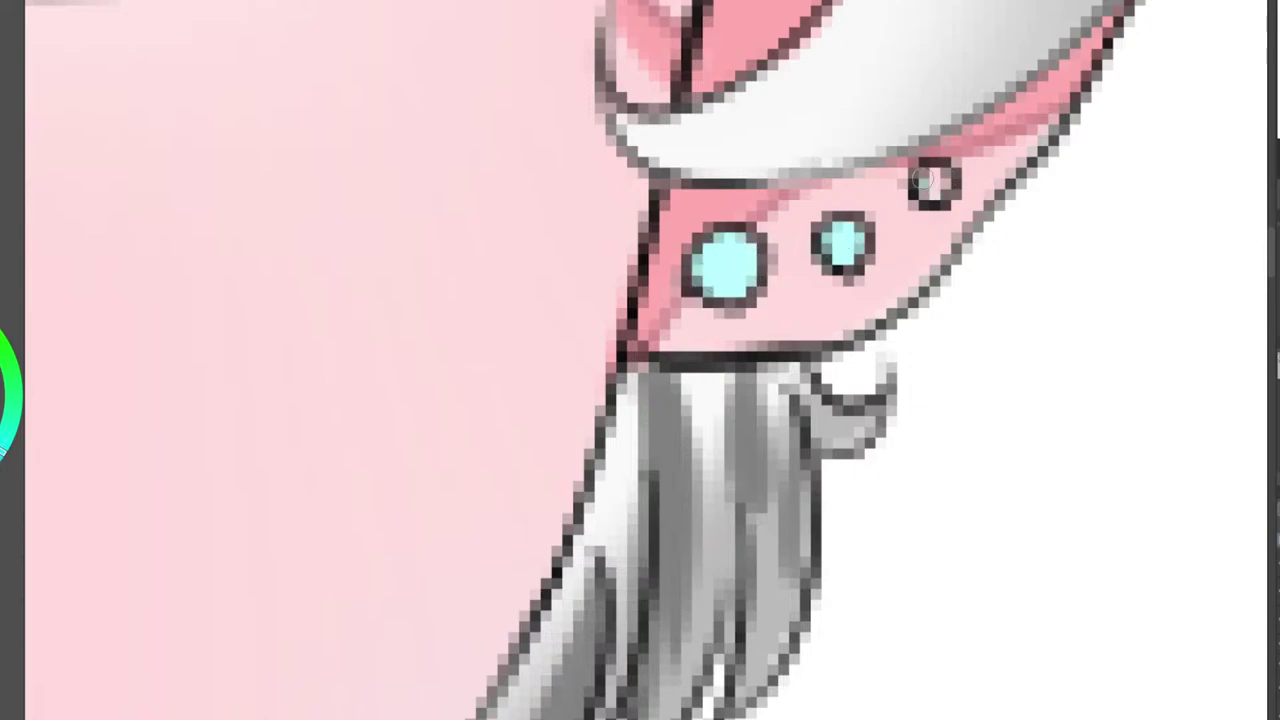
left_click_drag(924, 180, 936, 180)
Fill the three round studs on the character's right earlobe with the same light cyan, from the smallest to the largest.
left_click_drag(500, 290, 852, 444)
left_click_drag(120, 400, 1220, 352)
left_click_drag(200, 420, 1100, 370)
left_click_drag(400, 460, 804, 311)
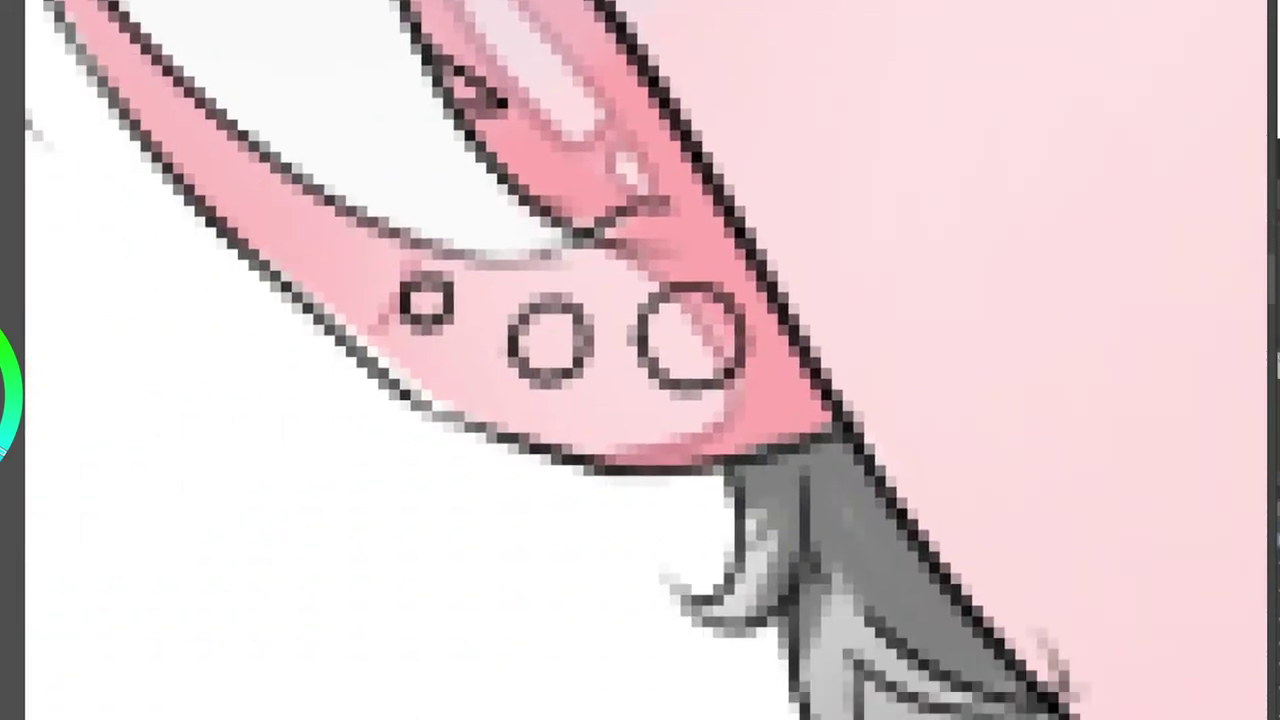
left_click_drag(475, 193, 526, 244)
left_click_drag(476, 346, 487, 348)
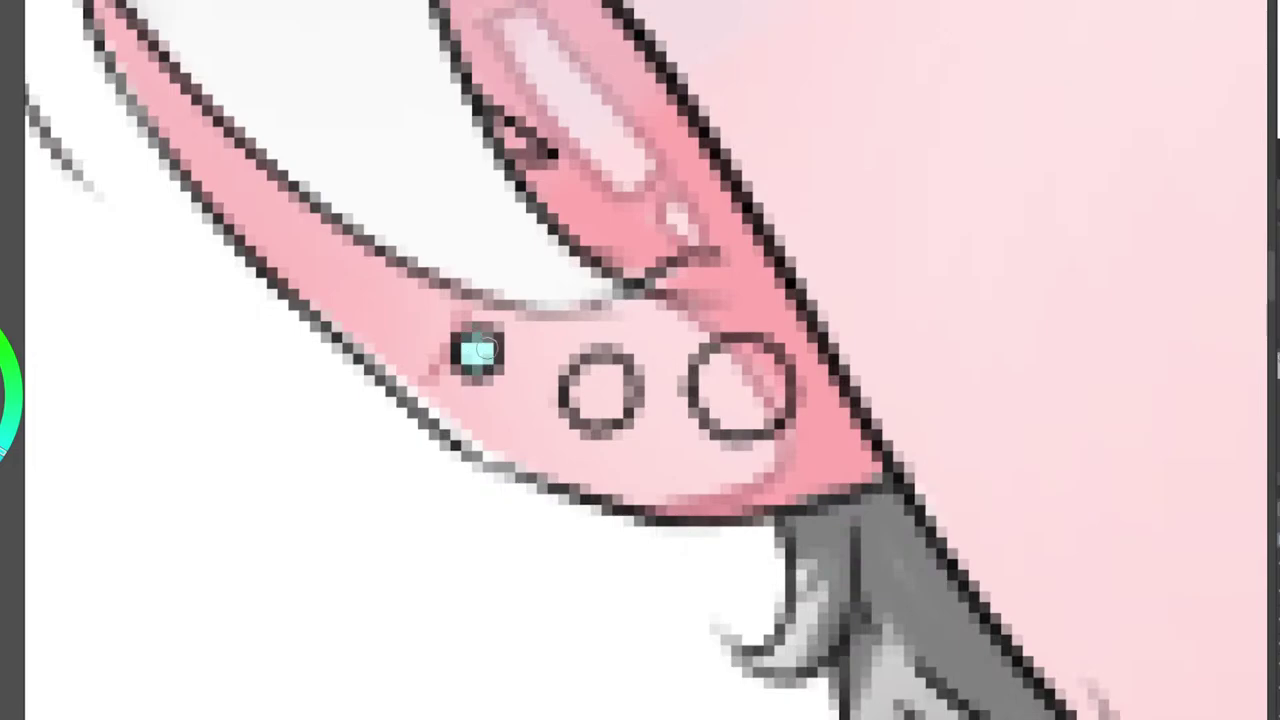
mouse_move(606, 392)
left_mouse_down()
mouse_move(616, 380)
mouse_move(610, 398)
left_mouse_up()
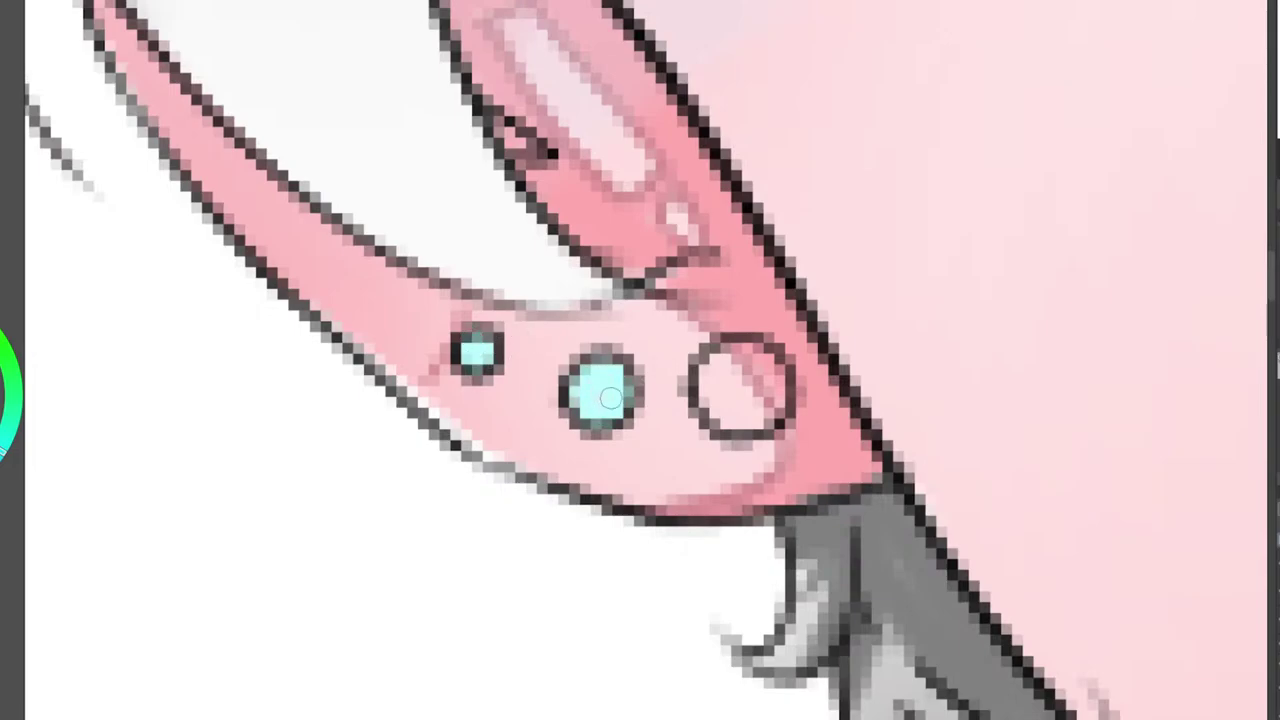
mouse_move(742, 398)
left_mouse_down()
mouse_move(747, 352)
mouse_move(765, 358)
mouse_move(772, 400)
mouse_move(760, 420)
mouse_move(773, 414)
mouse_move(760, 358)
left_mouse_up()
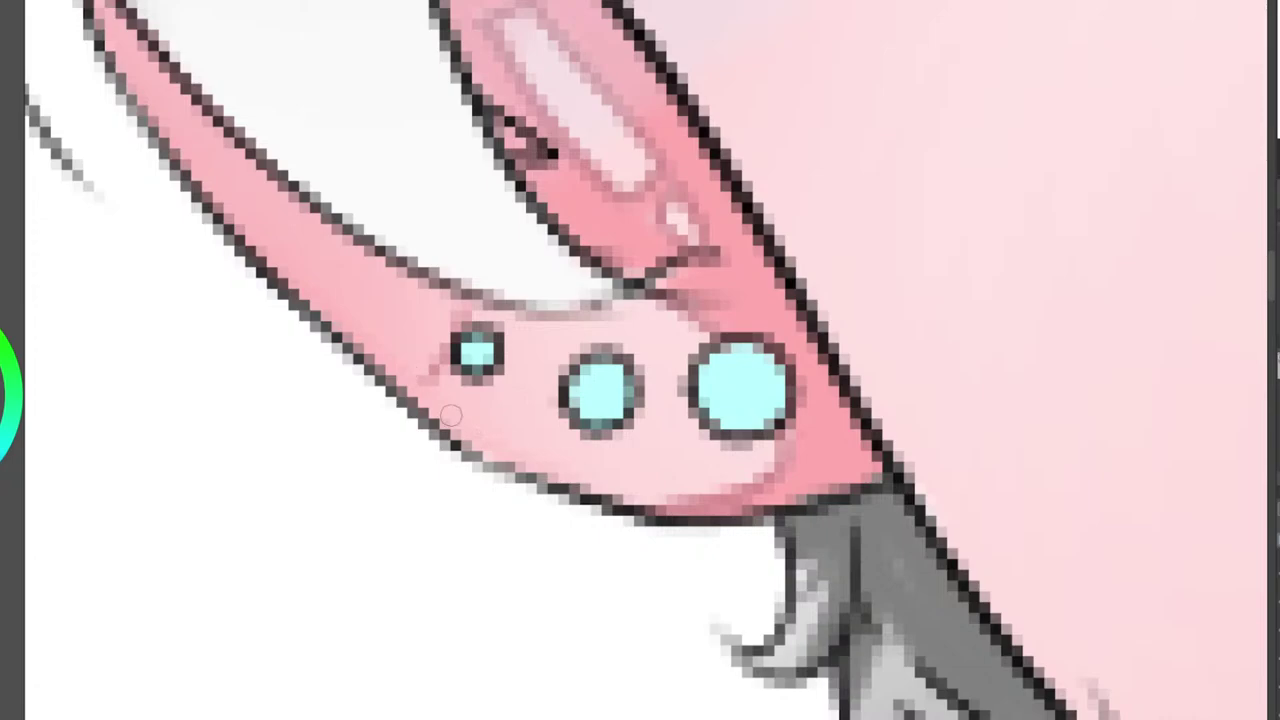
scroll(832, 470, "down", 8)
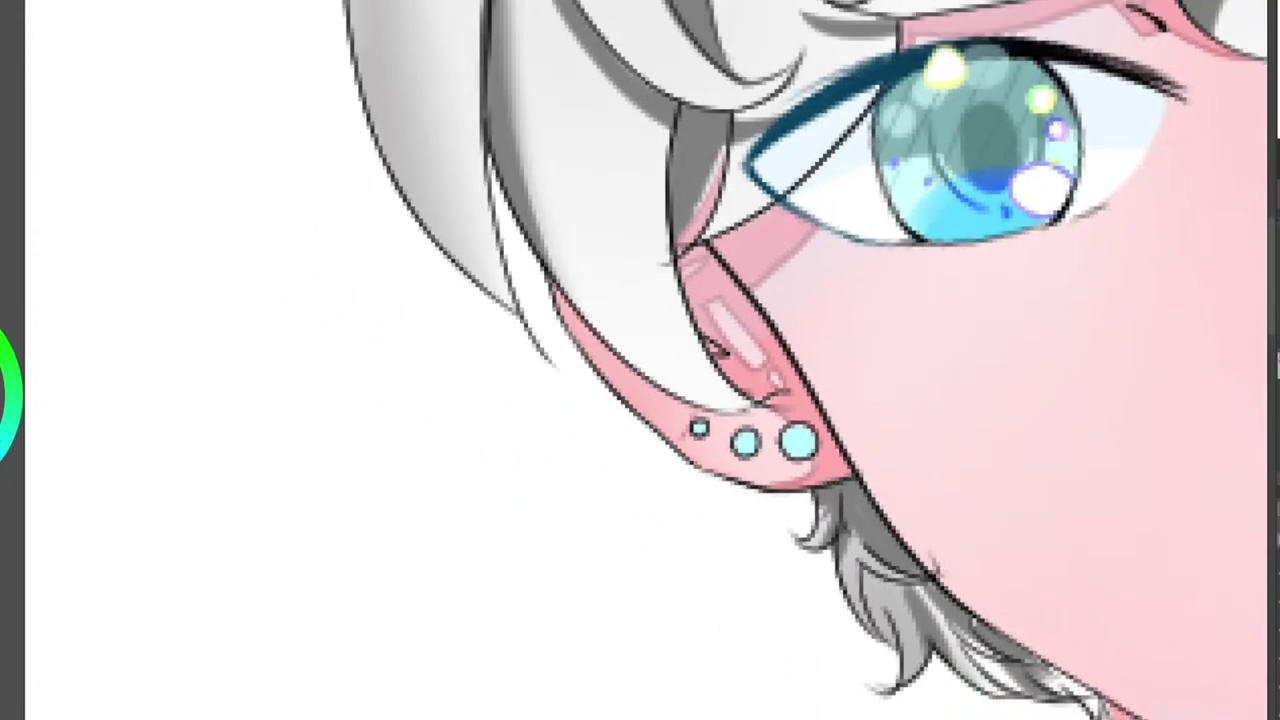
scroll(1150, 200, "down", 1)
left_click_drag(1150, 200, 538, 250)
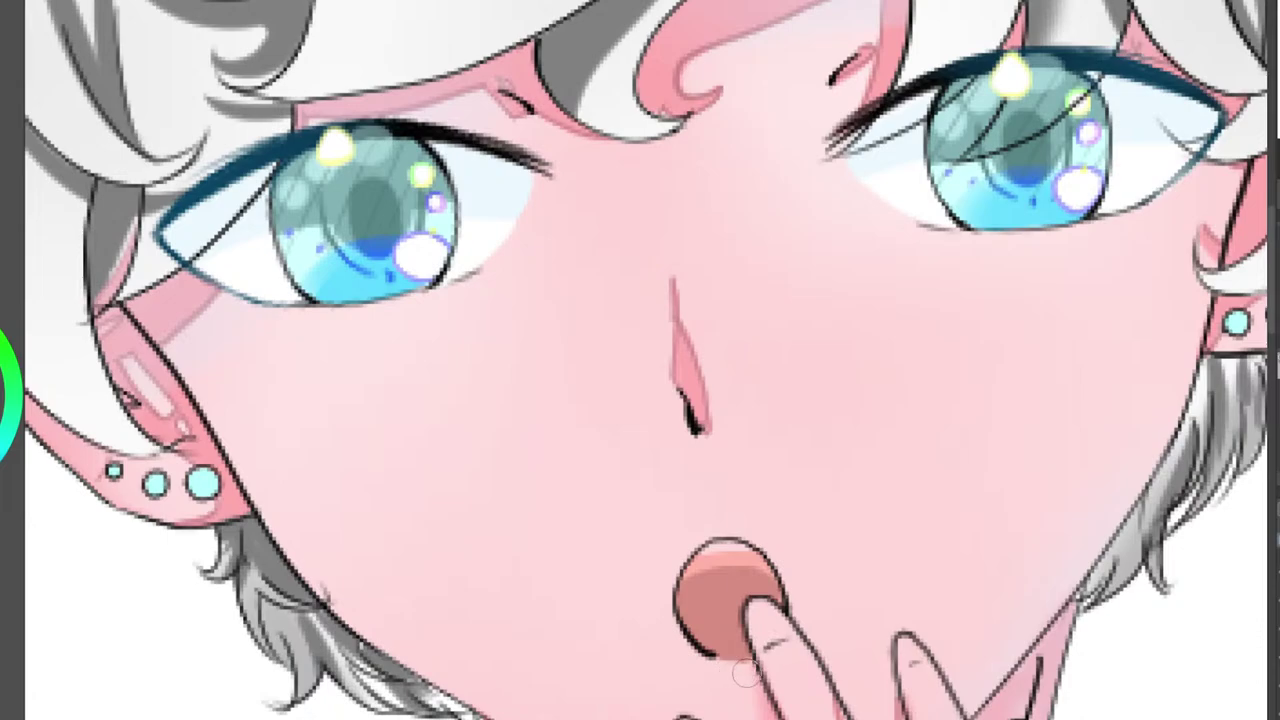
scroll(924, 520, "down", 5)
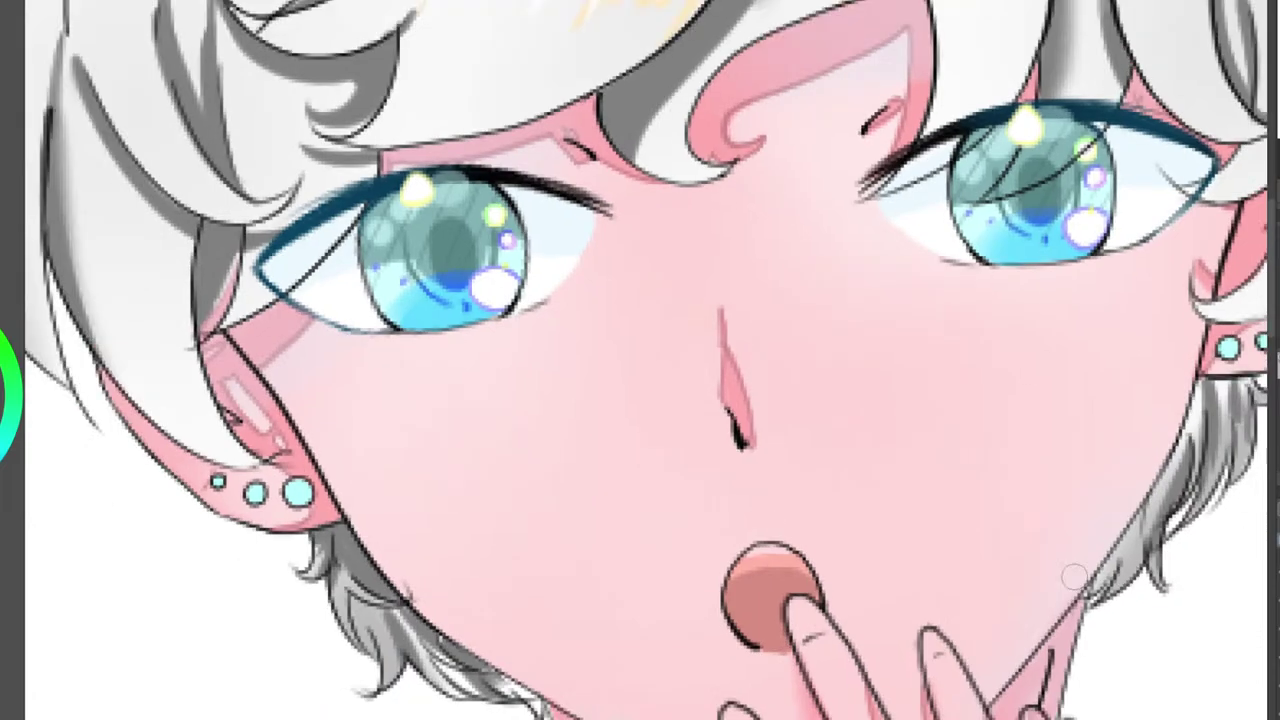
scroll(924, 512, "down", 1)
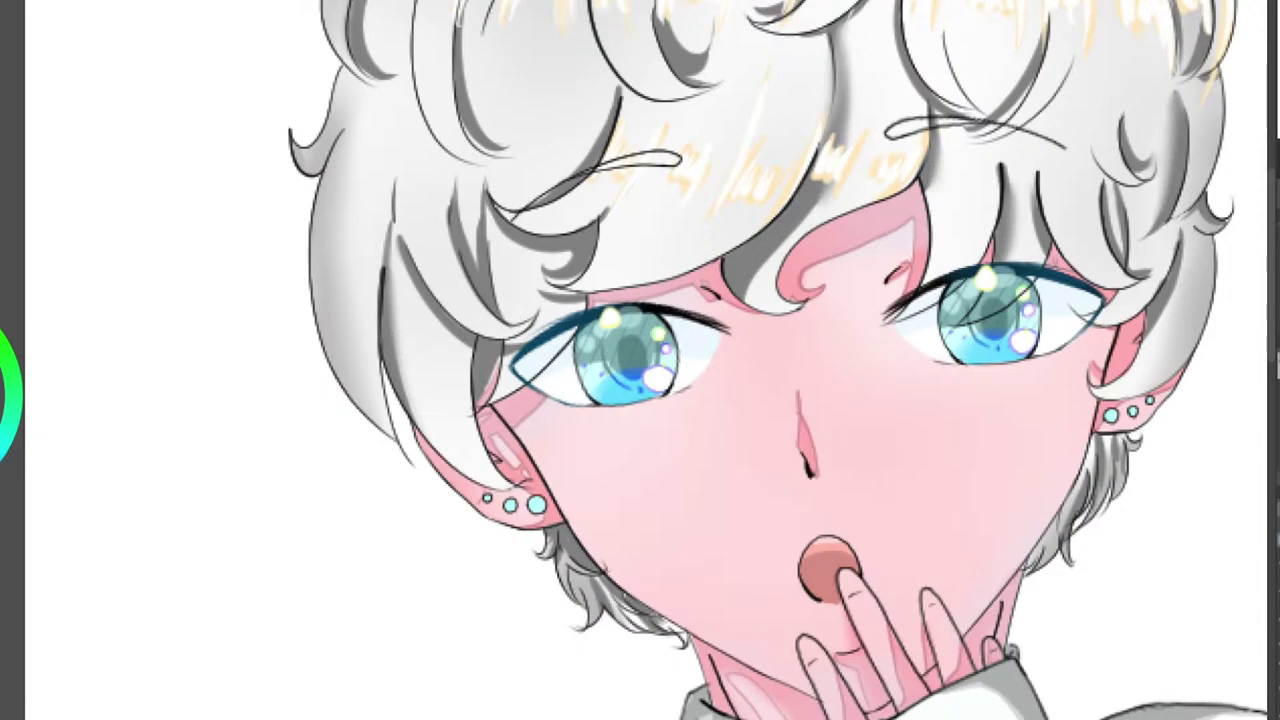
left_click_drag(924, 512, 779, 463)
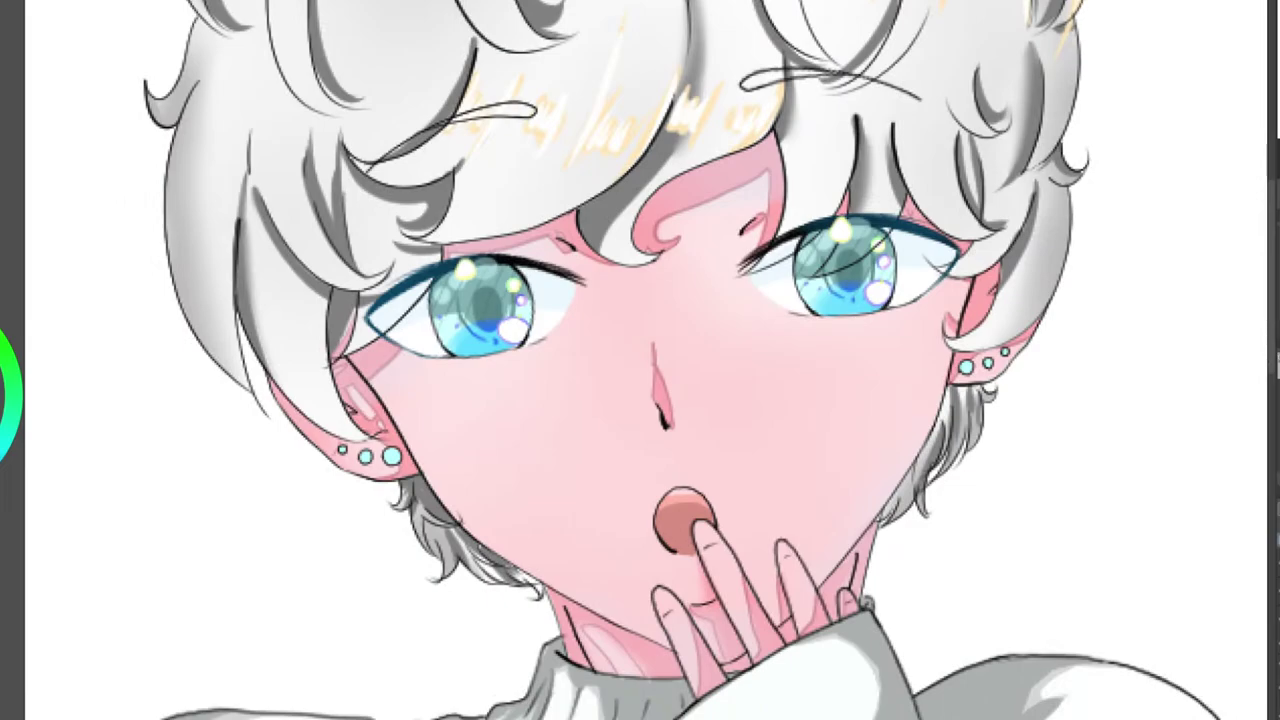
Shade the three light cyan studs on the character's left earlobe along their upper inner edges with a slightly darker, greyish cyan.
scroll(914, 326, "up", 6)
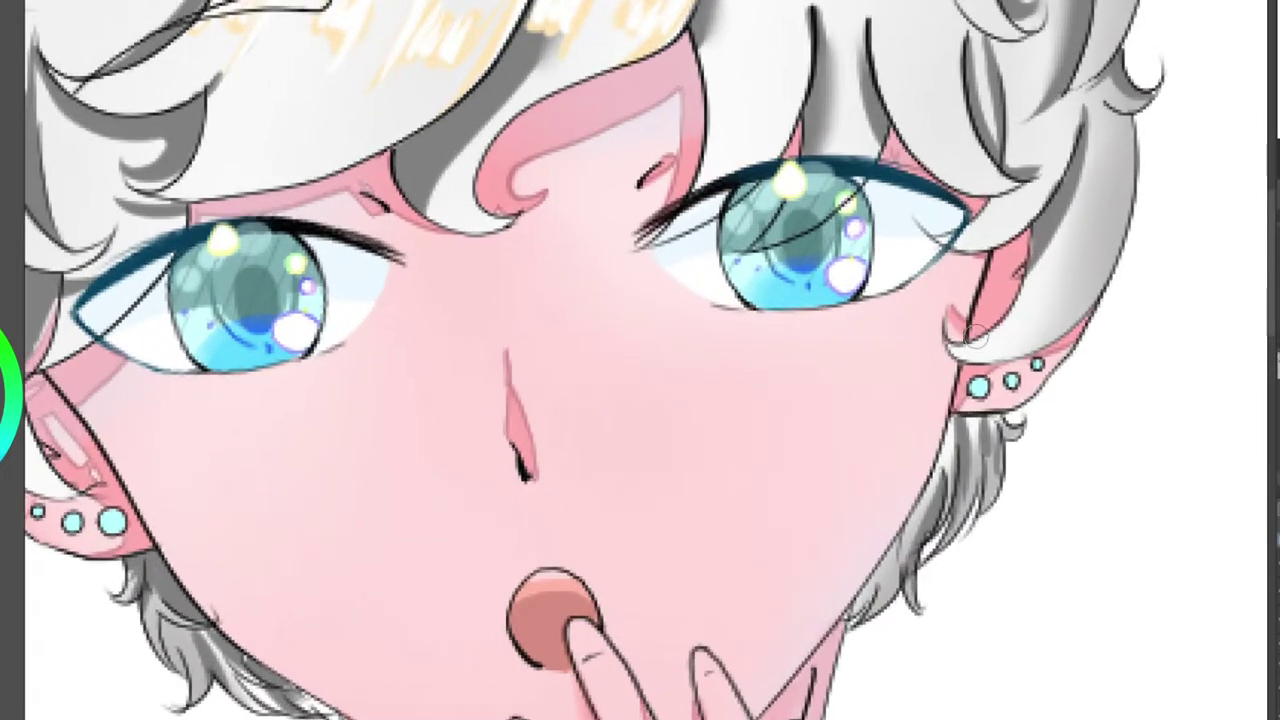
scroll(981, 386, "up", 4)
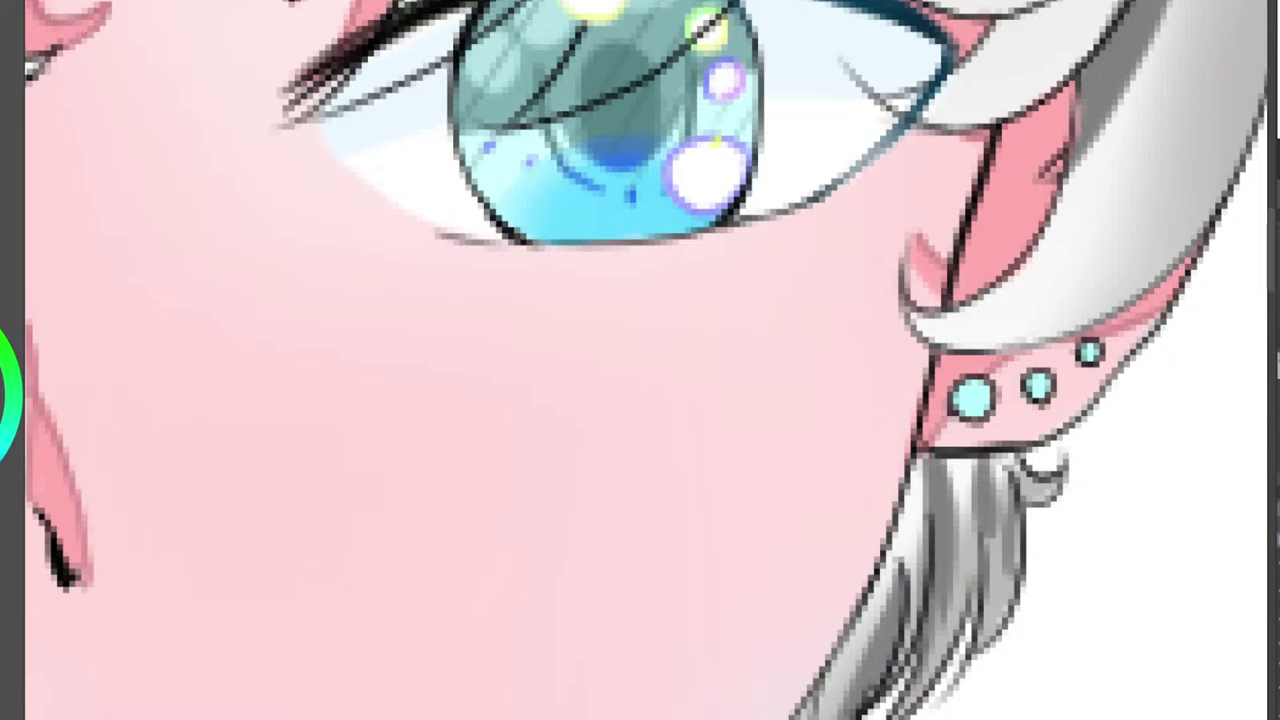
scroll(975, 400, "up", 1)
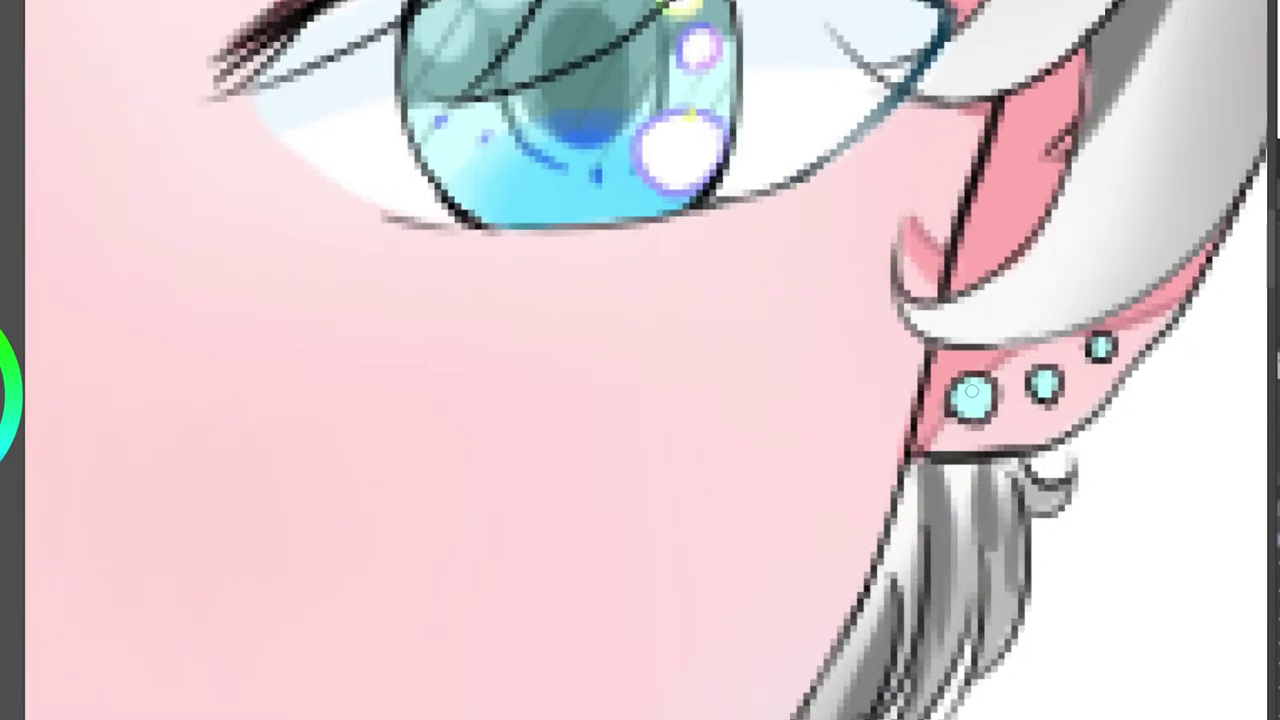
scroll(970, 385, "up", 1)
scroll(970, 382, "up", 1)
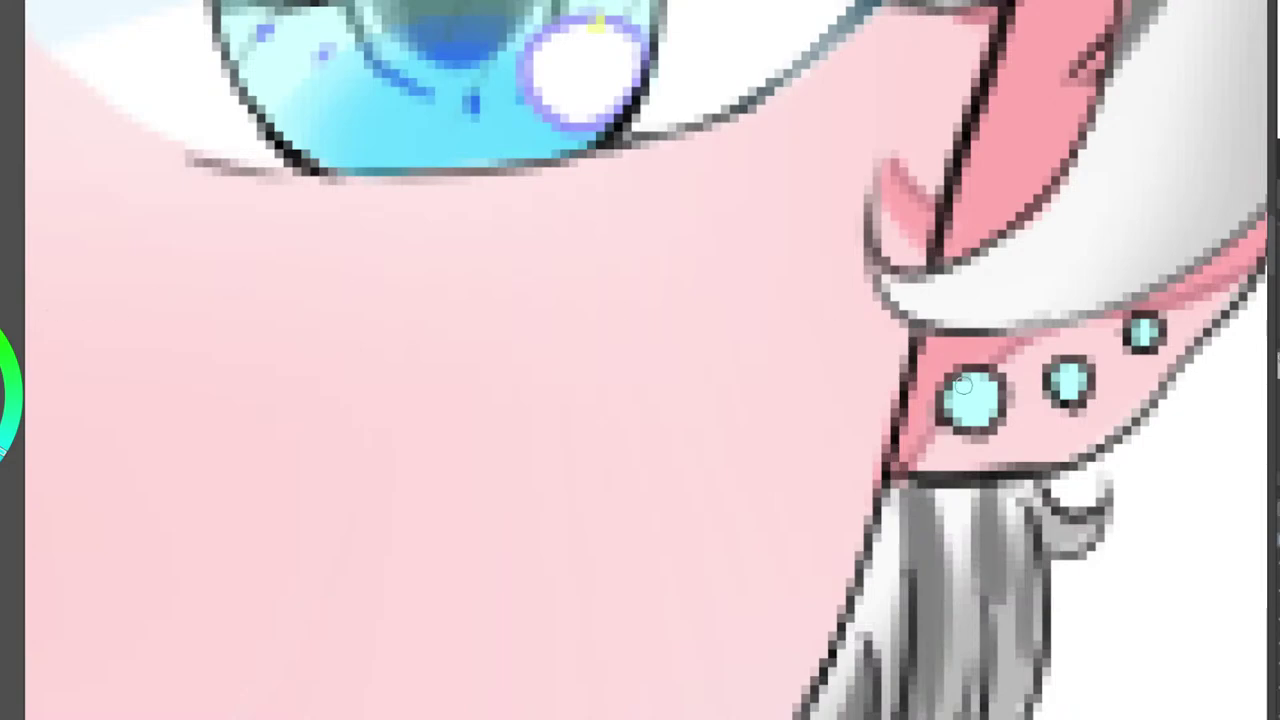
mouse_move(963, 380)
left_mouse_down()
mouse_move(962, 418)
mouse_move(980, 426)
left_mouse_up()
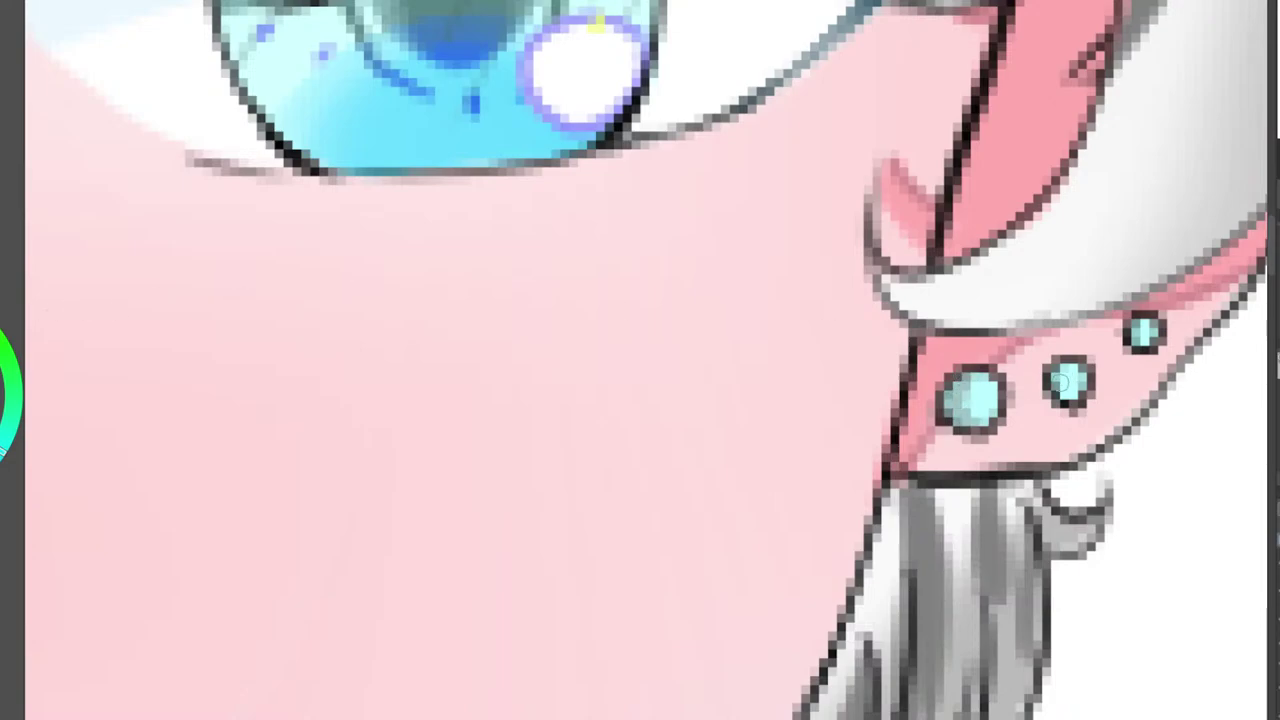
mouse_move(1070, 365)
left_mouse_down()
mouse_move(1052, 394)
mouse_move(1060, 374)
left_mouse_up()
left_click_drag(1145, 323, 1146, 324)
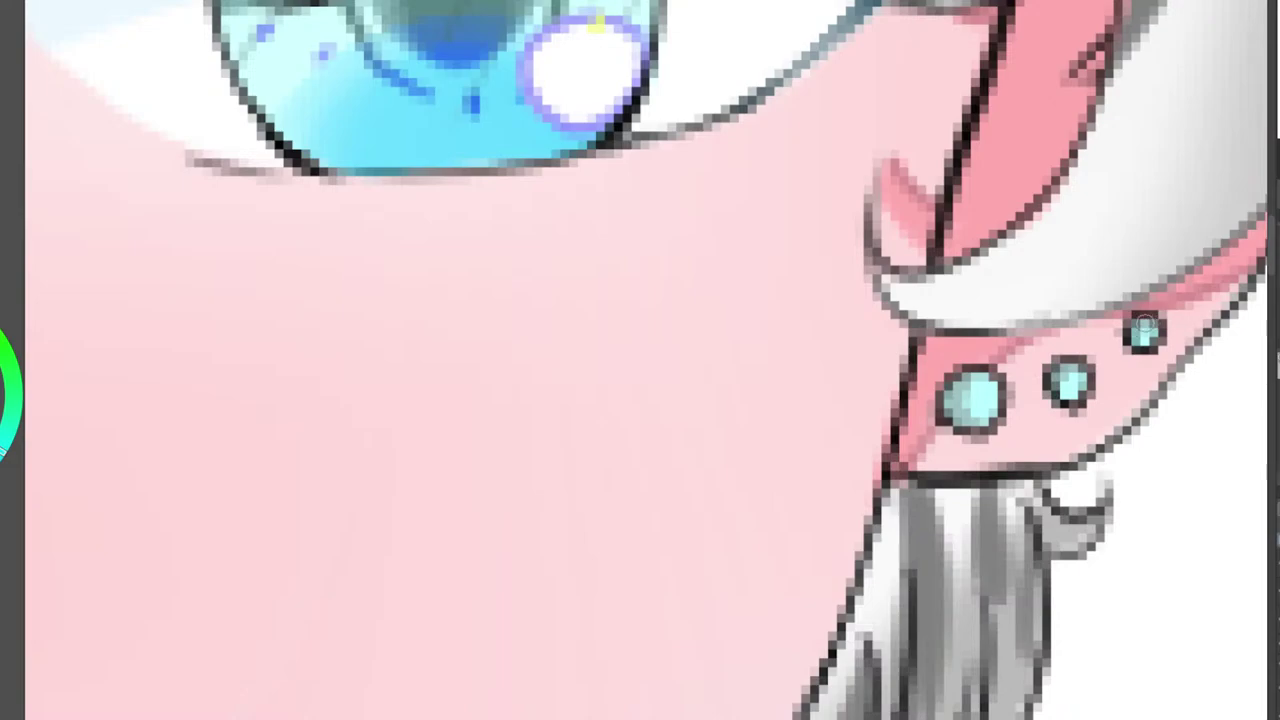
Shade the three light cyan studs on the character's right earlobe with the same greyish cyan along the edges facing the face.
left_click_drag(1278, 30, 1270, 31)
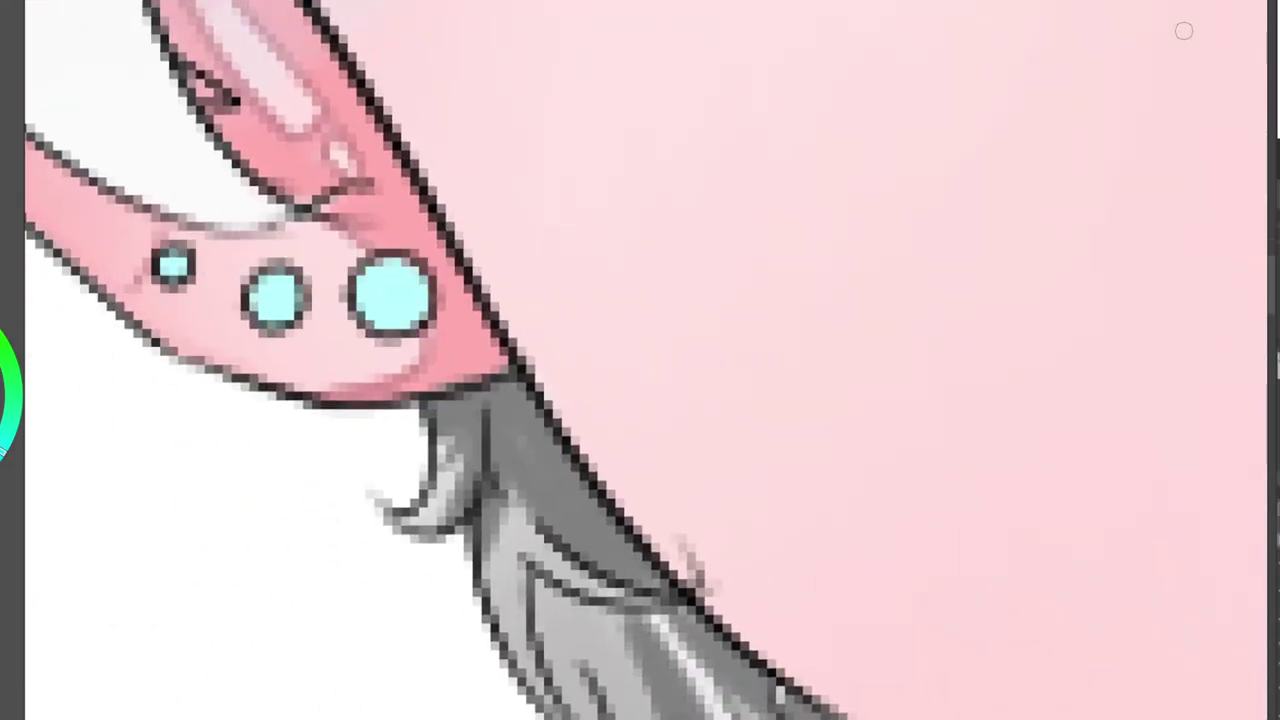
mouse_move(384, 281)
left_mouse_down()
mouse_move(405, 272)
mouse_move(420, 310)
mouse_move(418, 294)
left_mouse_up()
left_click_drag(262, 280, 294, 318)
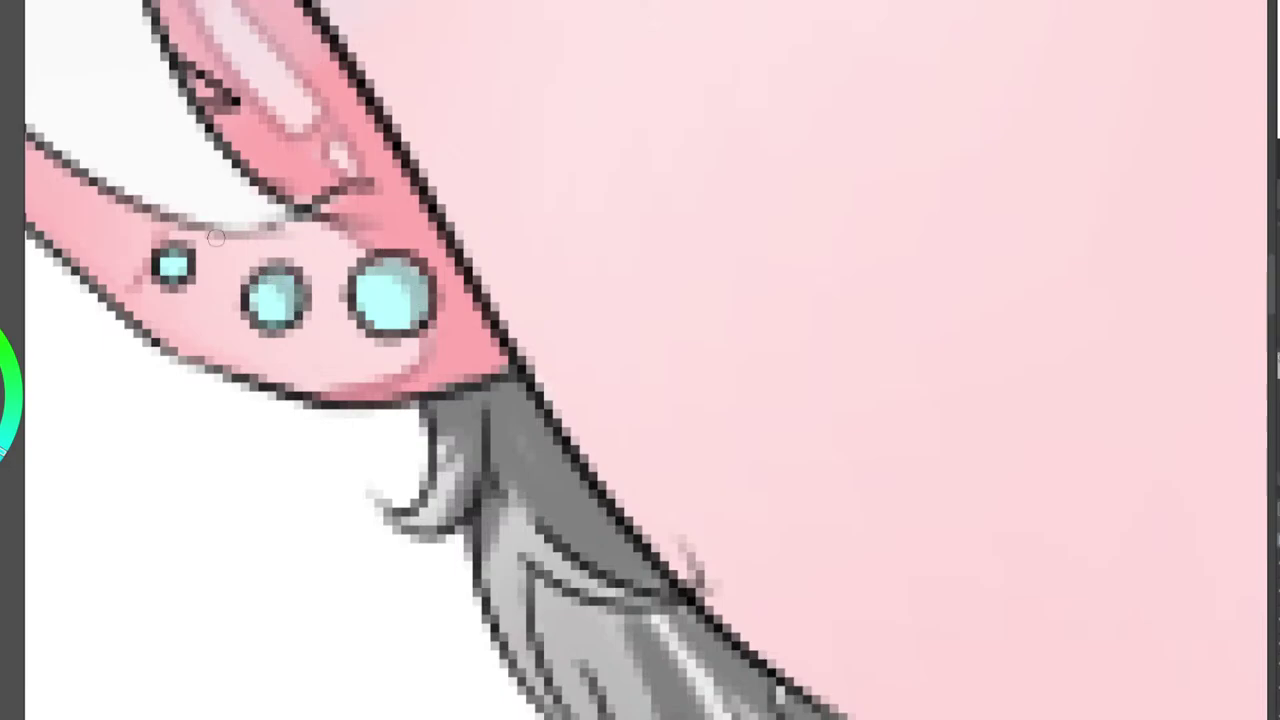
mouse_move(178, 251)
left_mouse_down()
mouse_move(168, 255)
mouse_move(184, 276)
left_mouse_up()
mouse_move(294, 290)
left_mouse_down()
mouse_move(268, 321)
mouse_move(284, 320)
left_mouse_up()
left_click_drag(430, 310, 378, 330)
left_click_drag(421, 288, 410, 319)
Examine the shaded studs on both ears up close and against the whole figure.
left_click_drag(1277, 112, 1279, 102)
mouse_move(774, 628)
left_mouse_down()
mouse_move(858, 420)
mouse_move(838, 402)
mouse_move(836, 416)
left_mouse_up()
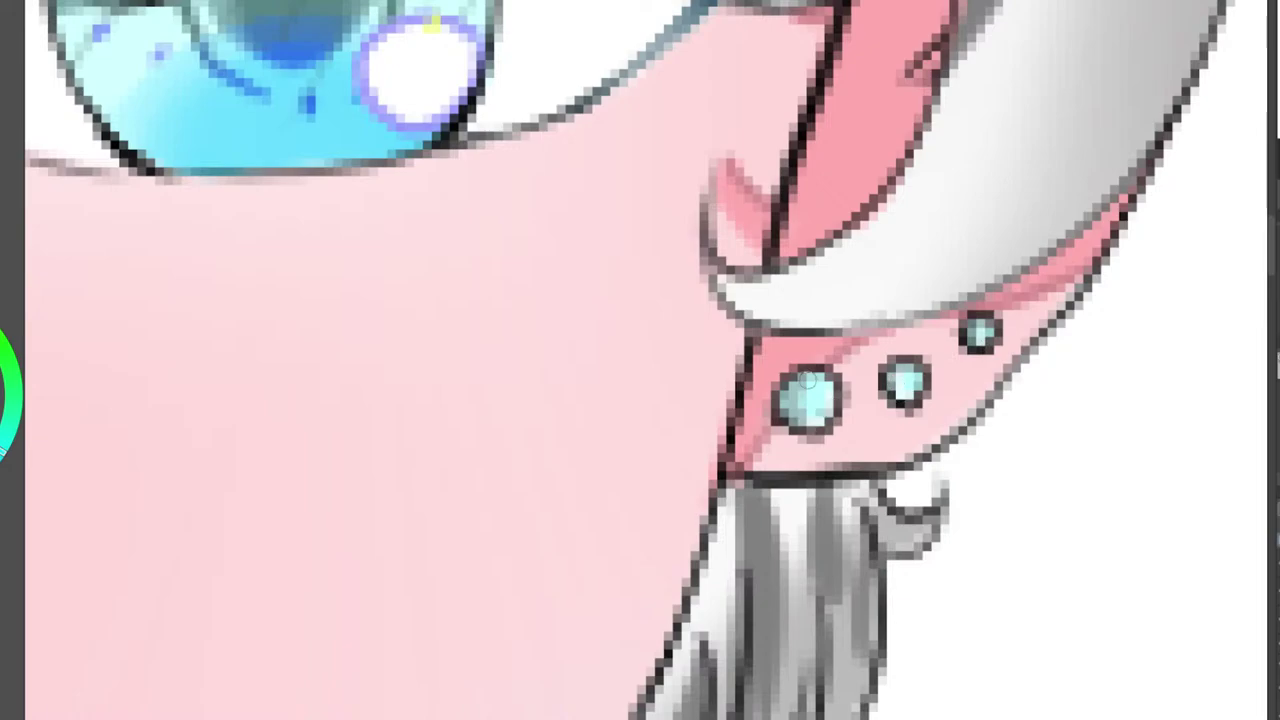
scroll(834, 398, "down", 3)
scroll(1030, 300, "down", 5)
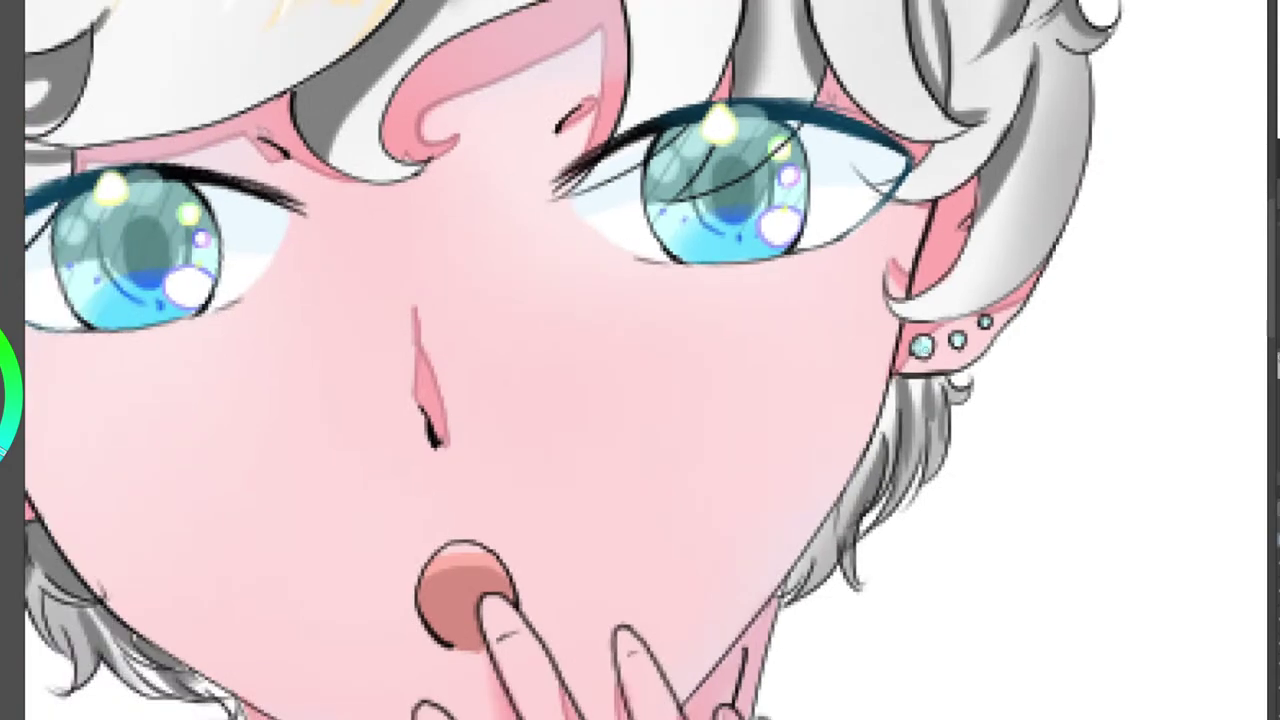
scroll(1216, 175, "down", 2)
left_click_drag(285, 352, 520, 325)
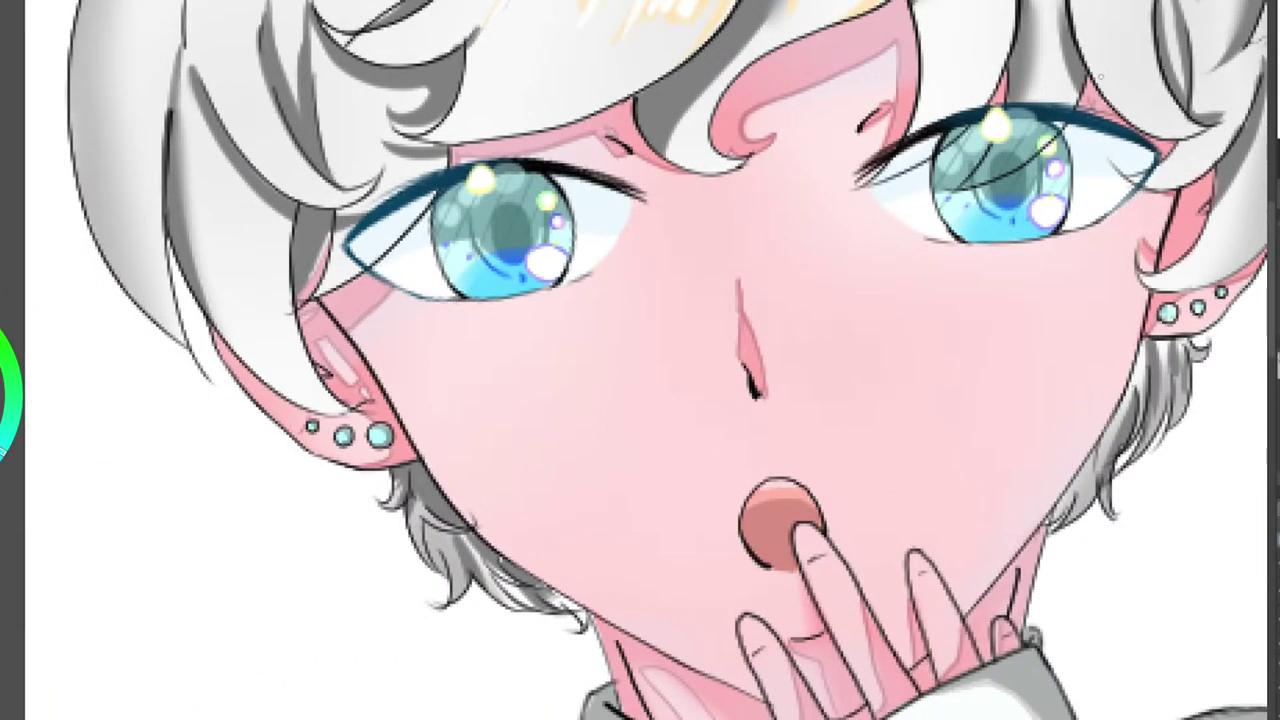
scroll(400, 325, "up", 4)
scroll(386, 488, "up", 3)
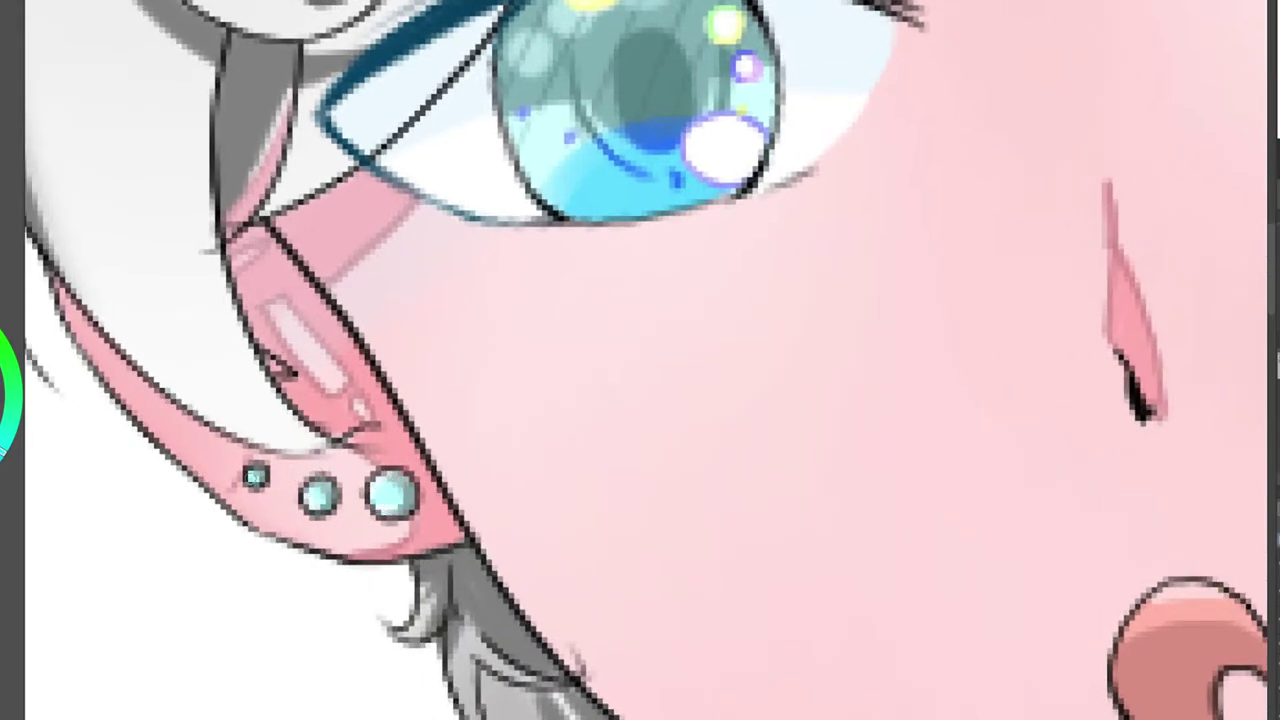
scroll(521, 410, "down", 2)
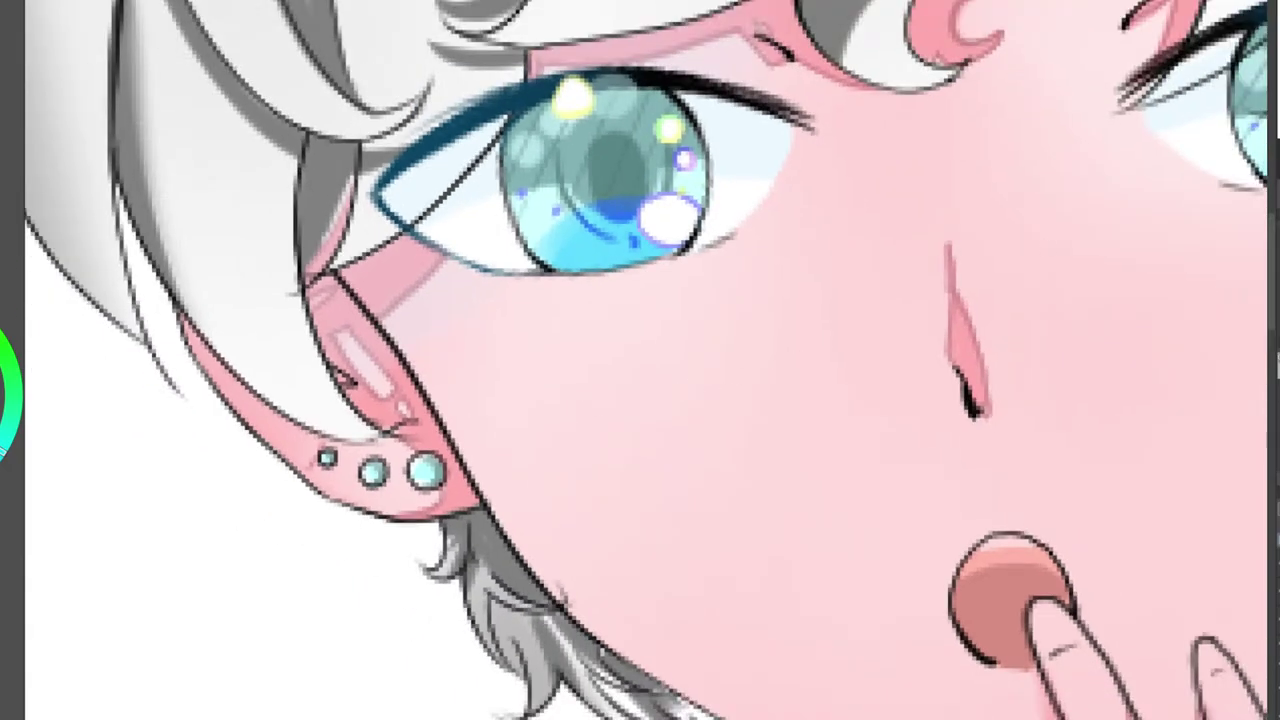
mouse_move(1150, 340)
left_mouse_down()
mouse_move(325, 360)
mouse_move(100, 457)
mouse_move(137, 420)
left_mouse_up()
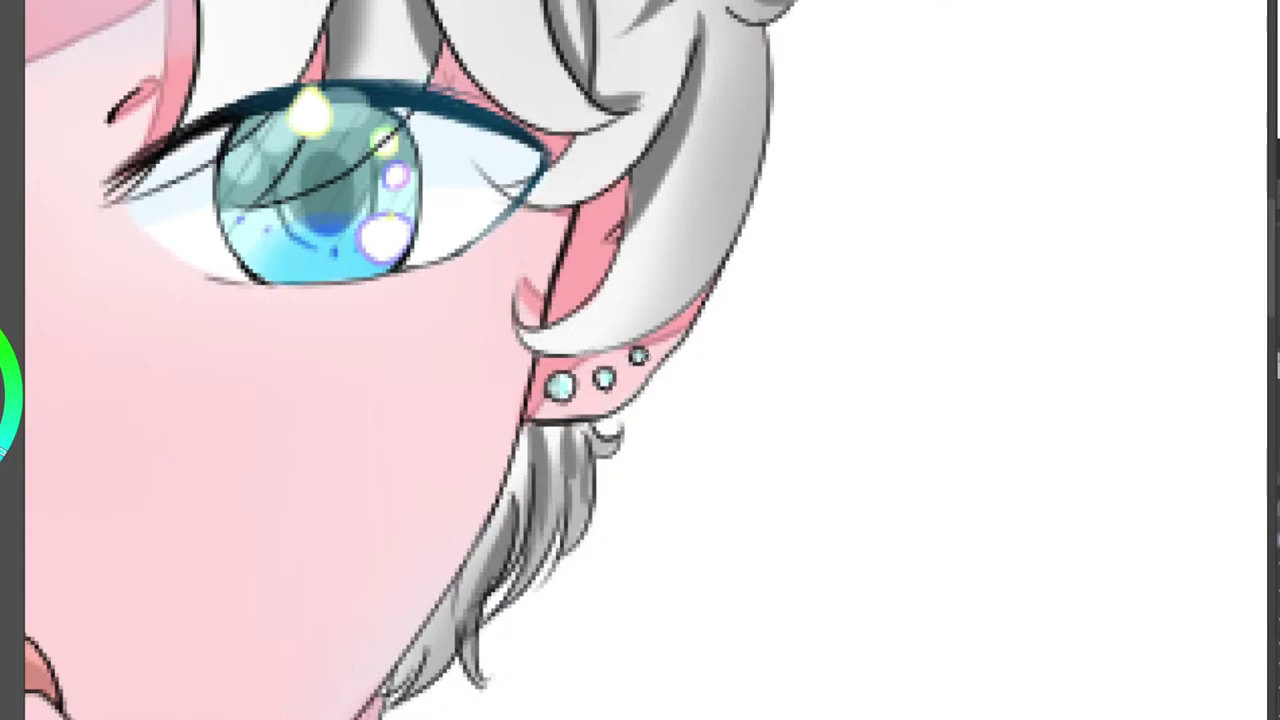
scroll(952, 357, "down", 3)
scroll(952, 357, "down", 5)
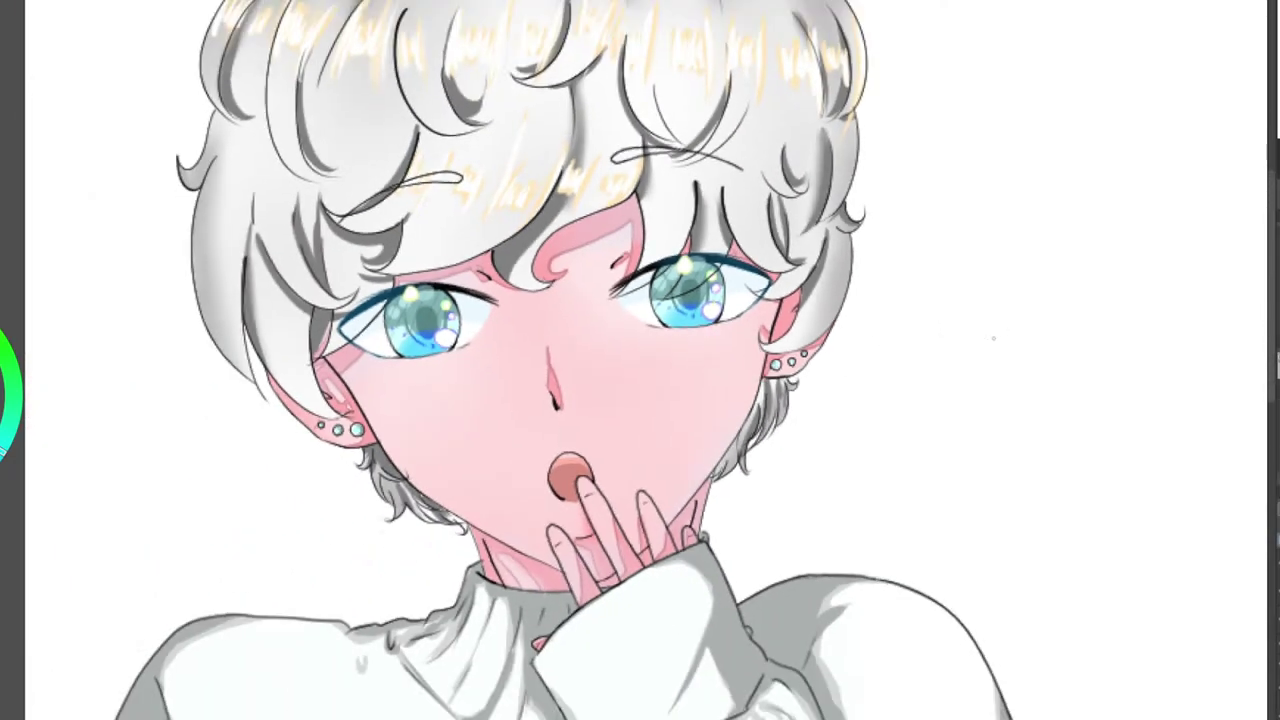
scroll(952, 357, "down", 4)
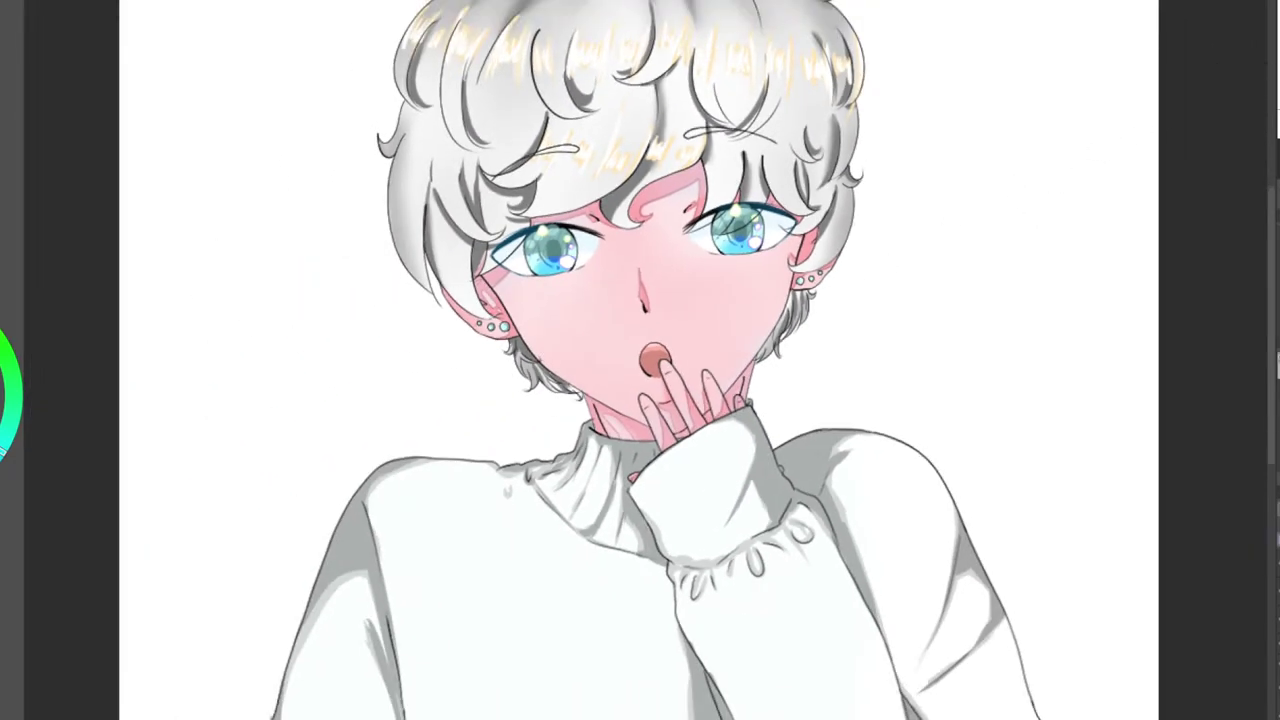
left_click_drag(640, 400, 642, 245)
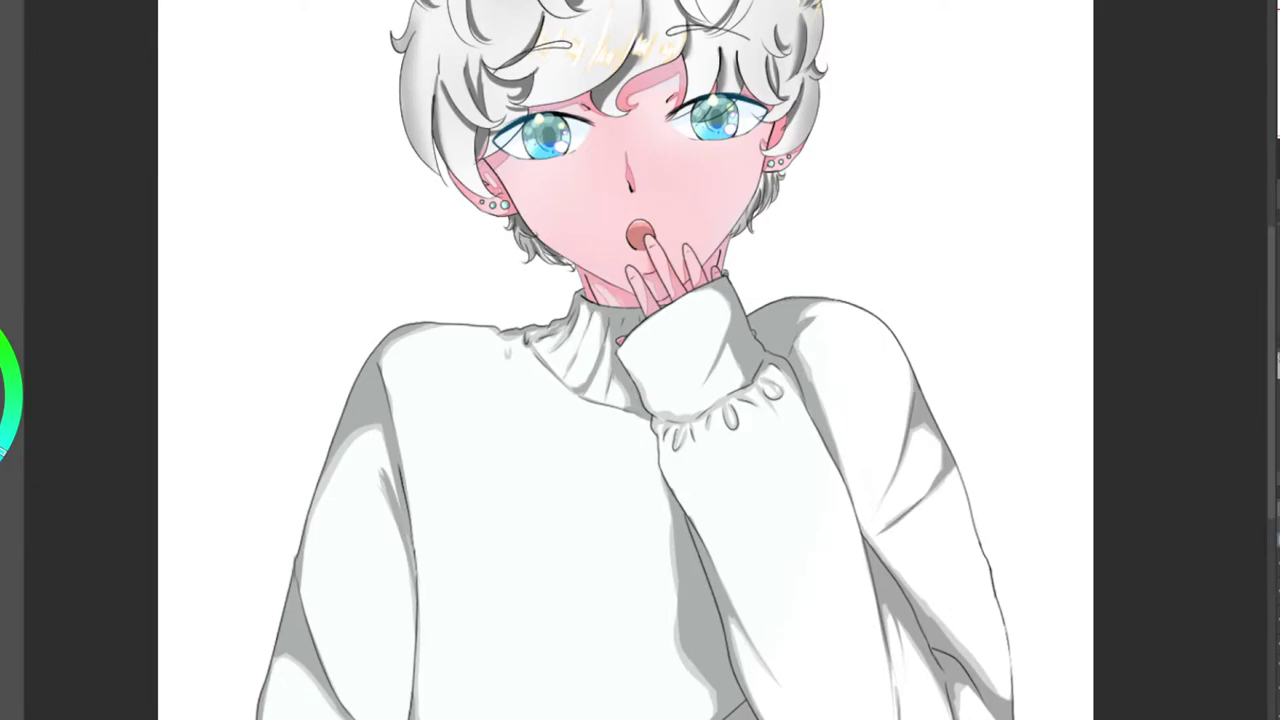
scroll(640, 360, "up", 5)
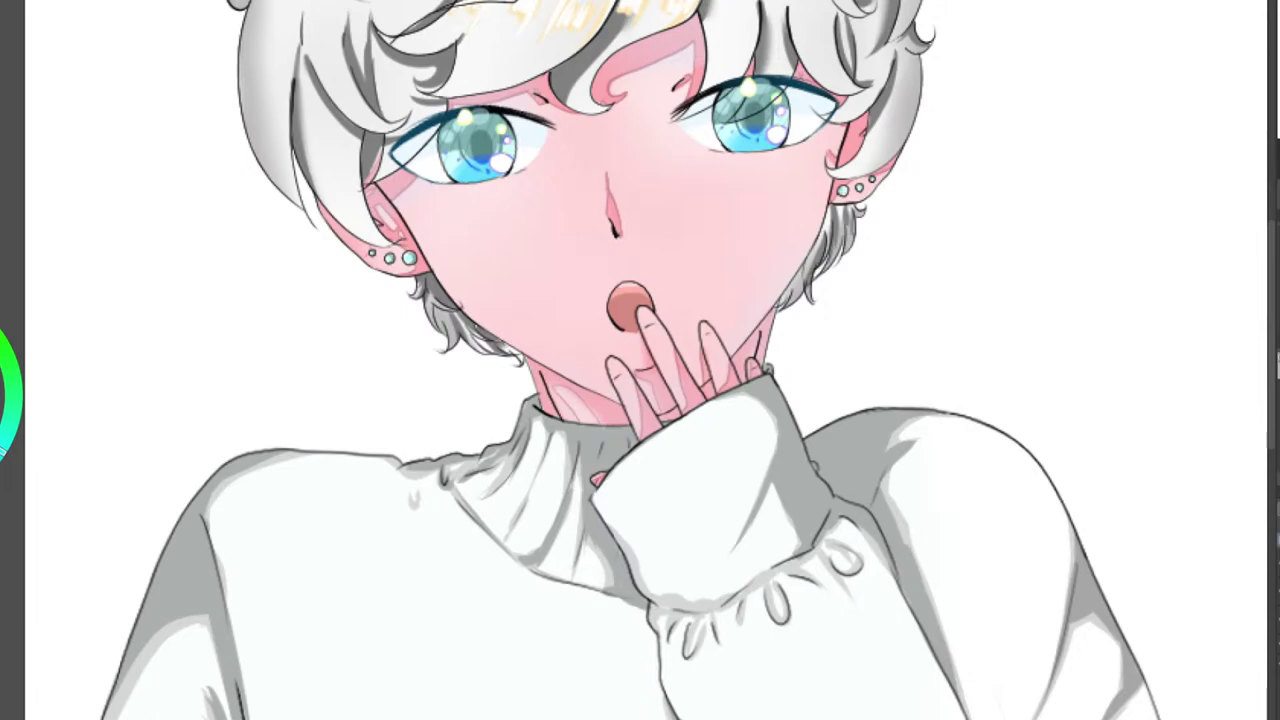
Paint out the character's left eyebrow where it crosses the fringe, matching the hair colour and the strand's shadow.
left_click_drag(757, 20, 720, 314)
scroll(720, 310, "up", 6)
scroll(719, 310, "up", 3)
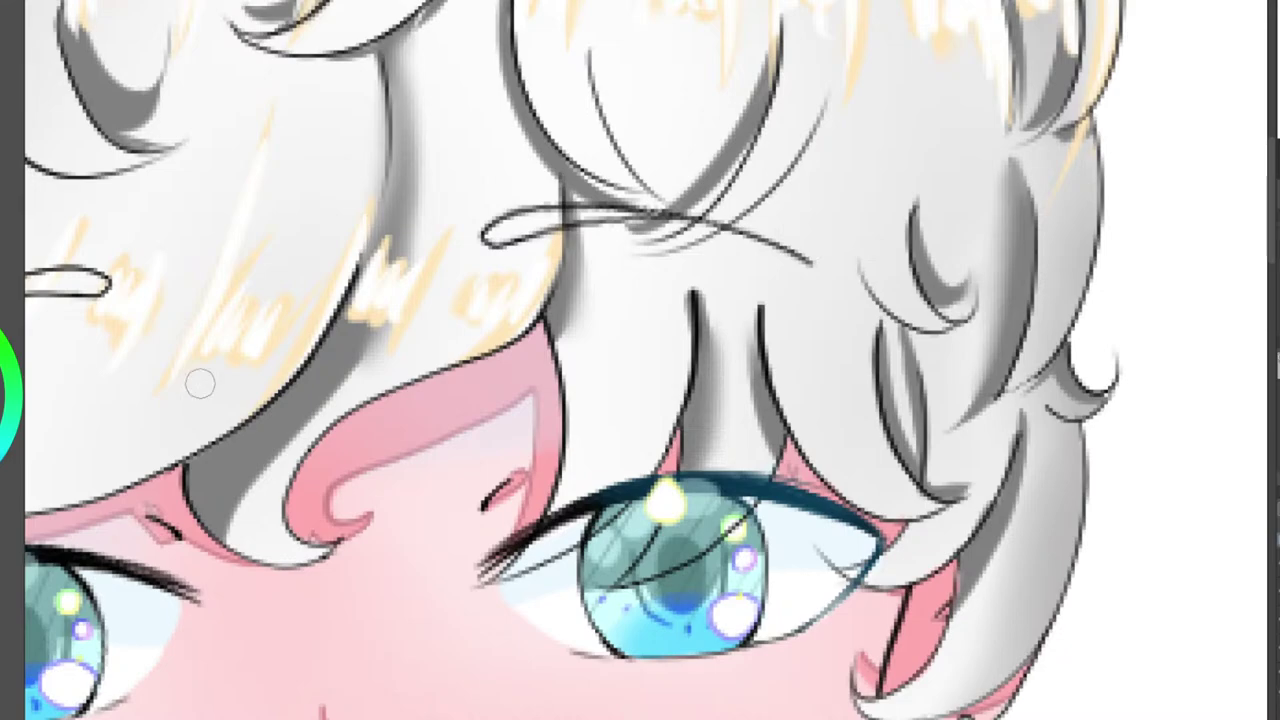
mouse_move(797, 240)
left_mouse_down()
mouse_move(745, 254)
mouse_move(751, 230)
mouse_move(810, 262)
left_mouse_up()
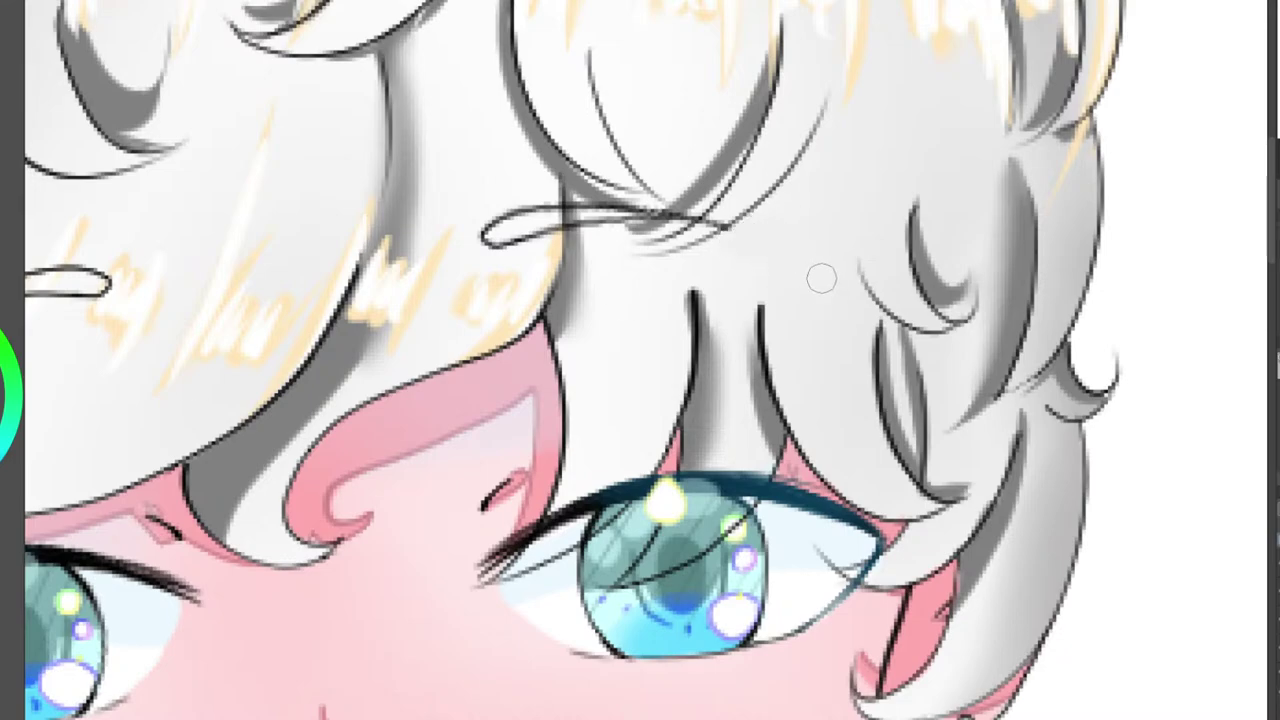
scroll(700, 240, "up", 2)
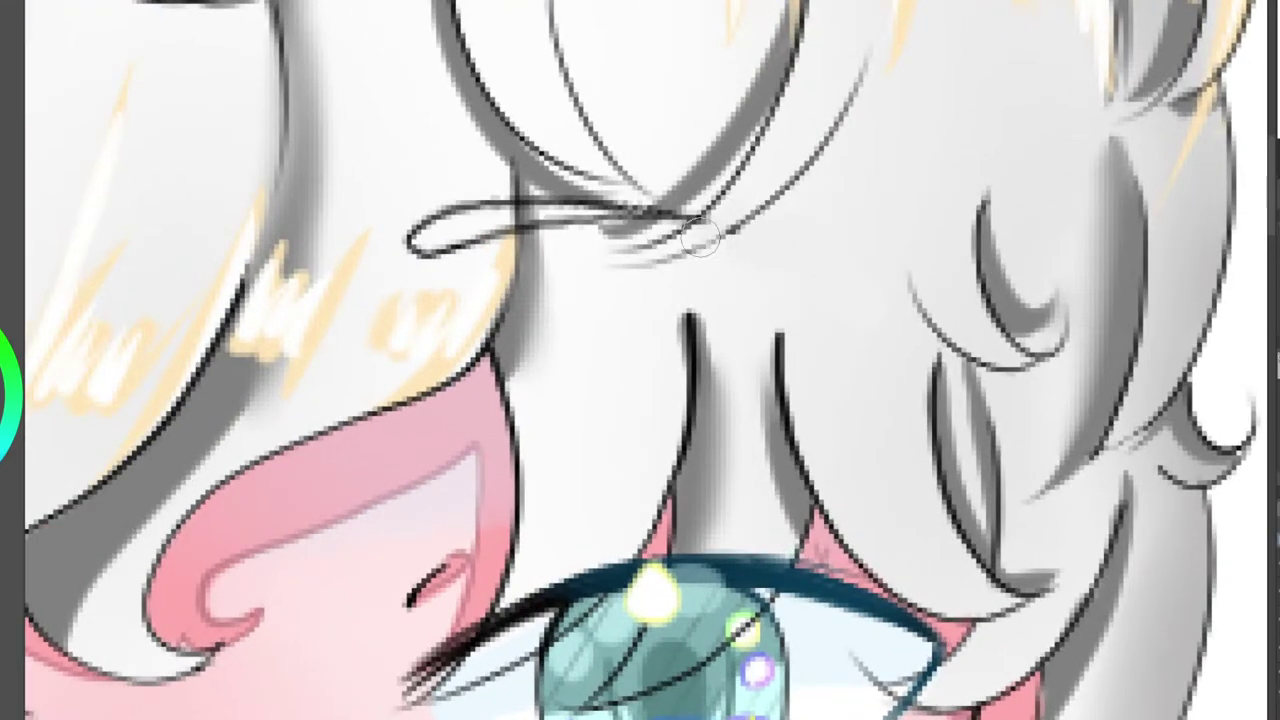
mouse_move(700, 238)
left_mouse_down()
mouse_move(731, 211)
mouse_move(676, 229)
left_mouse_up()
mouse_move(537, 196)
left_mouse_down()
mouse_move(571, 226)
mouse_move(507, 204)
mouse_move(424, 210)
mouse_move(419, 262)
mouse_move(454, 240)
mouse_move(495, 185)
left_mouse_up()
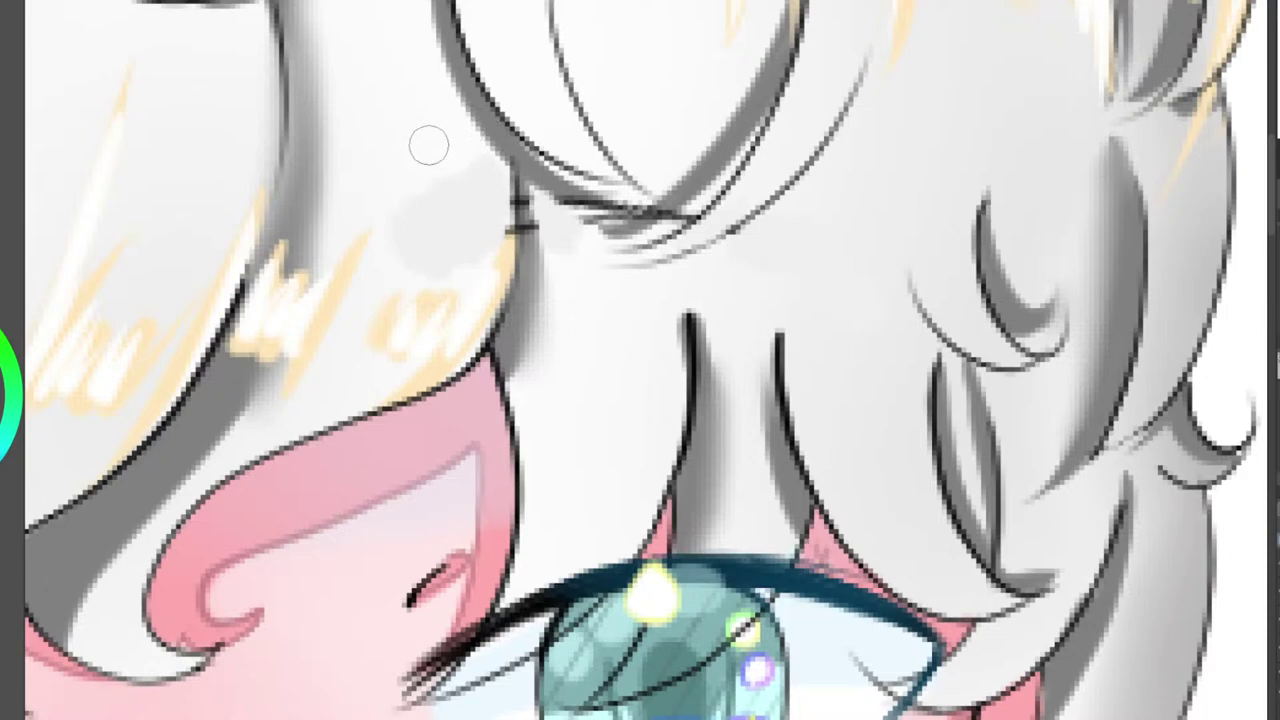
mouse_move(391, 233)
left_mouse_down()
mouse_move(457, 151)
mouse_move(478, 156)
mouse_move(495, 236)
mouse_move(539, 189)
mouse_move(523, 182)
mouse_move(525, 253)
left_mouse_up()
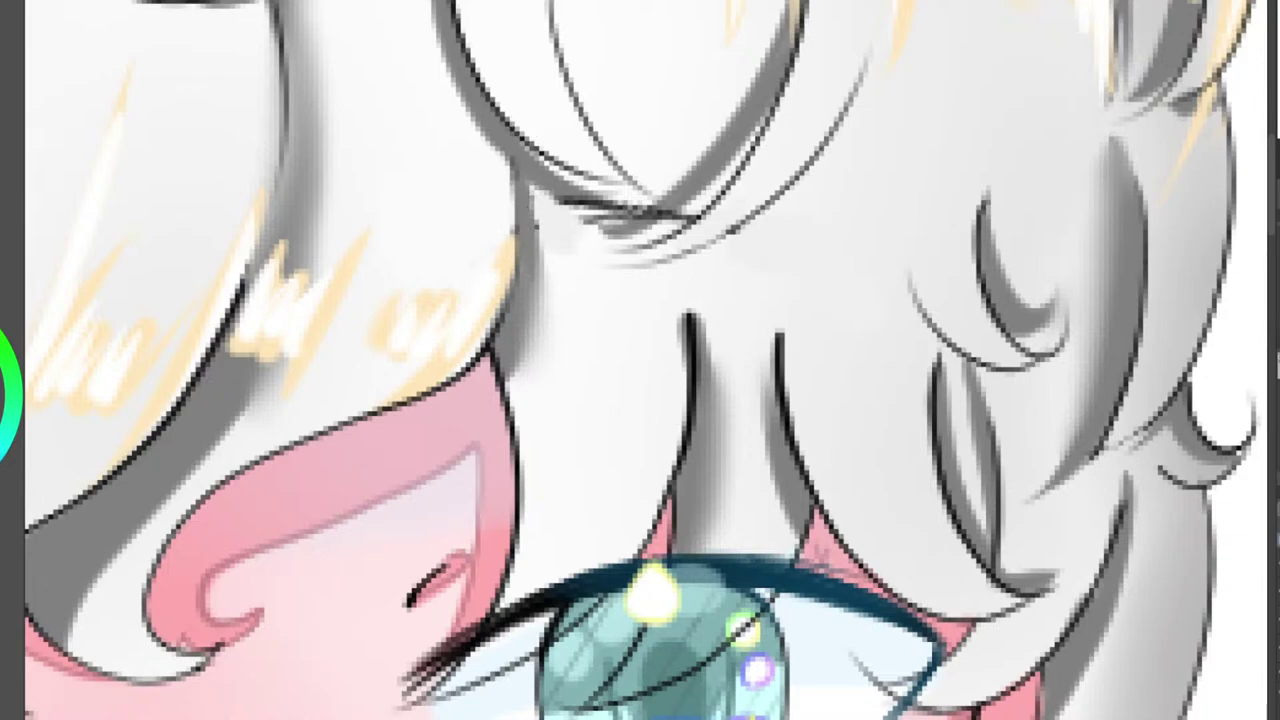
Cover the remaining eyebrow line beneath the curl above the left eye with grey hair shading, keeping the curl's tips clean.
left_click_drag(544, 178, 617, 205)
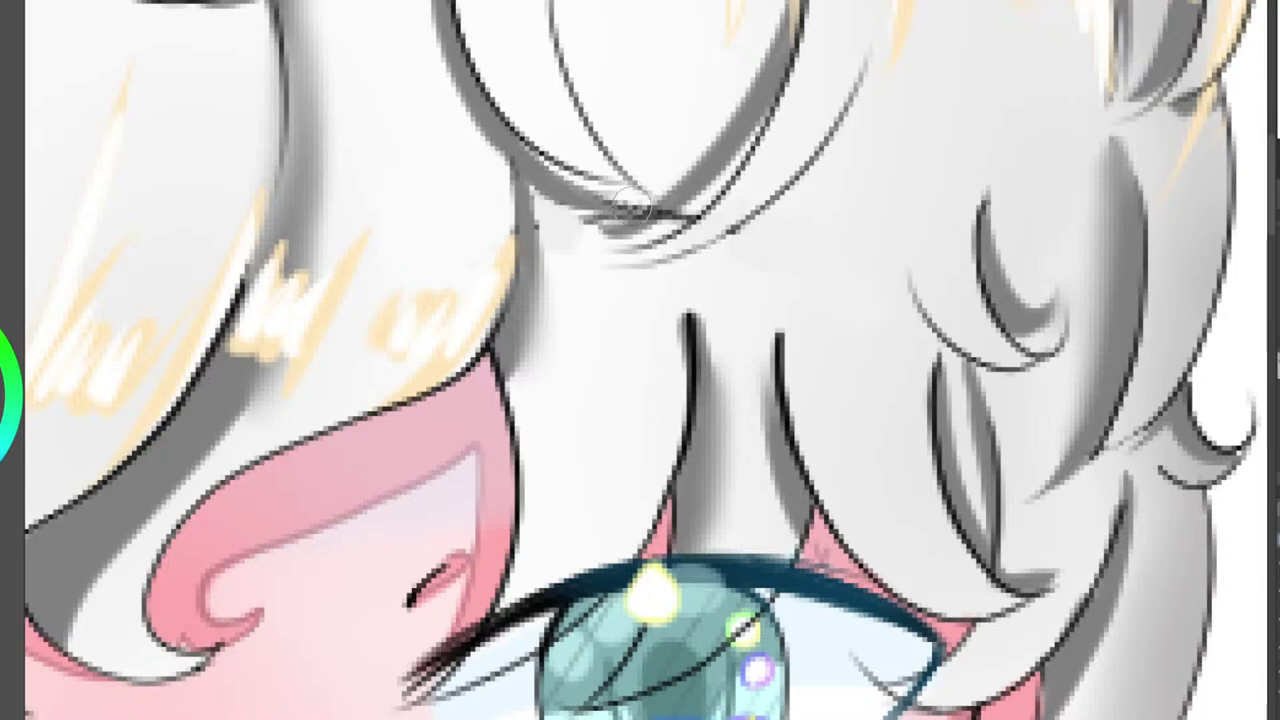
left_click_drag(569, 199, 652, 213)
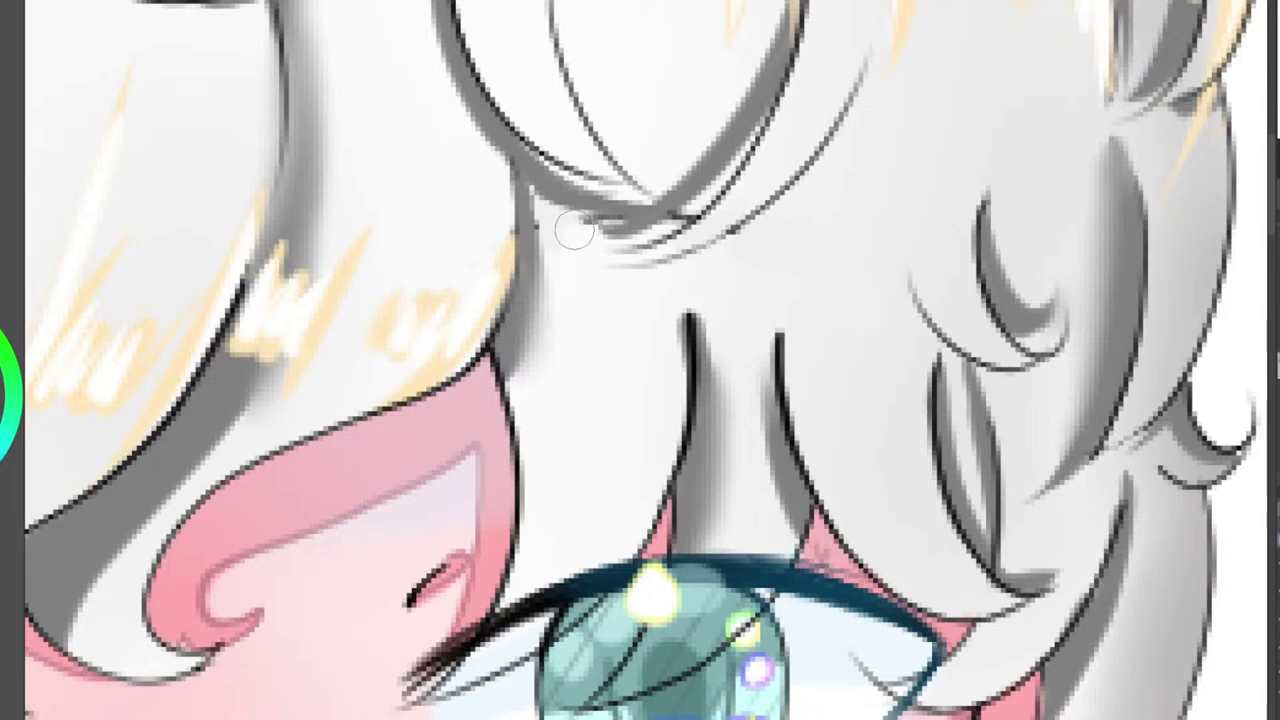
left_click_drag(674, 223, 694, 215)
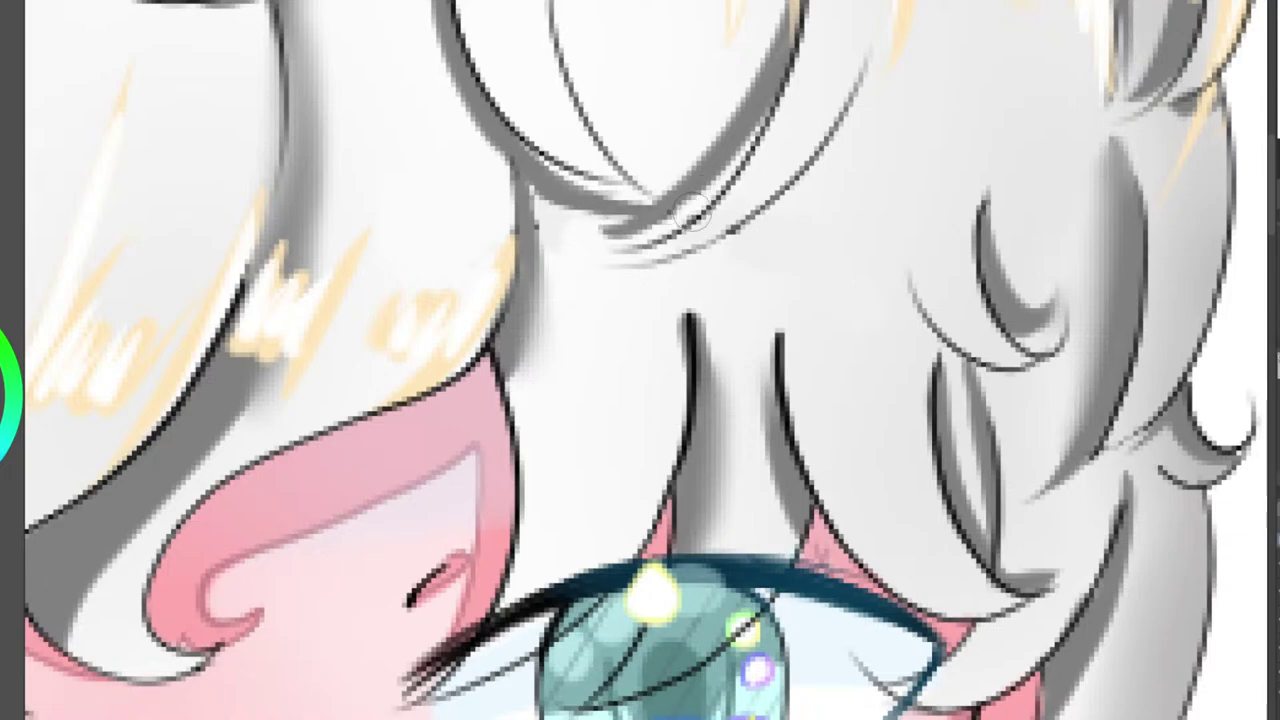
Paint light hair colour over the lashes inside the hair strand that covers the inner corner of the left eye.
scroll(698, 201, "down", 5)
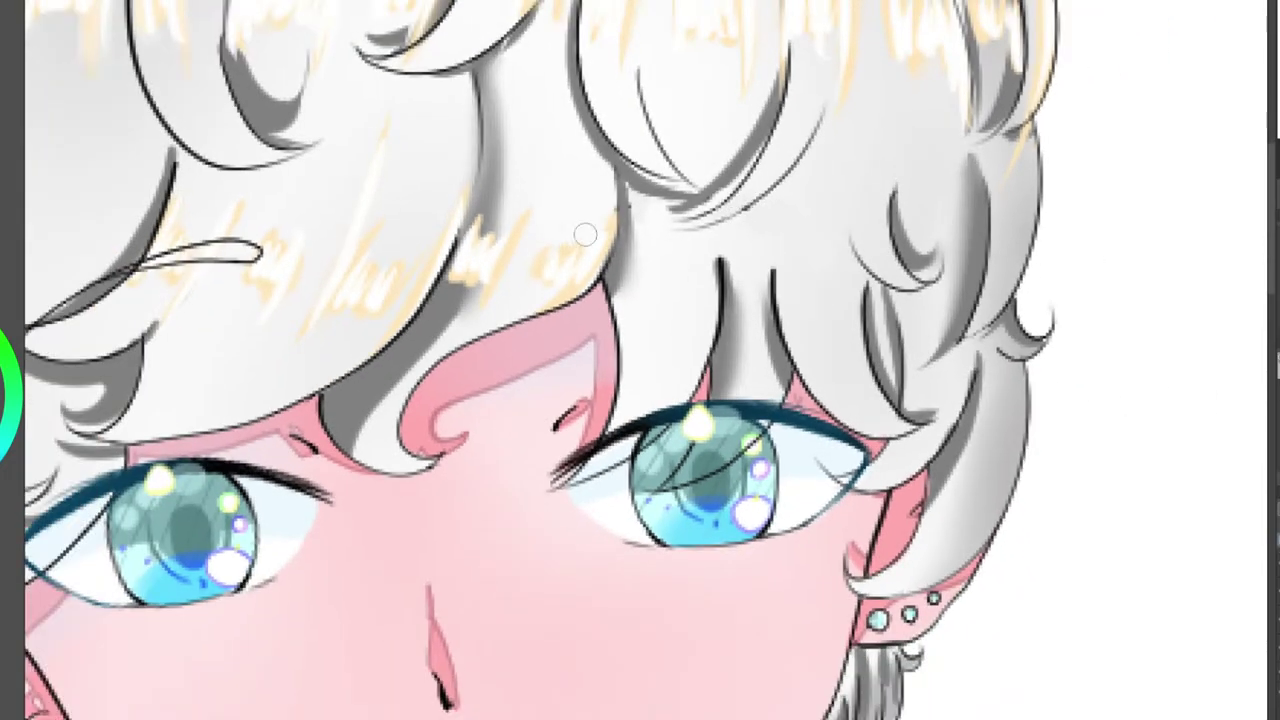
scroll(663, 398, "up", 1)
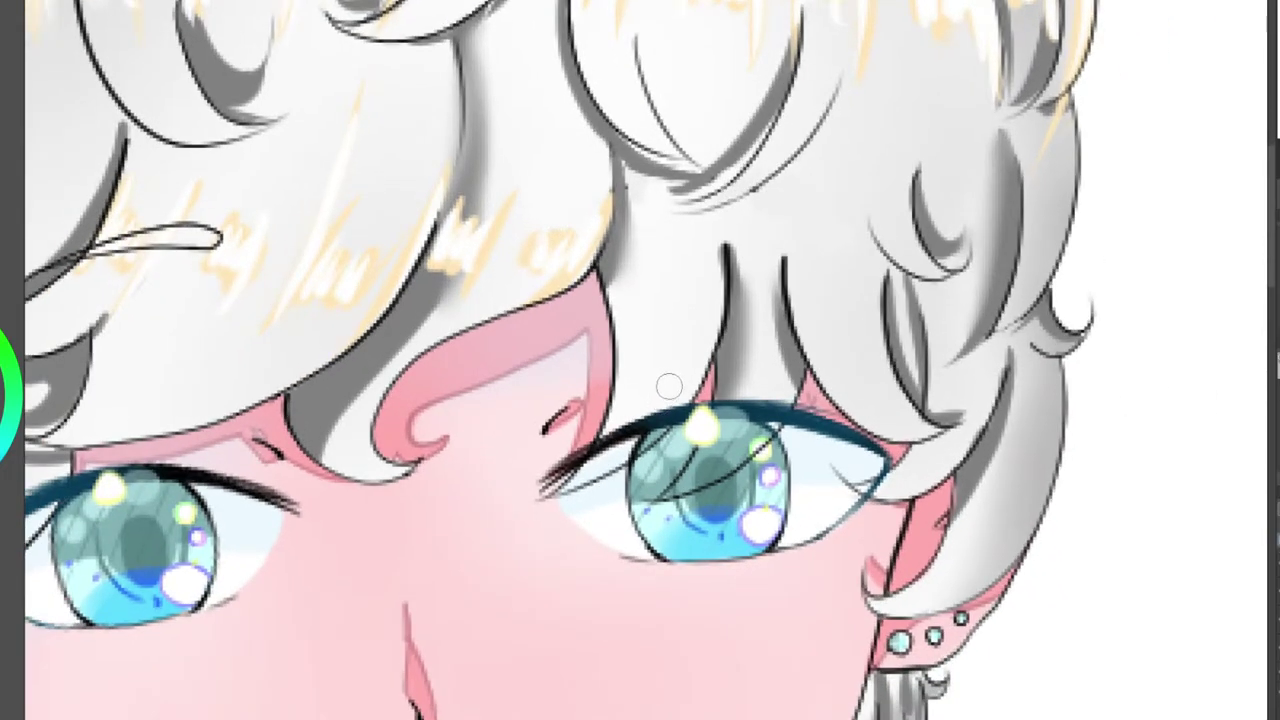
scroll(669, 386, "up", 4)
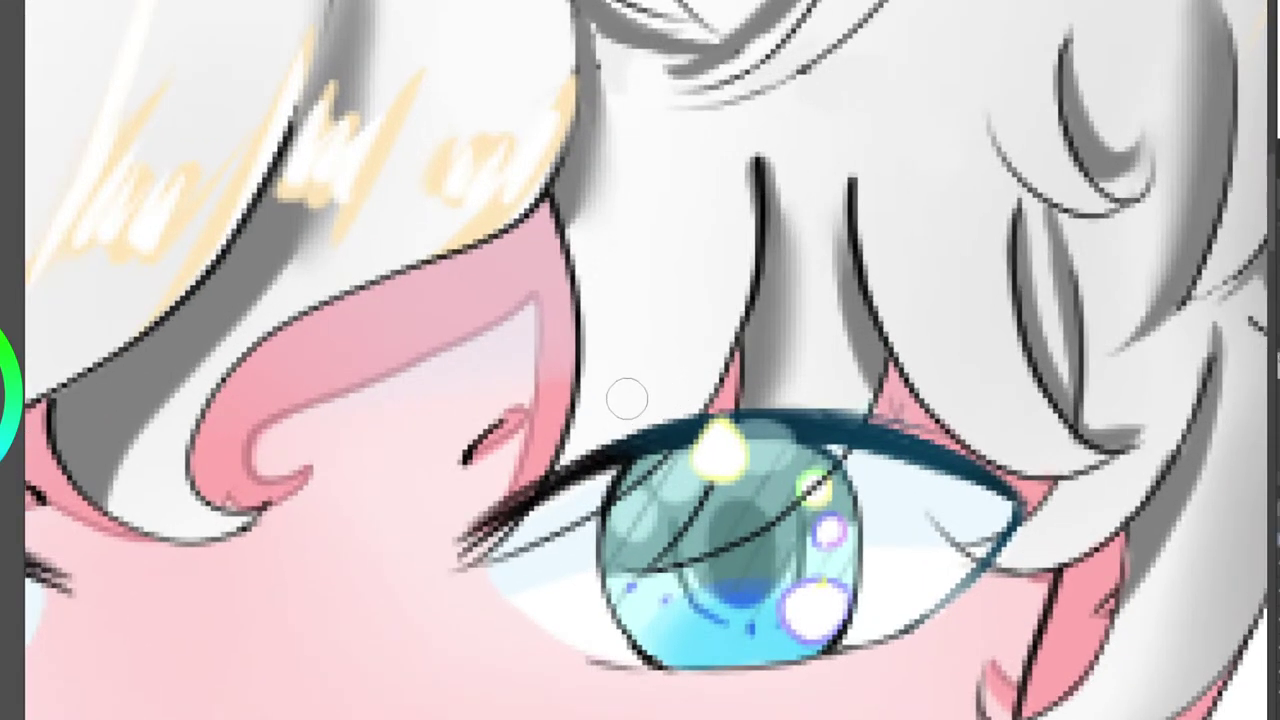
left_click_drag(588, 430, 559, 485)
mouse_move(583, 459)
left_mouse_down()
mouse_move(496, 553)
mouse_move(665, 415)
mouse_move(567, 500)
left_mouse_up()
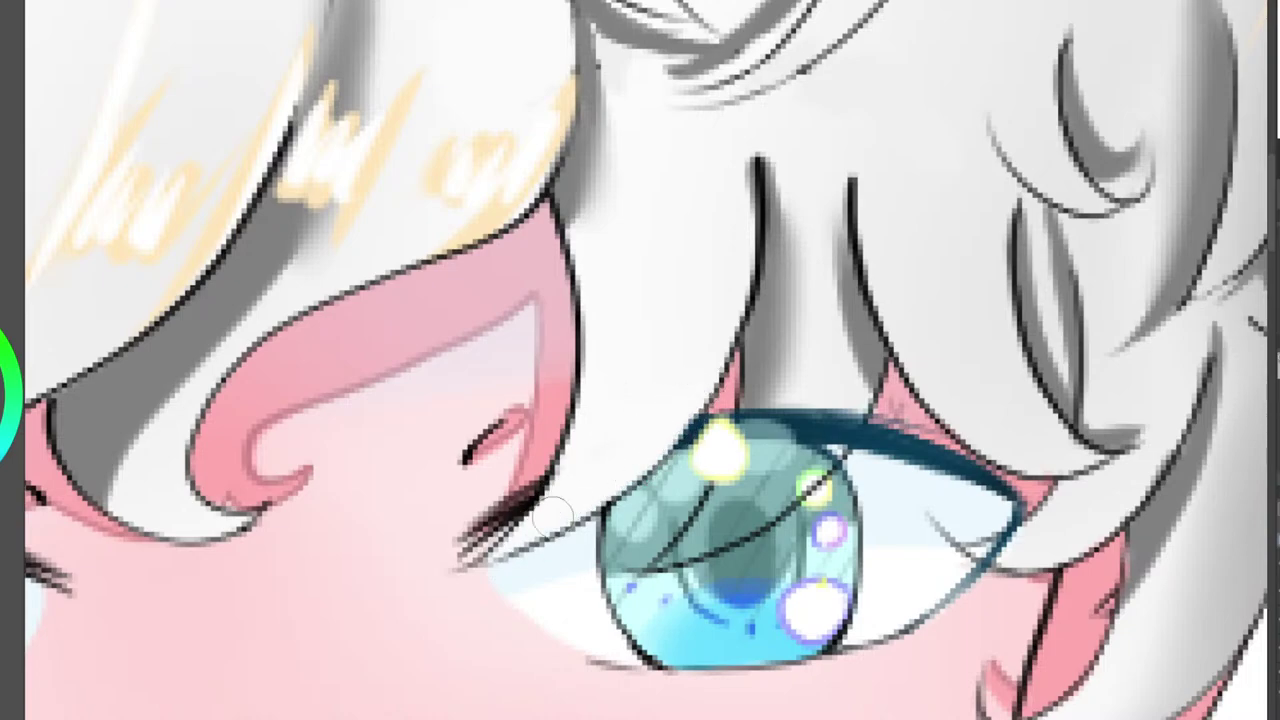
Fill the pointed hair strand crossing the left iris with light grey-white, covering the lash line and eye highlights within its outline.
mouse_move(850, 380)
left_mouse_down()
mouse_move(344, 361)
mouse_move(512, 332)
mouse_move(382, 474)
left_mouse_up()
left_click_drag(454, 362, 372, 484)
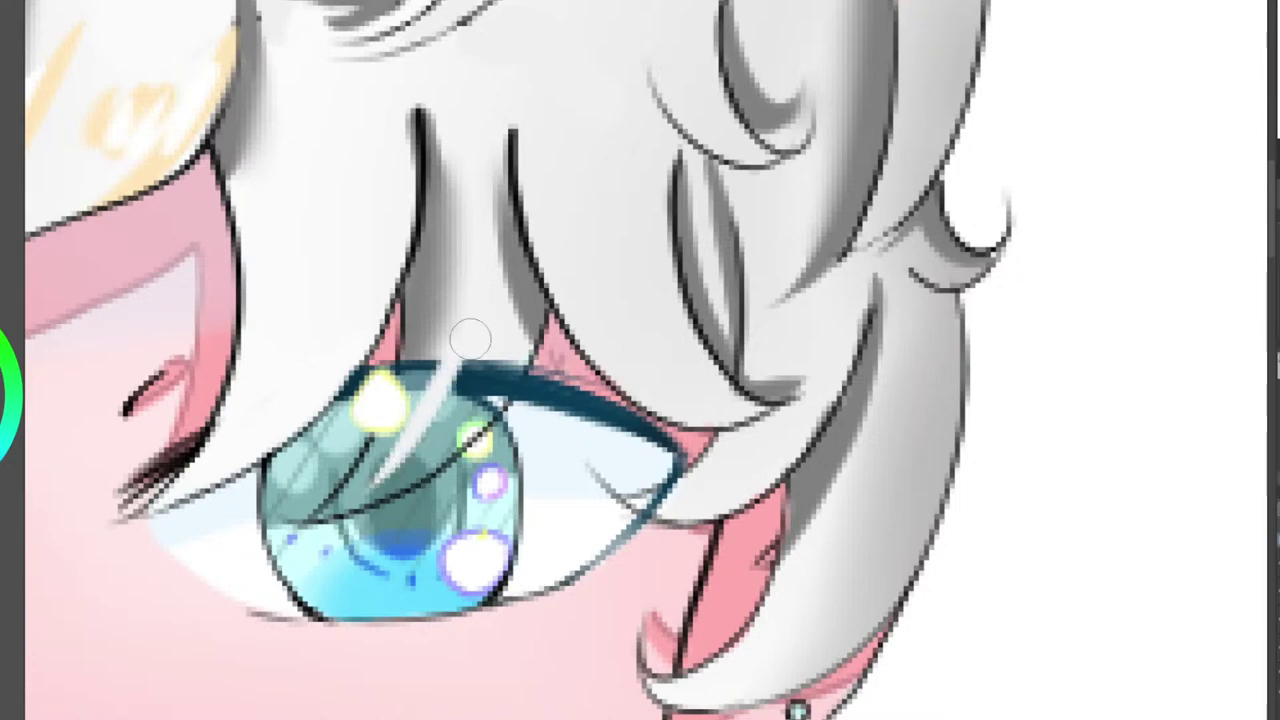
left_click_drag(470, 340, 314, 523)
left_click_drag(369, 481, 318, 521)
mouse_move(482, 344)
left_mouse_down()
mouse_move(380, 464)
mouse_move(502, 347)
mouse_move(384, 479)
mouse_move(448, 446)
left_mouse_up()
mouse_move(511, 360)
left_mouse_down()
mouse_move(489, 399)
mouse_move(492, 381)
mouse_move(368, 490)
left_mouse_up()
left_click_drag(449, 434, 320, 515)
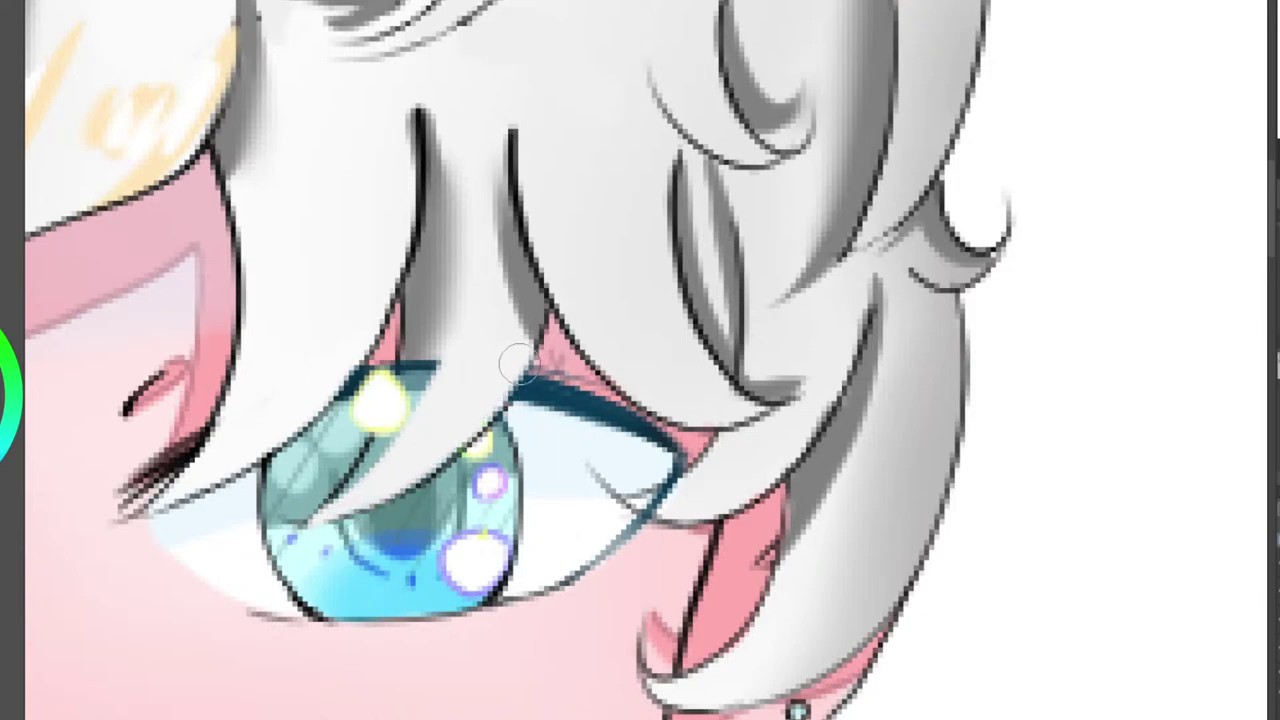
left_click_drag(520, 365, 461, 440)
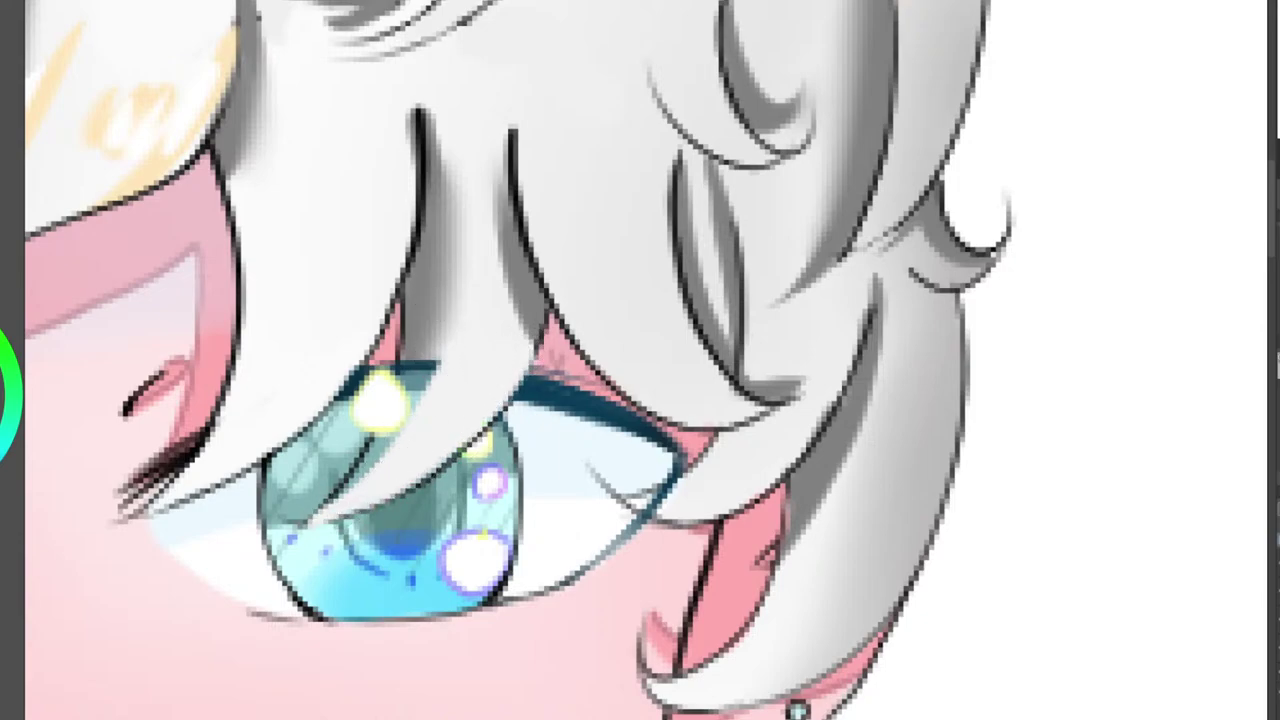
Extend the grey shadow along the inner edge of the strand over the left iris and blend it into the light hair colour.
mouse_move(416, 338)
left_mouse_down()
mouse_move(373, 462)
mouse_move(388, 414)
mouse_move(356, 484)
left_mouse_up()
left_click_drag(388, 414, 327, 510)
mouse_move(427, 330)
left_mouse_down()
mouse_move(389, 429)
mouse_move(428, 318)
mouse_move(358, 466)
left_mouse_up()
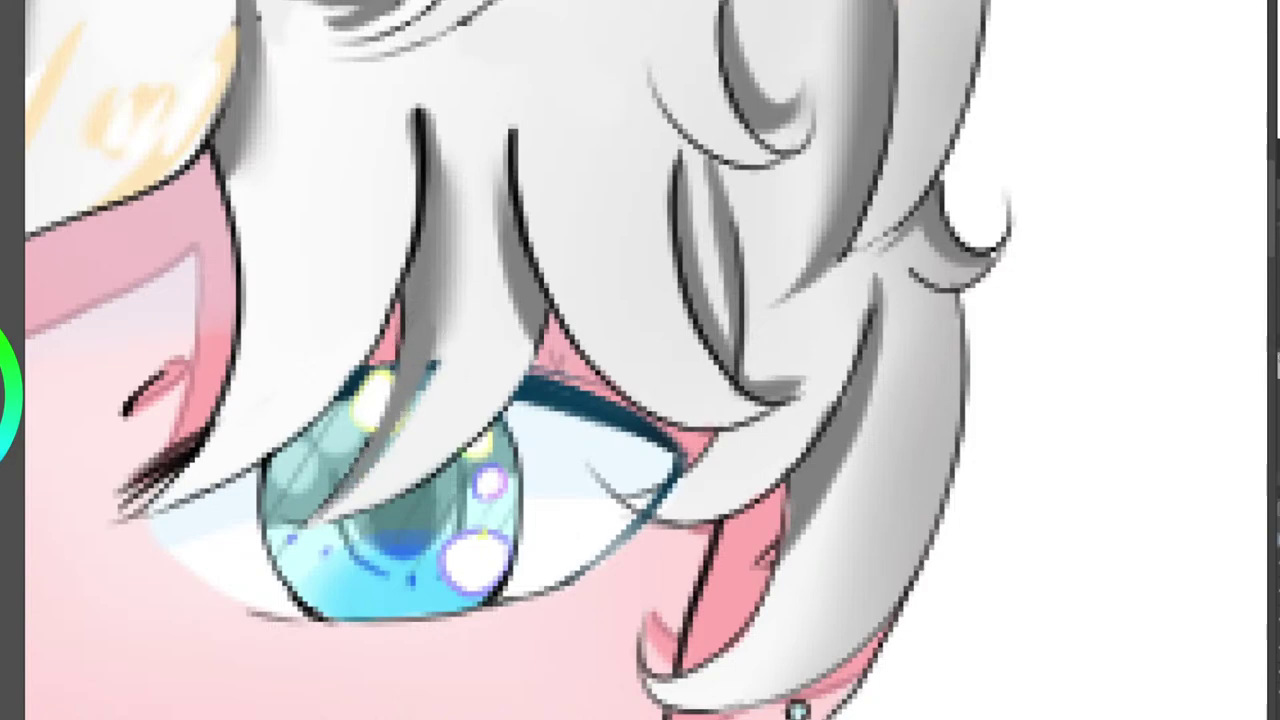
left_click_drag(456, 310, 375, 468)
left_click_drag(444, 342, 366, 476)
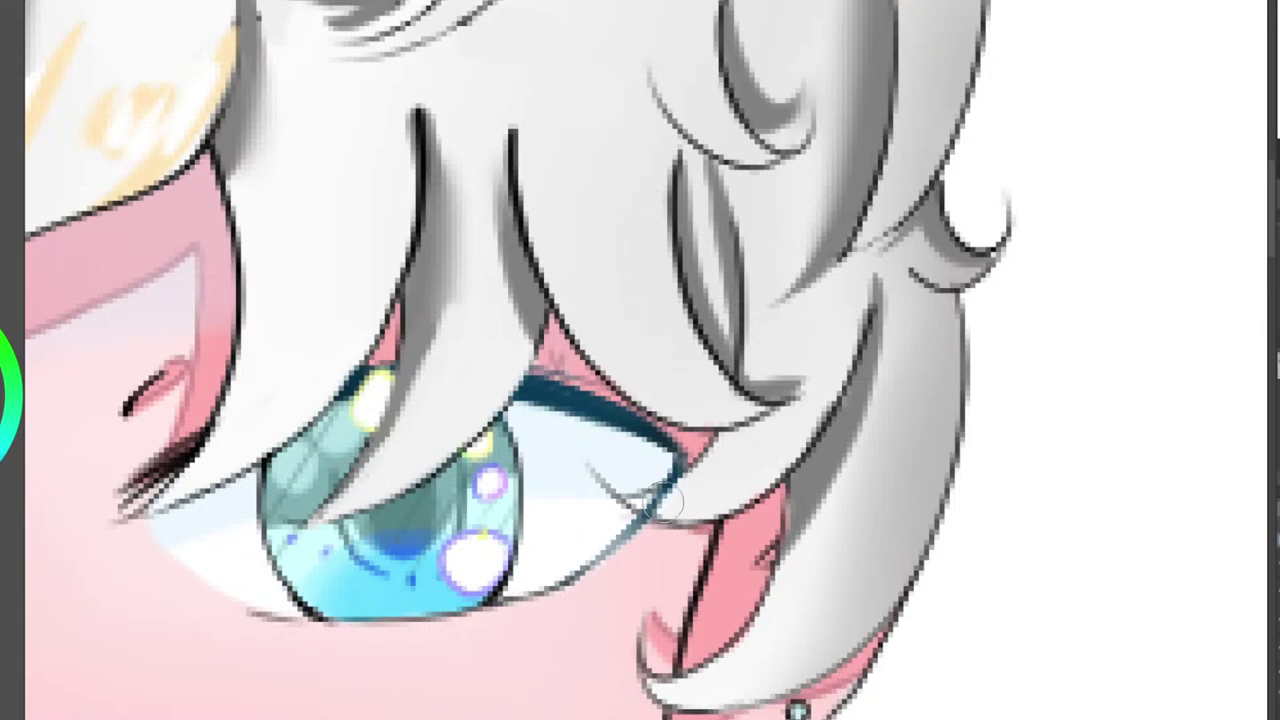
Paint light hair colour over the lash line inside the strand covering the outer corner of the left eye.
mouse_move(667, 497)
left_mouse_down()
mouse_move(640, 512)
mouse_move(680, 488)
left_mouse_up()
Remove the eyebrow lines crossing the cream highlights of the fringe above the right eye, up to the edge of the curl.
mouse_move(400, 340)
left_mouse_down()
mouse_move(715, 338)
mouse_move(1101, 388)
mouse_move(1204, 360)
mouse_move(781, 391)
mouse_move(664, 511)
left_mouse_up()
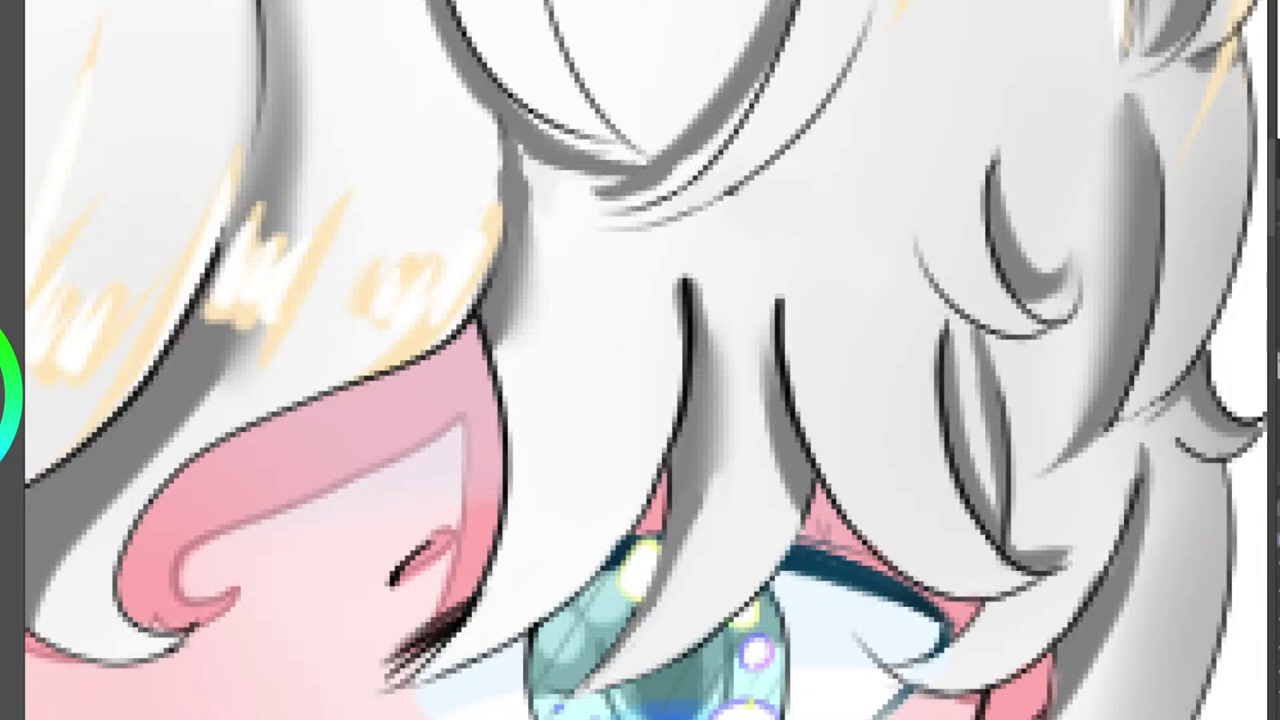
left_click_drag(310, 400, 1234, 204)
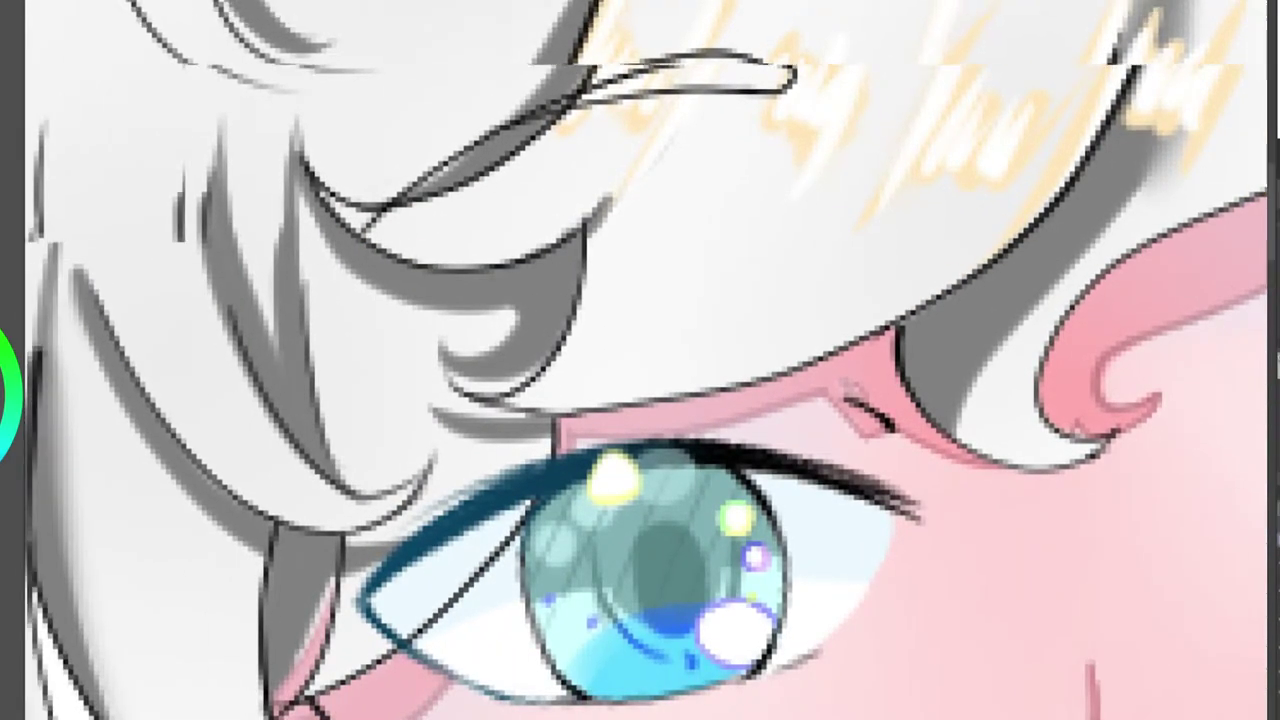
mouse_move(842, 43)
left_mouse_down()
mouse_move(794, 115)
mouse_move(709, 114)
mouse_move(732, 114)
mouse_move(723, 151)
mouse_move(735, 155)
mouse_move(715, 187)
left_mouse_up()
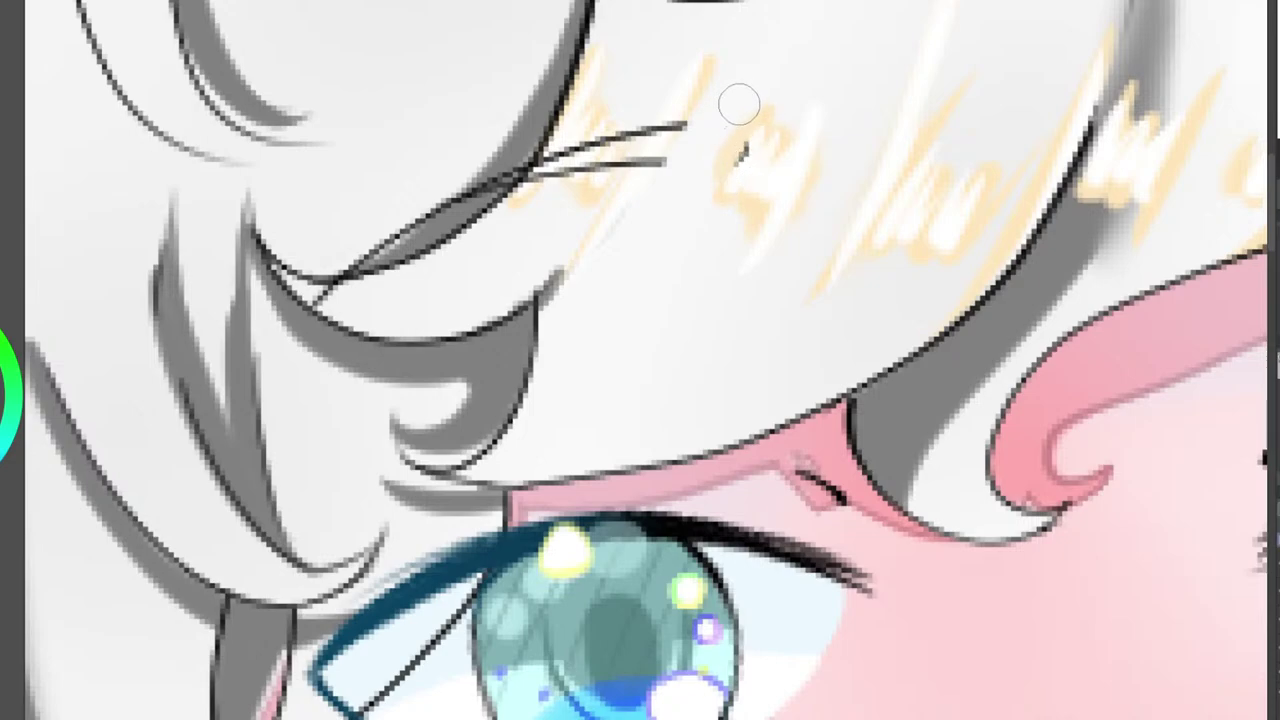
key("ctrl+z")
mouse_move(752, 77)
left_mouse_down()
mouse_move(693, 203)
mouse_move(745, 117)
mouse_move(748, 148)
left_mouse_up()
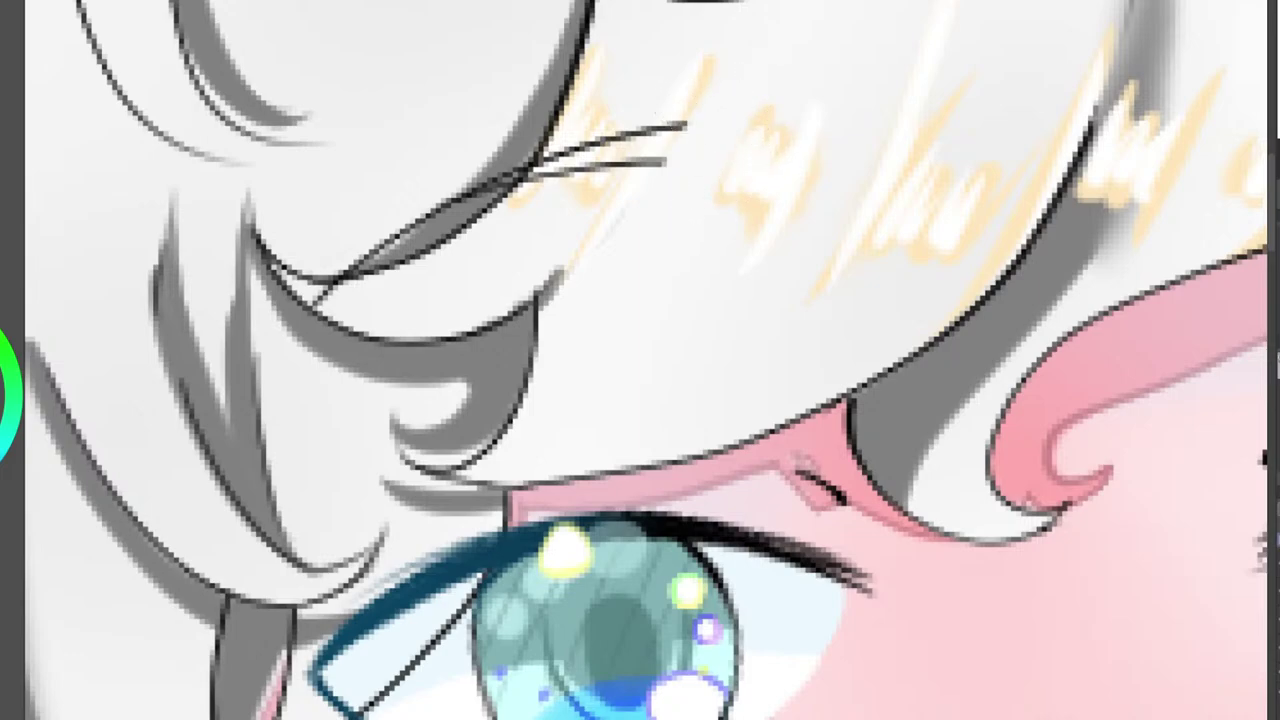
mouse_move(696, 98)
left_mouse_down()
mouse_move(651, 177)
mouse_move(680, 94)
mouse_move(650, 155)
left_mouse_up()
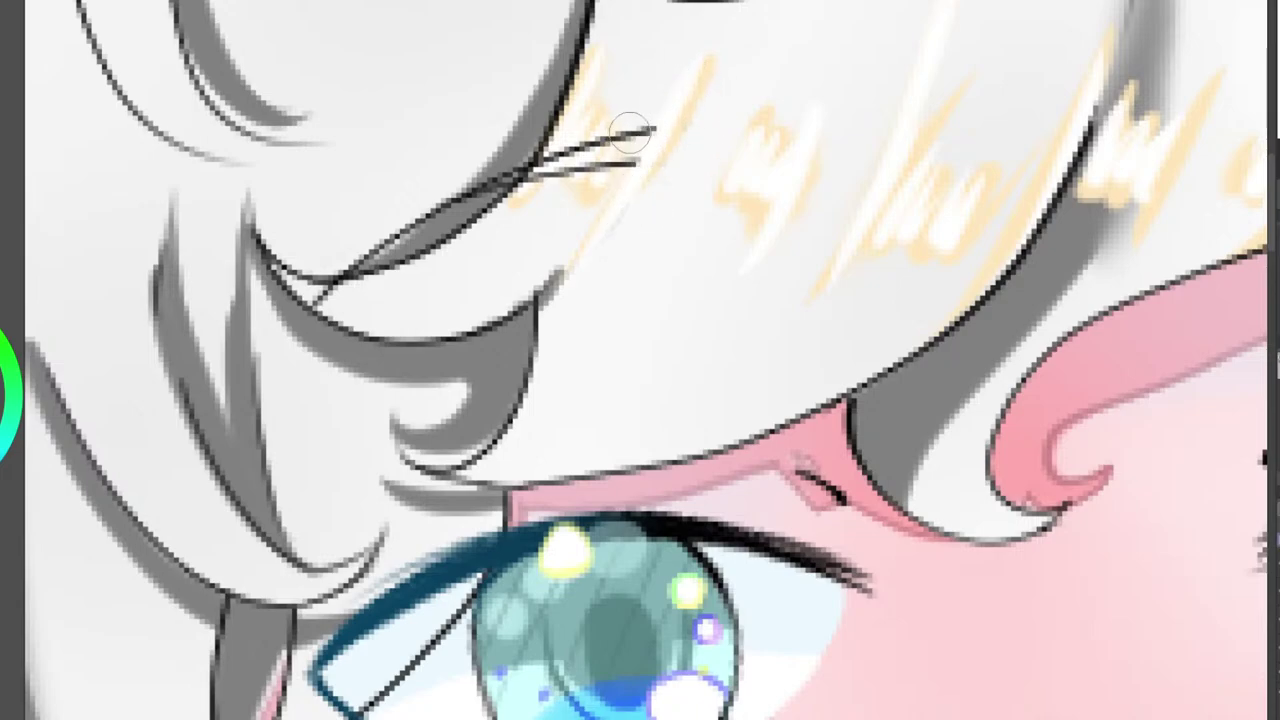
mouse_move(645, 132)
left_mouse_down()
mouse_move(627, 174)
mouse_move(651, 146)
mouse_move(651, 131)
mouse_move(626, 130)
mouse_move(615, 155)
mouse_move(634, 135)
left_mouse_up()
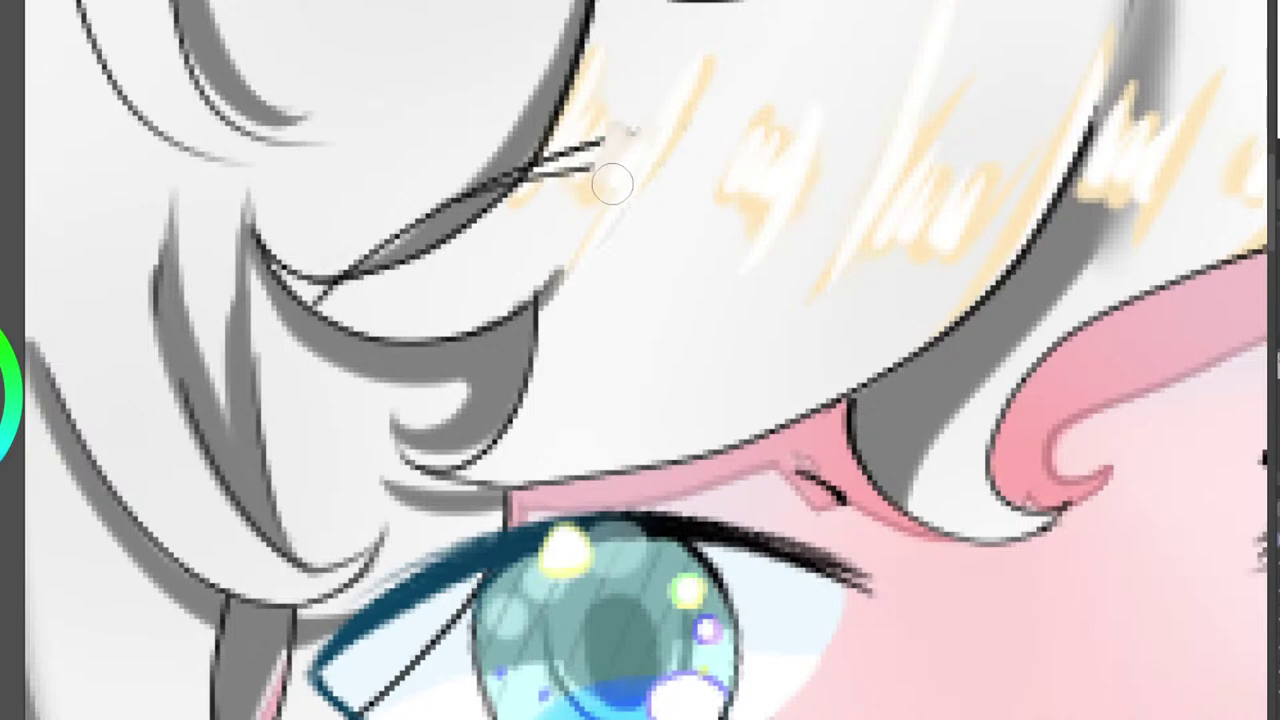
mouse_move(596, 136)
left_mouse_down()
mouse_move(540, 168)
mouse_move(597, 146)
mouse_move(585, 156)
left_mouse_up()
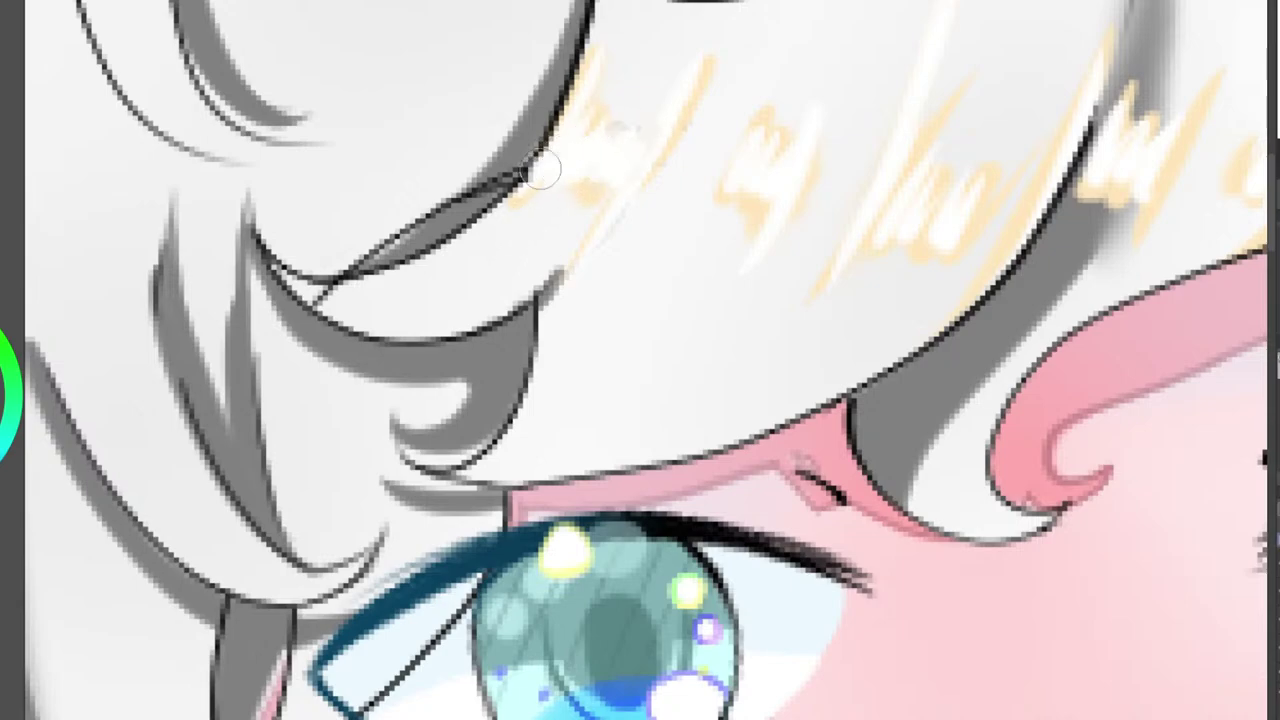
Cover the remaining eyebrow line along the curl's shaded lower edge above the right eye with matching grey and light hair colour.
mouse_move(508, 180)
left_mouse_down()
mouse_move(512, 157)
mouse_move(529, 154)
mouse_move(493, 191)
left_mouse_up()
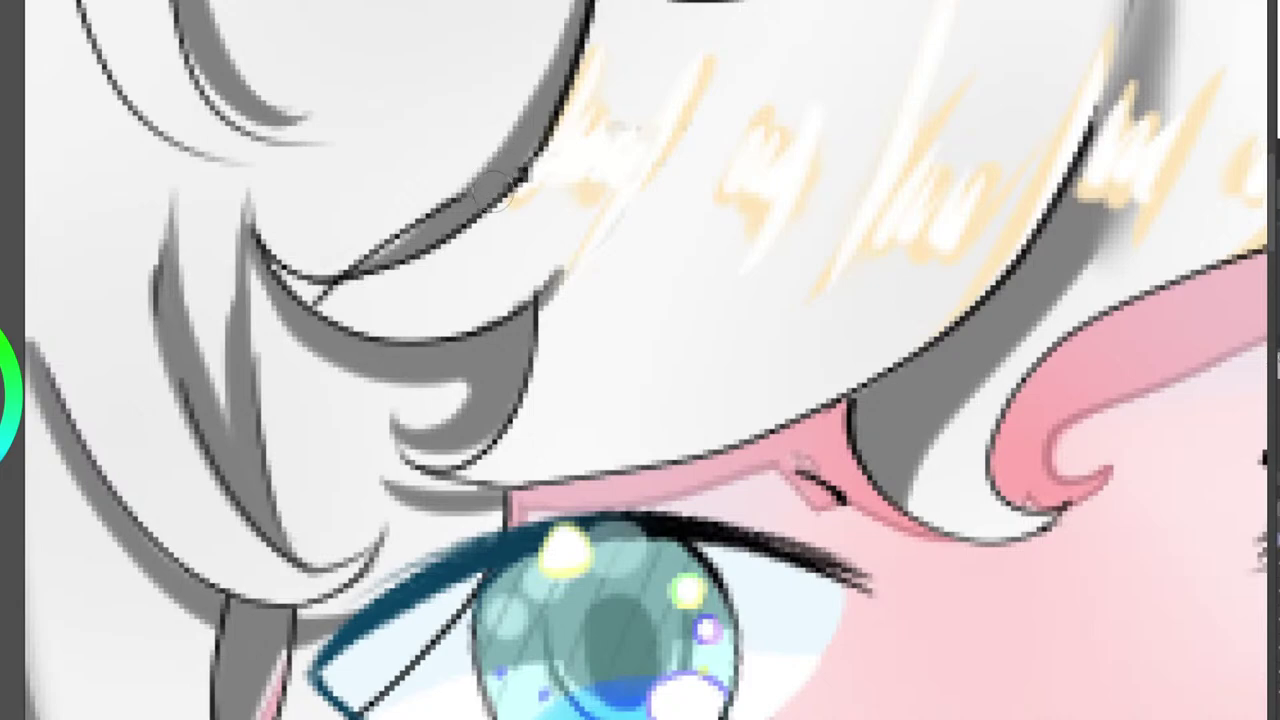
scroll(570, 190, "down", 6)
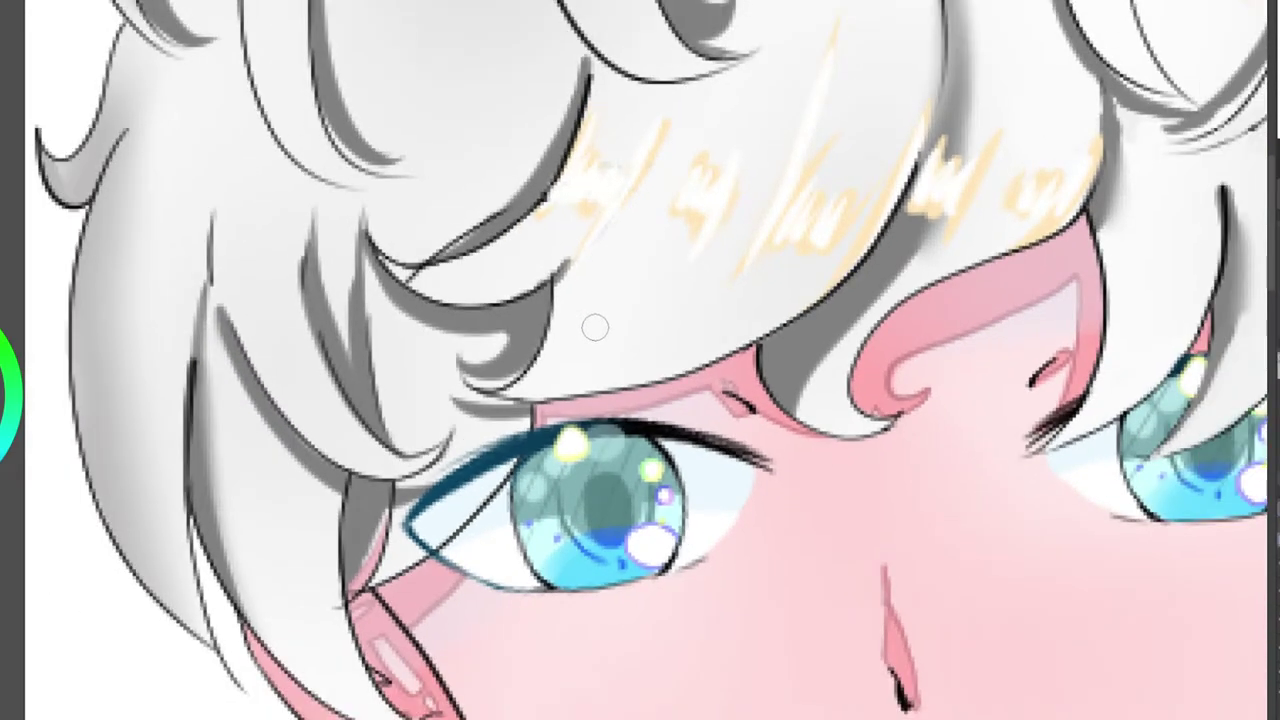
scroll(560, 345, "up", 5)
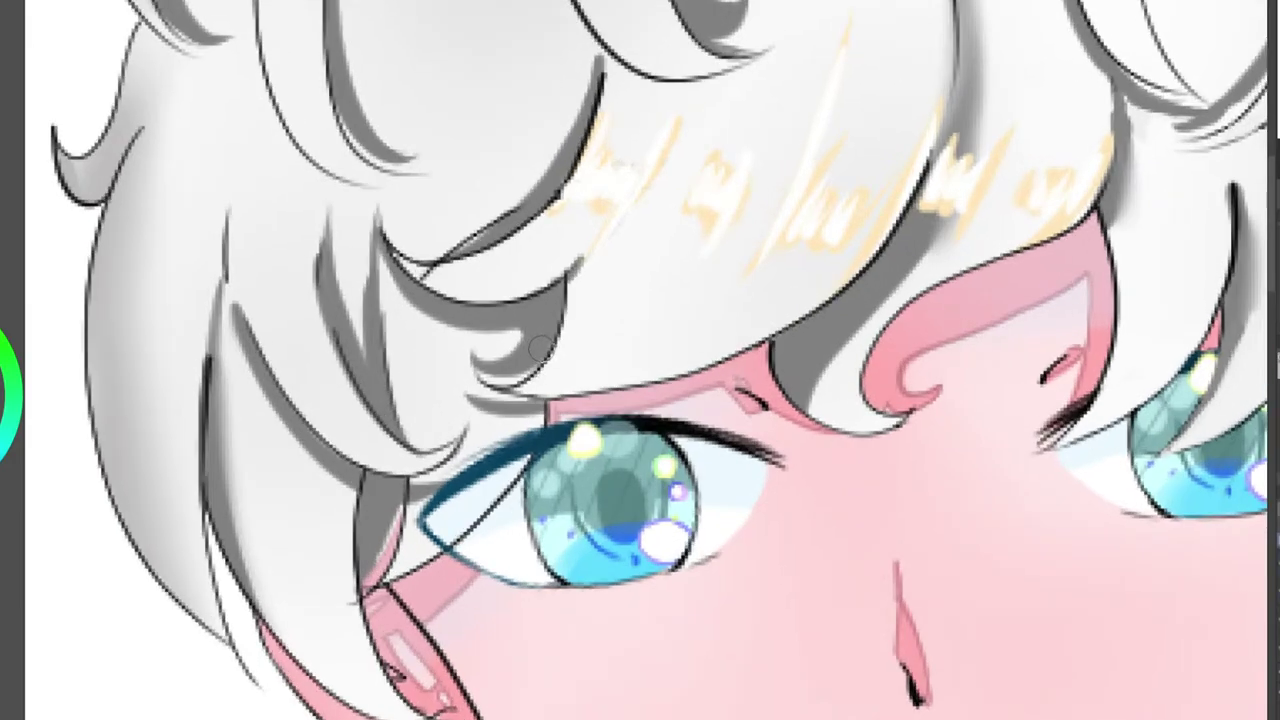
scroll(800, 266, "down", 4)
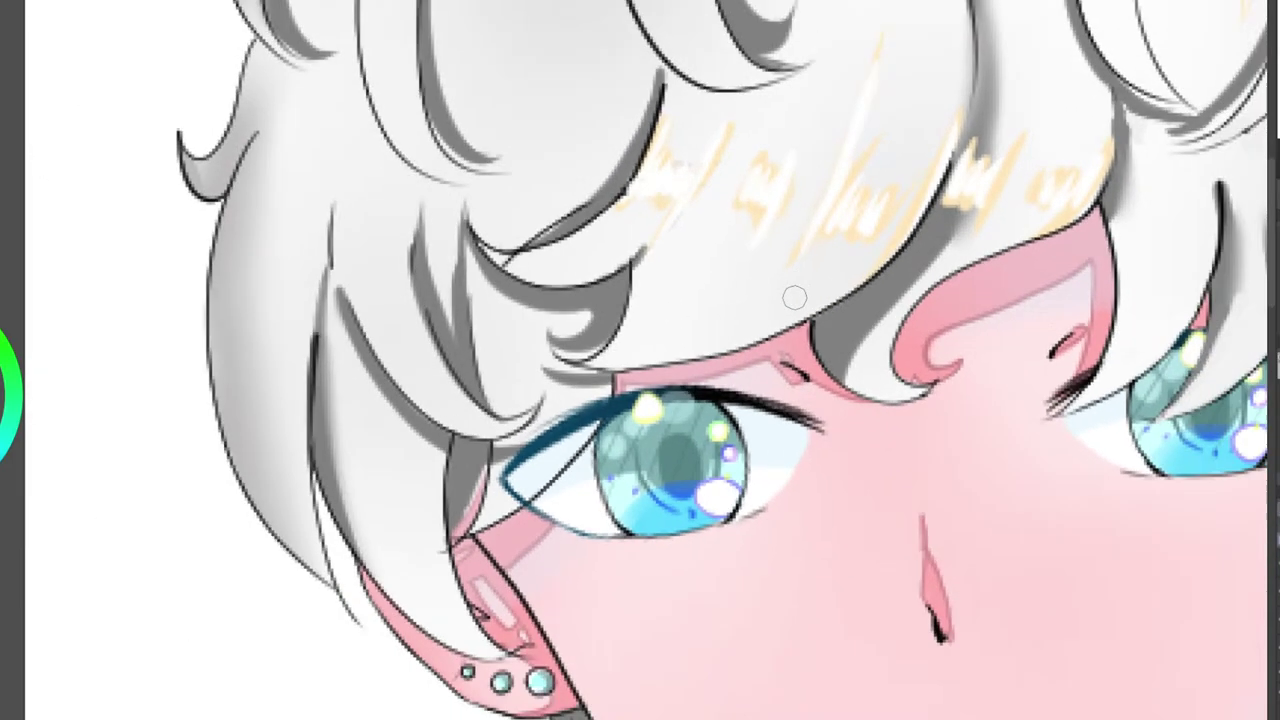
scroll(643, 271, "up", 4)
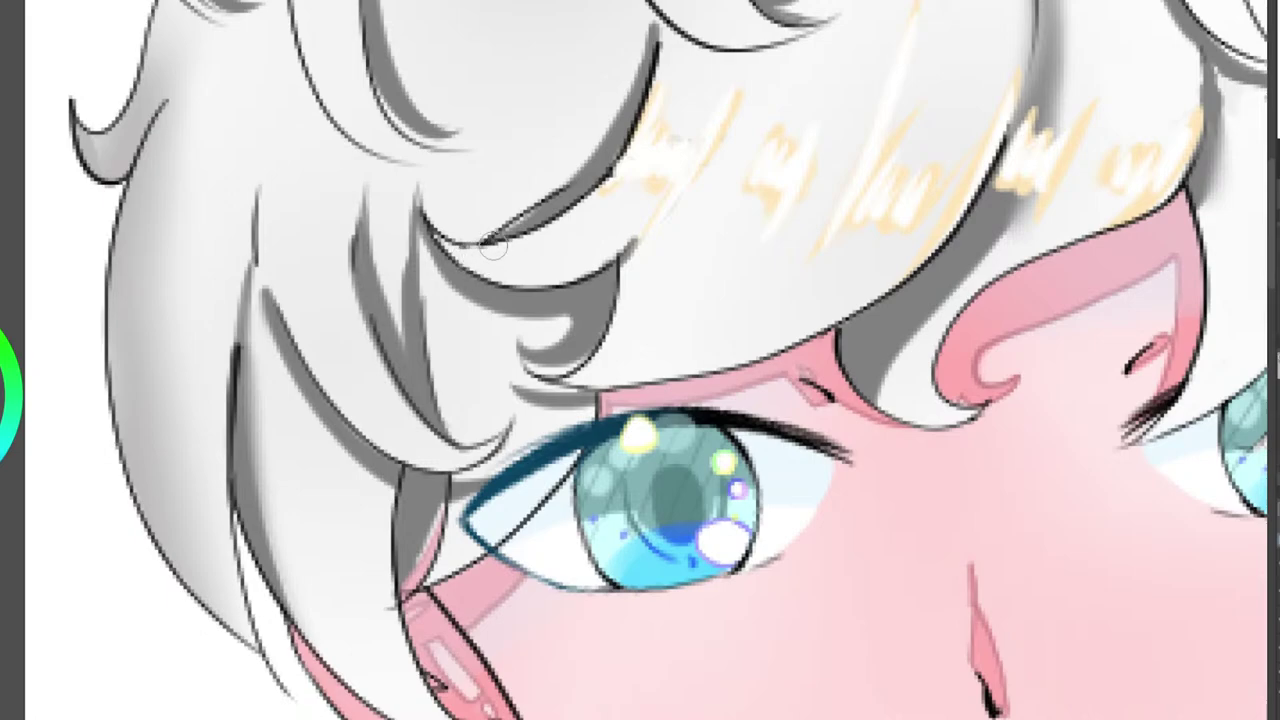
mouse_move(515, 202)
left_mouse_down()
mouse_move(486, 233)
mouse_move(553, 187)
mouse_move(510, 220)
mouse_move(542, 200)
left_mouse_up()
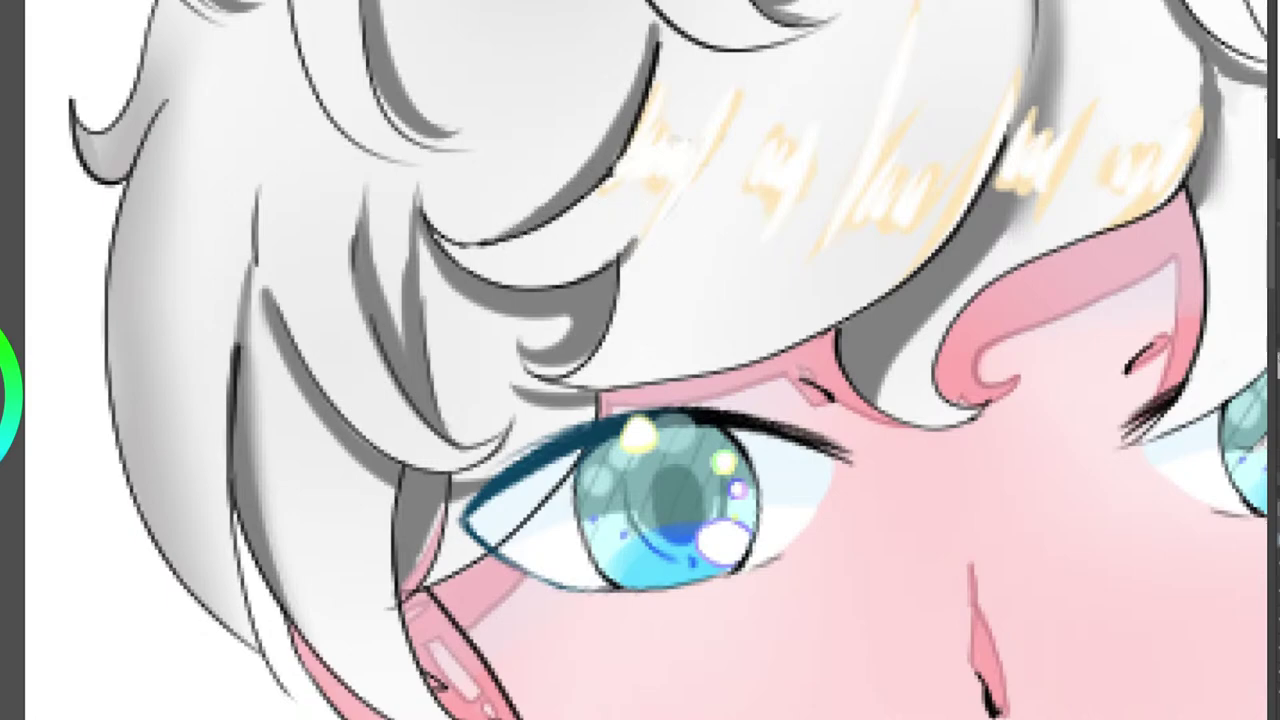
Paint light hair colour over the lashes and outer corner of the right eye inside the outline of the overlapping strand.
left_click_drag(597, 440, 482, 201)
scroll(476, 206, "up", 5)
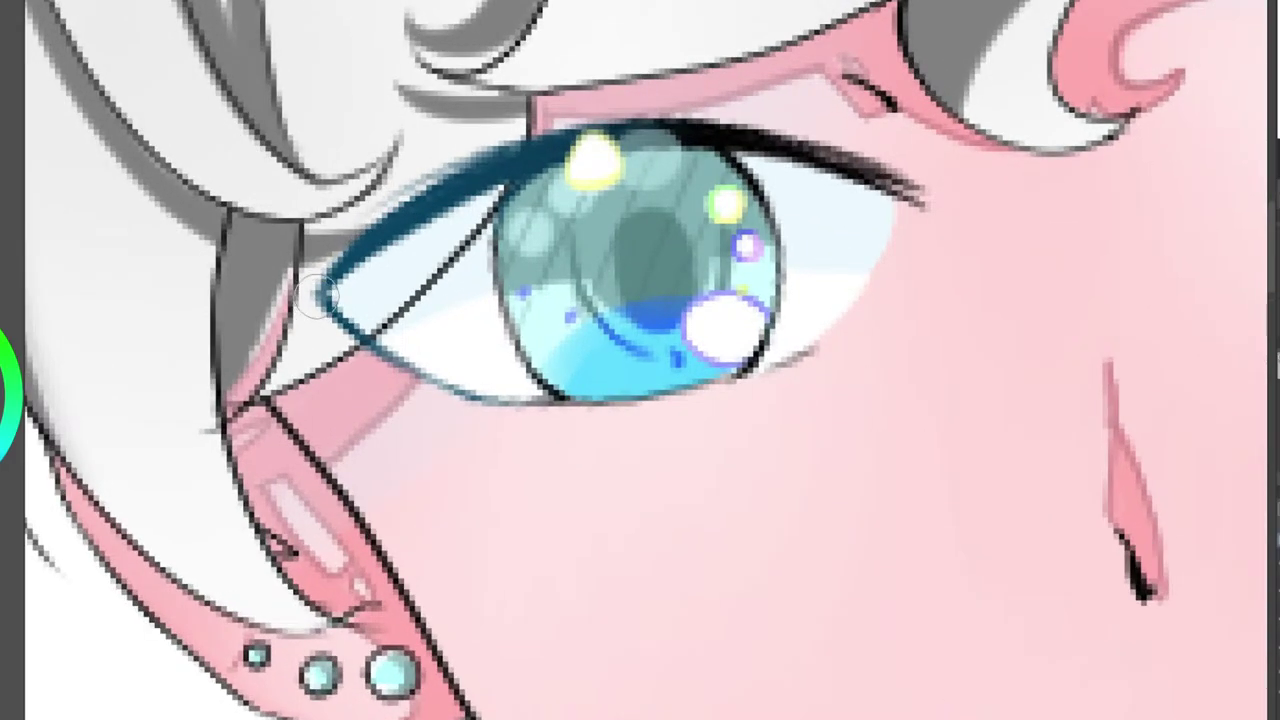
mouse_move(340, 266)
left_mouse_down()
mouse_move(319, 303)
mouse_move(315, 278)
mouse_move(317, 342)
mouse_move(312, 282)
mouse_move(332, 271)
mouse_move(326, 319)
mouse_move(355, 329)
left_mouse_up()
mouse_move(453, 215)
left_mouse_down()
mouse_move(344, 273)
mouse_move(388, 241)
mouse_move(348, 265)
mouse_move(403, 222)
mouse_move(381, 230)
mouse_move(409, 198)
mouse_move(372, 220)
mouse_move(419, 192)
mouse_move(454, 198)
mouse_move(501, 142)
mouse_move(462, 207)
mouse_move(509, 142)
mouse_move(462, 215)
mouse_move(506, 164)
left_mouse_up()
scroll(434, 217, "down", 3)
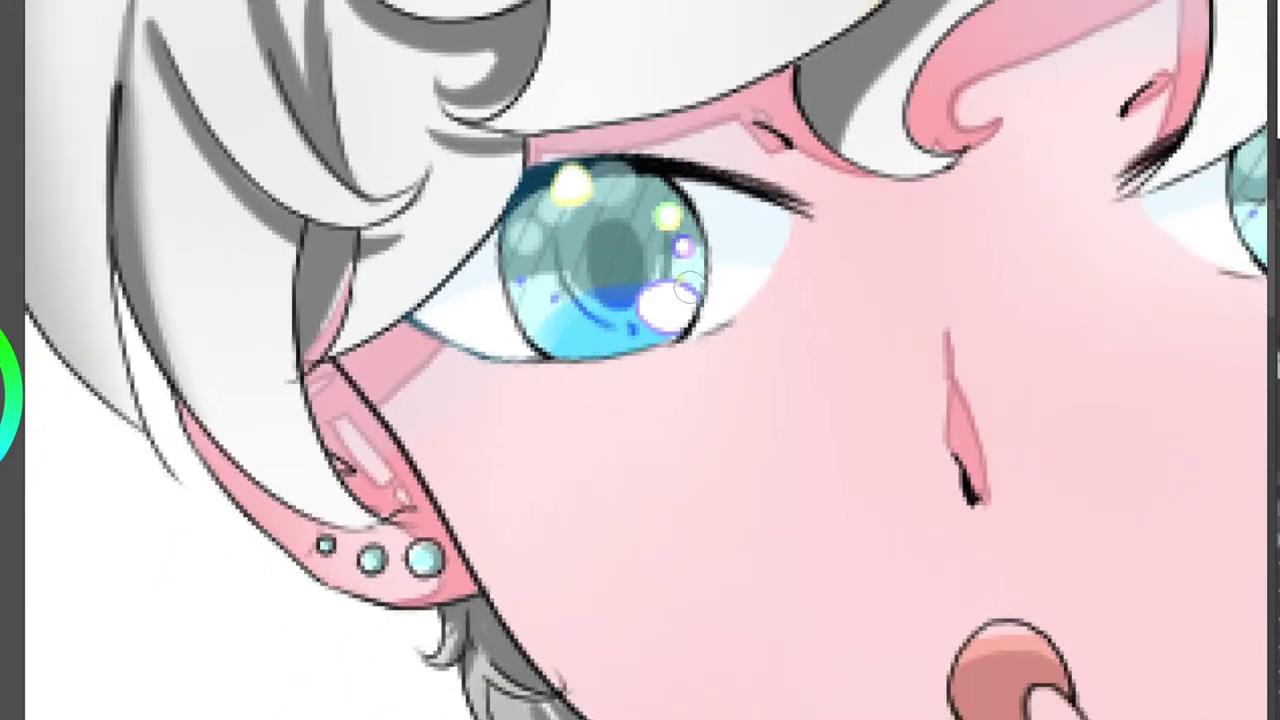
Make the hair paint over the eyes and eyebrows semi-transparent so the lines beneath show faintly through the fringe.
scroll(677, 301, "down", 8)
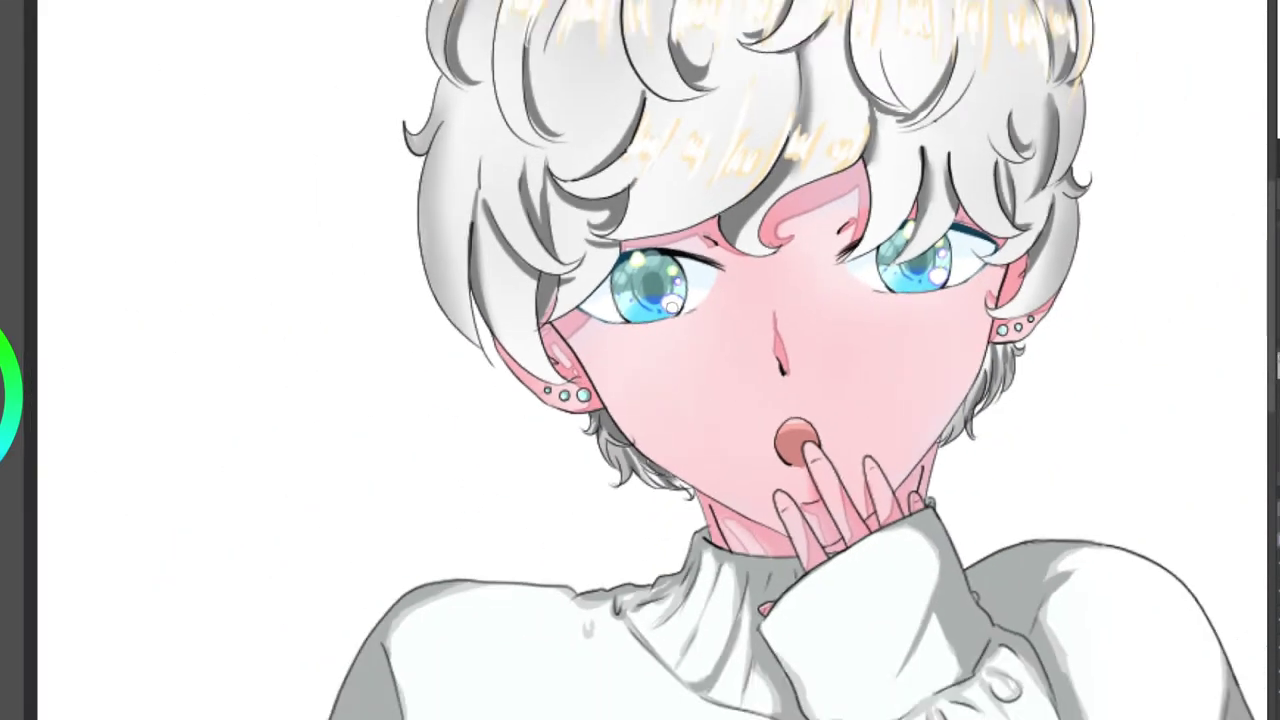
scroll(671, 307, "down", 1)
scroll(1035, 186, "down", 1)
mouse_move(1035, 186)
left_mouse_down()
mouse_move(926, 191)
mouse_move(826, 299)
left_mouse_up()
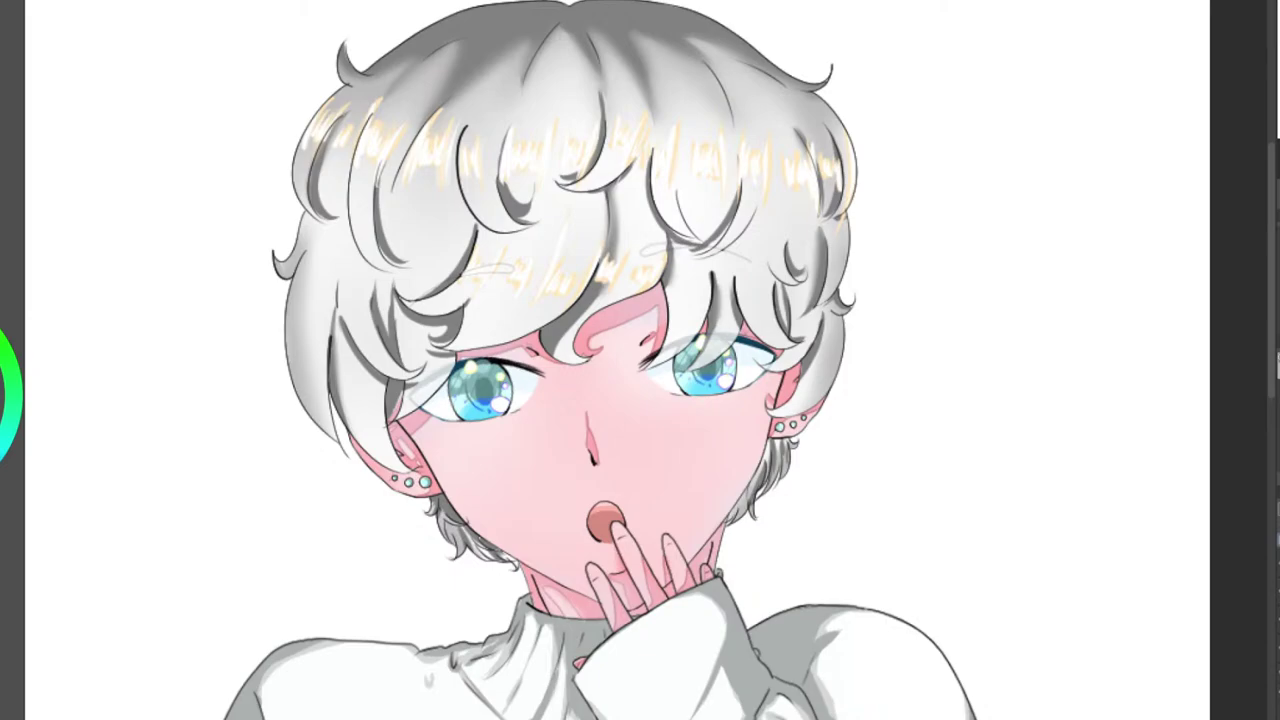
Paint a horizontal pink blush patch on each cheek below the eyes with an enlarged brush.
scroll(1031, 303, "down", 5)
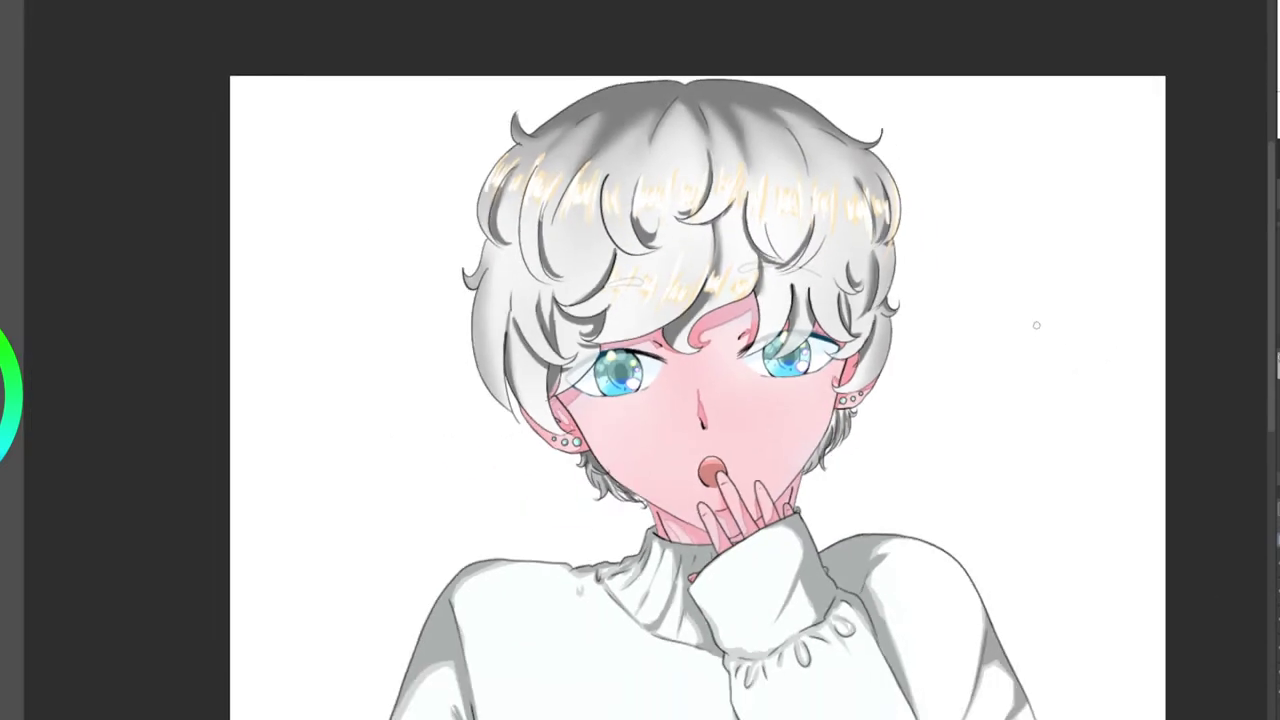
mouse_move(1091, 224)
left_mouse_down()
mouse_move(1105, 211)
mouse_move(998, 6)
mouse_move(991, 78)
left_mouse_up()
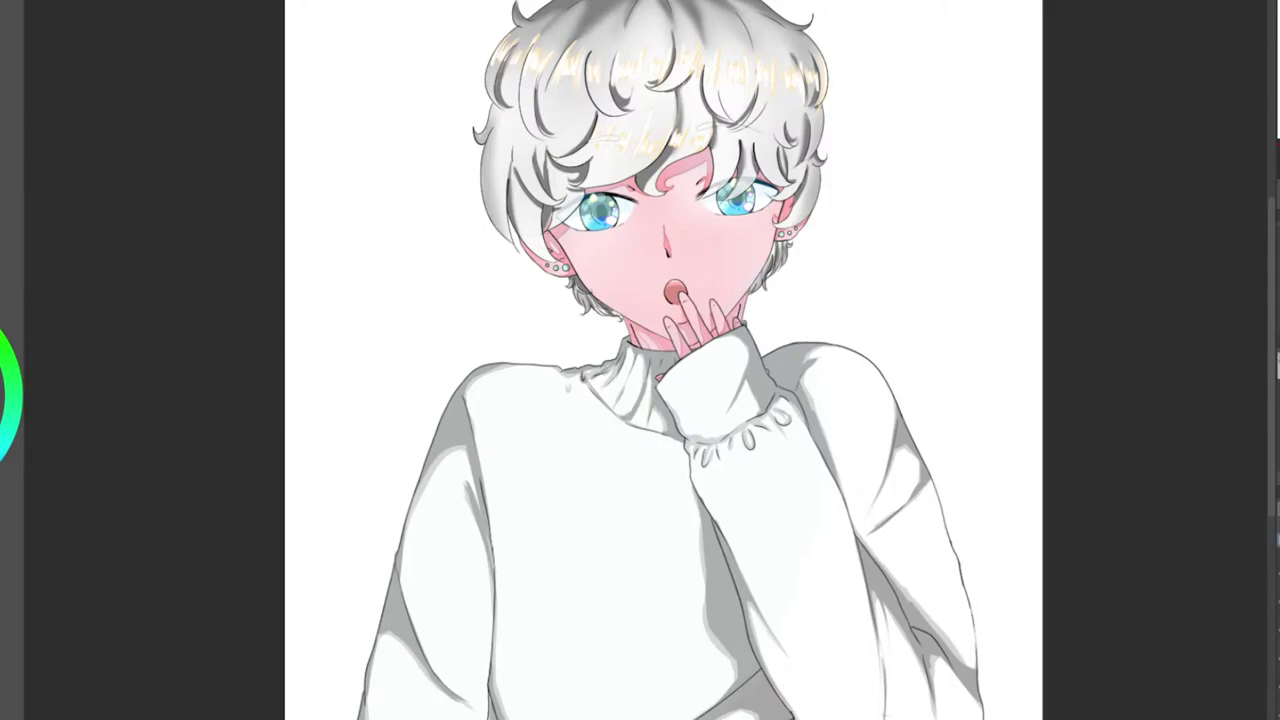
left_click_drag(701, 282, 627, 327)
scroll(627, 327, "up", 5)
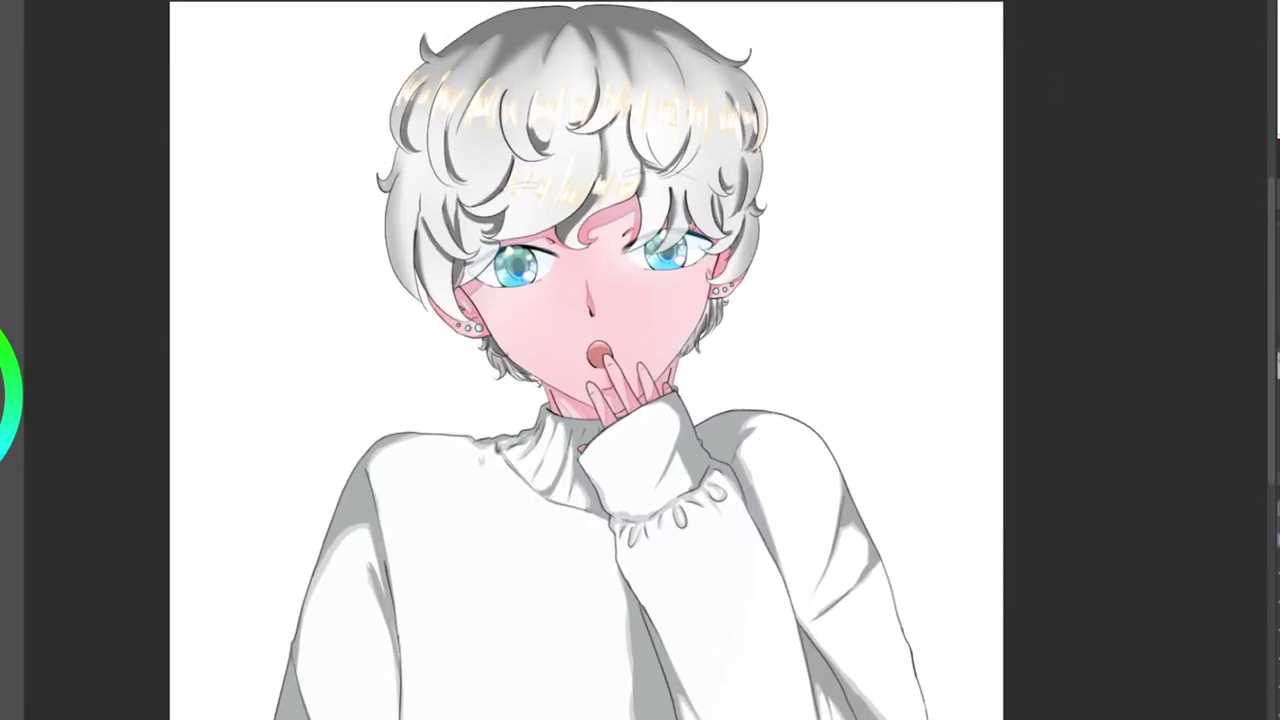
scroll(627, 327, "up", 5)
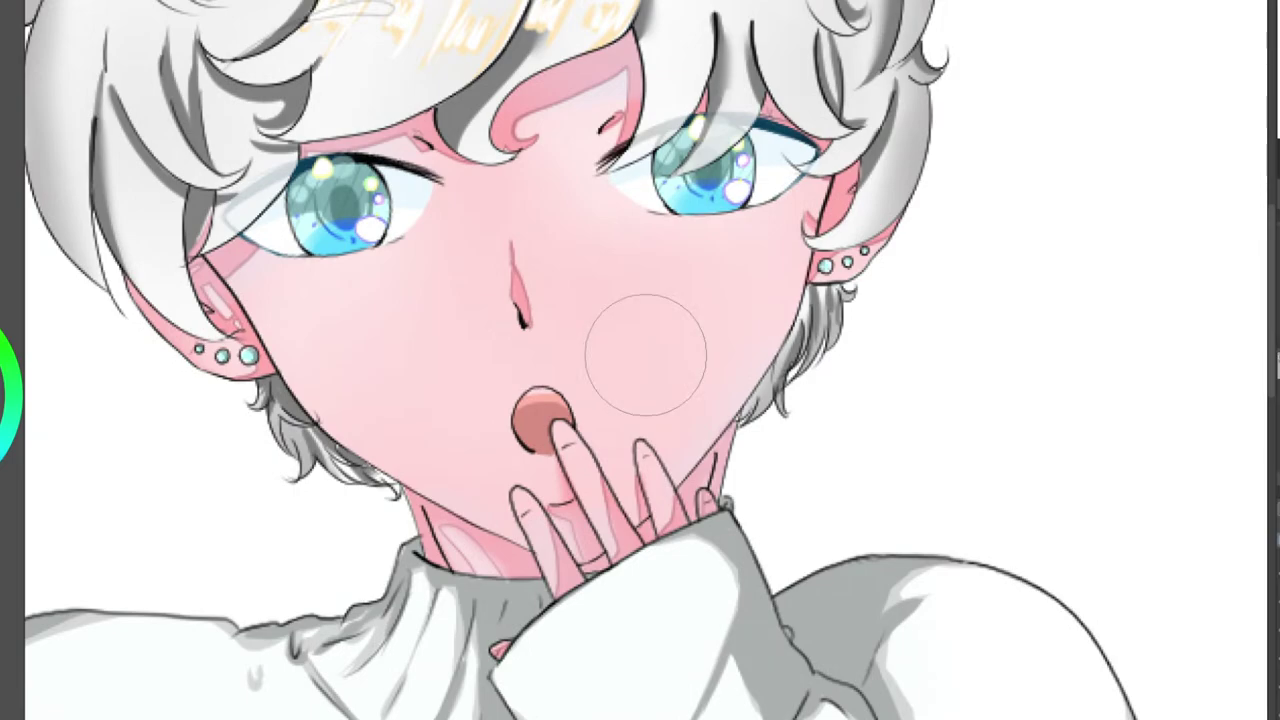
left_click(651, 287)
mouse_move(681, 280)
left_mouse_down()
mouse_move(725, 278)
mouse_move(626, 280)
mouse_move(658, 297)
mouse_move(742, 302)
left_mouse_up()
mouse_move(320, 318)
left_mouse_down()
mouse_move(391, 320)
mouse_move(380, 320)
left_mouse_up()
left_click_drag(653, 293, 737, 286)
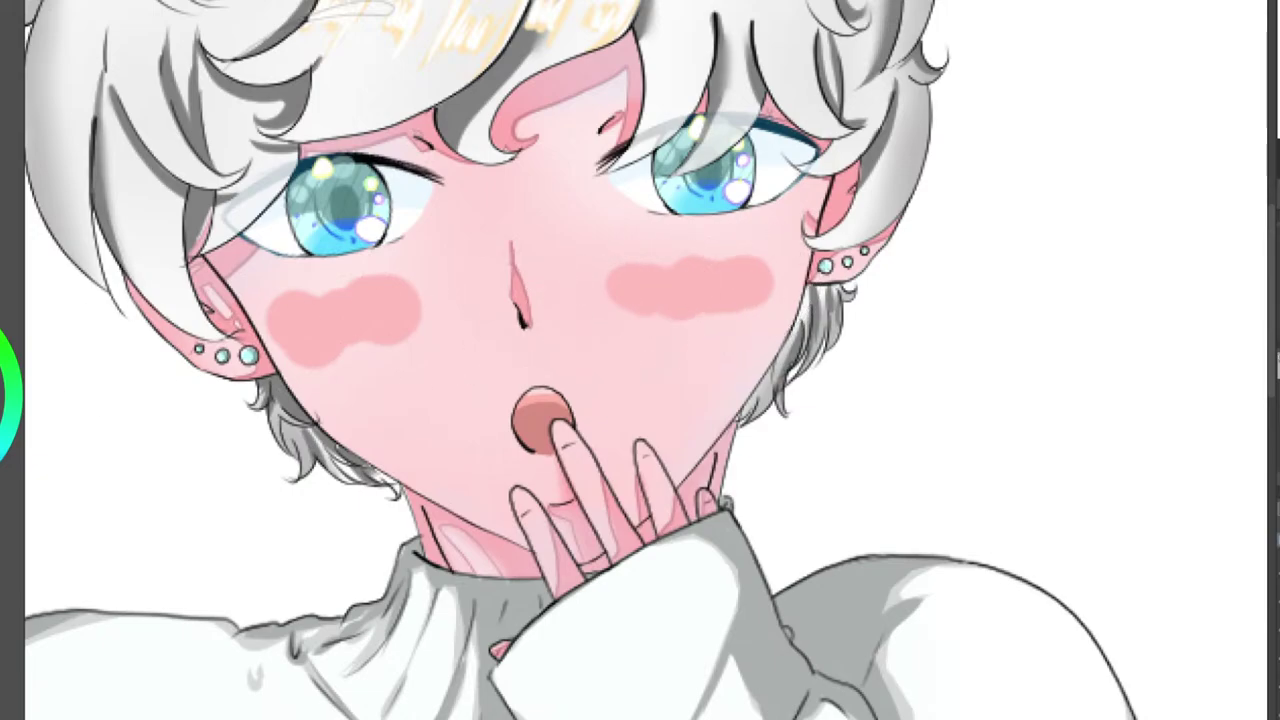
Blur the blush patches on both cheeks into the skin and check the result on the whole portrait.
mouse_move(300, 320)
left_mouse_down()
mouse_move(303, 356)
mouse_move(360, 343)
mouse_move(409, 290)
mouse_move(483, 273)
mouse_move(628, 285)
mouse_move(642, 258)
mouse_move(684, 246)
mouse_move(745, 328)
left_mouse_up()
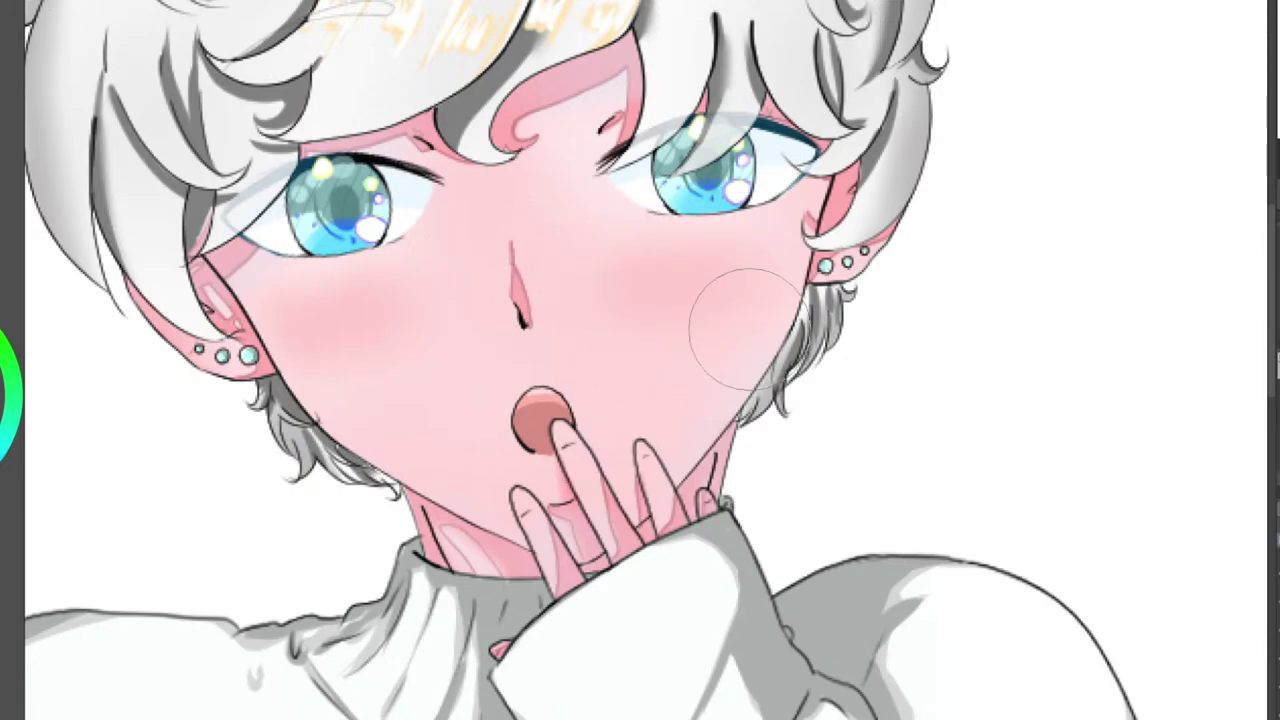
scroll(535, 310, "down", 3)
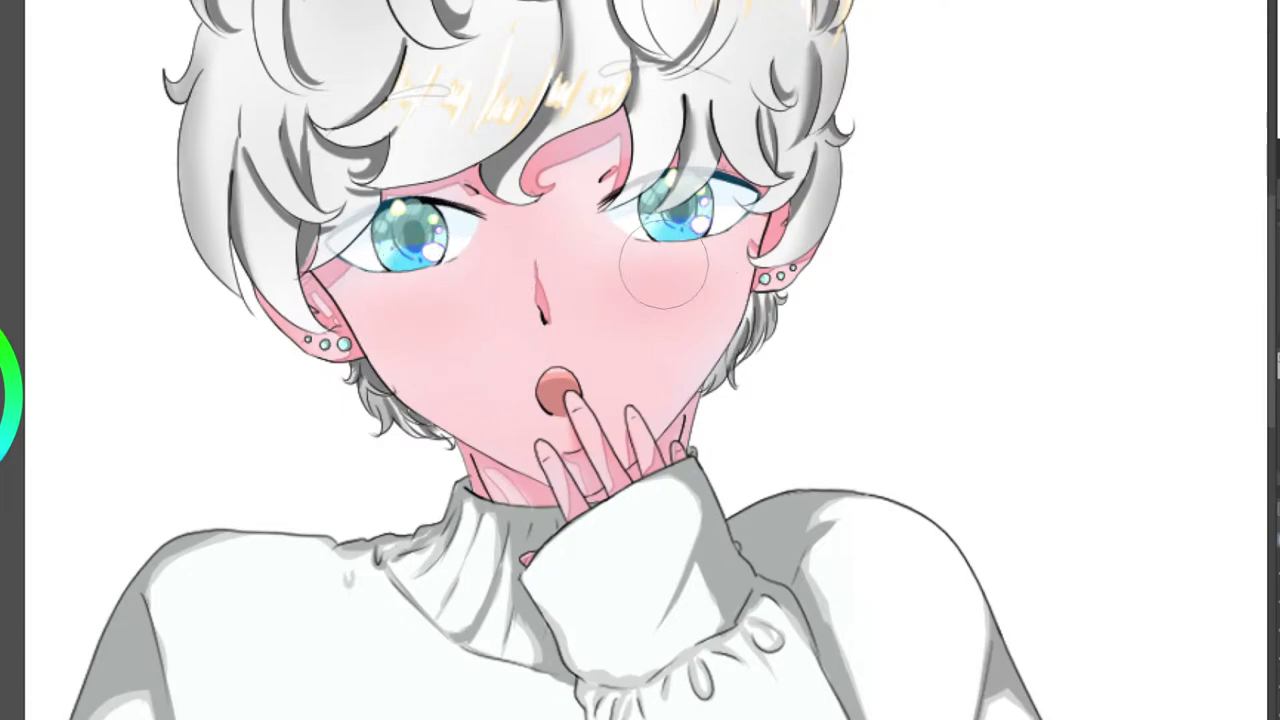
scroll(773, 240, "down", 4)
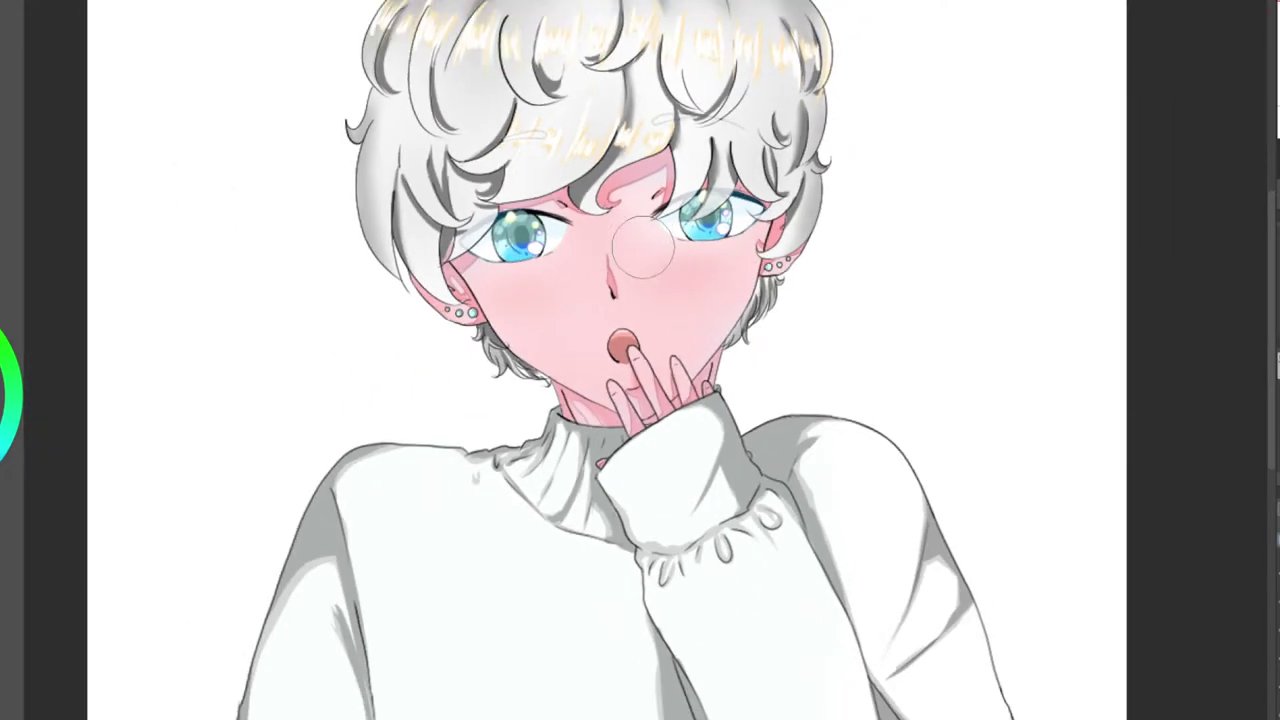
scroll(831, 300, "down", 3)
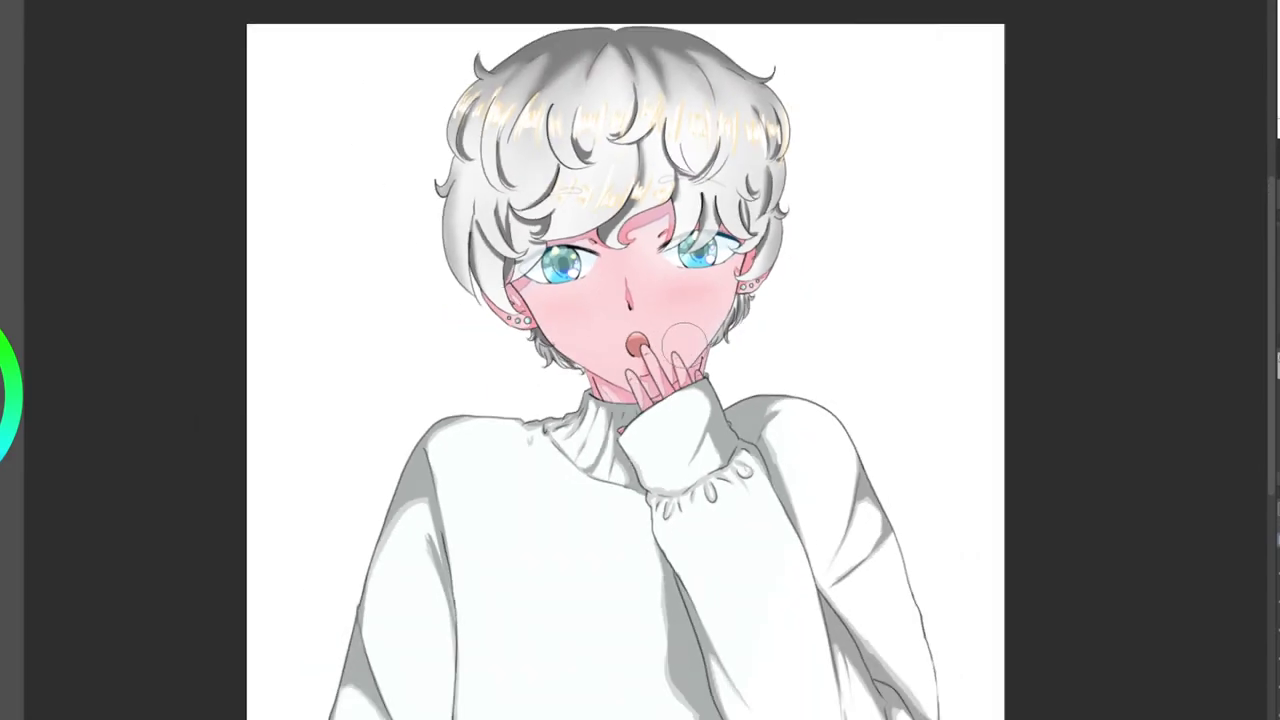
scroll(1000, 285, "up", 3)
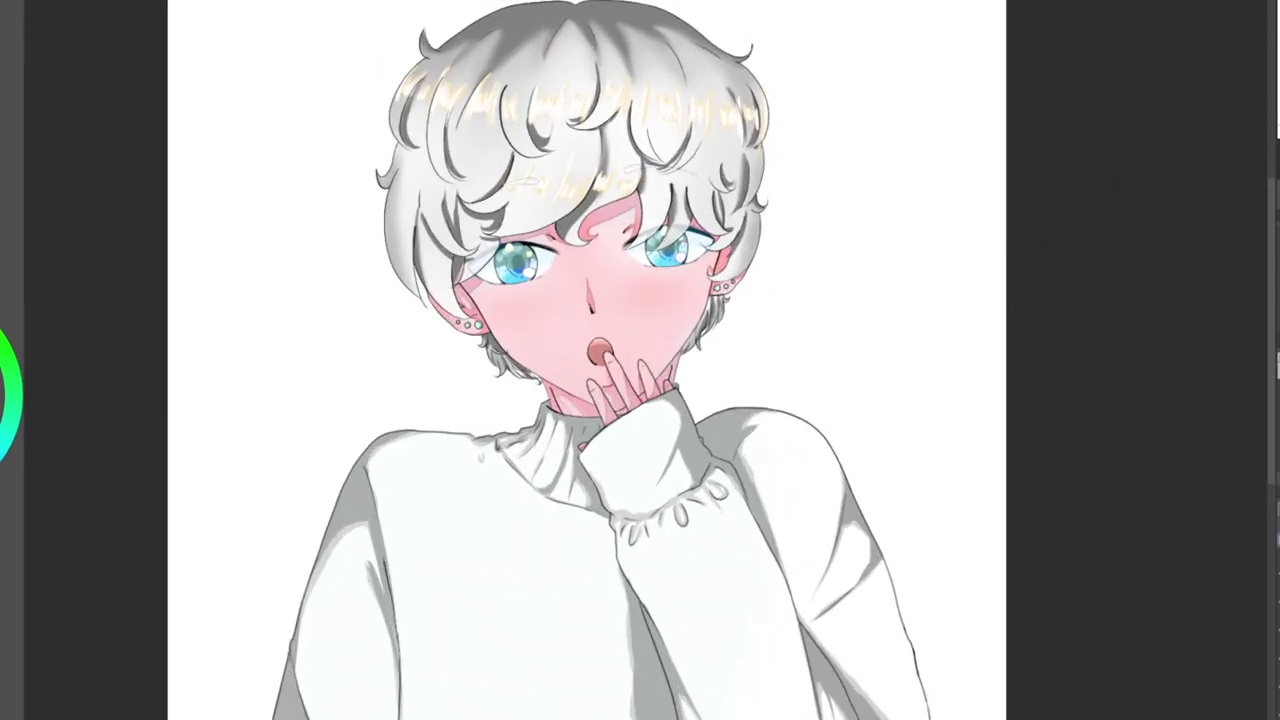
scroll(681, 341, "up", 4)
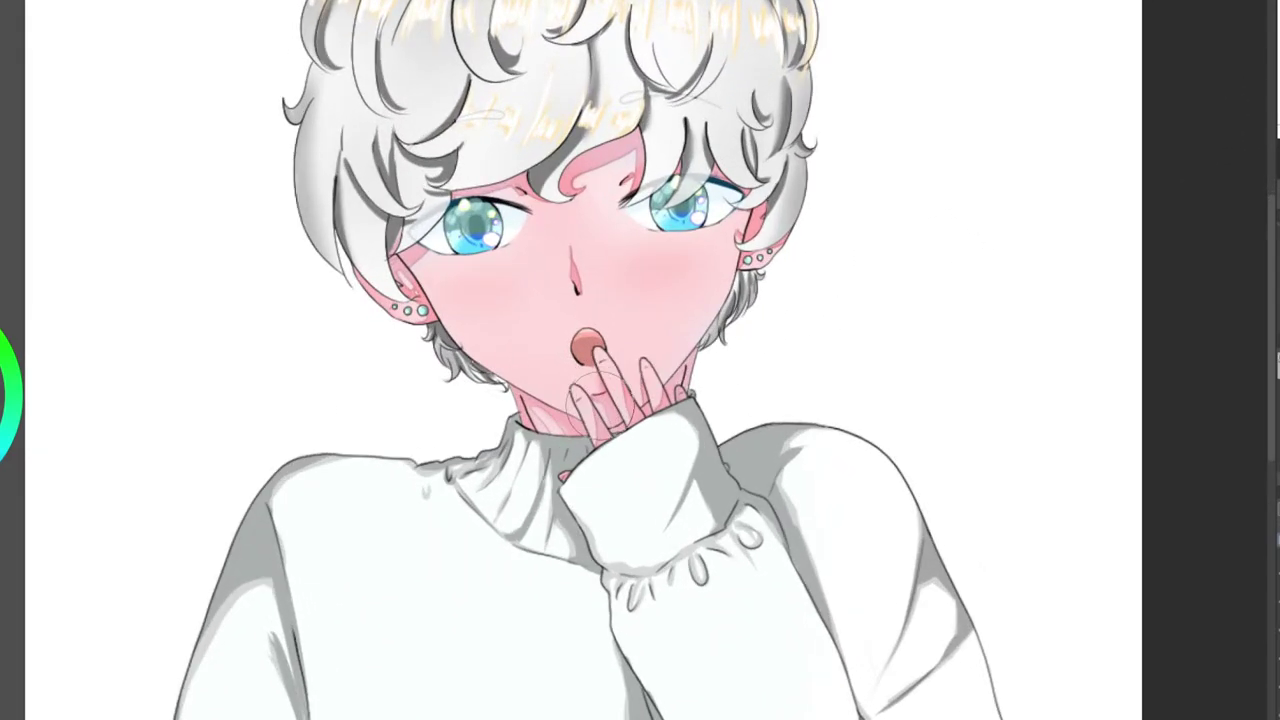
scroll(622, 430, "up", 2)
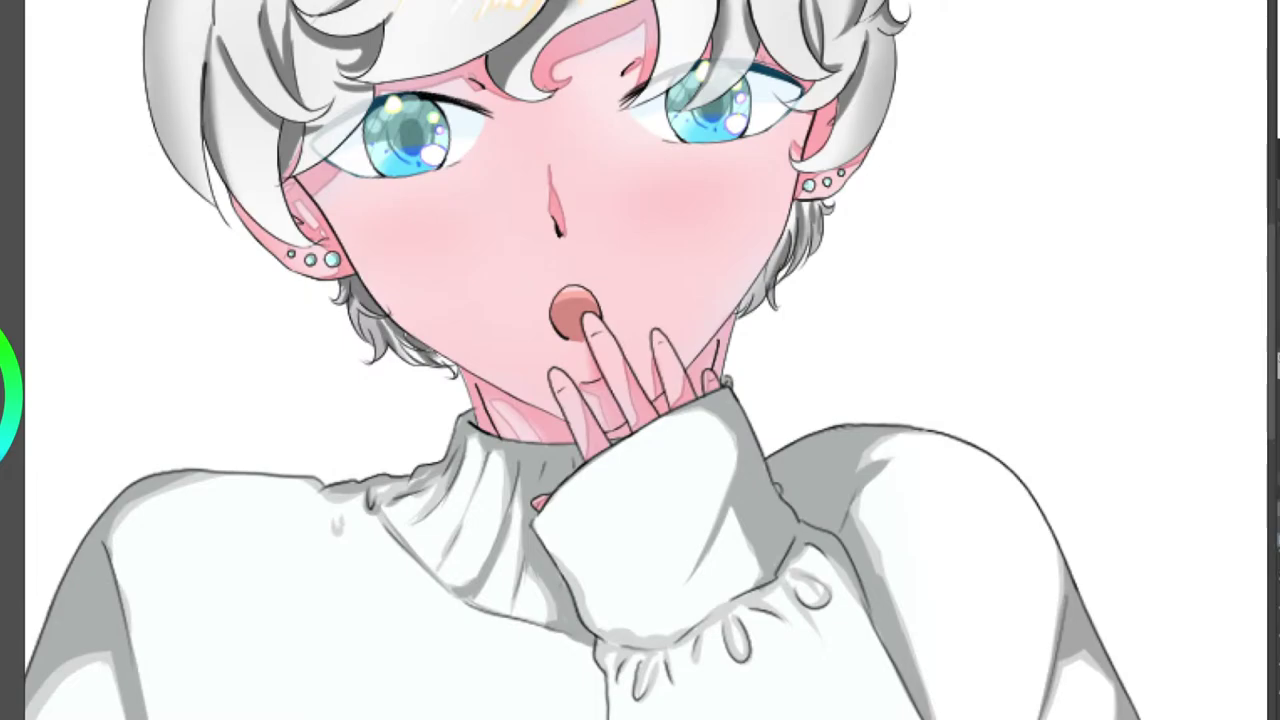
Paint a rounded pale peach shape over the lower left part of the open mouth, inside its outline and behind the fingertip.
left_click(1276, 540)
left_click(1276, 540)
scroll(529, 294, "up", 3)
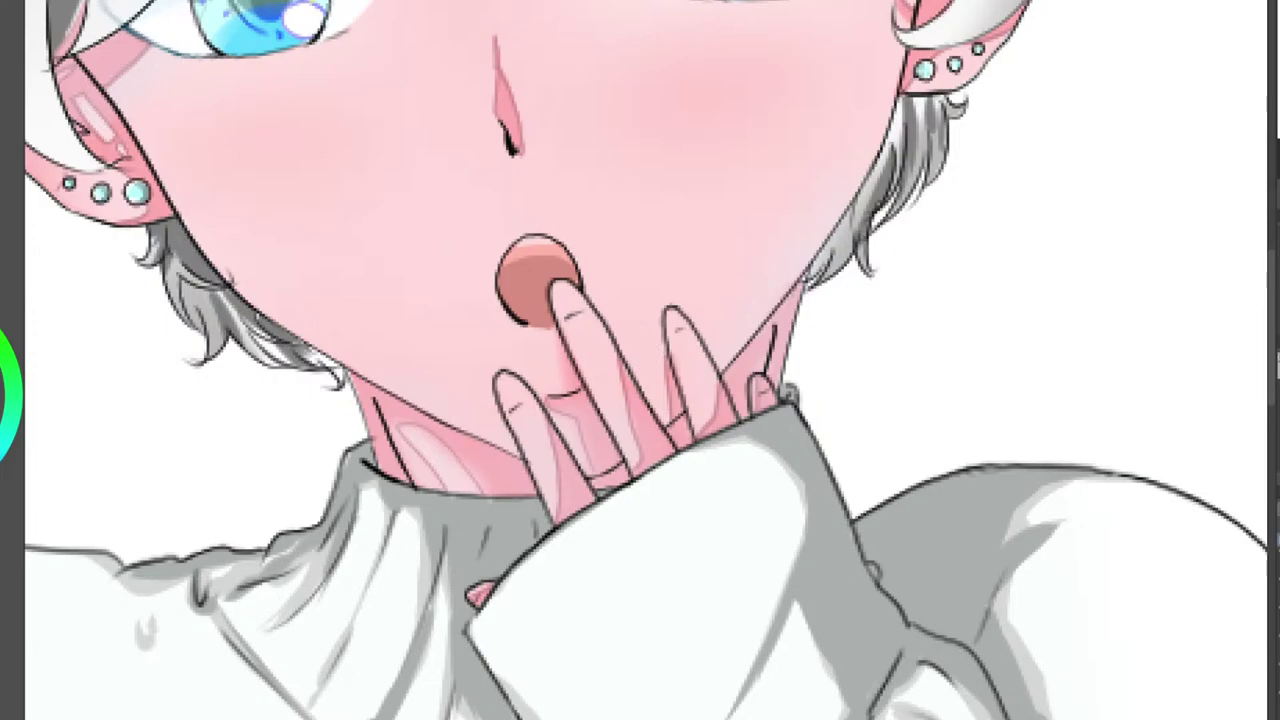
scroll(528, 277, "up", 4)
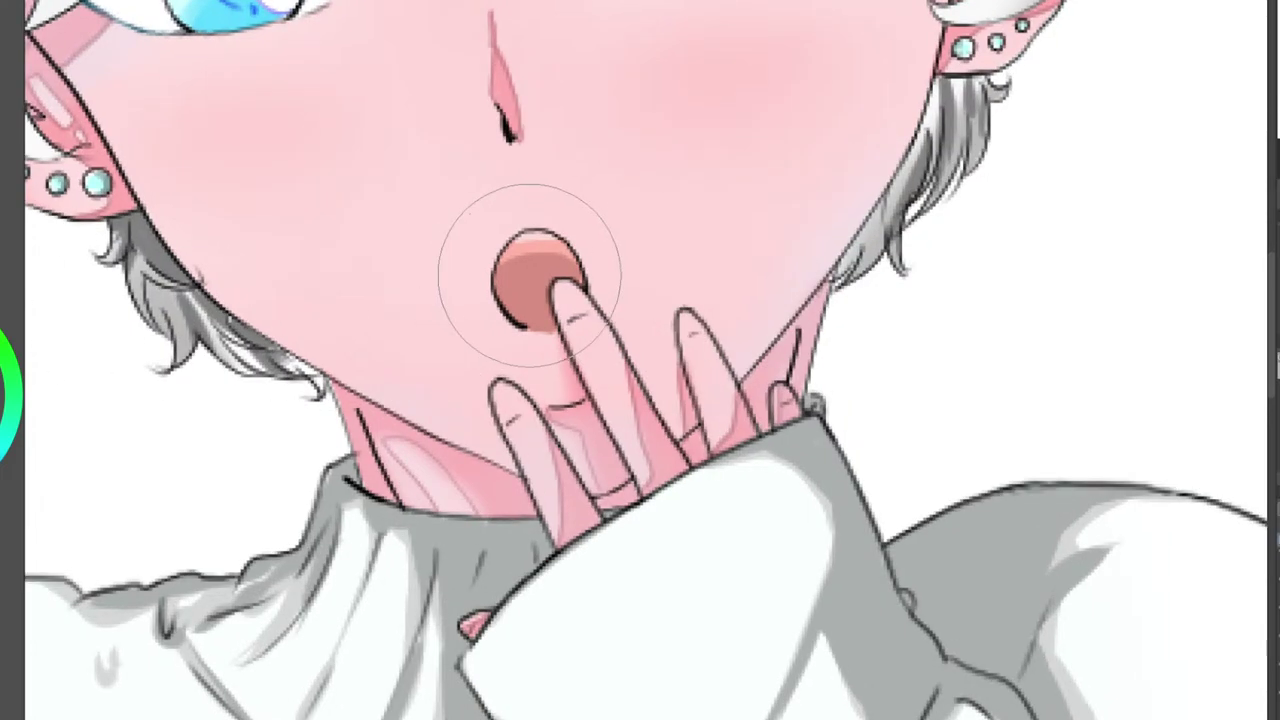
scroll(645, 355, "up", 3)
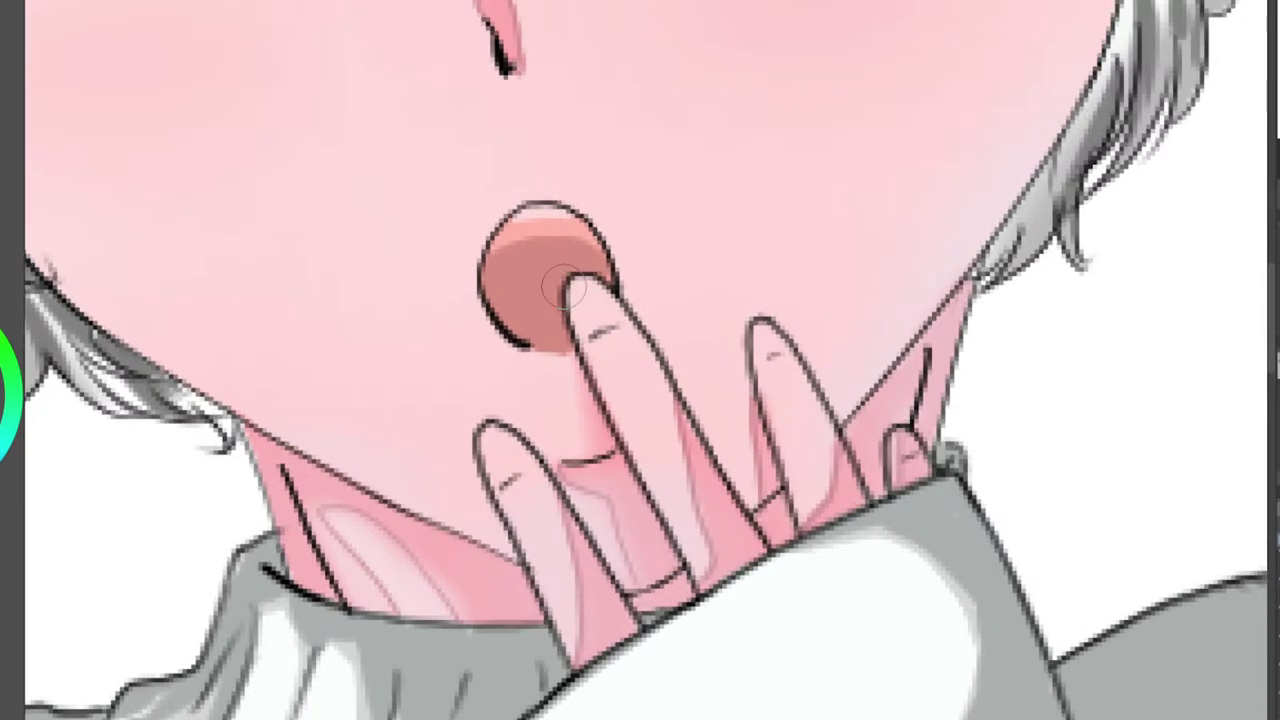
mouse_move(500, 262)
left_mouse_down()
mouse_move(518, 314)
mouse_move(508, 281)
left_mouse_up()
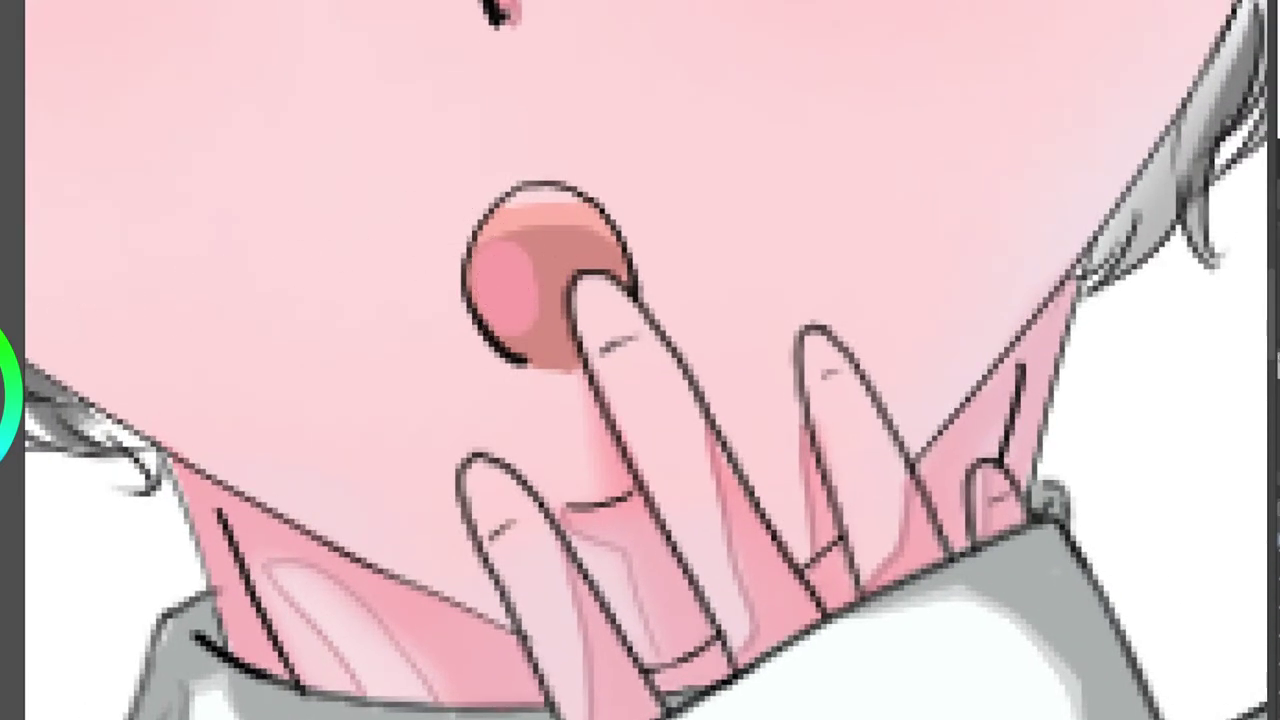
left_click_drag(520, 250, 525, 320)
mouse_move(515, 262)
left_mouse_down()
mouse_move(520, 295)
mouse_move(510, 235)
mouse_move(525, 330)
mouse_move(545, 345)
mouse_move(560, 262)
mouse_move(537, 292)
mouse_move(551, 338)
left_mouse_up()
scroll(566, 268, "down", 2)
scroll(560, 268, "down", 2)
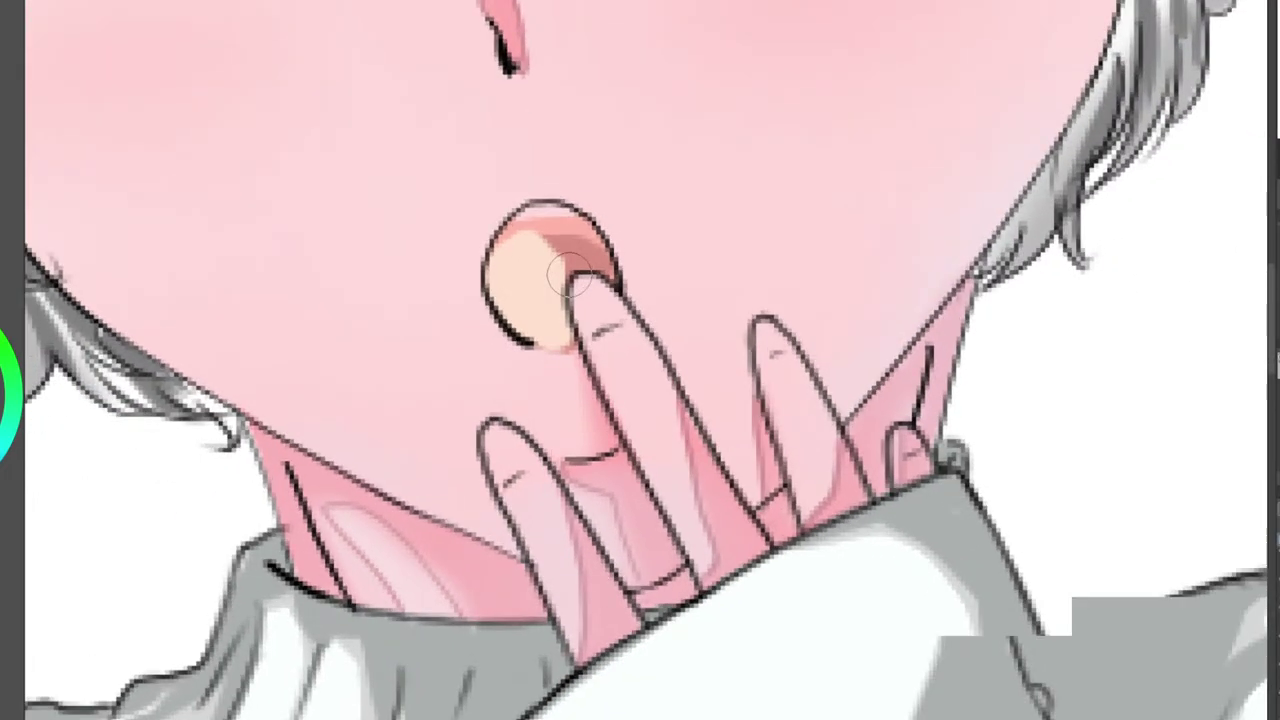
scroll(549, 291, "up", 3)
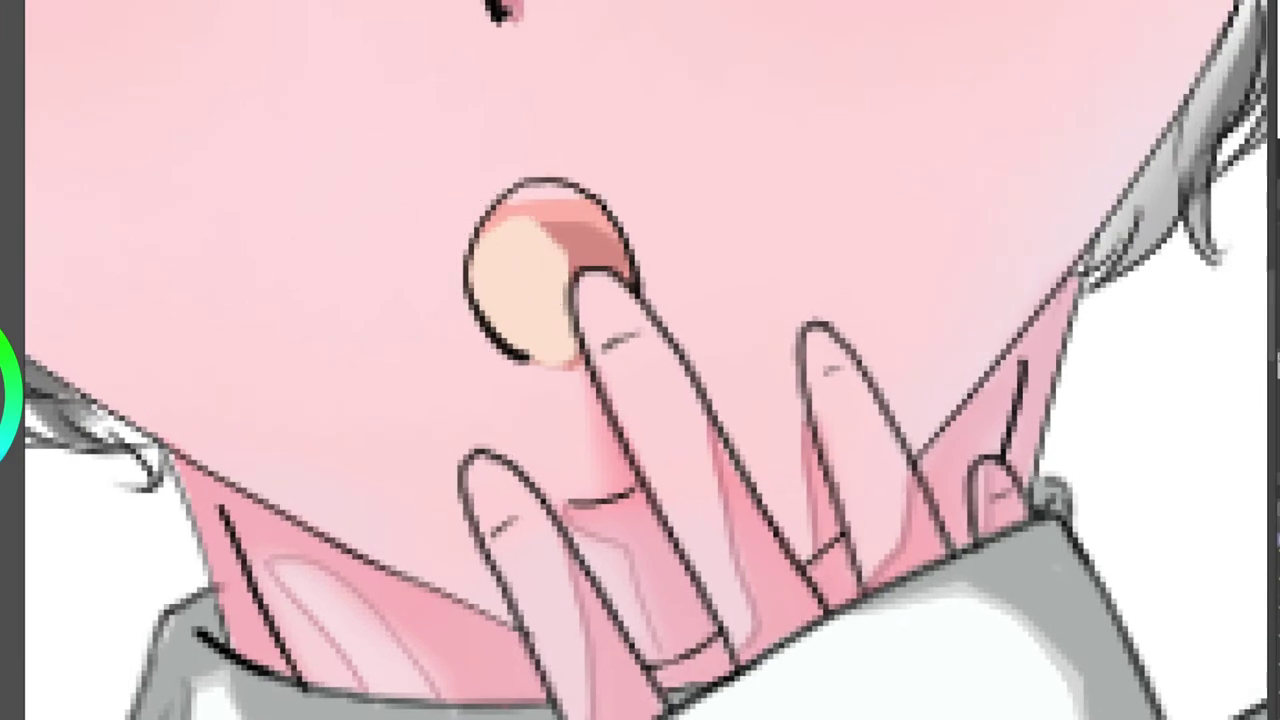
Fill the whole open mouth with coral red over the peach shape and test pale pink and bright red tongue patches inside it.
mouse_move(528, 304)
left_mouse_down()
mouse_move(520, 246)
mouse_move(543, 329)
mouse_move(560, 324)
mouse_move(540, 330)
mouse_move(500, 300)
mouse_move(495, 318)
mouse_move(523, 218)
mouse_move(555, 270)
mouse_move(595, 248)
mouse_move(627, 262)
mouse_move(563, 206)
mouse_move(506, 284)
mouse_move(543, 337)
mouse_move(543, 368)
mouse_move(568, 383)
left_mouse_up()
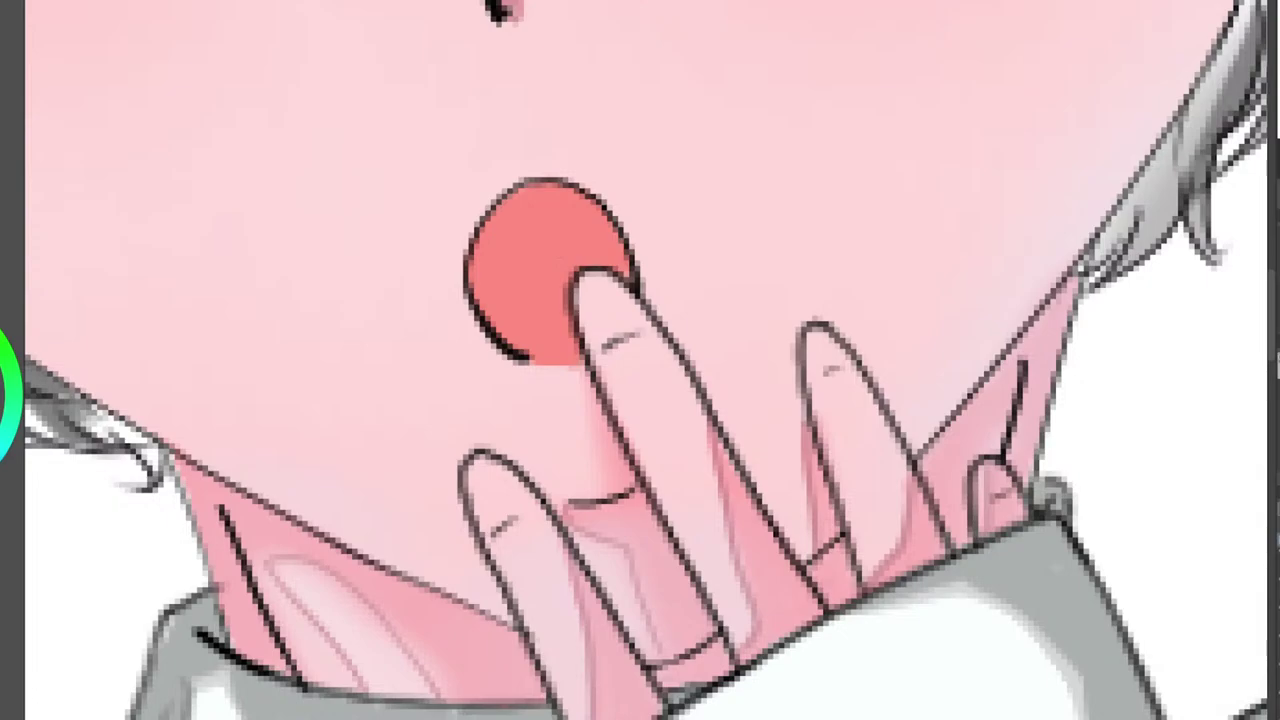
left_click_drag(520, 306, 514, 280)
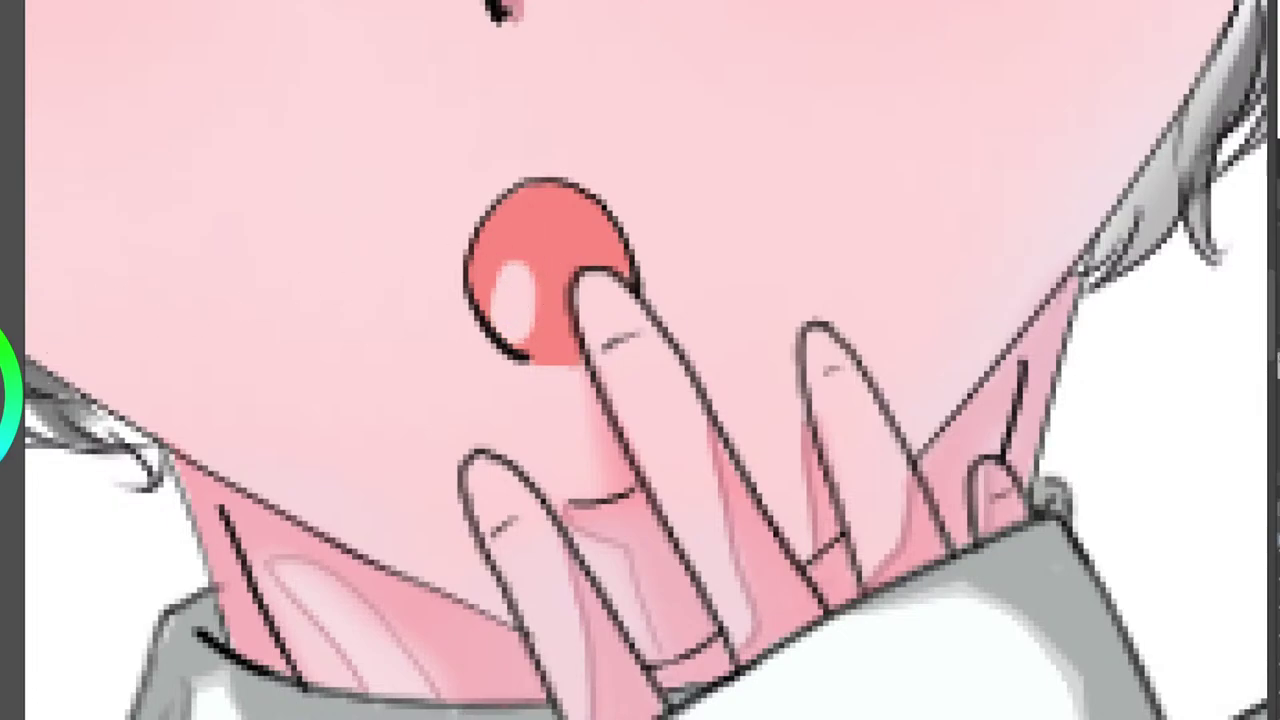
left_click_drag(516, 294, 516, 318)
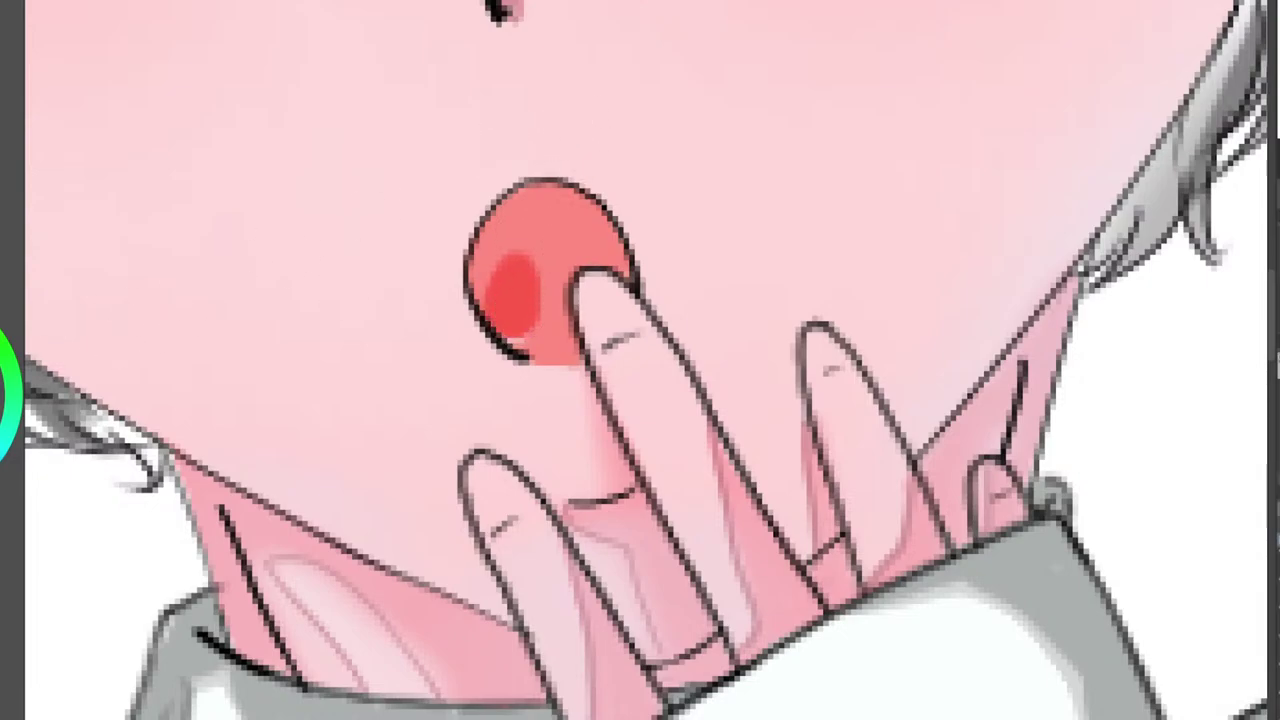
left_click_drag(514, 286, 516, 307)
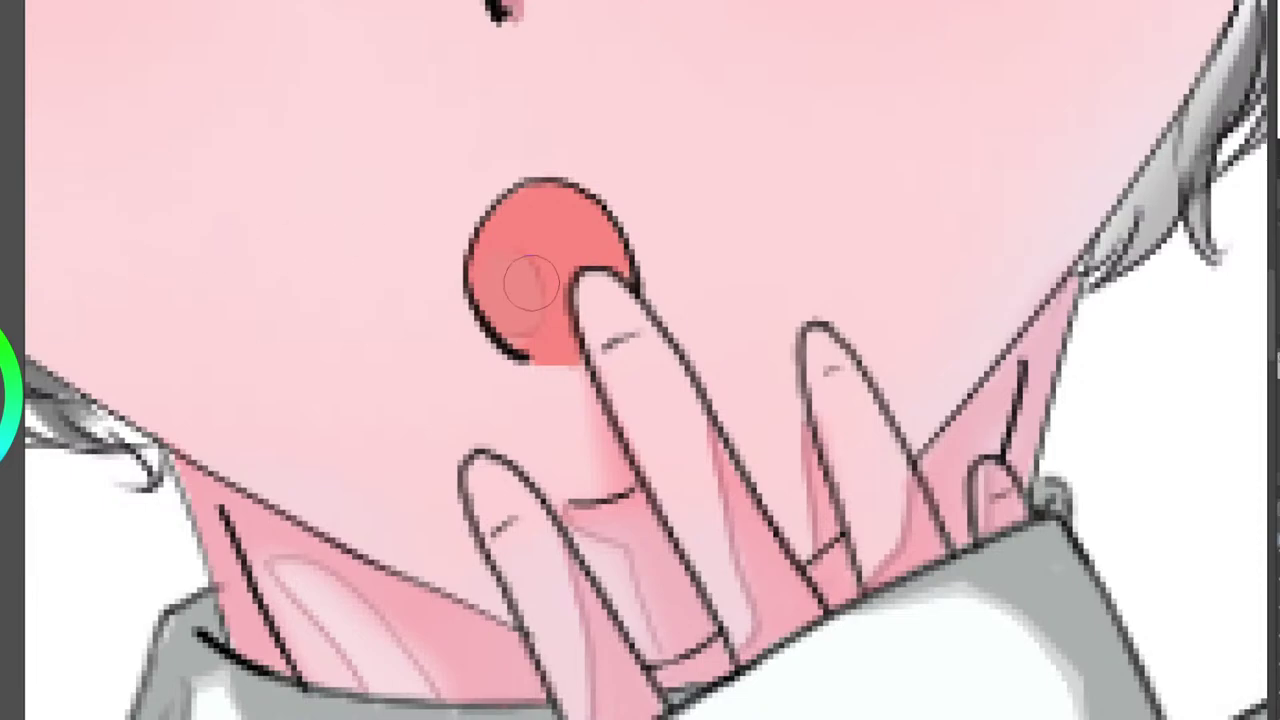
Paint a darker muted red tongue with a curved upper edge across the lower part of the mouth, behind the fingertip.
mouse_move(518, 278)
left_mouse_down()
mouse_move(519, 316)
mouse_move(521, 260)
left_mouse_up()
scroll(542, 278, "down", 2)
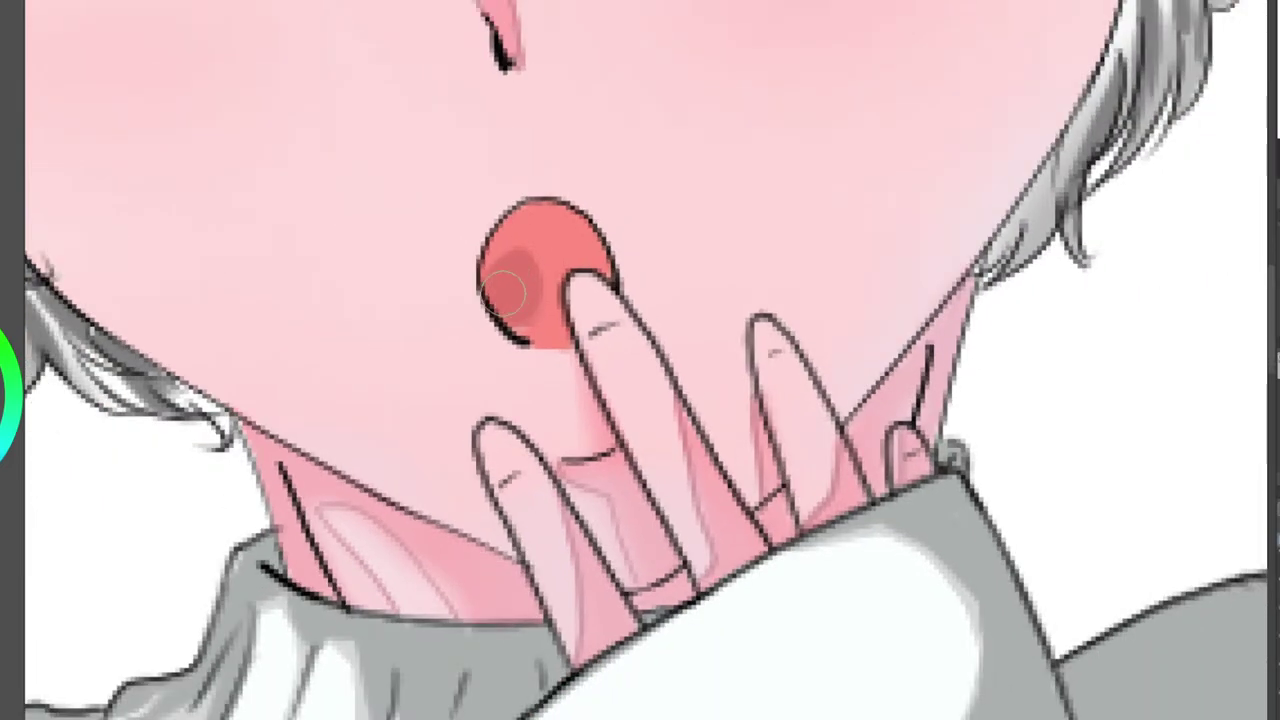
scroll(520, 300, "up", 2)
mouse_move(528, 340)
left_mouse_down()
mouse_move(533, 278)
mouse_move(555, 316)
mouse_move(549, 259)
mouse_move(524, 257)
mouse_move(552, 265)
mouse_move(585, 252)
mouse_move(501, 258)
mouse_move(603, 268)
mouse_move(617, 256)
mouse_move(561, 330)
left_mouse_up()
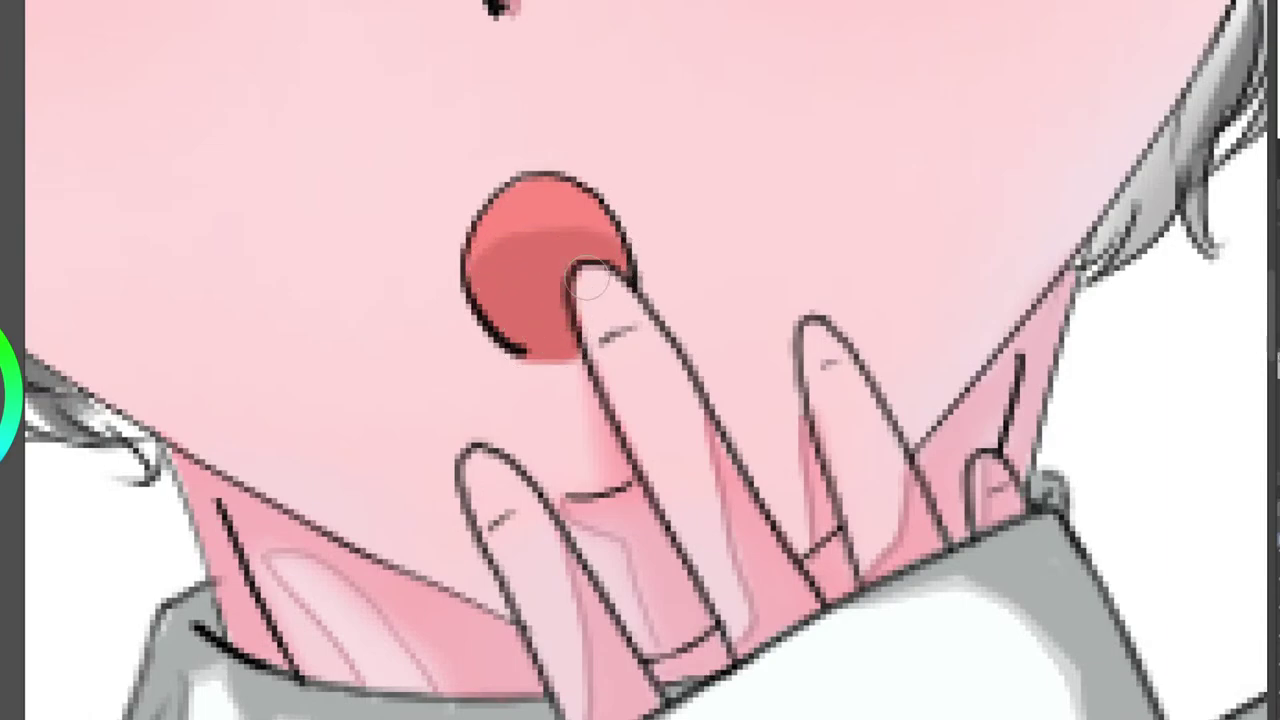
left_click_drag(520, 367, 598, 372)
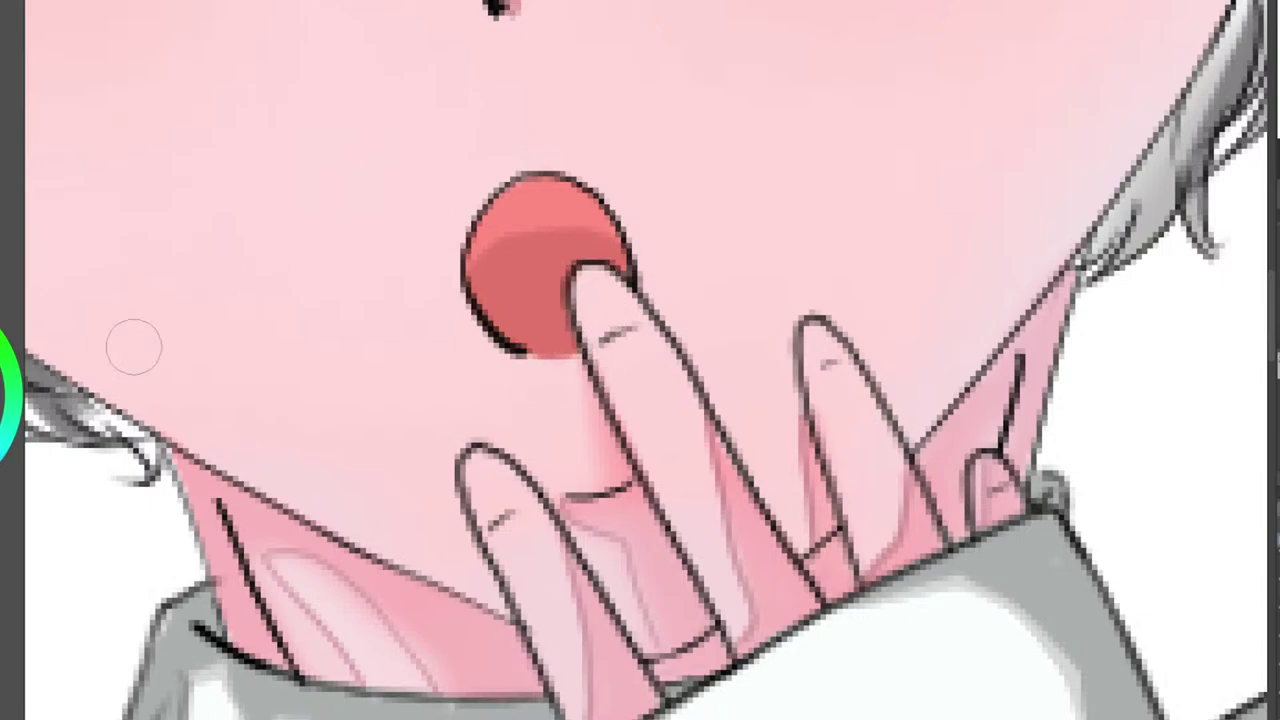
Paint a white strip of upper teeth along the top inside edge of the mouth and check it on the whole portrait.
mouse_move(505, 195)
left_mouse_down()
mouse_move(540, 182)
mouse_move(576, 196)
mouse_move(530, 196)
mouse_move(595, 200)
left_mouse_up()
scroll(595, 200, "down", 2)
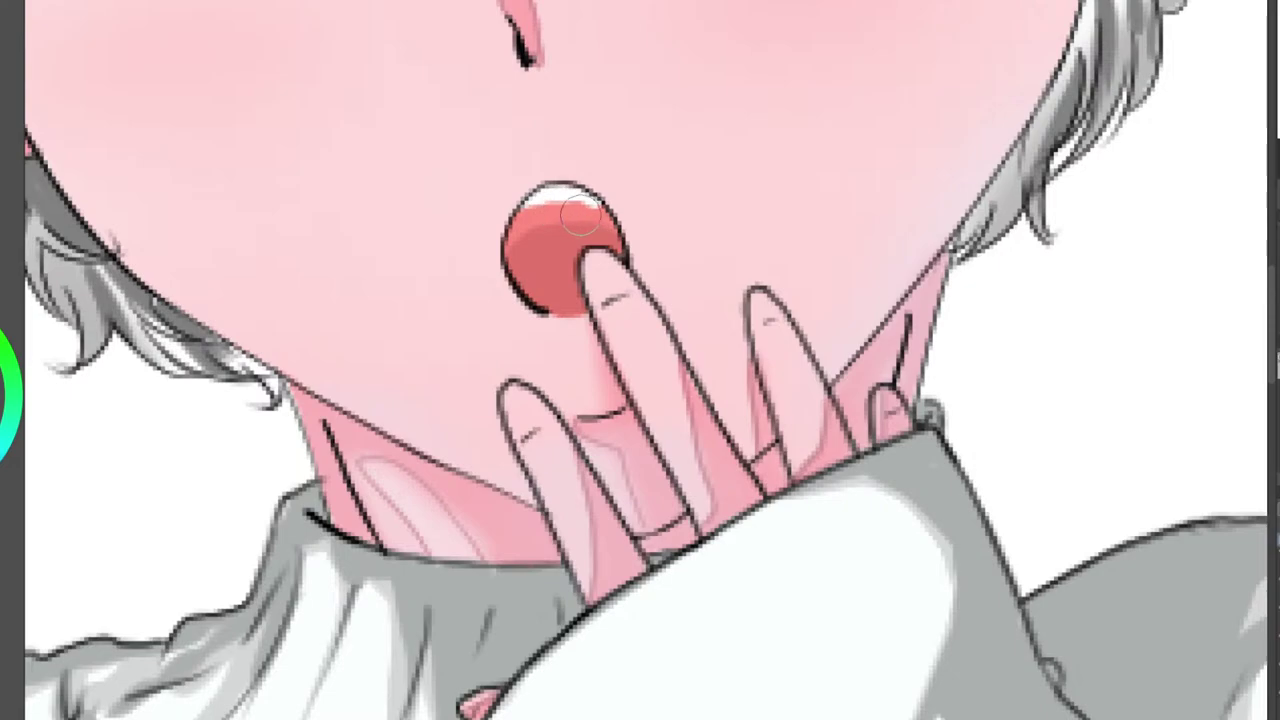
scroll(575, 218, "down", 3)
scroll(547, 308, "down", 5)
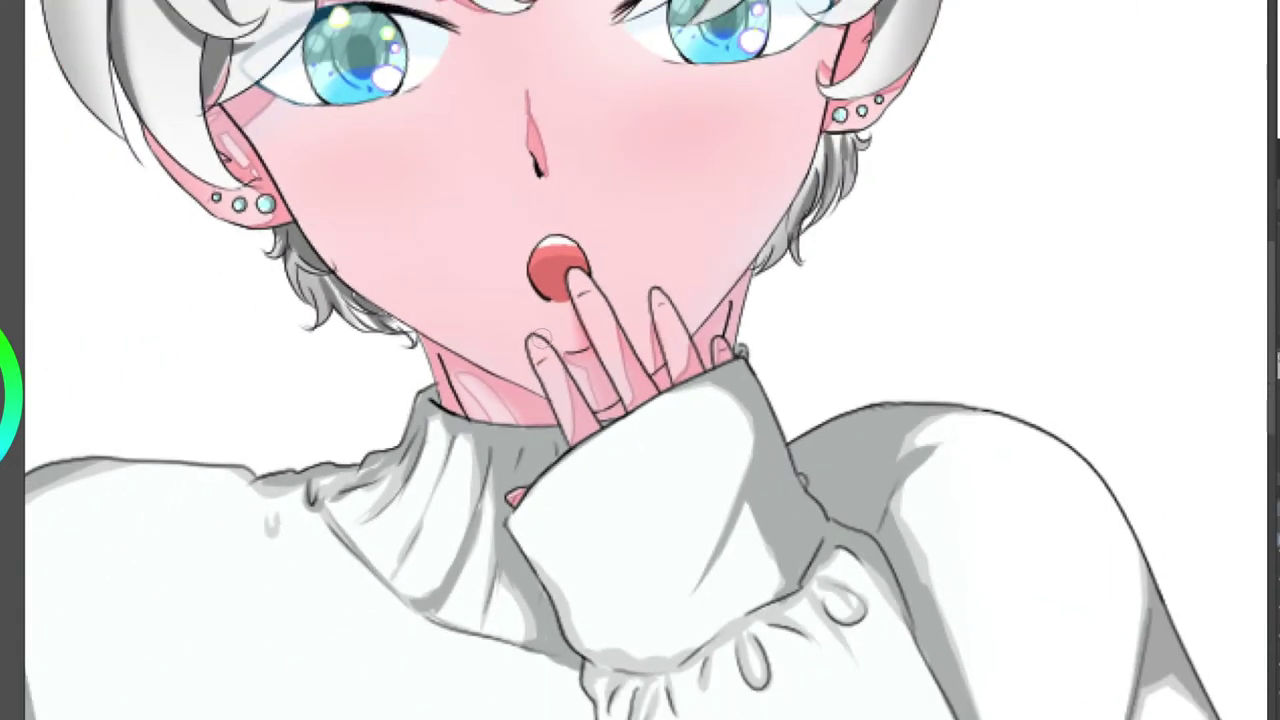
scroll(550, 280, "down", 4)
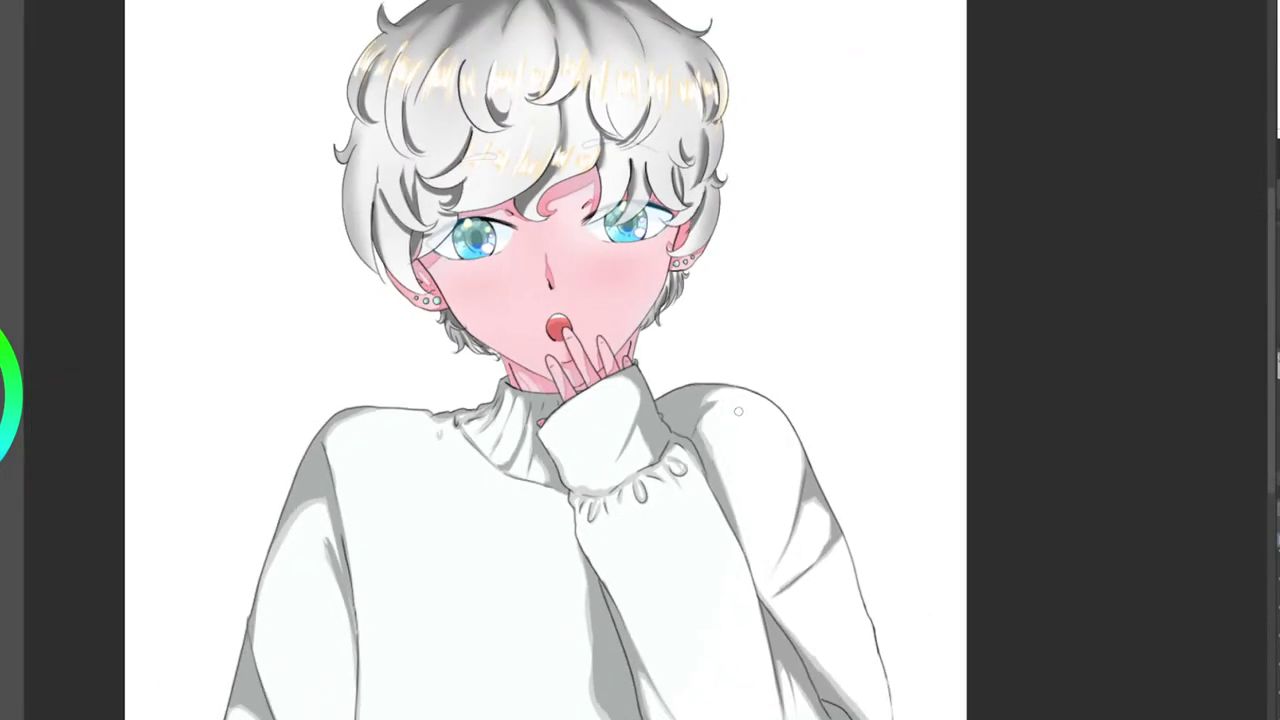
Compare the portrait with its line art hidden and shown, examining the hair, face and sweater shading.
left_click_drag(570, 390, 584, 312)
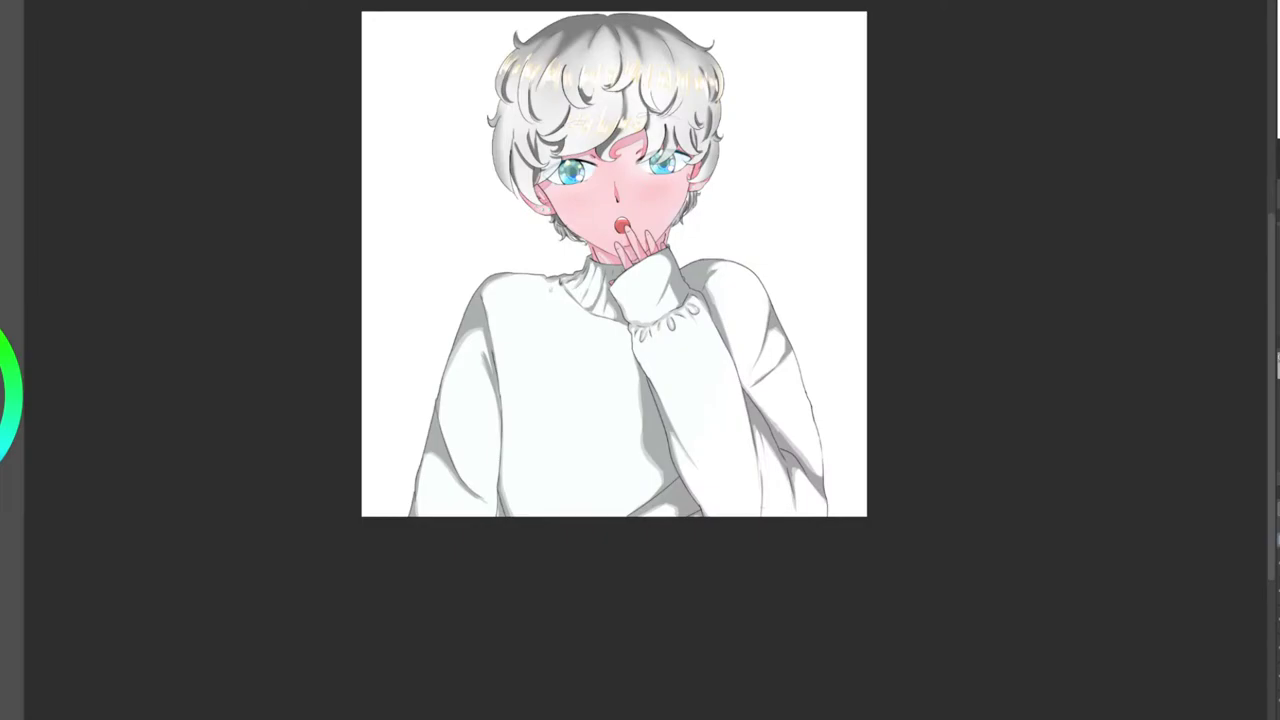
mouse_move(542, 22)
left_mouse_down()
mouse_move(452, 165)
mouse_move(400, 450)
mouse_move(695, 63)
mouse_move(735, 188)
mouse_move(761, 495)
mouse_move(837, 442)
mouse_move(520, 230)
mouse_move(413, 455)
mouse_move(610, 285)
mouse_move(810, 265)
mouse_move(556, 155)
left_mouse_up()
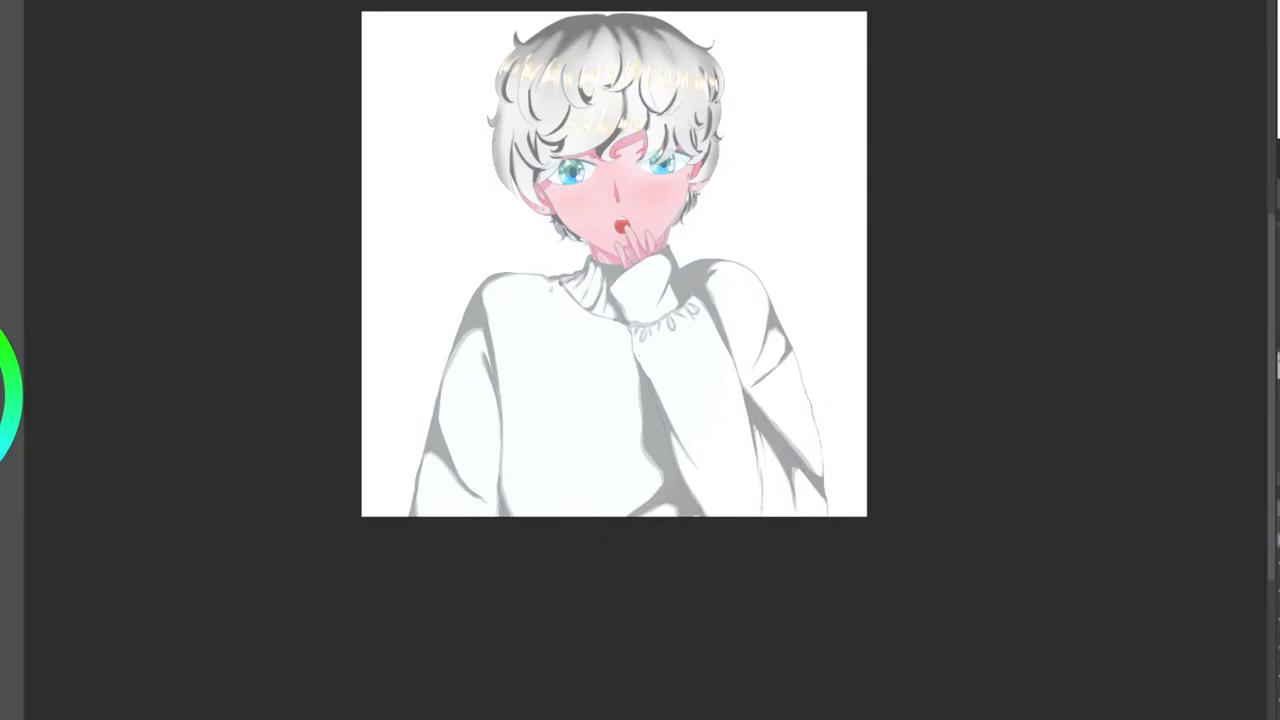
scroll(739, 326, "up", 3)
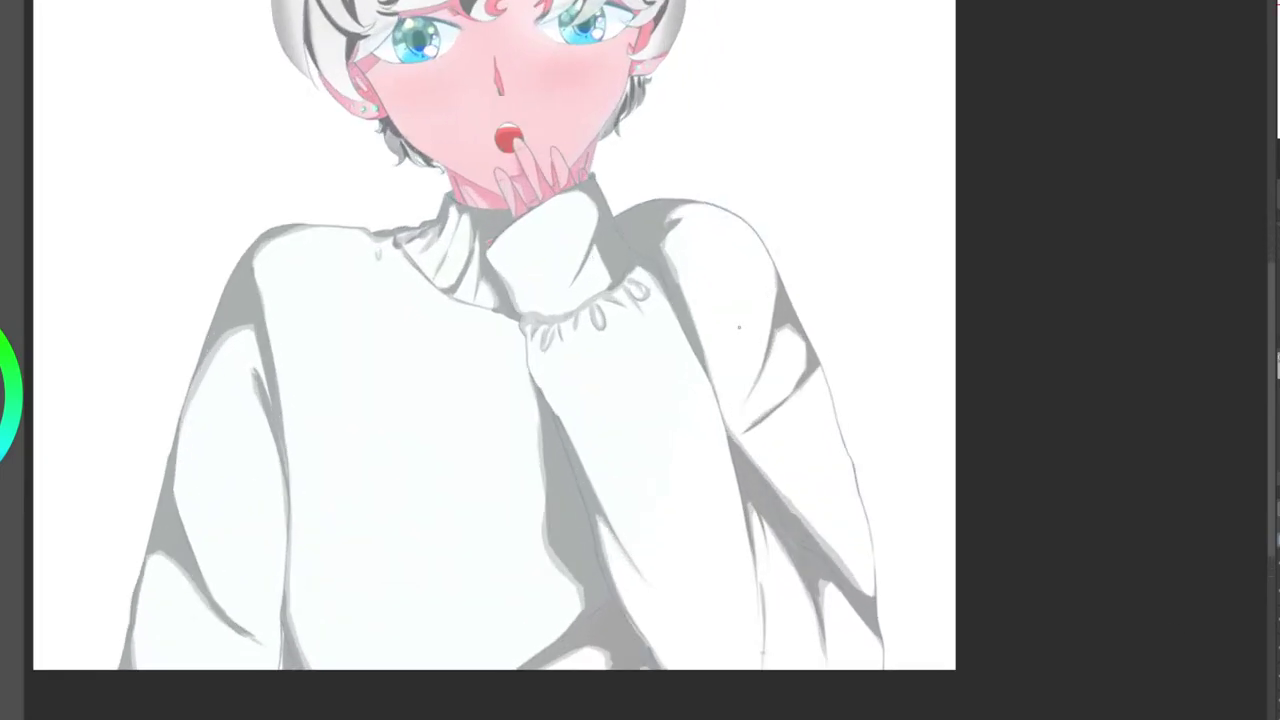
left_click_drag(650, 300, 737, 497)
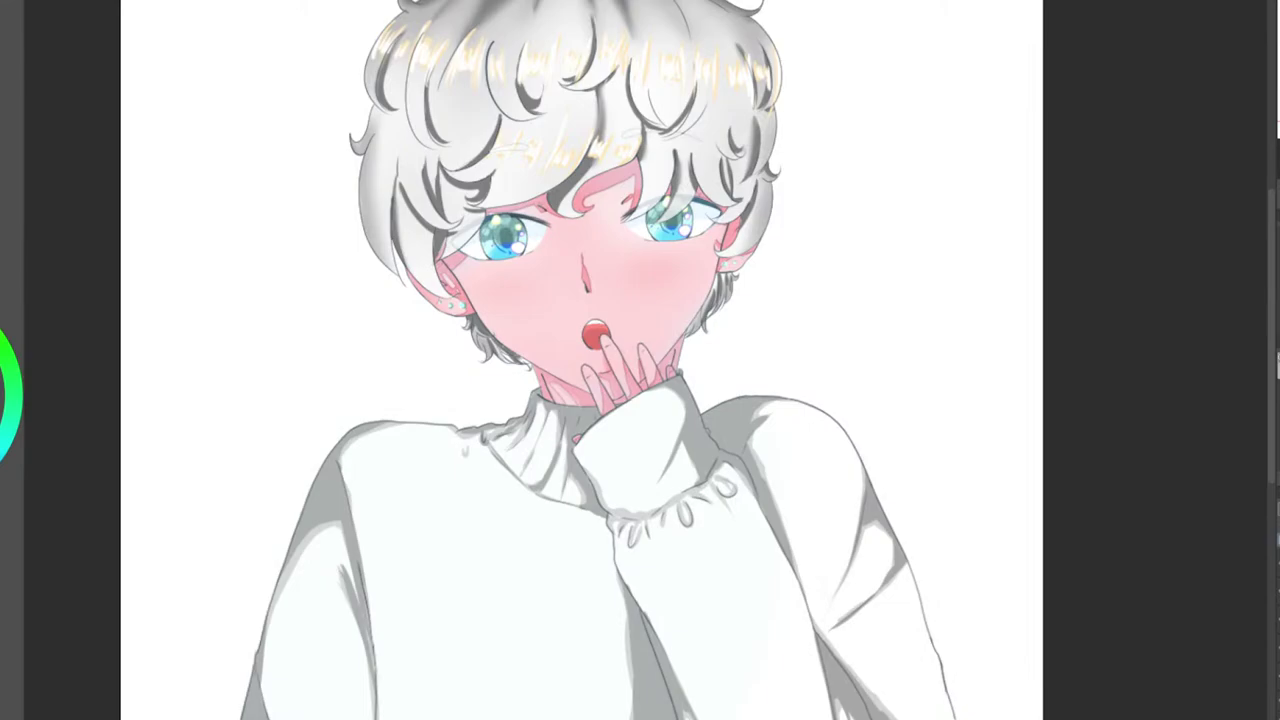
scroll(715, 265, "down", 5)
scroll(715, 260, "up", 3)
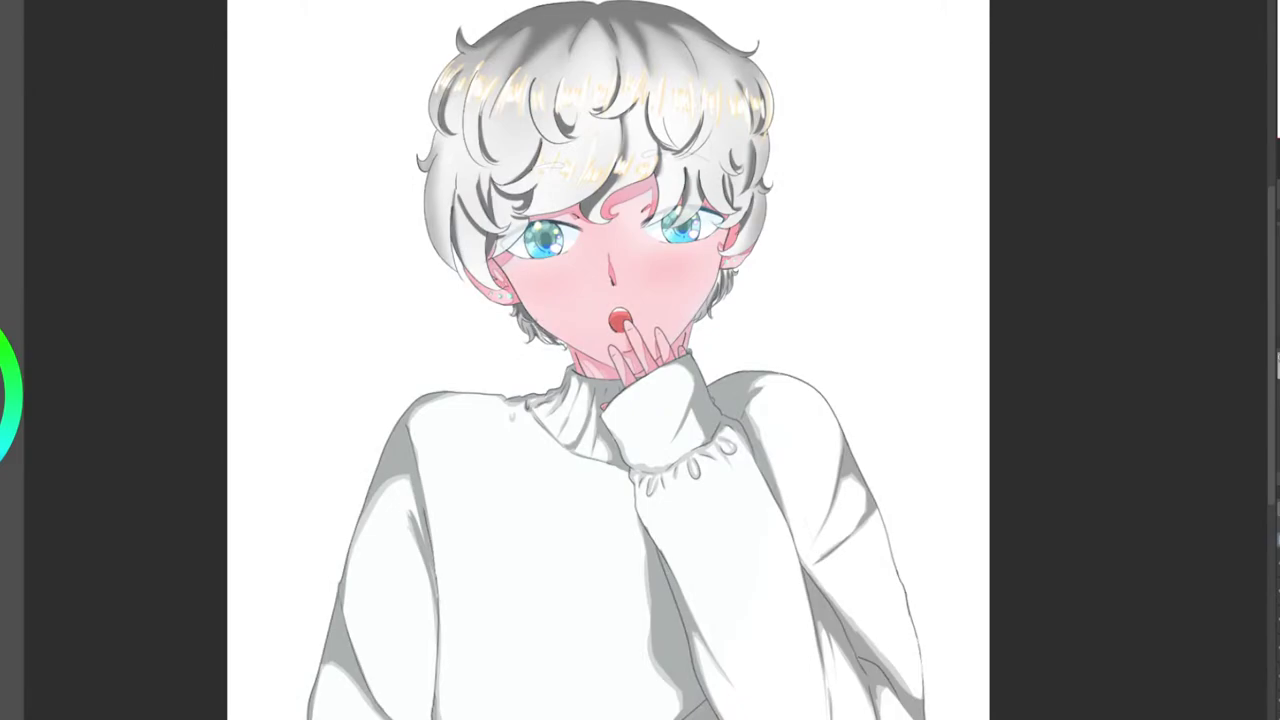
scroll(999, 509, "down", 2)
scroll(999, 509, "up", 1)
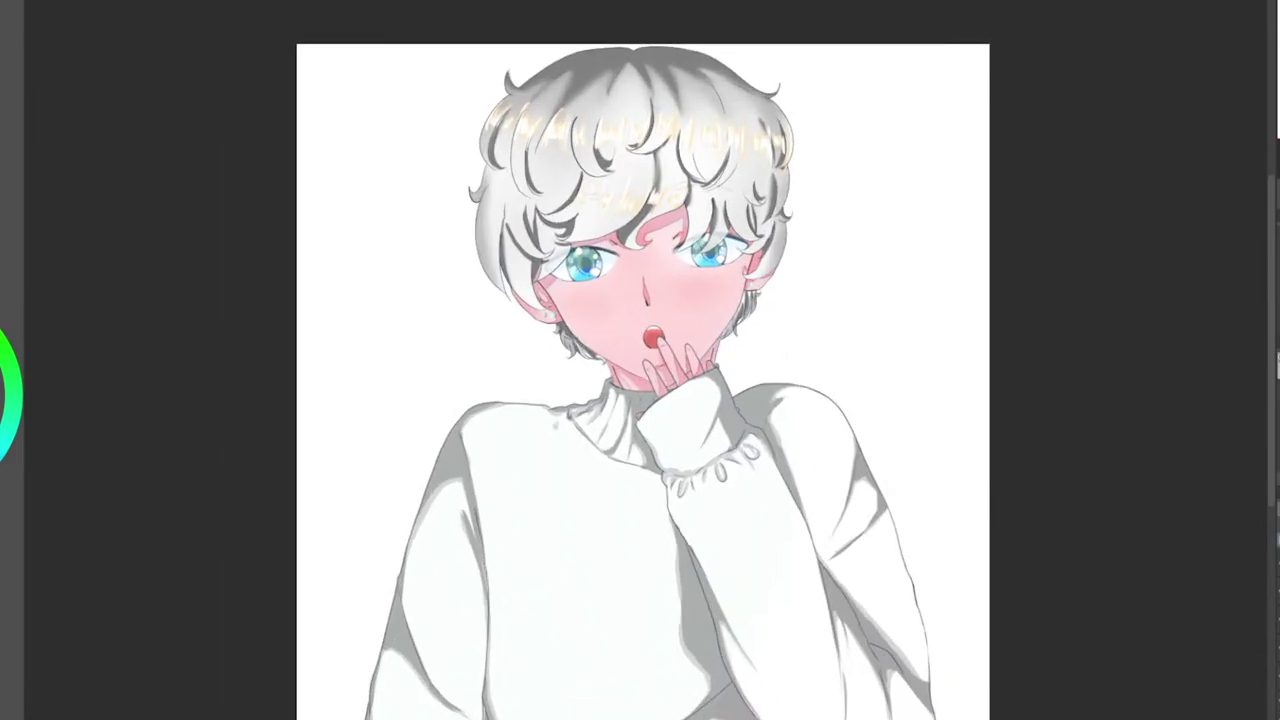
left_click_drag(643, 400, 636, 359)
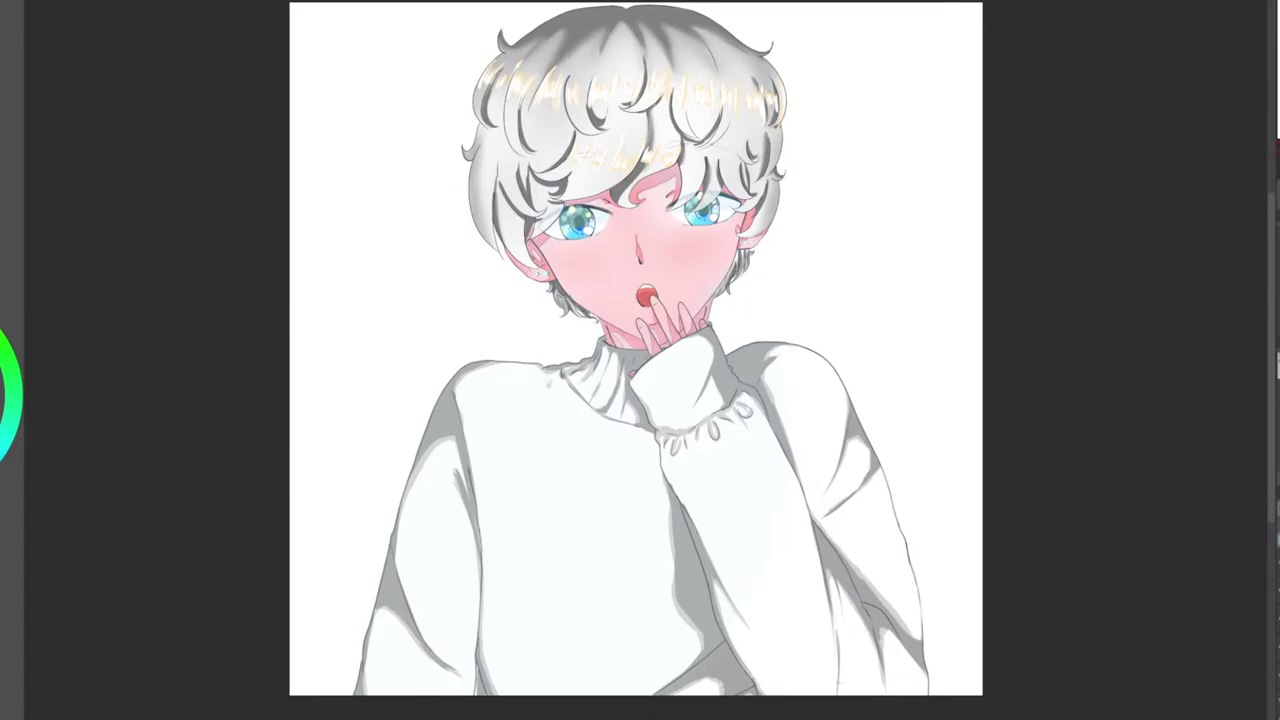
Fill the background behind the character with a flat light lavender, replacing a grey test fill.
key("alt+Delete")
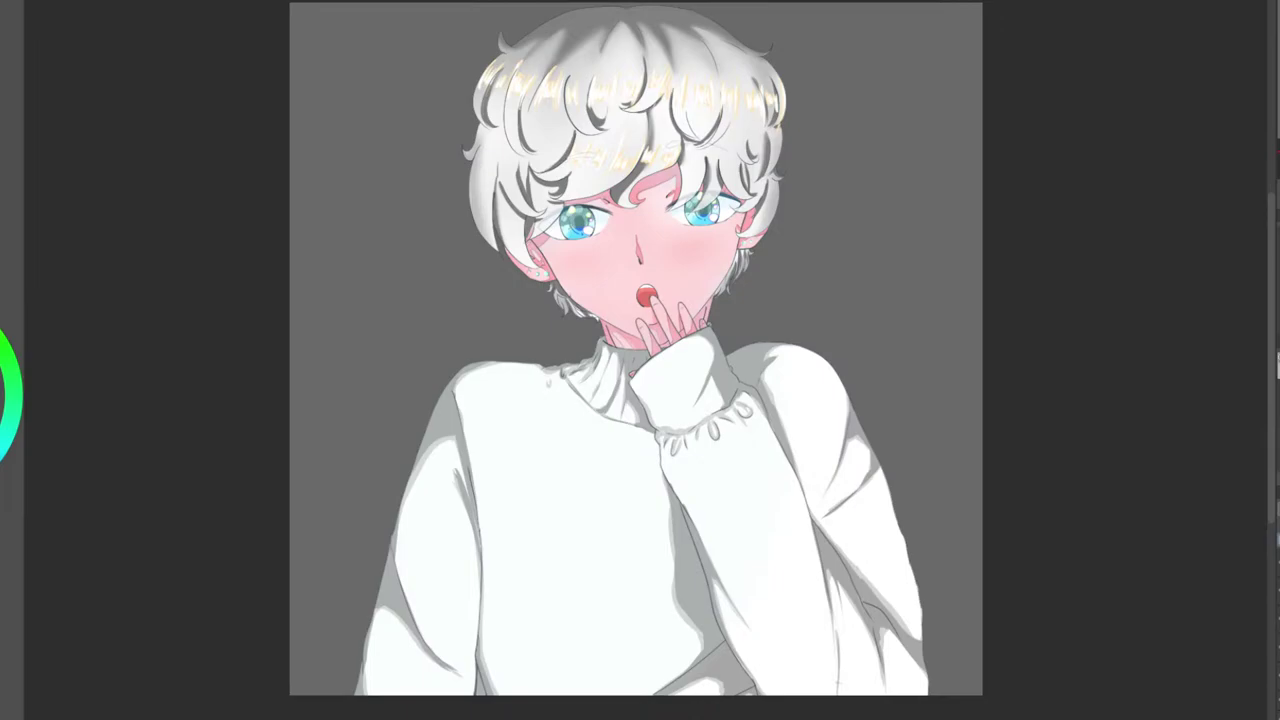
mouse_move(316, 20)
left_mouse_down()
mouse_move(416, 570)
mouse_move(808, 540)
left_mouse_up()
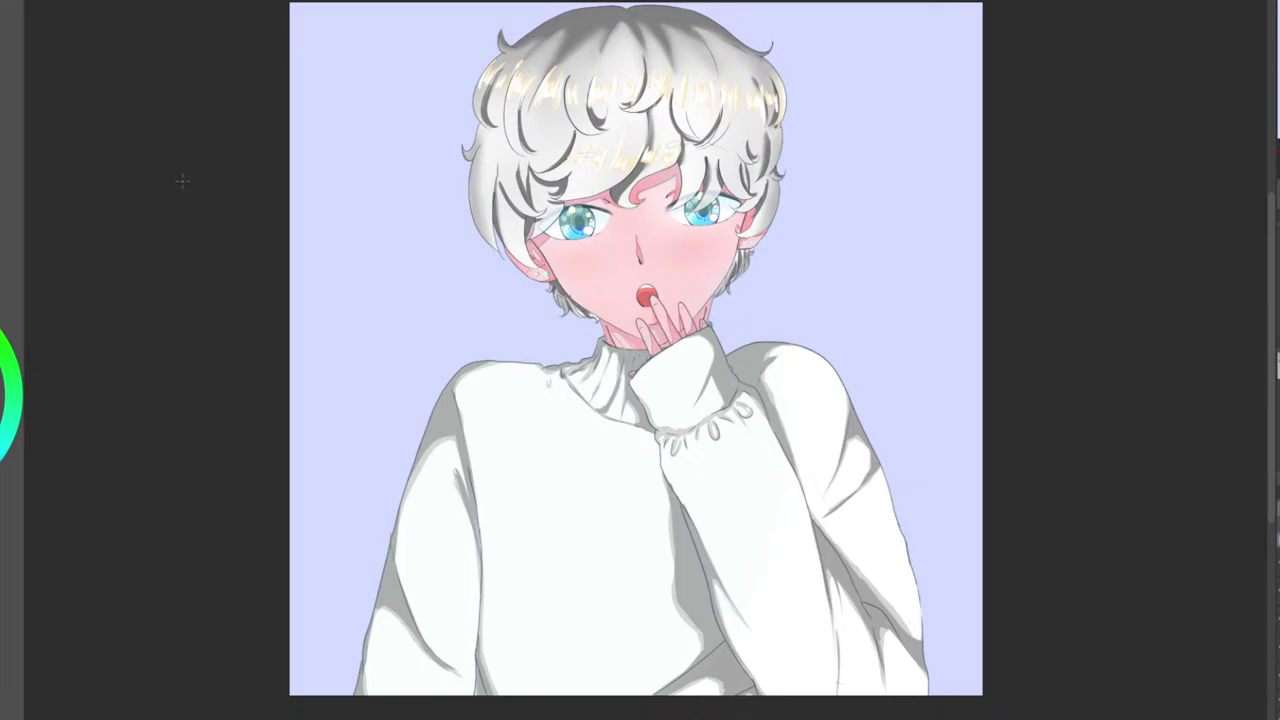
scroll(457, 183, "up", 4)
scroll(464, 182, "down", 3)
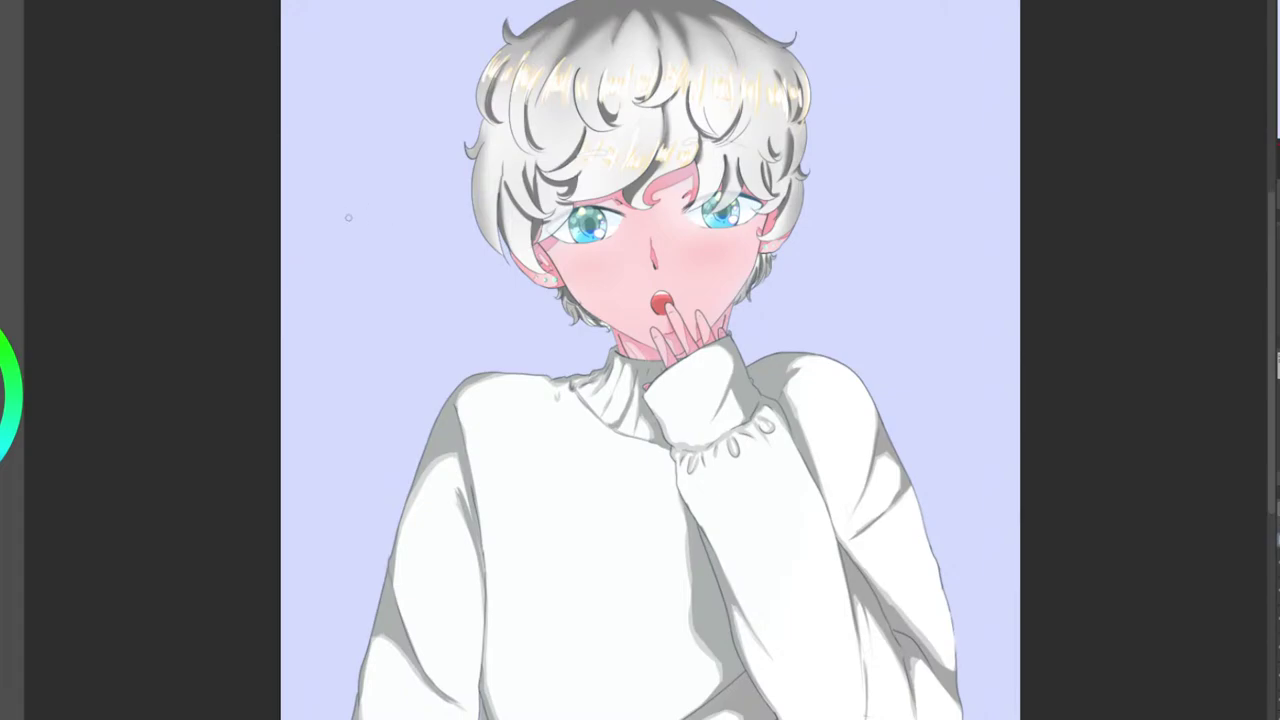
Try stamping large white feathers around the character on the lavender background with an enlarged feather brush.
key("e")
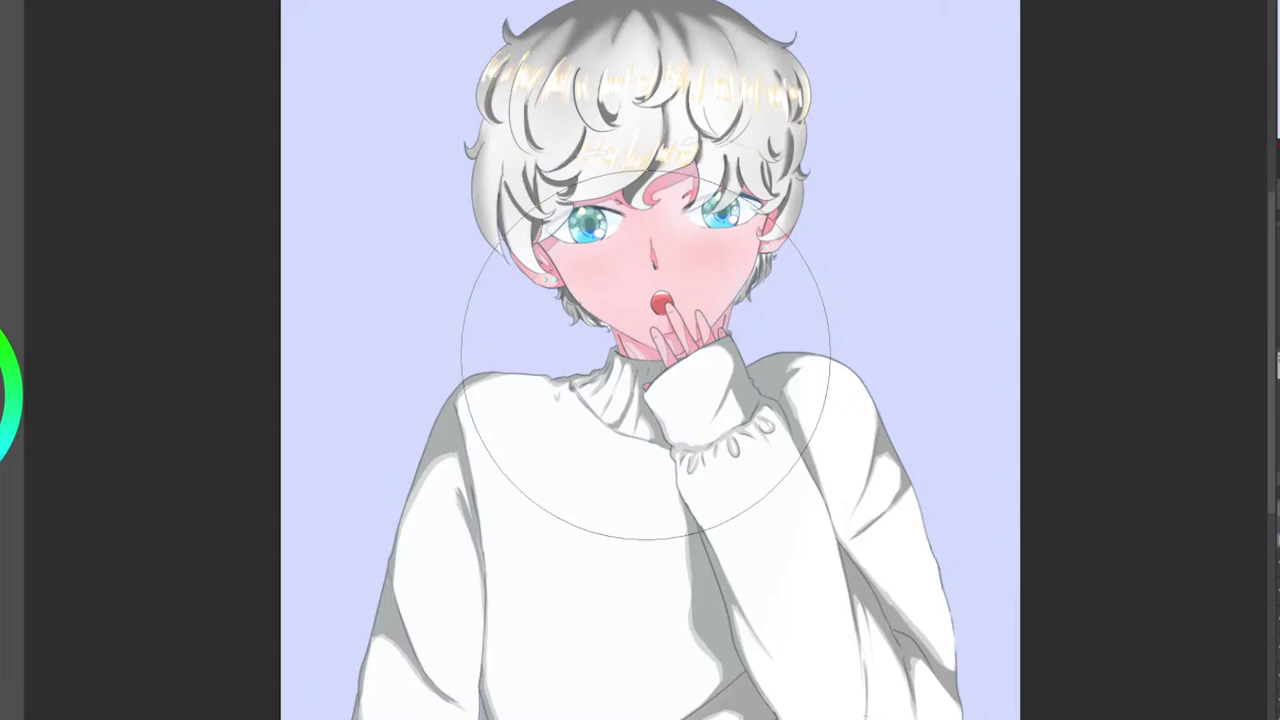
left_click(380, 255)
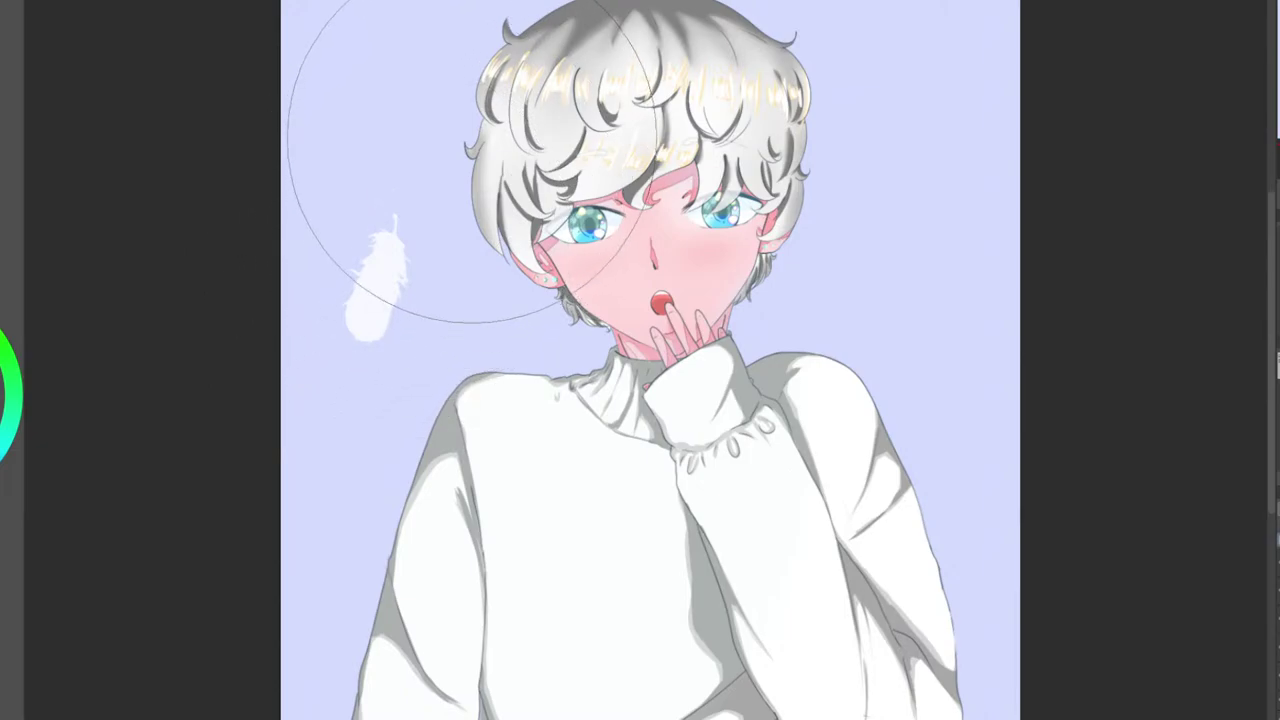
left_click(400, 100)
left_click(924, 65)
left_click(914, 216)
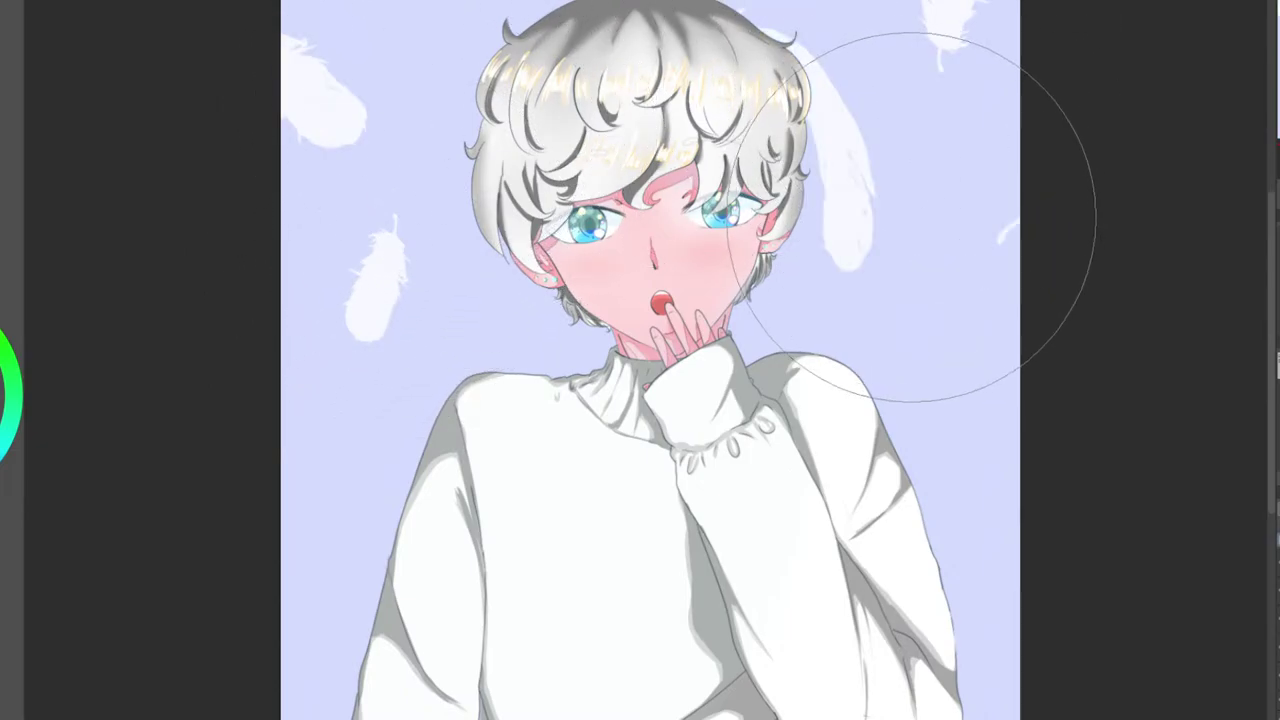
left_click(918, 330)
left_click(300, 630)
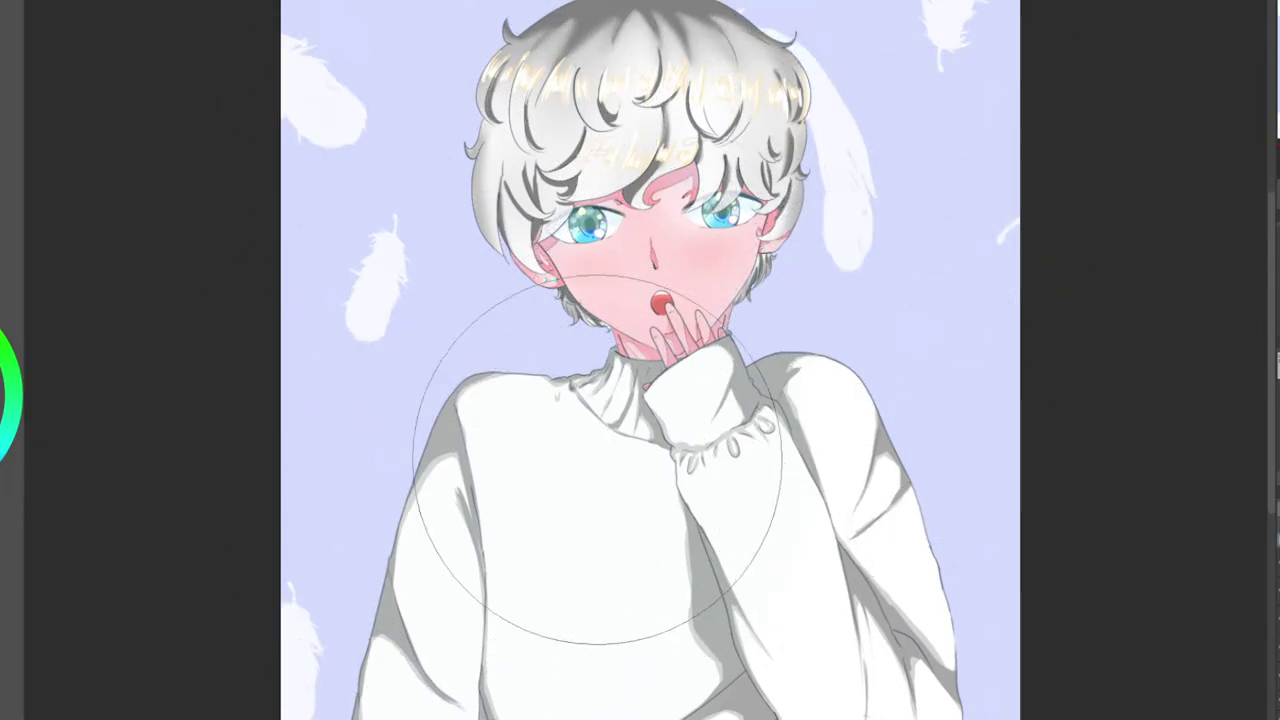
Try adding smaller white feathers between the large ones on both sides of the character with a reduced brush size.
key("e")
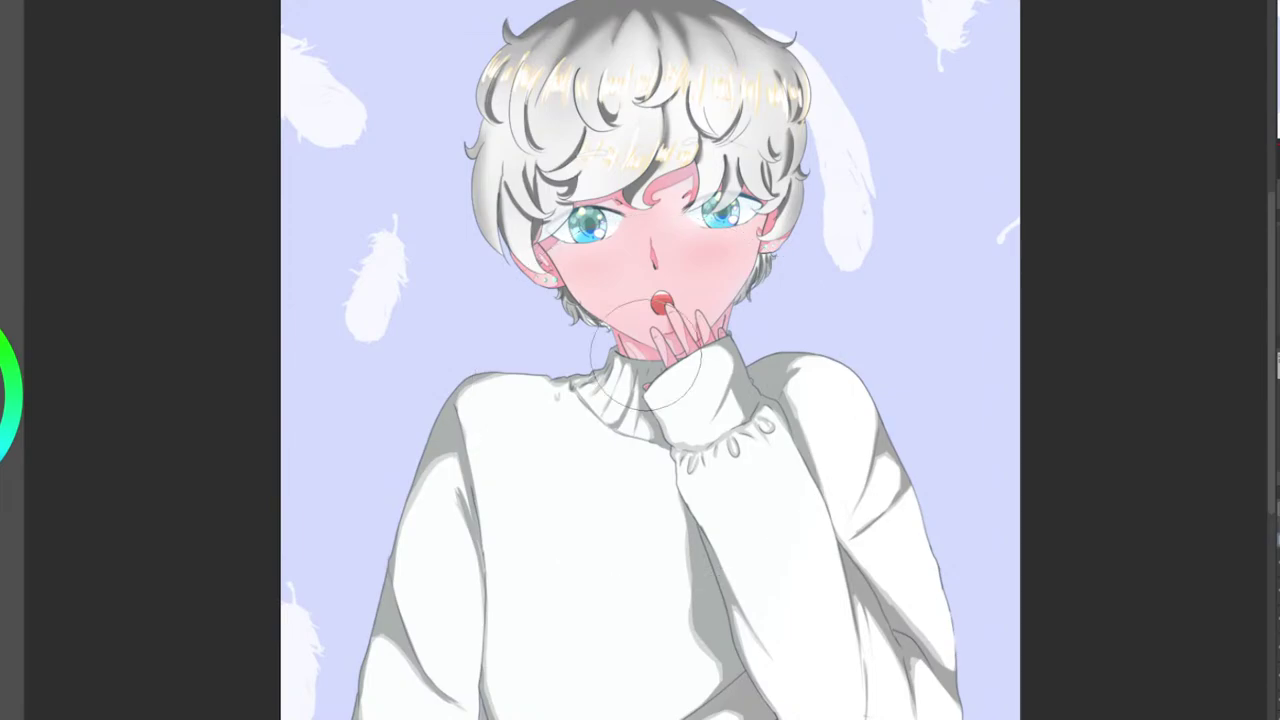
left_click(920, 362)
left_click(995, 419)
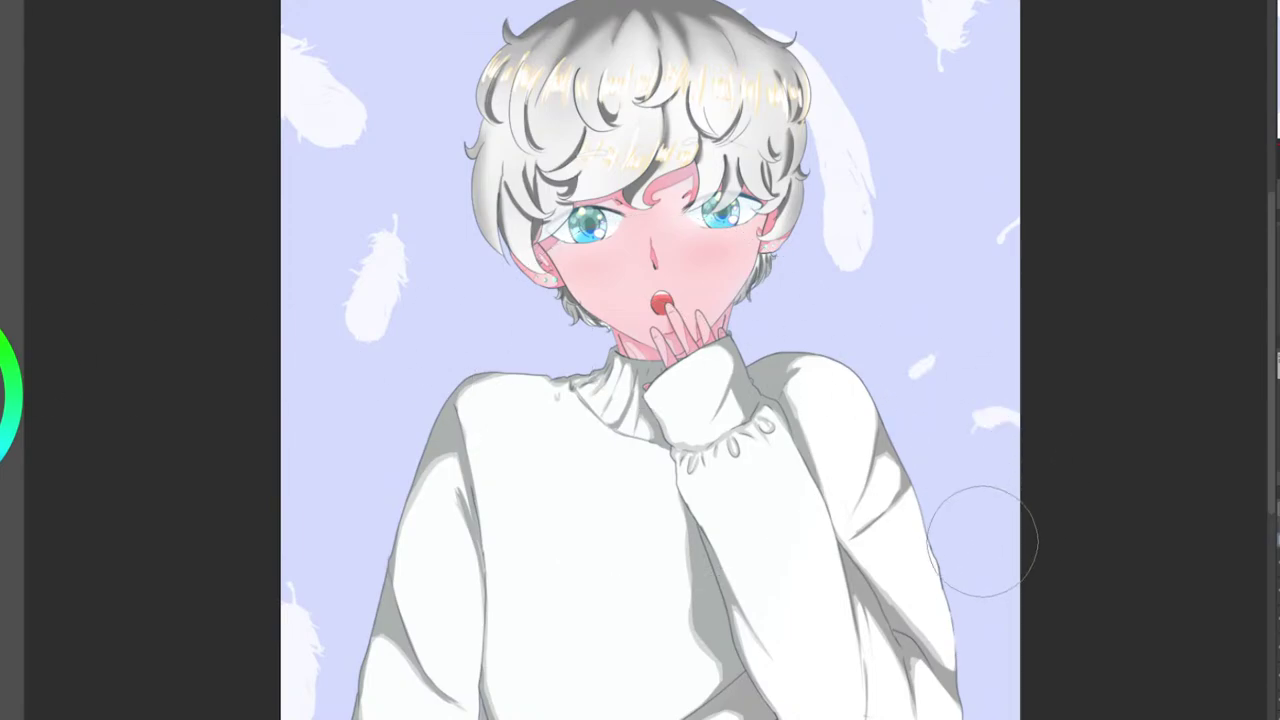
left_click(1000, 605)
left_click(416, 39)
left_click(452, 88)
left_click(475, 337)
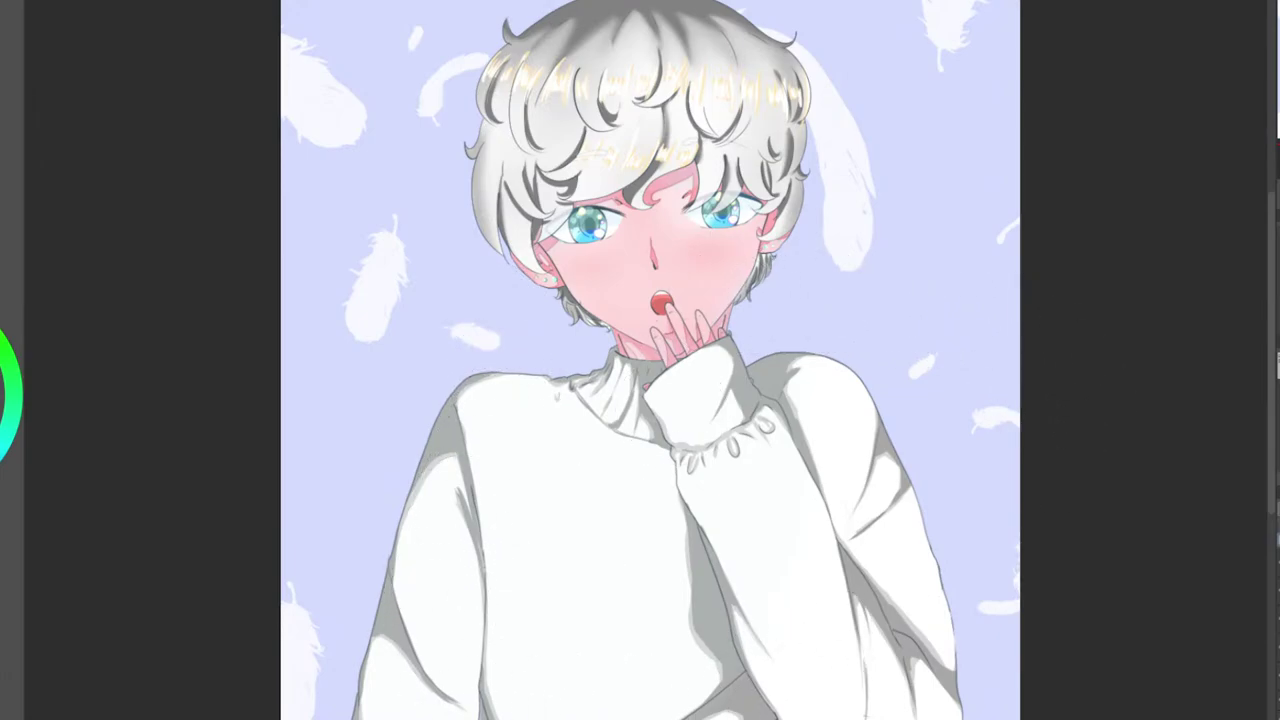
left_click(345, 372)
Undo all the feathers stamped on the lavender background.
key("ctrl+z")
key("ctrl+z")
key("ctrl+z")
key("ctrl+z")
key("ctrl+z")
key("ctrl+z")
key("ctrl+z")
key("ctrl+z")
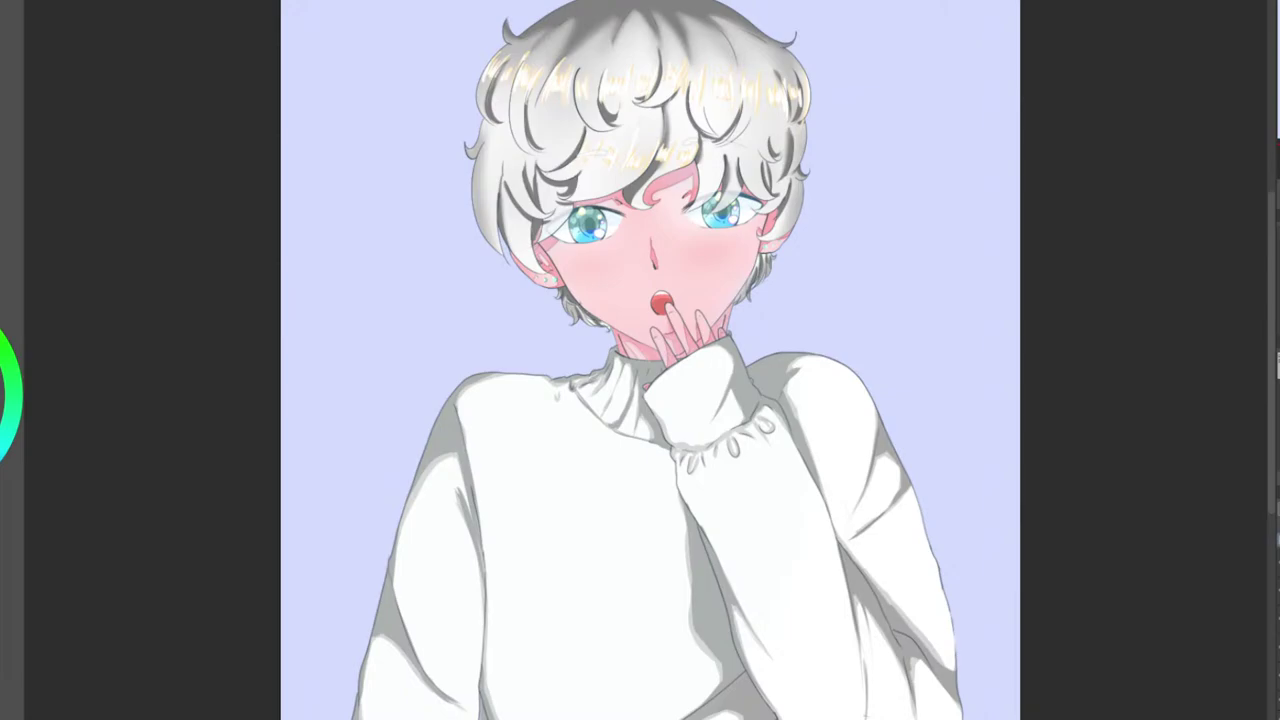
Try a diagonal trail of small white feathers rising beside the hair on the left, and undo it.
mouse_move(240, 421)
left_mouse_down()
mouse_move(330, 352)
mouse_move(408, 247)
left_mouse_up()
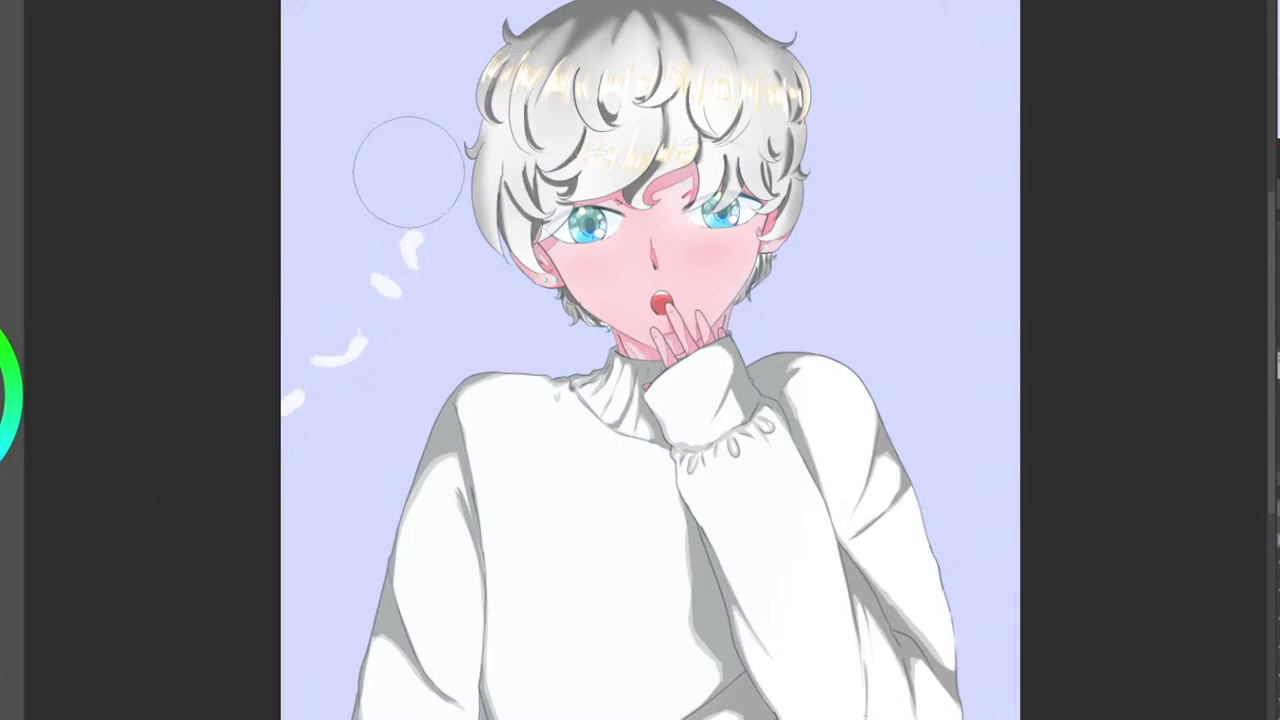
key("ctrl+z")
key("ctrl+z")
key("ctrl+z")
key("ctrl+z")
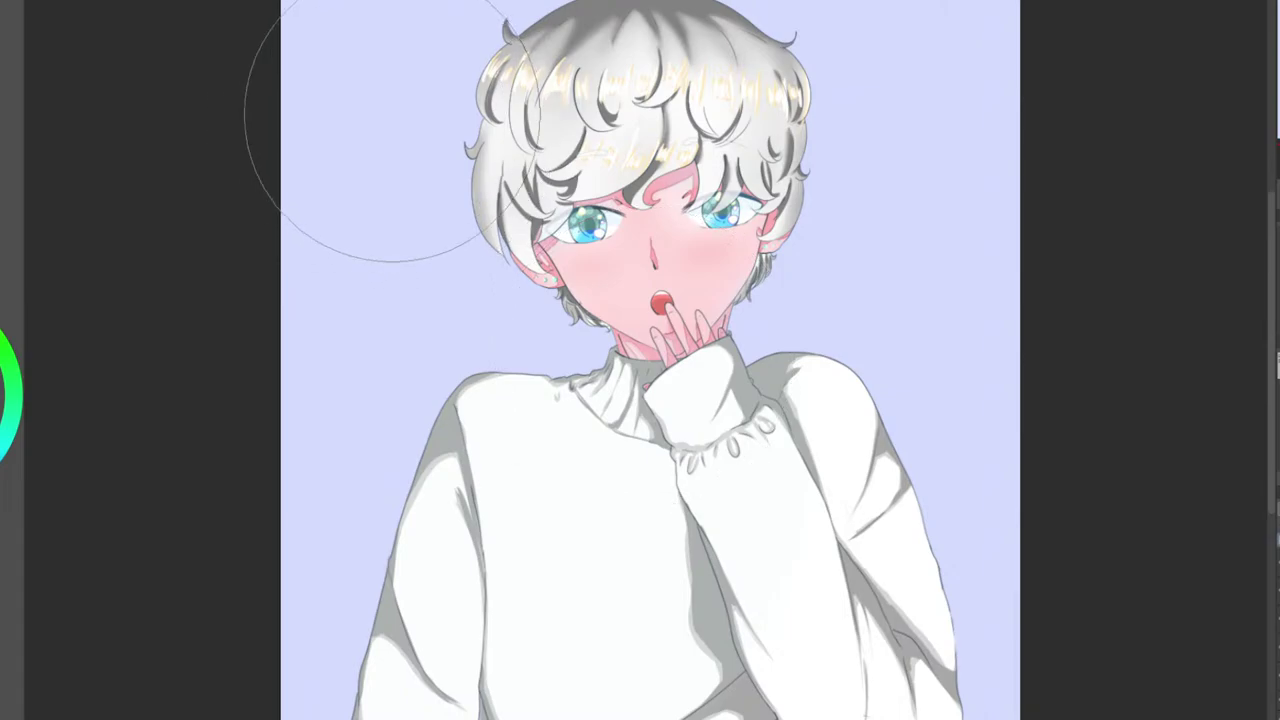
Scatter four white feathers of varying size and angle down the background left of the character using a larger feather brush.
left_click_drag(286, 10, 318, 62)
left_click_drag(388, 352, 452, 314)
left_click_drag(500, 255, 400, 157)
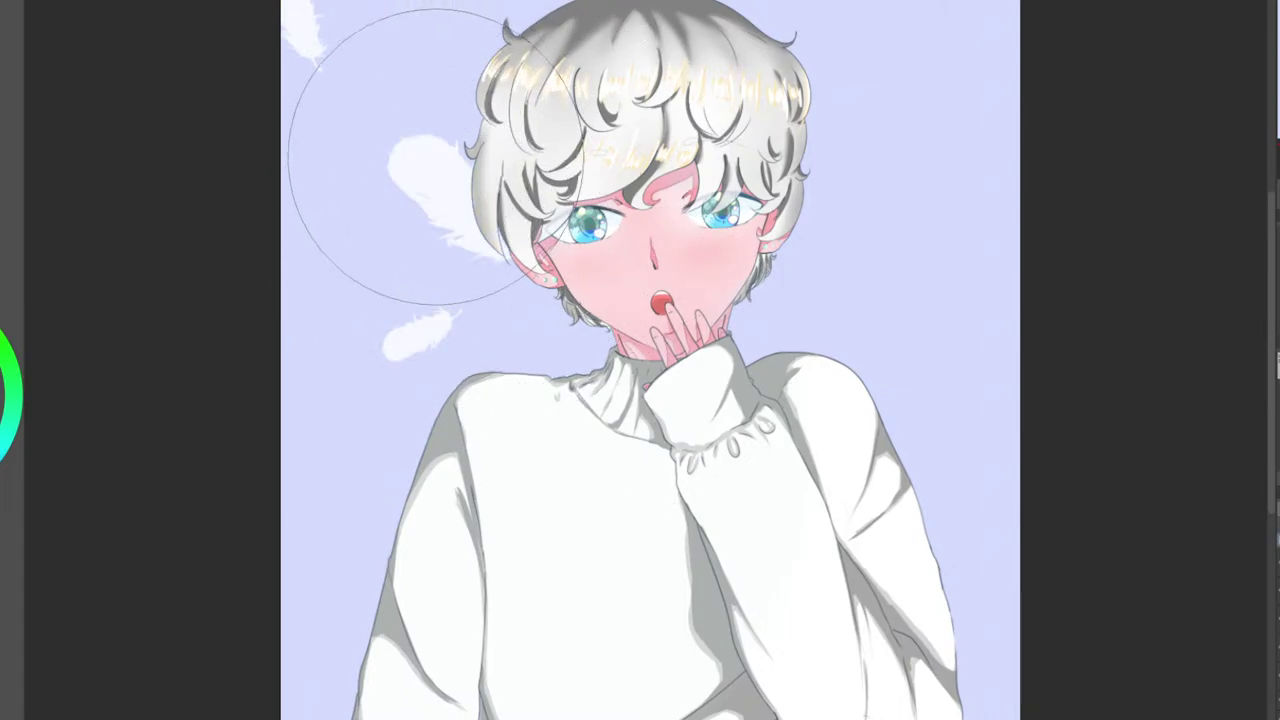
left_click_drag(372, 538, 356, 626)
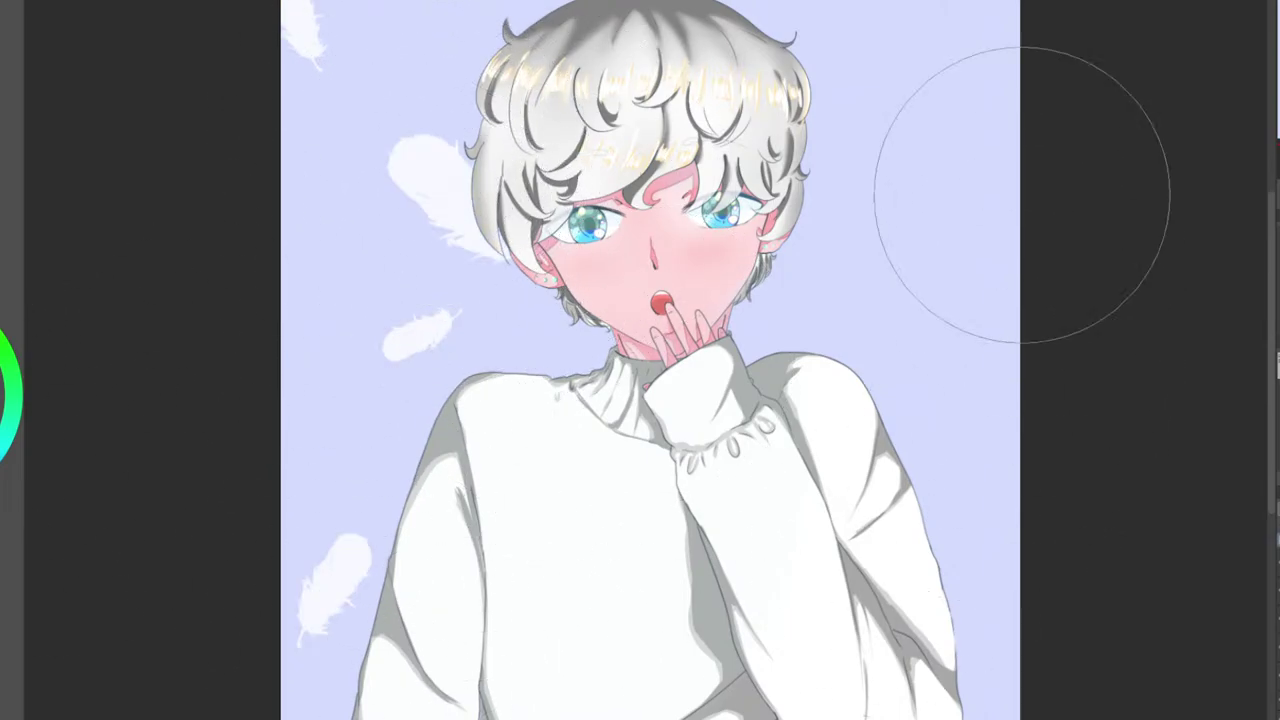
Replace a crowded feather stroke right of the character with separate white feathers near the upper edge, hair, shoulder and canvas edge.
left_click_drag(998, 8, 848, 247)
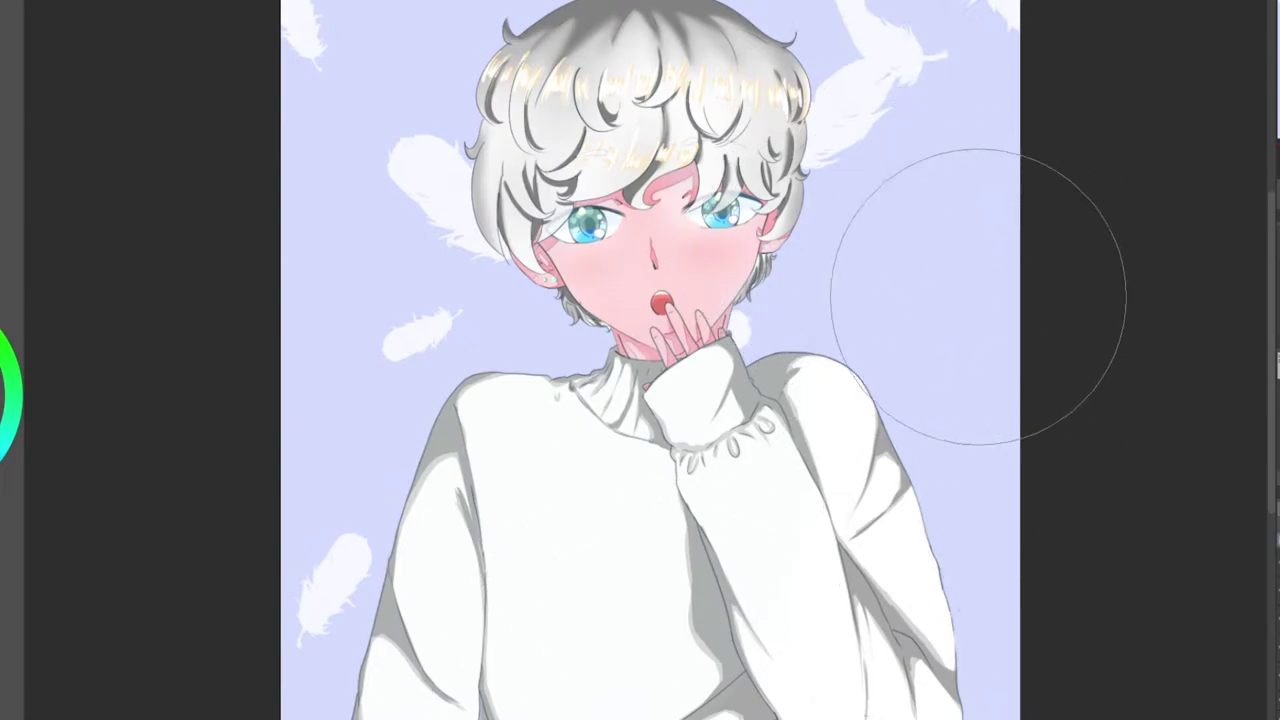
key("ctrl+z")
left_click_drag(960, 55, 910, 12)
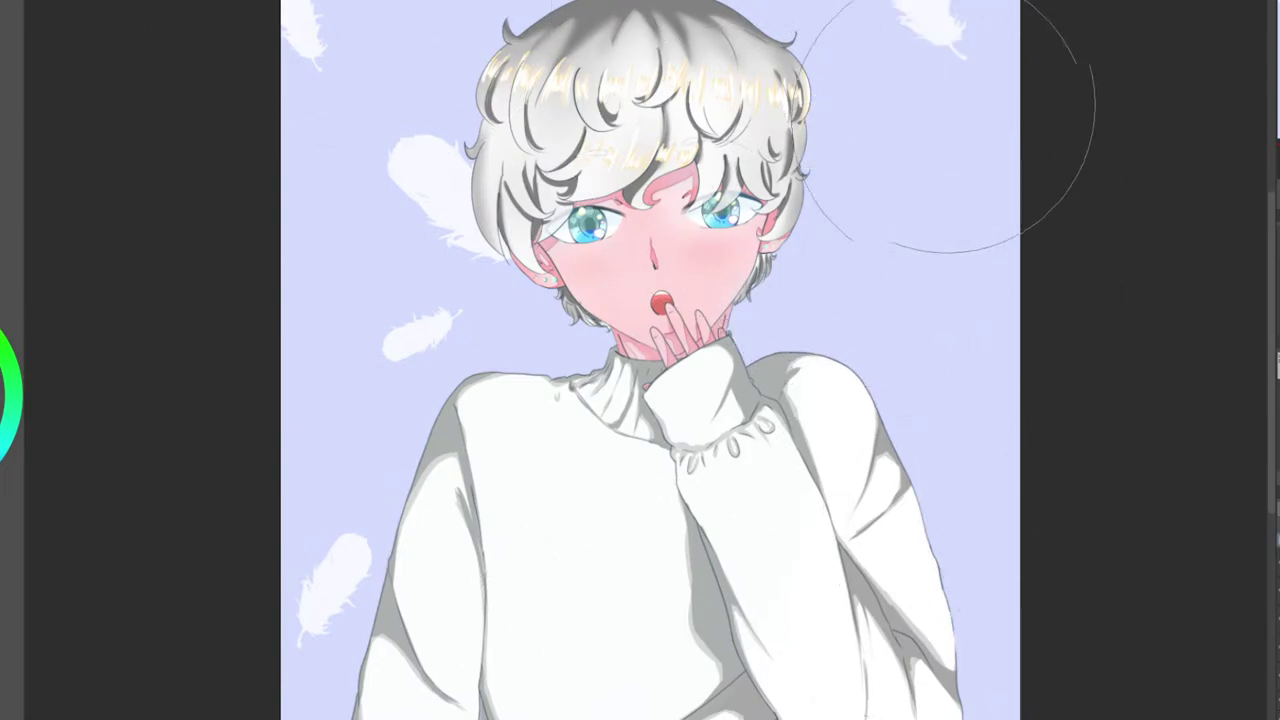
left_click_drag(858, 208, 808, 165)
left_click_drag(1012, 452, 932, 430)
left_click(992, 654)
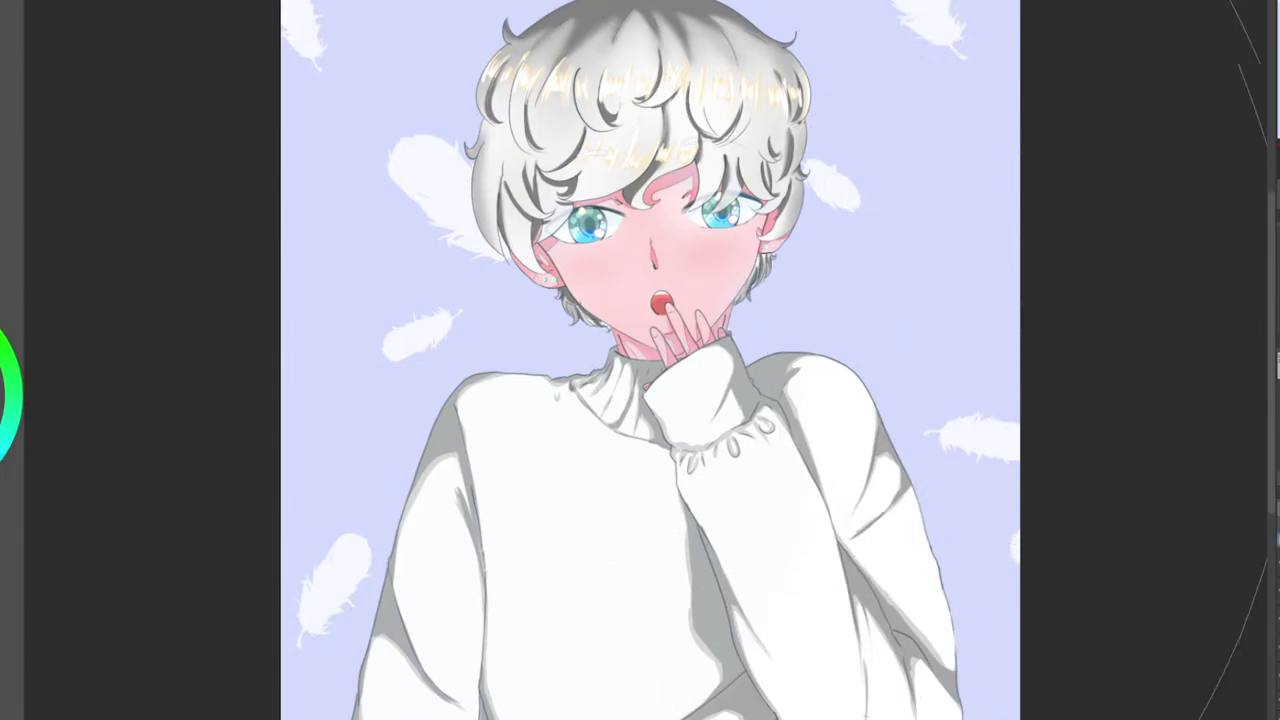
Try oversized white feathers across the lavender background with a huge feather brush, and undo the crowded ones covering the background beside the face.
left_click(950, 242)
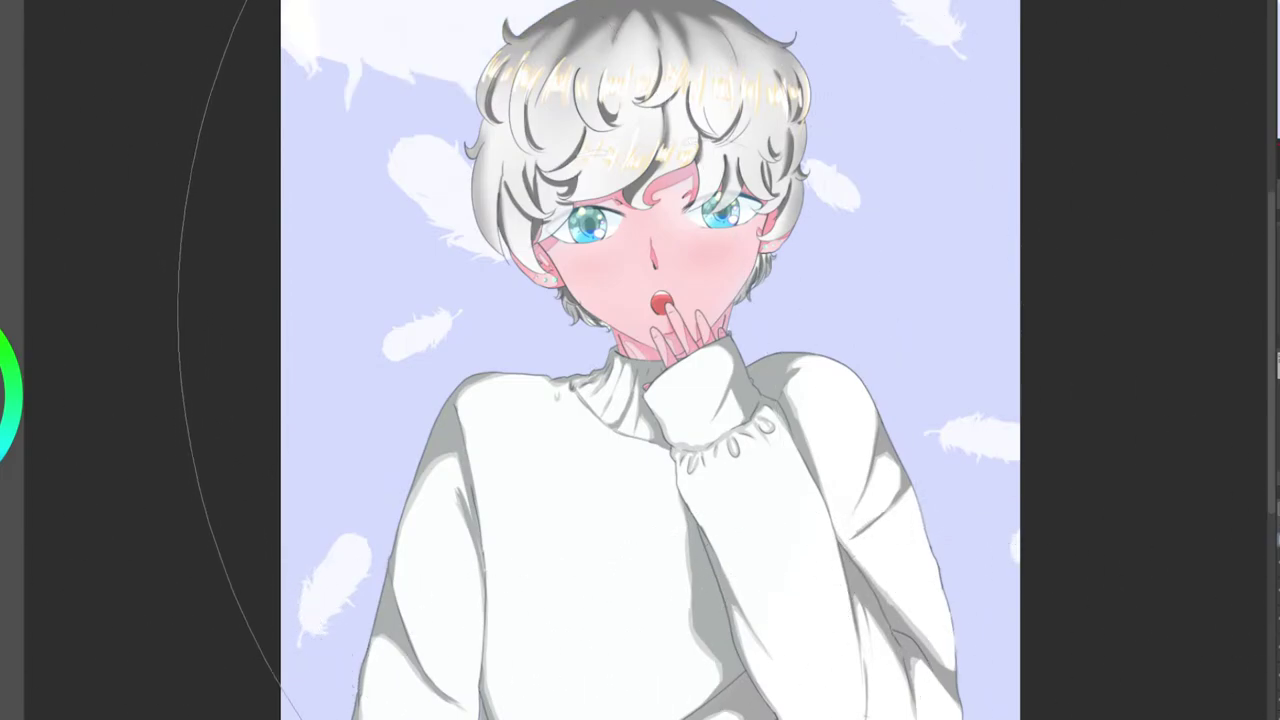
left_click(908, 338)
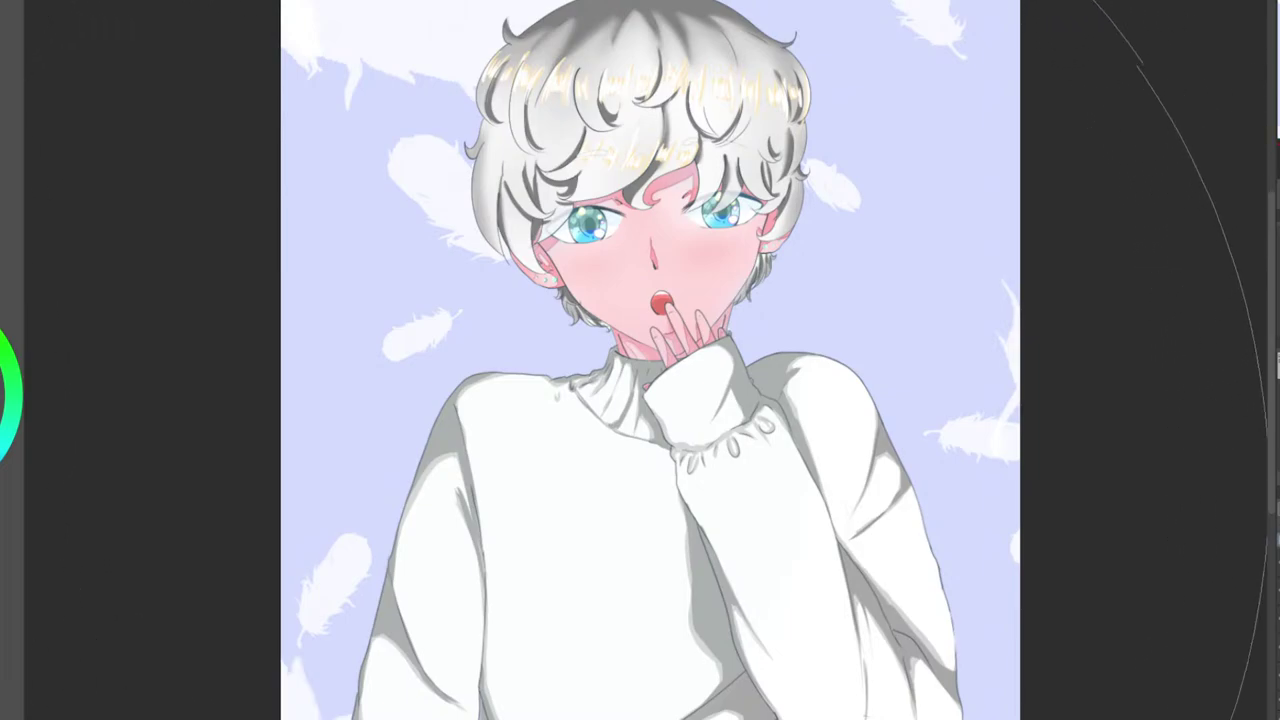
left_click(484, 376)
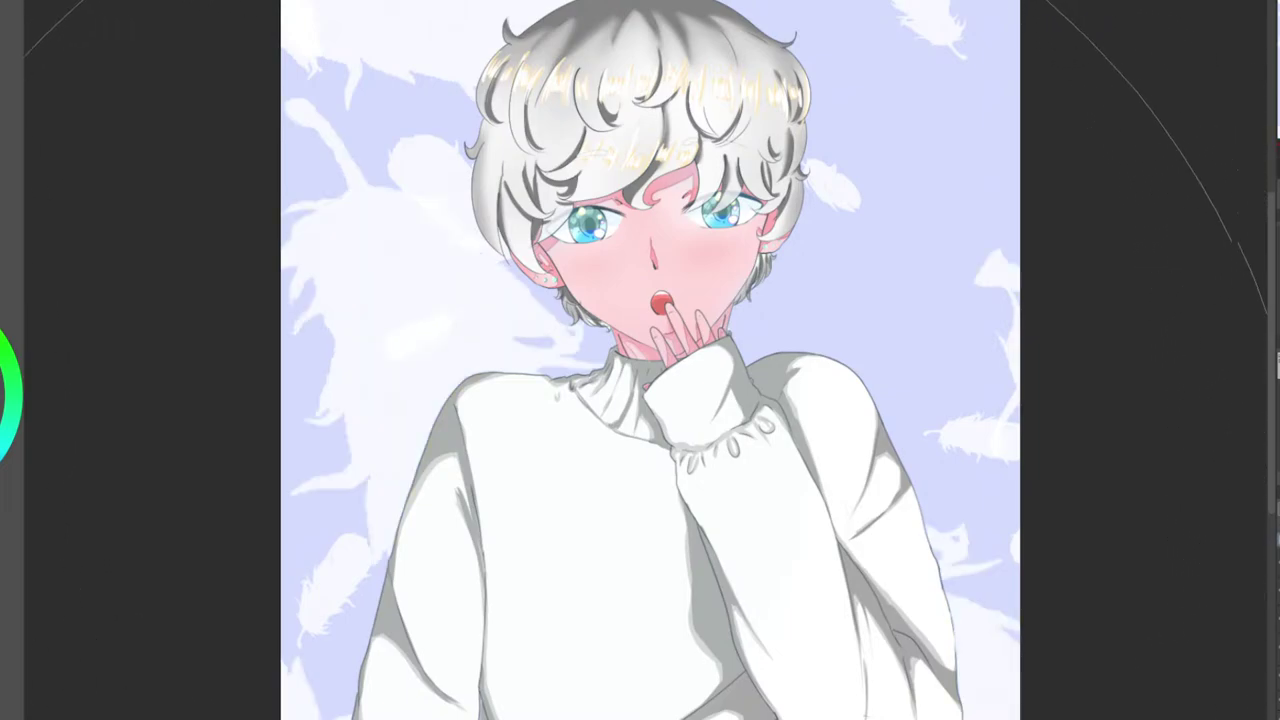
key("ctrl+z")
key("ctrl+z")
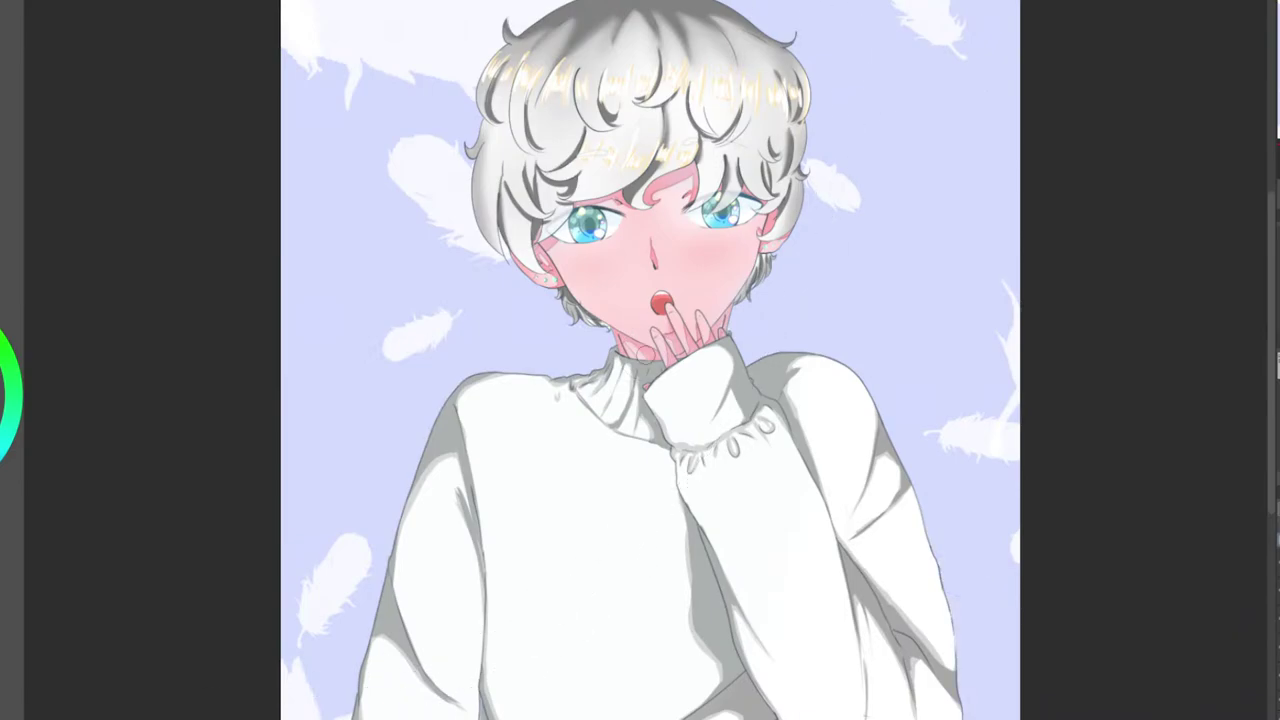
Scatter small white feathers right of the character's face and shoulder and in the gaps of the background beside the other arm.
left_click_drag(860, 322, 1000, 196)
key("ctrl+z")
mouse_move(957, 223)
left_mouse_down()
mouse_move(951, 209)
mouse_move(833, 311)
left_mouse_up()
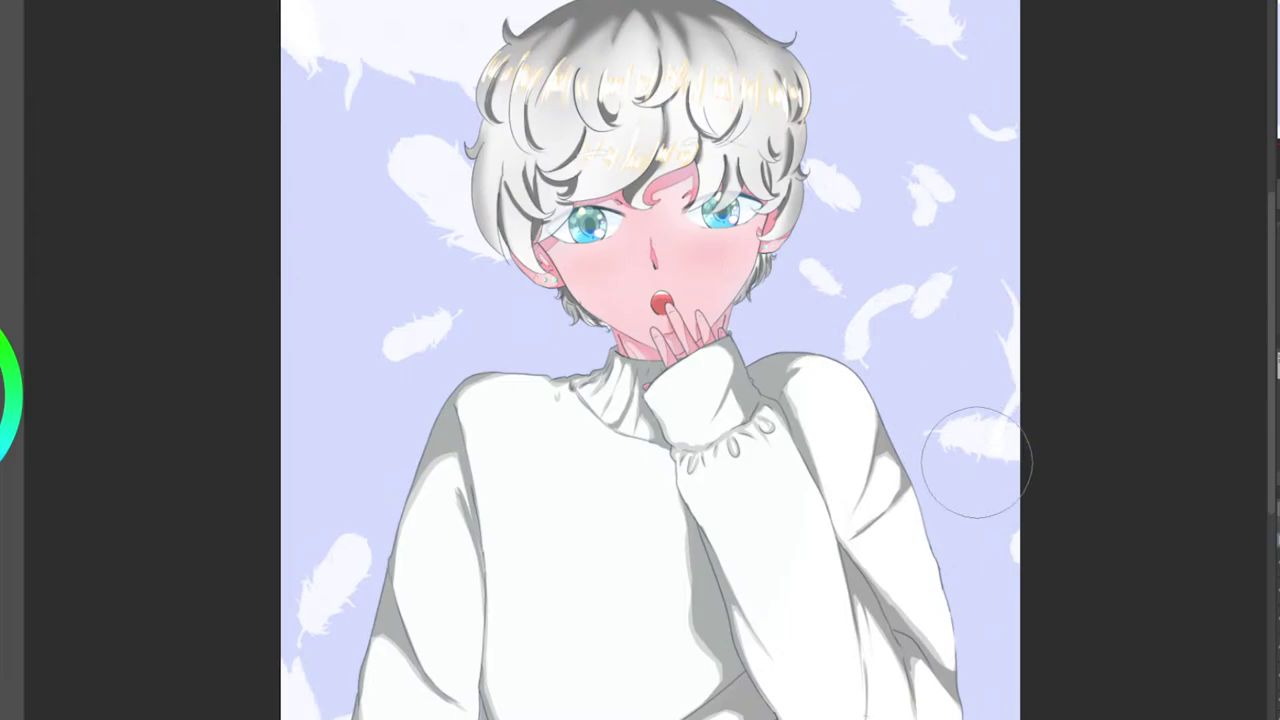
left_click(348, 452)
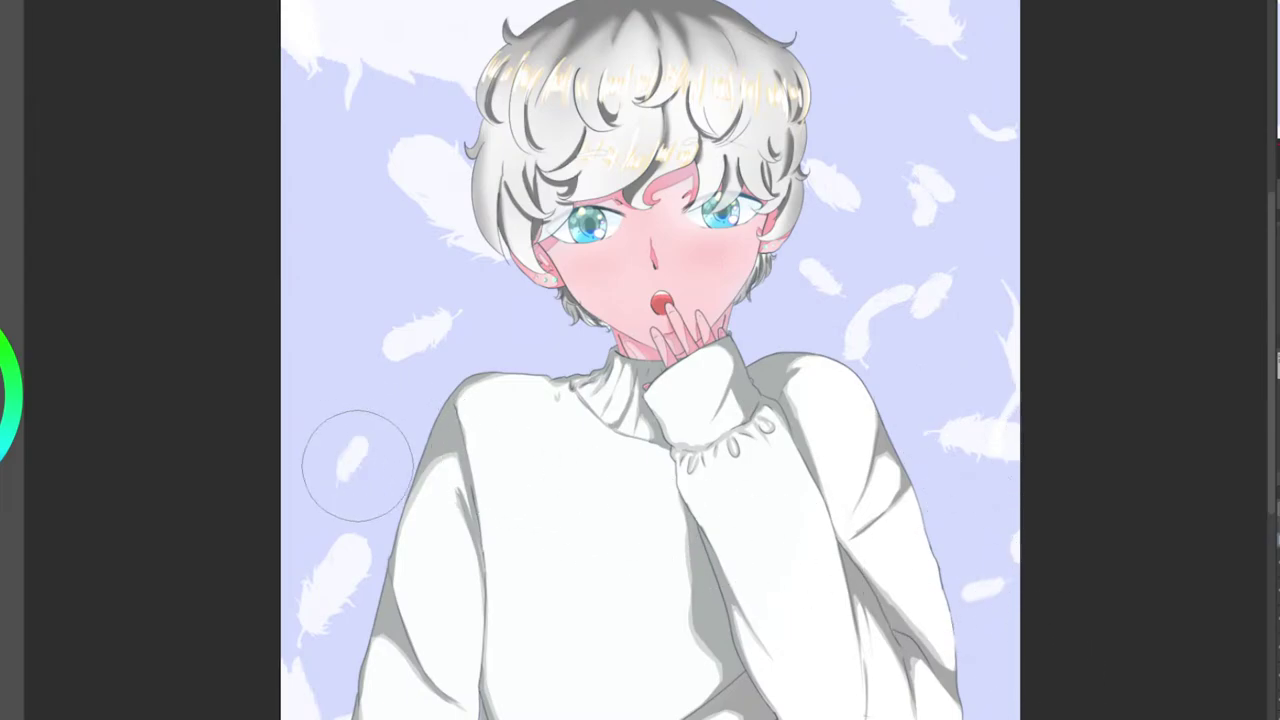
left_click(308, 215)
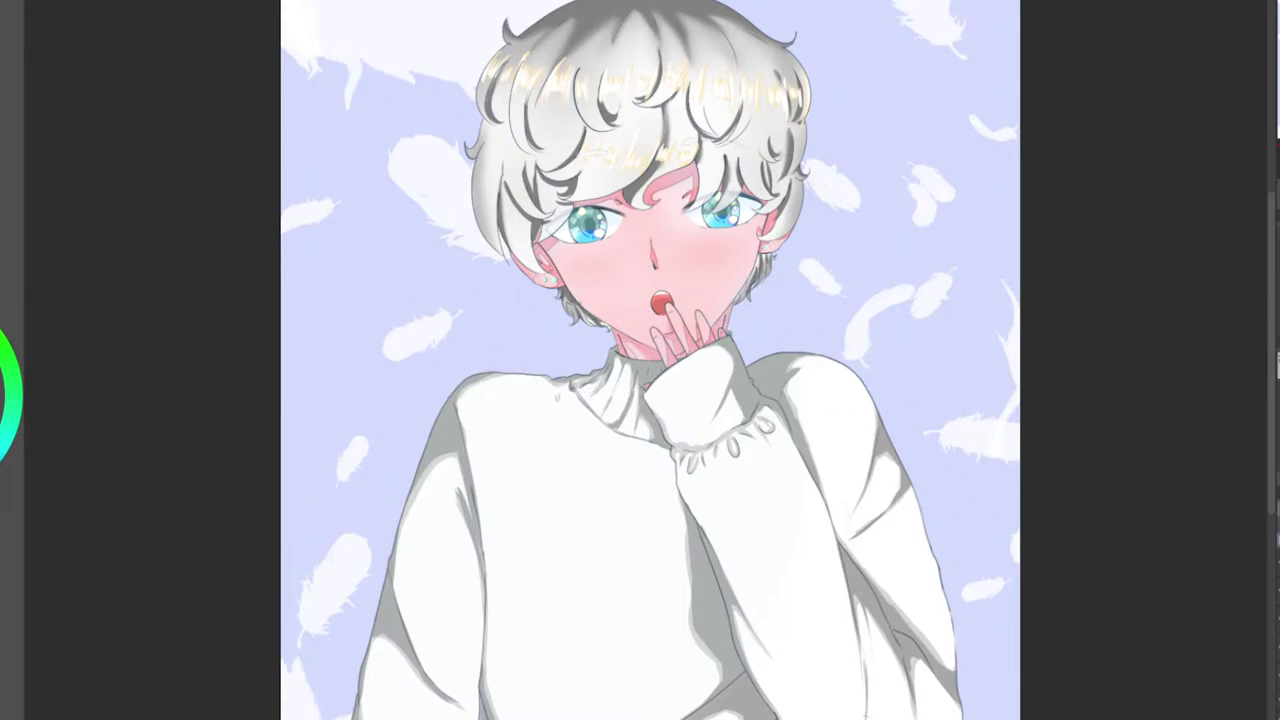
scroll(745, 270, "down", 1)
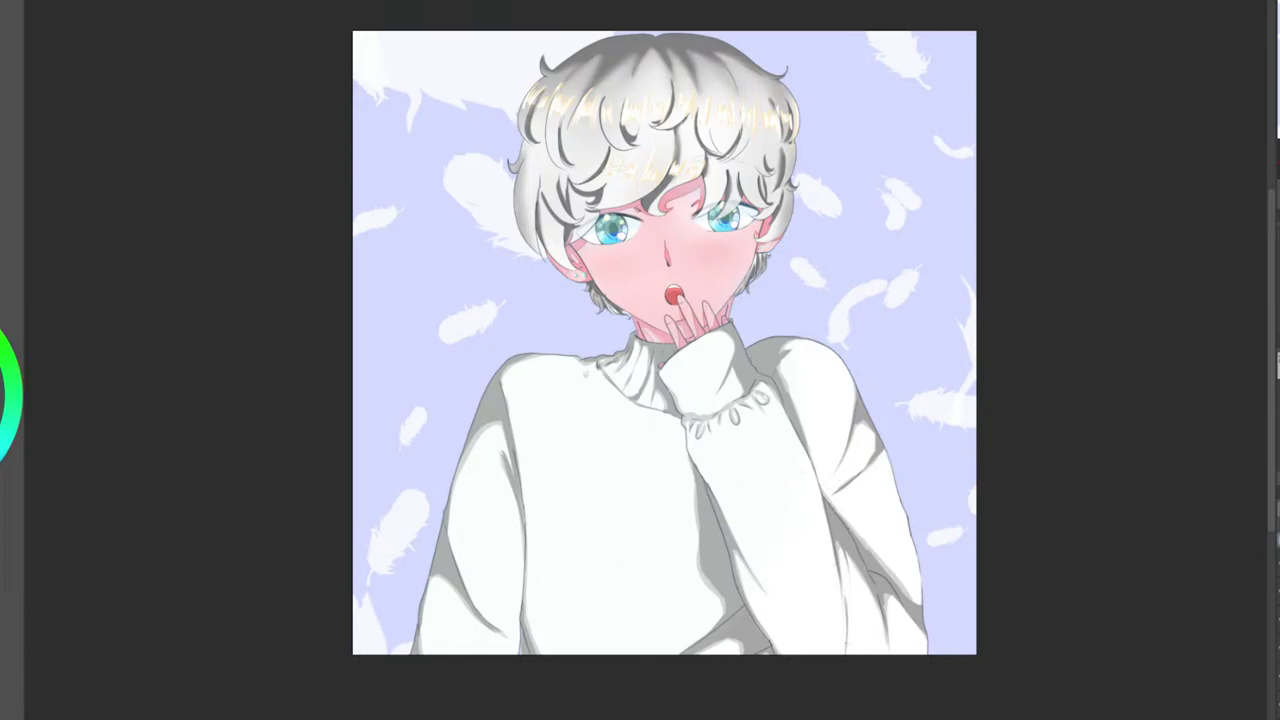
Try small white feathers falling diagonally across the raised sleeve and sweater with a smaller brush, and undo them.
left_click(4, 645)
key("bracketleft")
key("bracketleft")
key("bracketleft")
left_click(852, 460)
left_click(695, 586)
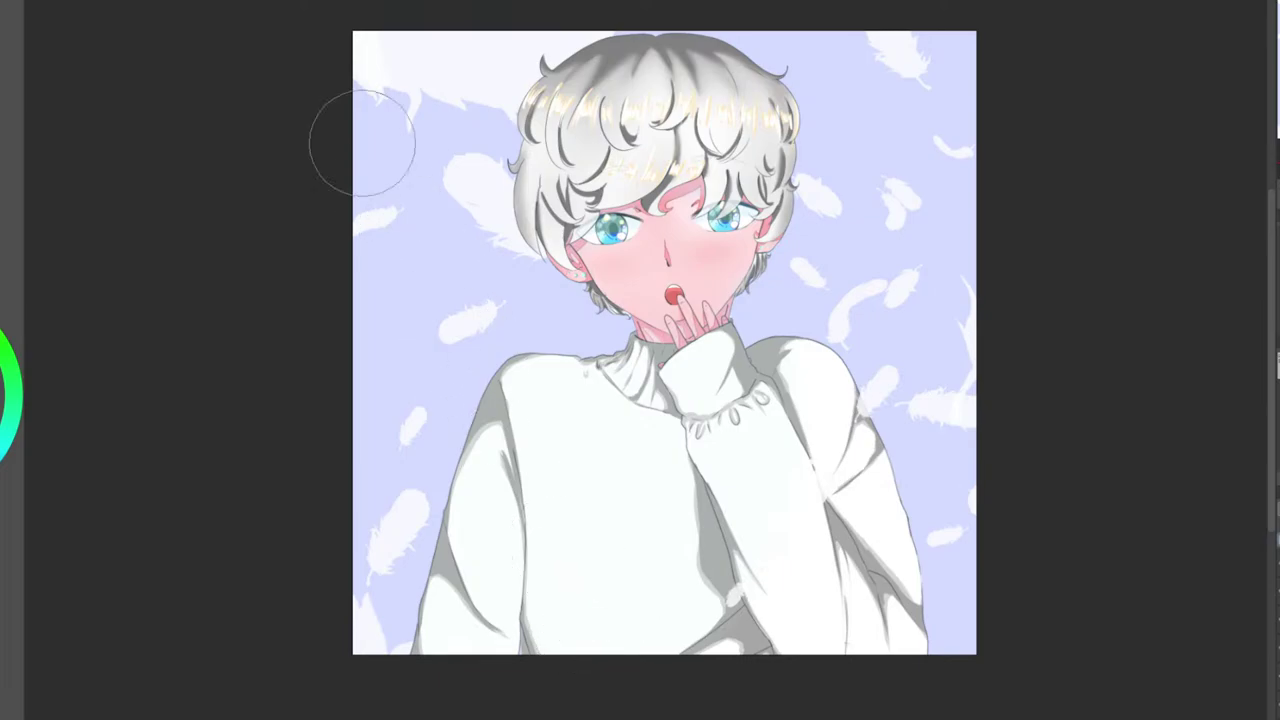
key("ctrl+z")
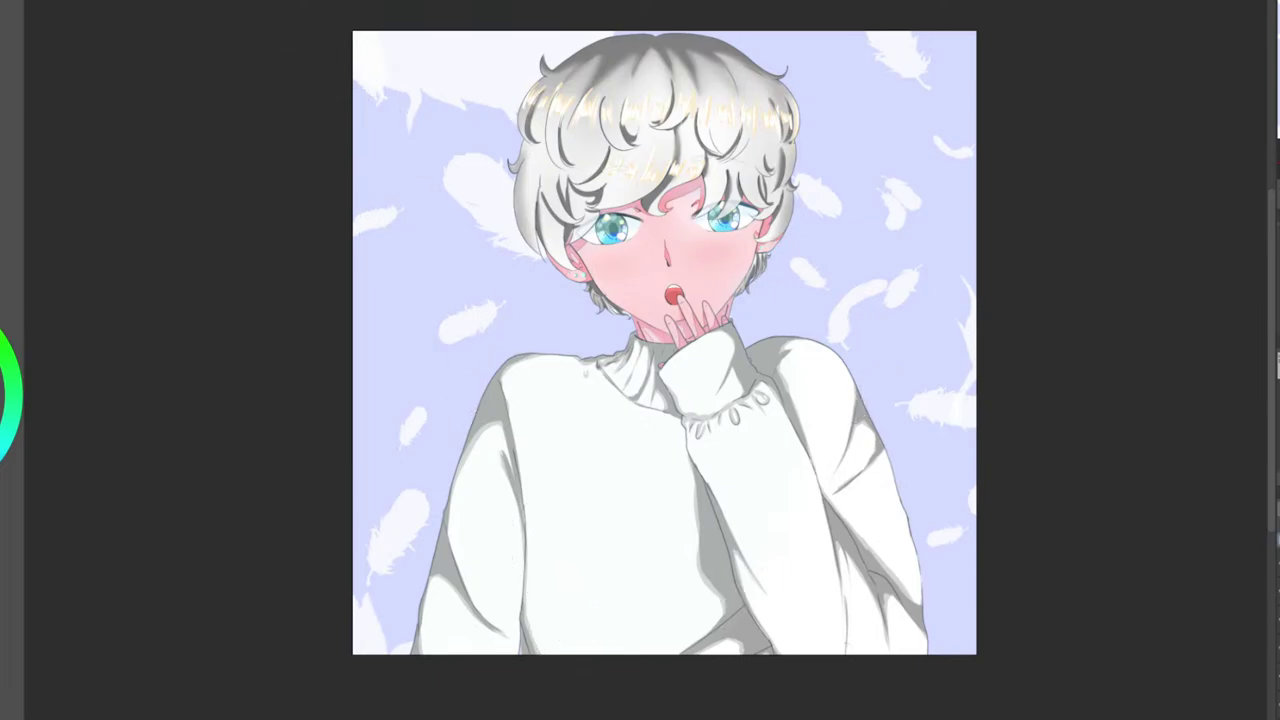
Try larger white feathers from the shoulder down over the sweater's lower folds, and undo them.
key("bracketright")
key("bracketright")
key("bracketright")
mouse_move(918, 432)
left_mouse_down()
mouse_move(834, 508)
mouse_move(656, 598)
left_mouse_up()
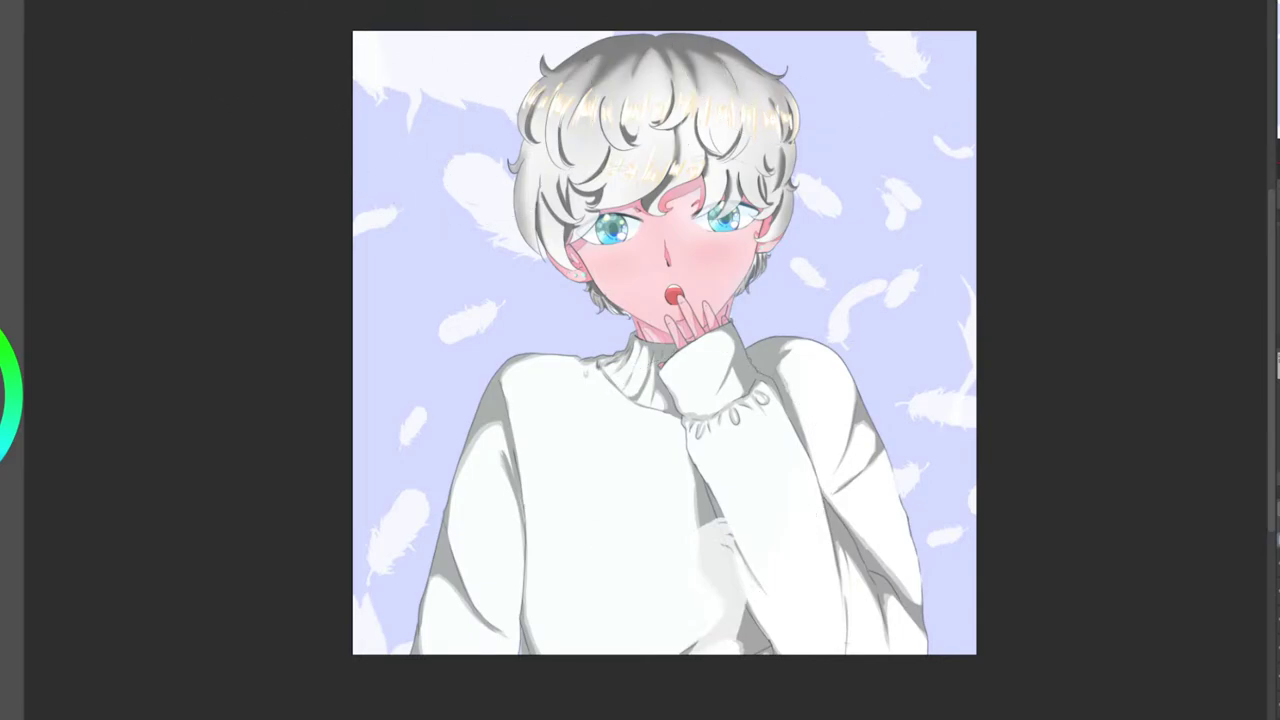
key("ctrl+z")
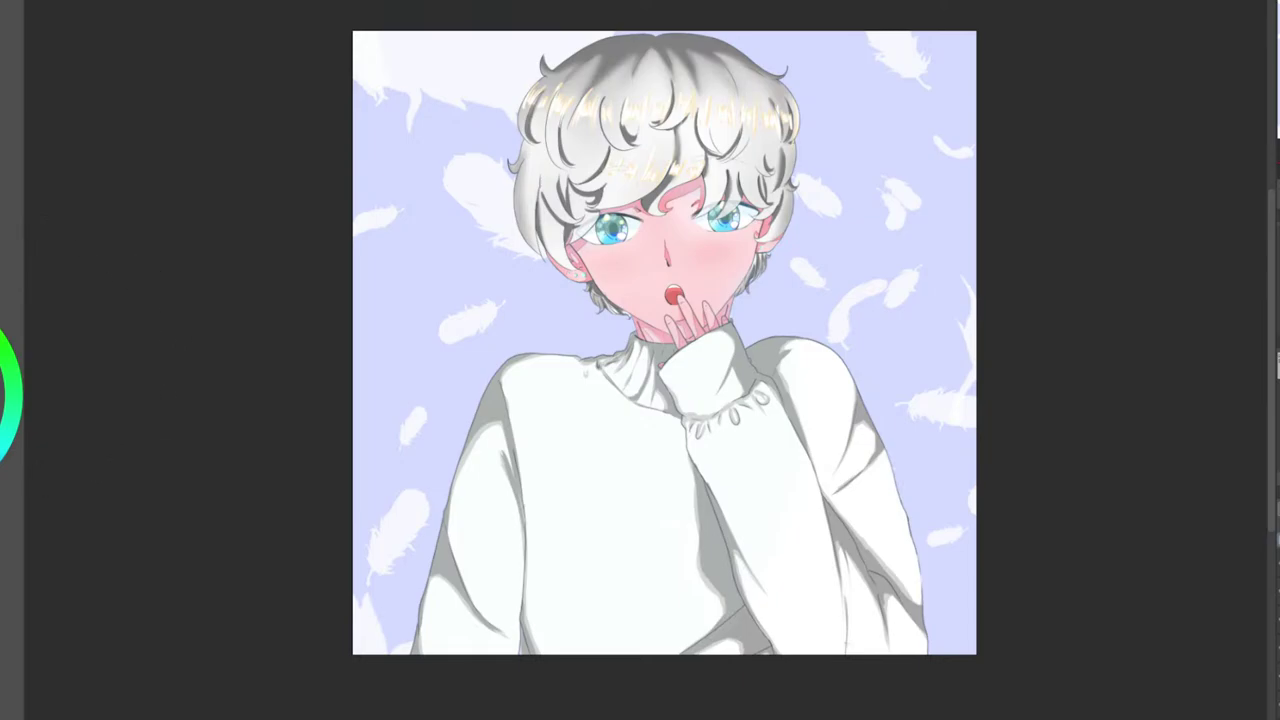
Try large periwinkle-blue feathers over the sweater chest, beside the hair and in the background near the upper-left corner.
left_click(809, 512)
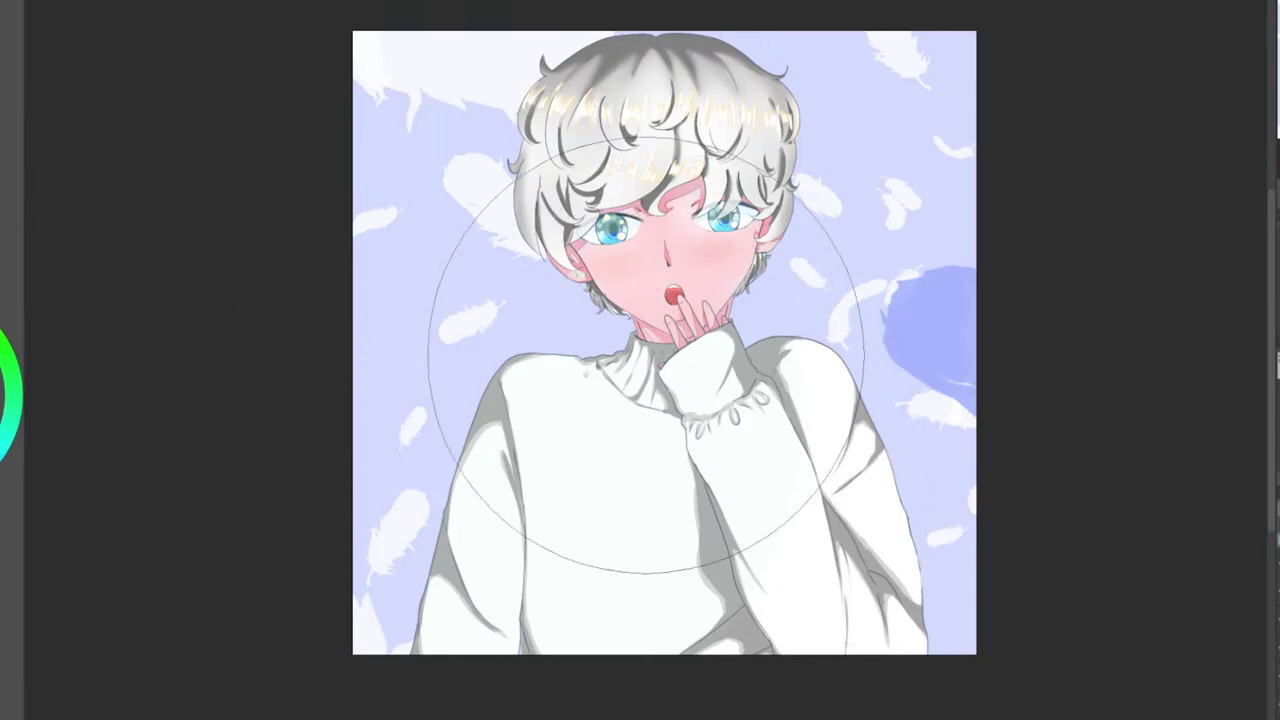
key("ctrl+z")
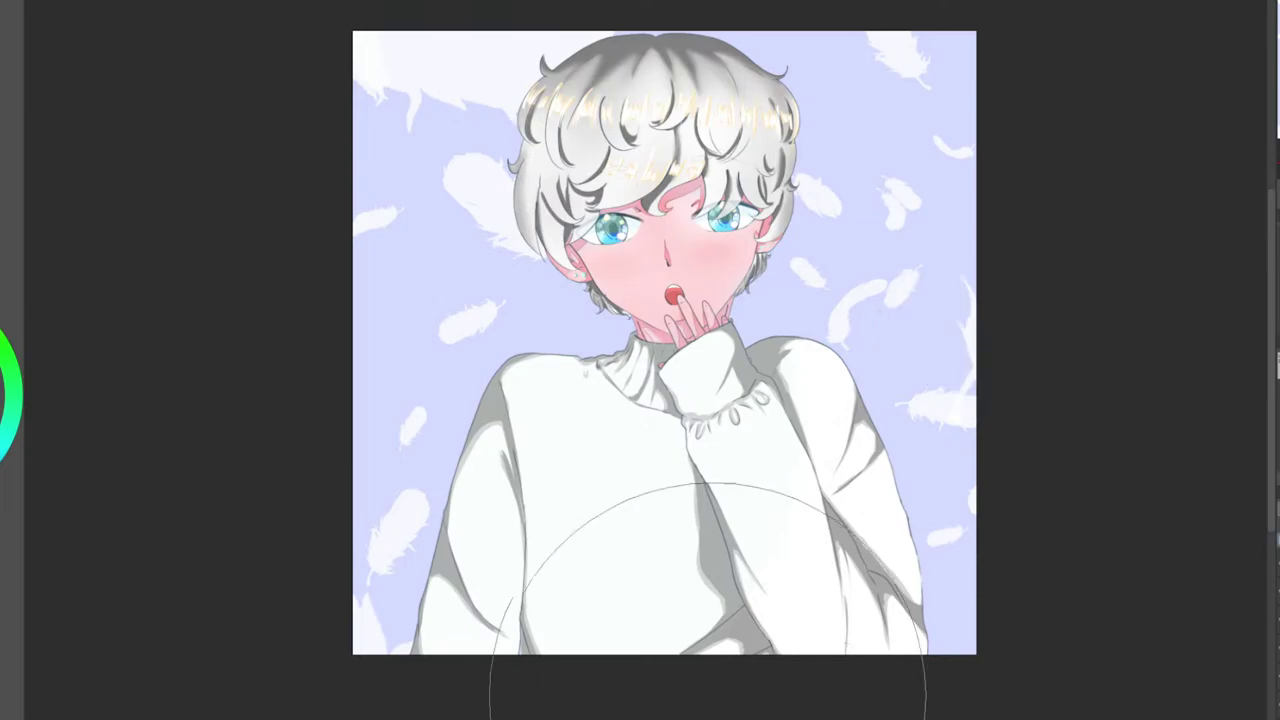
left_click(718, 543)
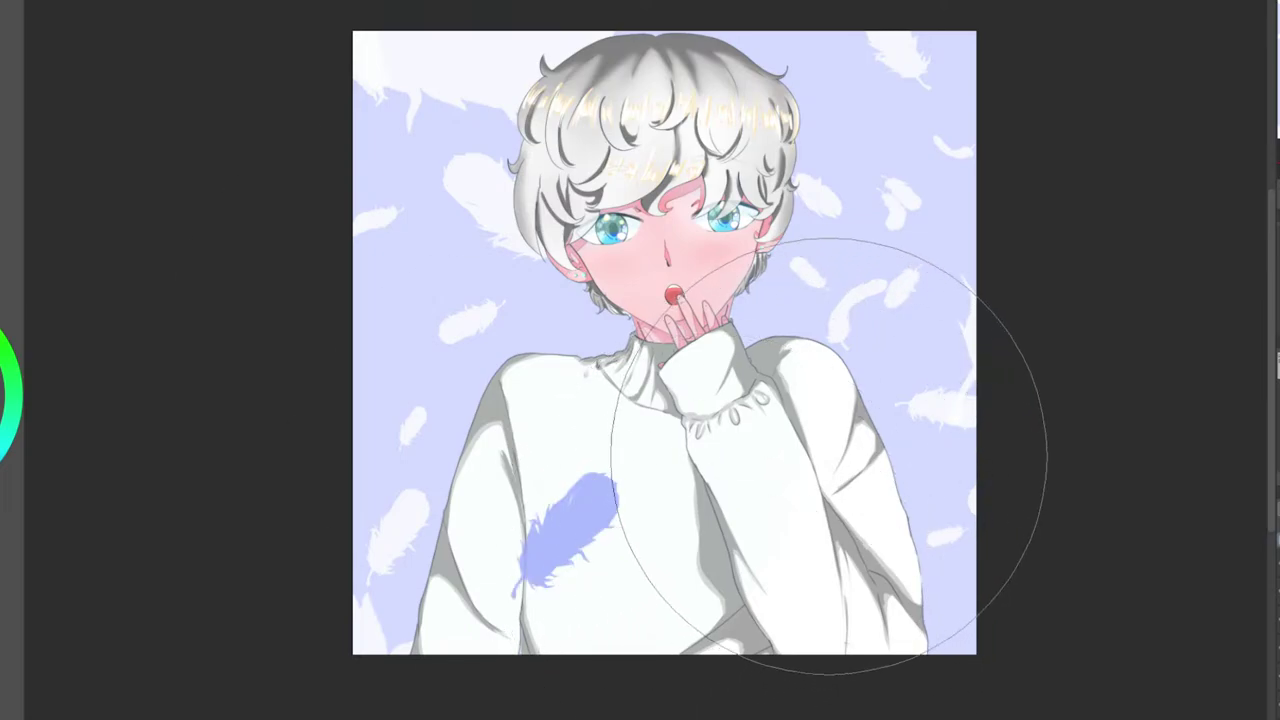
left_click(829, 463)
left_click(890, 535)
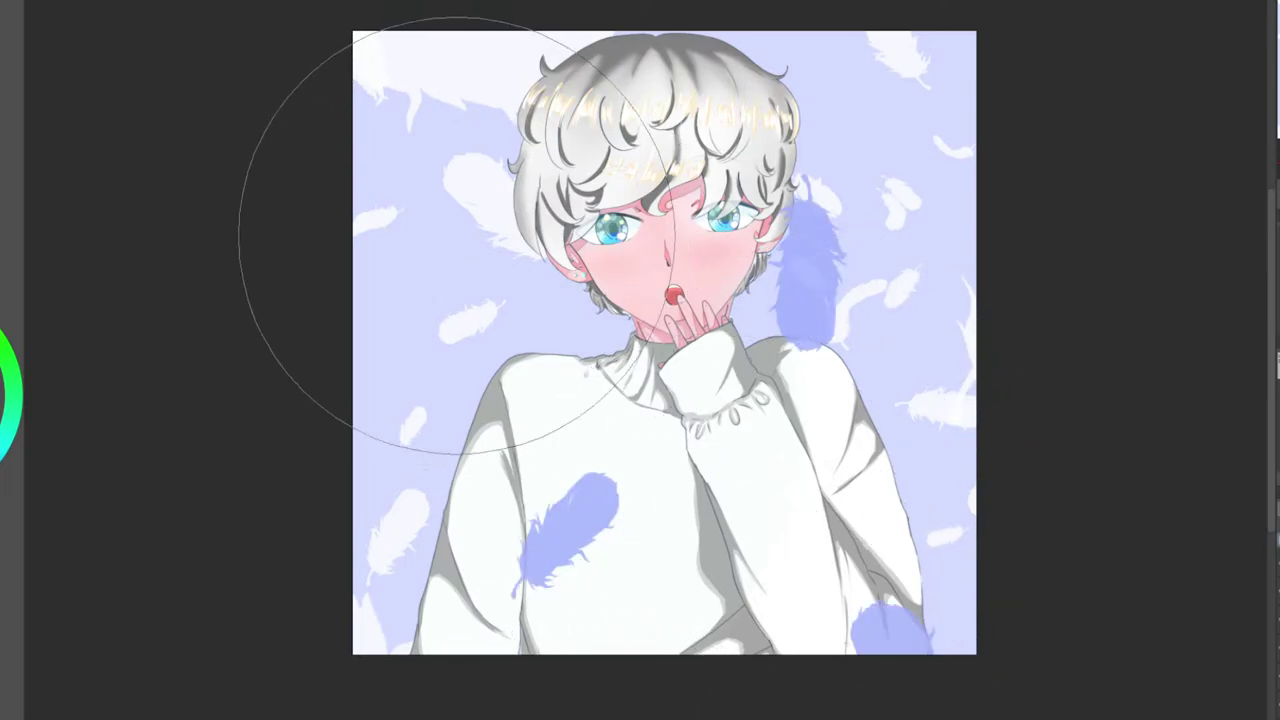
left_click(460, 230)
left_click(500, 345)
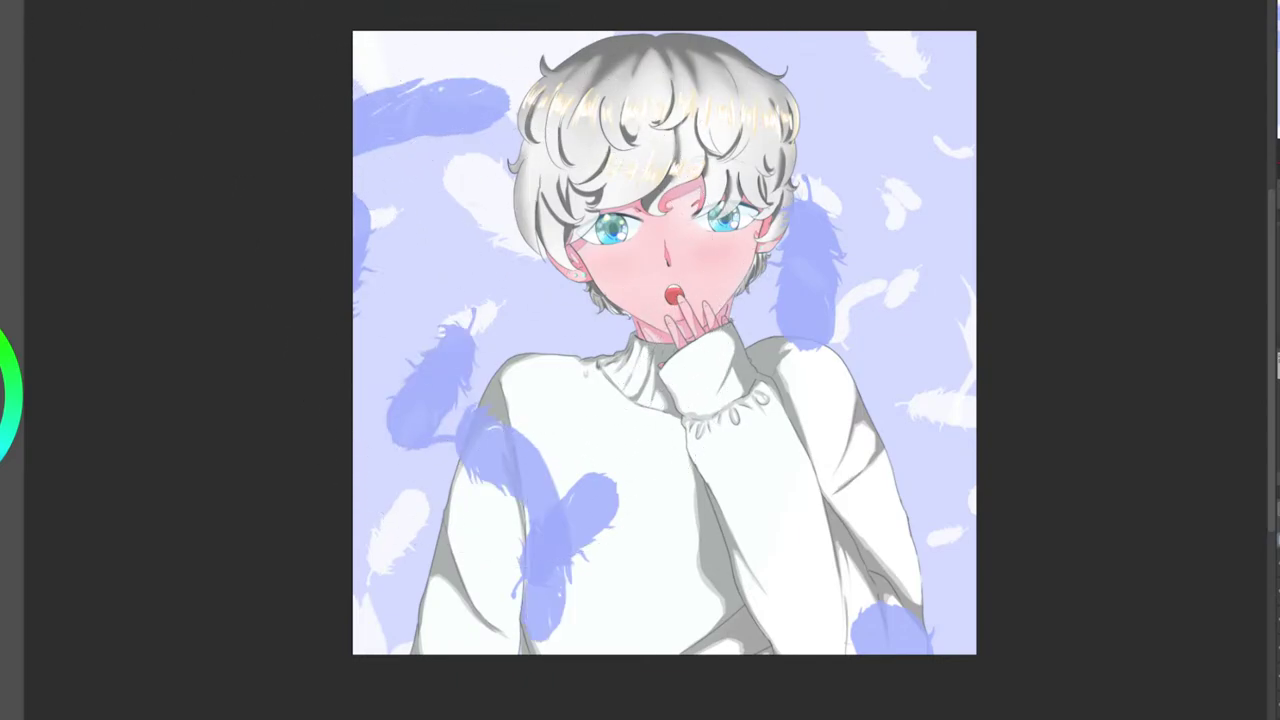
key("ctrl+z")
scroll(770, 208, "down", 1)
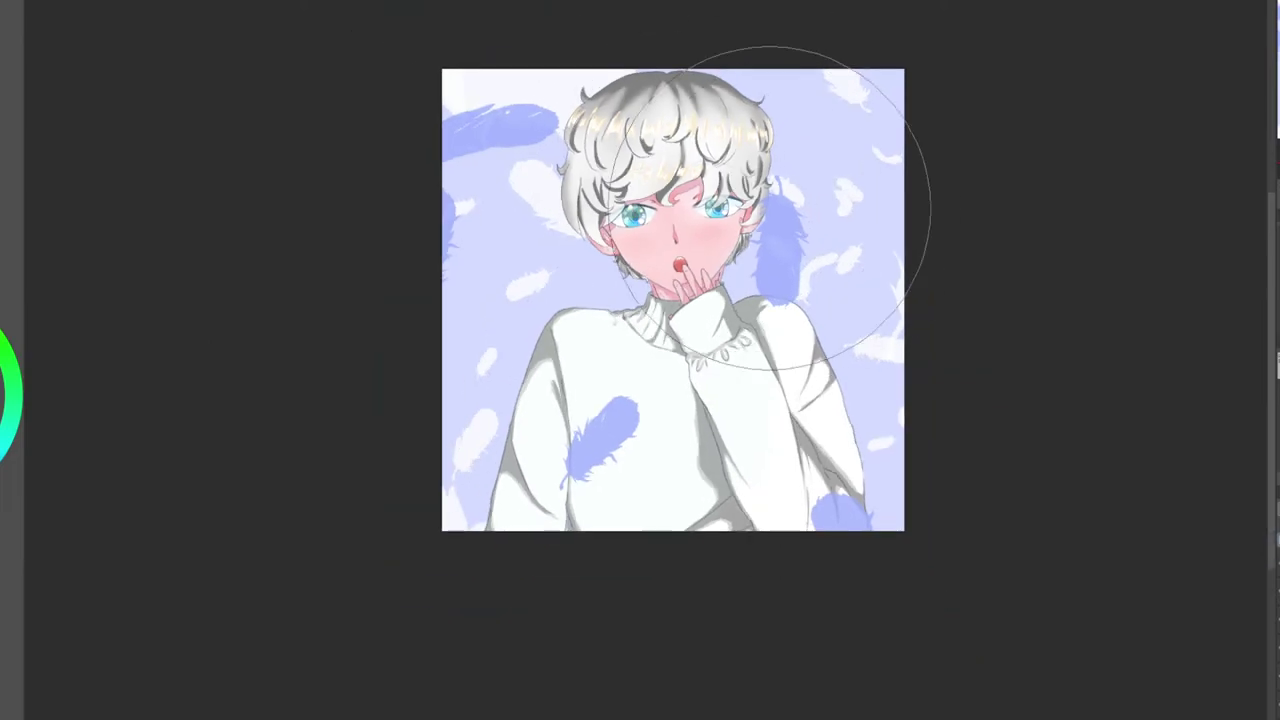
scroll(910, 265, "up", 1)
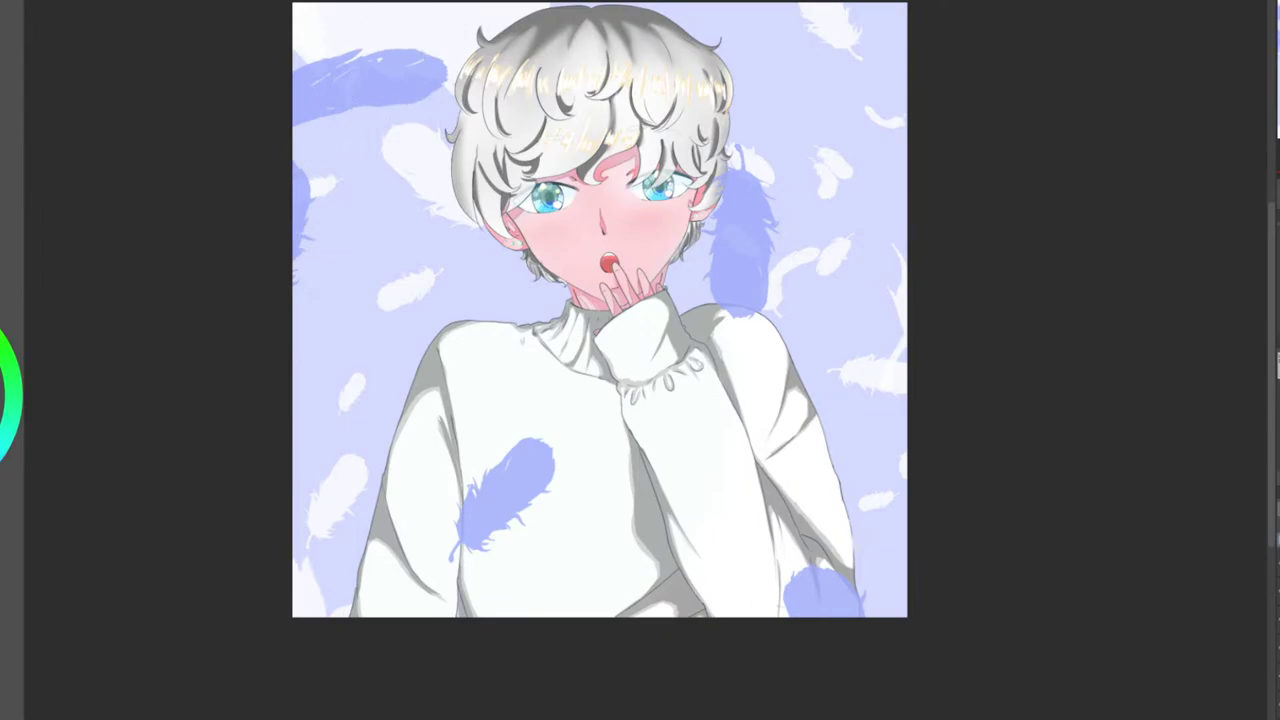
Undo all the blue feathers stamped over the character and background.
key("ctrl+z")
key("ctrl+z")
key("ctrl+z")
key("ctrl+z")
key("ctrl+z")
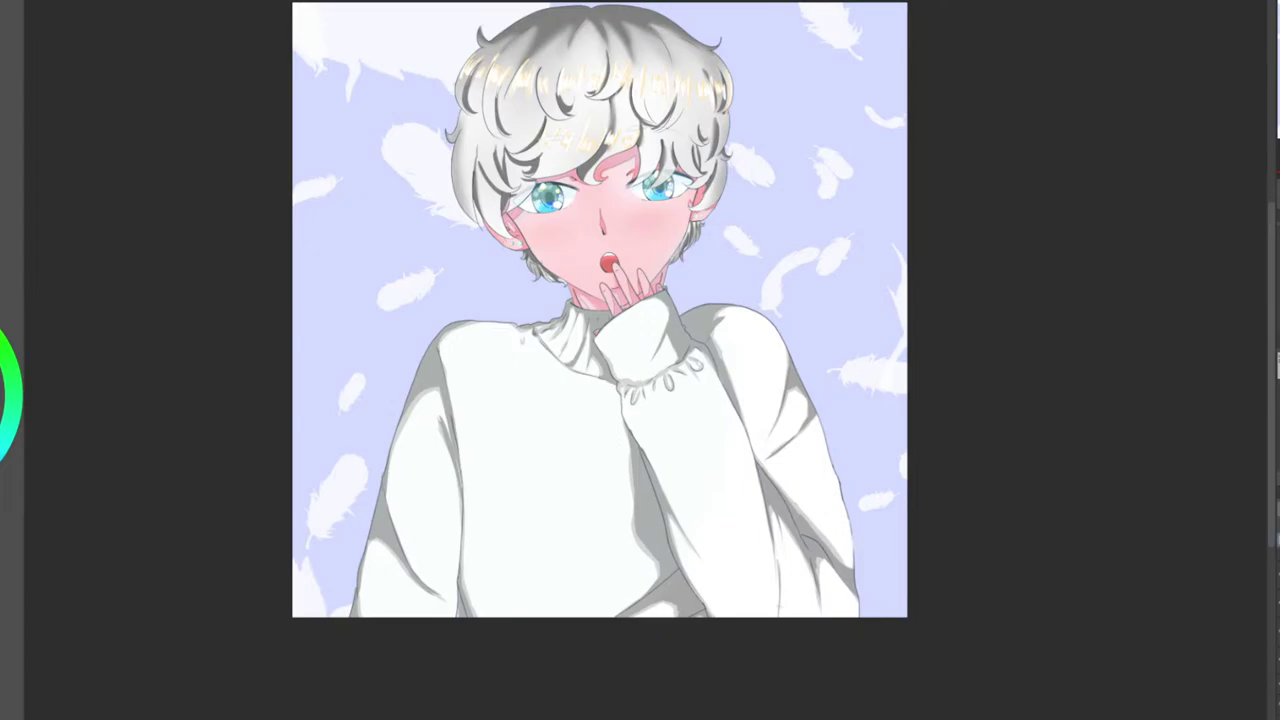
Clear the white feathers from the background and scatter white four-pointed sparkles of varying size on both sides of the character.
key("ctrl+z")
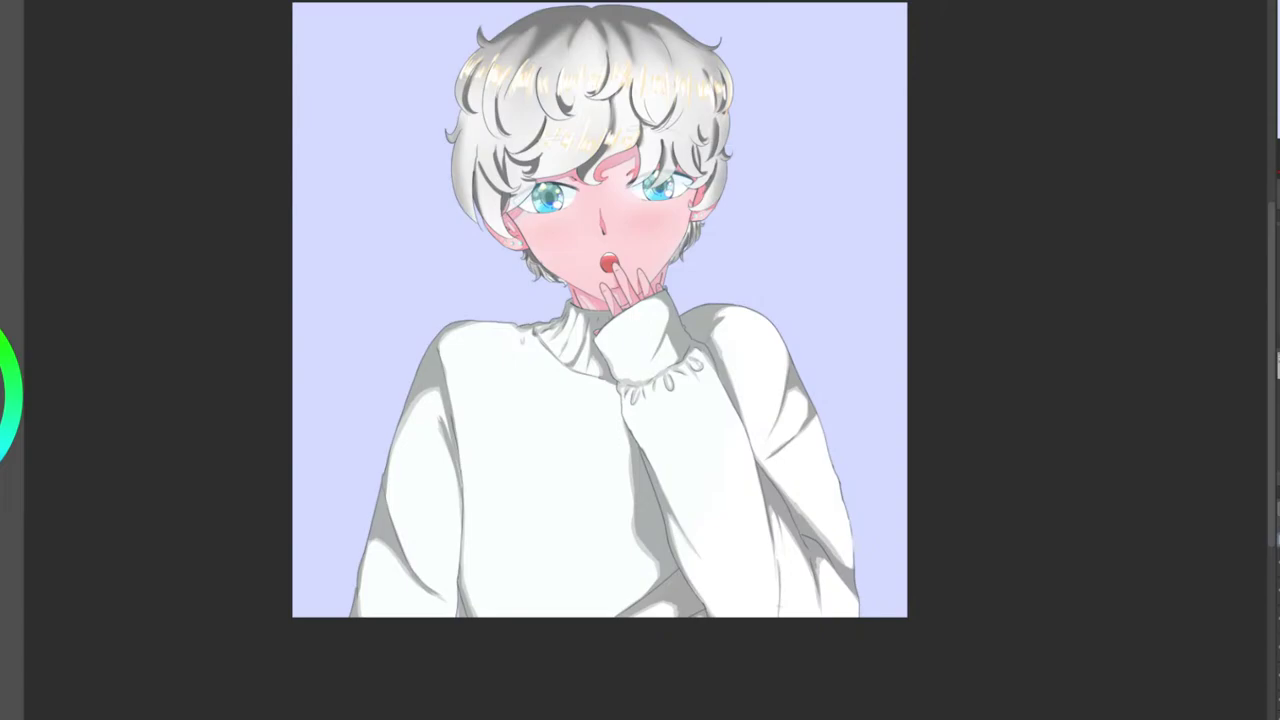
mouse_move(375, 168)
left_mouse_down()
mouse_move(439, 266)
mouse_move(490, 247)
left_mouse_up()
mouse_move(838, 72)
left_mouse_down()
mouse_move(822, 140)
mouse_move(752, 276)
left_mouse_up()
left_click_drag(334, 498, 404, 385)
left_click(846, 326)
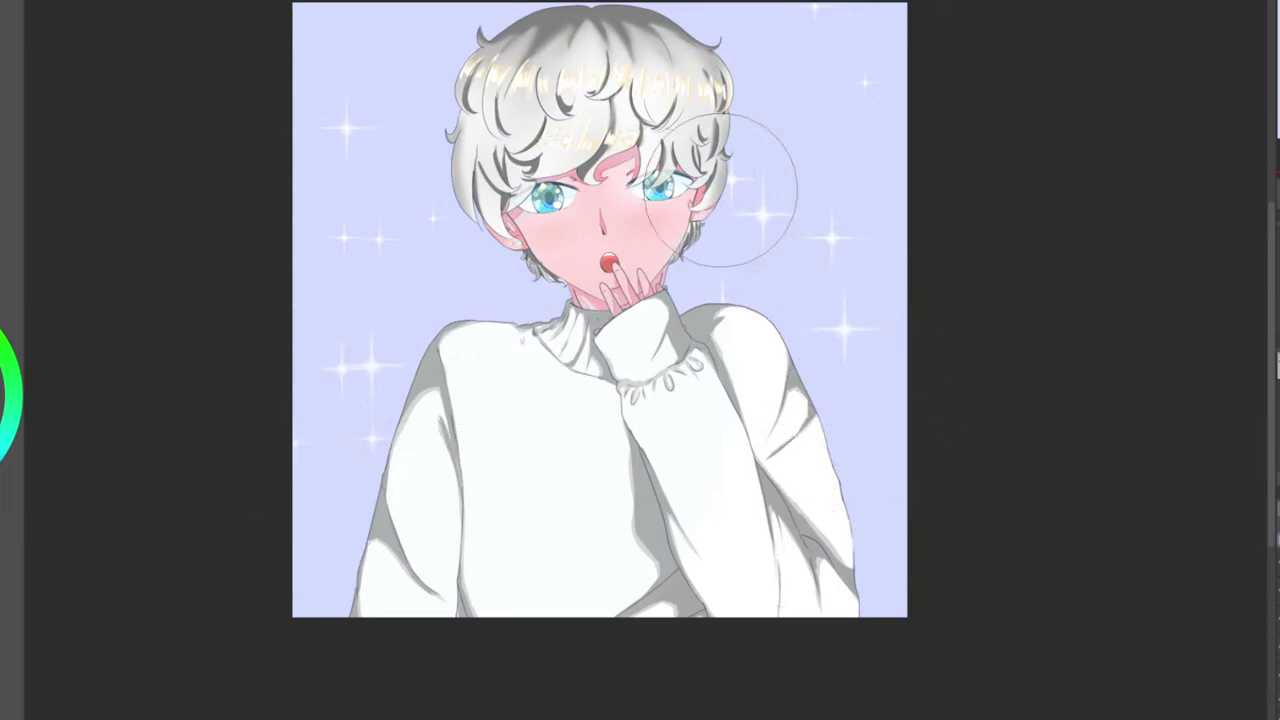
left_click(383, 13)
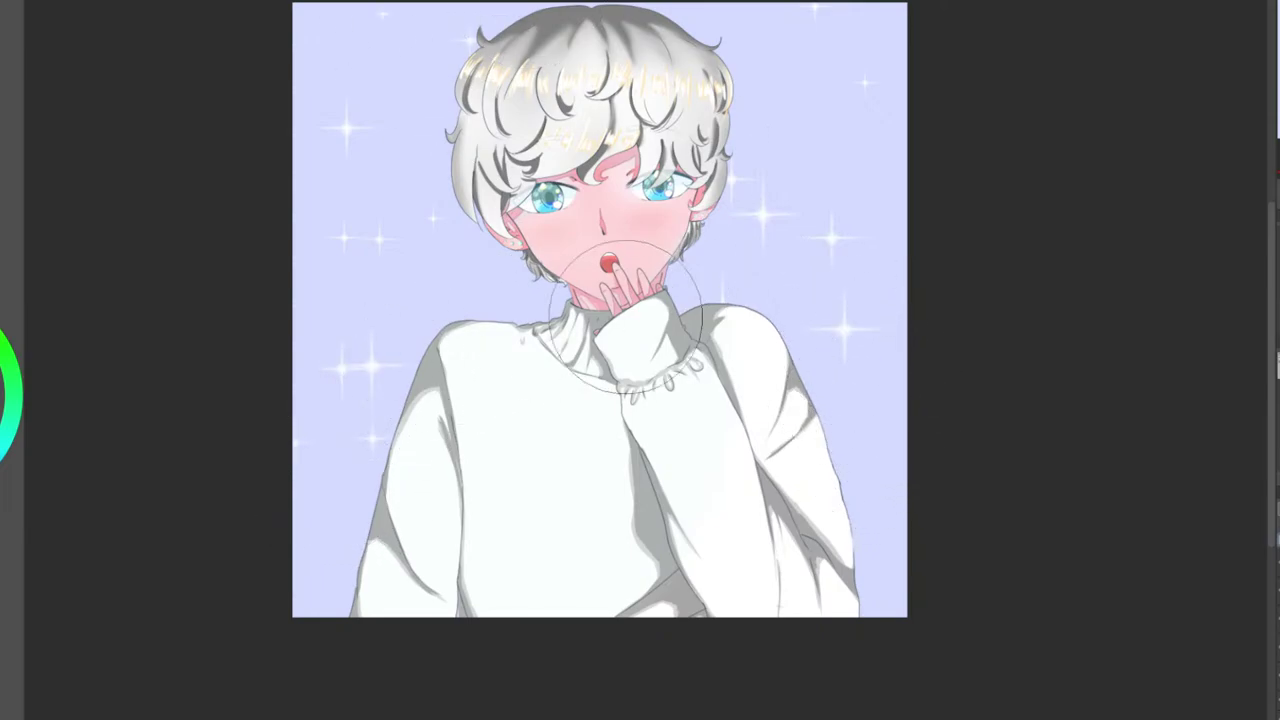
scroll(910, 300, "up", 2)
scroll(908, 303, "down", 2)
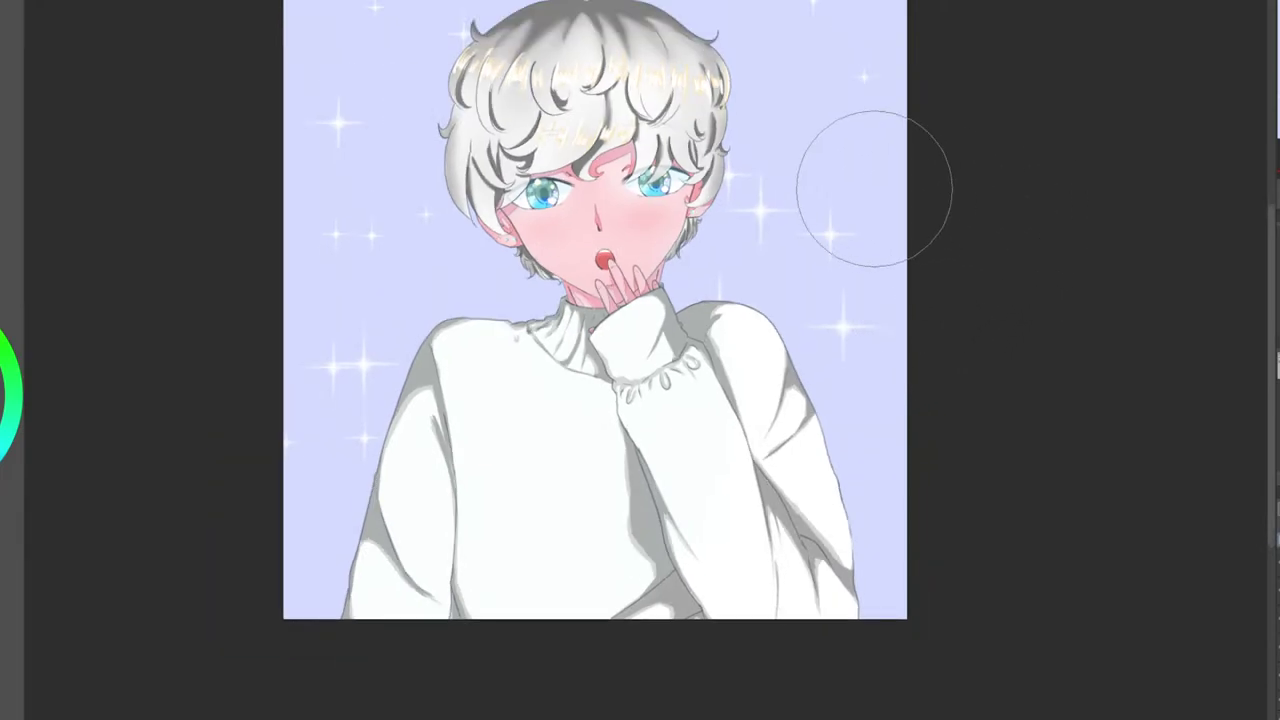
left_click(840, 118)
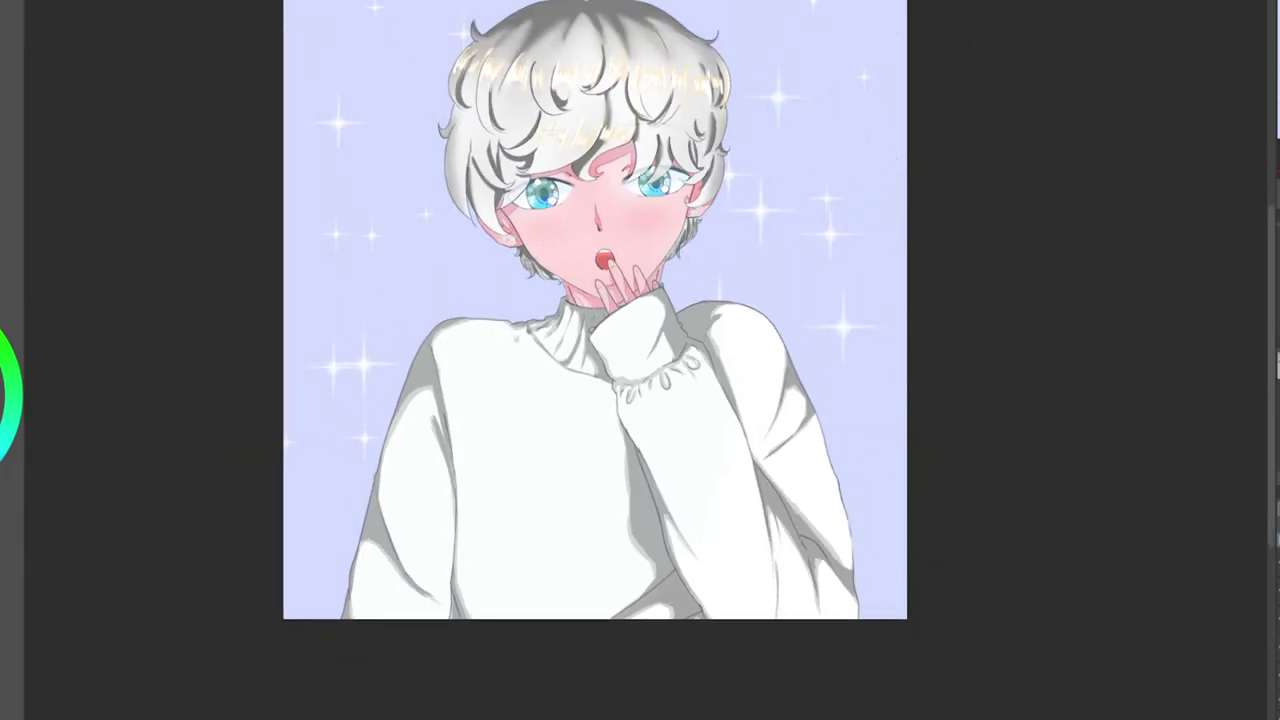
key("ctrl+z")
Add small bright yellow sparkles right of the hair and down the background on the character's left-hand side of the picture.
left_click_drag(774, 91, 864, 160)
left_click(402, 329)
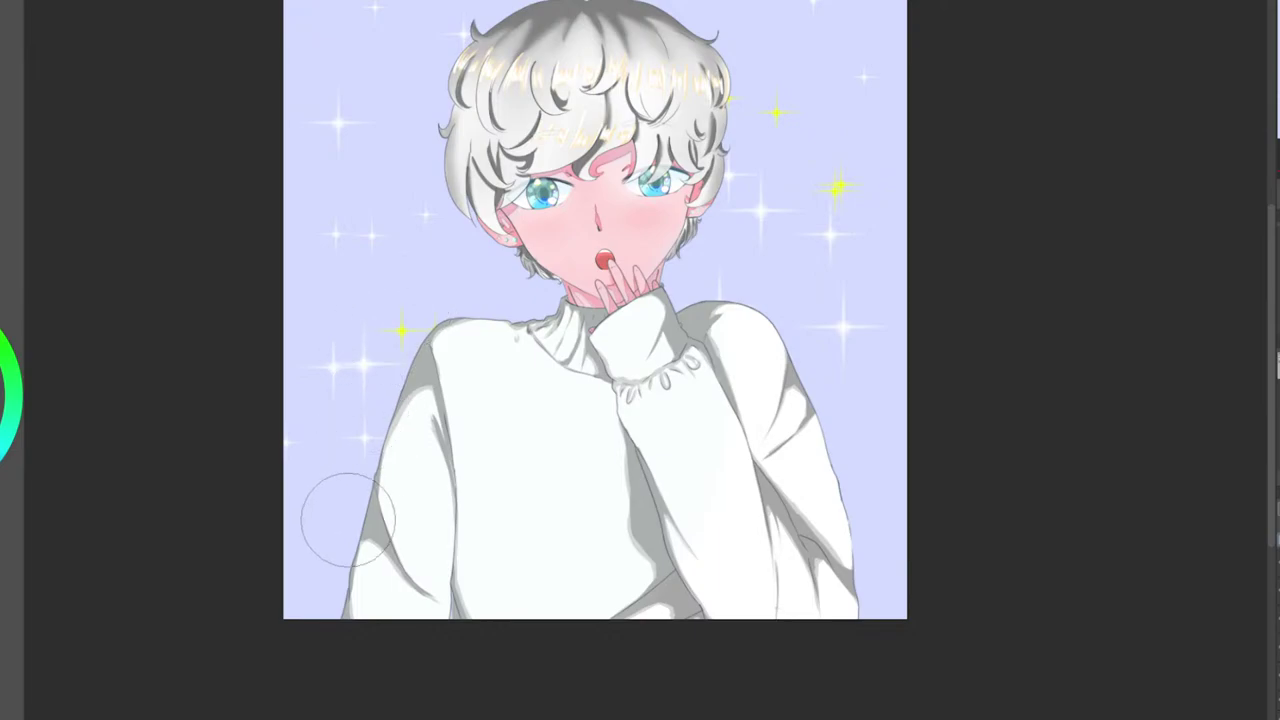
left_click_drag(298, 511, 301, 556)
left_click_drag(347, 48, 394, 96)
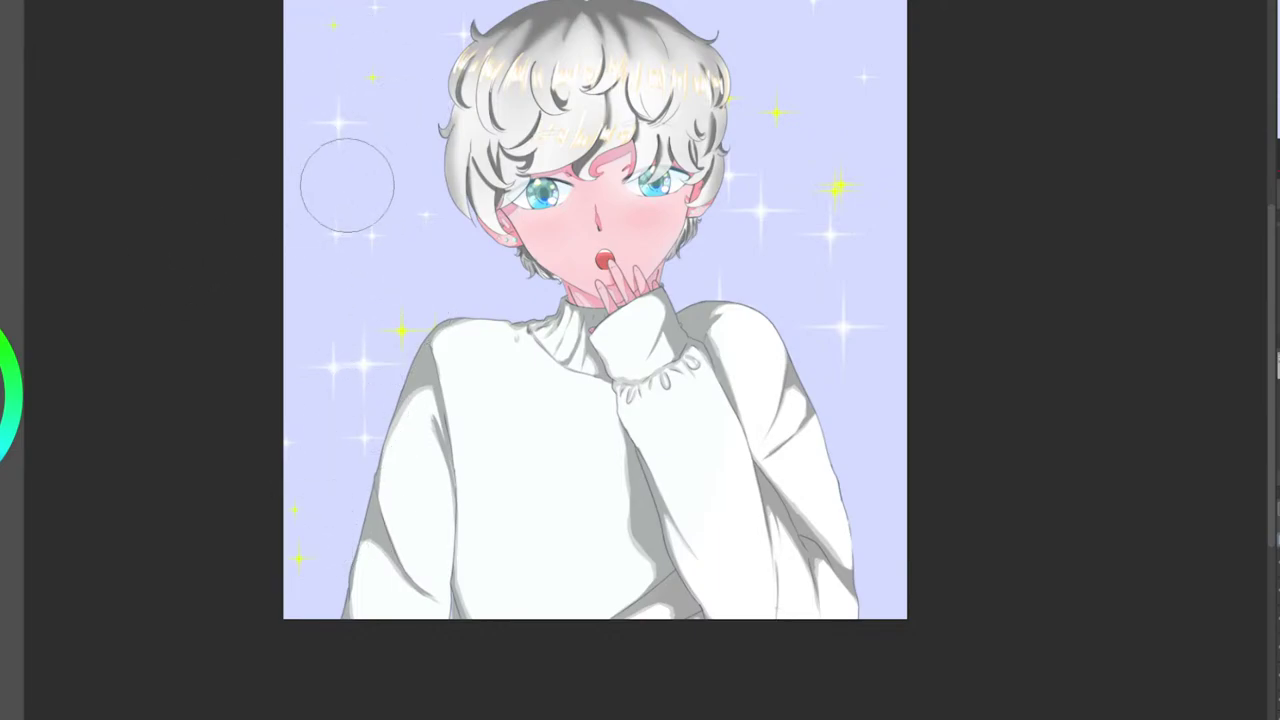
left_click_drag(347, 186, 362, 174)
left_click(470, 240)
Add yellow sparkles along the background beside the right-hand sleeve and around the upper-right corner of the picture.
left_click(832, 455)
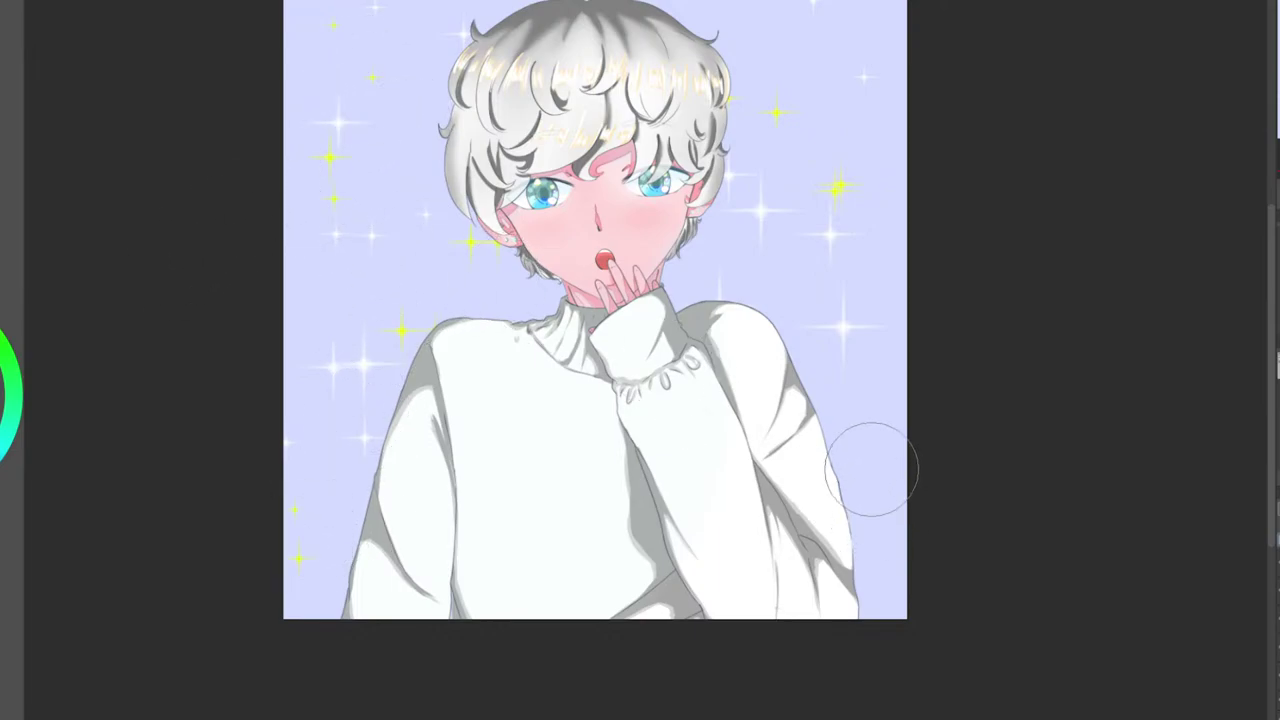
left_click(893, 579)
left_click(888, 405)
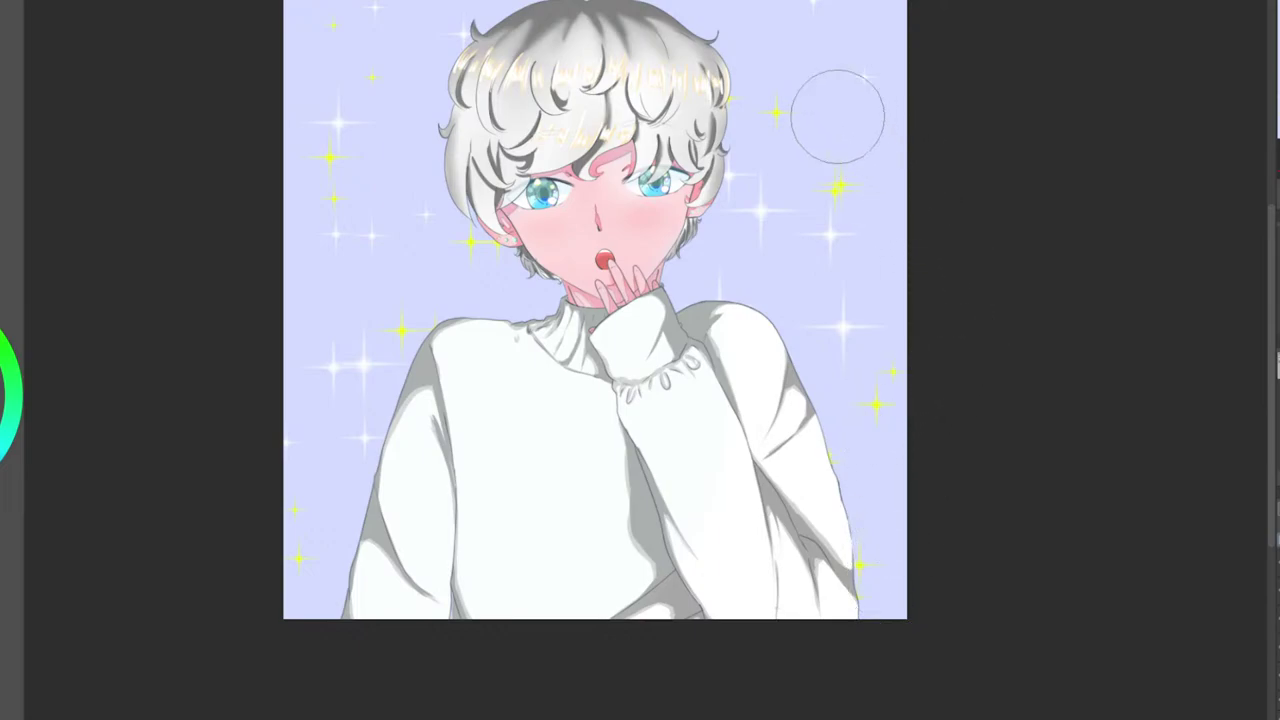
left_click(822, 20)
left_click(712, 2)
left_click(865, 10)
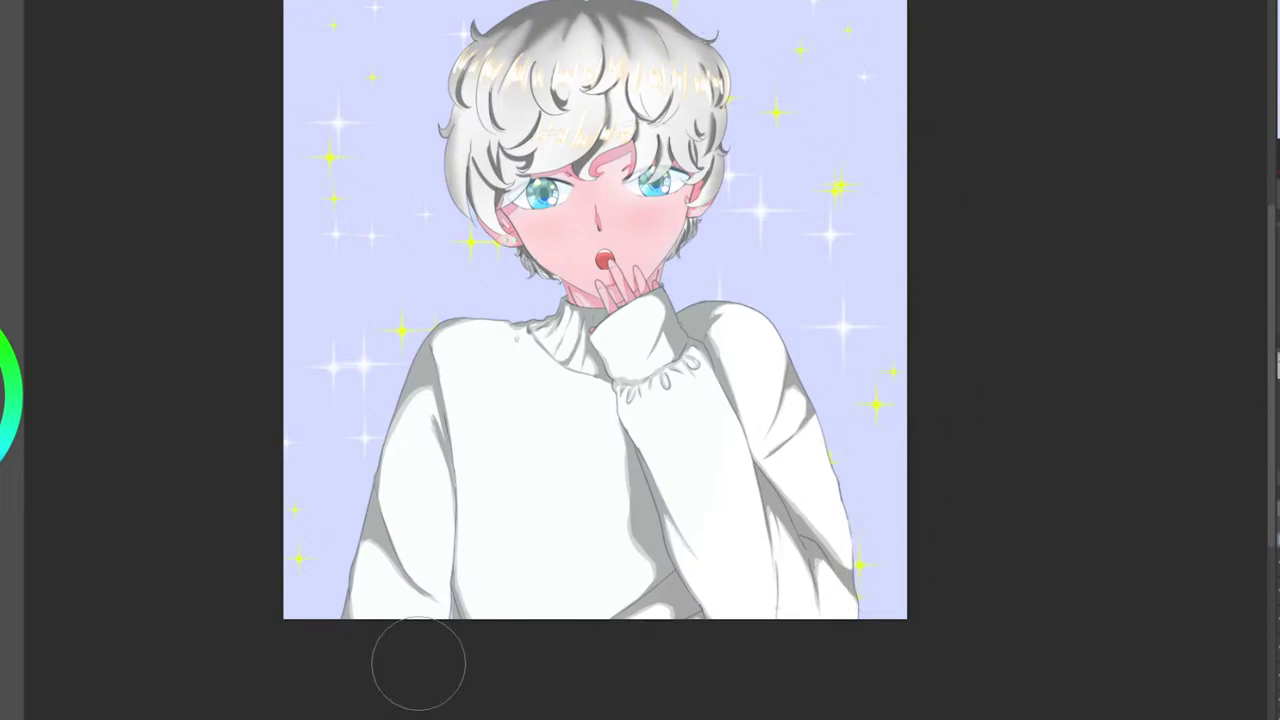
Fill the gaps in the background left of the hair and along the picture's left edge with more small yellow sparkles.
left_click(297, 312)
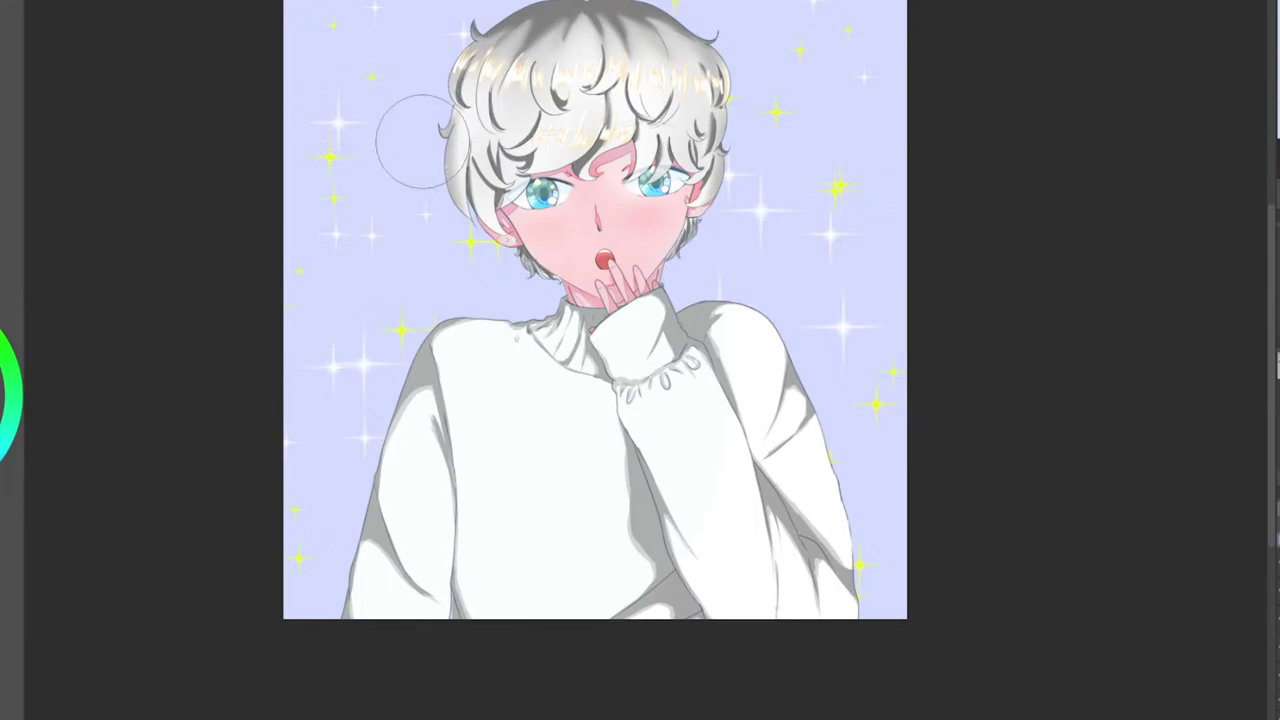
left_click(412, 42)
left_click(458, 29)
left_click(487, 3)
left_click(296, 70)
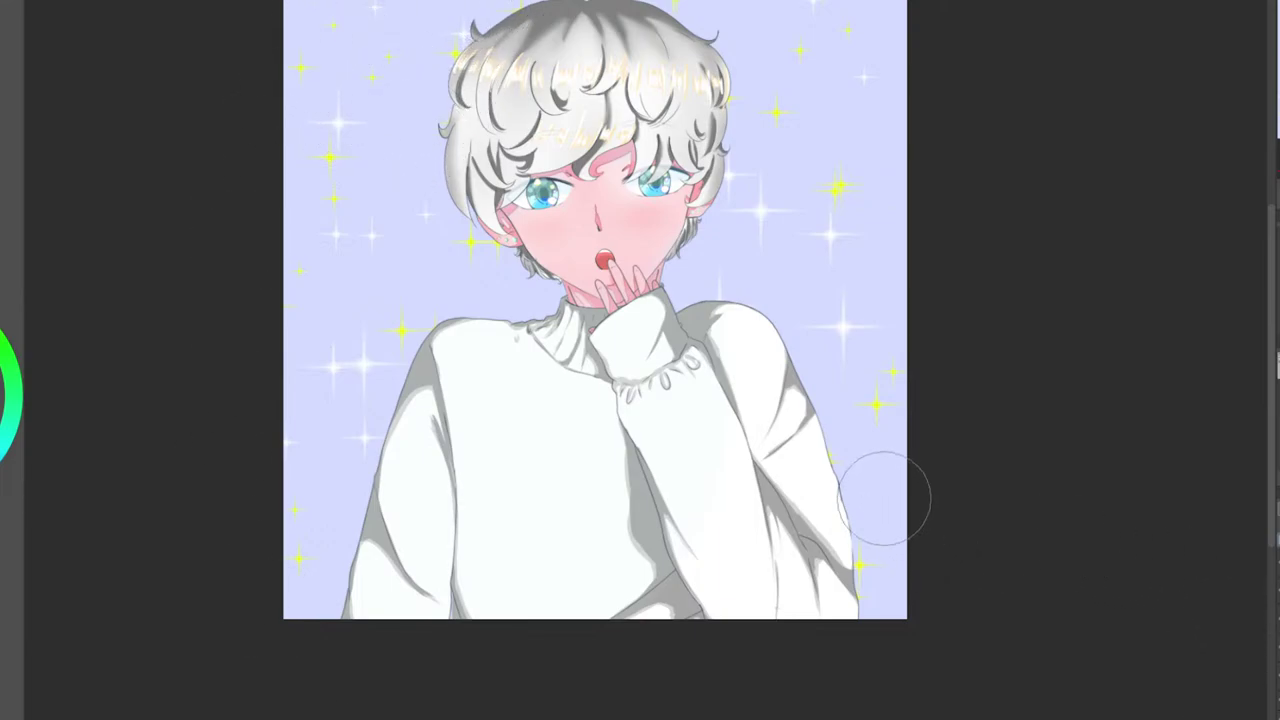
Add the last yellow sparkles above the right-hand shoulder and right of the hair, and check the whole picture.
left_click(731, 262)
left_click(726, 294)
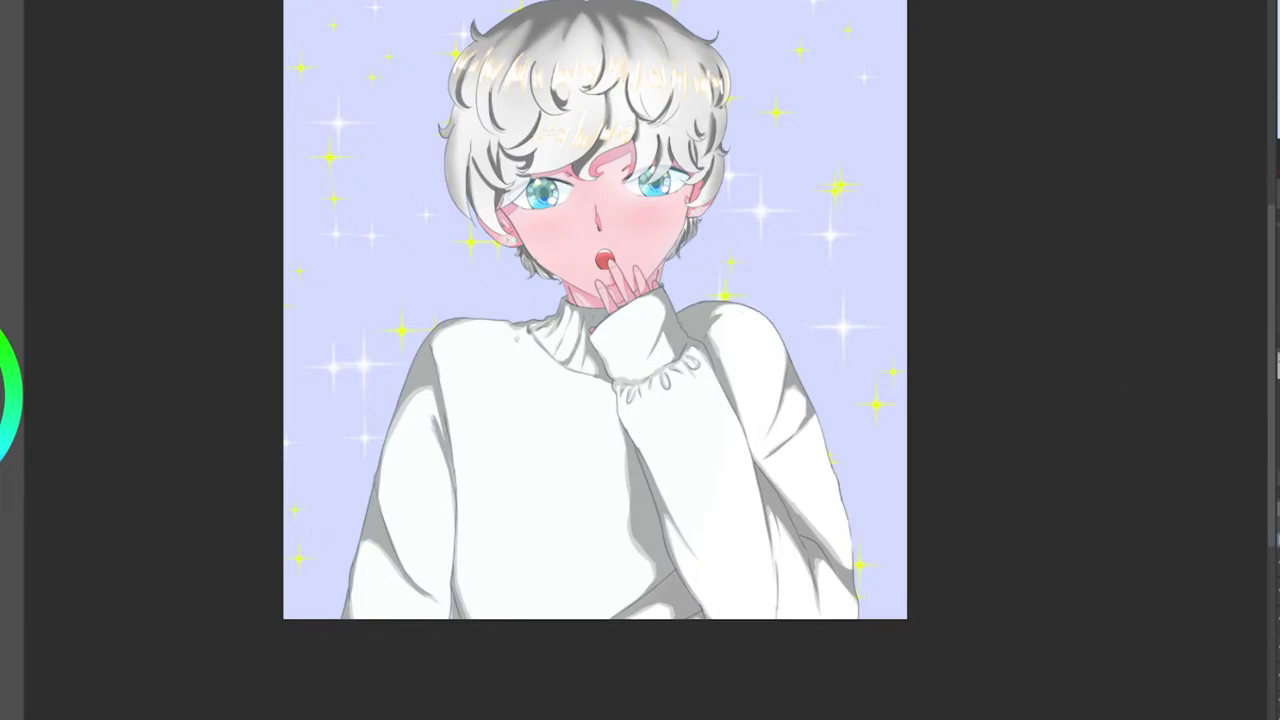
left_click(858, 122)
scroll(822, 315, "down", 2)
scroll(824, 322, "up", 2)
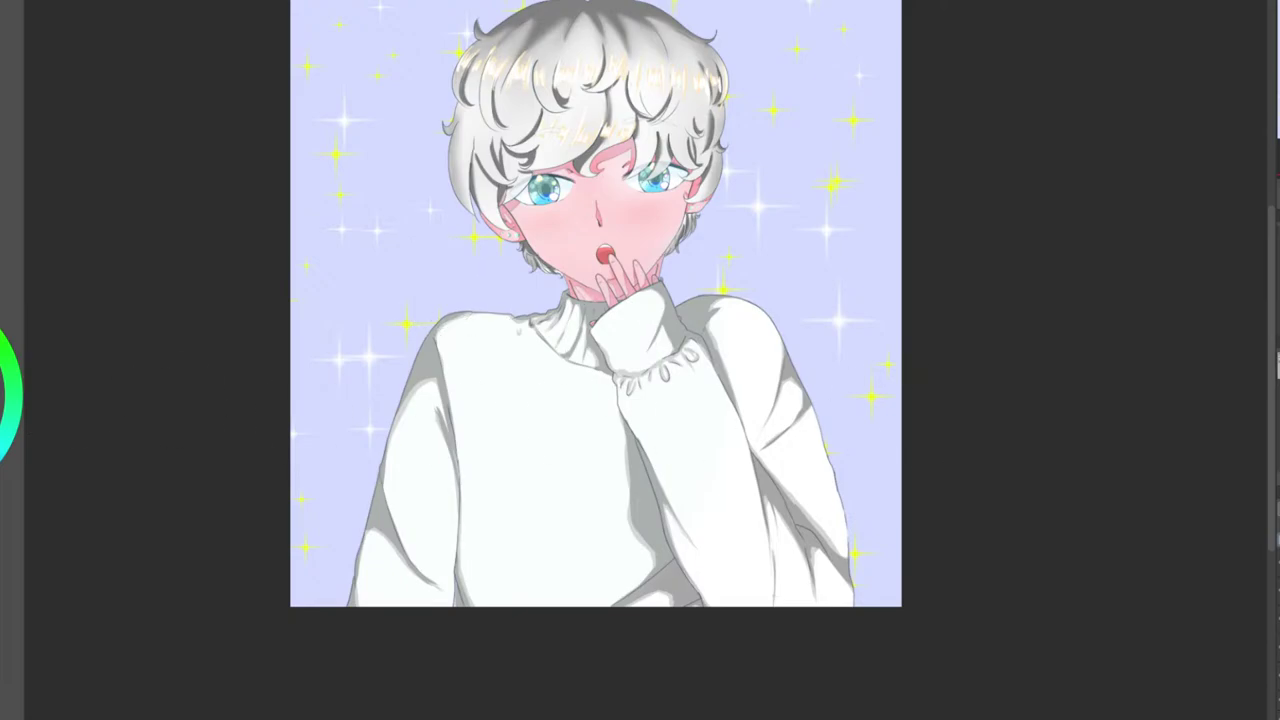
scroll(931, 300, "up", 1)
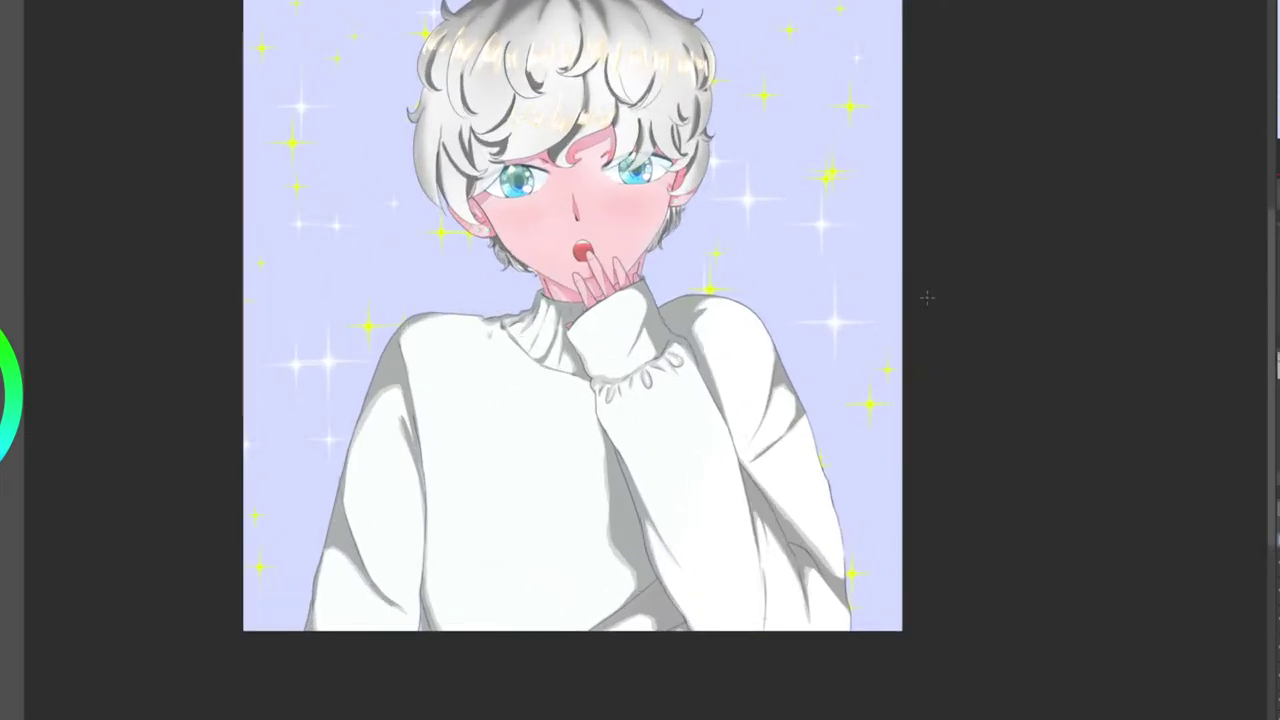
left_click_drag(640, 360, 639, 402)
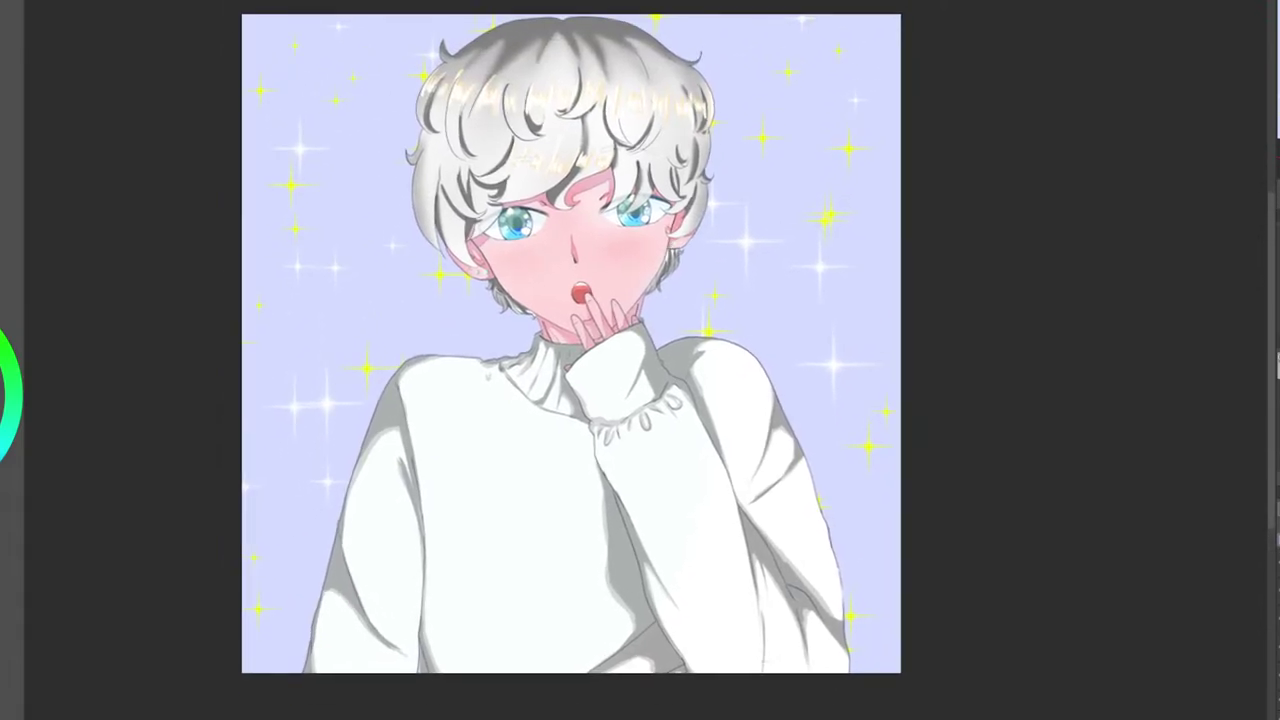